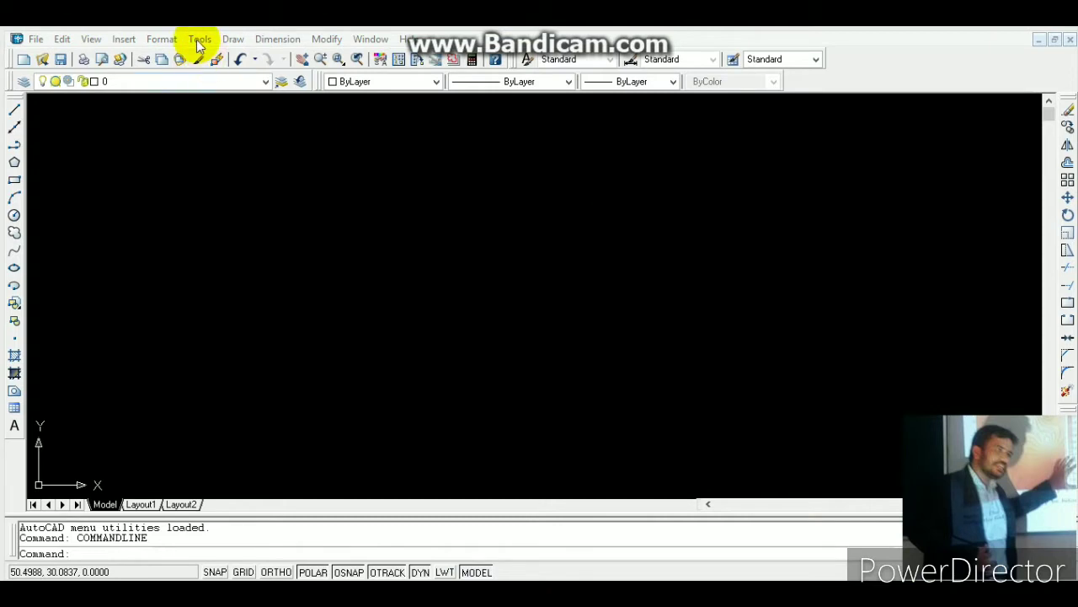
# Step: Set the drawing's length units to Engineering with a precision of 0'-0"
pyautogui.click(169, 40)
pyautogui.click(170, 40)
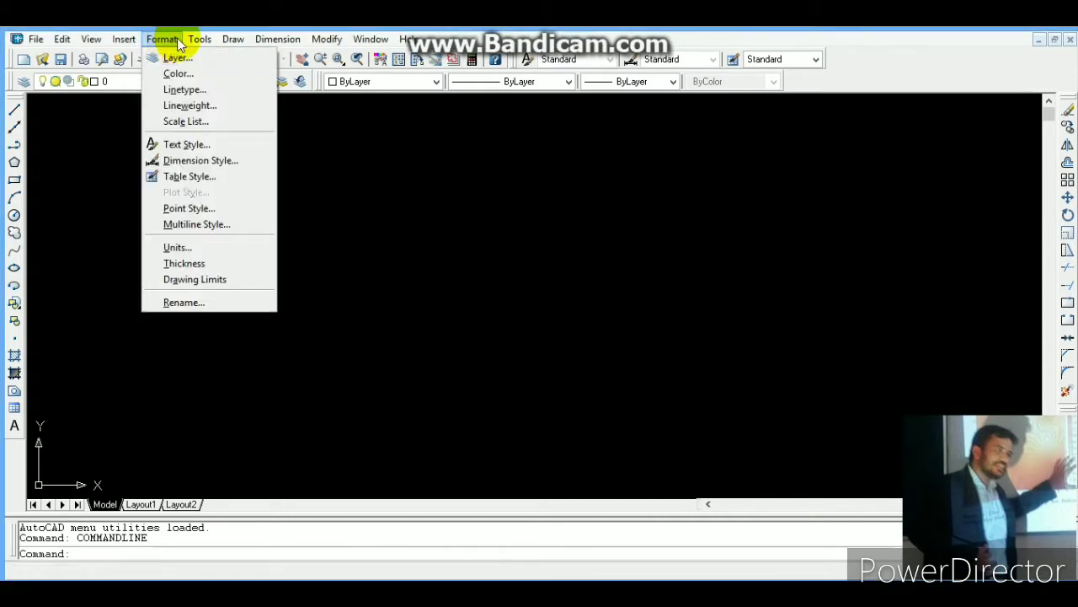
pyautogui.click(177, 248)
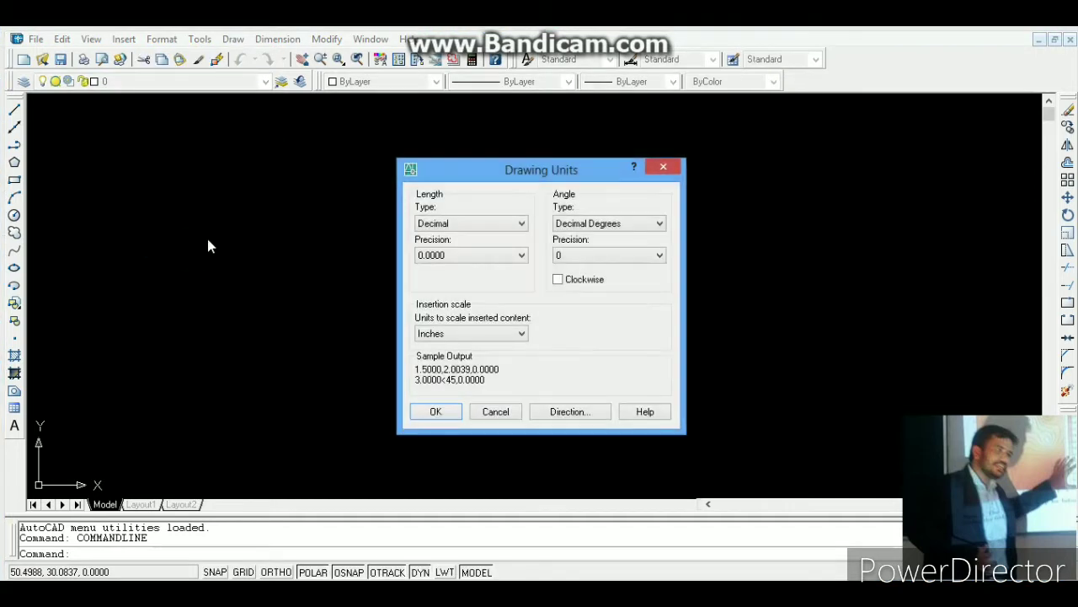
pyautogui.click(519, 224)
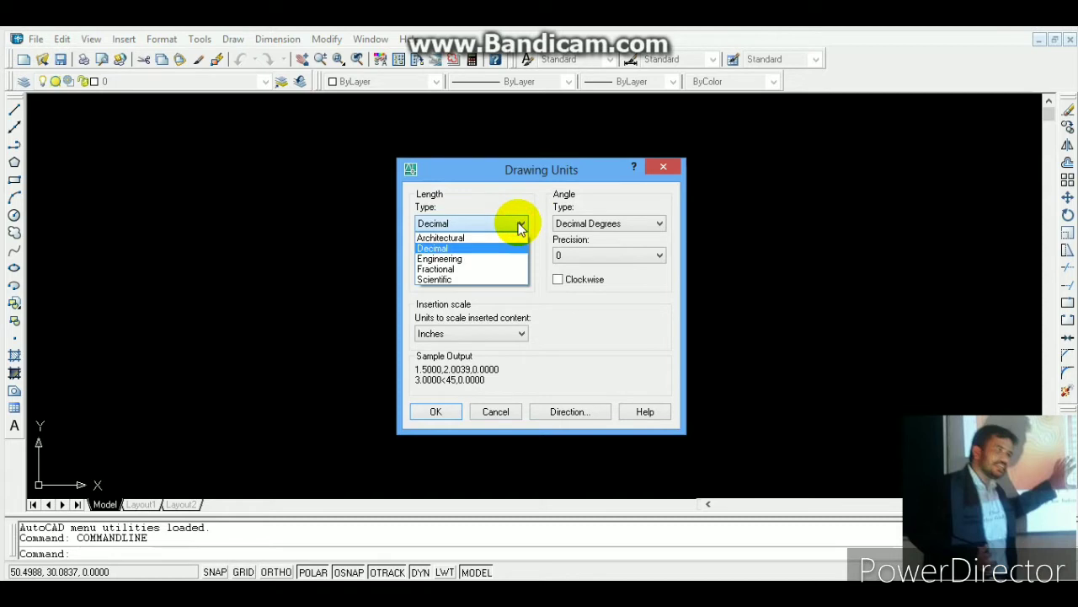
pyautogui.click(461, 258)
pyautogui.click(460, 257)
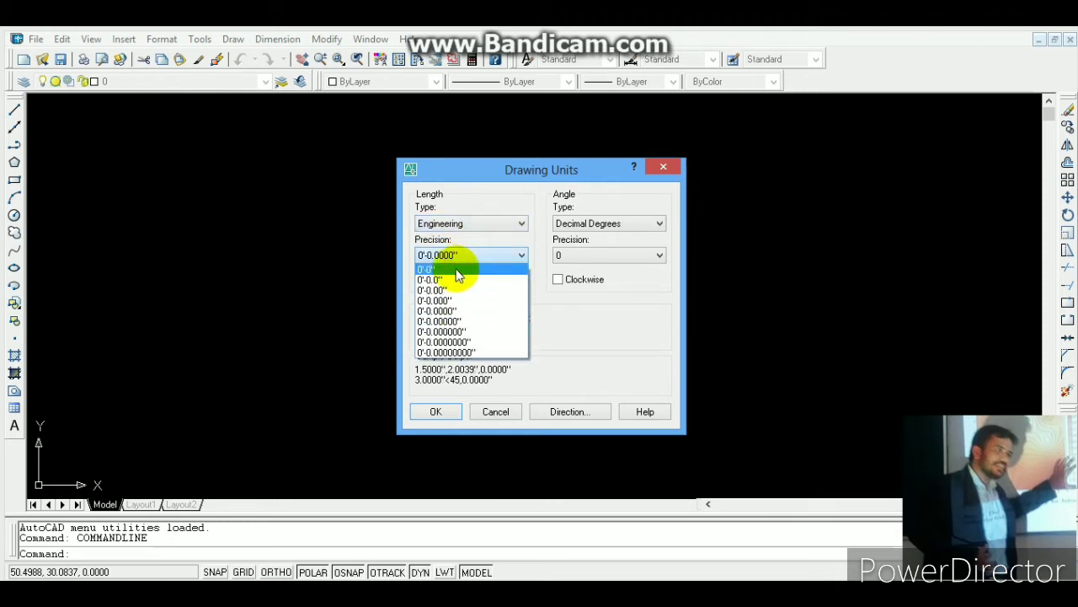
pyautogui.click(442, 271)
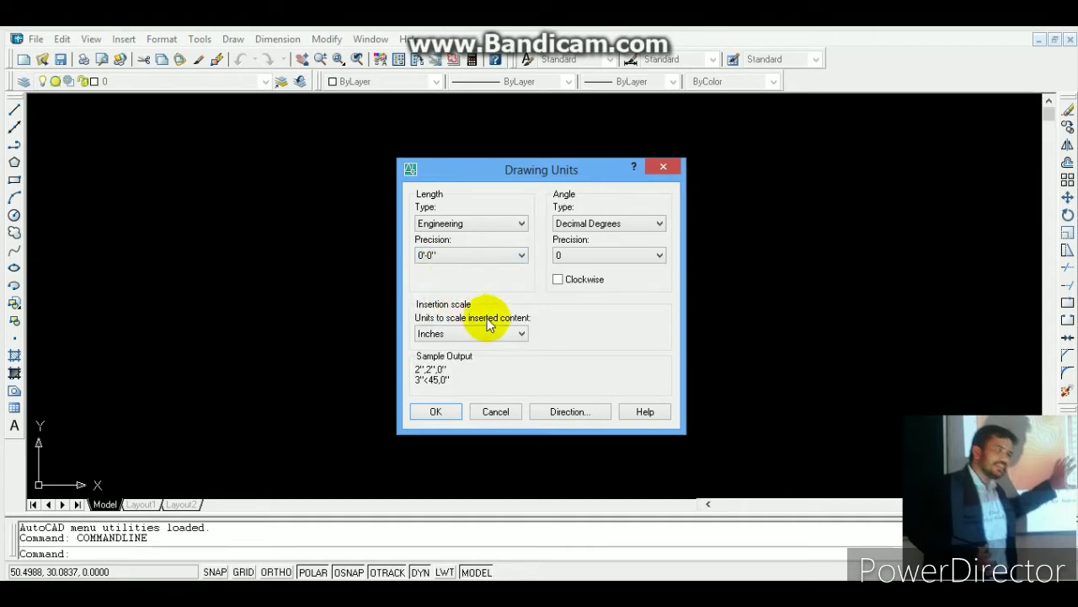
# Step: Set the insertion scale to Feet and the angle type to Deg/Min/Sec, and apply the drawing units despite the Inches recommendation
pyautogui.click(510, 333)
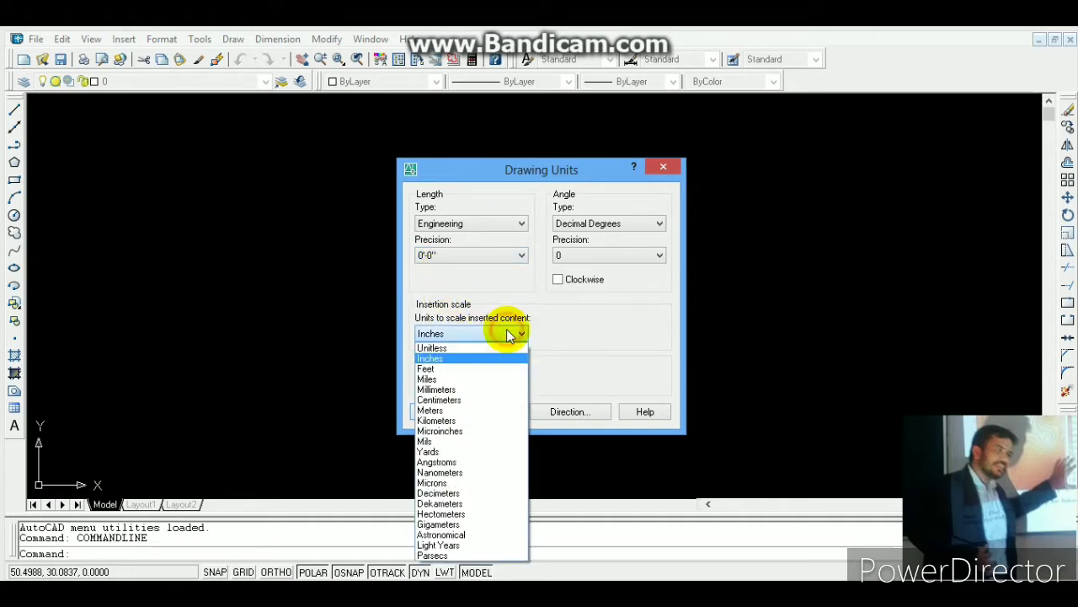
pyautogui.click(471, 369)
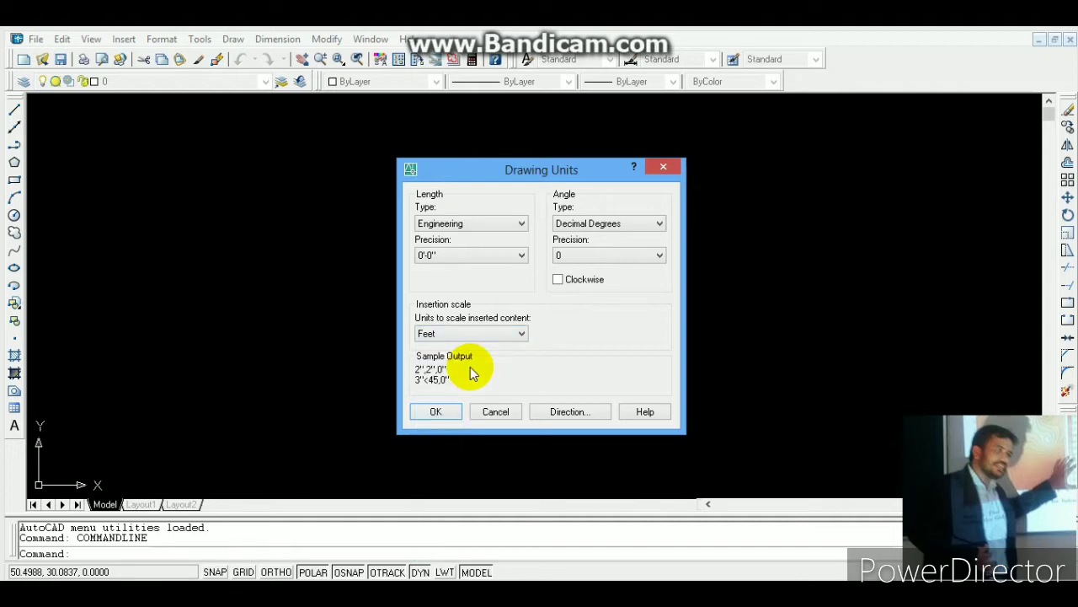
pyautogui.click(664, 224)
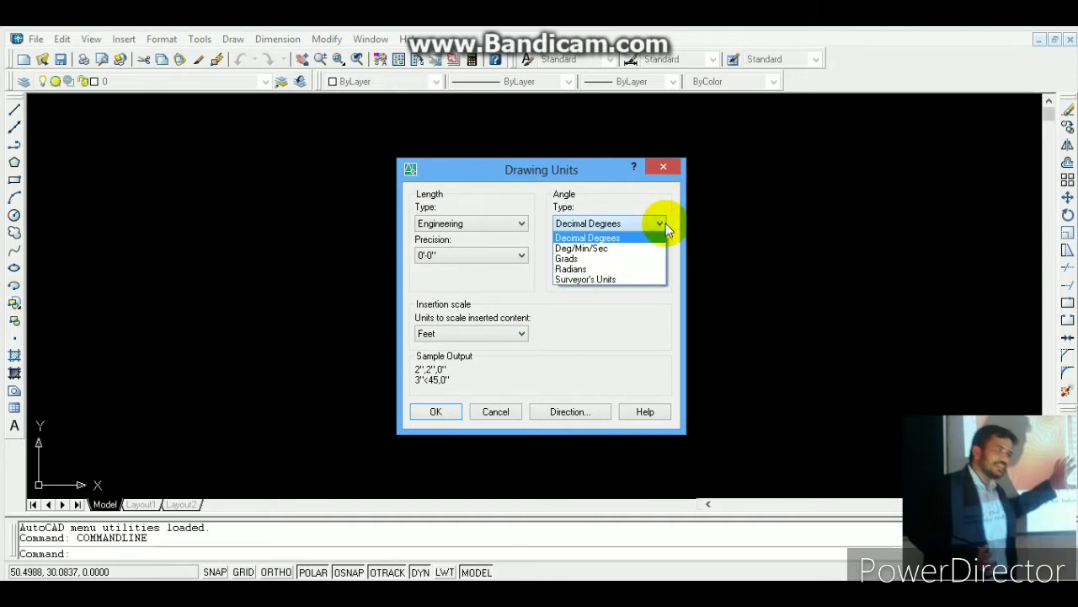
pyautogui.click(657, 248)
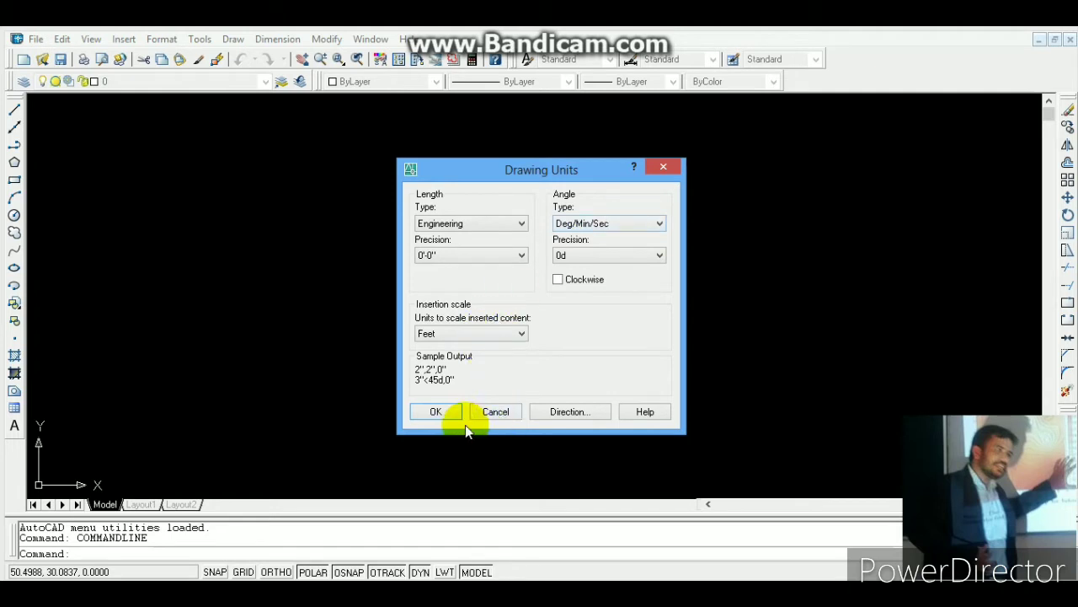
pyautogui.click(445, 417)
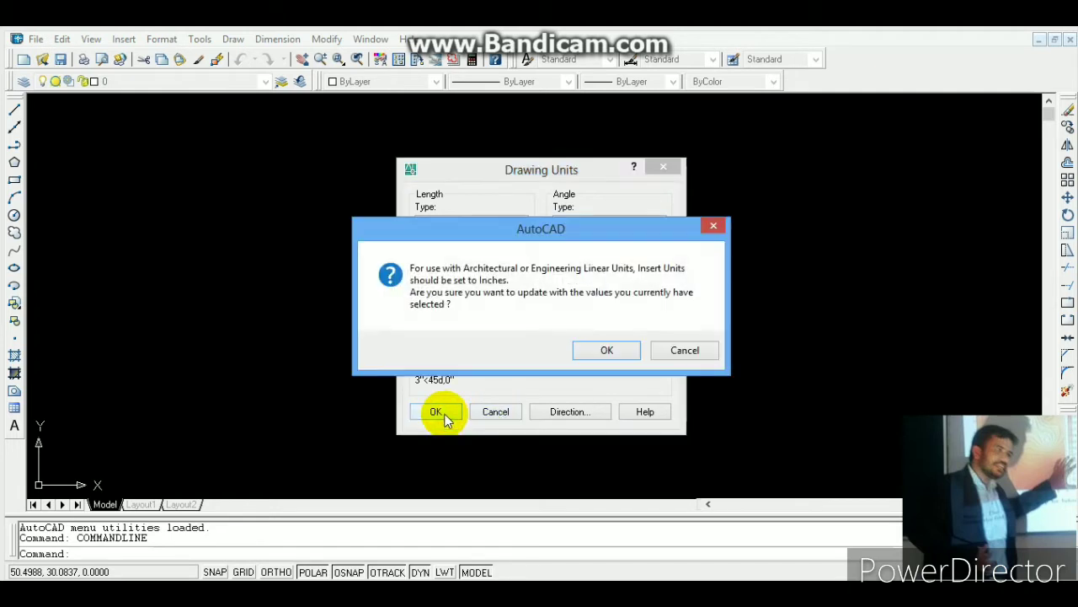
pyautogui.click(596, 346)
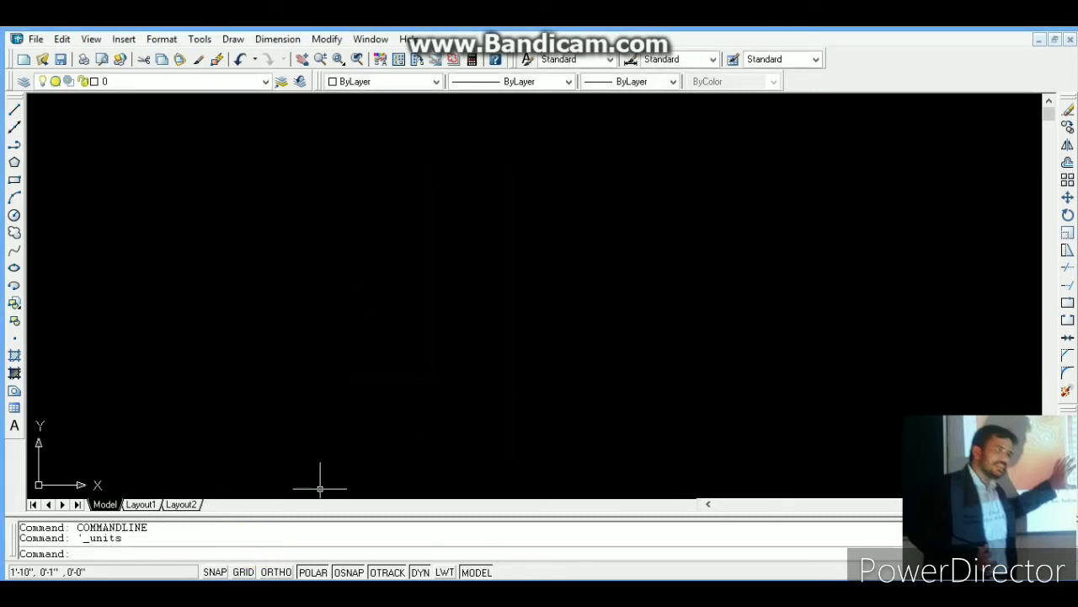
# Step: Turn on the grid with its default 1" spacing and zoom to show the whole drawing area
pyautogui.click(231, 552)
pyautogui.write('grid')
pyautogui.press('Return')
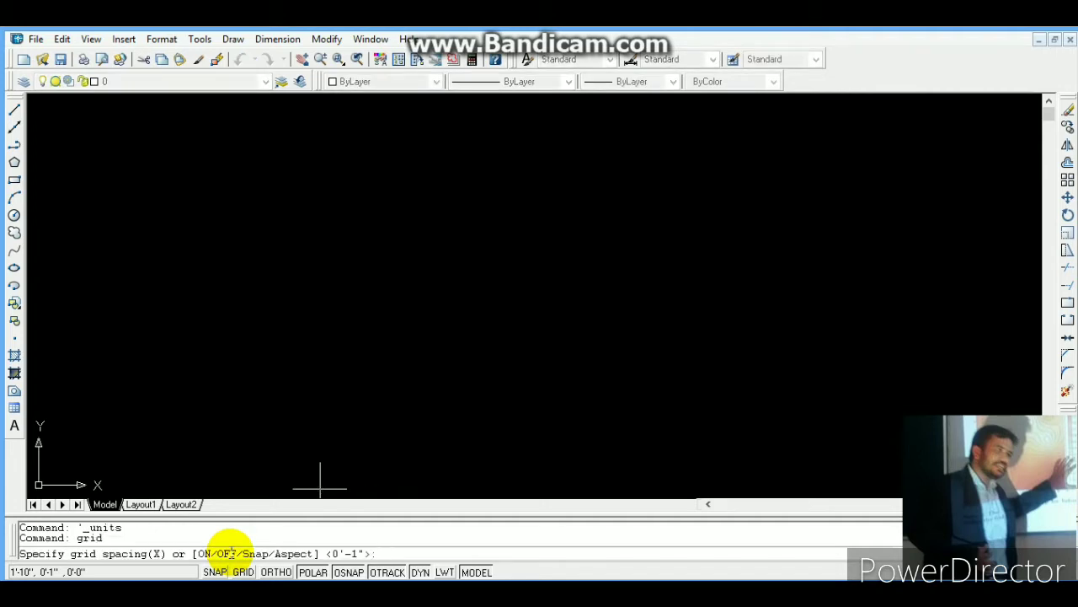
pyautogui.press('Return')
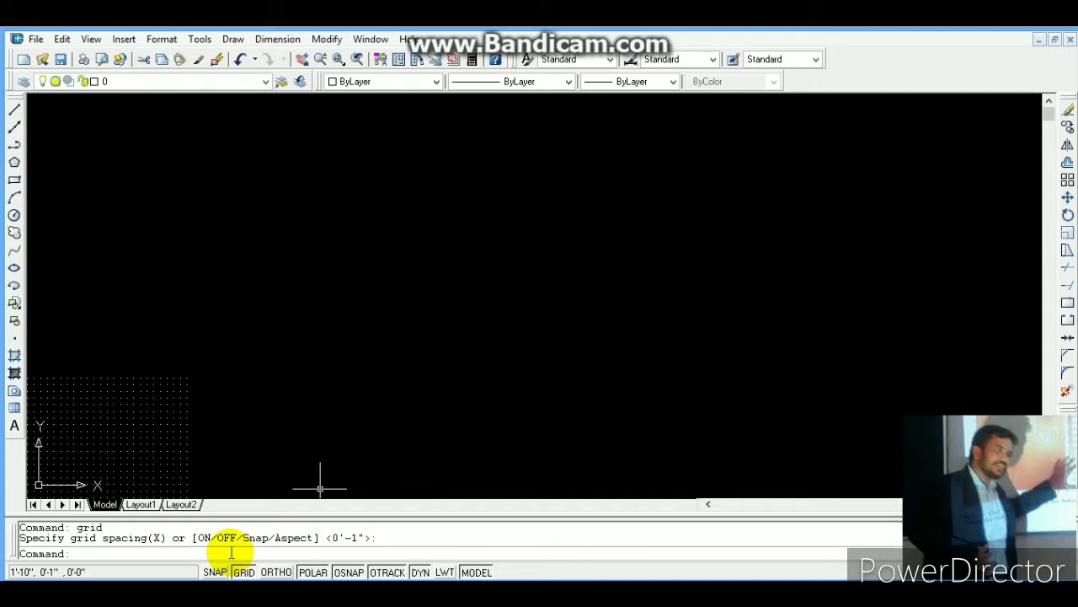
pyautogui.write('zoom')
pyautogui.press('Return')
pyautogui.write('all')
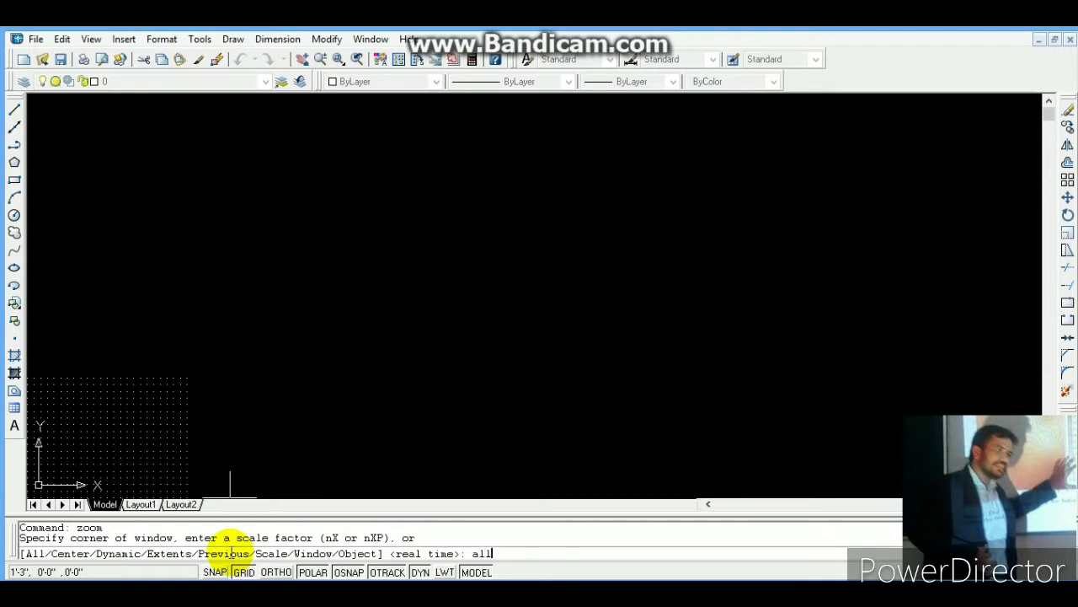
pyautogui.press('Return')
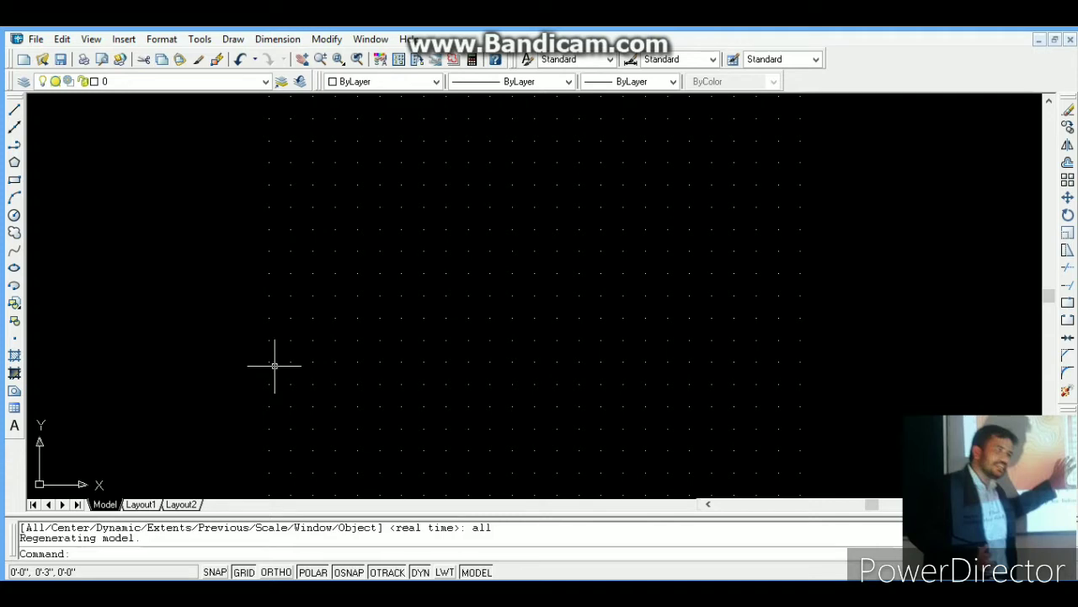
# Step: Draw a vertical line from 0,0 with a length of 3' at an angle of 90 degrees
pyautogui.write('l')
pyautogui.press('Return')
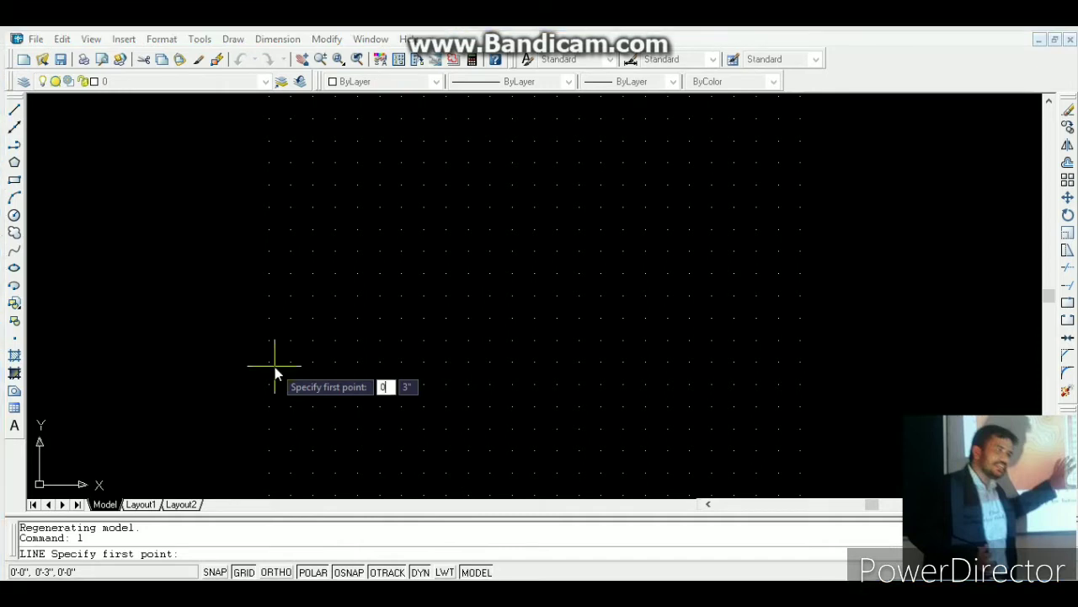
pyautogui.write('0')
pyautogui.press('Tab')
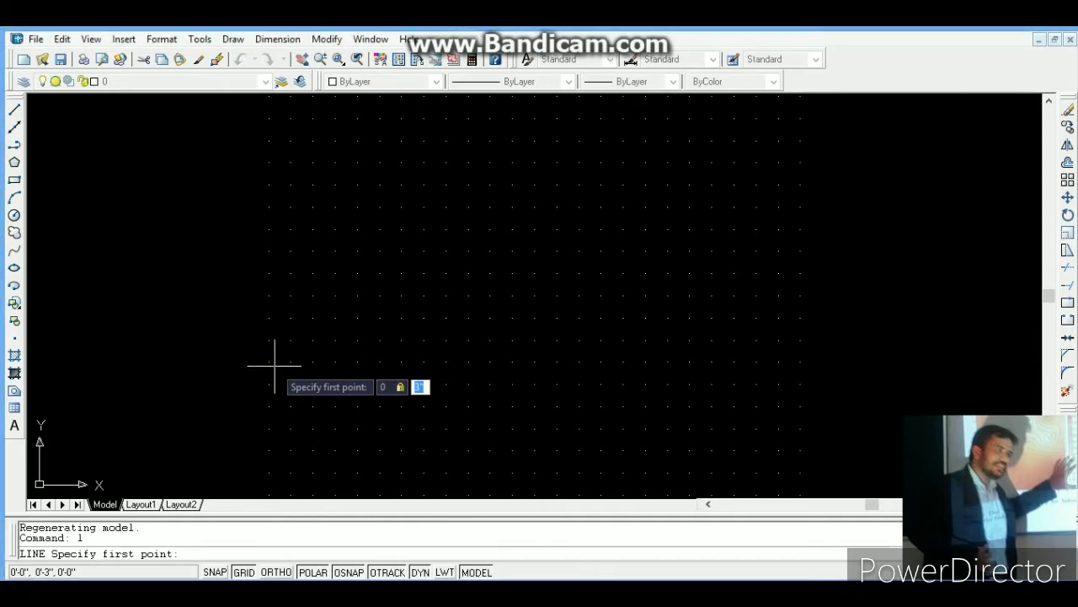
pyautogui.write('0')
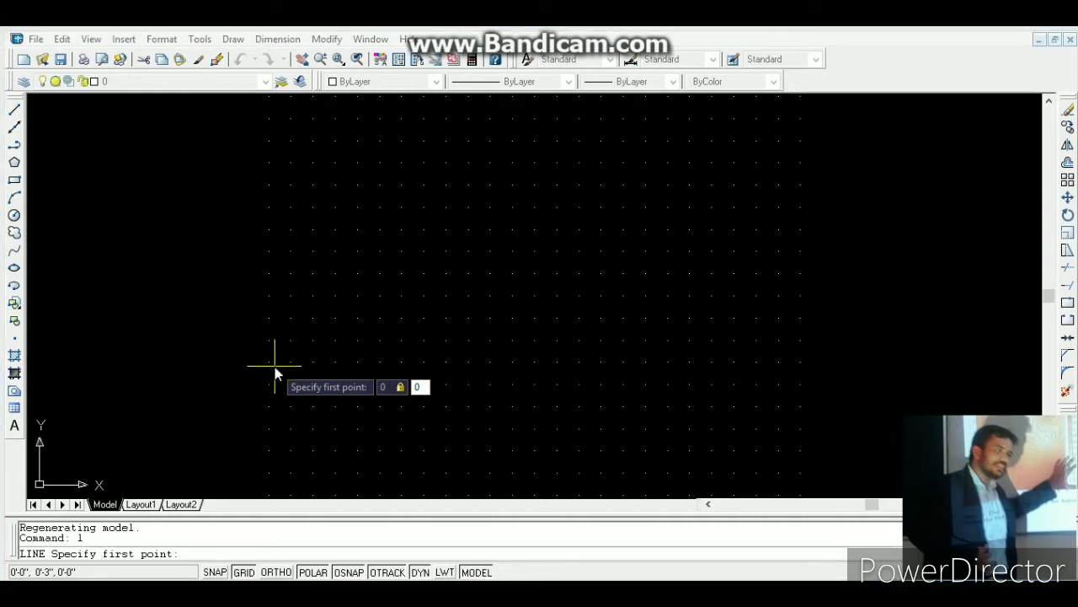
pyautogui.press('Return')
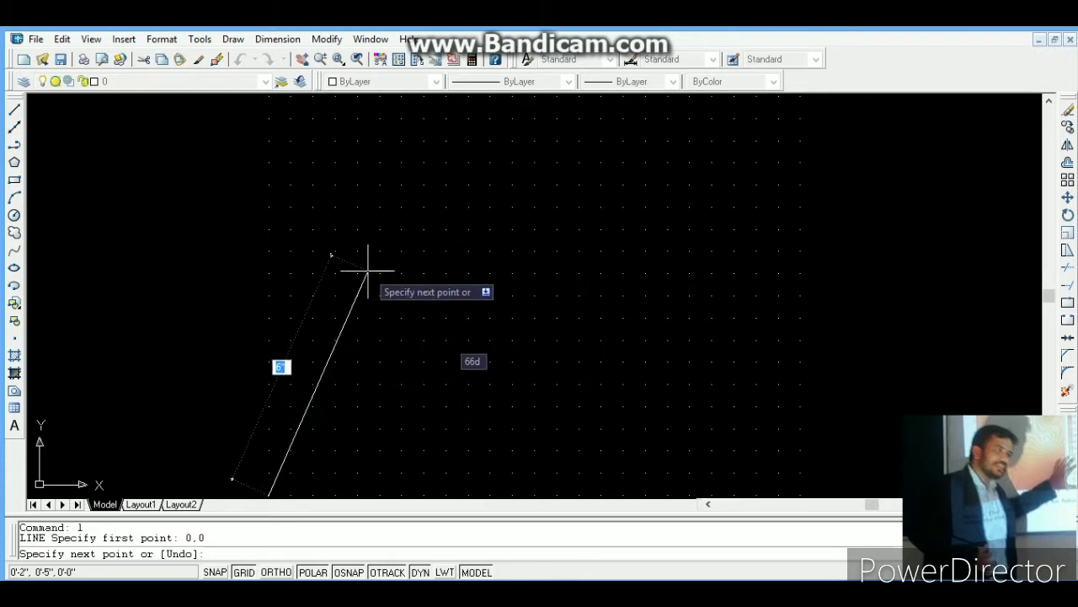
pyautogui.write('3')
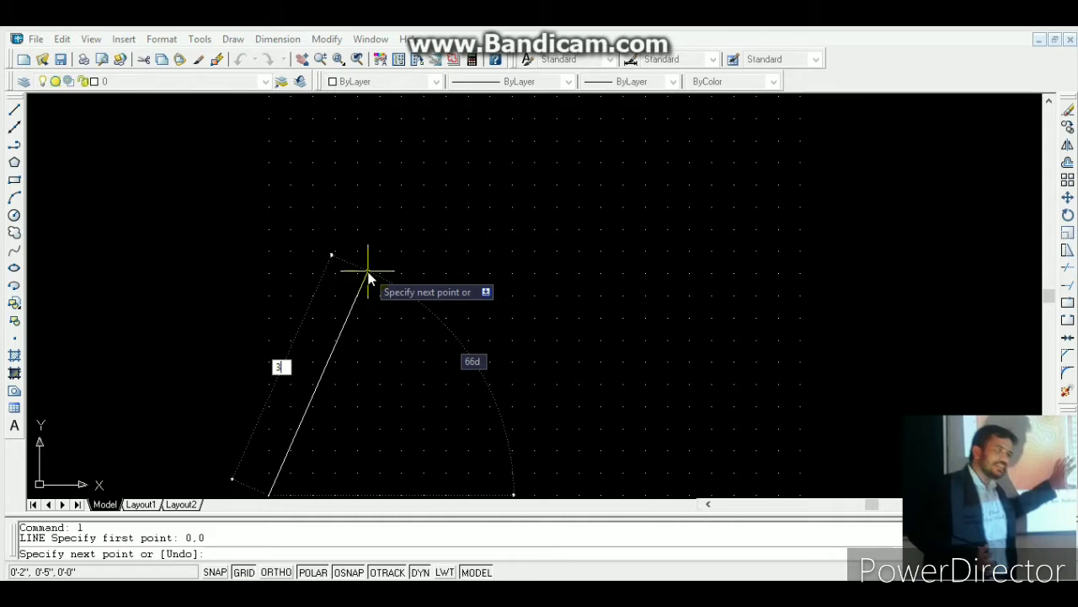
pyautogui.press('BackSpace')
pyautogui.write('@')
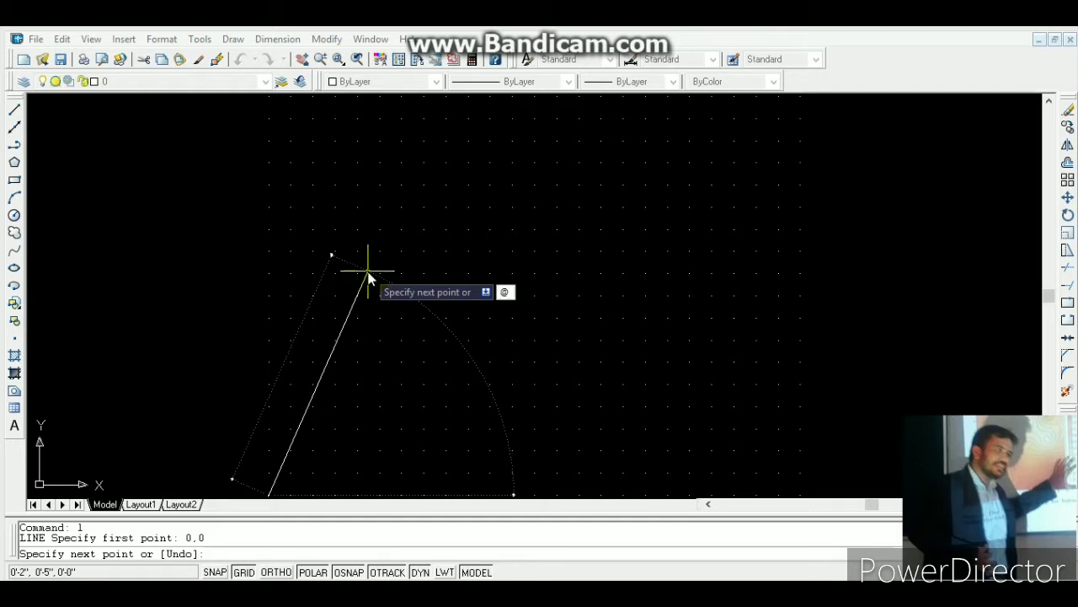
pyautogui.write("3'")
pyautogui.press('Tab')
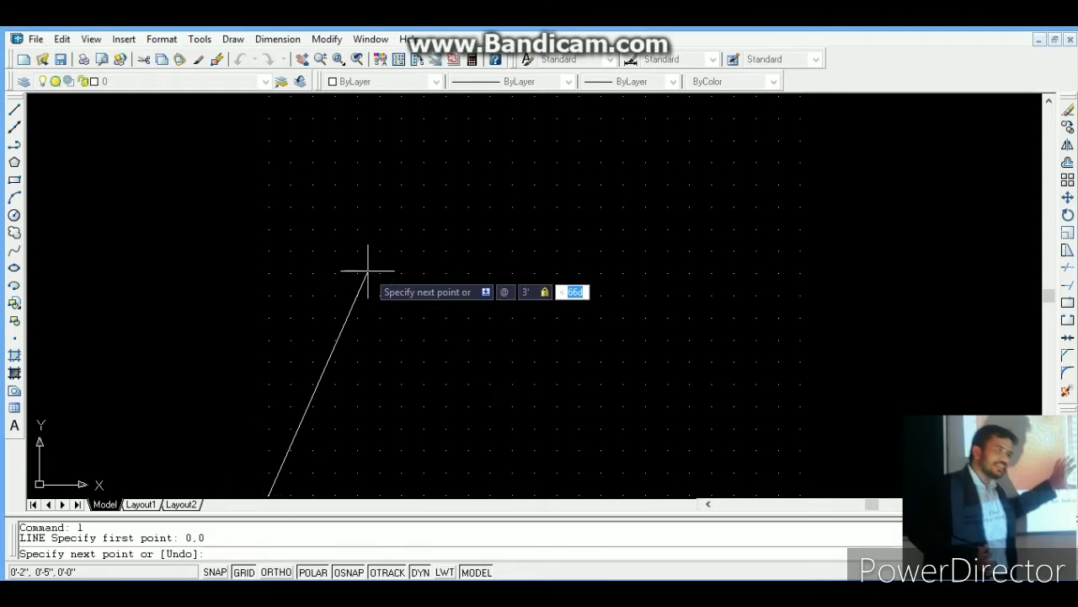
pyautogui.write('90')
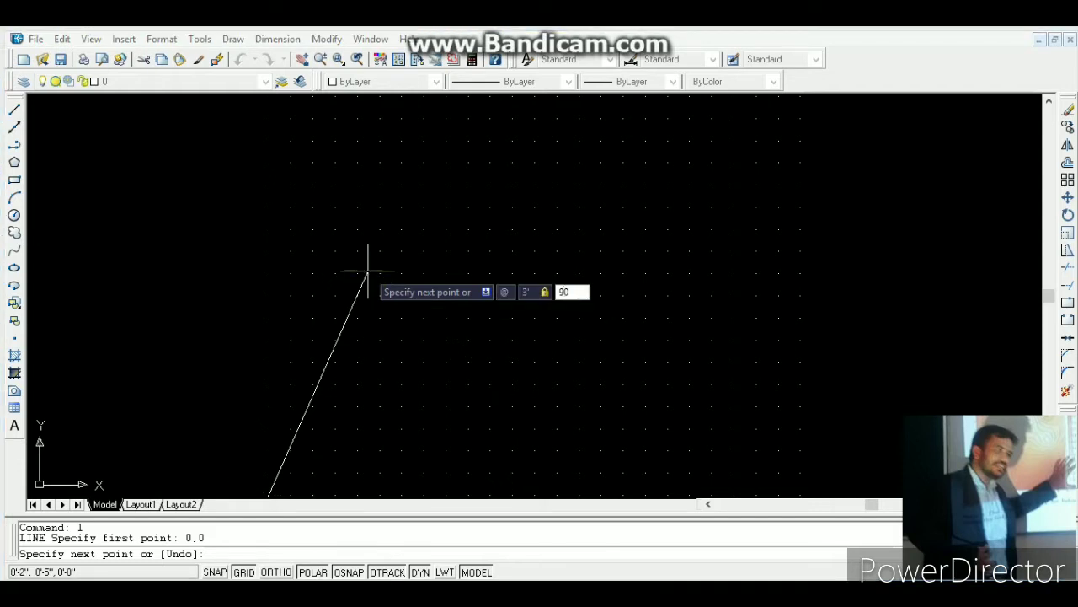
pyautogui.press('Return')
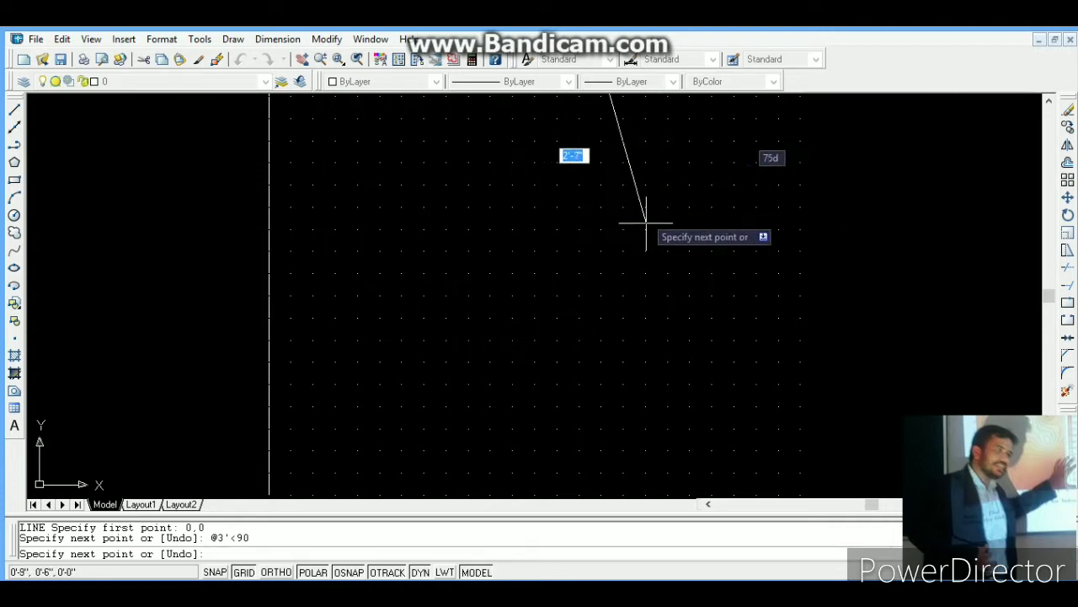
pyautogui.press('Escape')
pyautogui.press('Escape')
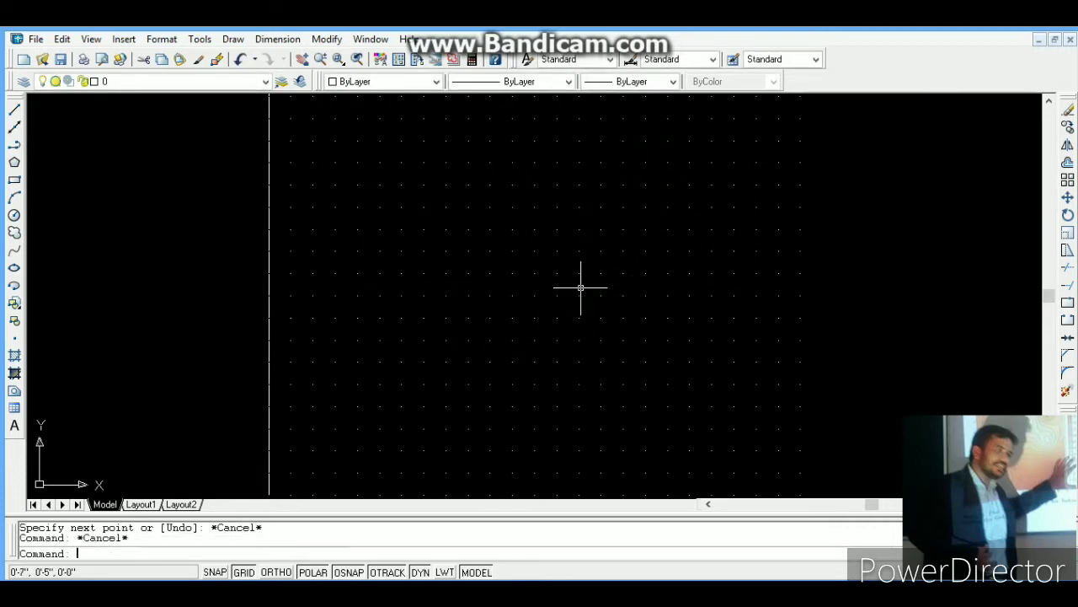
# Step: Zoom to show the entire drawing and inspect the full vertical line
pyautogui.write('z')
pyautogui.press('Return')
pyautogui.write('a')
pyautogui.press('Return')
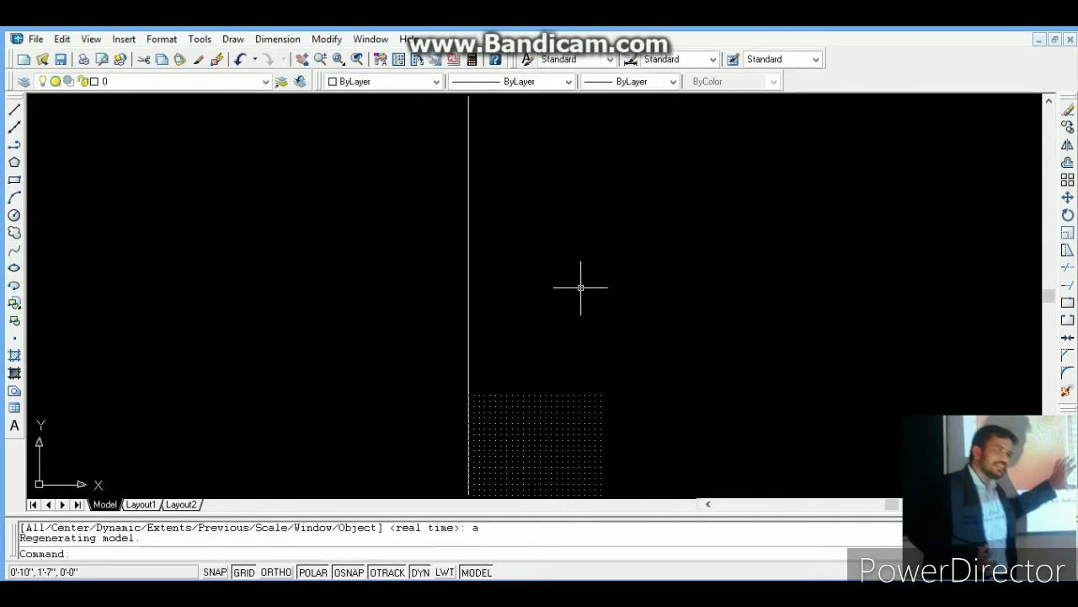
pyautogui.press('Escape')
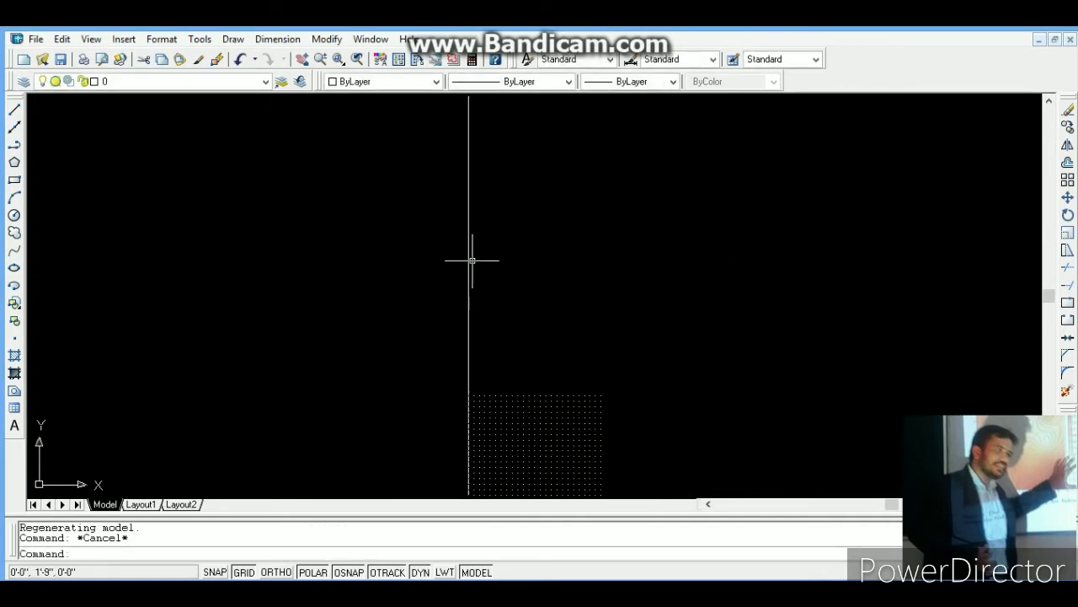
pyautogui.click(472, 260)
pyautogui.click(467, 265)
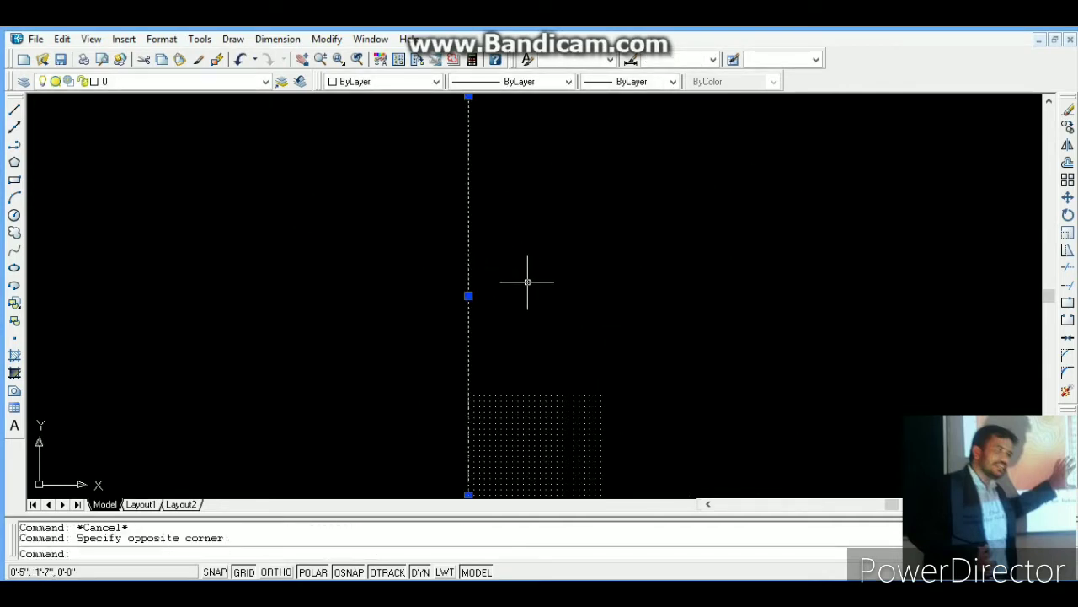
pyautogui.press('Escape')
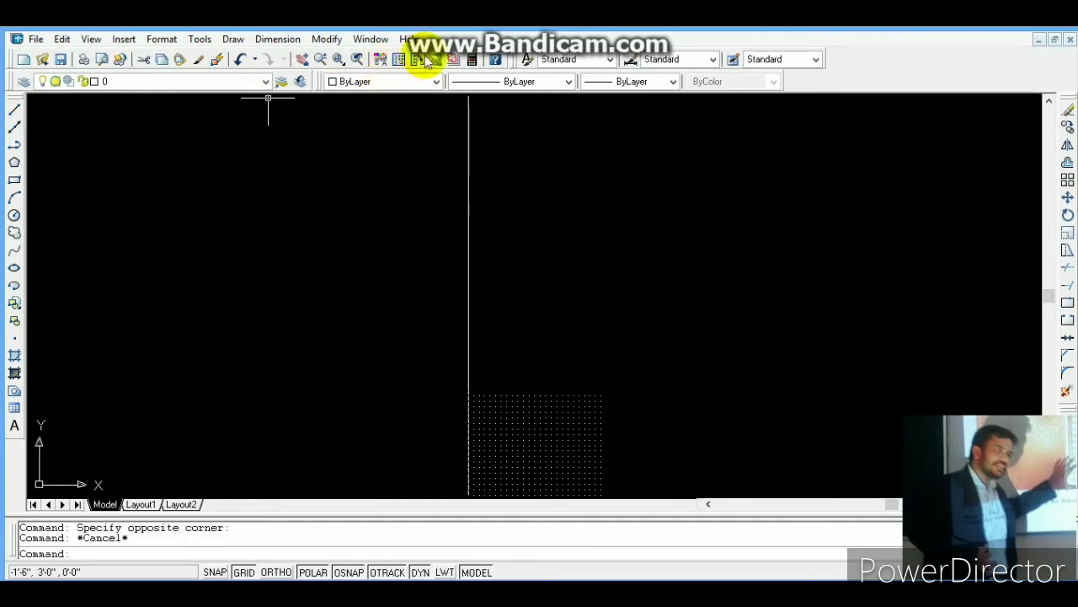
# Step: Display the Dimension toolbar and dock it below the Layers toolbar
pyautogui.rightClick(355, 65)
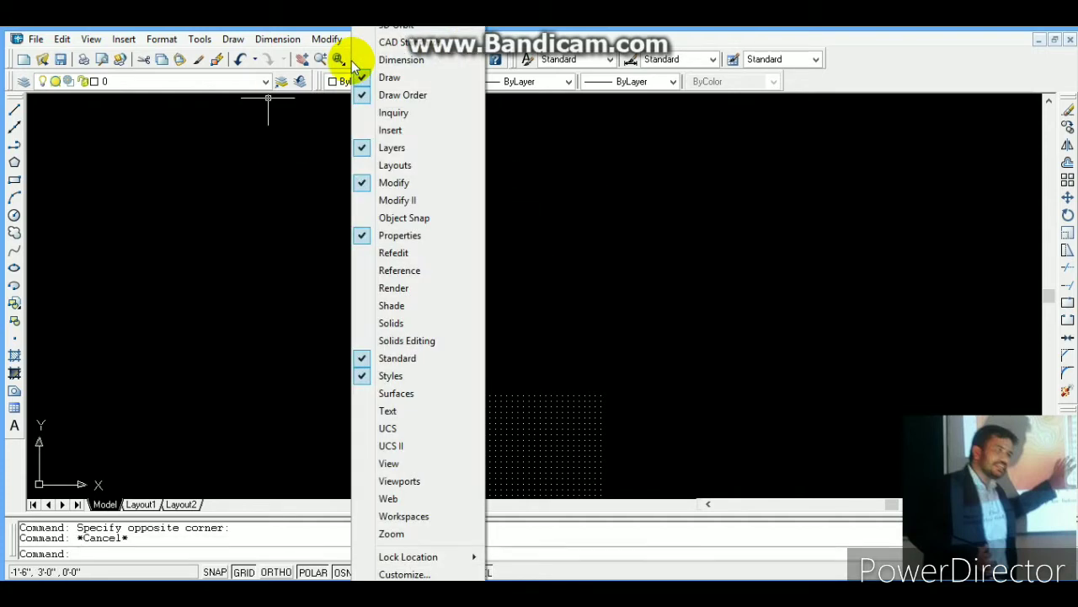
pyautogui.rightClick(281, 74)
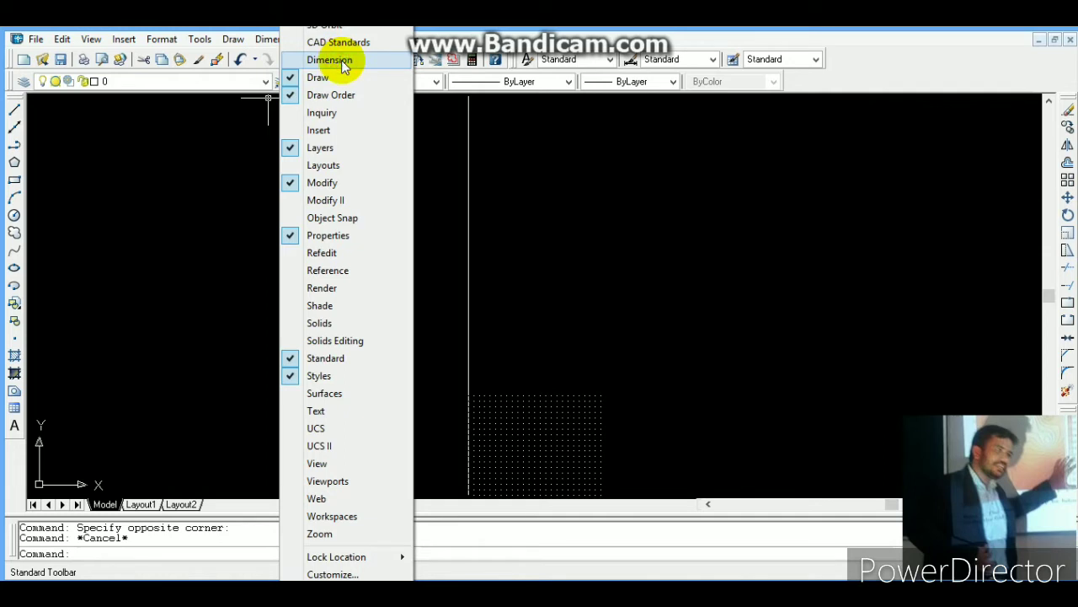
pyautogui.click(341, 60)
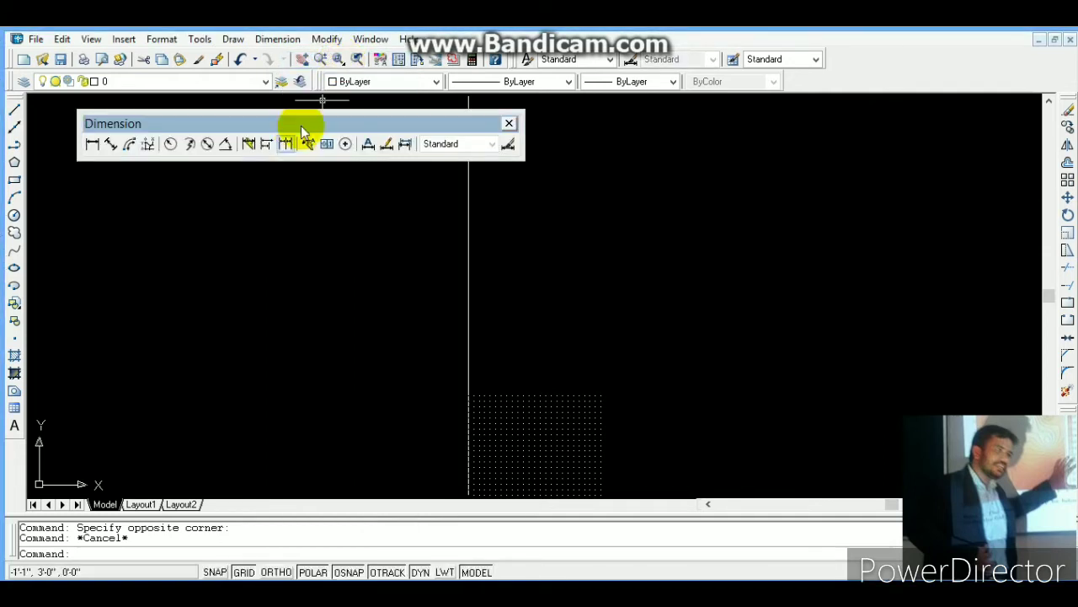
pyautogui.moveTo(305, 123); pyautogui.dragTo(304, 124)
pyautogui.moveTo(223, 111); pyautogui.dragTo(206, 88)
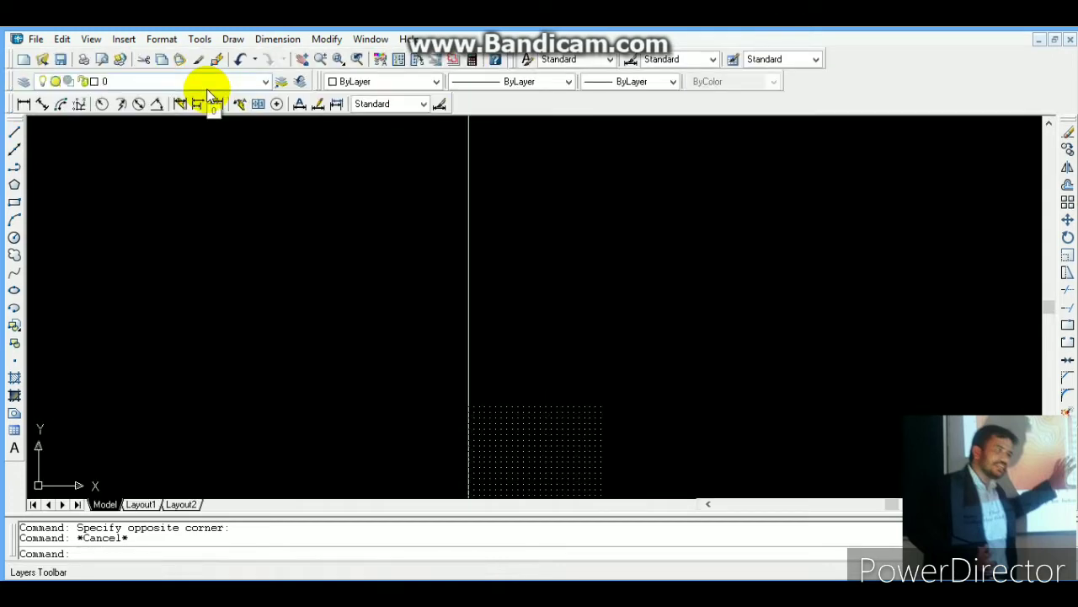
# Step: Turn on snap and add Midpoint to the active object snap modes in the drafting settings
pyautogui.click(22, 106)
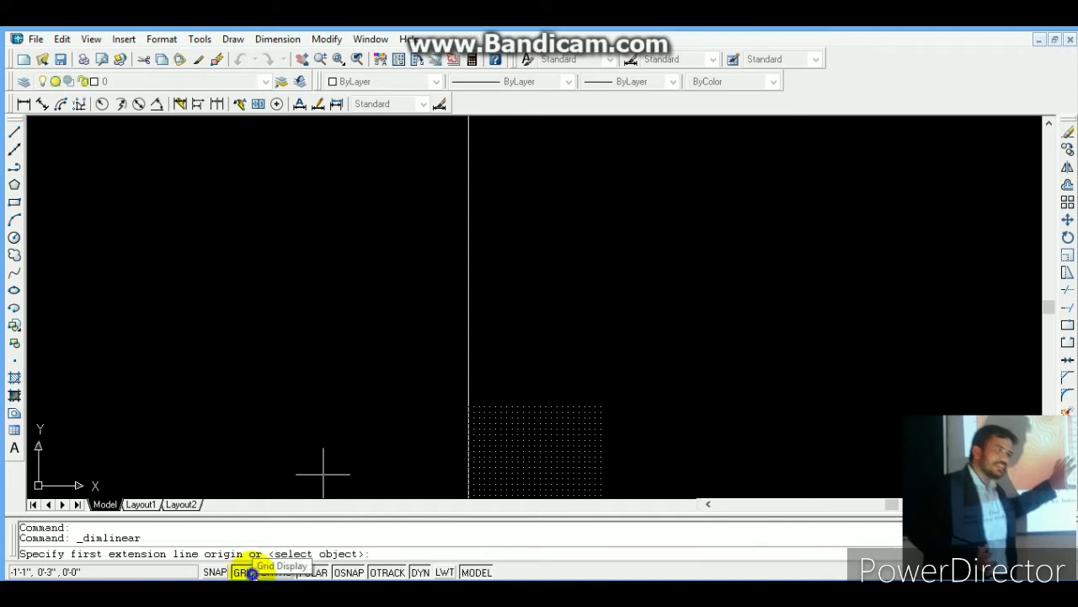
pyautogui.rightClick(248, 571)
pyautogui.click(296, 563)
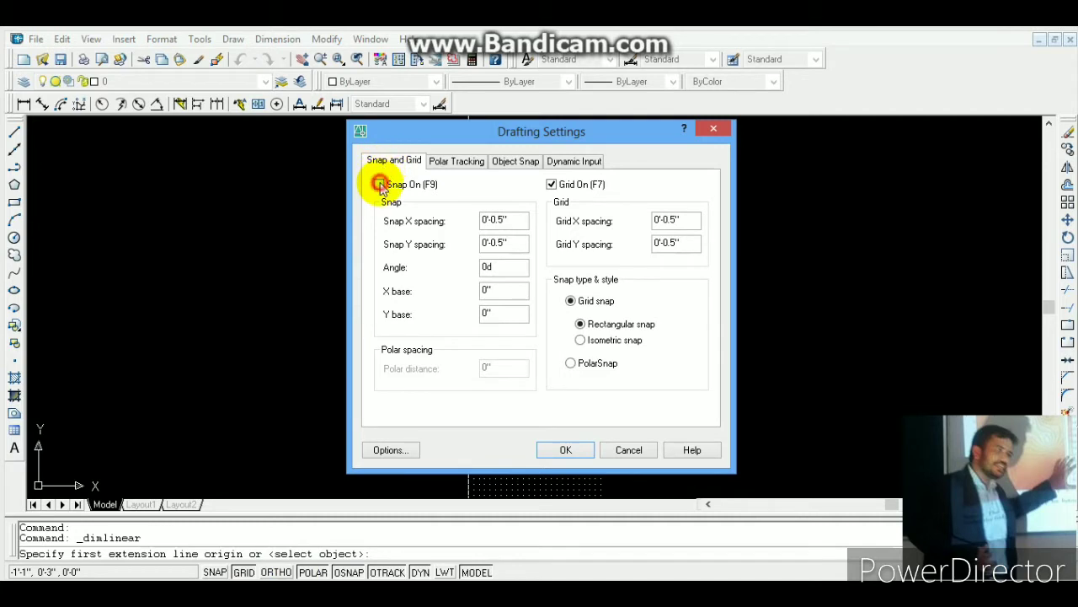
pyautogui.click(380, 185)
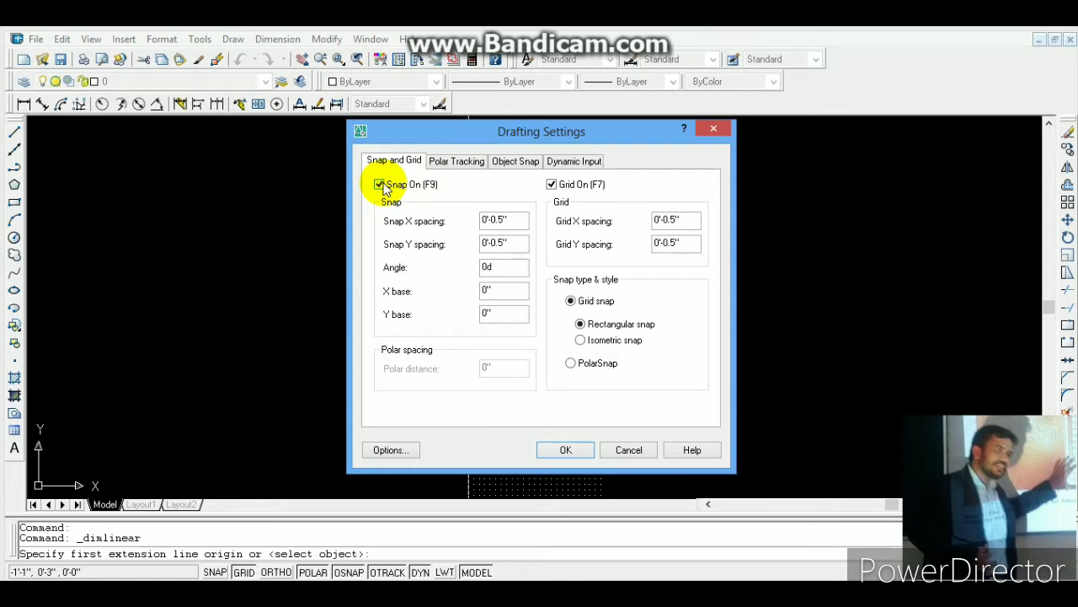
pyautogui.click(514, 161)
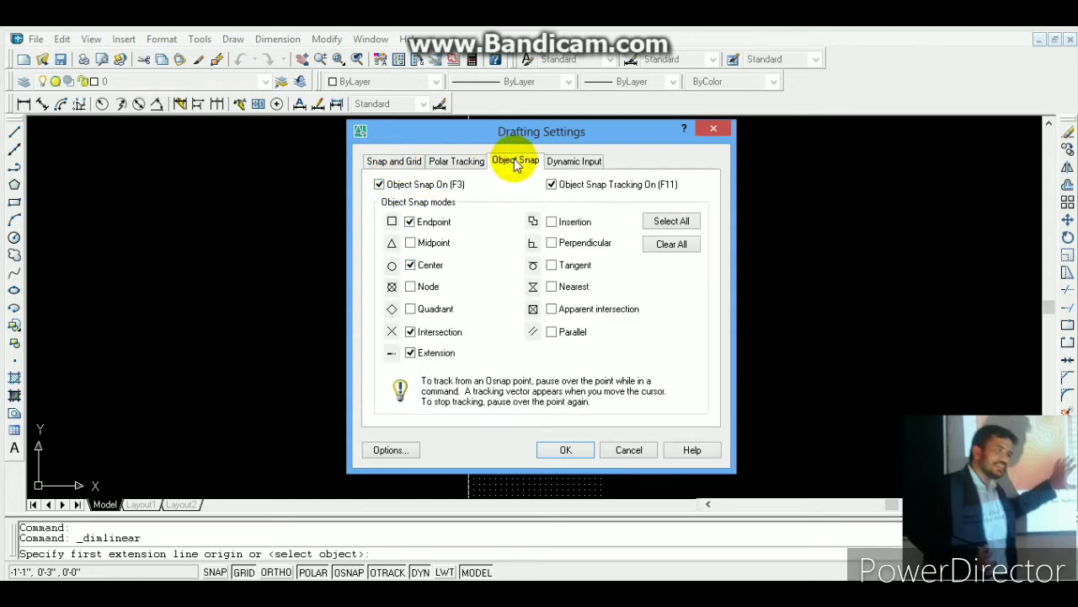
pyautogui.click(411, 244)
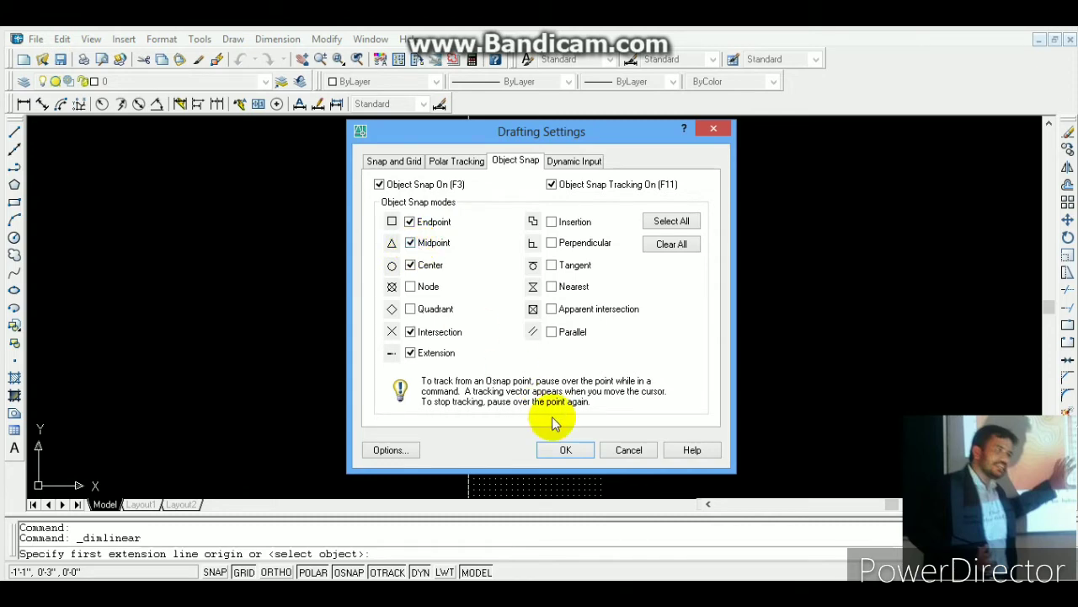
pyautogui.click(558, 450)
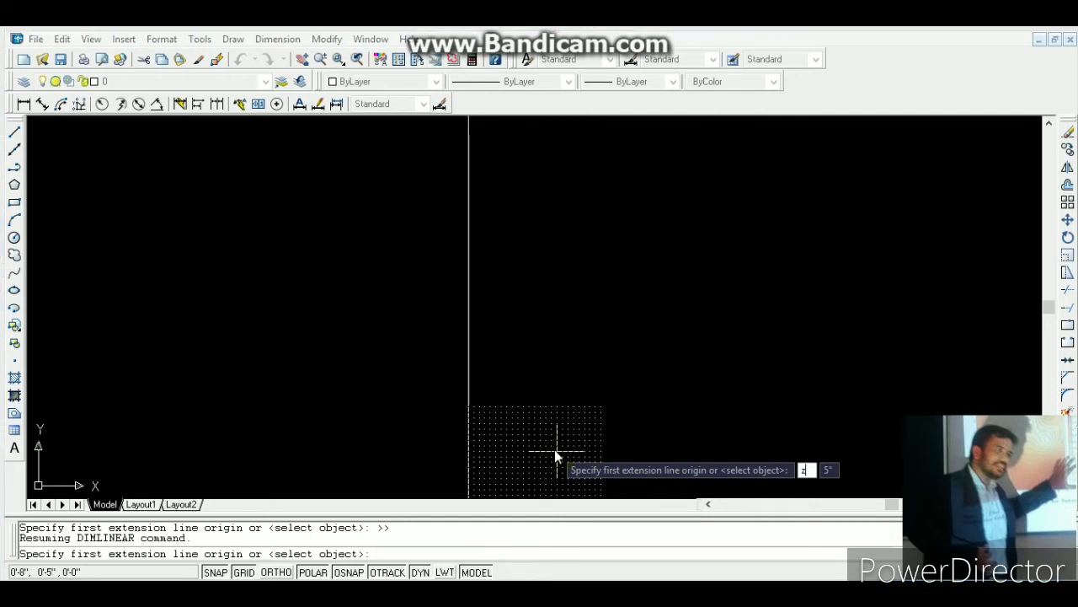
# Step: Cancel the pending linear dimension and zoom to show the whole drawing
pyautogui.write('a')
pyautogui.press('Return')
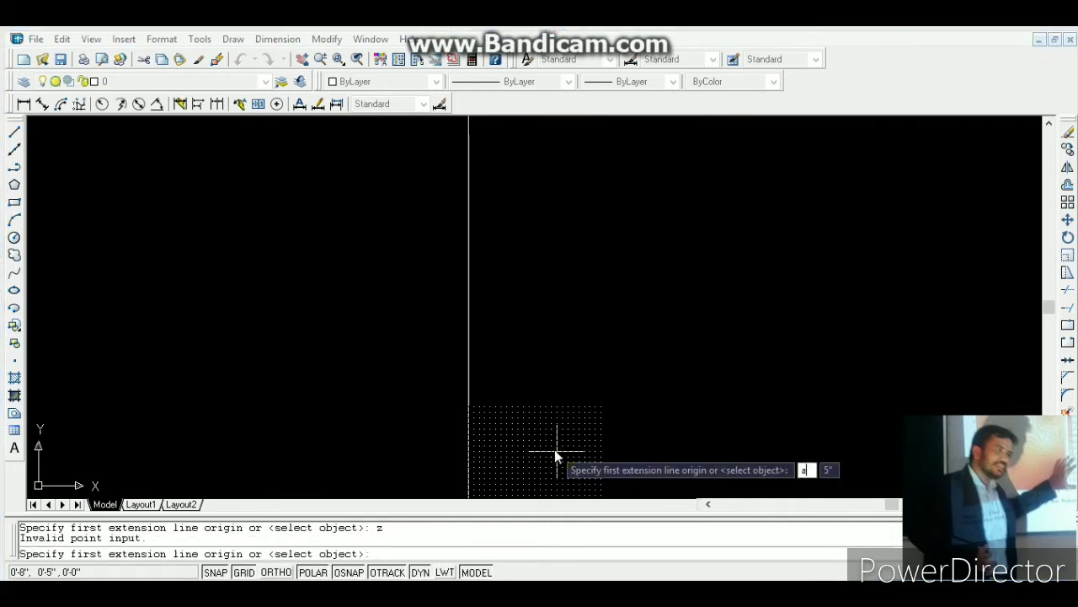
pyautogui.press('Escape')
pyautogui.write('z')
pyautogui.press('Return')
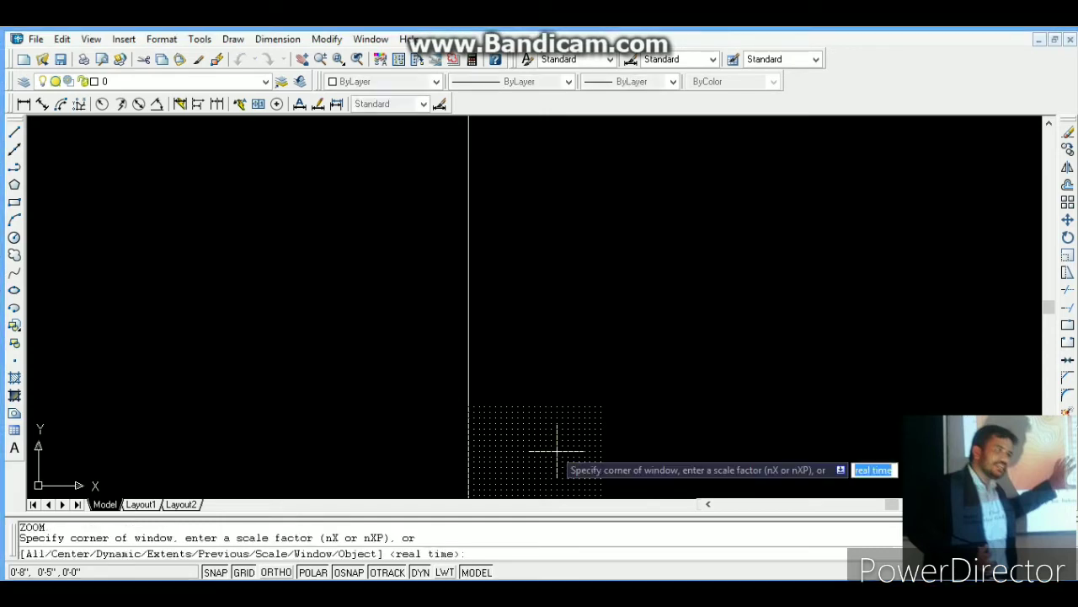
pyautogui.write('a')
pyautogui.press('Return')
pyautogui.press('Escape')
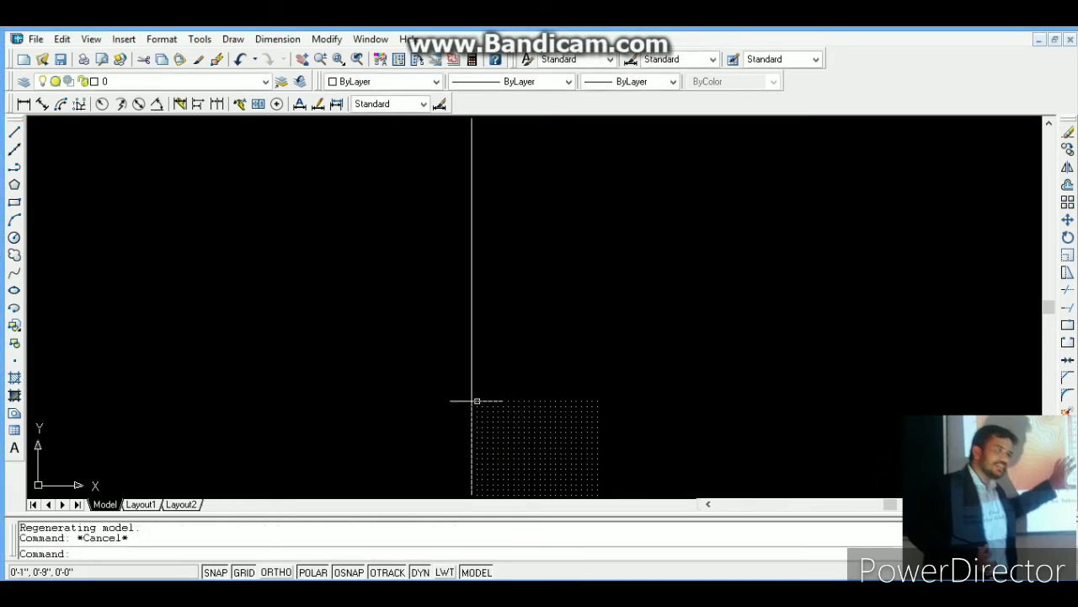
# Step: Place a linear dimension between the vertical line's upper and lower endpoints, about 8" to its left, and turn snap off
pyautogui.click(23, 103)
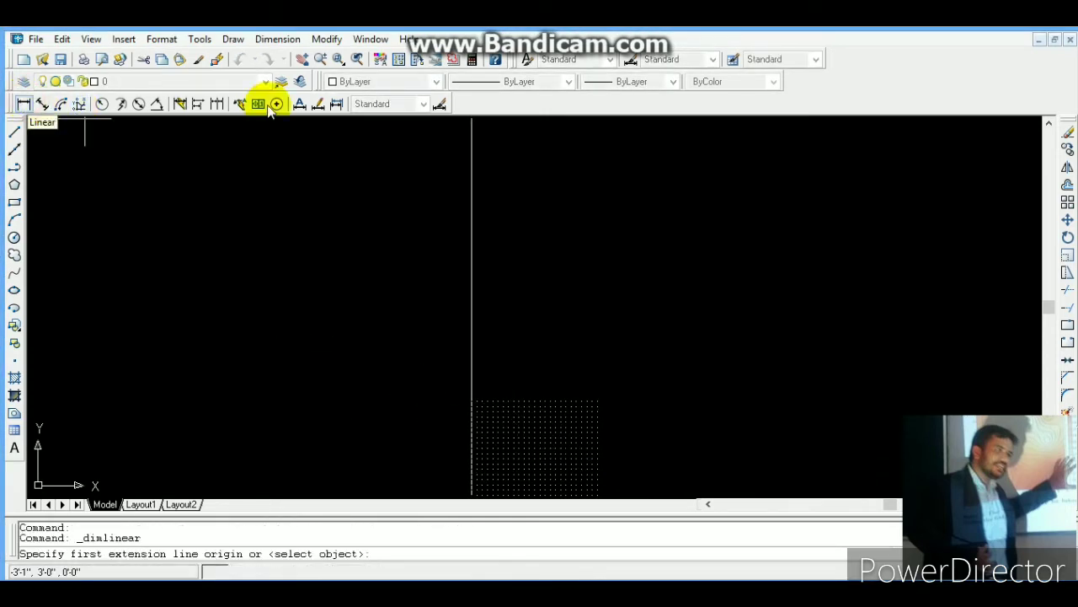
pyautogui.click(471, 119)
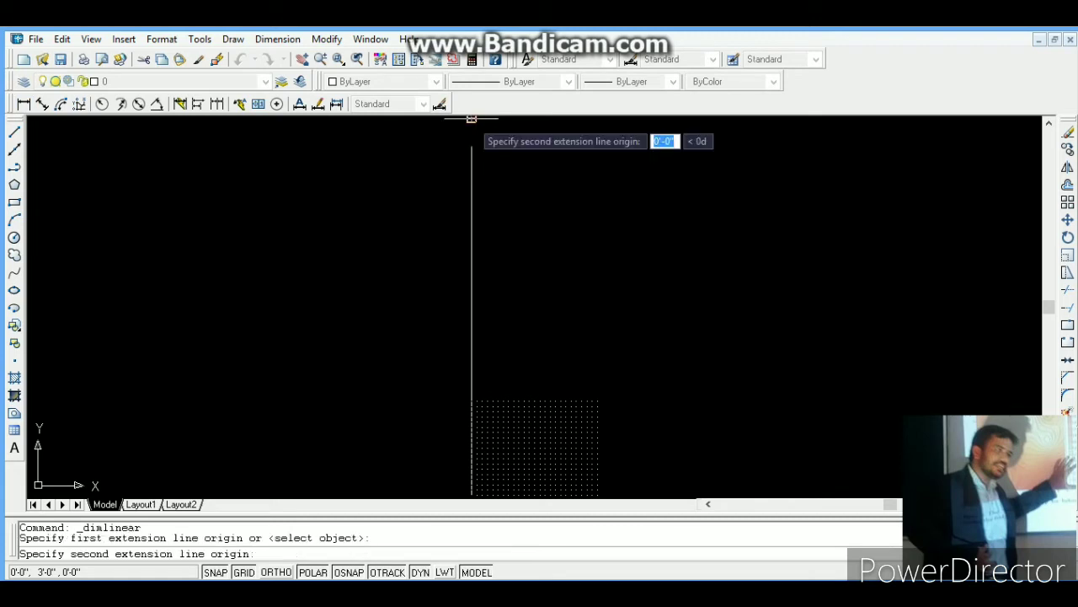
pyautogui.click(471, 494)
pyautogui.click(384, 464)
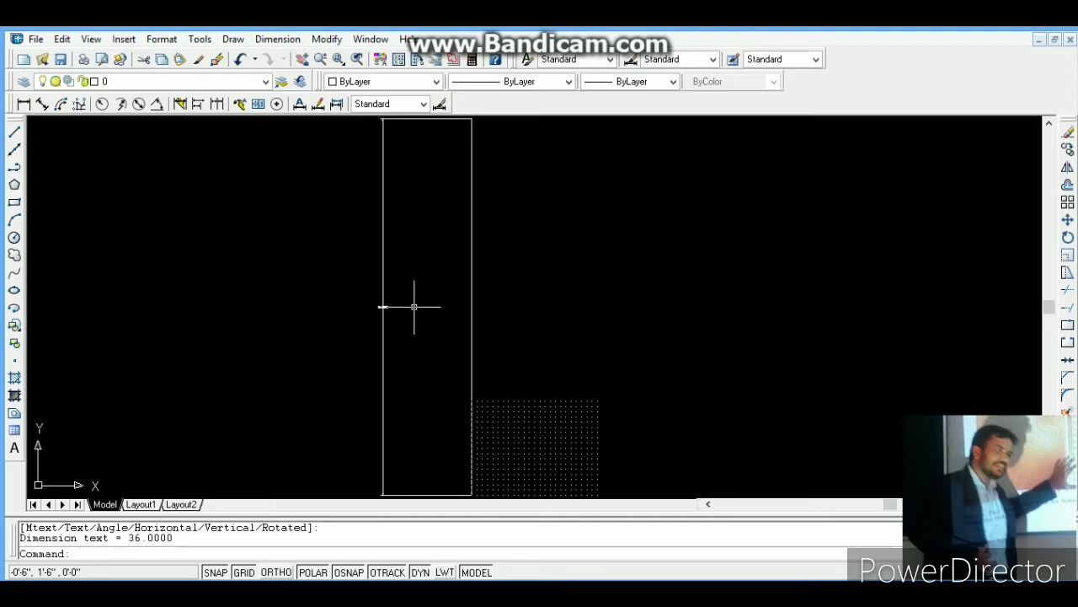
pyautogui.press('F9')
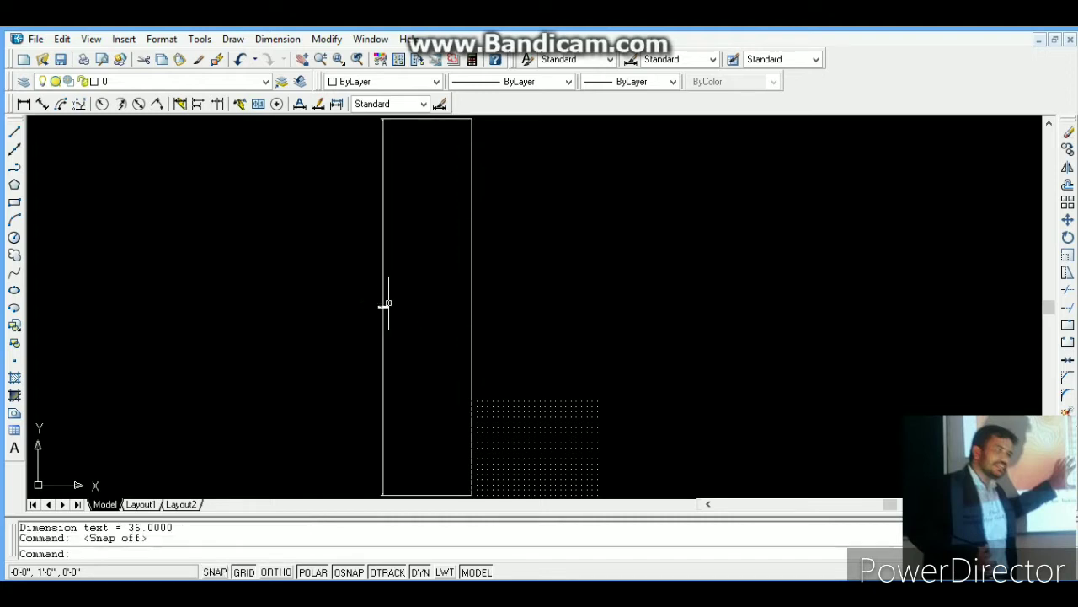
# Step: Set the Standard dimension style's primary units to Engineering with 0'-0" precision and its angular units to Degrees Minutes Seconds
pyautogui.click(383, 307)
pyautogui.click(379, 312)
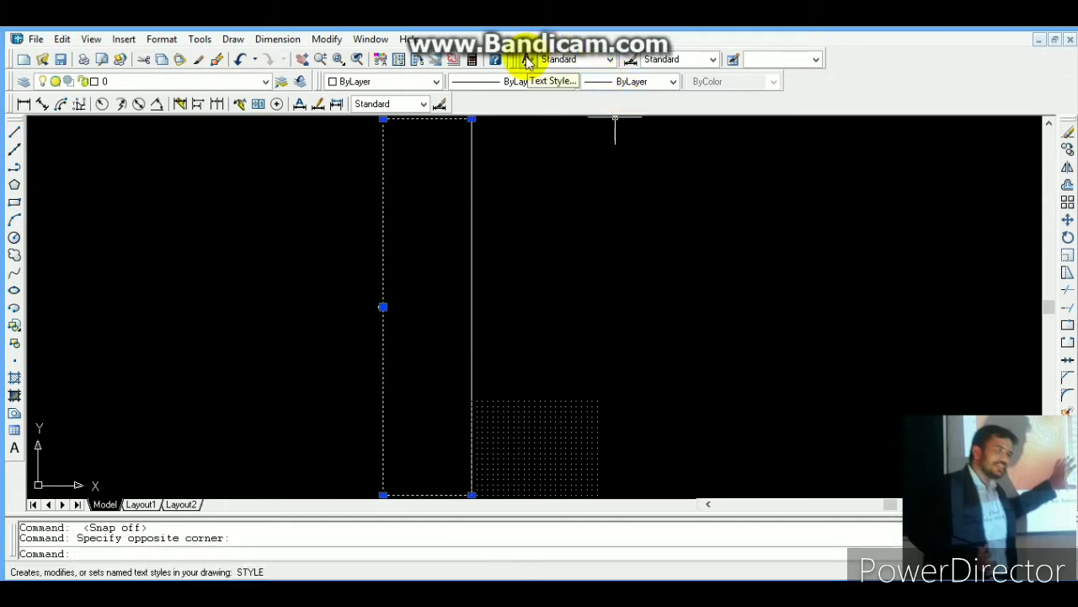
pyautogui.click(632, 63)
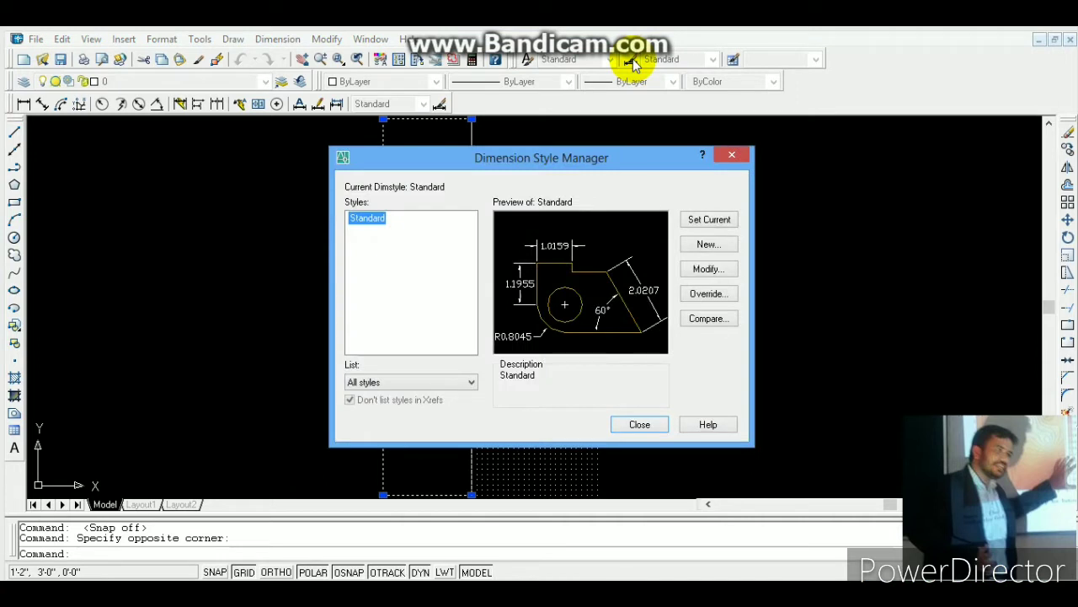
pyautogui.click(708, 269)
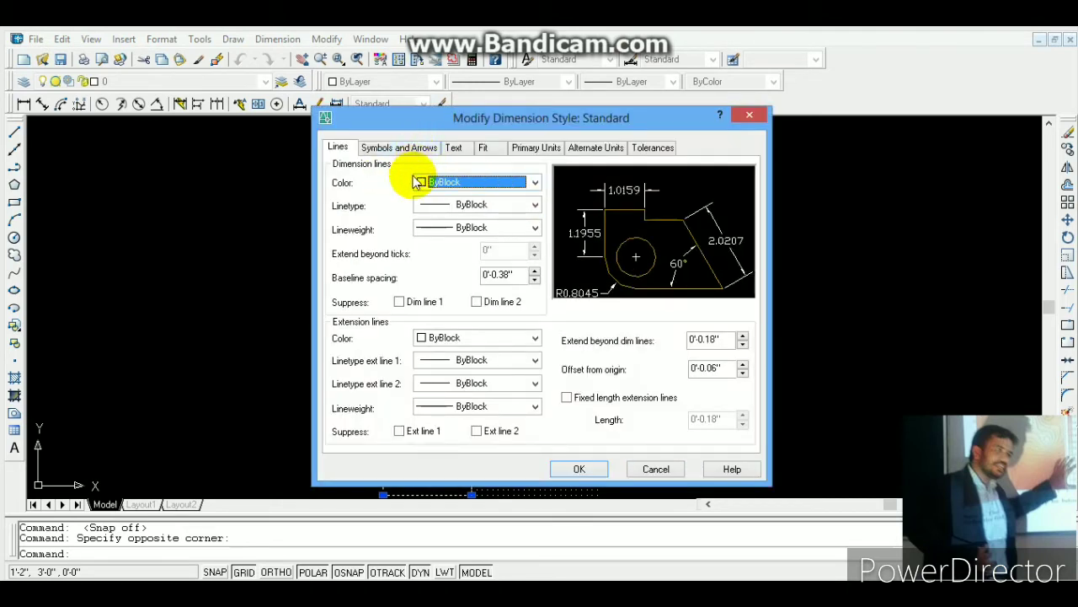
pyautogui.click(537, 148)
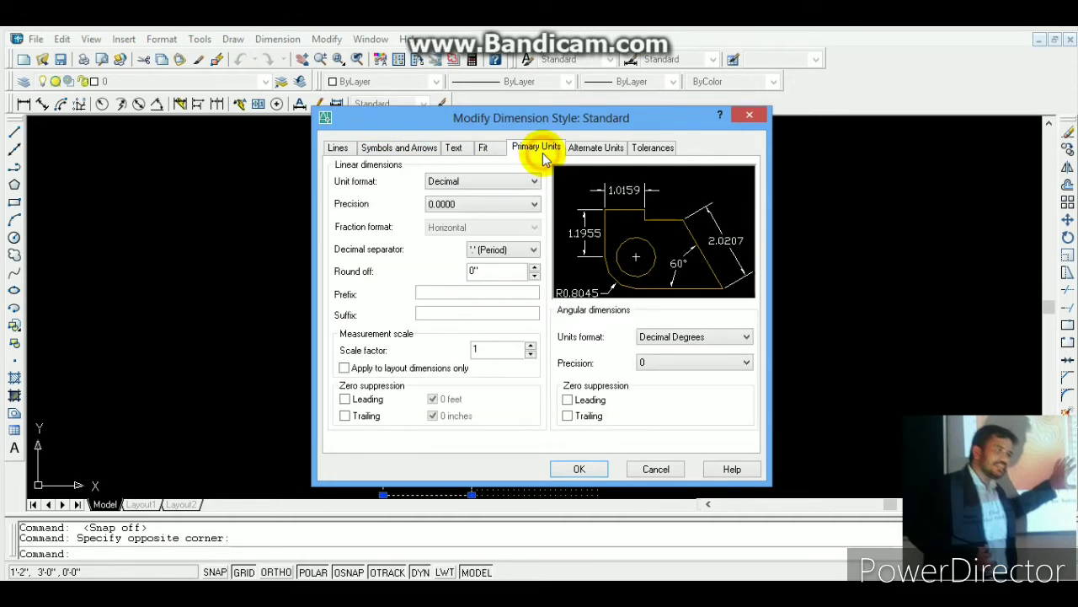
pyautogui.click(531, 181)
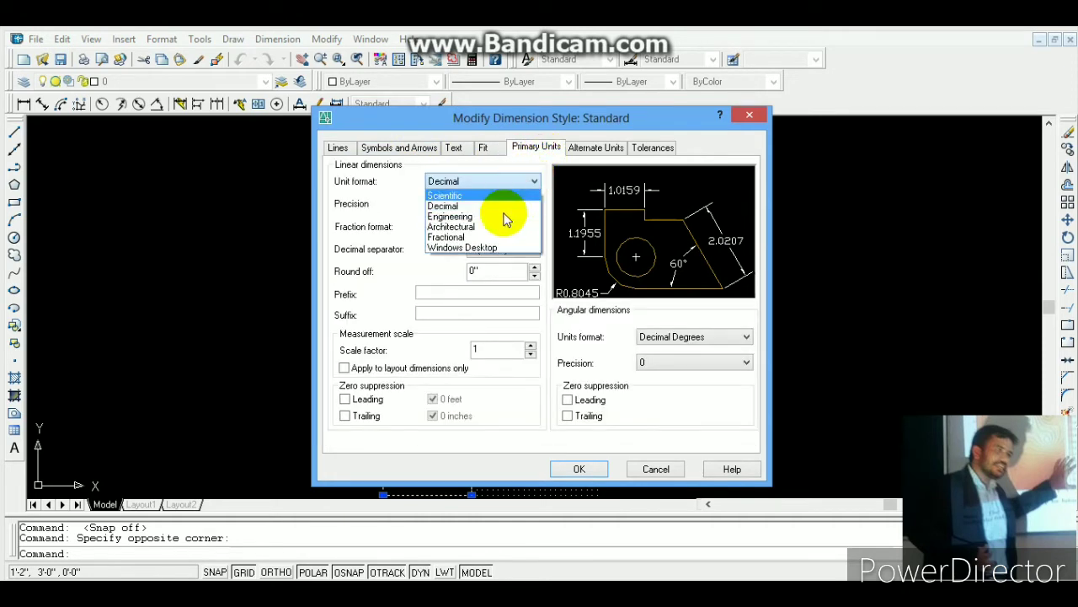
pyautogui.click(455, 217)
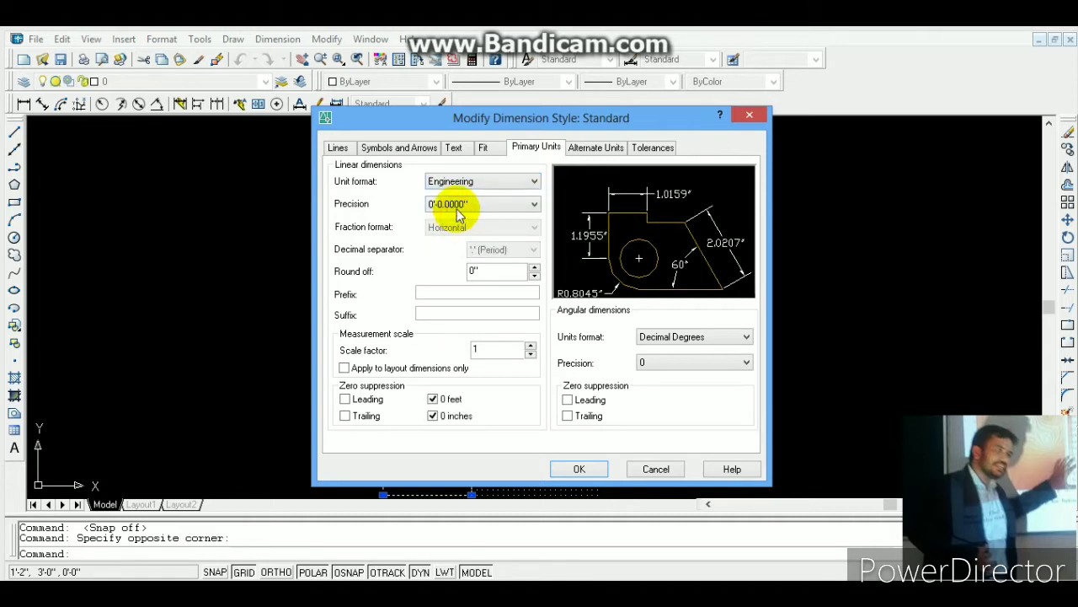
pyautogui.click(458, 207)
pyautogui.click(445, 219)
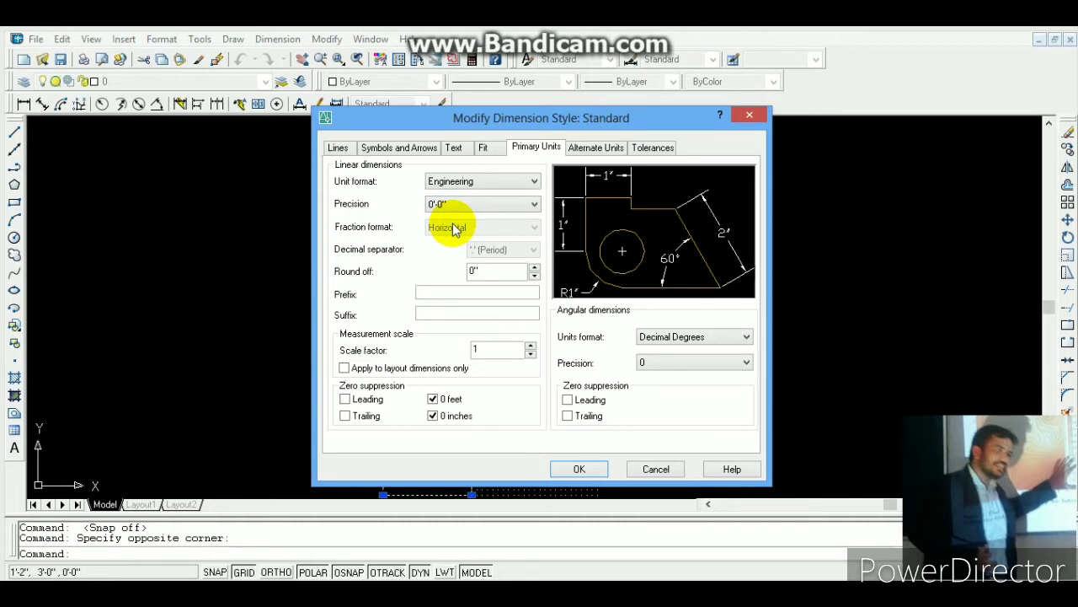
pyautogui.click(701, 338)
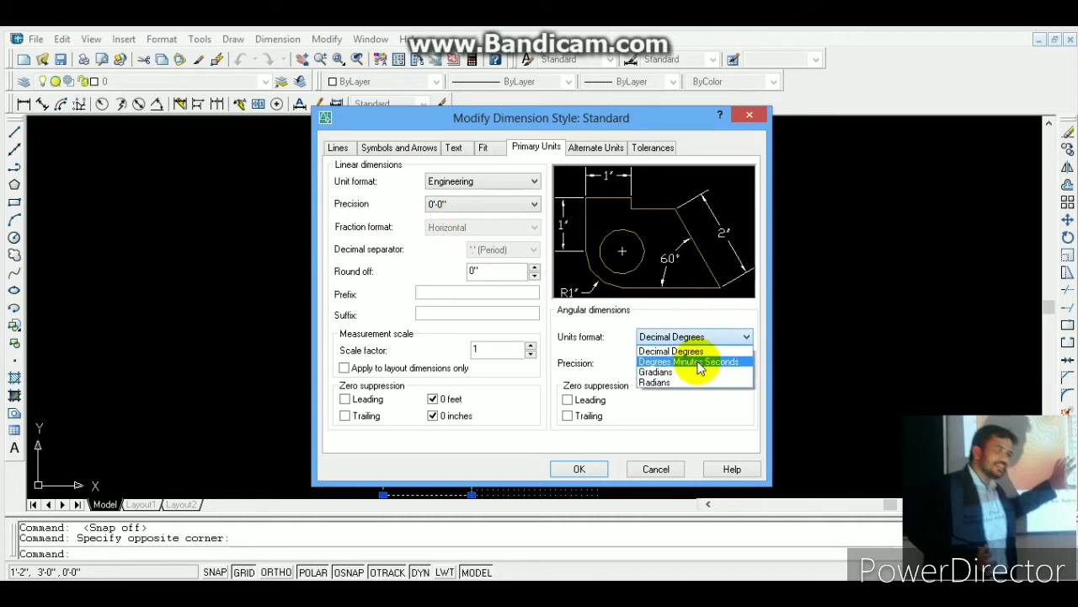
pyautogui.click(699, 364)
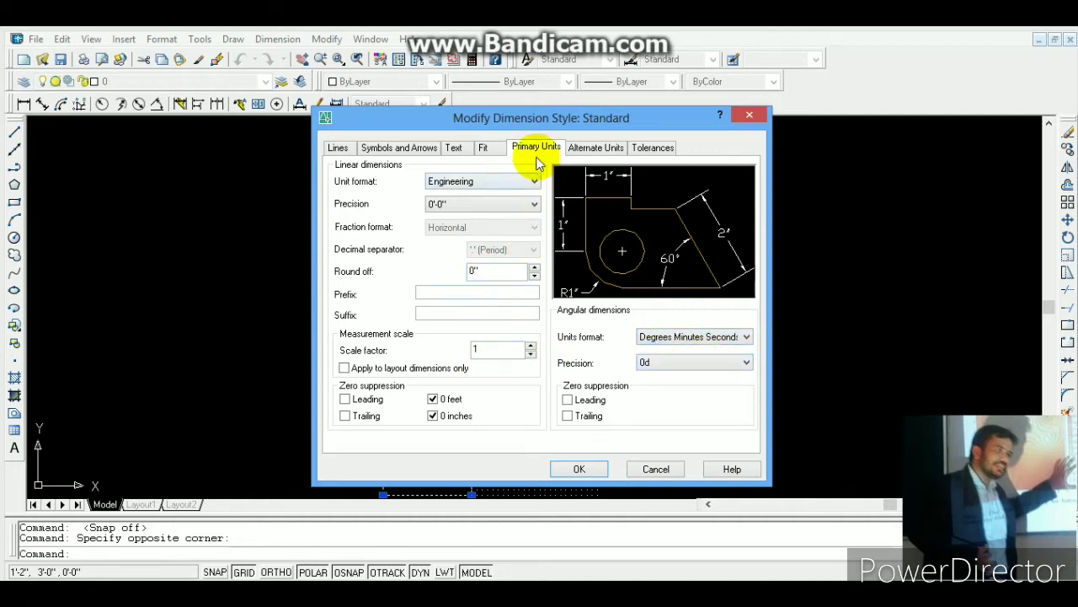
# Step: Change the Standard text style used by the dimensions to the Verdana font and apply it
pyautogui.click(459, 148)
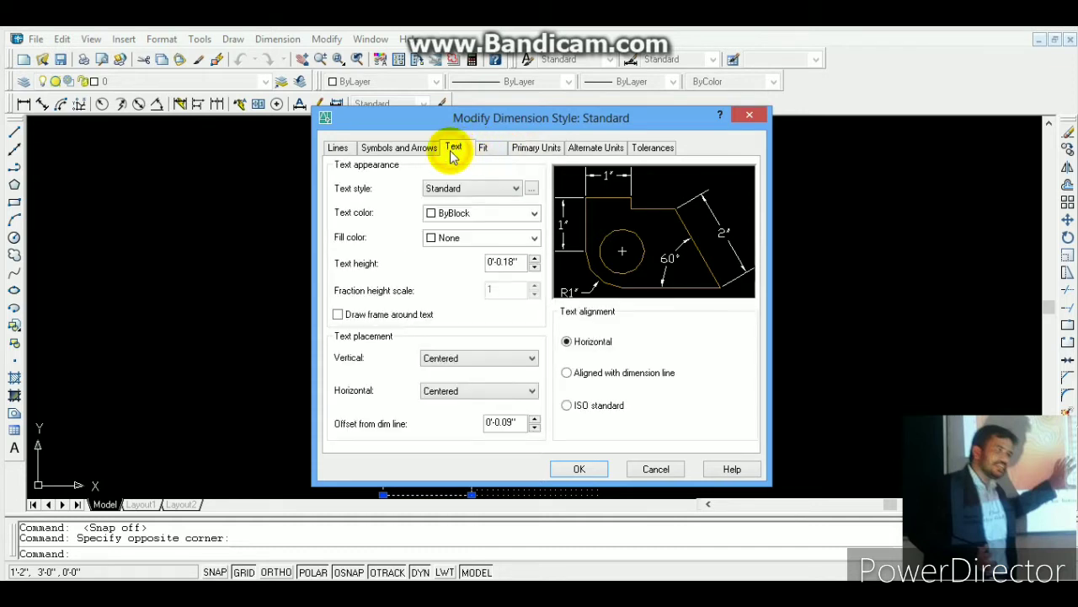
pyautogui.click(531, 192)
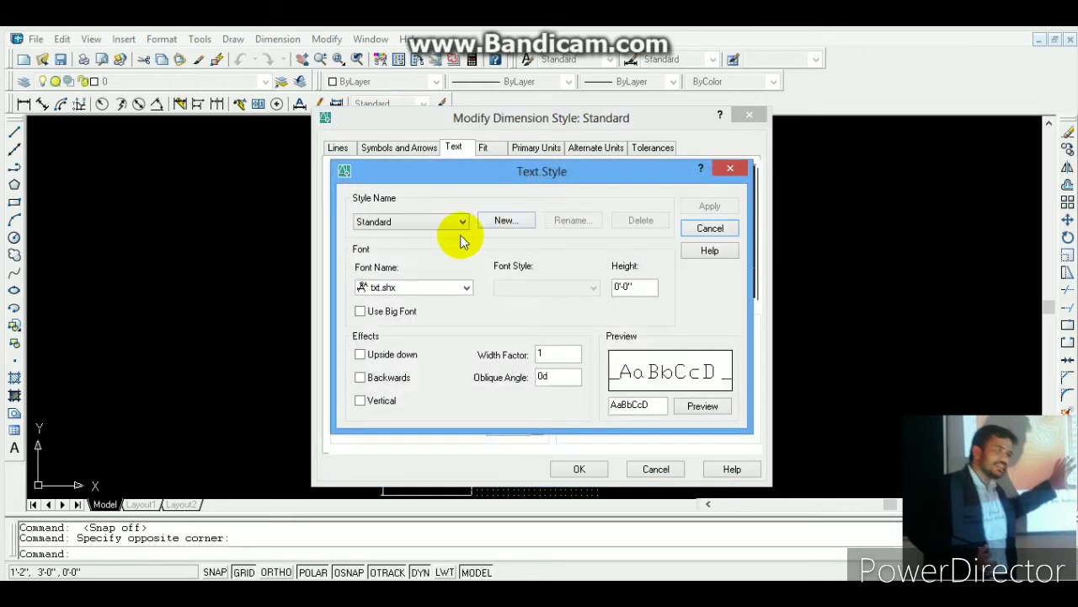
pyautogui.click(438, 289)
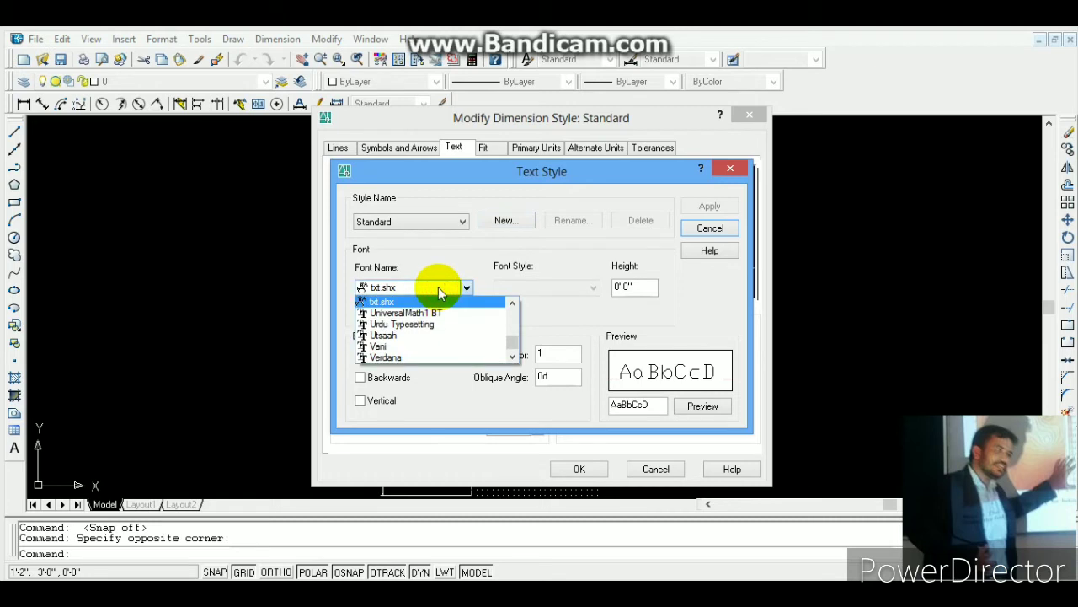
pyautogui.click(399, 359)
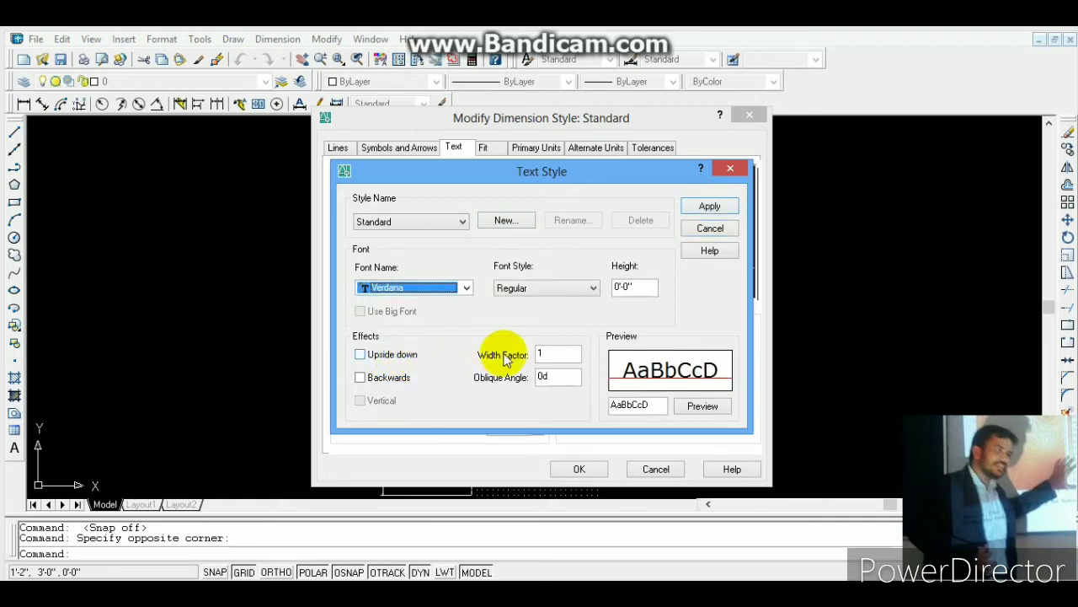
pyautogui.click(707, 207)
pyautogui.click(707, 225)
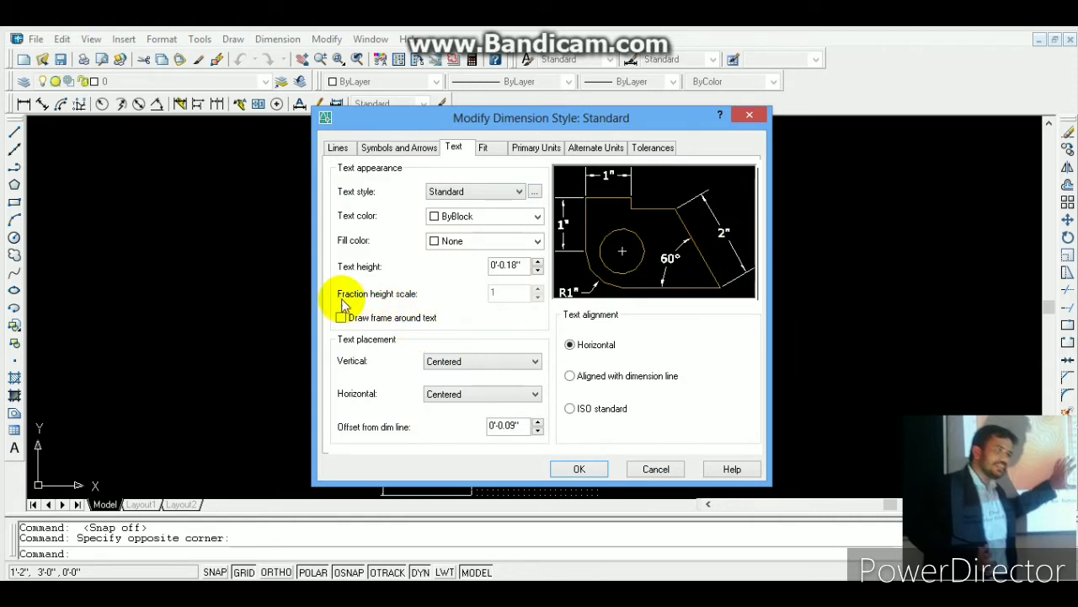
# Step: Set the Standard dimension style's text height to 0'-5.18" and apply the modified style to the drawing
pyautogui.click(538, 262)
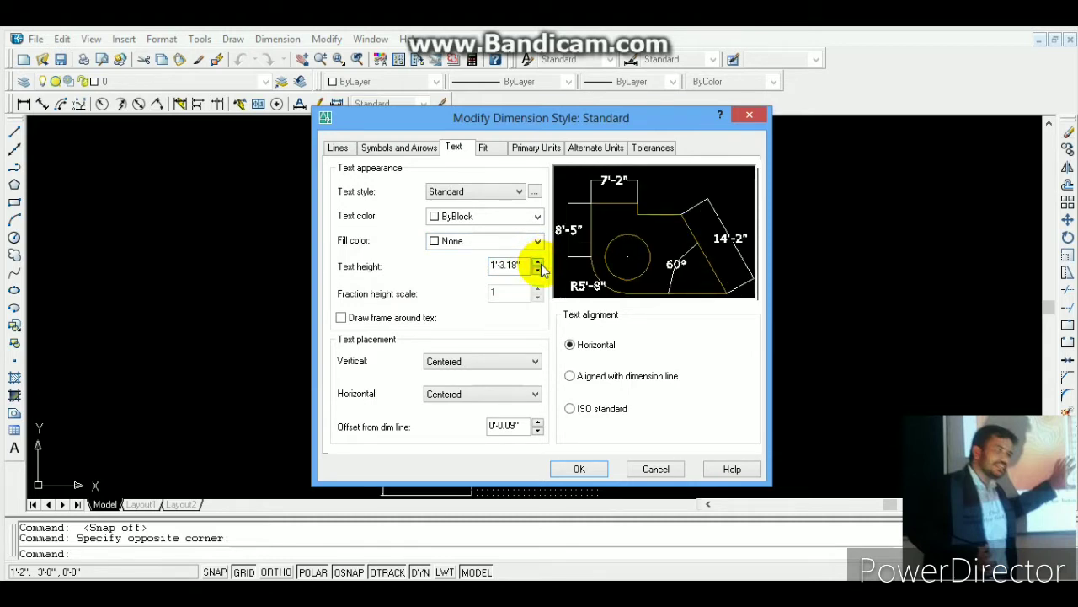
pyautogui.click(539, 271)
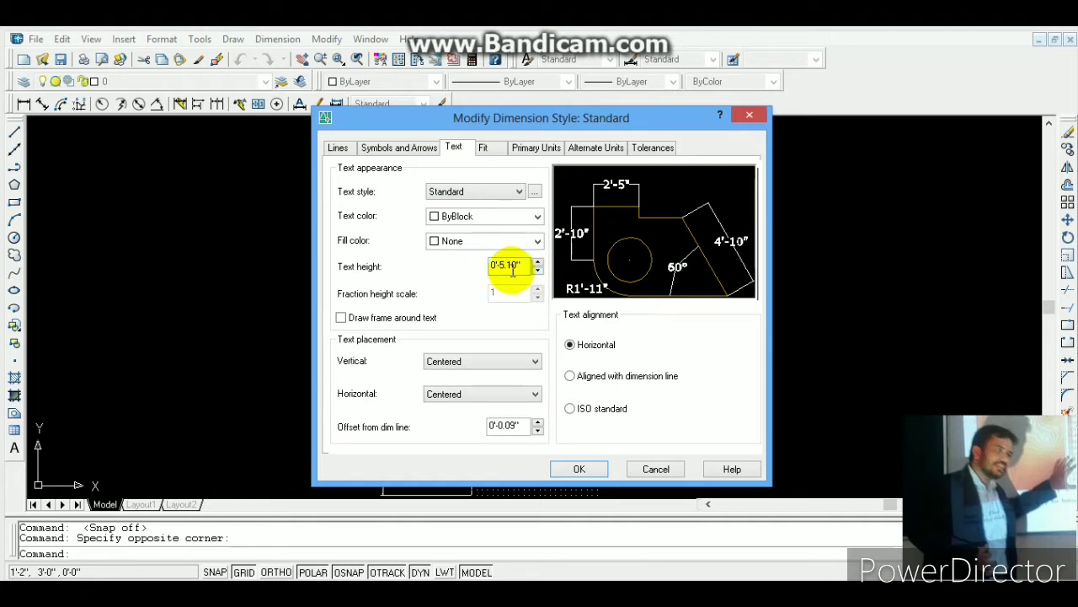
pyautogui.click(580, 469)
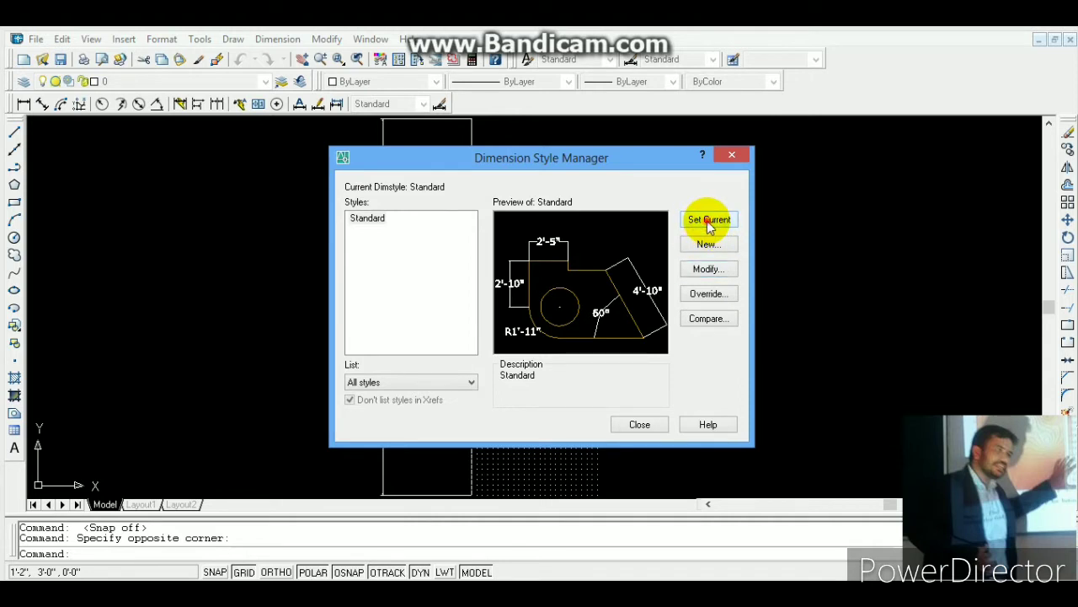
pyautogui.click(639, 424)
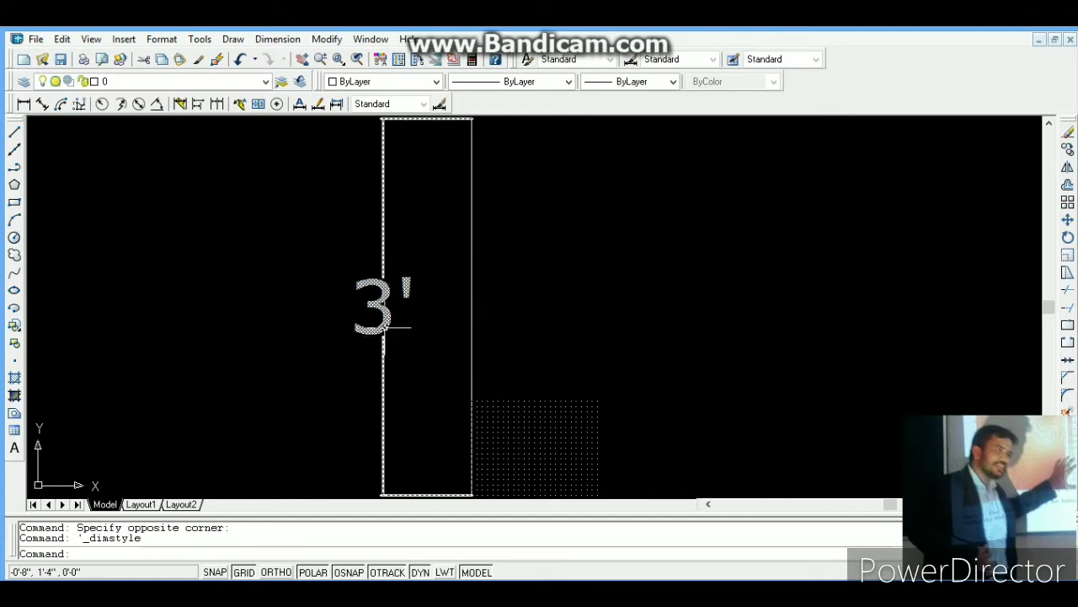
# Step: Set the Standard dimension style's text height to 4" and apply the modified style to the drawing
pyautogui.click(385, 327)
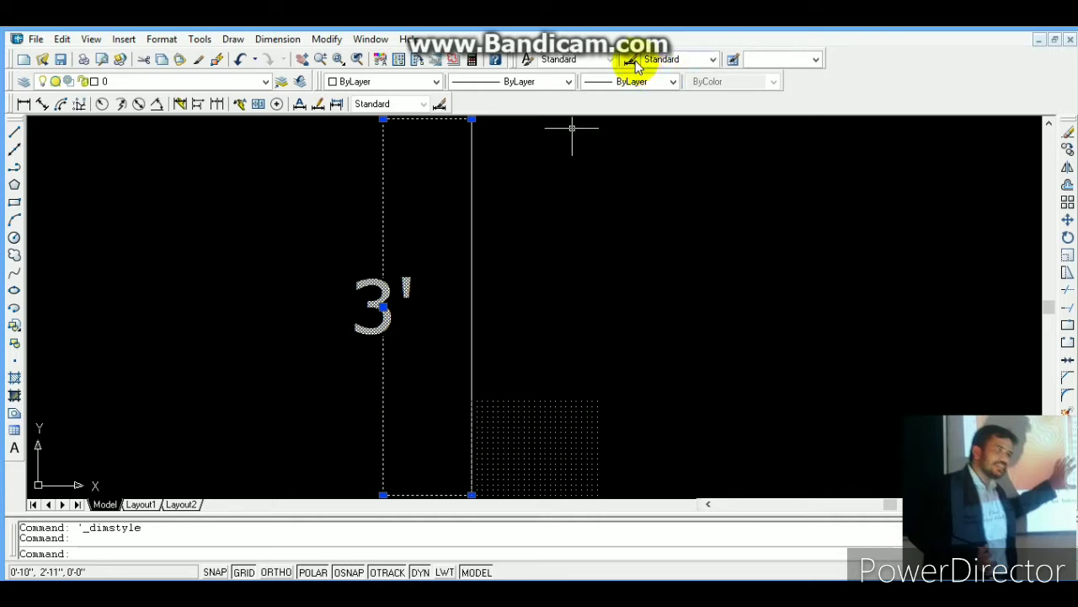
pyautogui.click(669, 225)
pyautogui.click(631, 188)
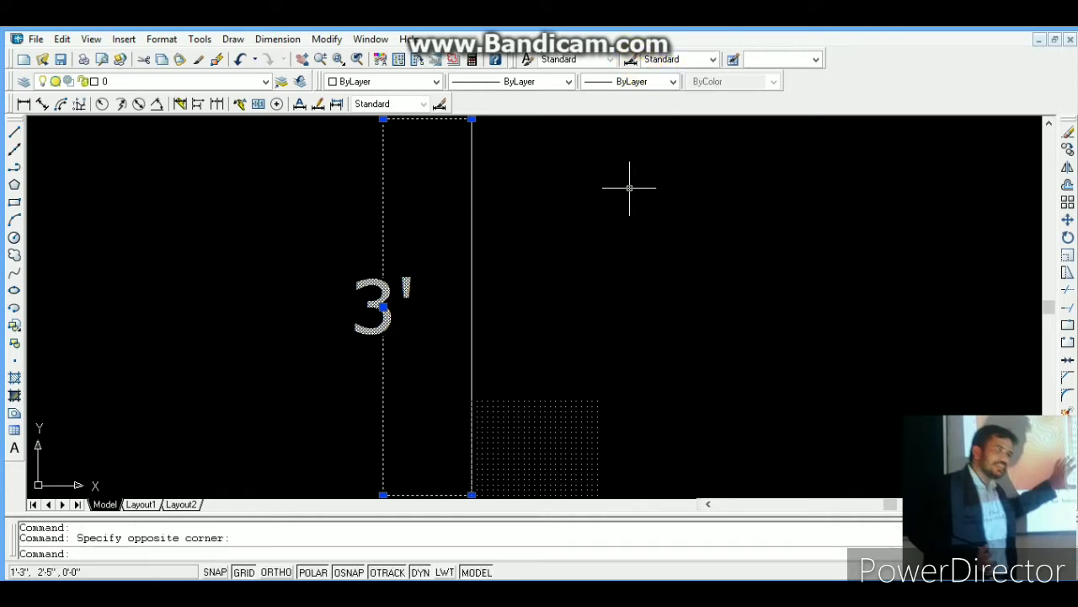
pyautogui.click(634, 63)
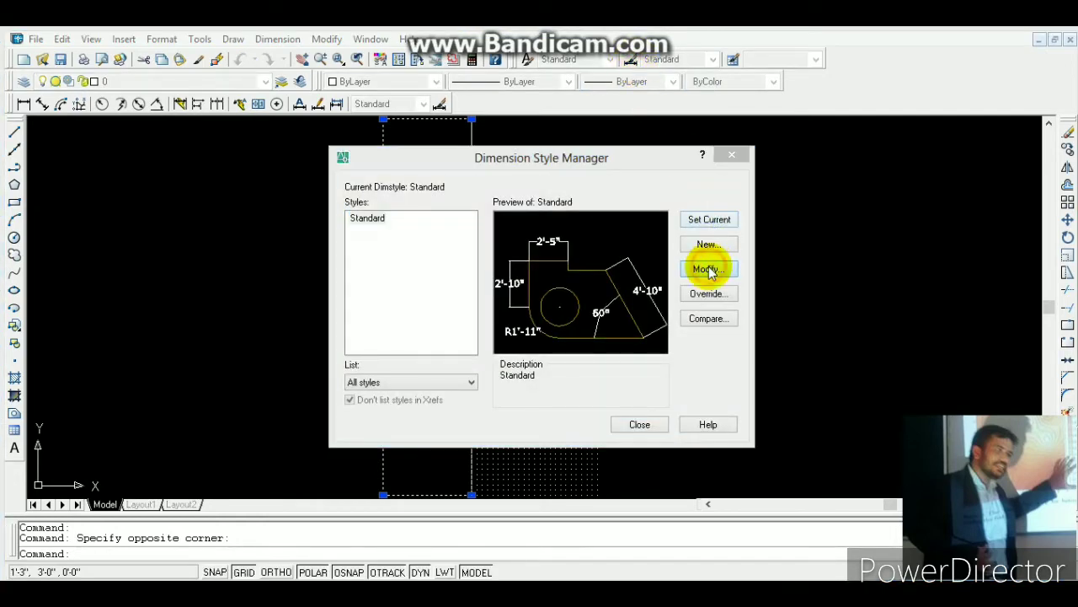
pyautogui.click(706, 270)
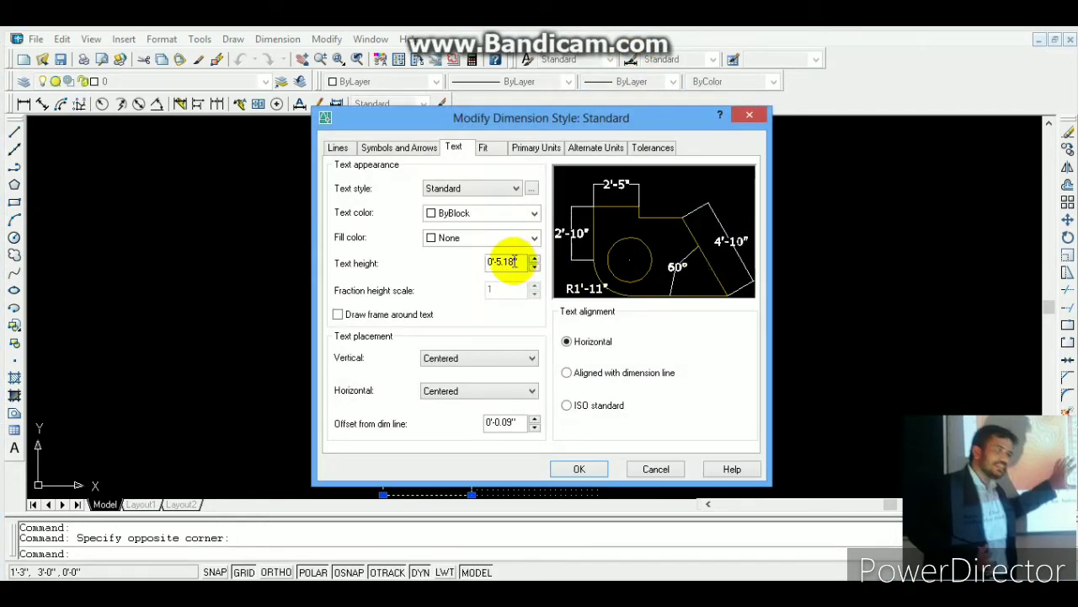
pyautogui.moveTo(526, 263); pyautogui.dragTo(459, 270)
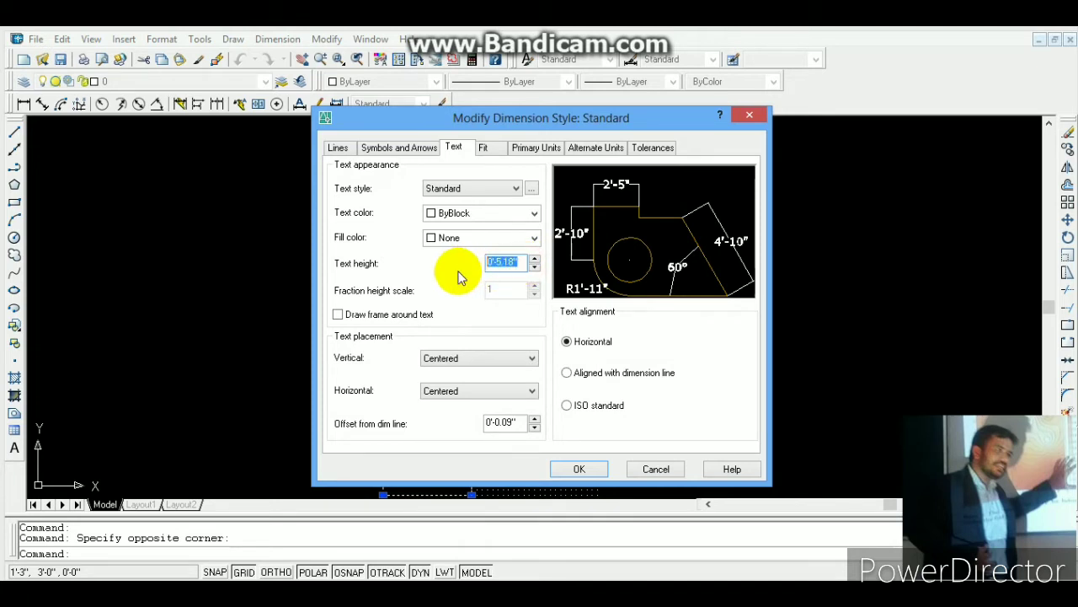
pyautogui.write('4')
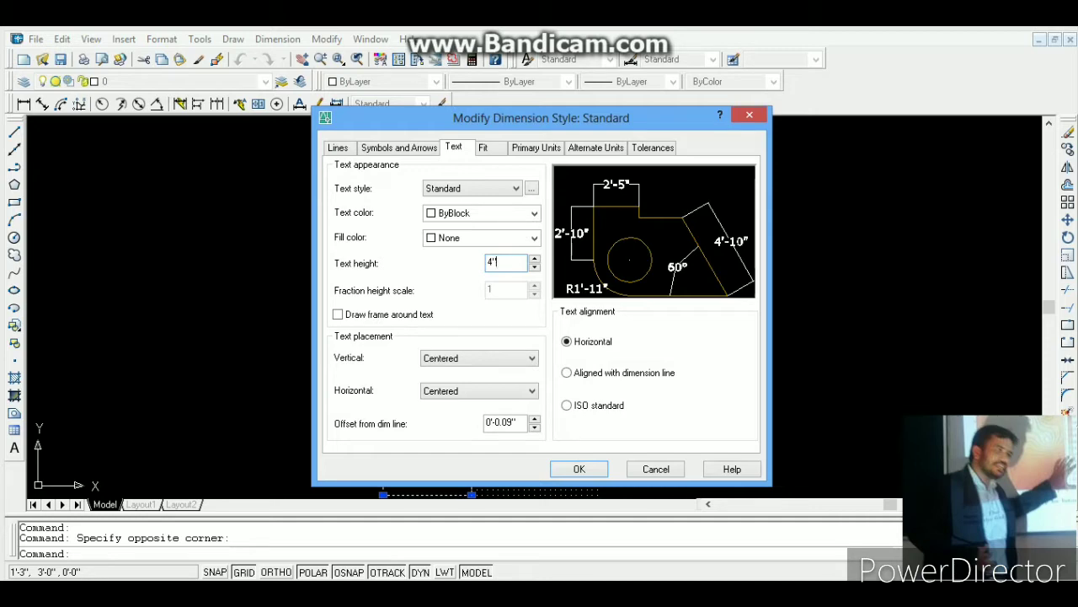
pyautogui.click(582, 469)
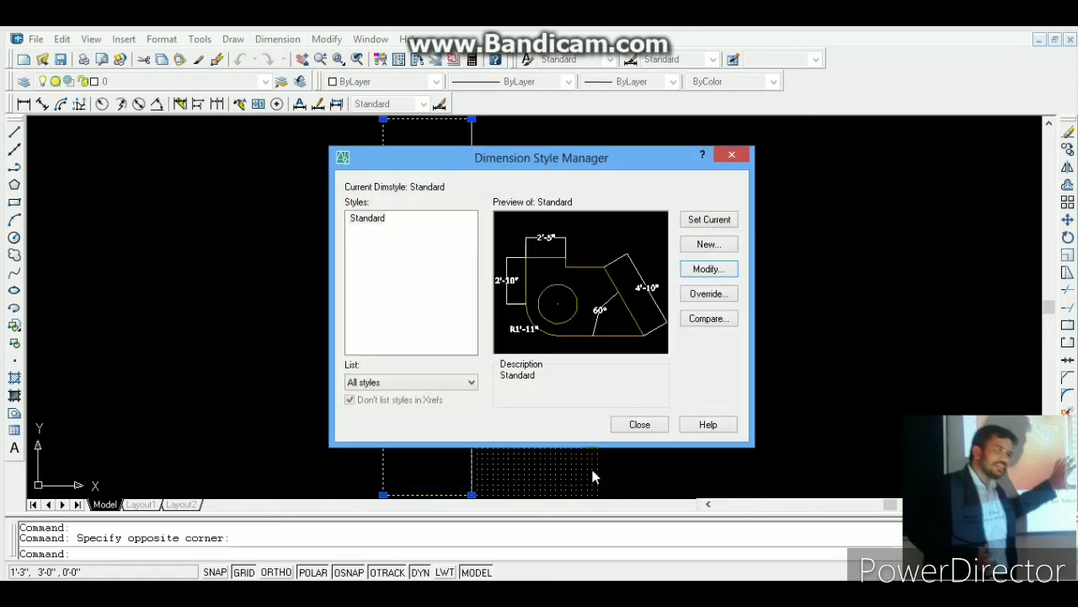
pyautogui.click(700, 222)
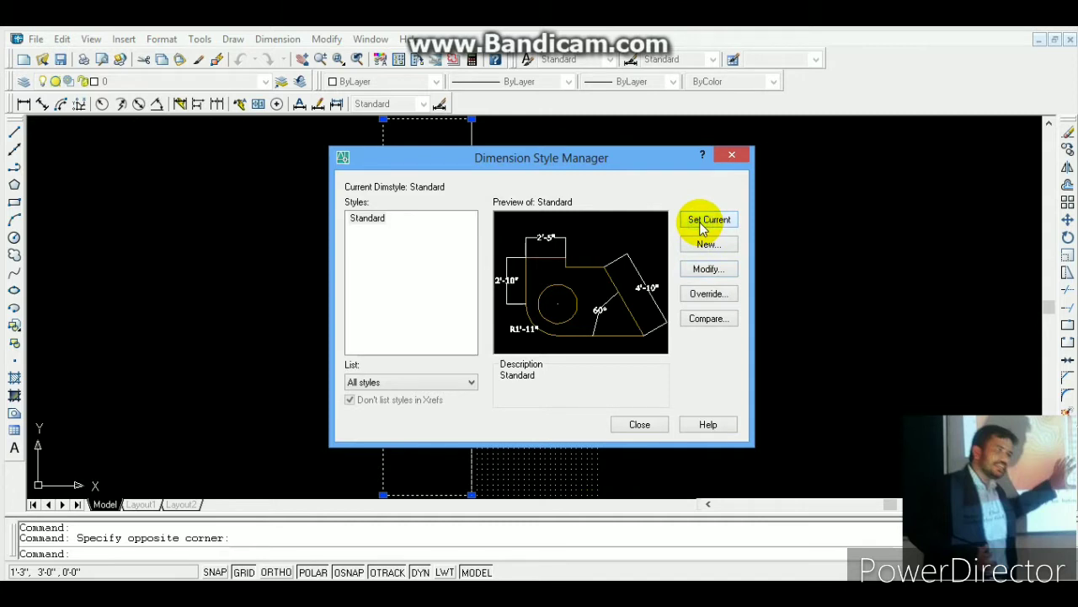
pyautogui.click(639, 424)
pyautogui.click(610, 371)
pyautogui.click(610, 371)
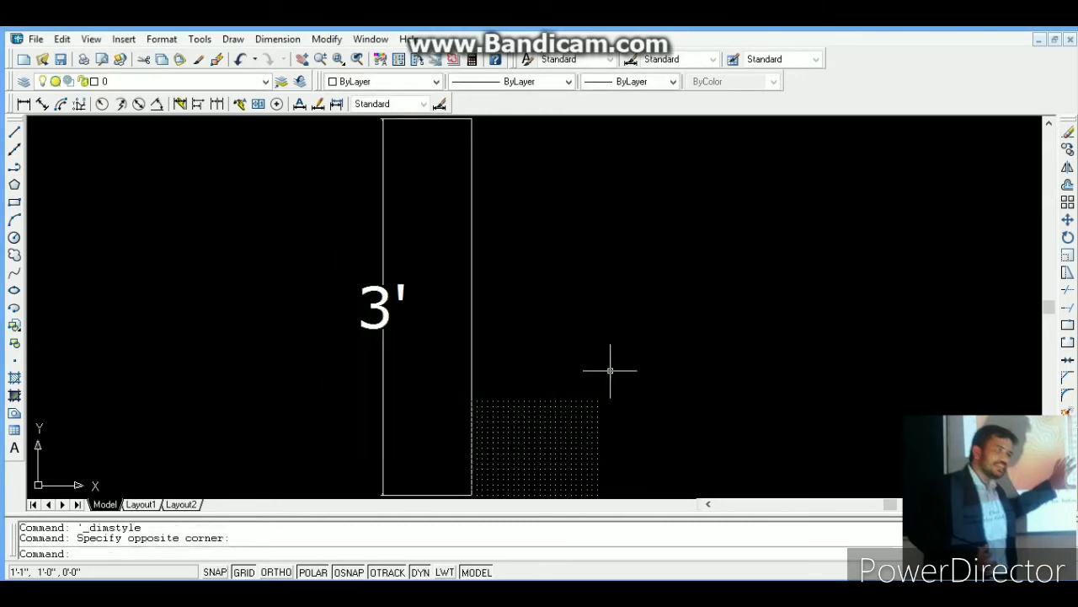
# Step: Reduce the Standard dimension style's text height to 2" and make the modified style current
pyautogui.click(384, 299)
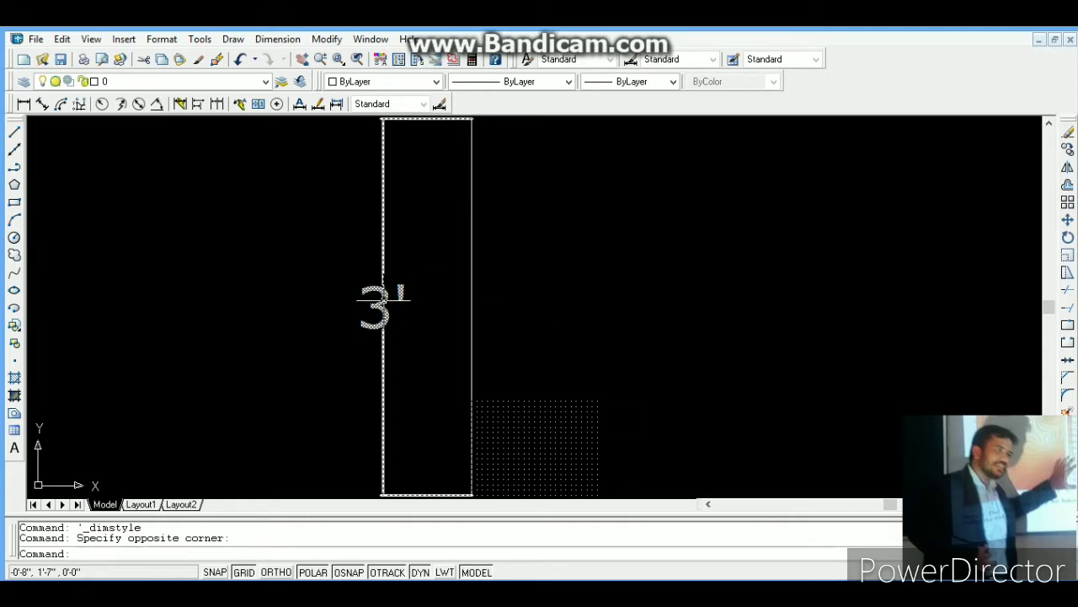
pyautogui.click(632, 60)
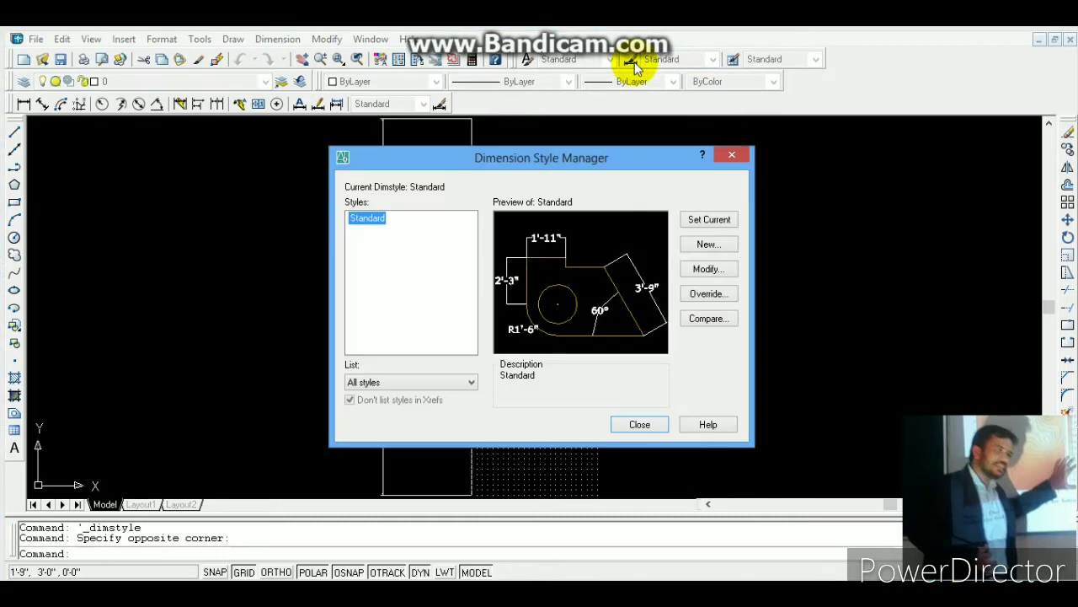
pyautogui.click(706, 268)
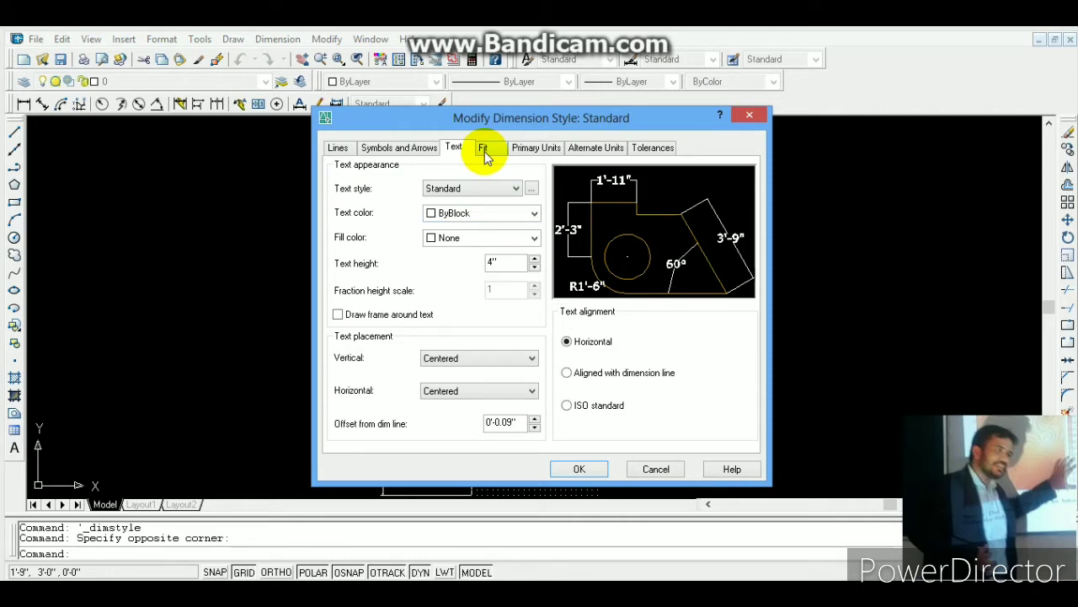
pyautogui.click(535, 266)
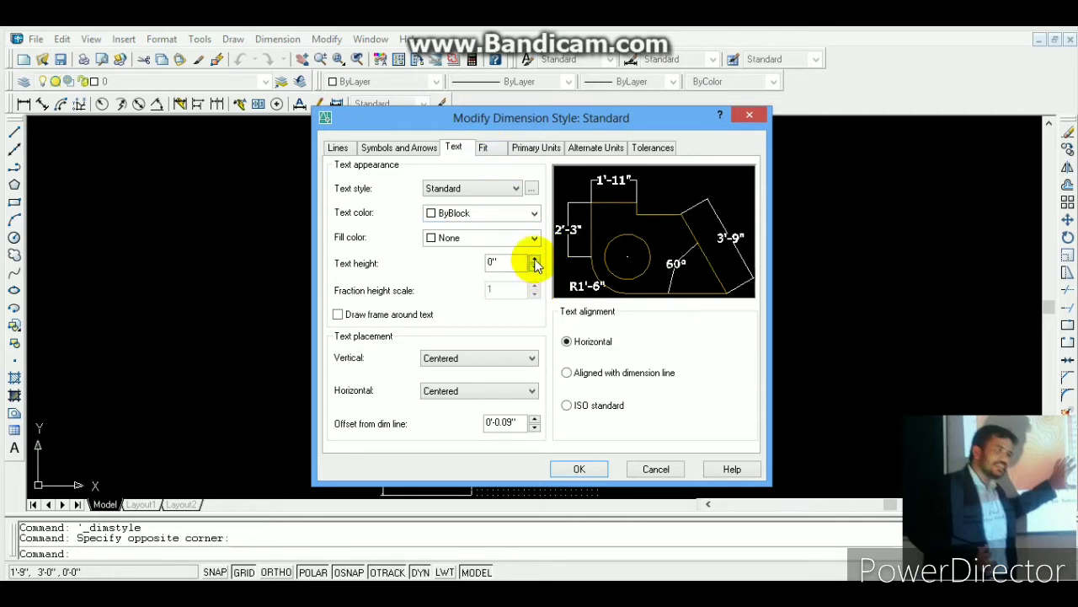
pyautogui.click(535, 259)
pyautogui.click(535, 267)
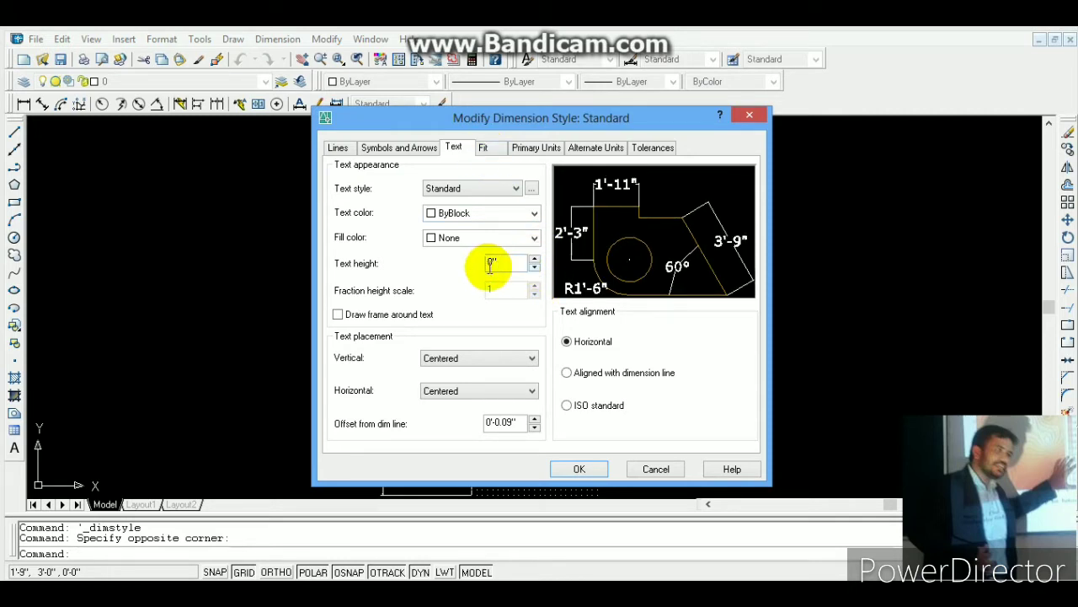
pyautogui.moveTo(494, 267); pyautogui.dragTo(487, 266)
pyautogui.write('3')
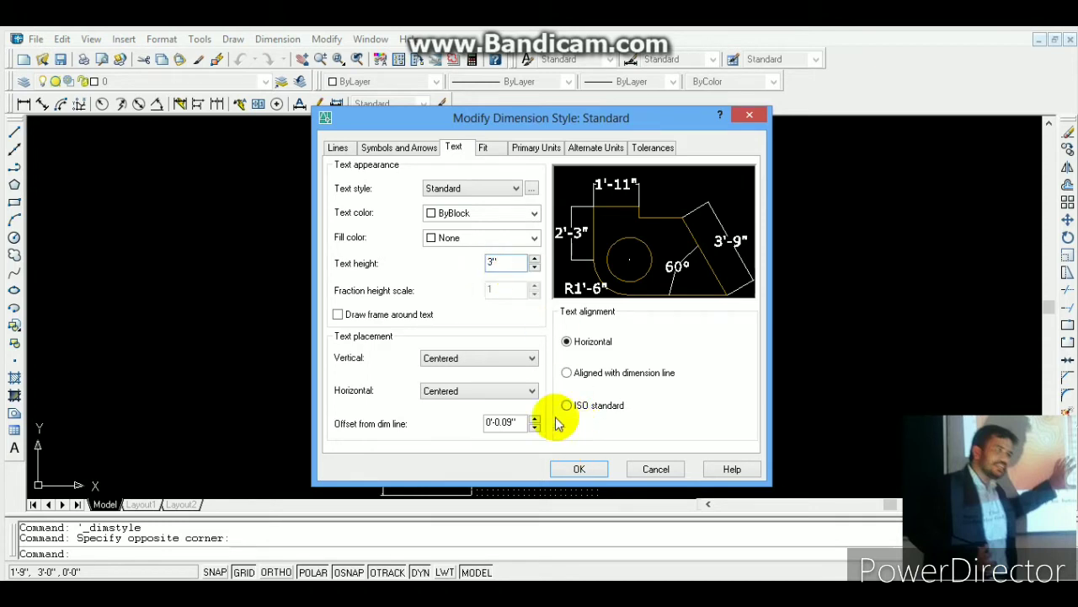
pyautogui.write('2')
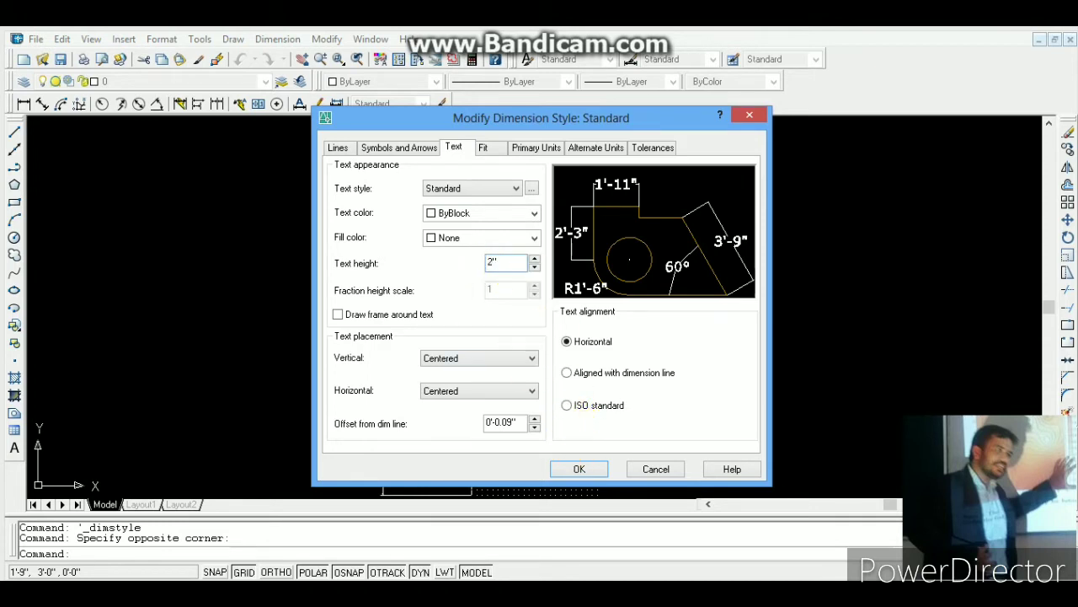
pyautogui.click(584, 470)
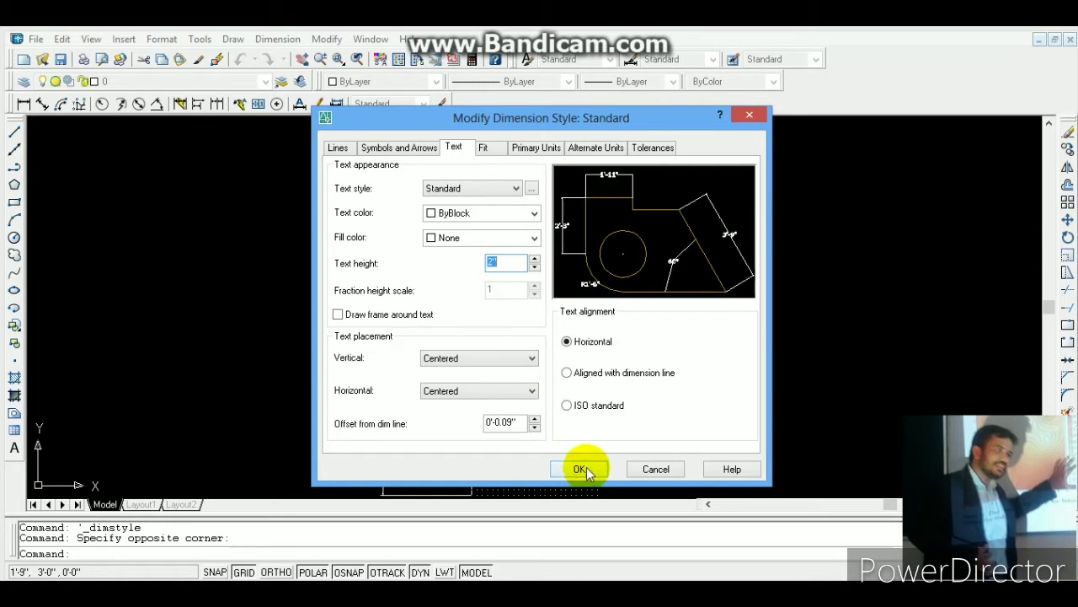
pyautogui.click(584, 469)
pyautogui.click(716, 221)
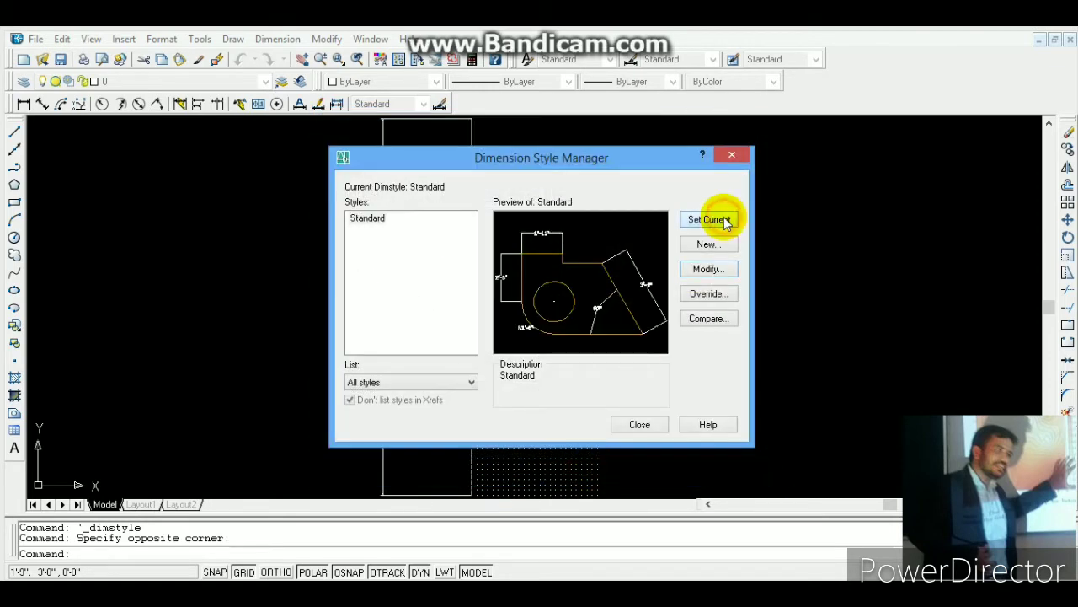
pyautogui.click(641, 424)
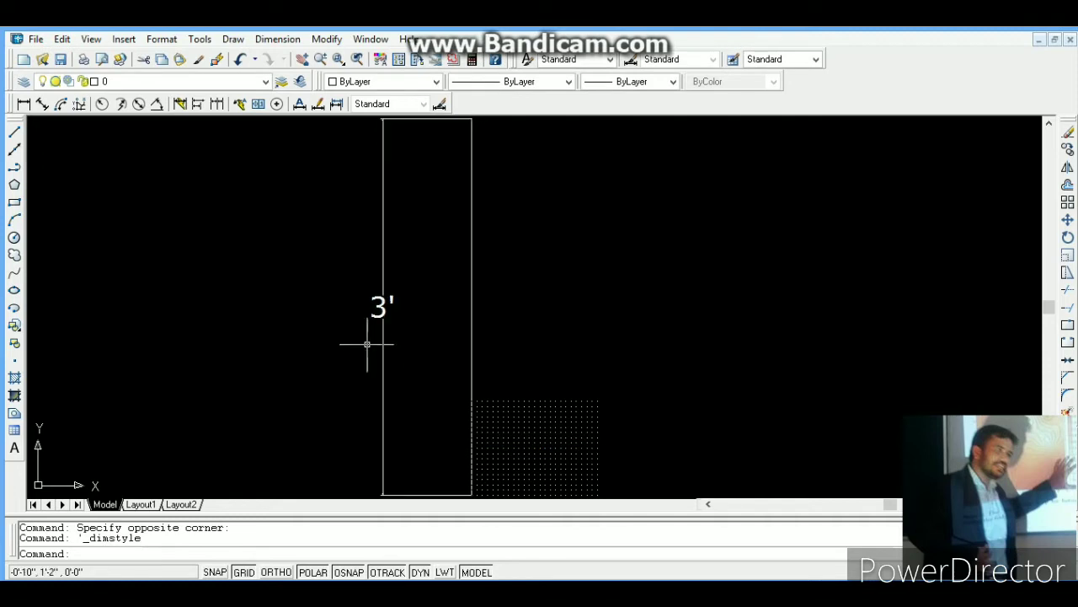
pyautogui.press('Escape')
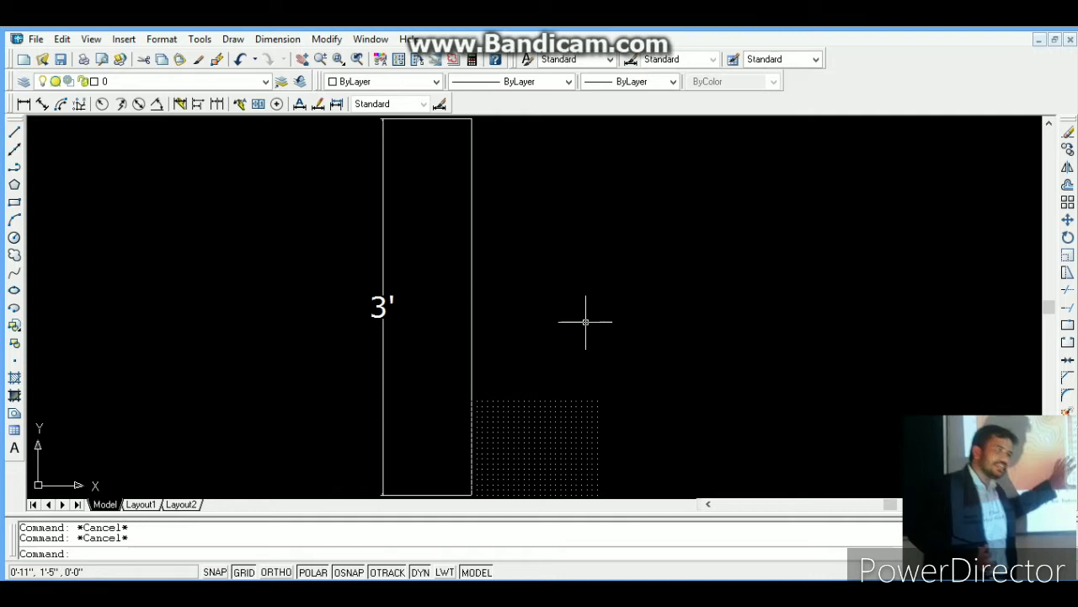
# Step: Draw a 5' horizontal line at 0 degrees, running right from the vertical line's upper endpoint
pyautogui.write('l')
pyautogui.press('Return')
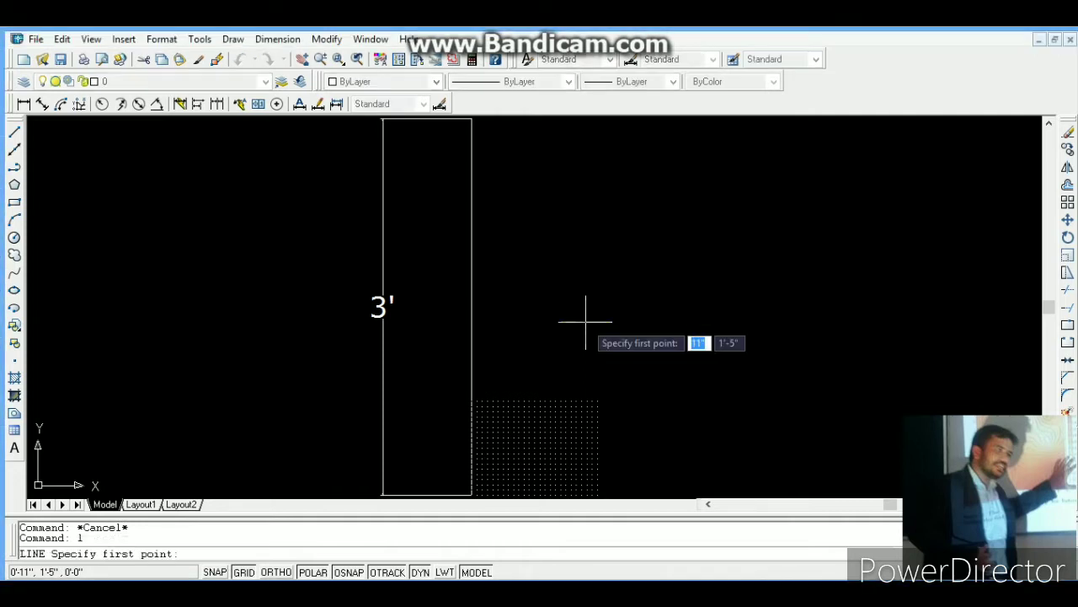
pyautogui.click(471, 120)
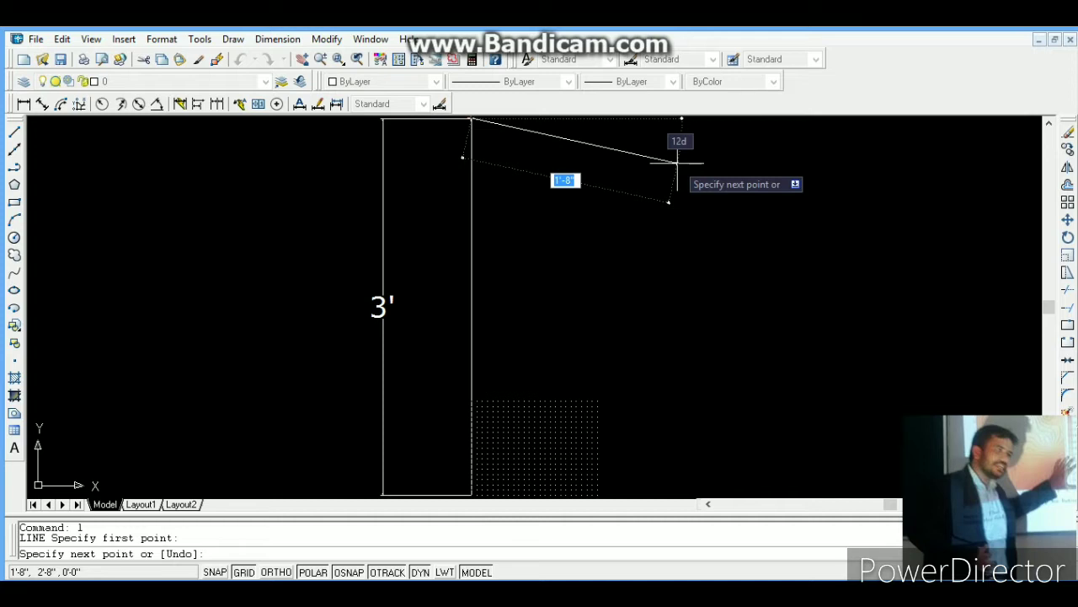
pyautogui.write('@')
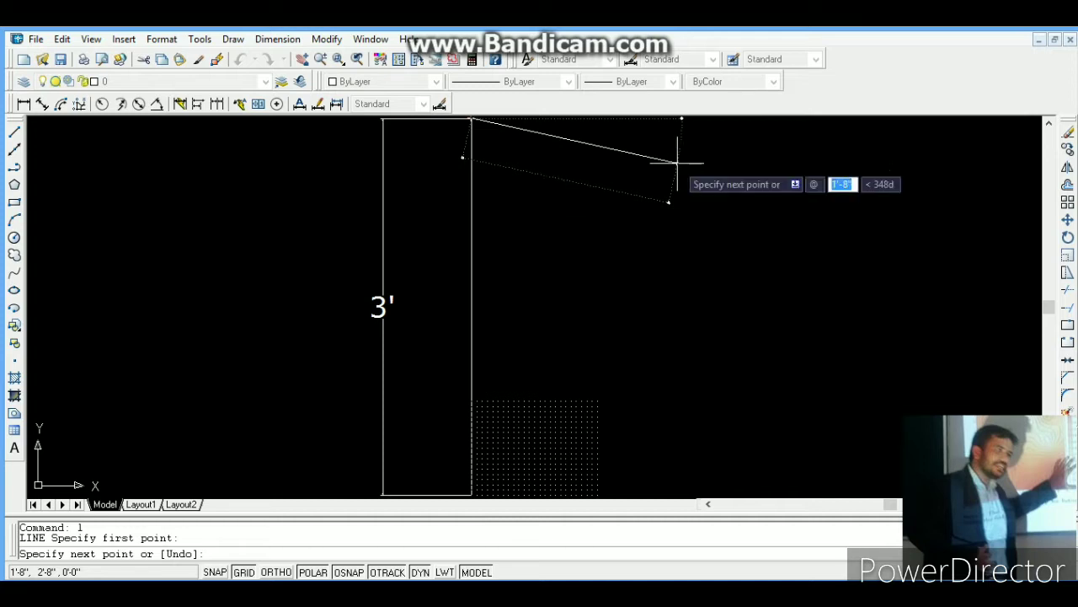
pyautogui.write('5')
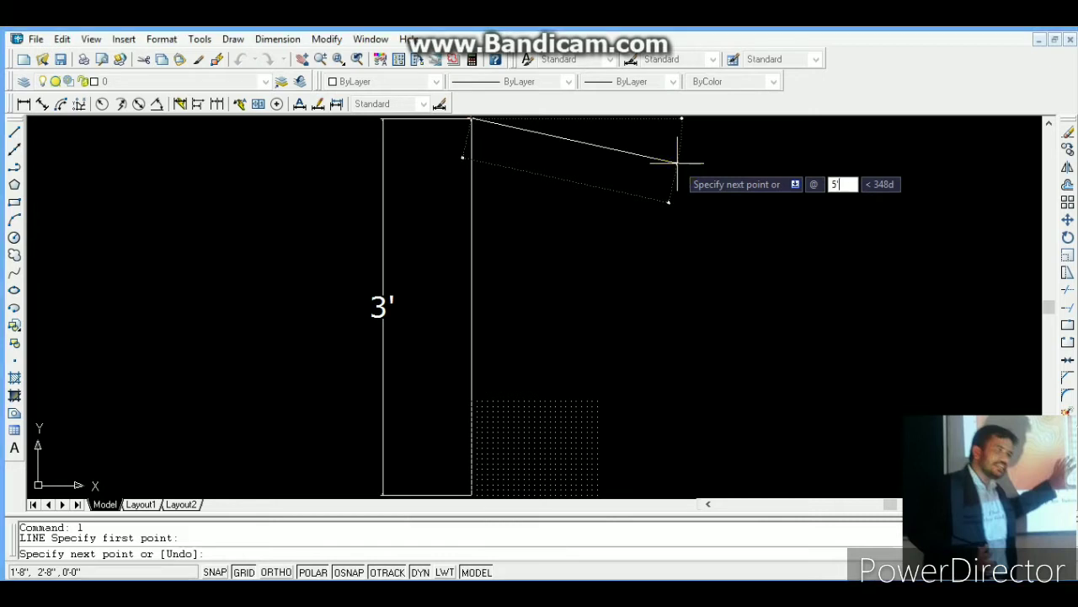
pyautogui.press('Tab')
pyautogui.write('0')
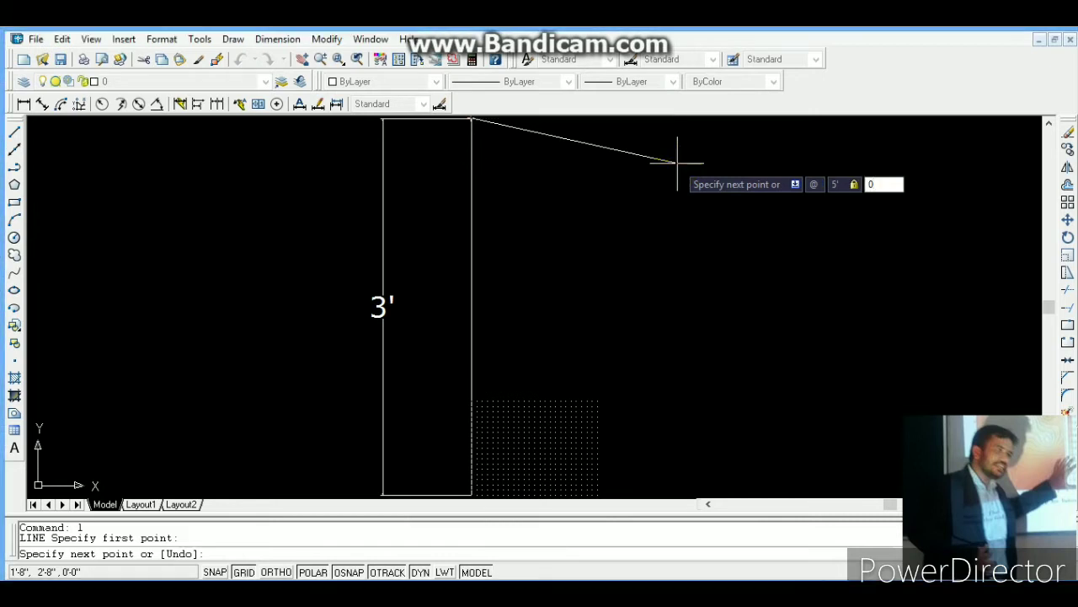
pyautogui.press('Return')
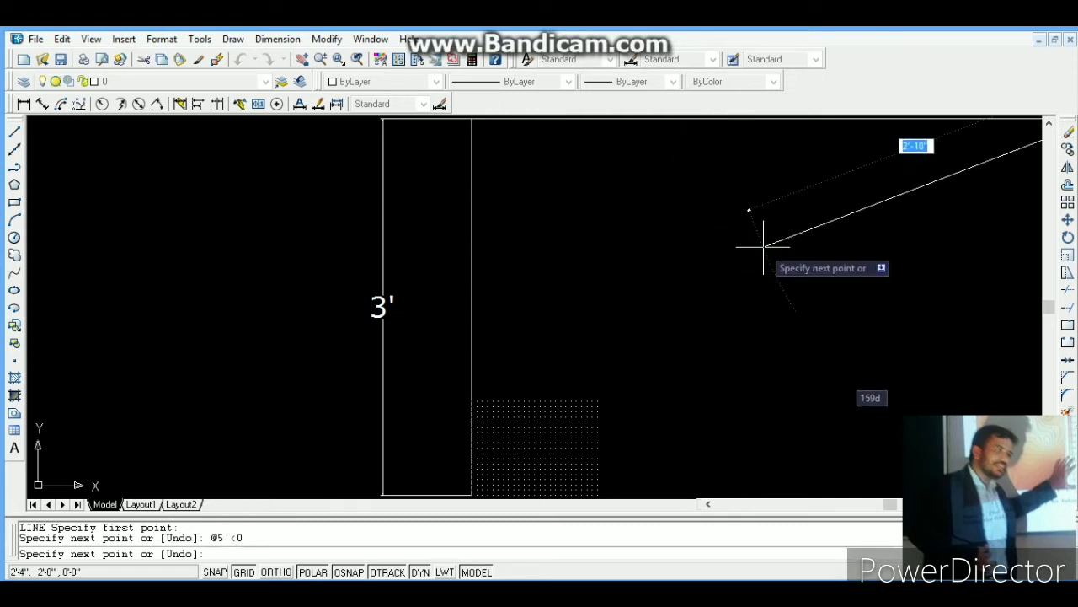
pyautogui.press('Escape')
# Step: Place a linear dimension between the horizontal line's two endpoints, about 8" below the line
pyautogui.write('z')
pyautogui.press('Return')
pyautogui.write('a')
pyautogui.press('Return')
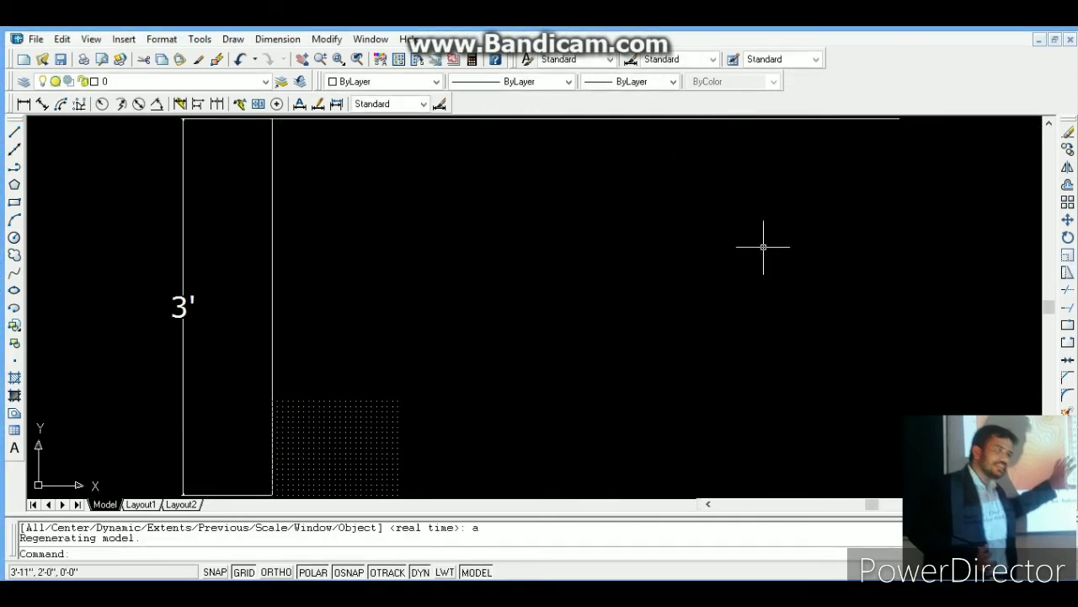
pyautogui.press('Escape')
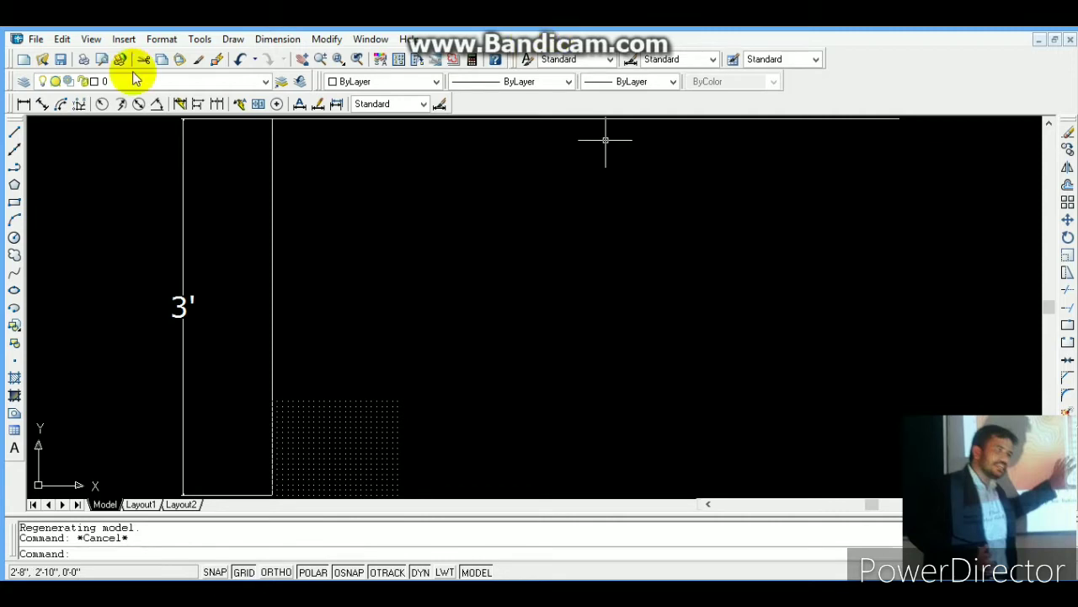
pyautogui.click(24, 104)
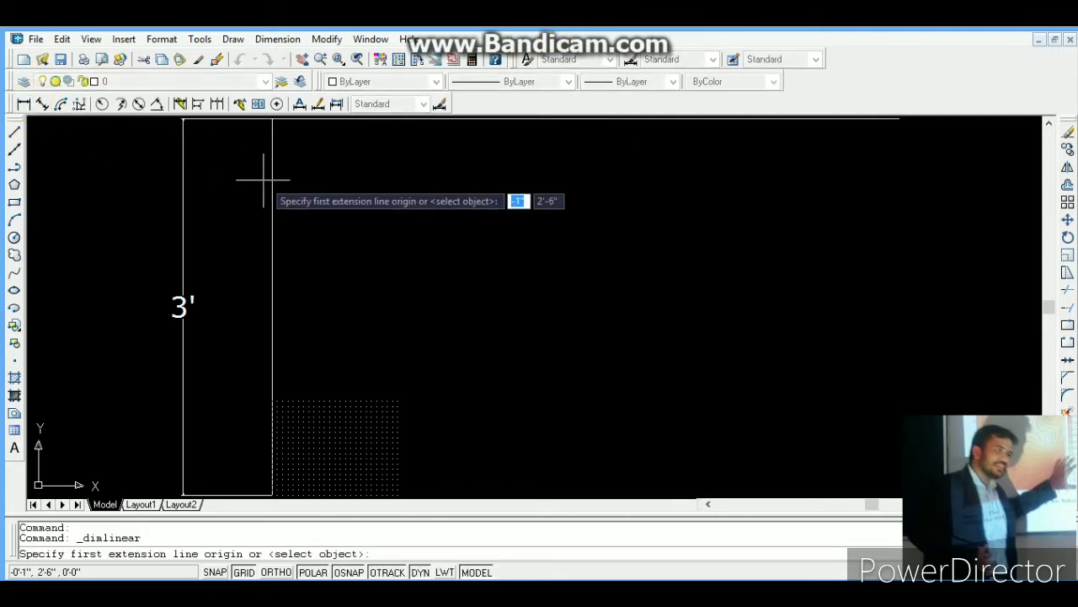
pyautogui.click(272, 122)
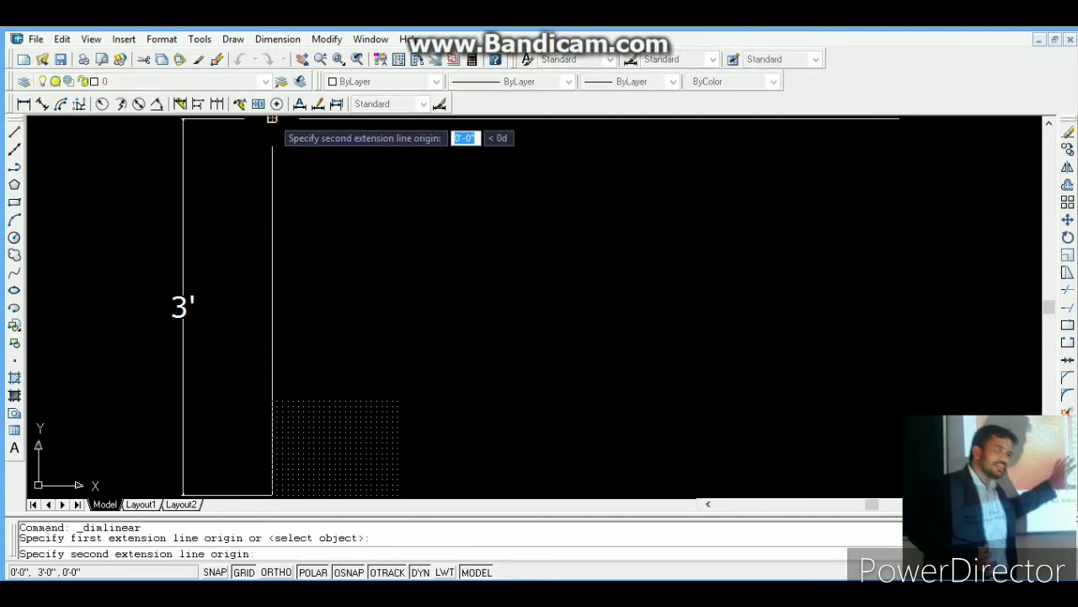
pyautogui.click(898, 120)
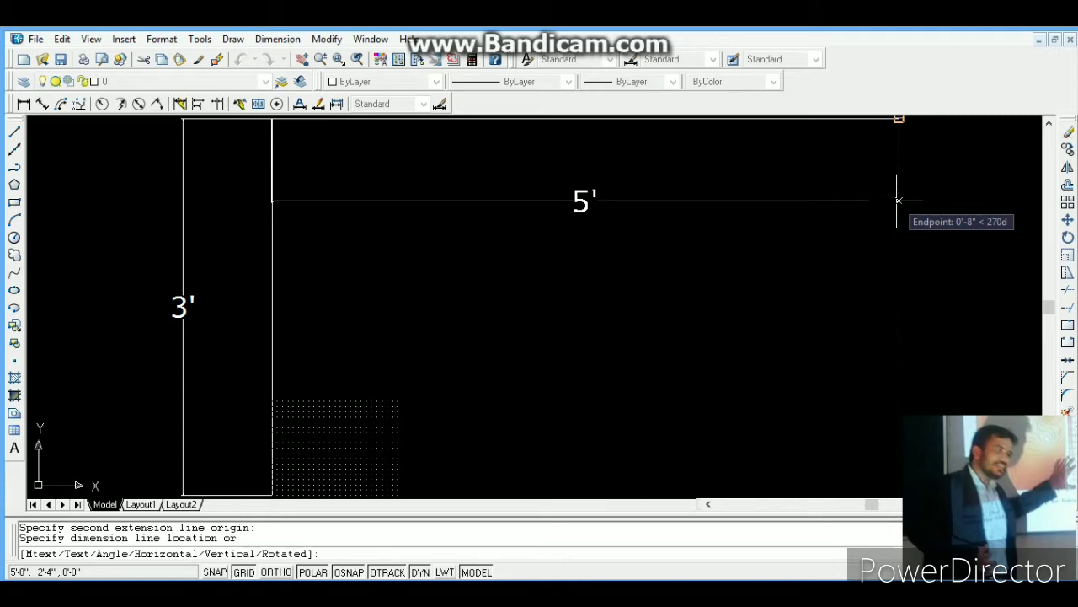
pyautogui.click(898, 201)
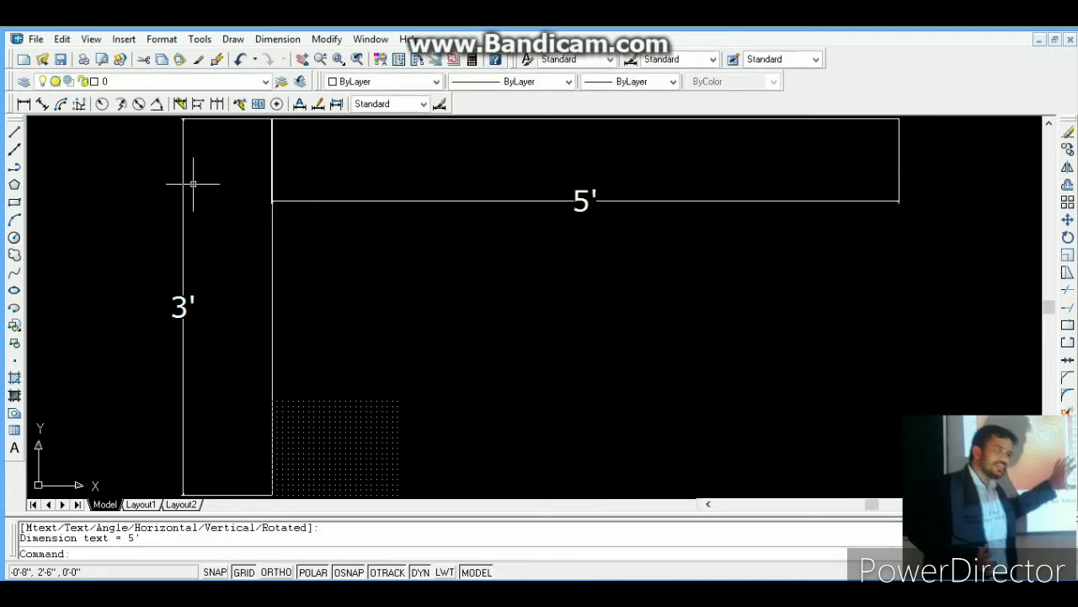
# Step: Draw two diagonal lines that cross each other below the 5' dimension's text
pyautogui.click(15, 138)
pyautogui.click(669, 182)
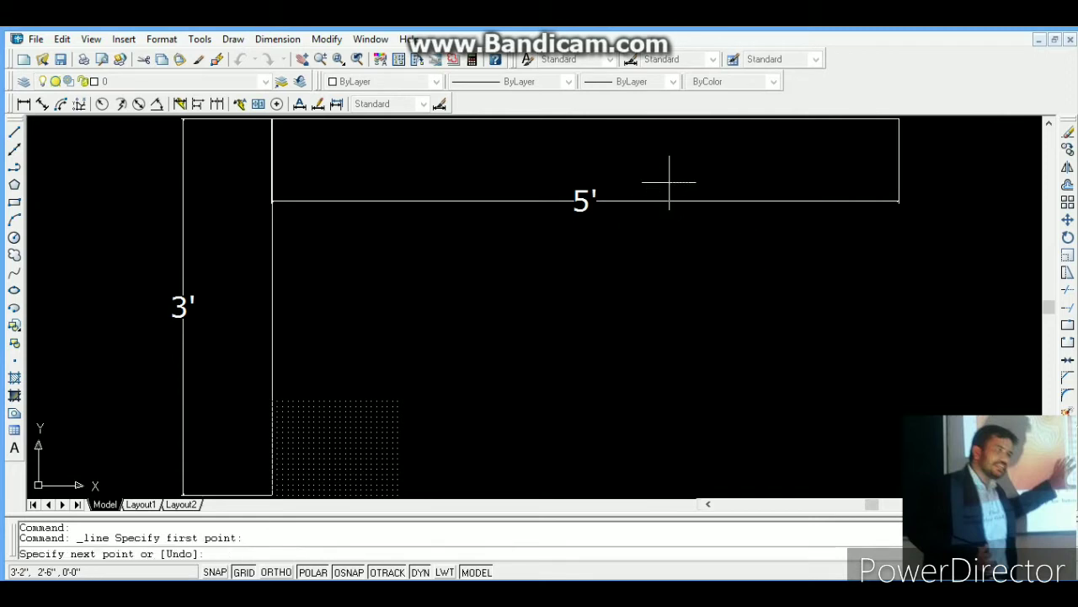
pyautogui.click(535, 321)
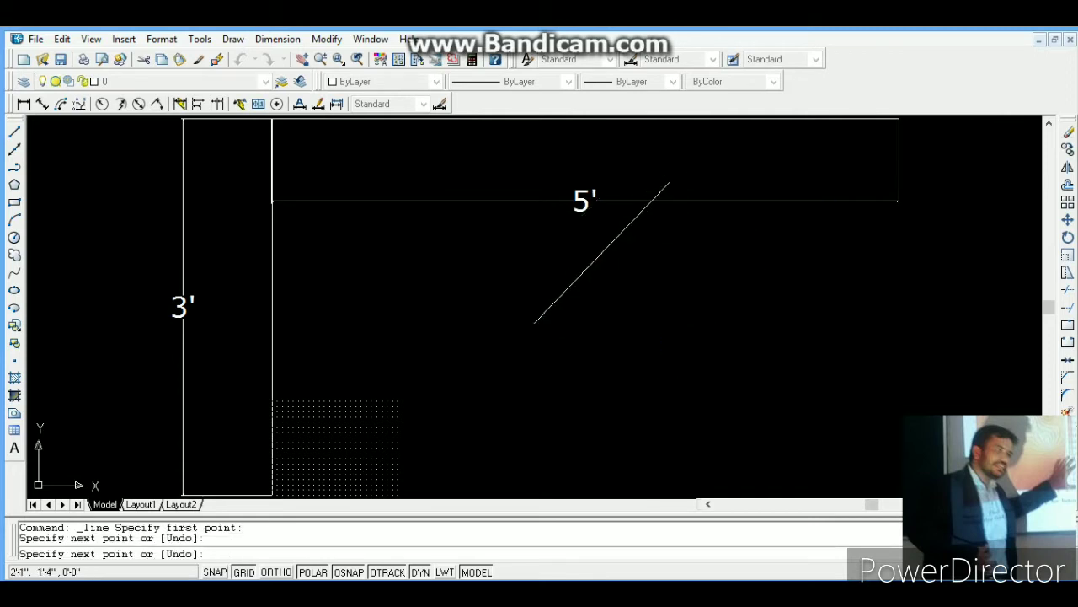
pyautogui.press('Return')
pyautogui.press('Return')
pyautogui.click(502, 156)
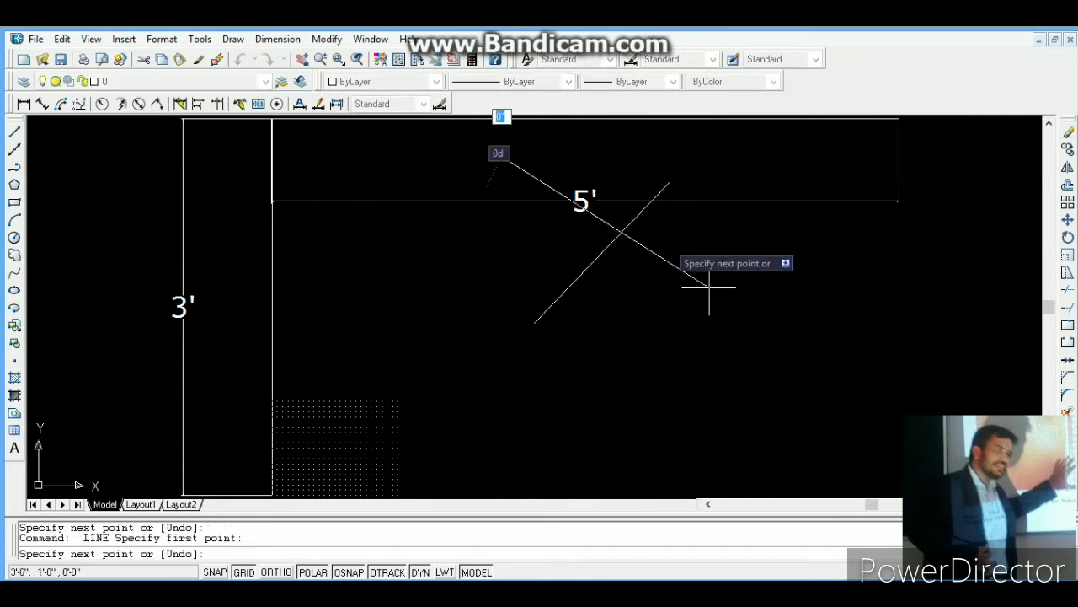
pyautogui.press('Escape')
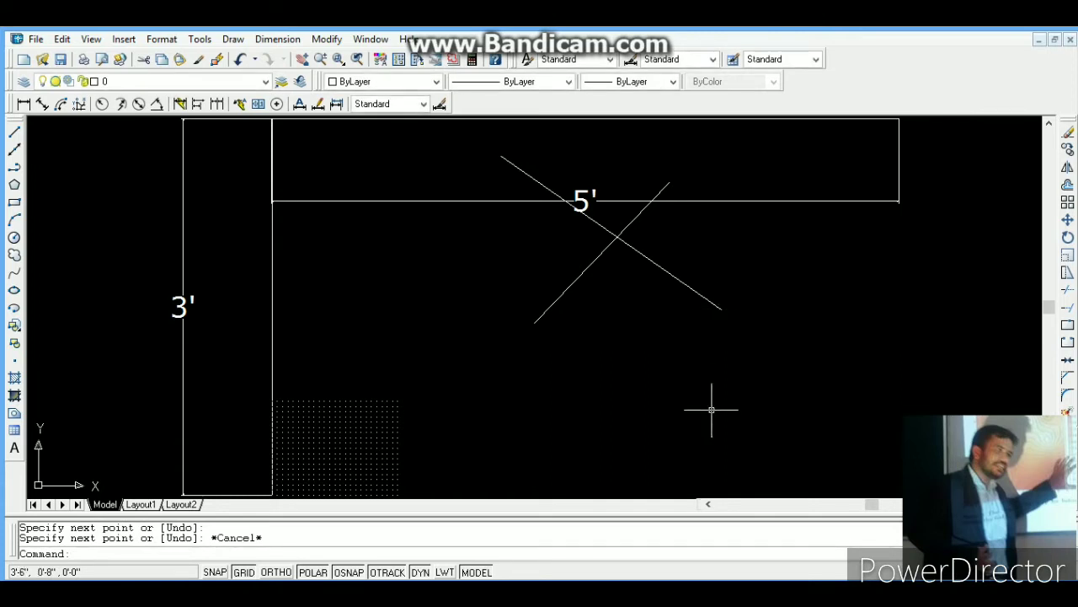
# Step: Erase the two crossing diagonal lines
pyautogui.click(675, 233)
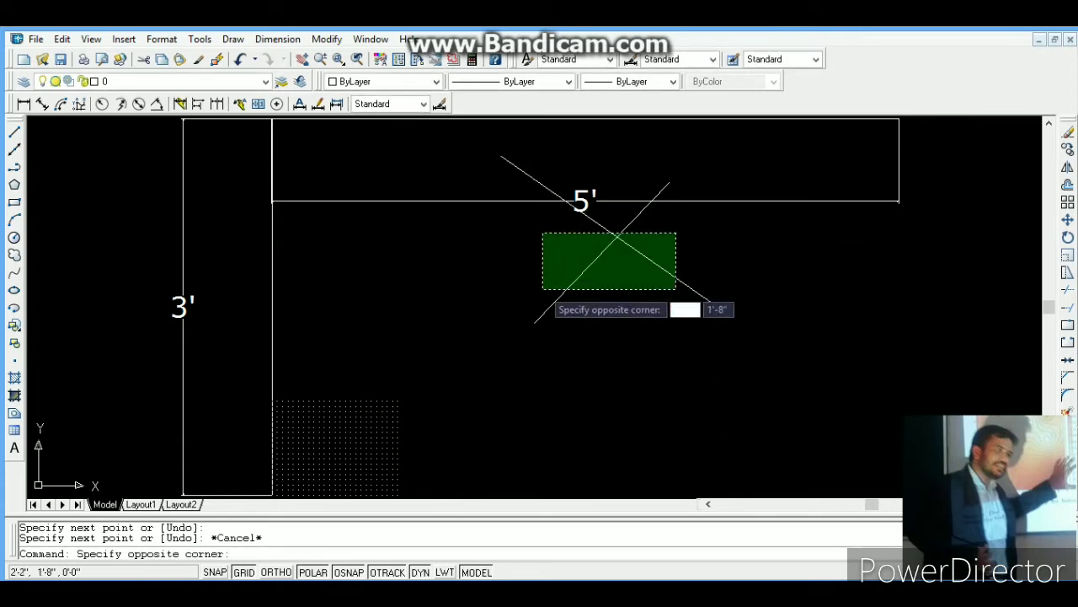
pyautogui.click(538, 289)
pyautogui.press('Delete')
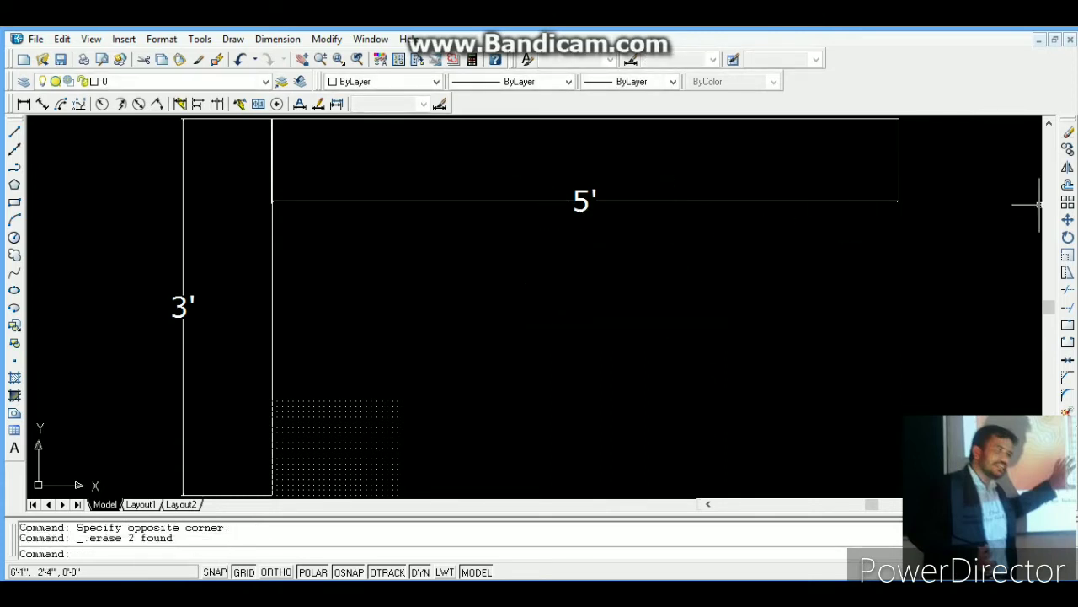
# Step: Move the 5' dimension from below the horizontal line to about 5" above it
pyautogui.click(1049, 126)
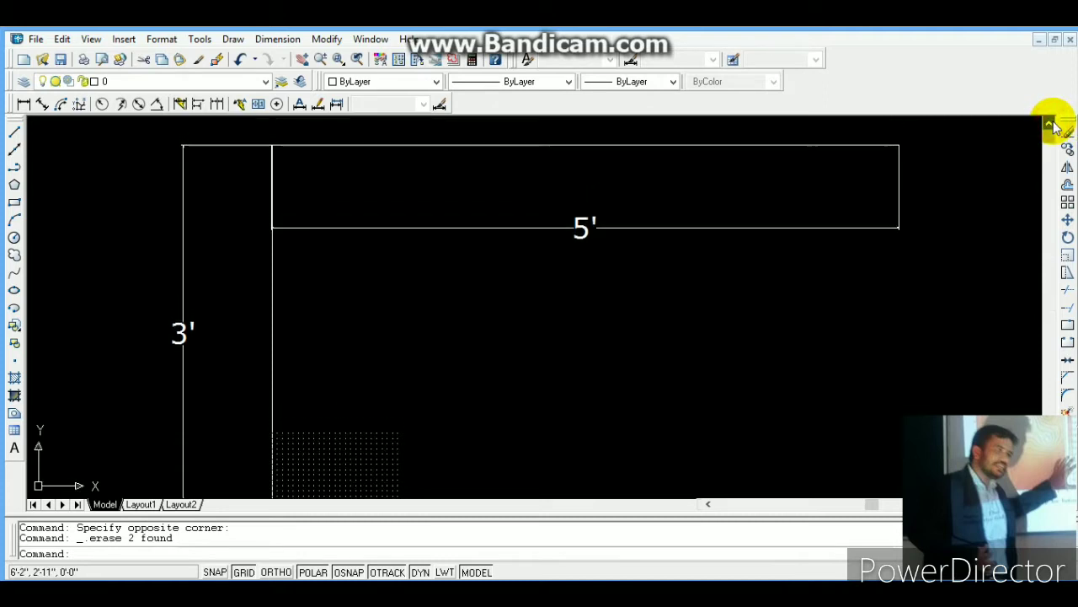
pyautogui.click(718, 314)
pyautogui.click(667, 364)
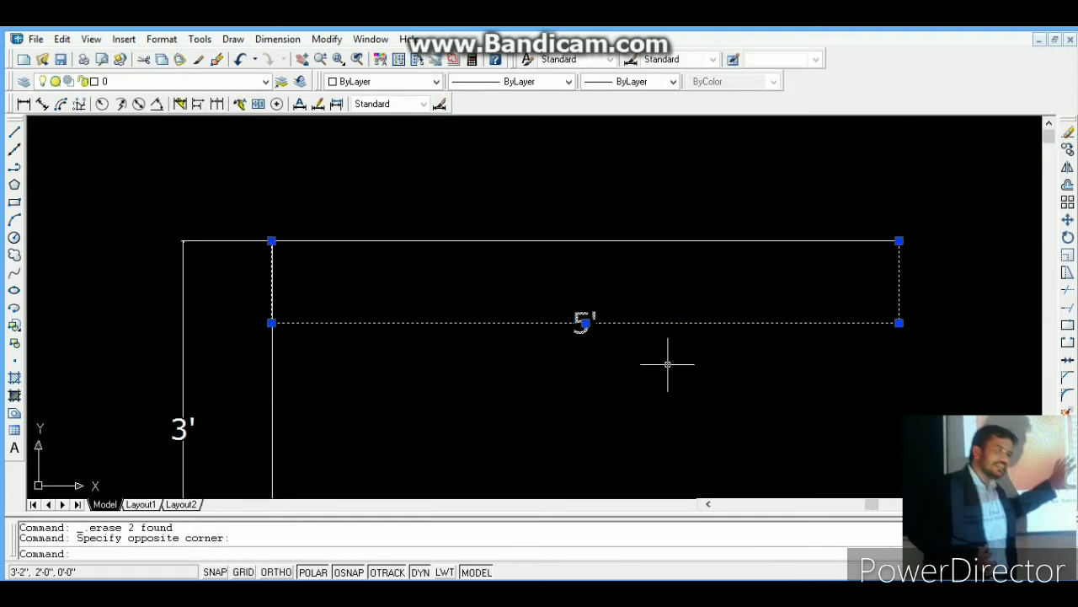
pyautogui.click(584, 322)
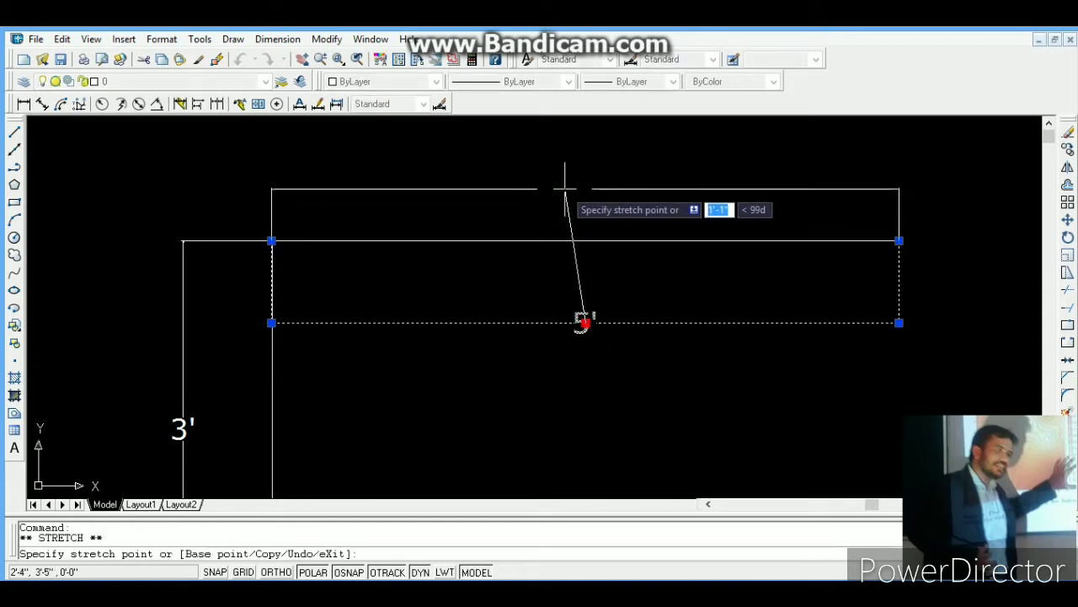
pyautogui.click(565, 186)
pyautogui.press('Escape')
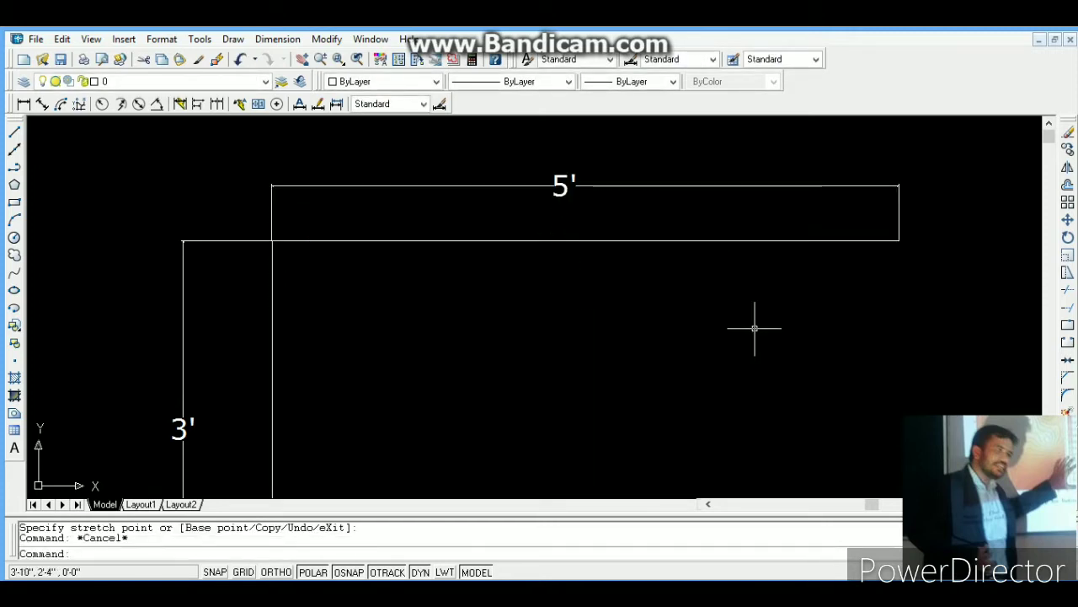
# Step: Copy the 5' horizontal line from the vertical line's upper endpoint to its lower endpoint
pyautogui.write('z')
pyautogui.press('Return')
pyautogui.write('a')
pyautogui.press('Return')
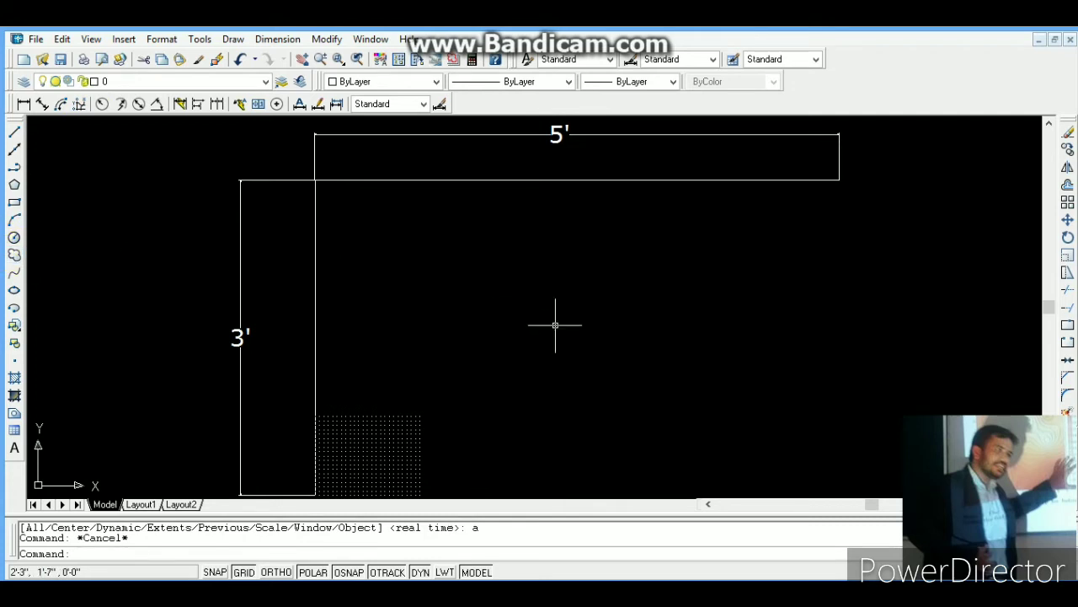
pyautogui.click(514, 155)
pyautogui.click(461, 236)
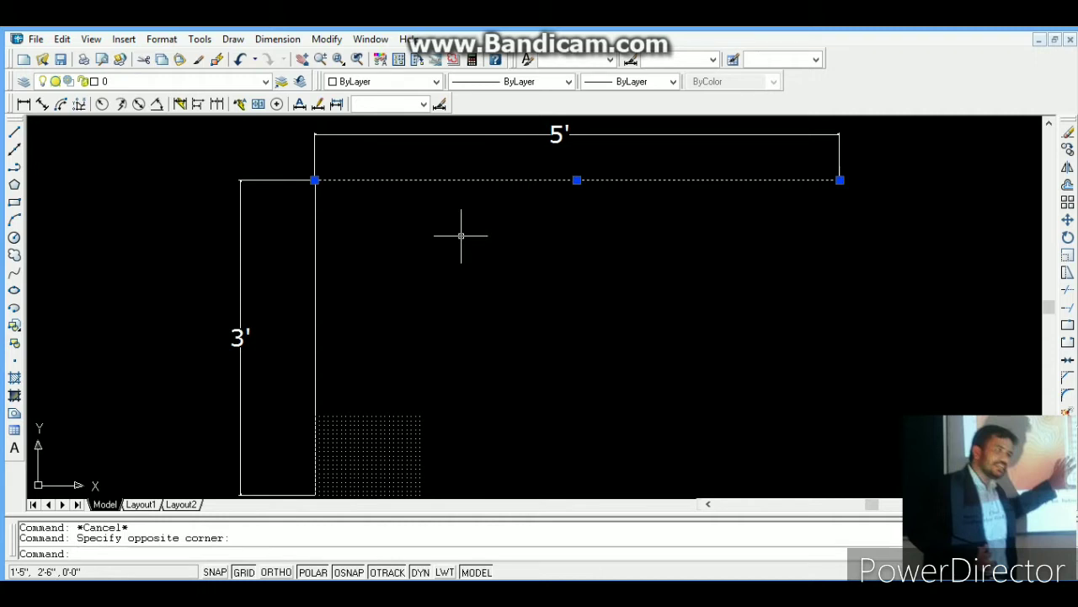
pyautogui.write('co')
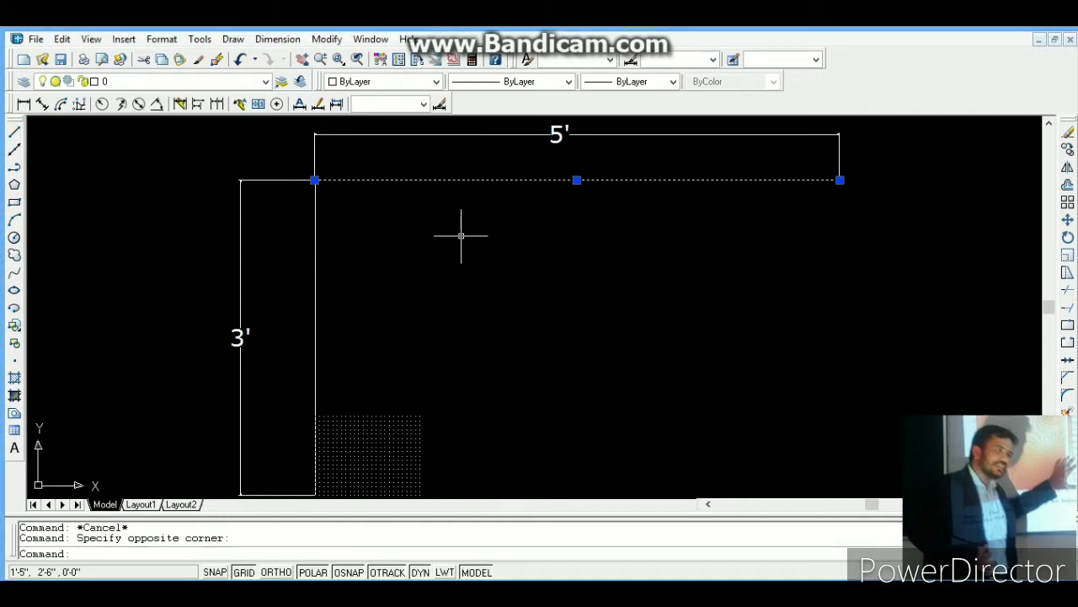
pyautogui.press('Return')
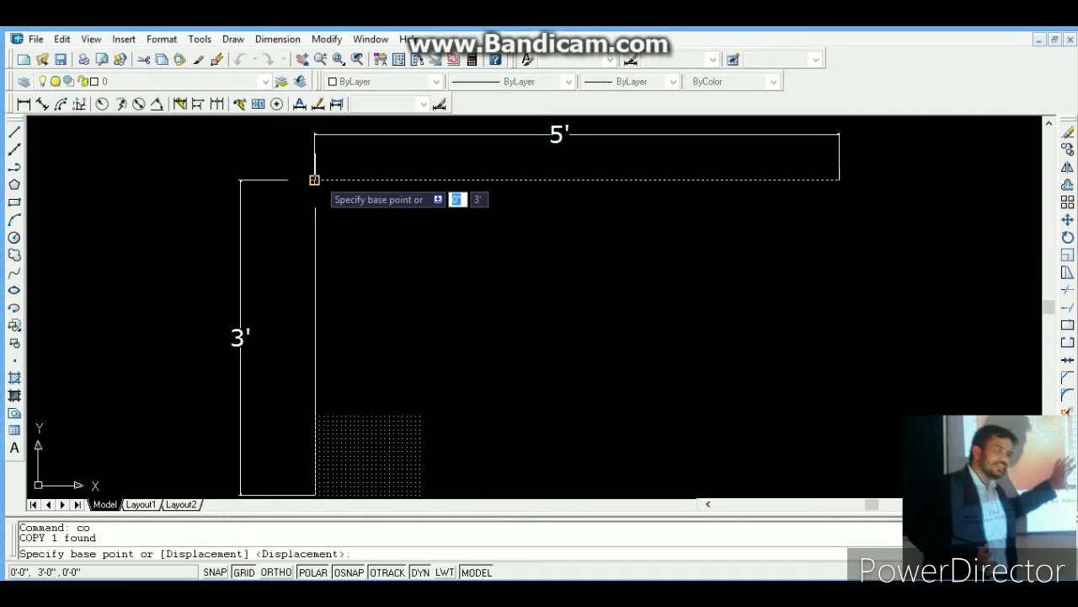
pyautogui.click(314, 180)
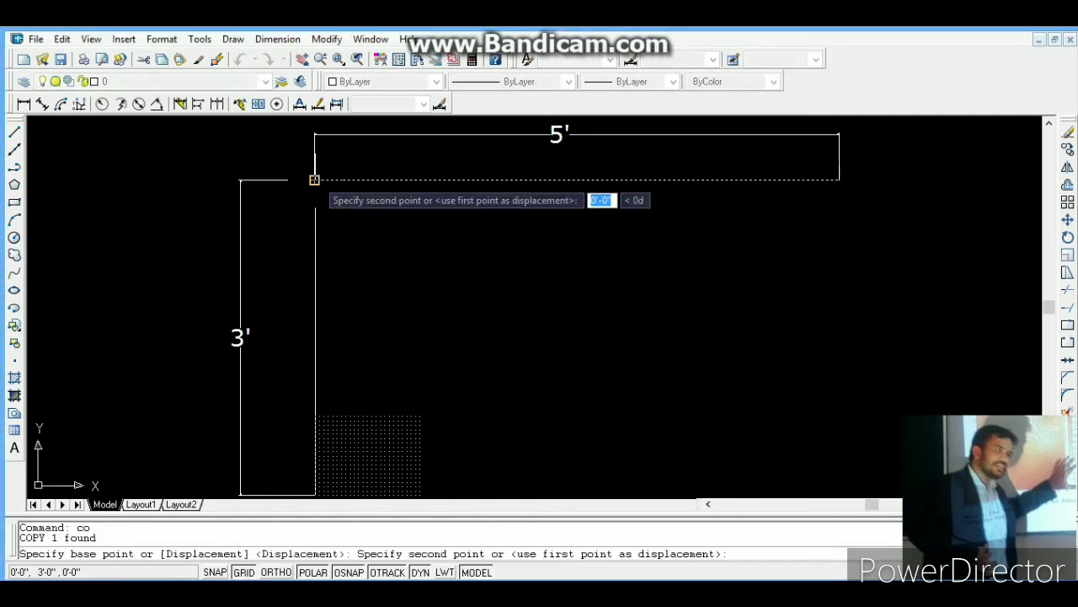
pyautogui.click(313, 494)
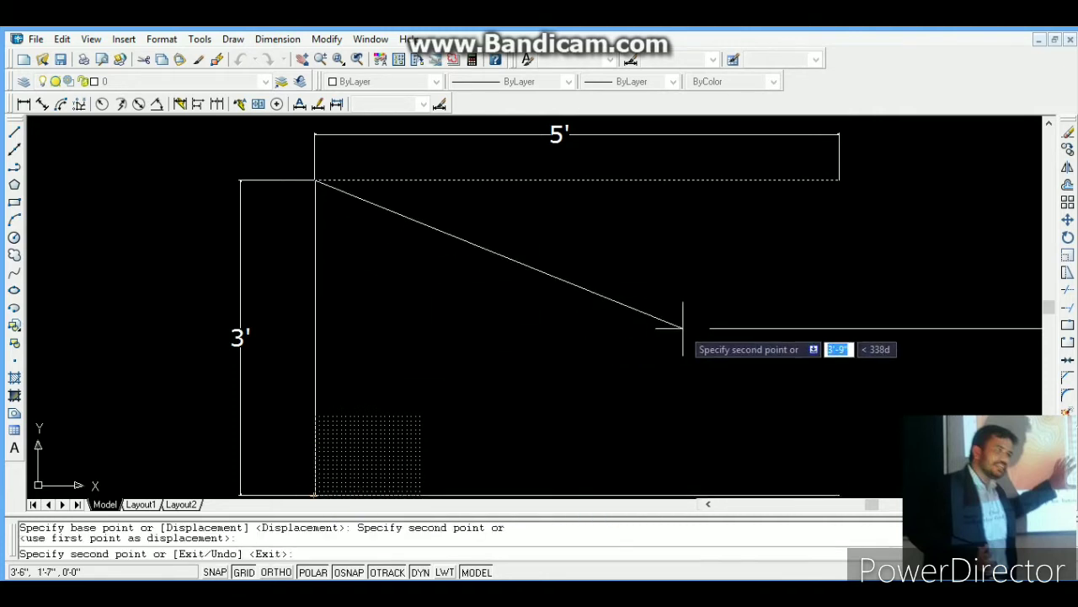
pyautogui.press('Escape')
# Step: Copy the 3' vertical line from the upper horizontal line's left endpoint to its right endpoint, closing the rectangle
pyautogui.click(310, 293)
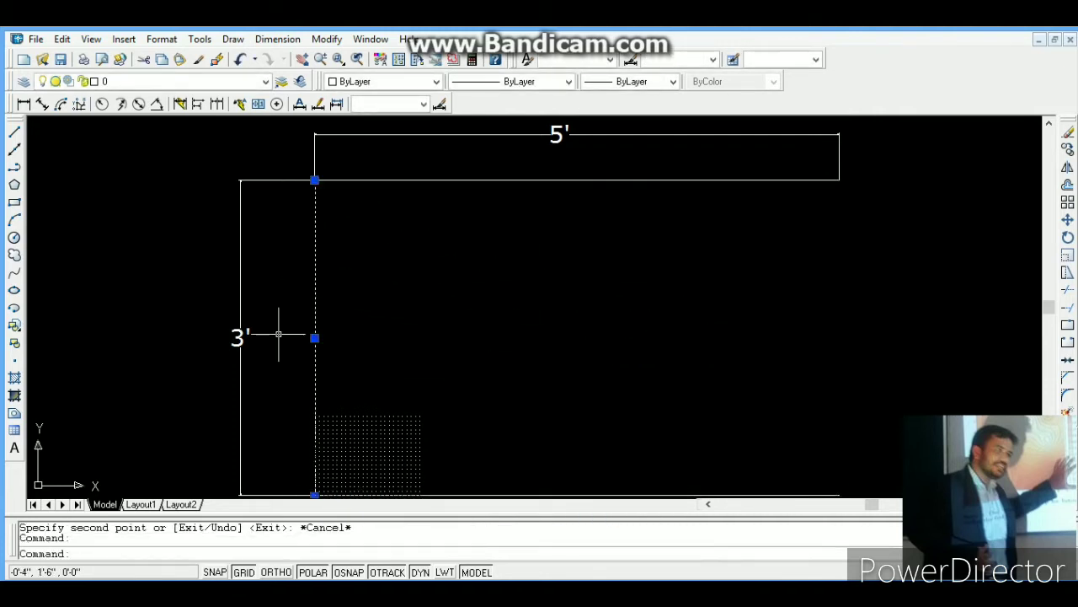
pyautogui.write('co')
pyautogui.press('Return')
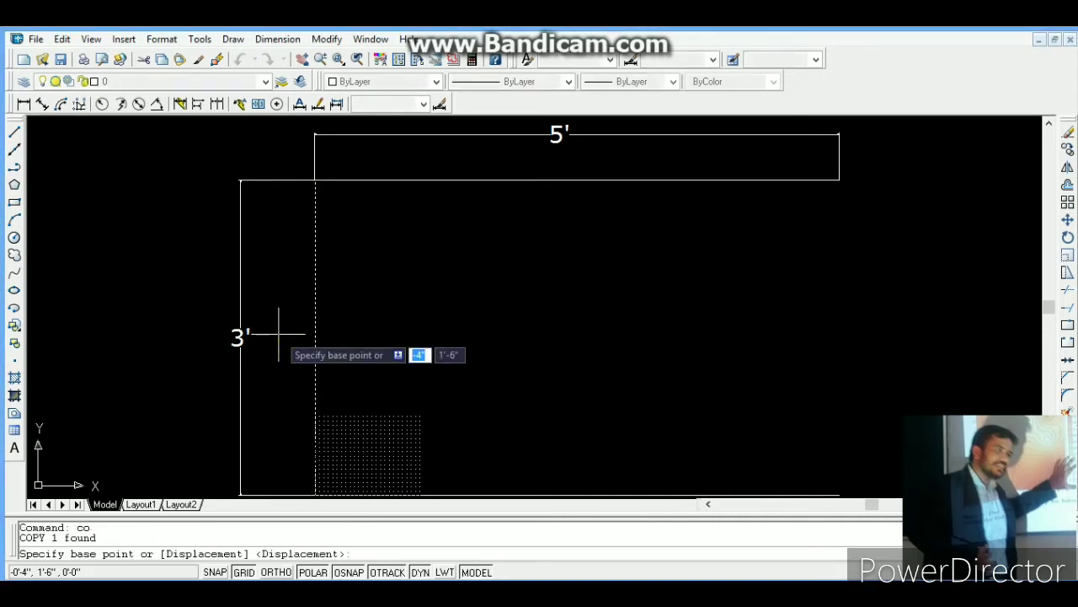
pyautogui.click(315, 180)
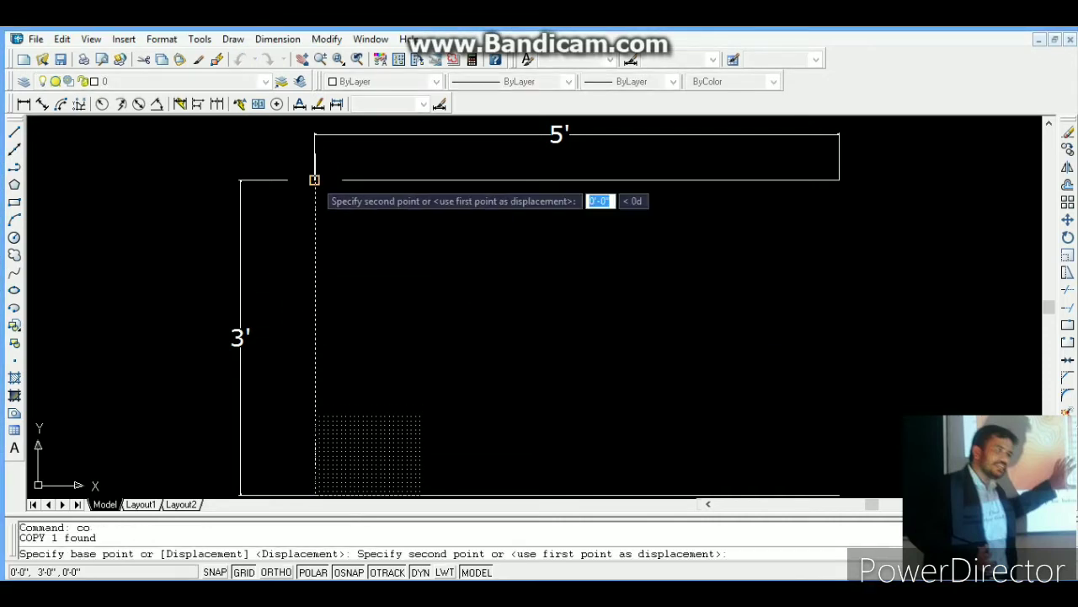
pyautogui.click(839, 179)
pyautogui.press('Escape')
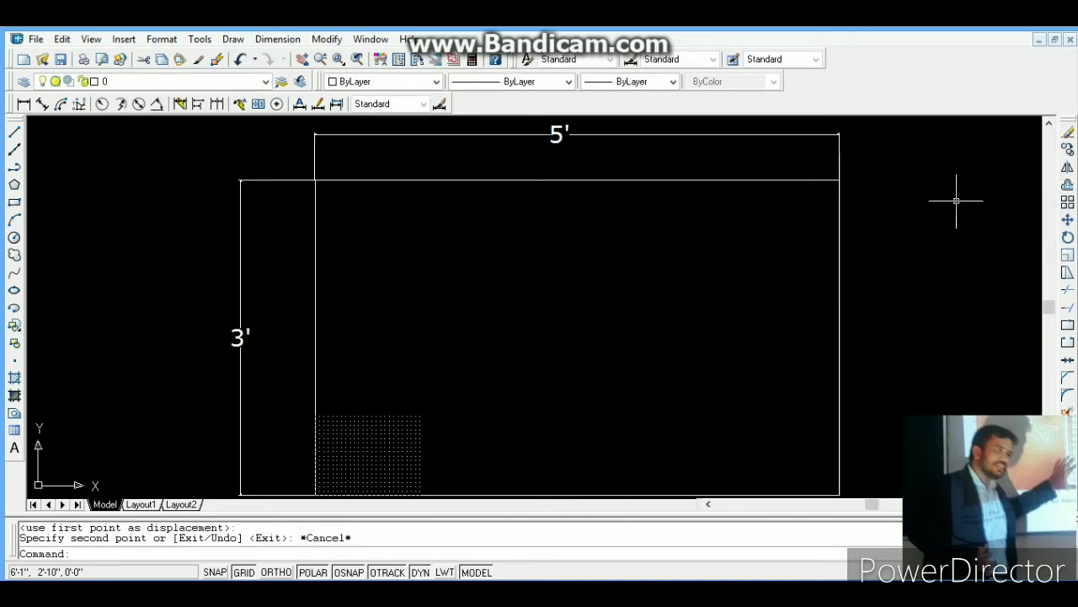
pyautogui.write('z')
pyautogui.press('Return')
pyautogui.write('a')
pyautogui.press('Return')
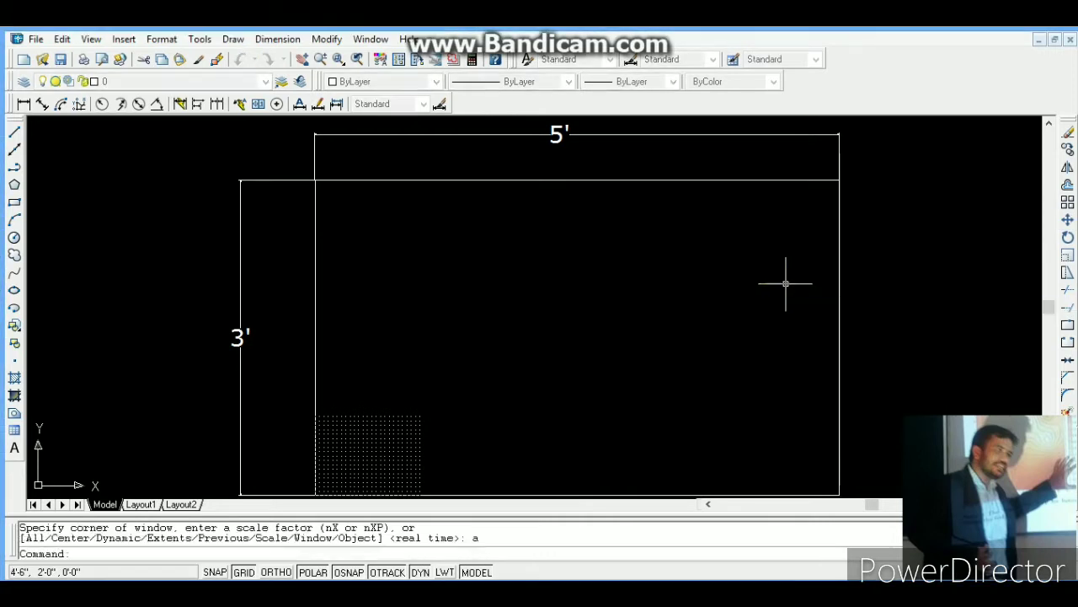
pyautogui.press('Escape')
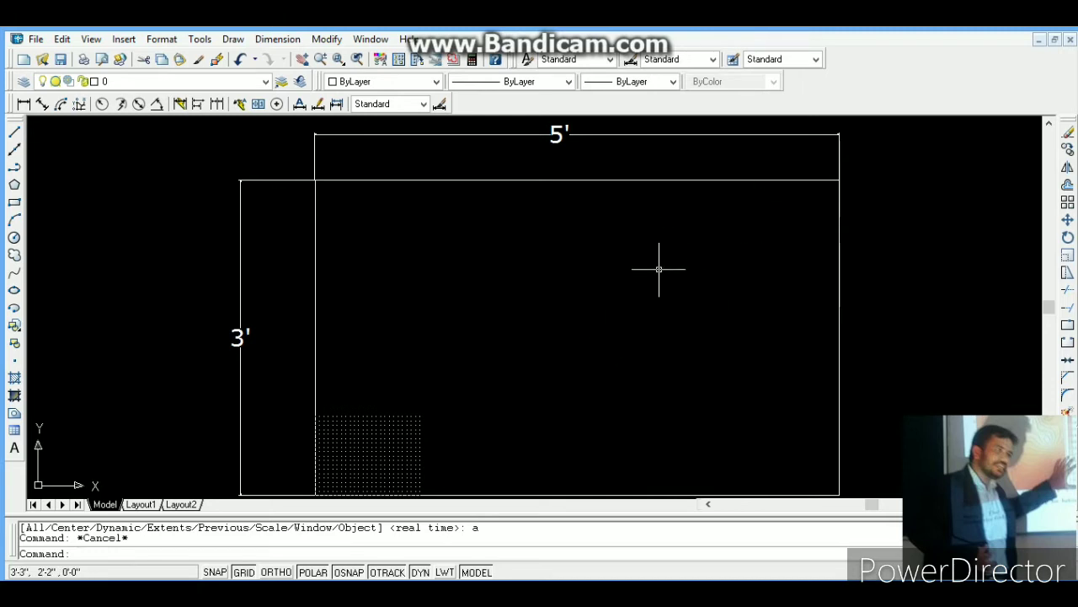
pyautogui.press('Escape')
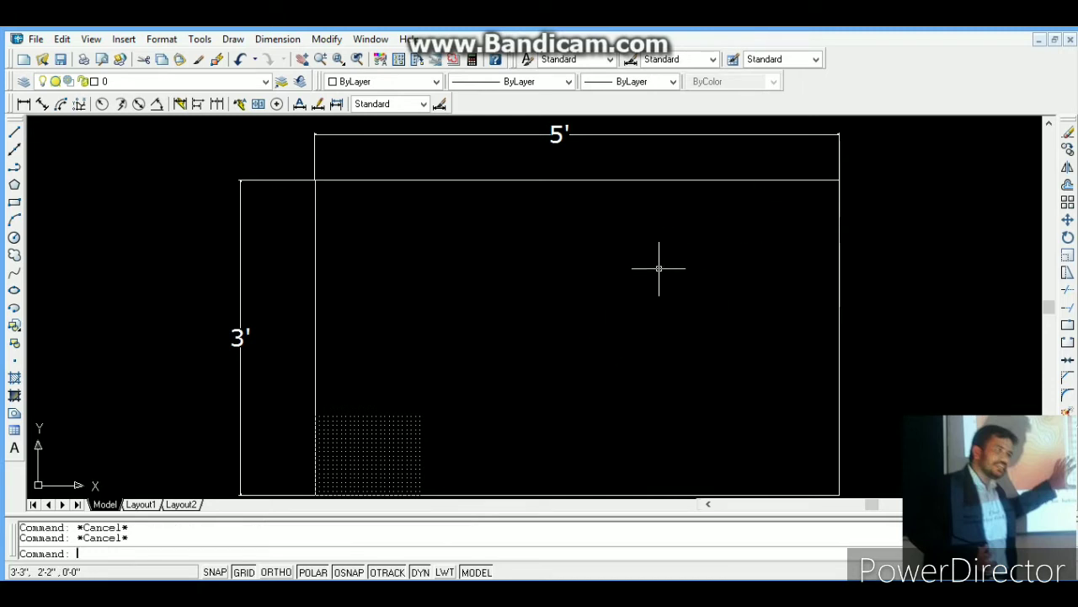
# Step: Draw a horizontal line from about 1'-11", 1'-7" inside the rectangle, extending past its right side
pyautogui.click(12, 138)
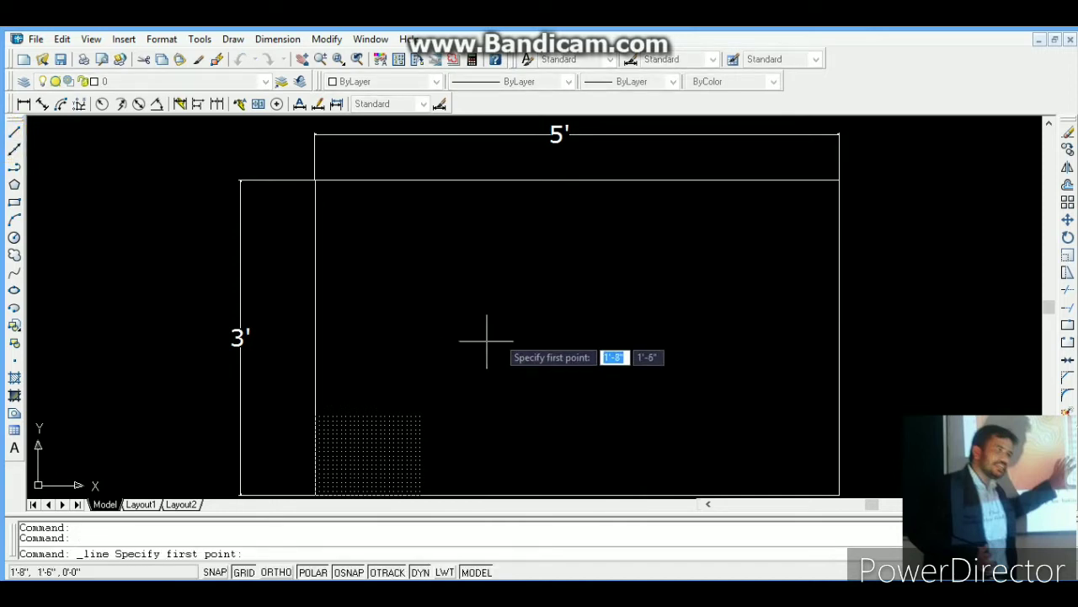
pyautogui.click(513, 327)
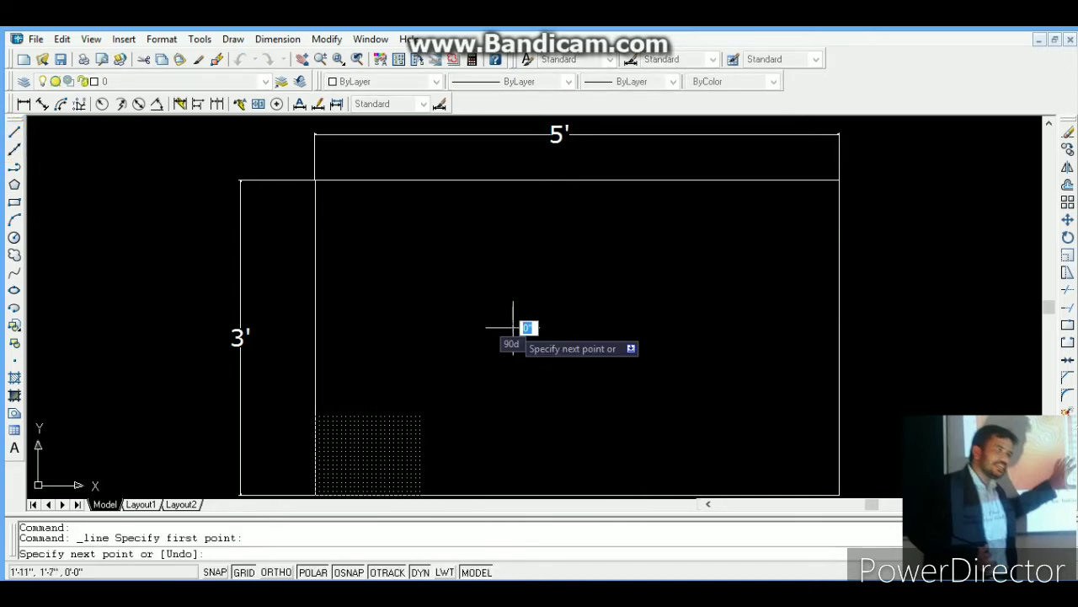
pyautogui.click(952, 327)
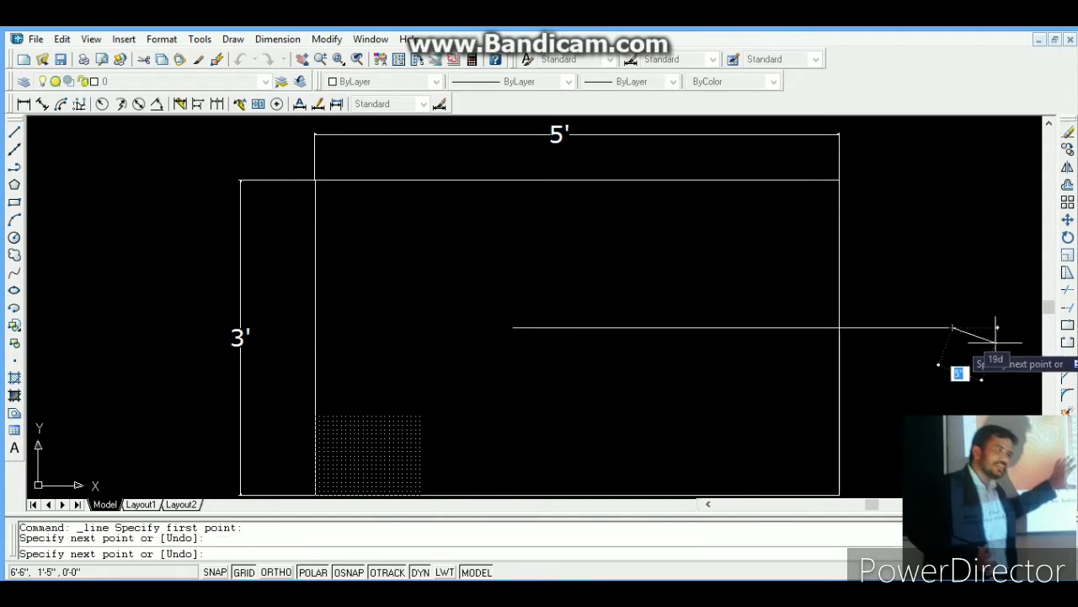
pyautogui.press('Escape')
pyautogui.press('Return')
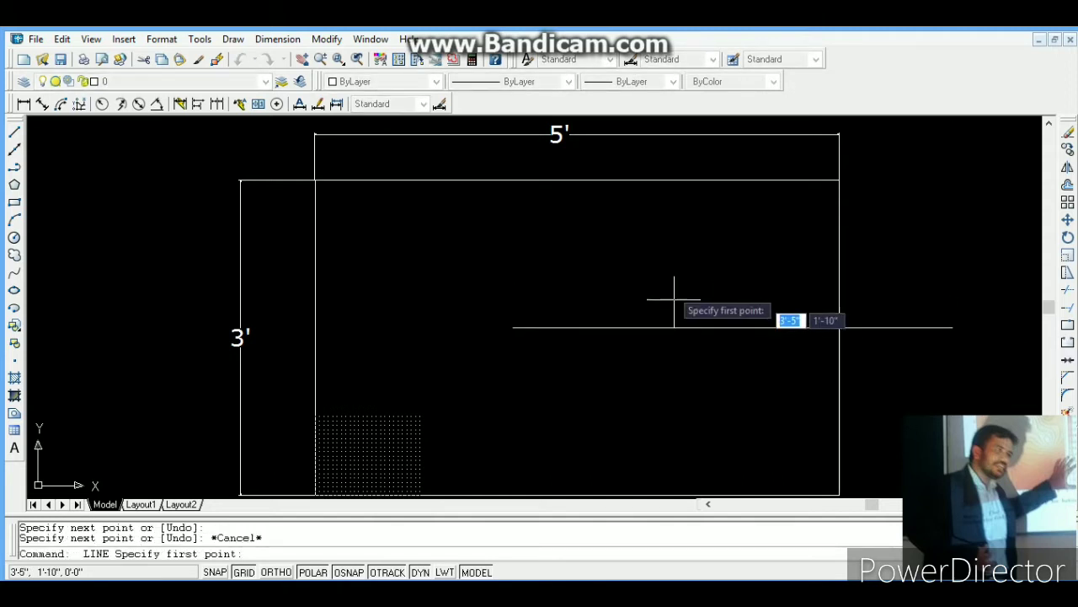
pyautogui.click(644, 155)
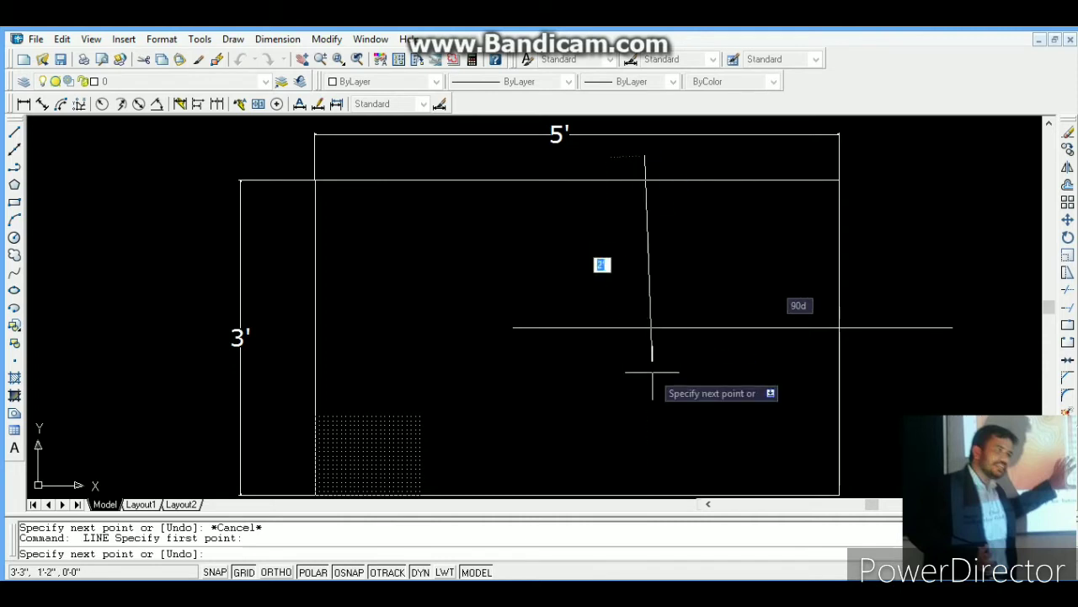
pyautogui.press('Escape')
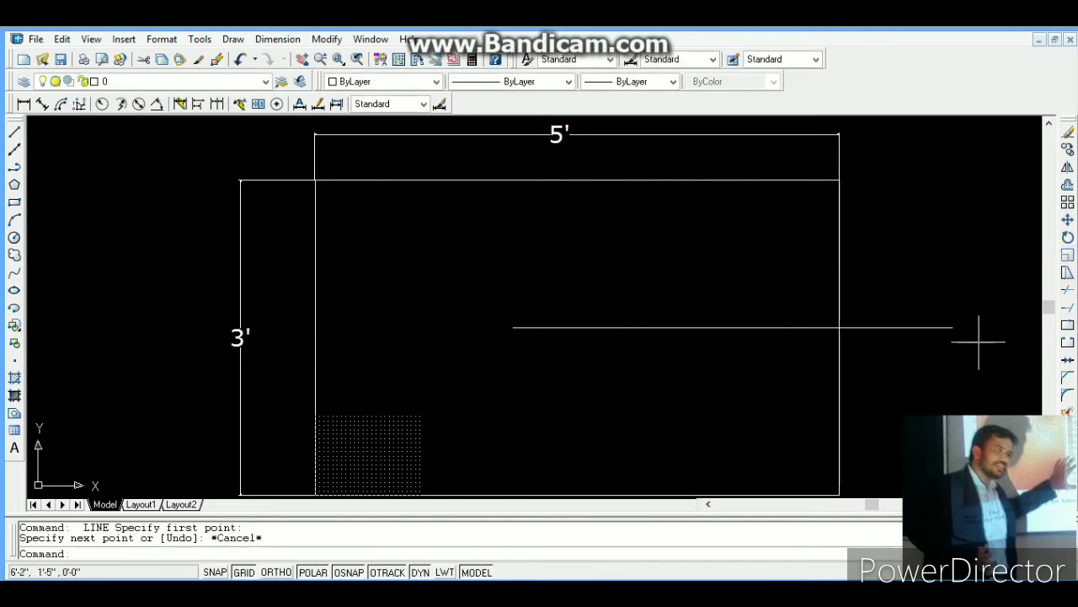
pyautogui.press('Escape')
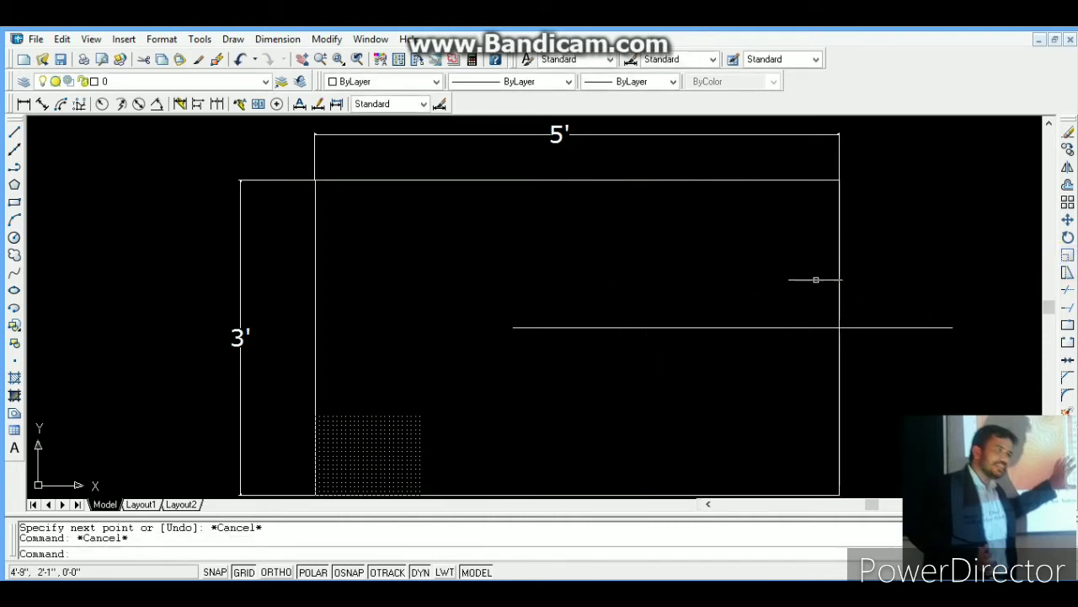
# Step: Trim the rectangle's right side above the inner horizontal line, and trim that line's part outside the rectangle
pyautogui.write('tr')
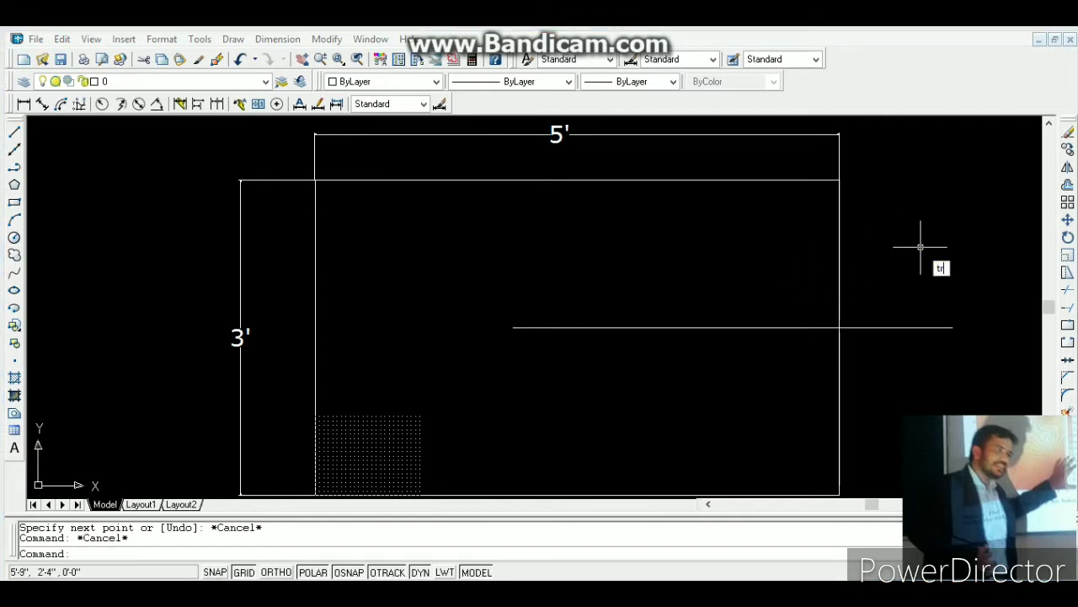
pyautogui.press('Return')
pyautogui.press('Return')
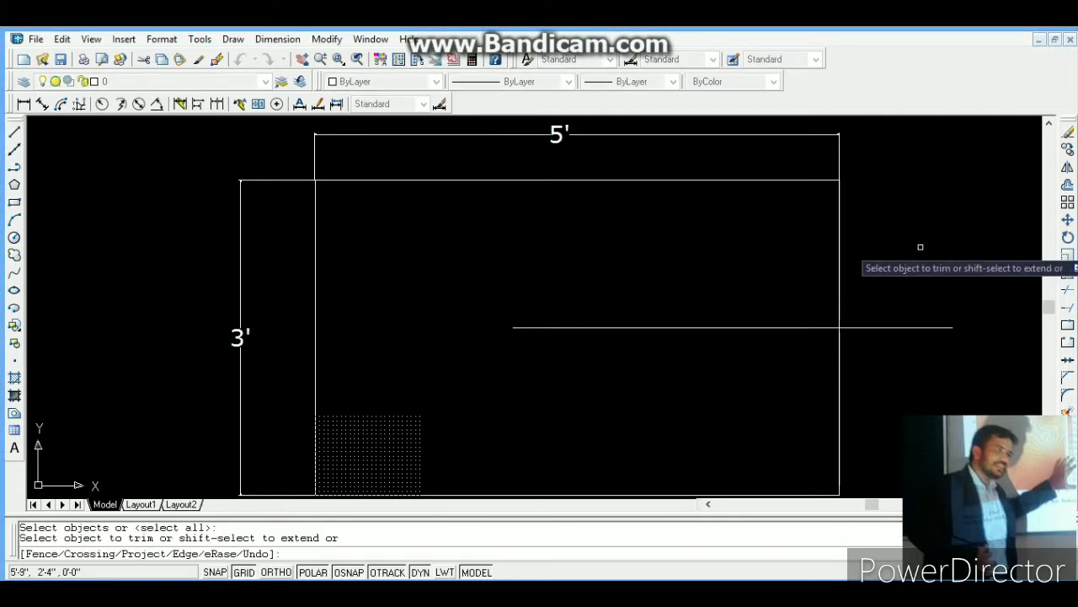
pyautogui.click(840, 243)
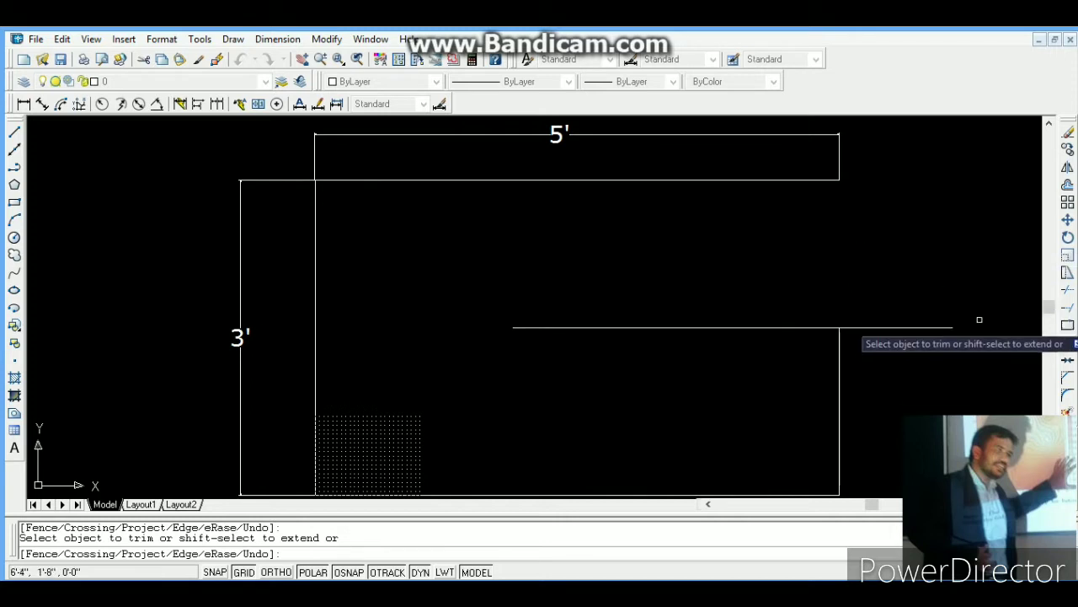
pyautogui.click(909, 328)
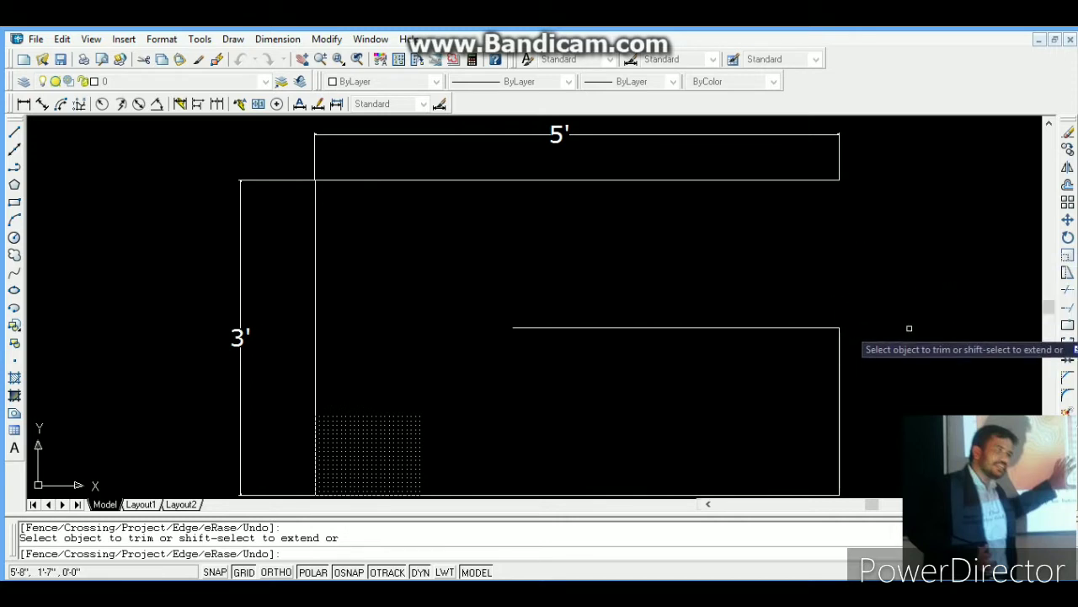
pyautogui.press('Escape')
# Step: Draw a vertical line from the midpoint of the upper 5' line straight down, crossing the inner horizontal line
pyautogui.write('l')
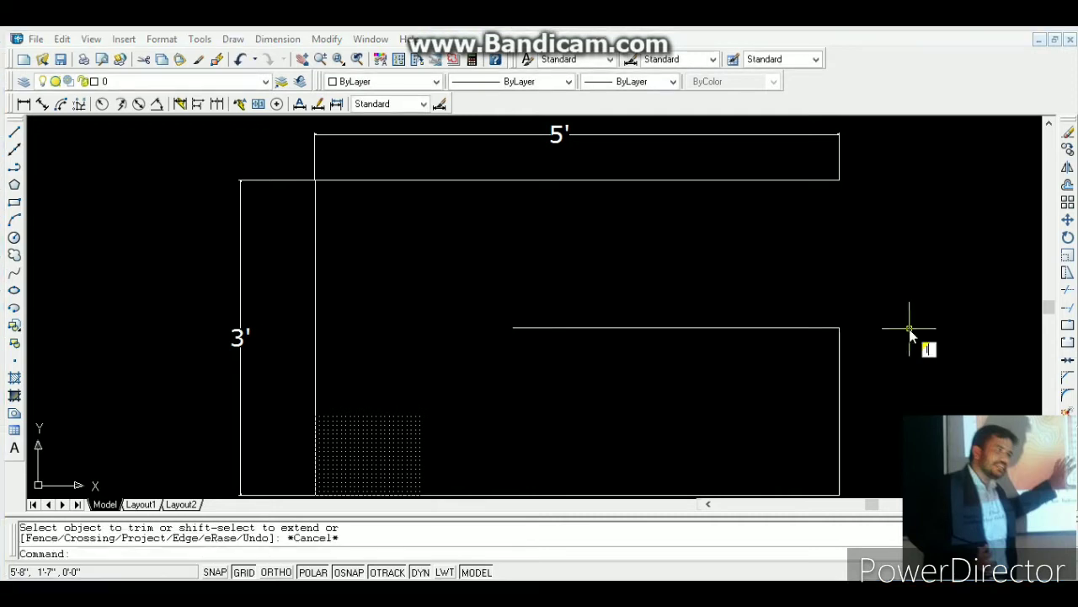
pyautogui.press('Return')
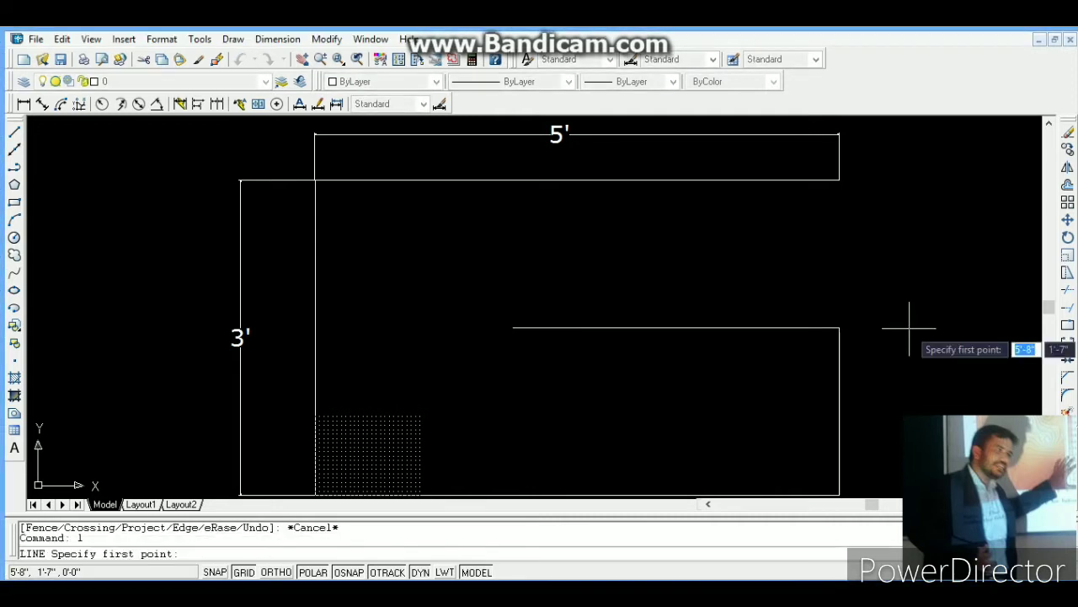
pyautogui.click(576, 180)
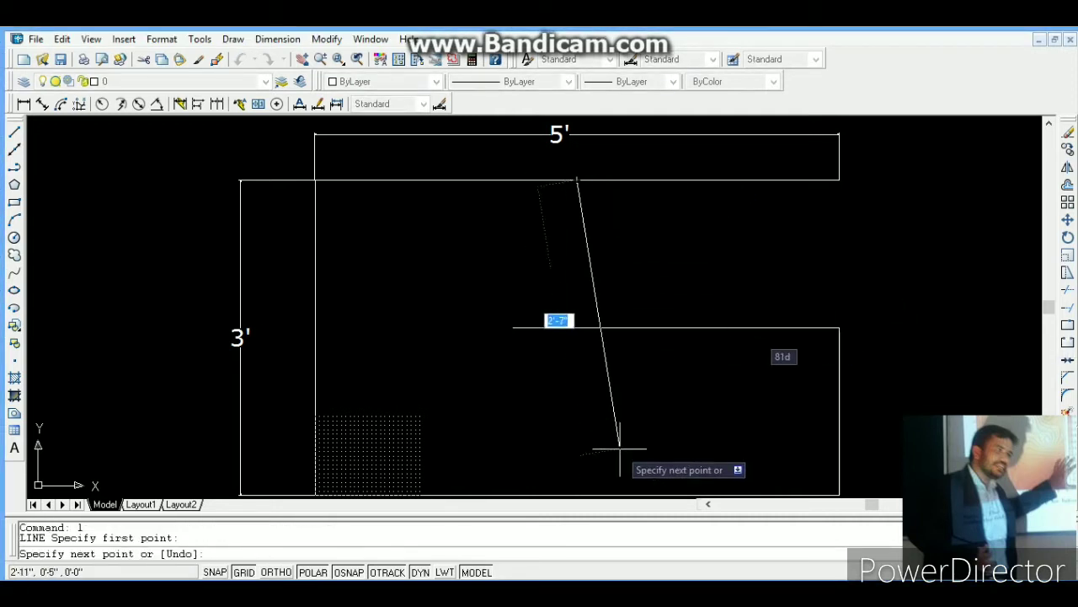
pyautogui.click(577, 399)
pyautogui.press('Escape')
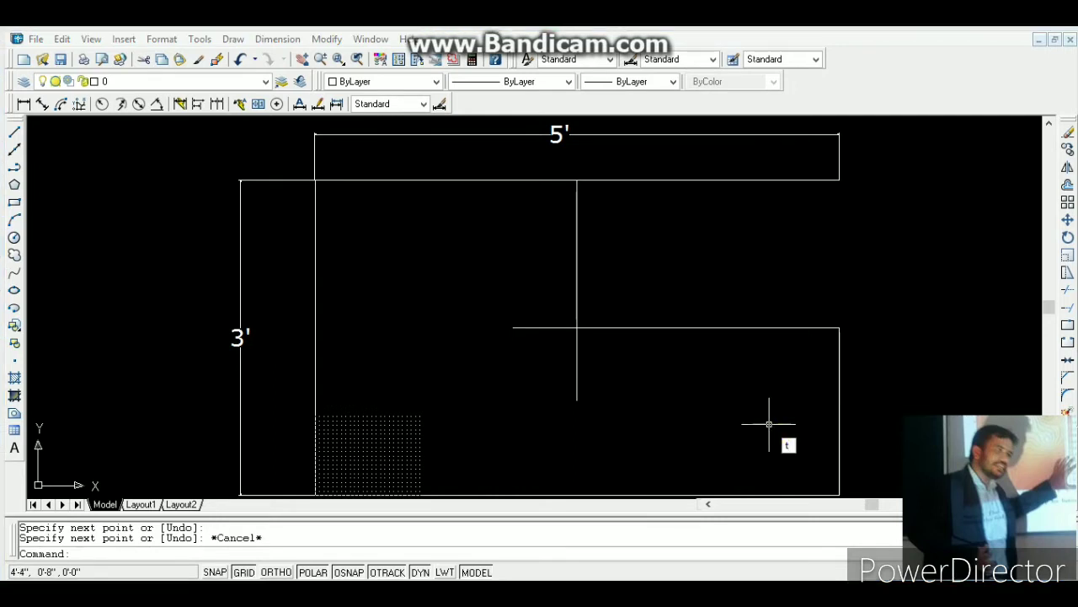
# Step: Trim the new vertical line below the inner horizontal line, and trim the horizontal line's part left of the vertical line
pyautogui.write('tr')
pyautogui.press('Return')
pyautogui.press('Return')
pyautogui.press('Escape')
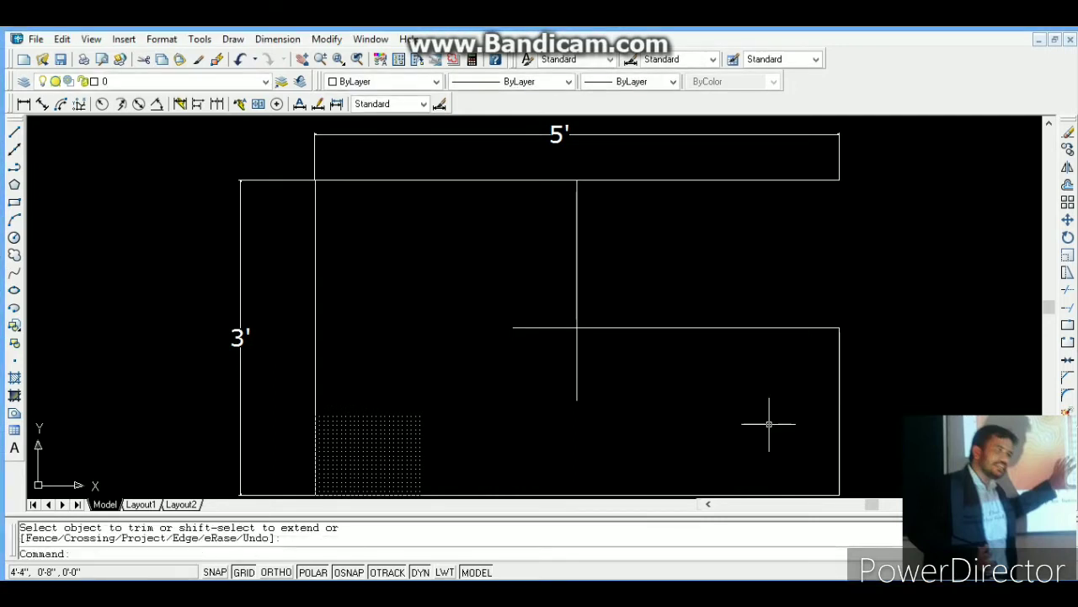
pyautogui.press('Return')
pyautogui.press('Return')
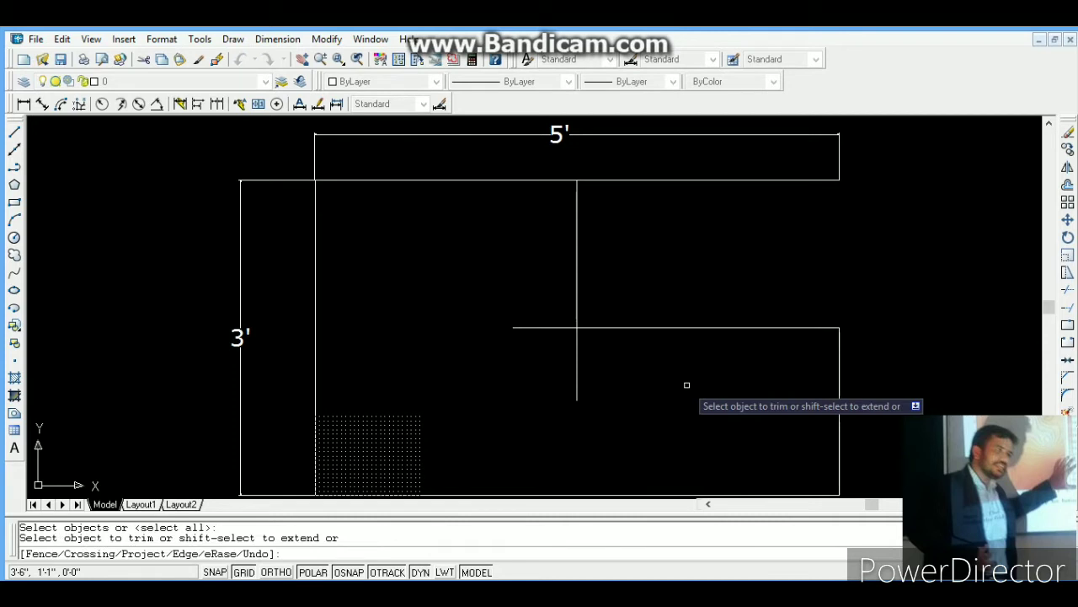
pyautogui.click(578, 376)
pyautogui.click(544, 327)
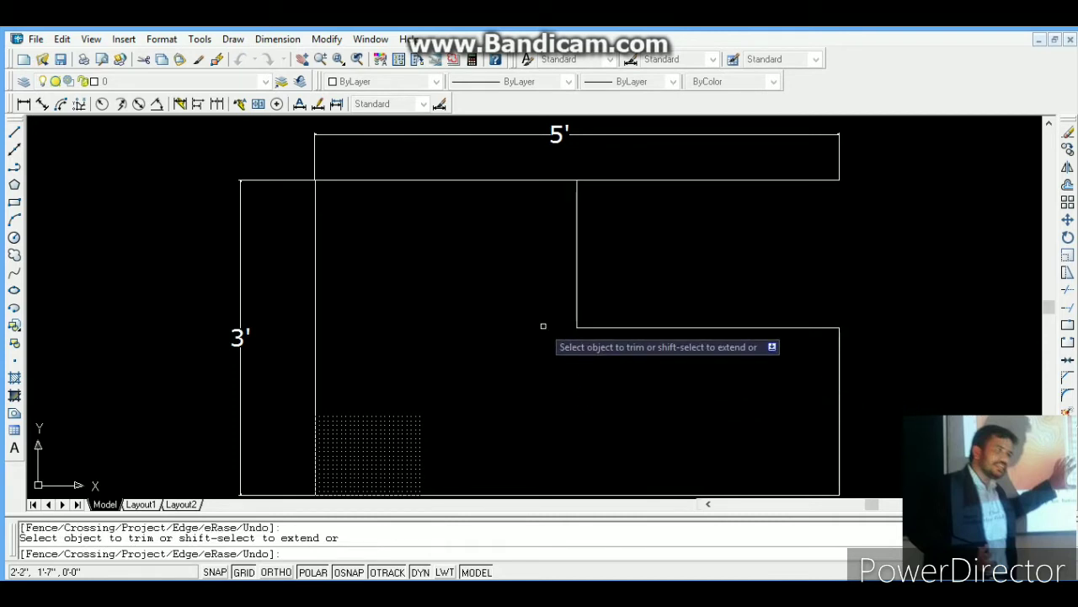
pyautogui.press('Escape')
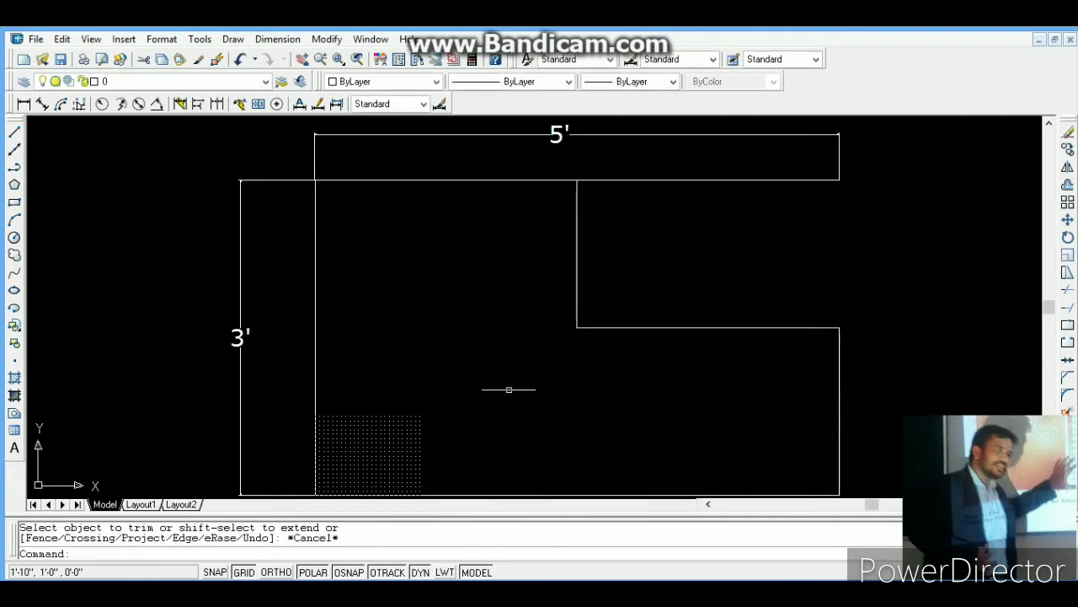
# Step: Add a linear dimension to the inner vertical line, placing the dimension line just to its right
pyautogui.click(24, 103)
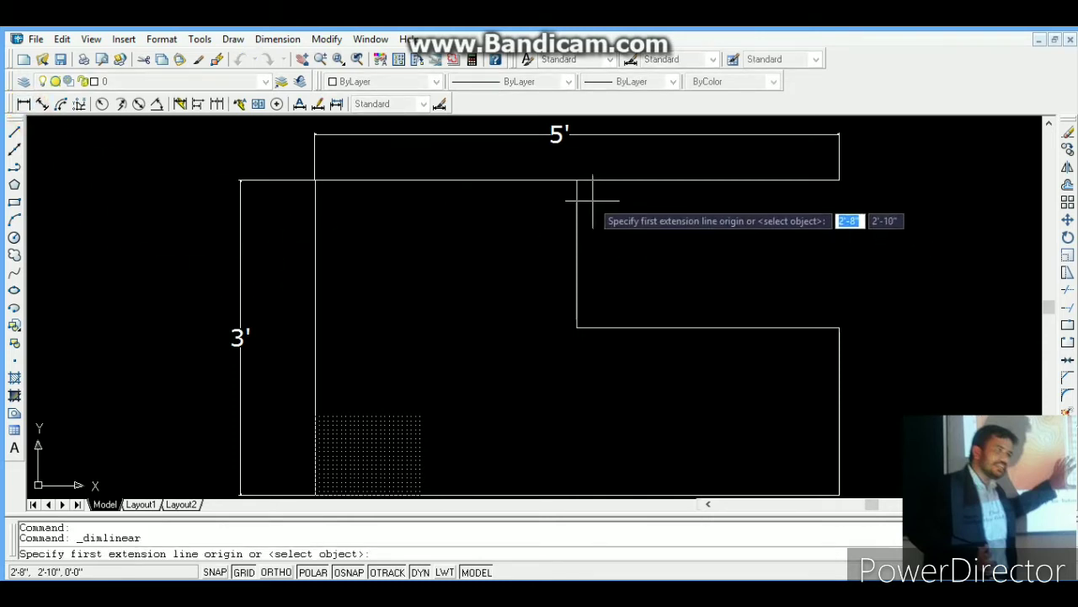
pyautogui.click(577, 180)
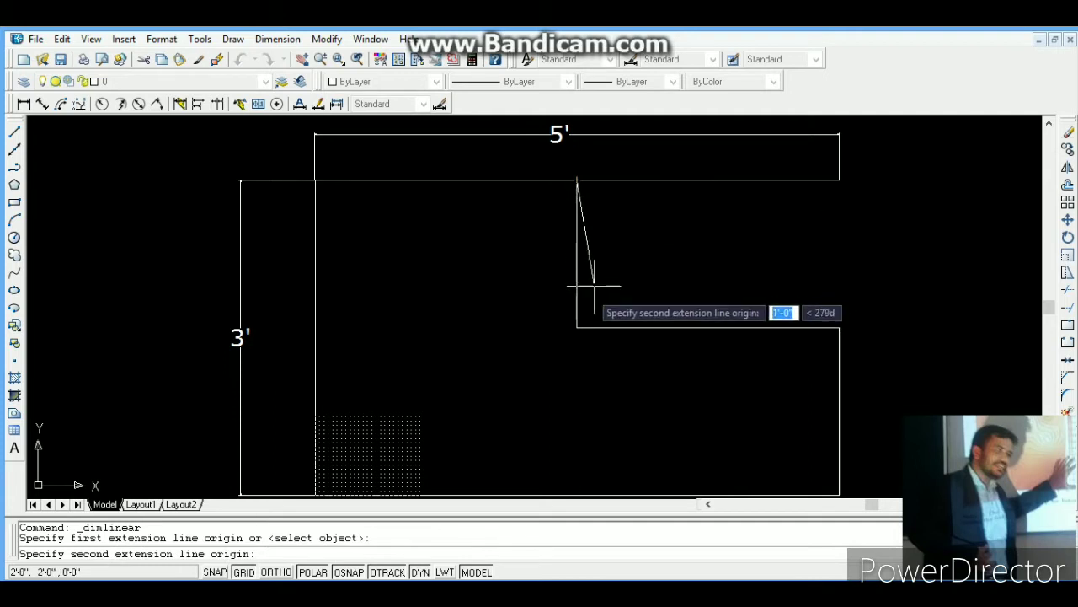
pyautogui.click(577, 327)
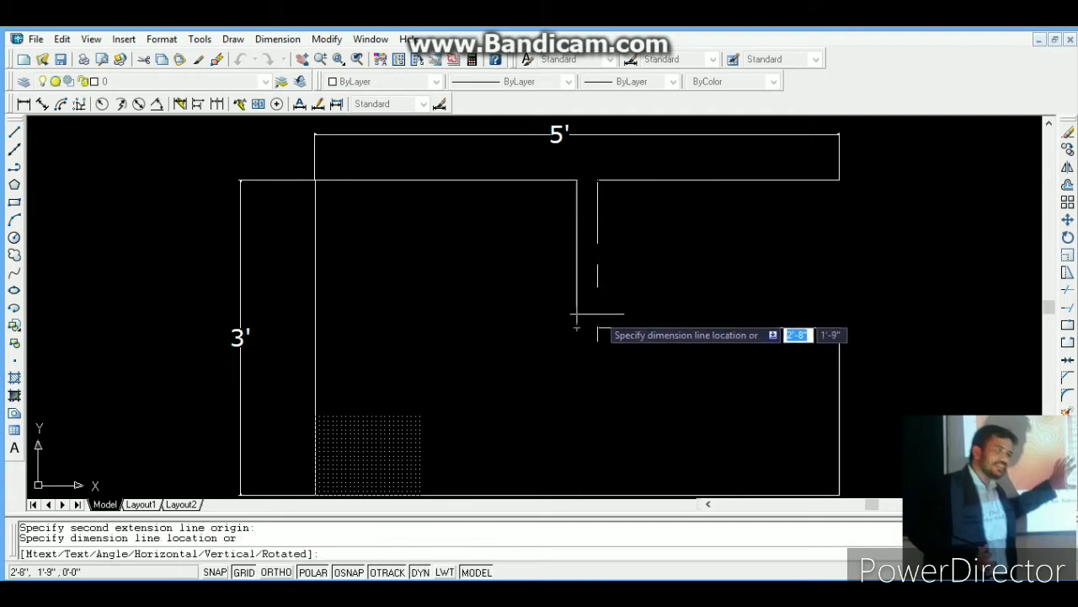
pyautogui.click(618, 308)
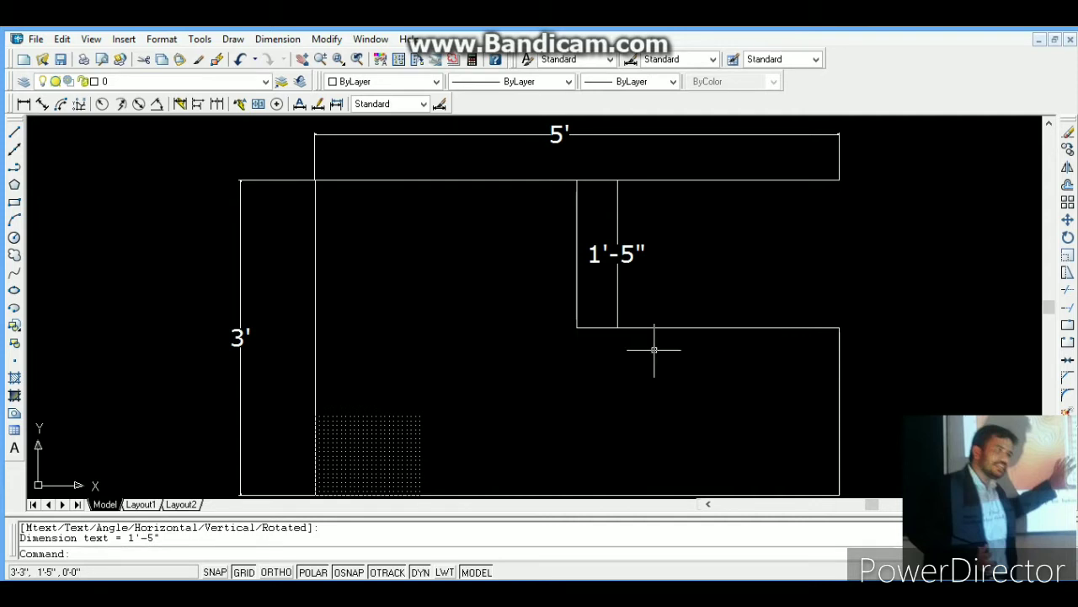
pyautogui.click(619, 307)
pyautogui.click(617, 309)
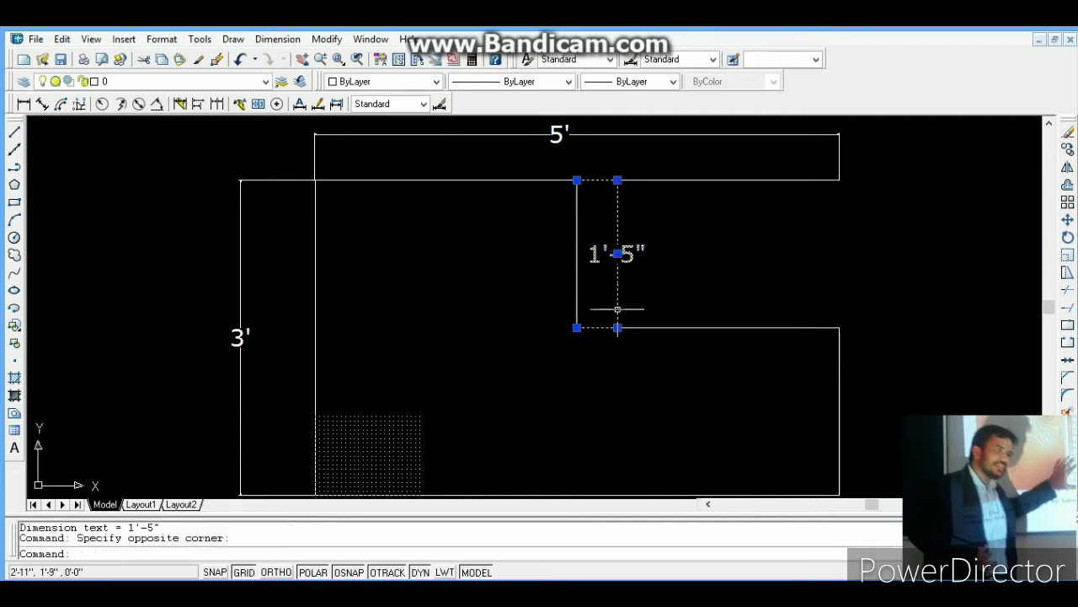
pyautogui.press('Escape')
# Step: Try to move the inner horizontal line by 1", using its right endpoint as the base point
pyautogui.click(683, 308)
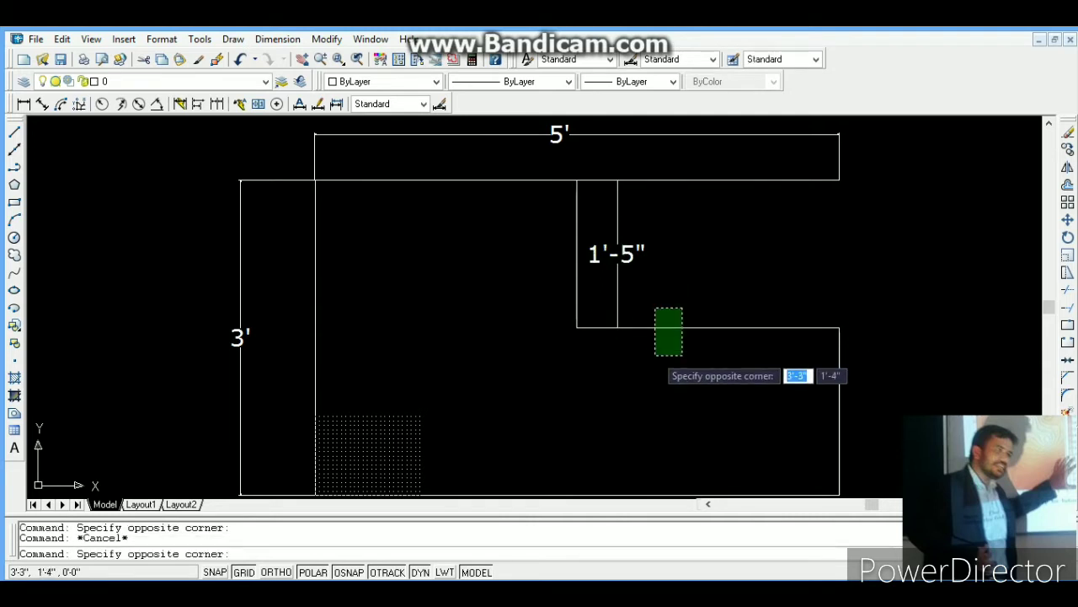
pyautogui.click(656, 355)
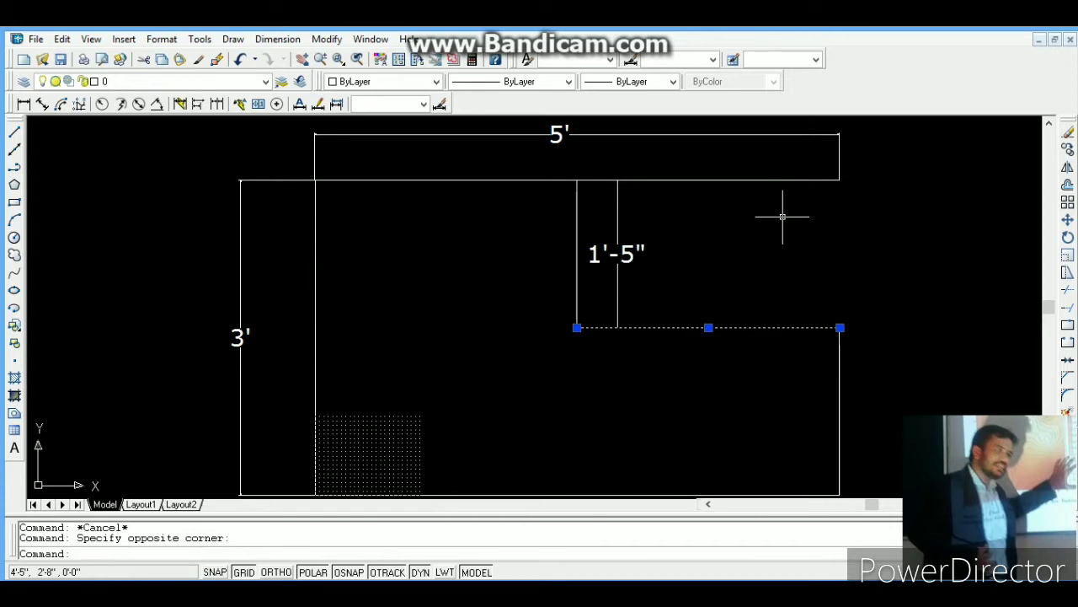
pyautogui.write('move')
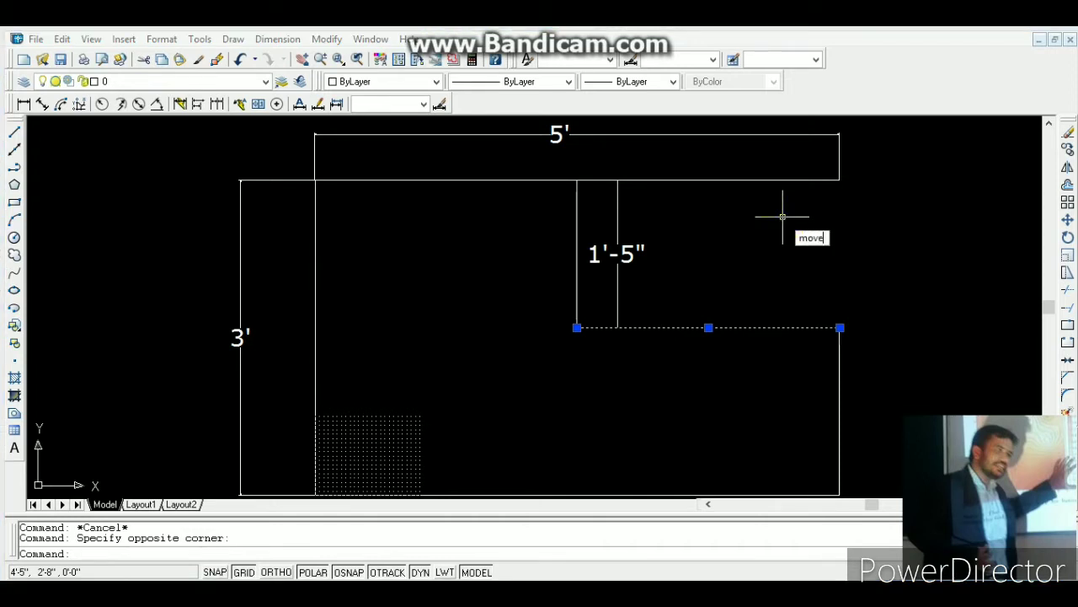
pyautogui.press('Return')
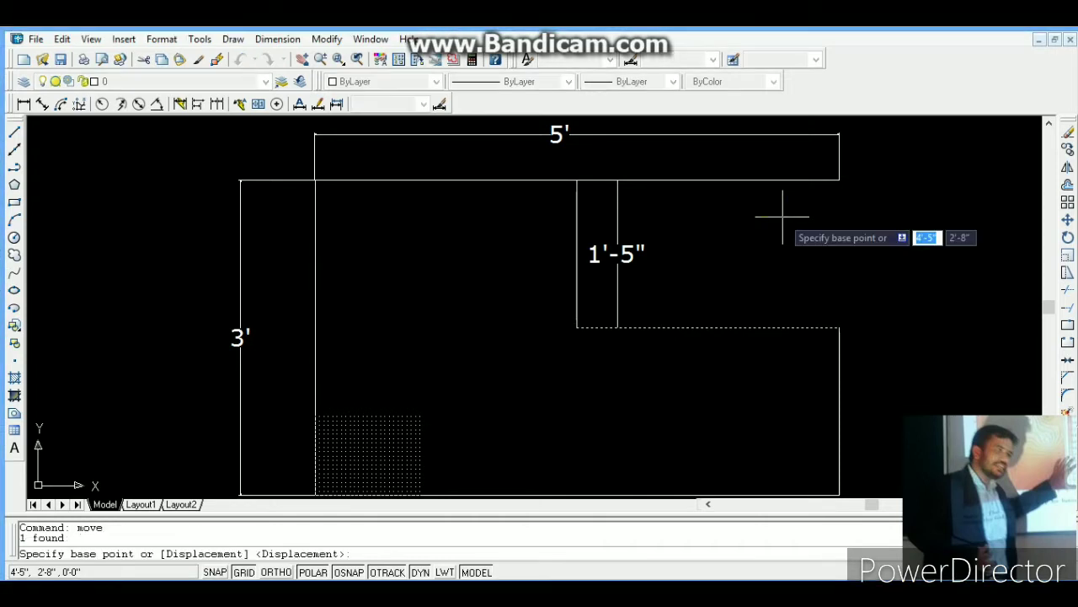
pyautogui.click(840, 327)
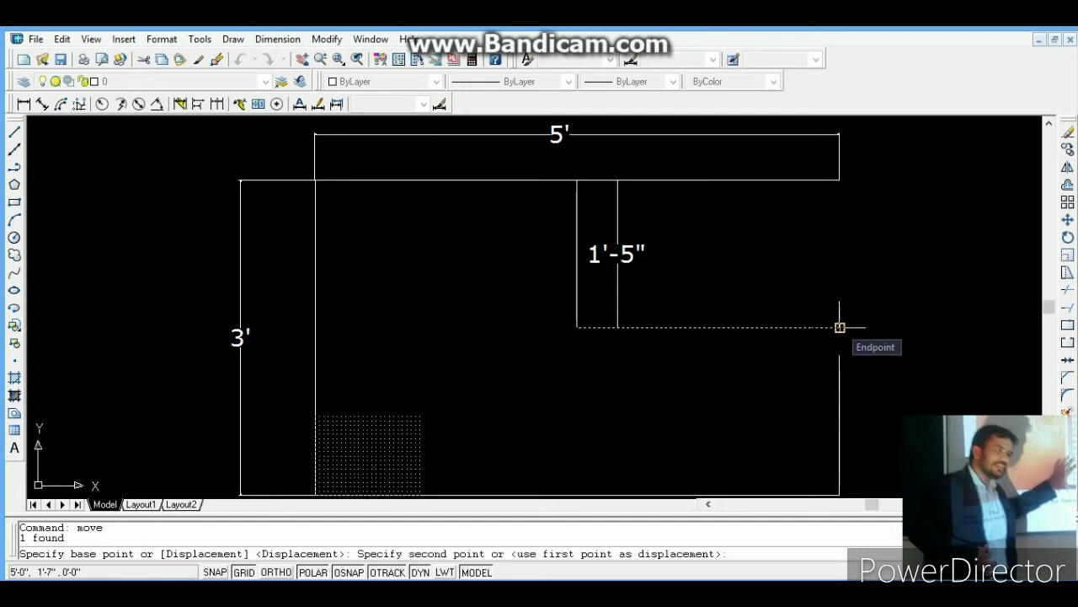
pyautogui.write('1')
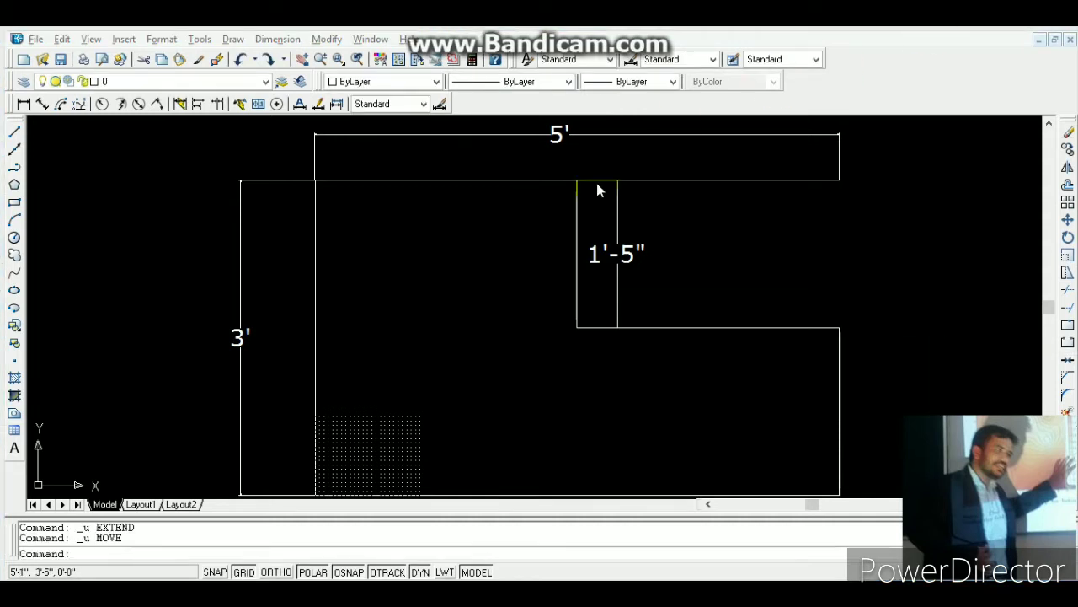
pyautogui.click(17, 128)
# Step: Move the inner horizontal line 1" at 270 degrees, using its right endpoint as the base point
pyautogui.click(696, 328)
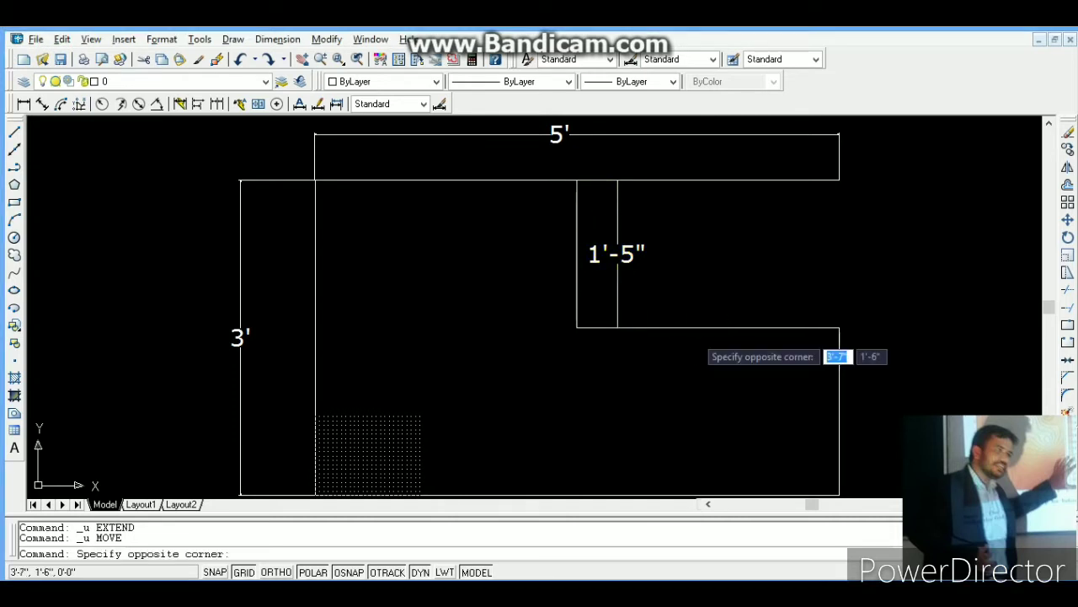
pyautogui.click(695, 320)
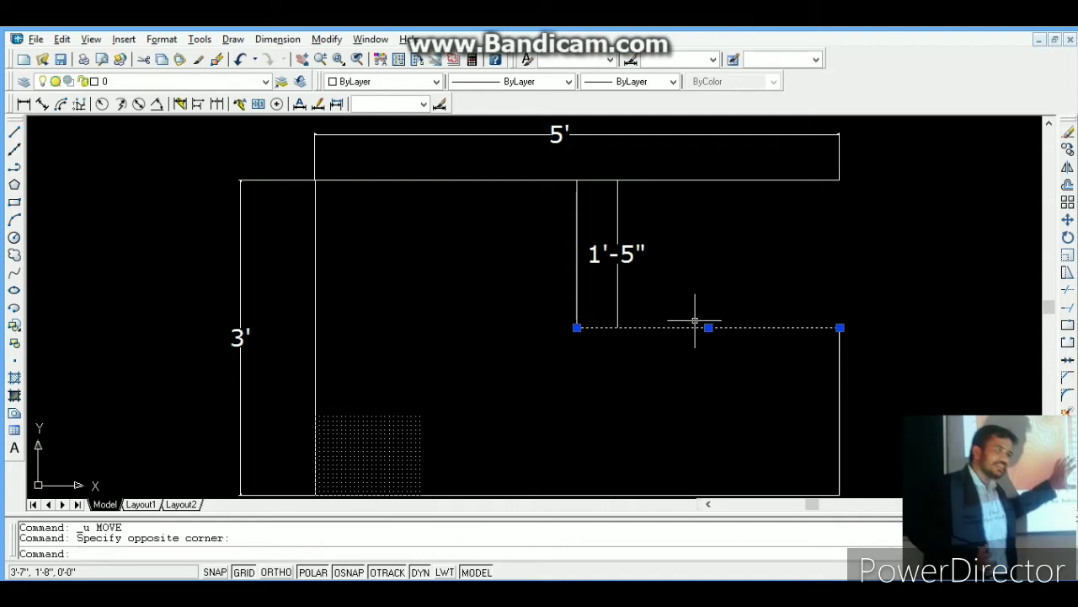
pyautogui.write('move')
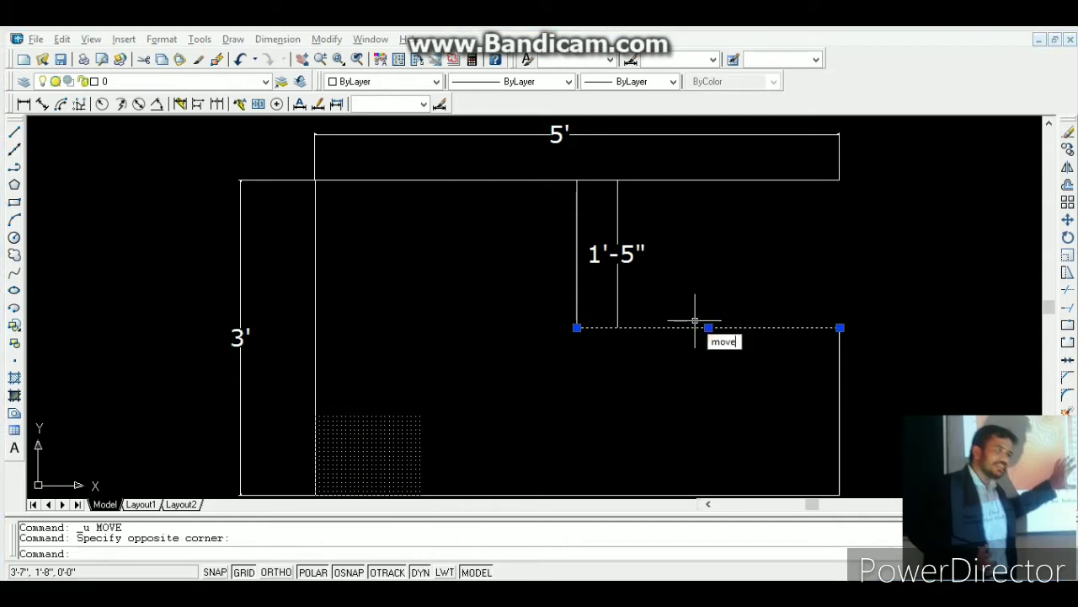
pyautogui.press('Return')
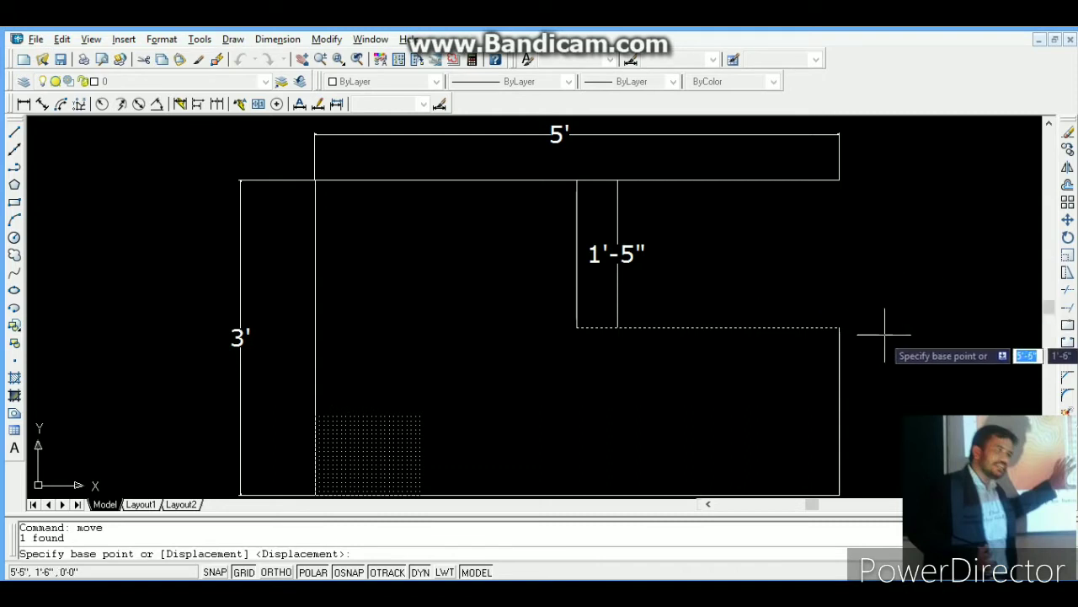
pyautogui.click(840, 327)
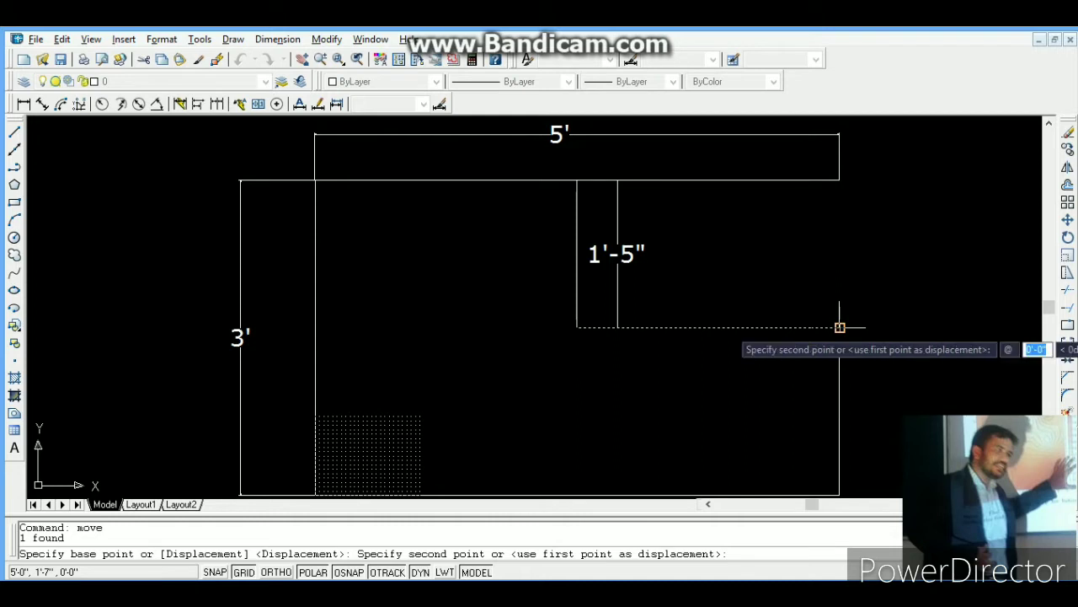
pyautogui.write('1')
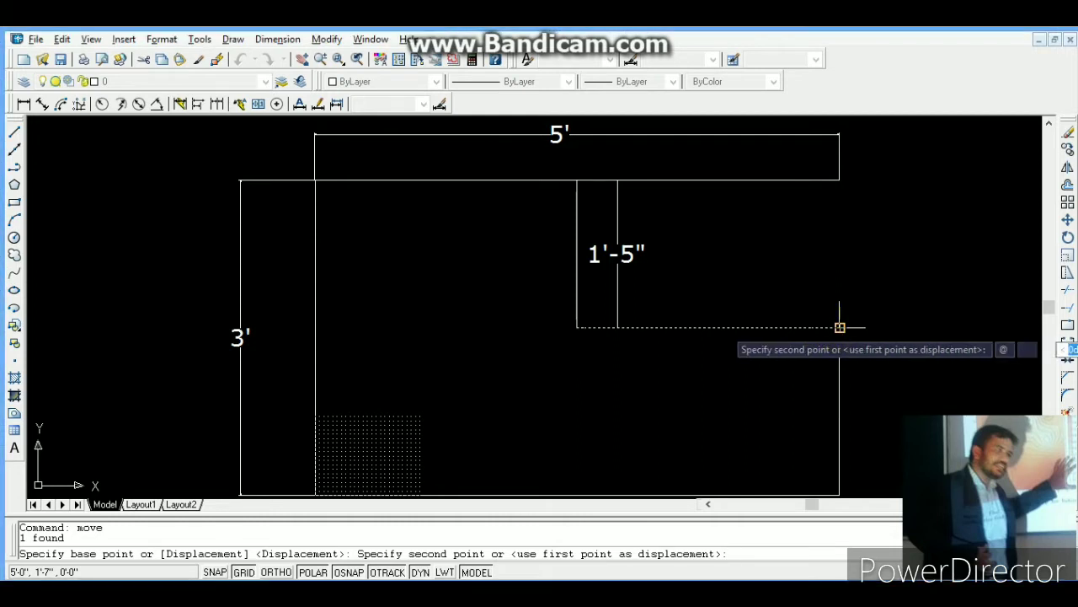
pyautogui.press('Tab')
pyautogui.write('2')
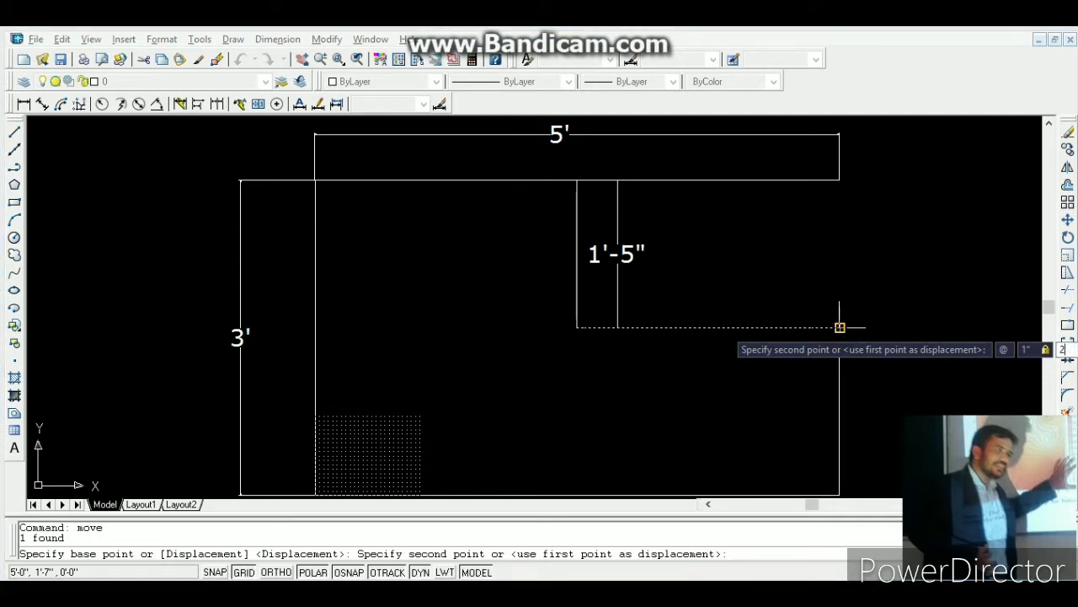
pyautogui.write('70')
pyautogui.press('Return')
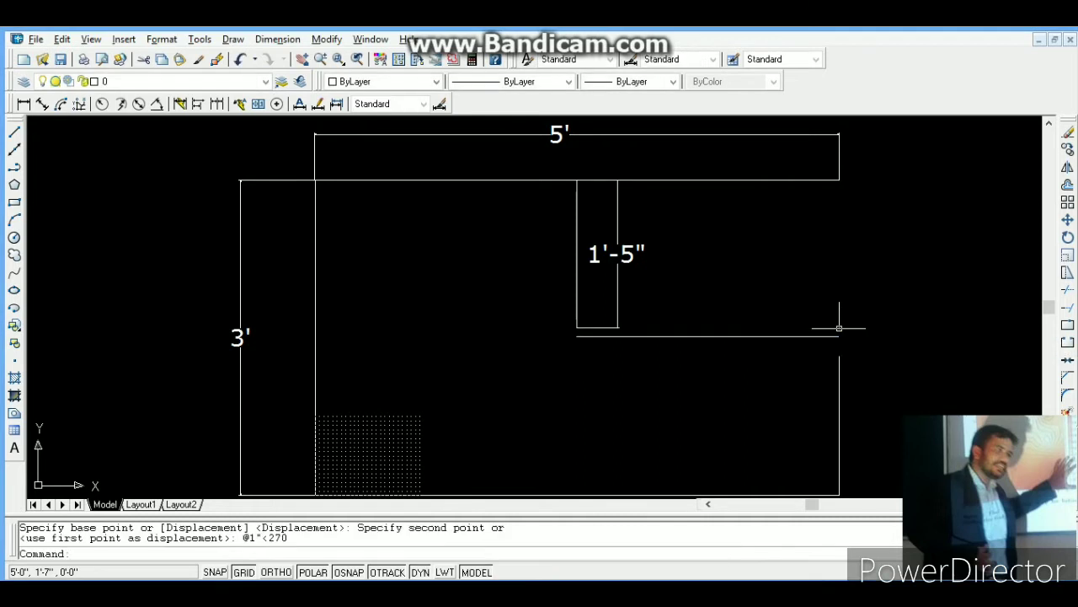
pyautogui.press('Escape')
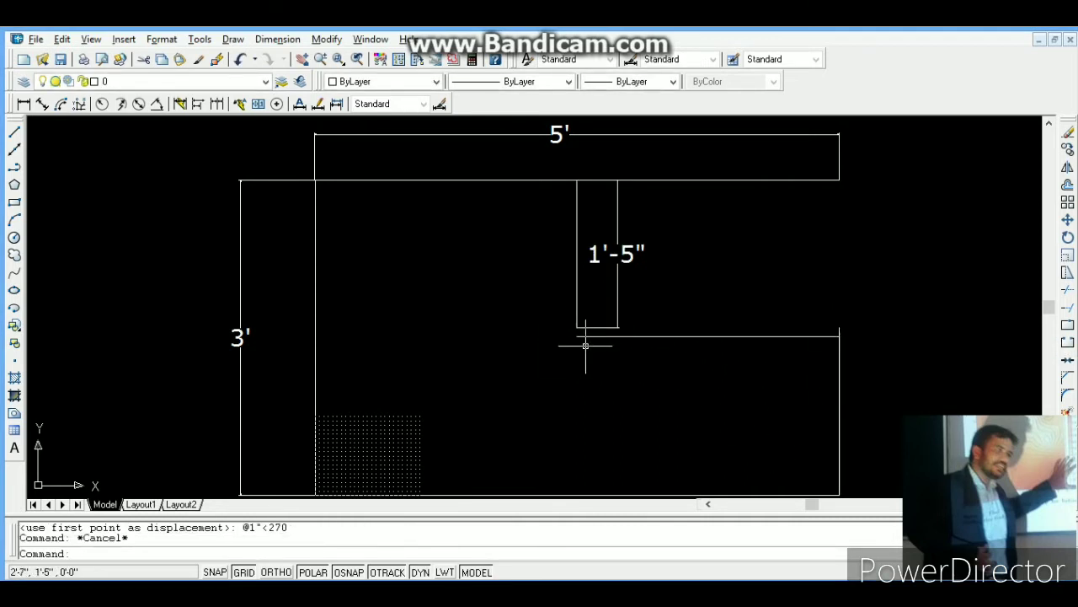
# Step: Extend the inner vertical line down to the moved horizontal line, using all objects as boundary edges
pyautogui.write('ex')
pyautogui.press('Return')
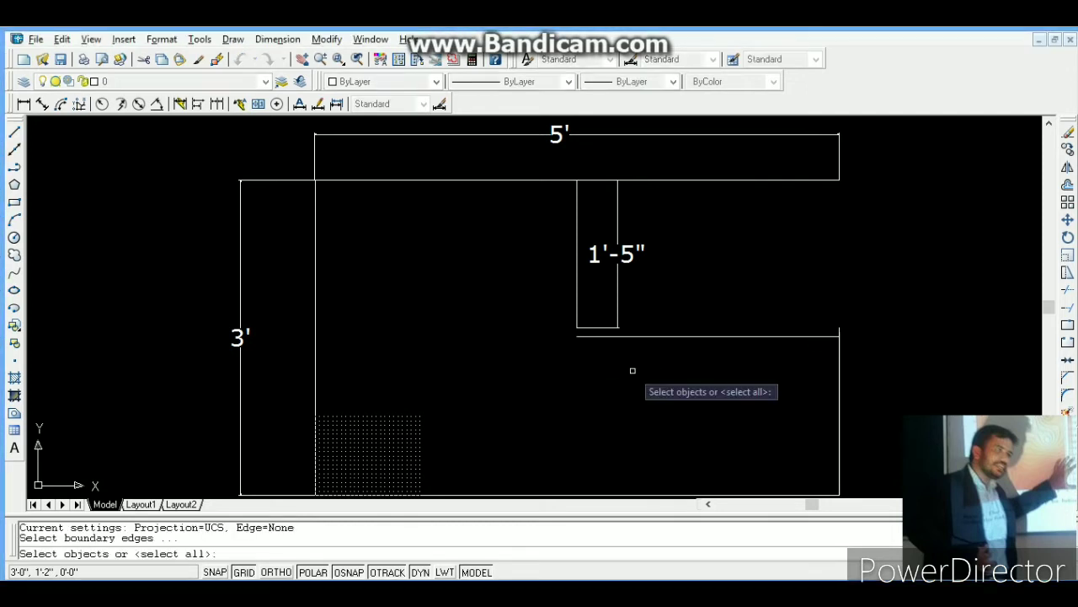
pyautogui.press('Return')
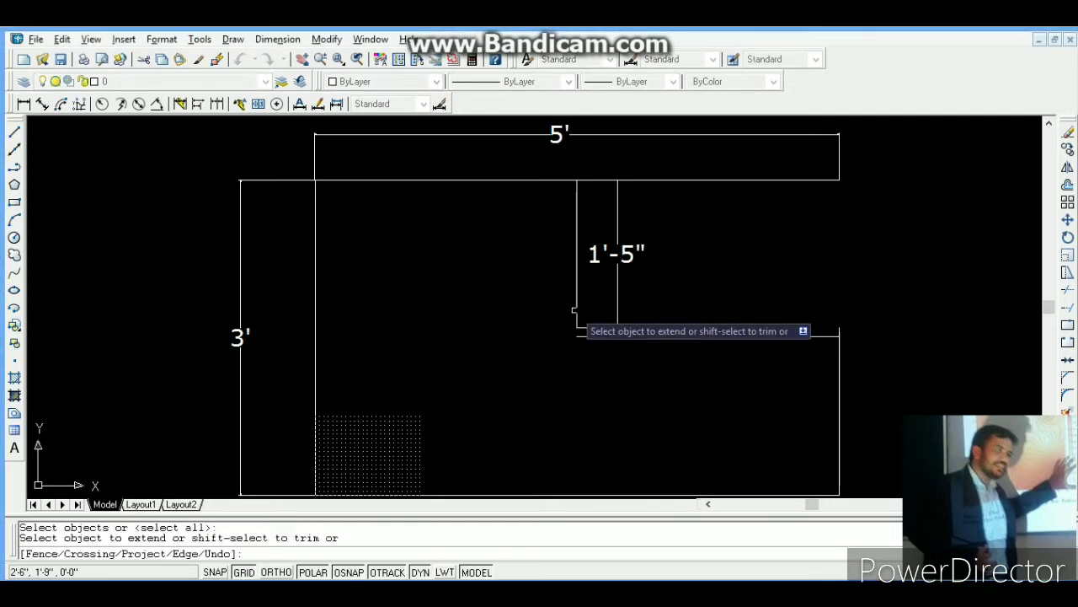
pyautogui.click(579, 314)
pyautogui.click(577, 326)
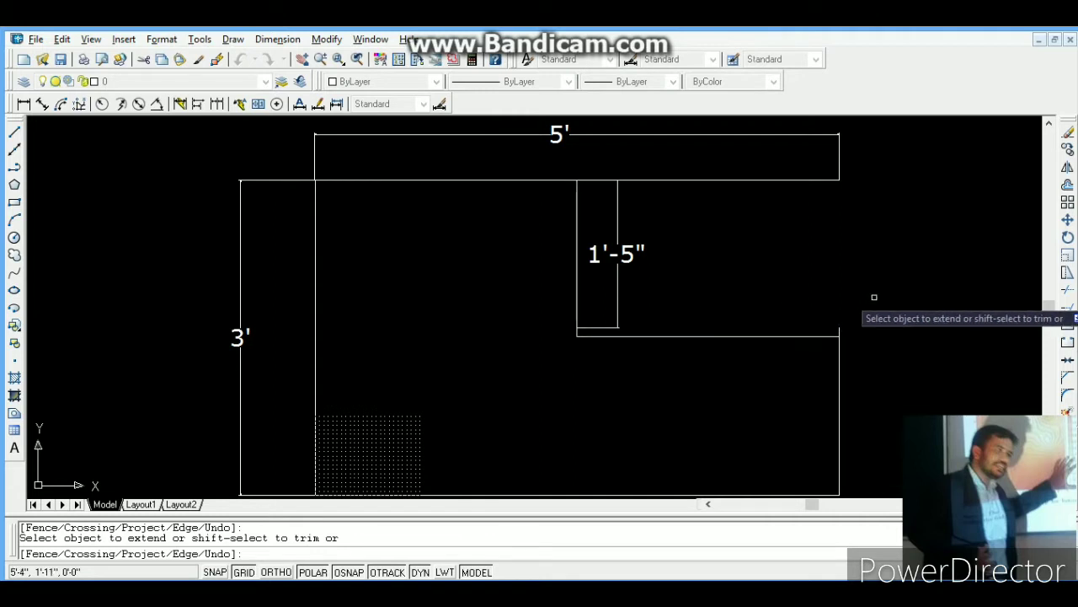
pyautogui.press('Escape')
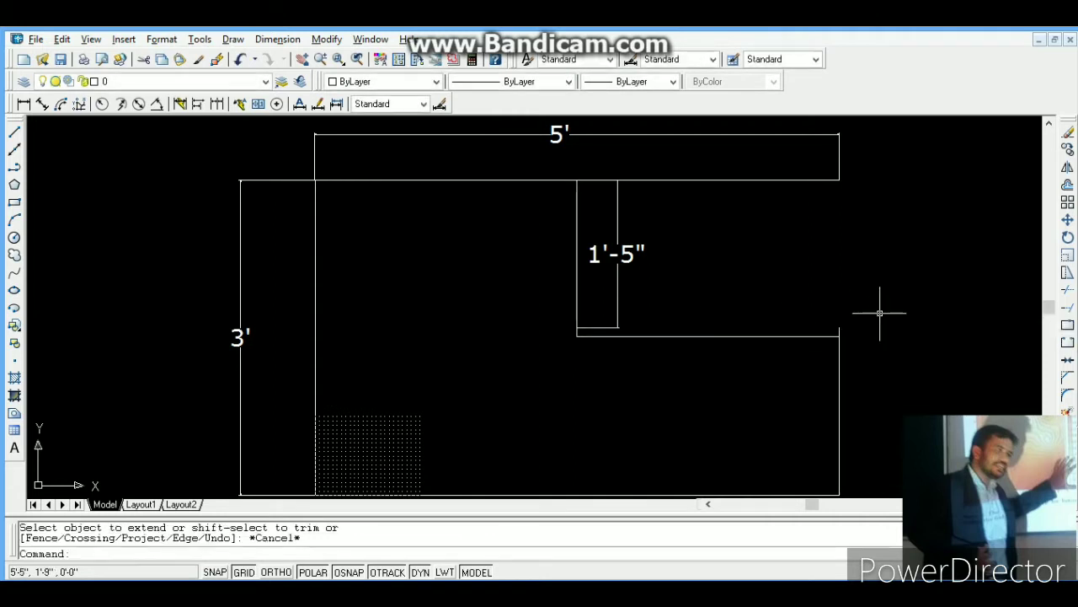
# Step: Trim the short stub of the rectangle's right side that projects above the moved horizontal line
pyautogui.write('tr')
pyautogui.press('Return')
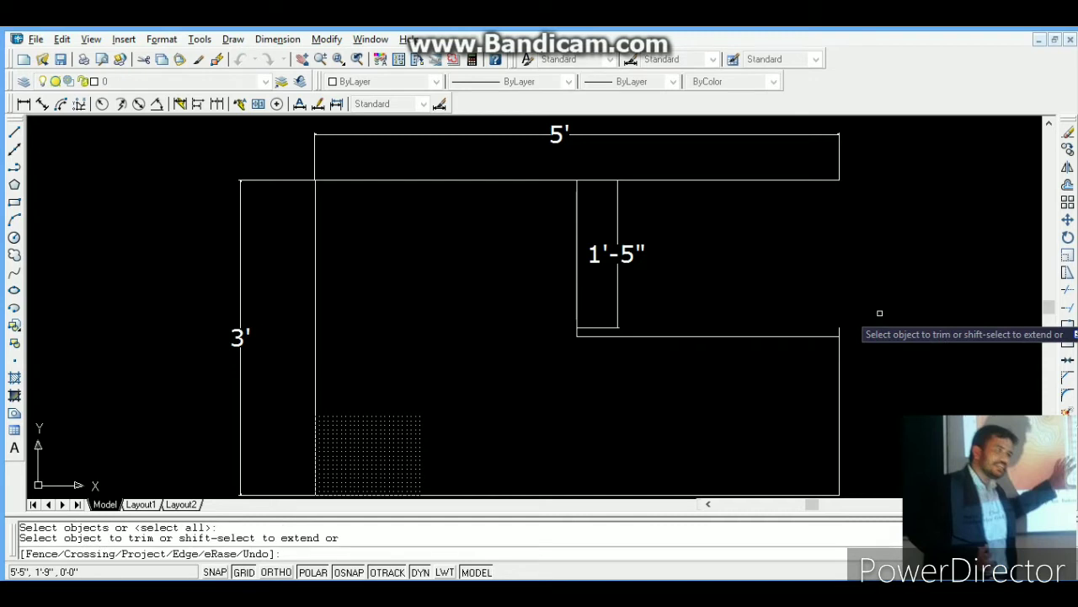
pyautogui.click(839, 332)
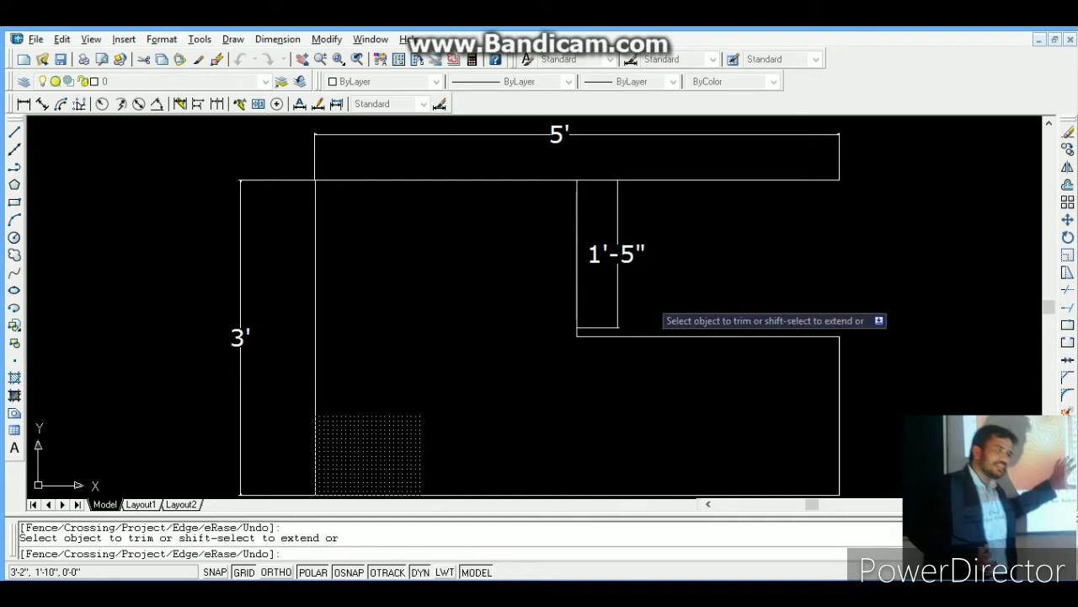
pyautogui.press('Escape')
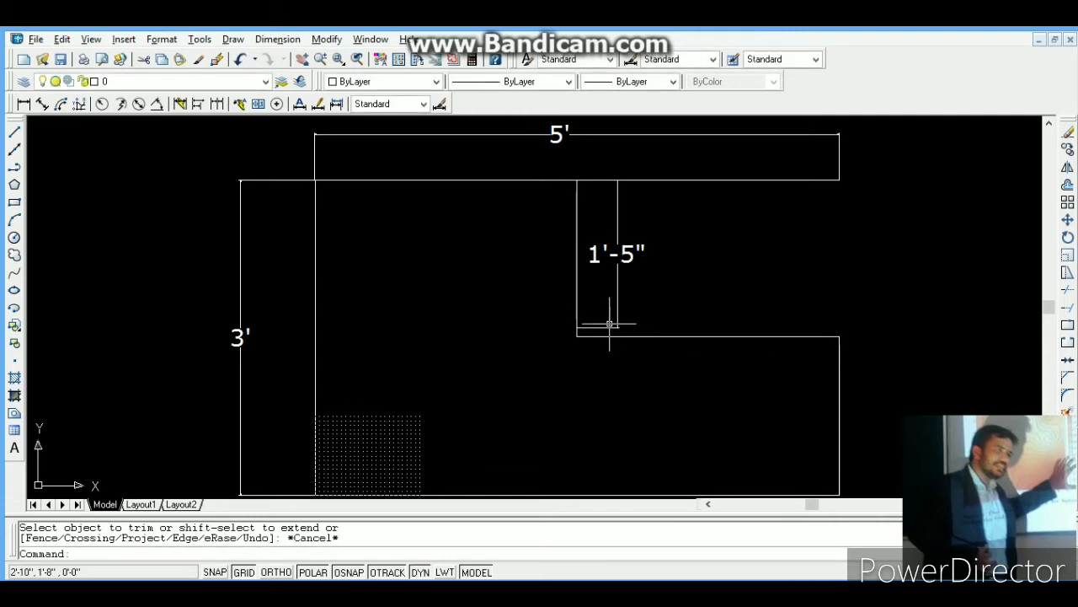
# Step: Stretch the notch's vertical dimension so its lower origin point sits on the notch's inner corner
pyautogui.click(615, 318)
pyautogui.click(576, 328)
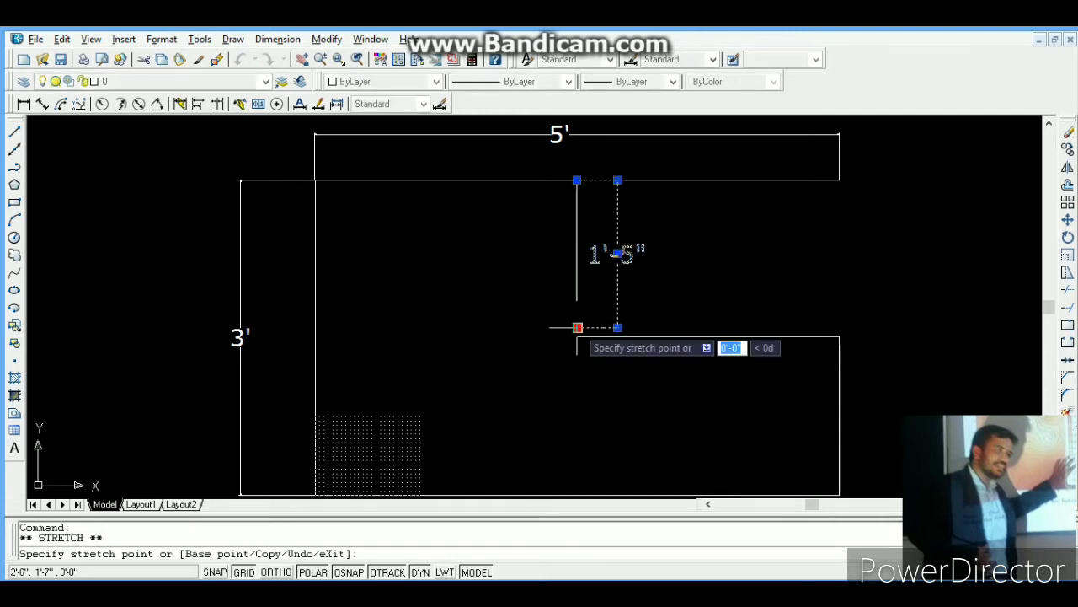
pyautogui.click(576, 335)
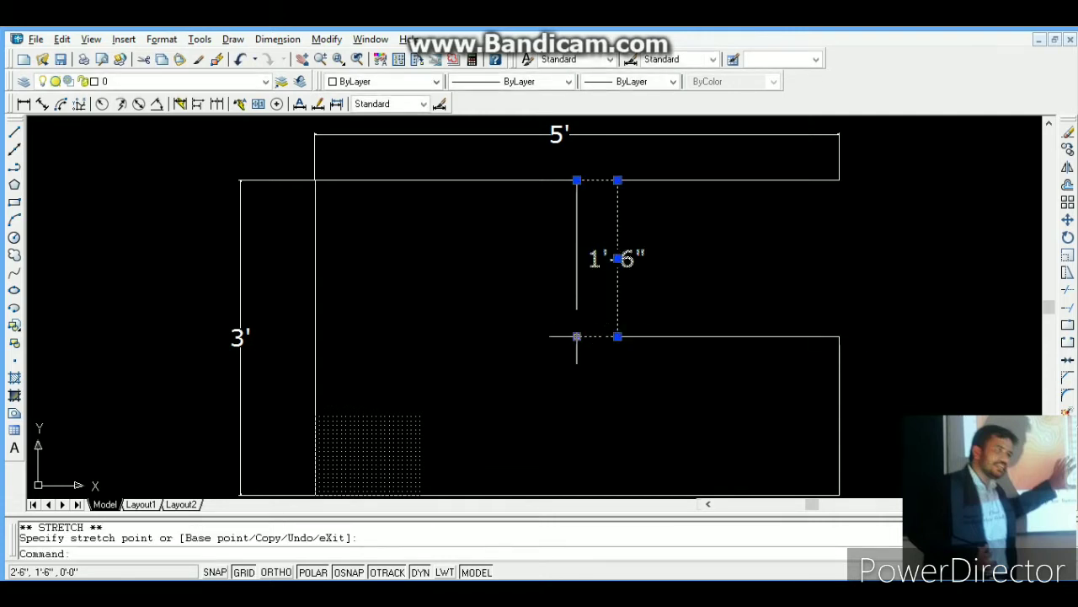
pyautogui.press('Escape')
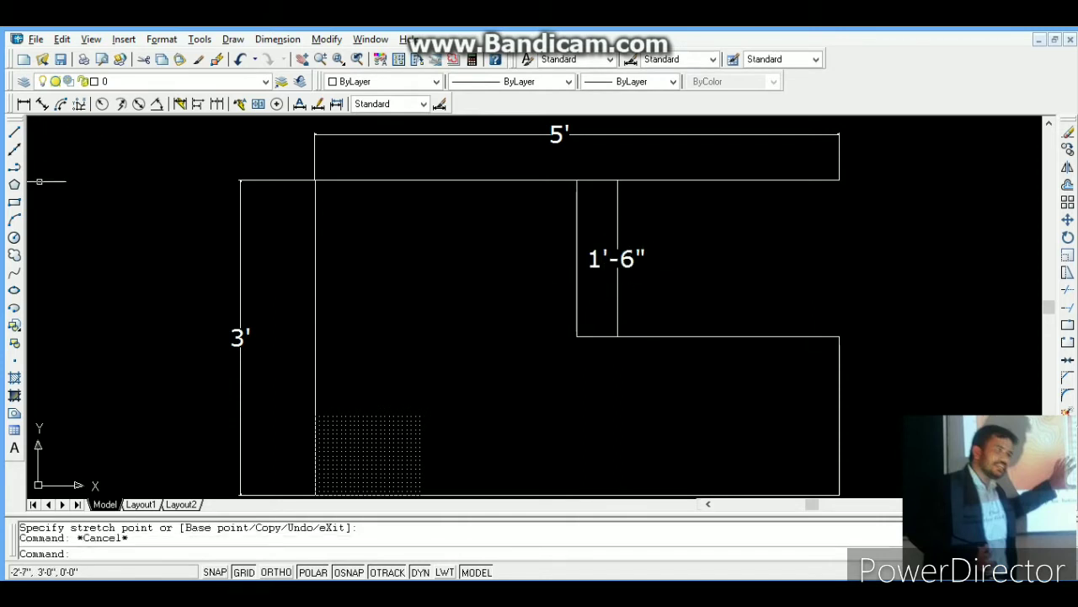
# Step: Add a linear dimension to the notch's horizontal edge, placed just above that edge
pyautogui.click(23, 104)
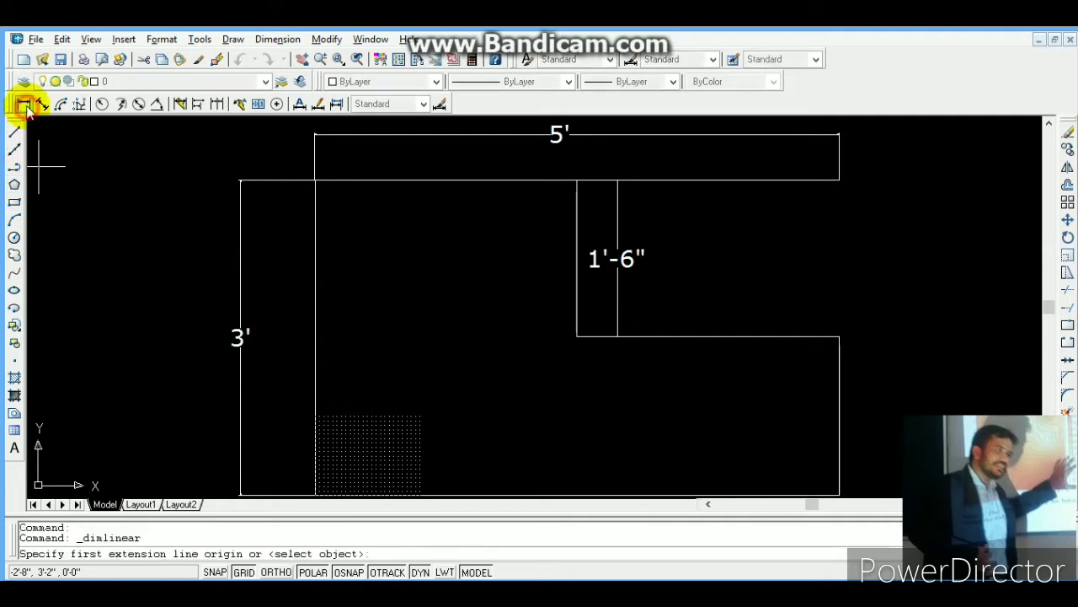
pyautogui.click(577, 335)
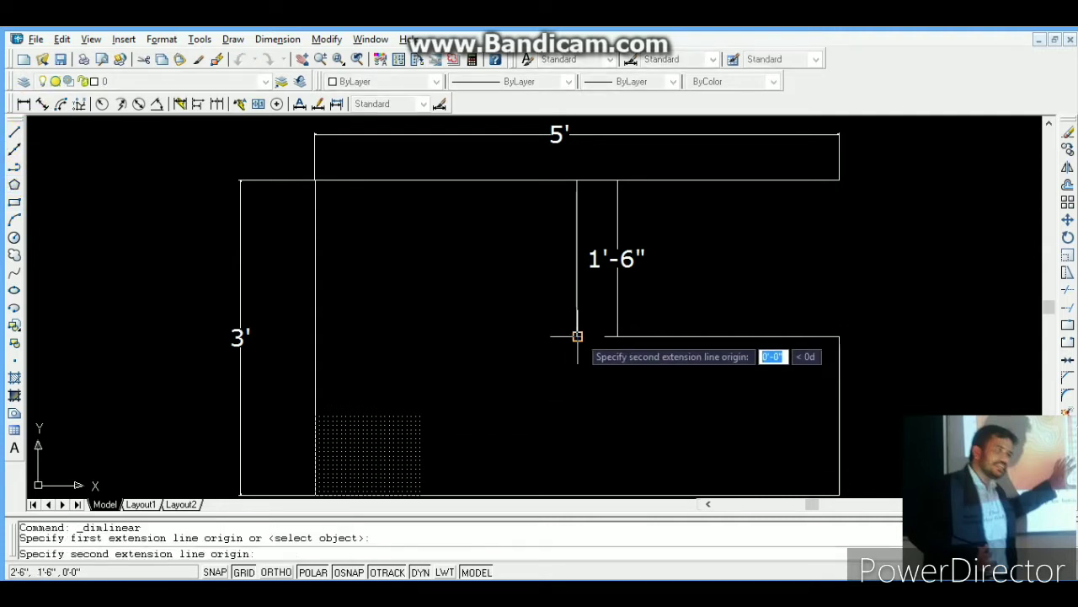
pyautogui.click(840, 336)
pyautogui.click(824, 313)
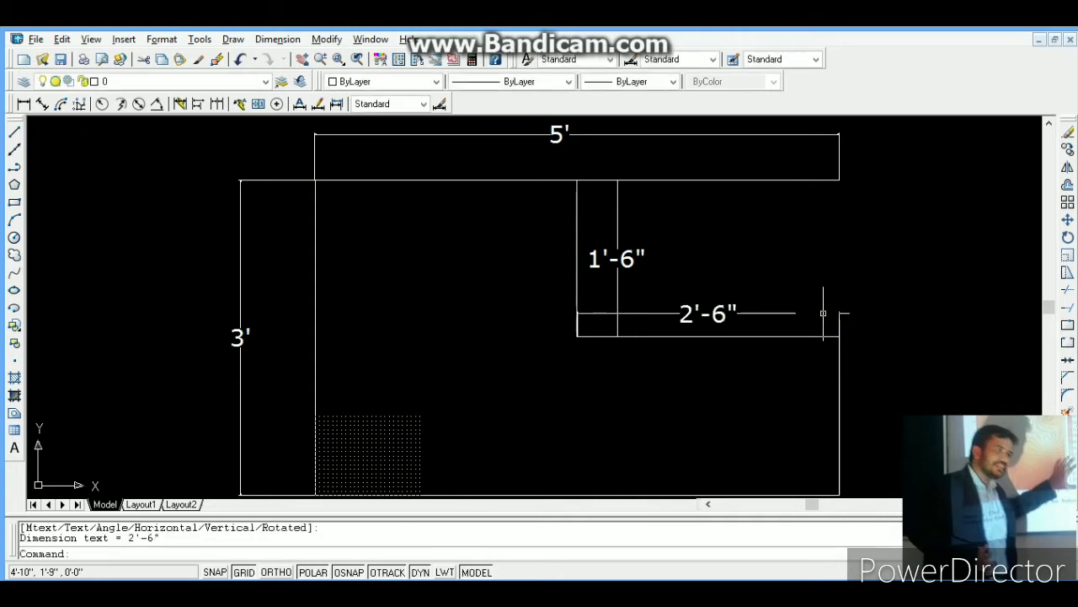
# Step: Create the multiline text "Open area" inside the notch with a text height of 2"
pyautogui.click(14, 449)
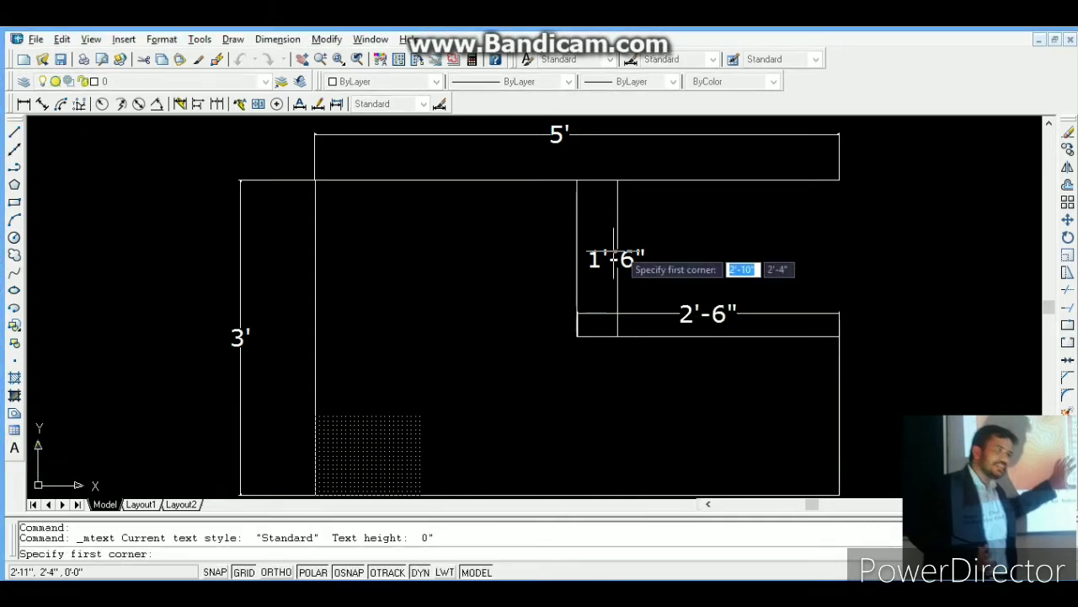
pyautogui.click(685, 221)
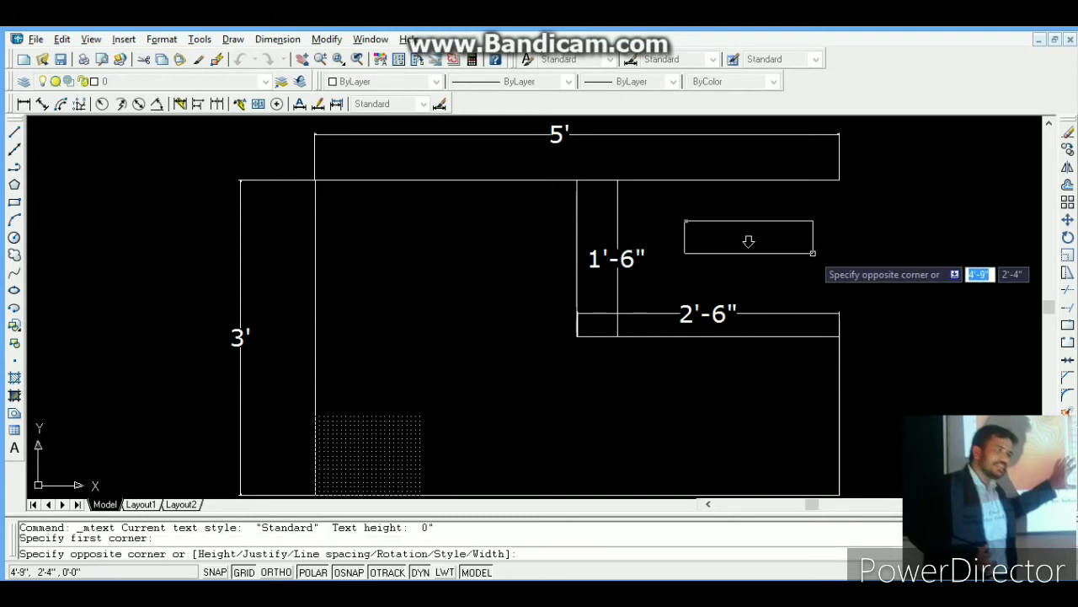
pyautogui.click(858, 271)
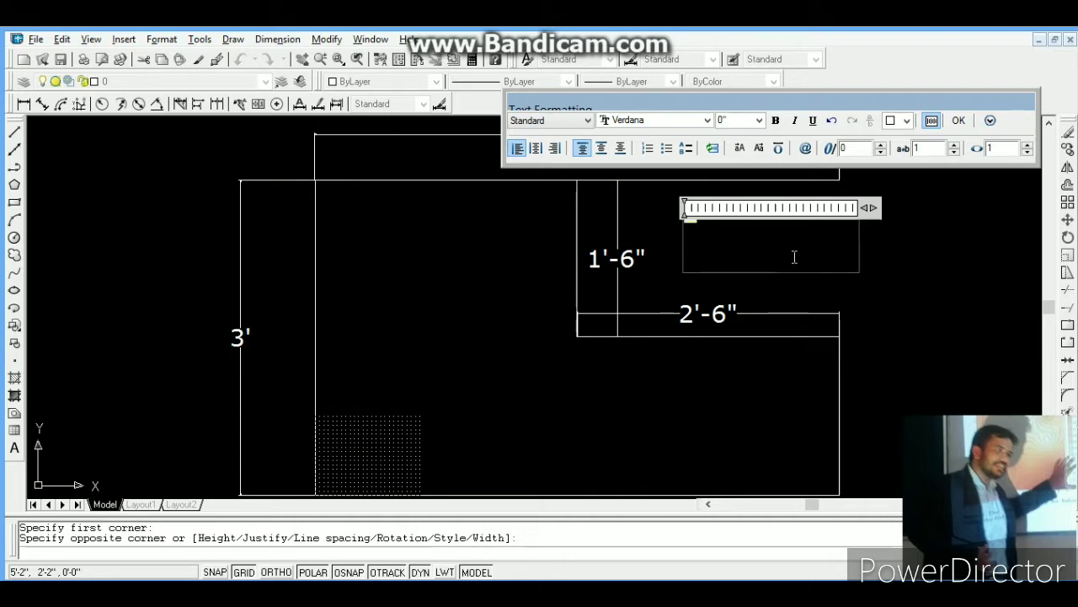
pyautogui.click(741, 122)
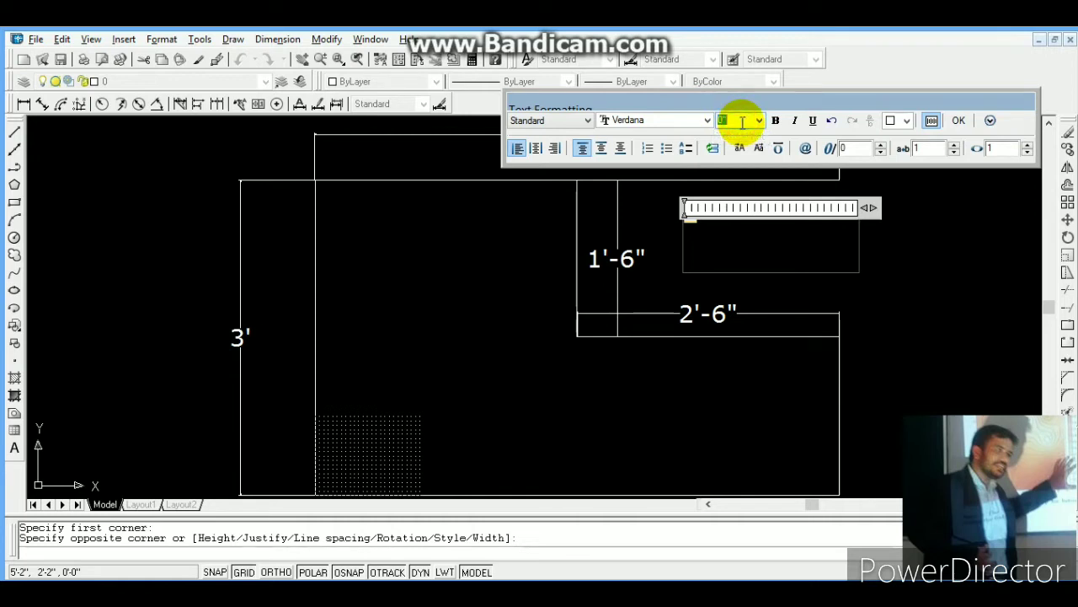
pyautogui.write('2')
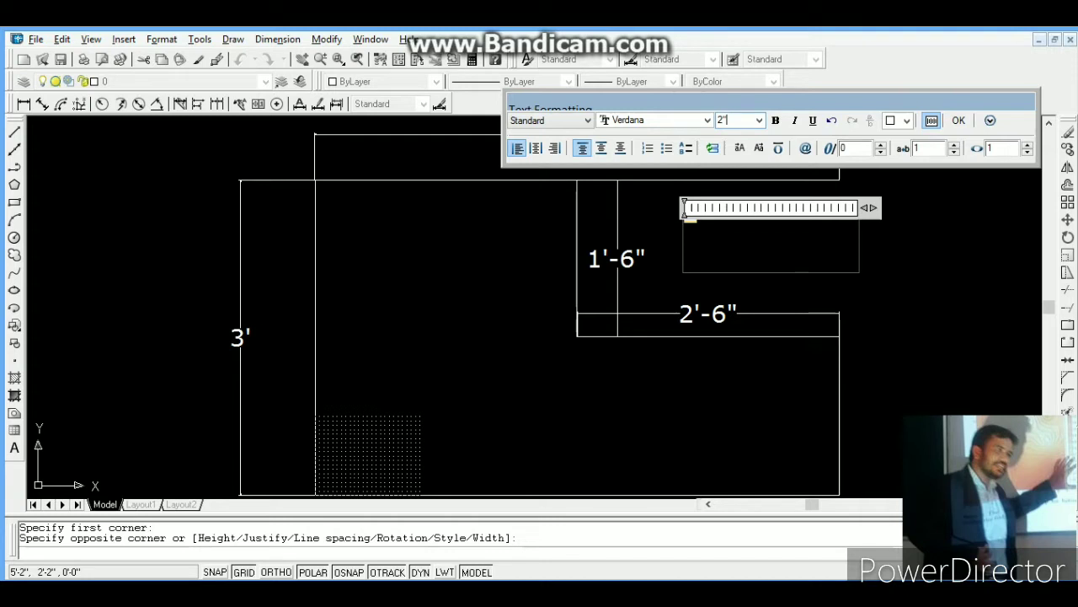
pyautogui.press('Return')
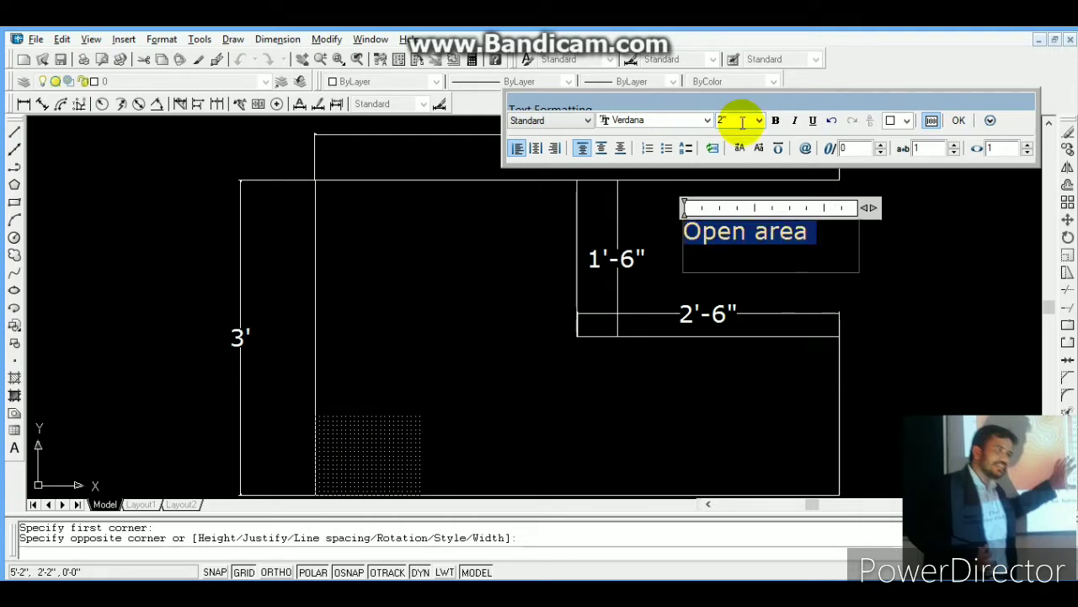
# Step: Color the notch text cyan and capitalize its second word so it reads "Open Area"
pyautogui.click(906, 121)
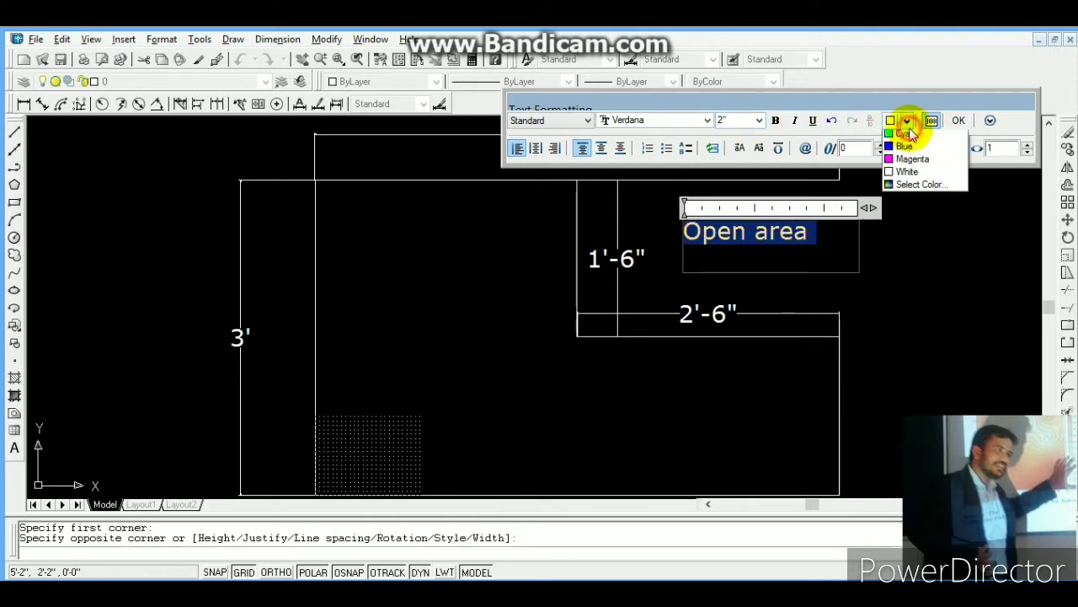
pyautogui.click(906, 200)
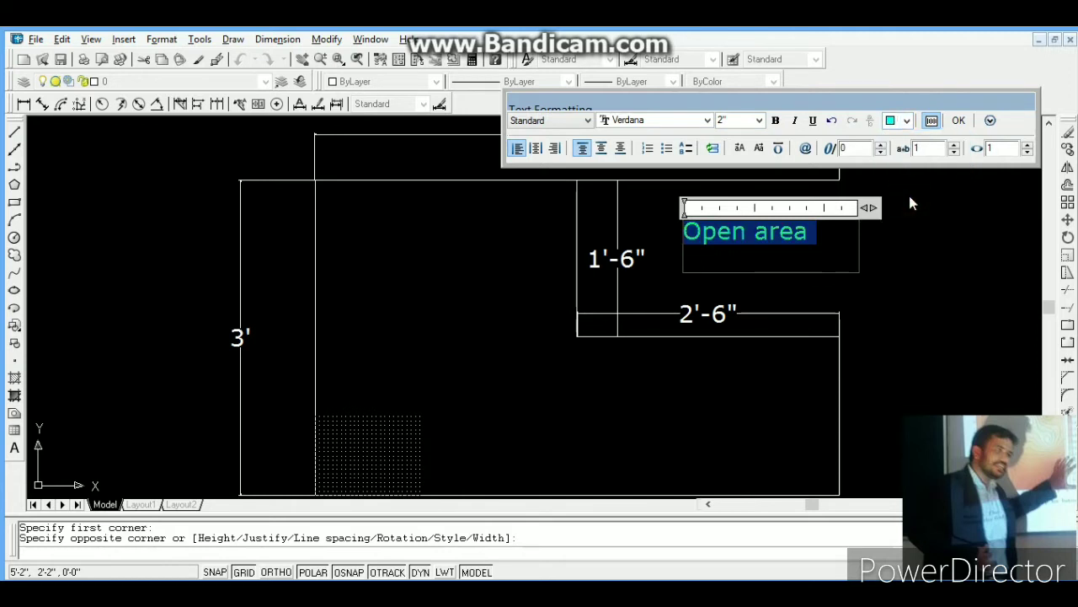
pyautogui.click(774, 248)
pyautogui.press('BackSpace')
pyautogui.write('A')
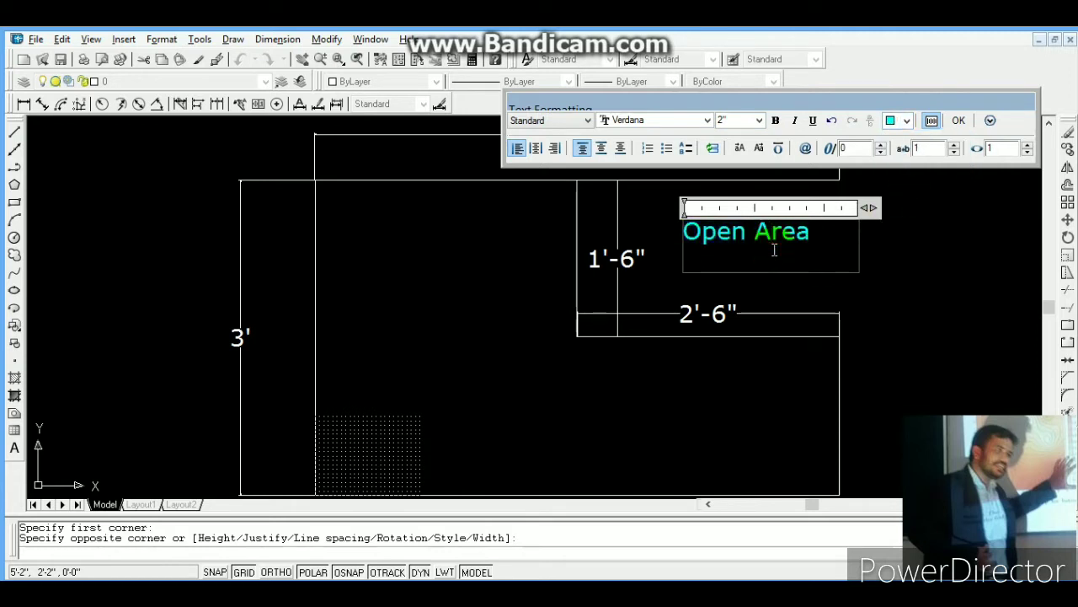
pyautogui.click(959, 123)
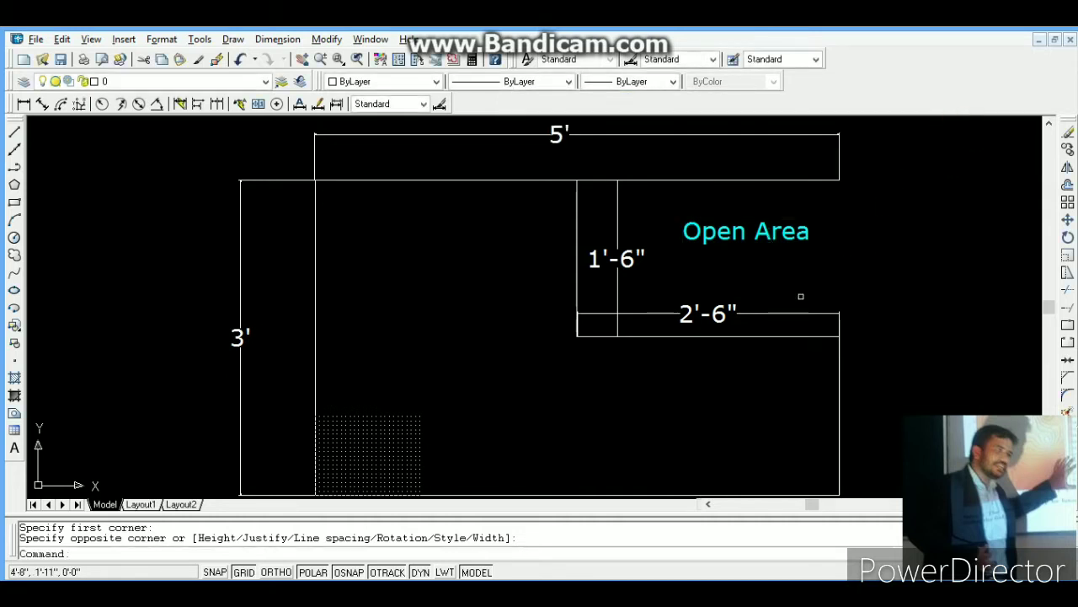
# Step: Write the heading "How to draw door?" in the empty area to the right of the rectangle, using "draw" instead of "create"
pyautogui.click(302, 63)
pyautogui.moveTo(568, 332); pyautogui.dragTo(7, 322)
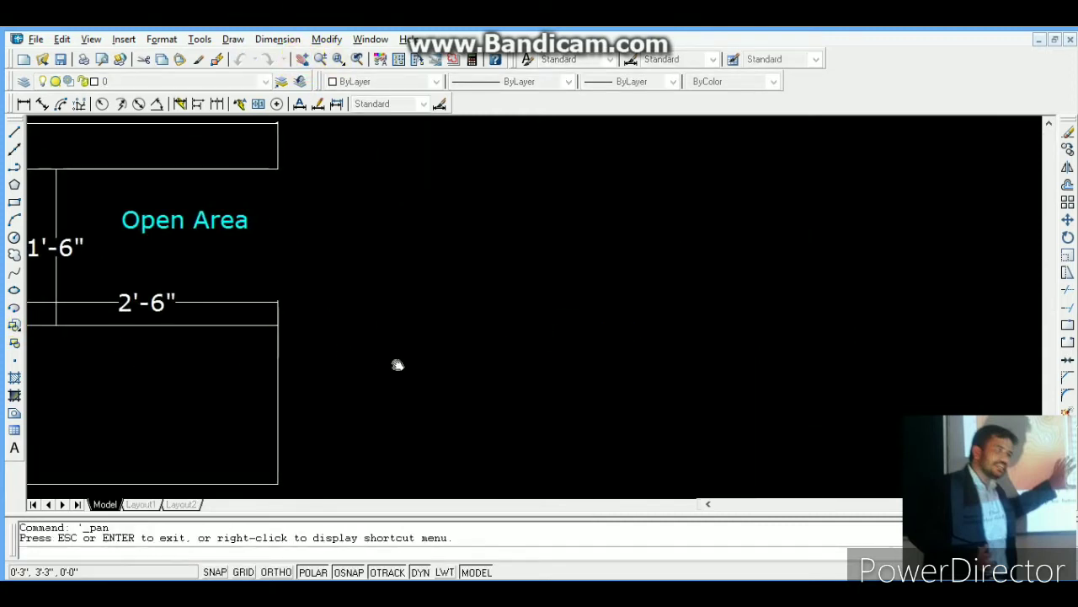
pyautogui.moveTo(397, 364); pyautogui.dragTo(55, 338)
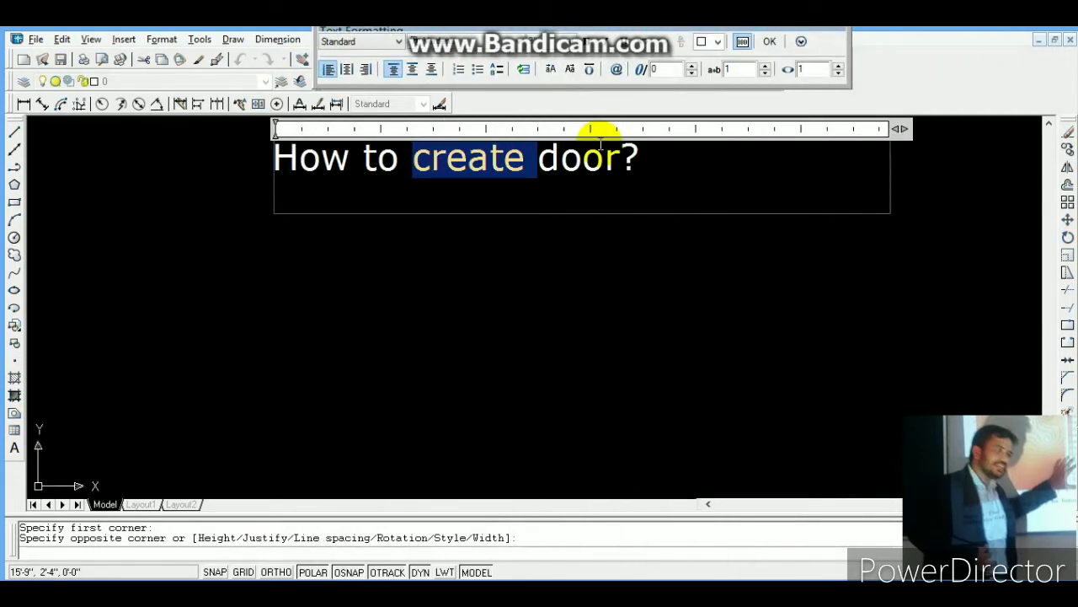
pyautogui.press('Delete')
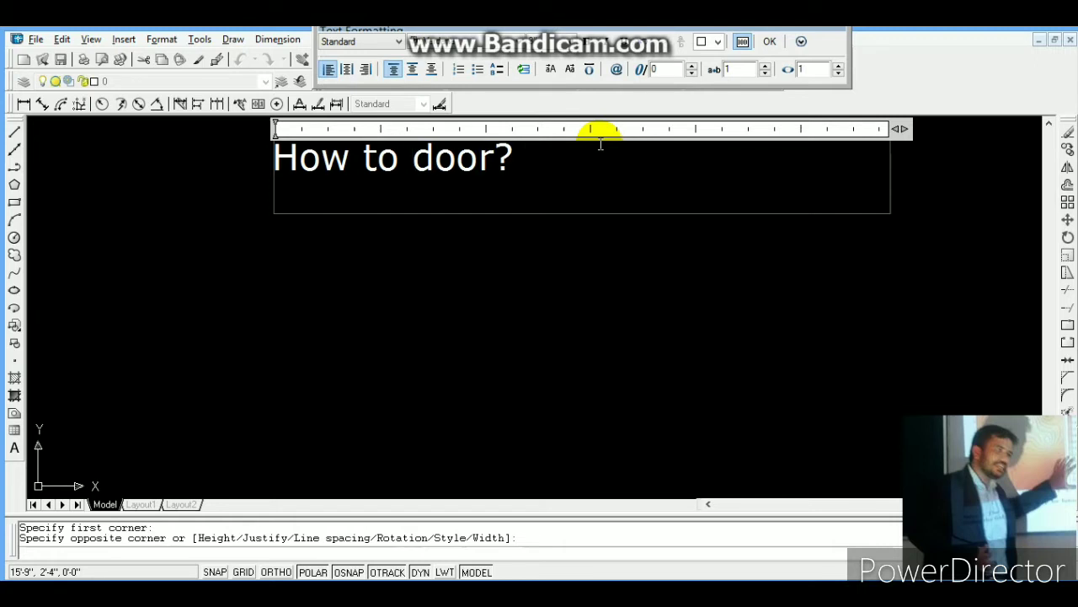
pyautogui.write('drw')
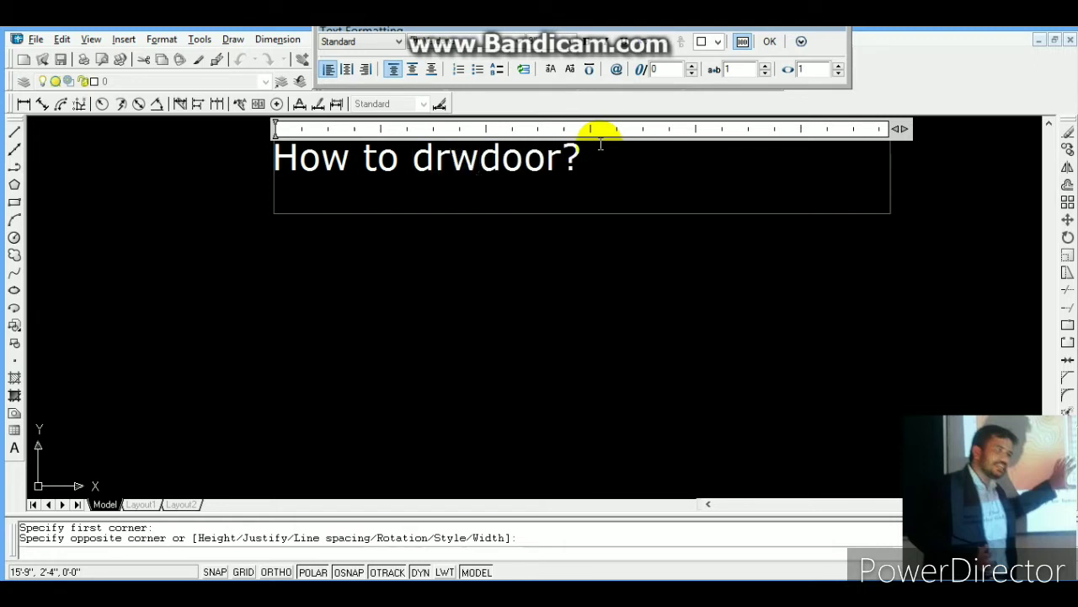
pyautogui.press('BackSpace')
pyautogui.write('aw')
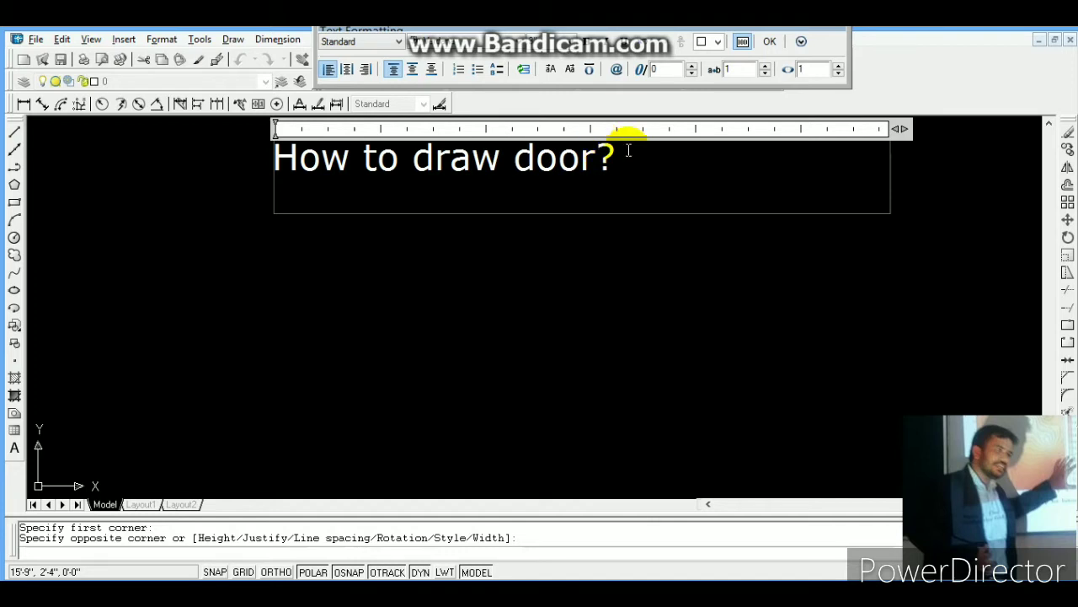
pyautogui.click(741, 260)
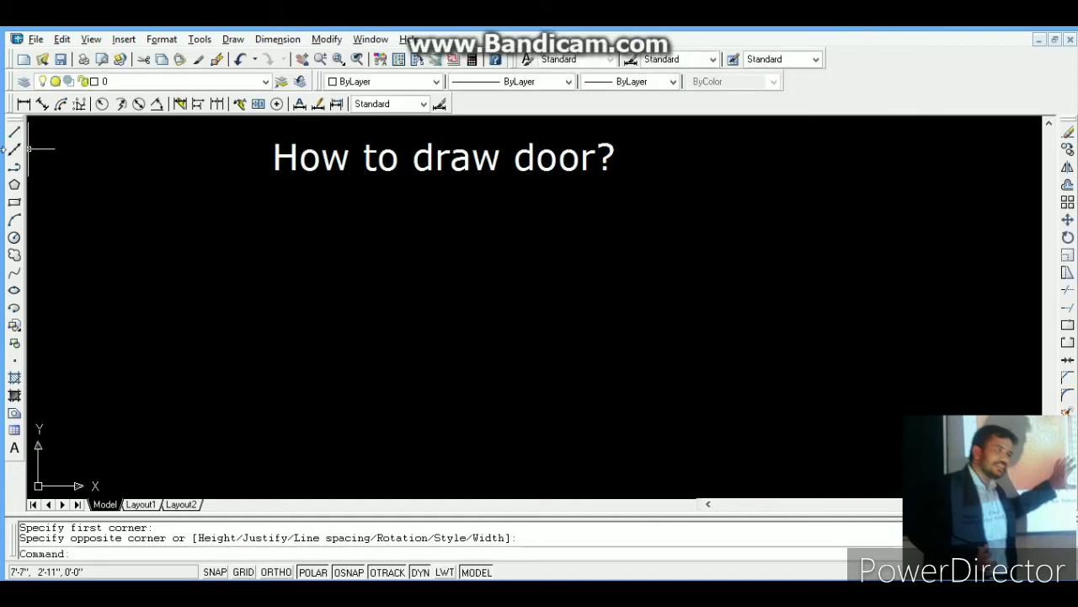
# Step: Draw a 3' vertical line at 90 degrees, starting below the "How to draw door?" heading
pyautogui.write('l')
pyautogui.press('Return')
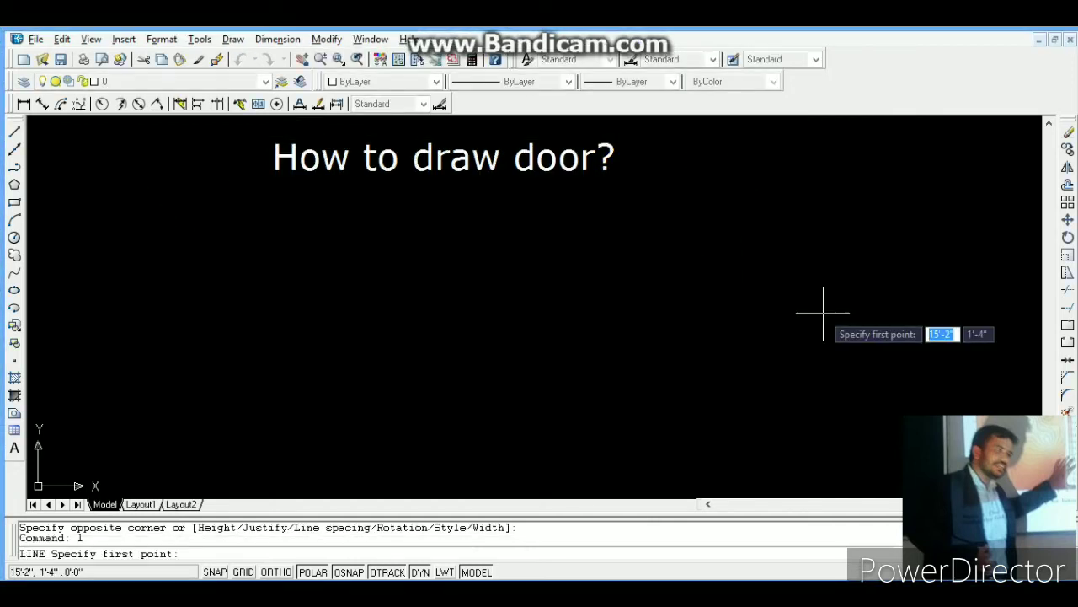
pyautogui.click(332, 404)
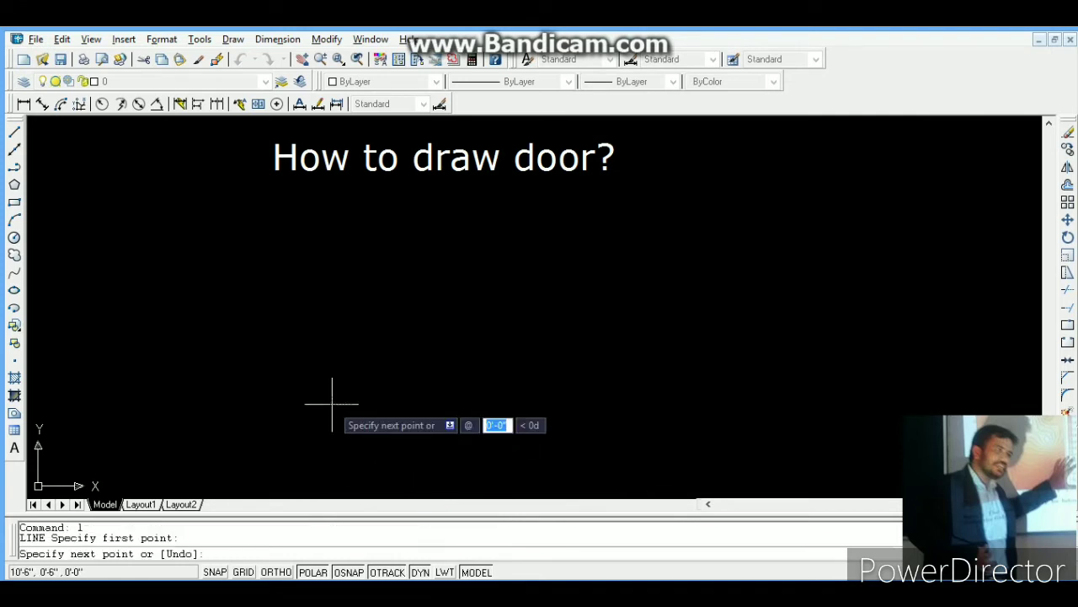
pyautogui.write('4')
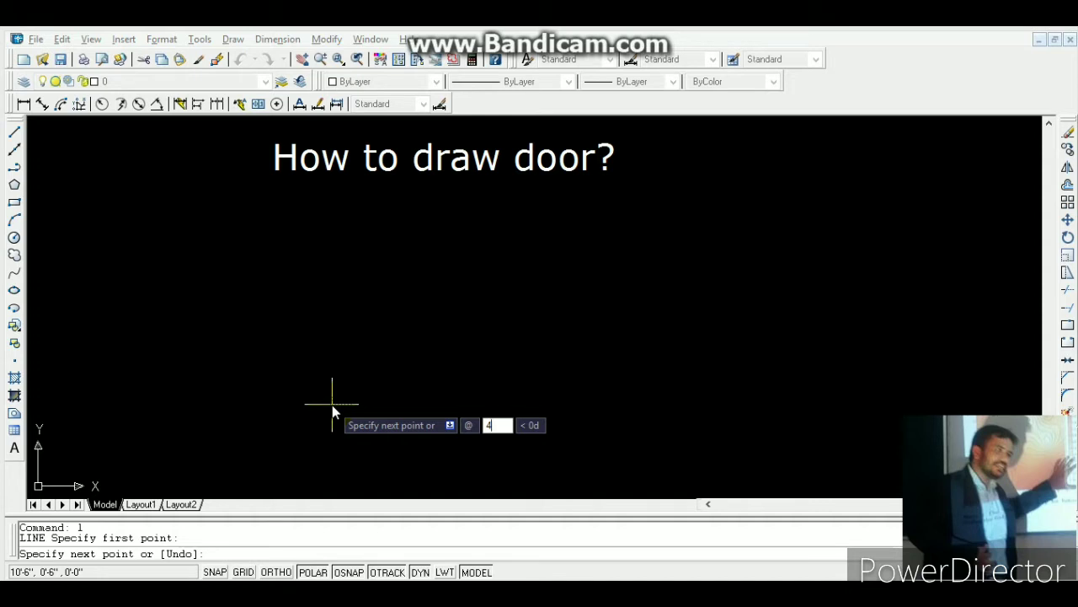
pyautogui.press('BackSpace')
pyautogui.write('3')
pyautogui.press('Tab')
pyautogui.write('90')
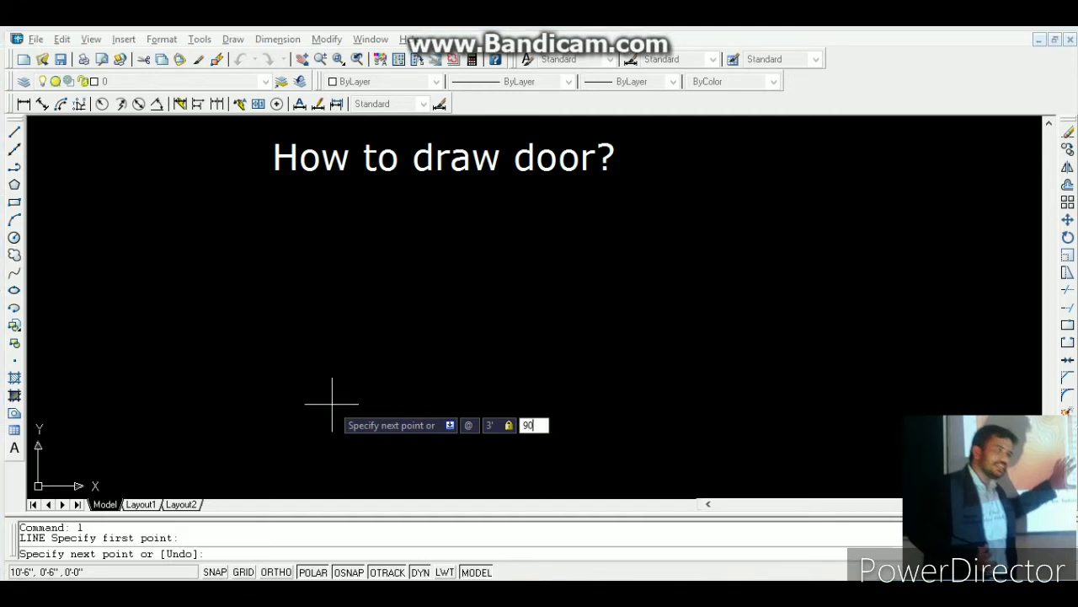
pyautogui.press('Return')
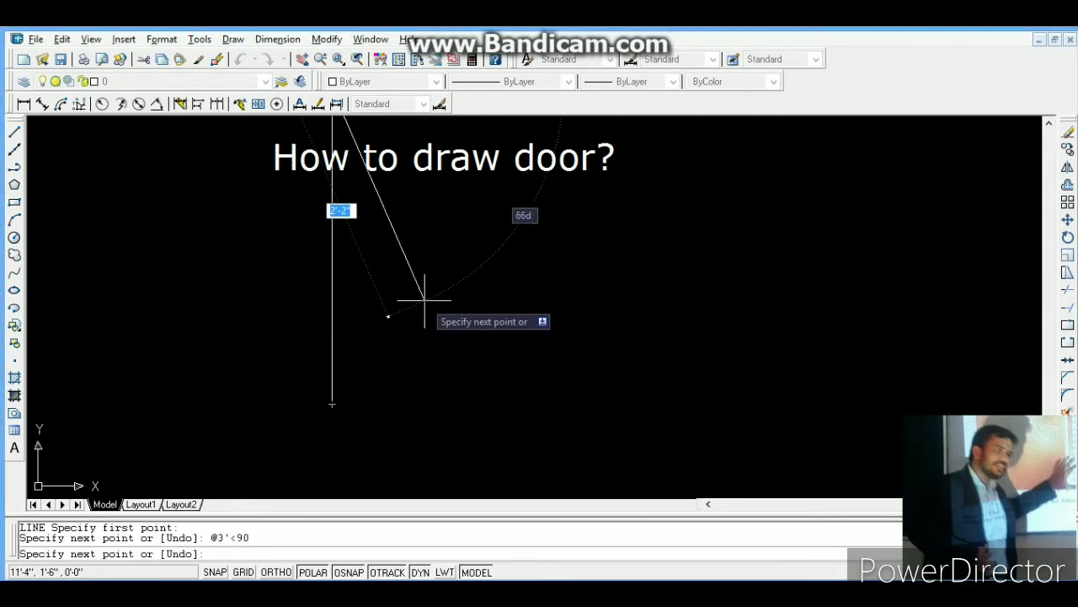
pyautogui.press('Return')
# Step: Move the "How to draw door?" heading into the empty space to the left of the vertical line
pyautogui.write('z')
pyautogui.press('Return')
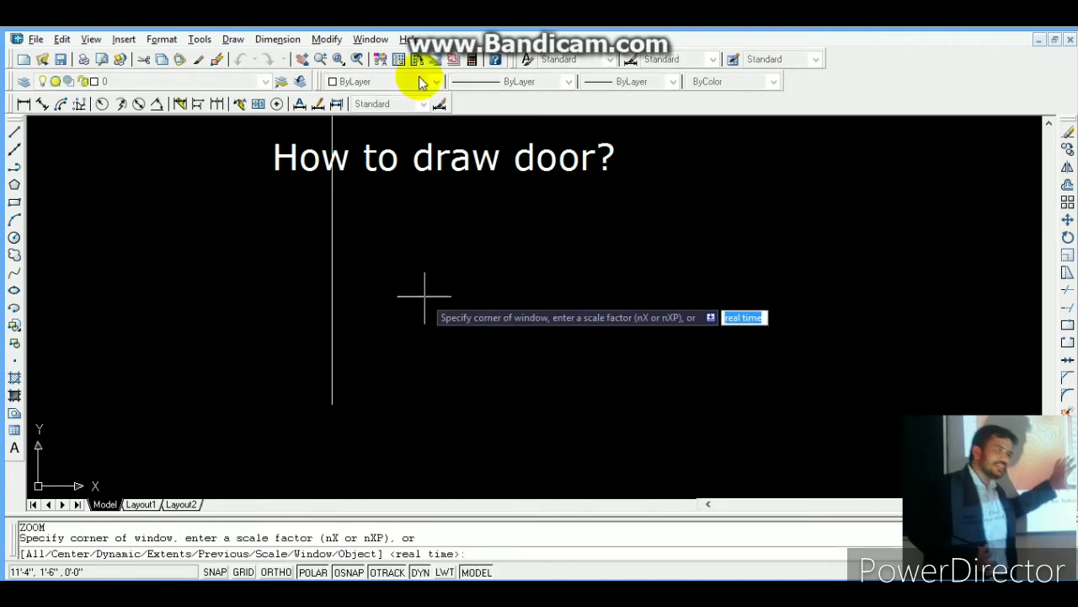
pyautogui.press('Return')
pyautogui.moveTo(519, 156); pyautogui.dragTo(470, 279)
pyautogui.press('Escape')
pyautogui.click(500, 213)
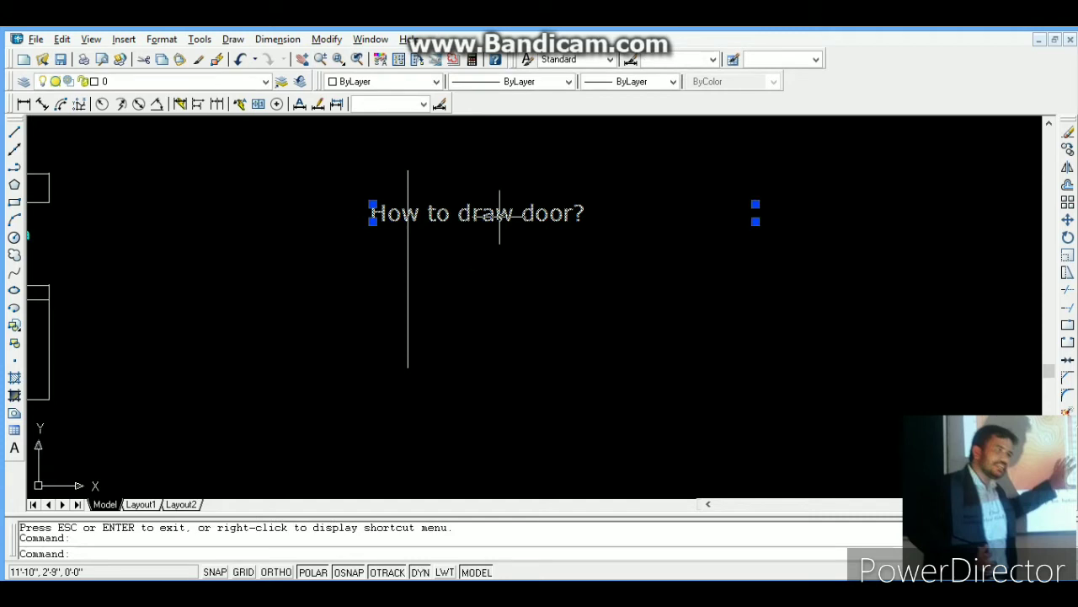
pyautogui.write('m')
pyautogui.press('Return')
pyautogui.click(500, 213)
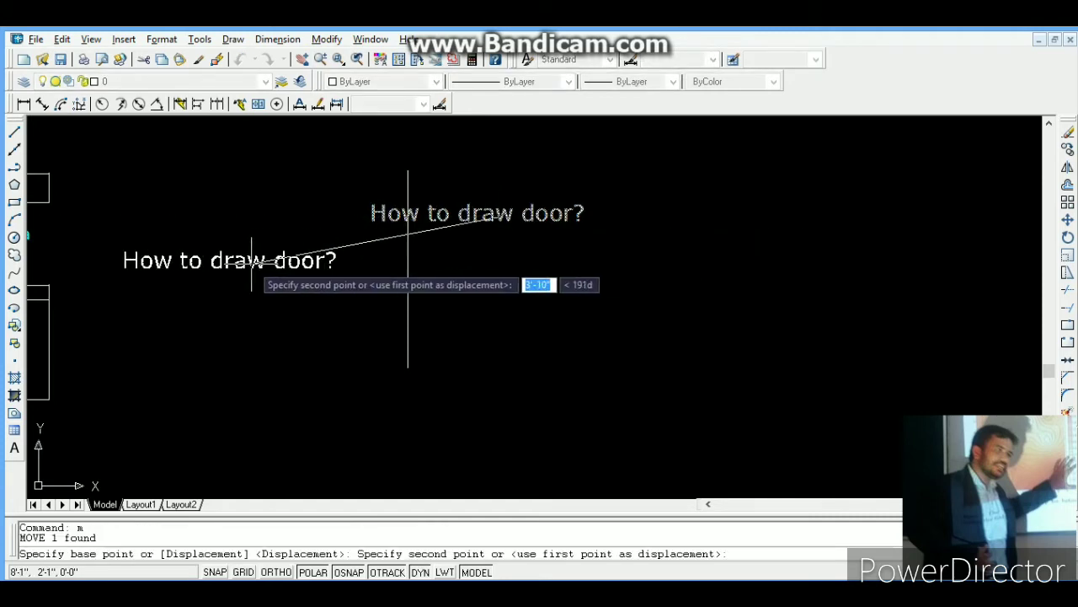
pyautogui.click(267, 261)
pyautogui.press('Escape')
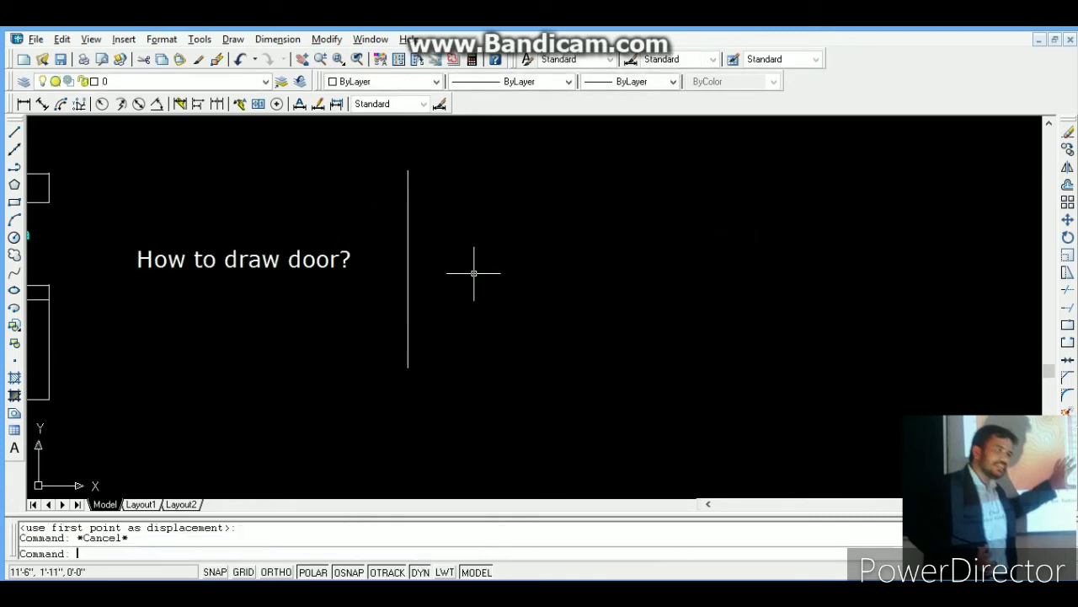
# Step: Draw a 3' horizontal line at 0 degrees, running right from the lower end of the vertical door line
pyautogui.write('l')
pyautogui.press('Return')
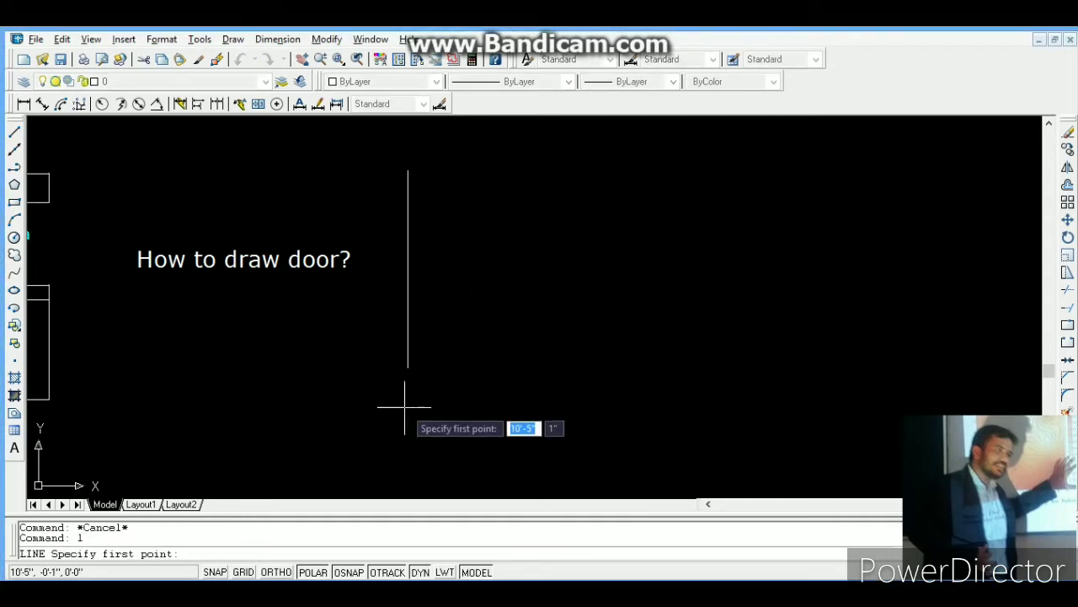
pyautogui.click(408, 368)
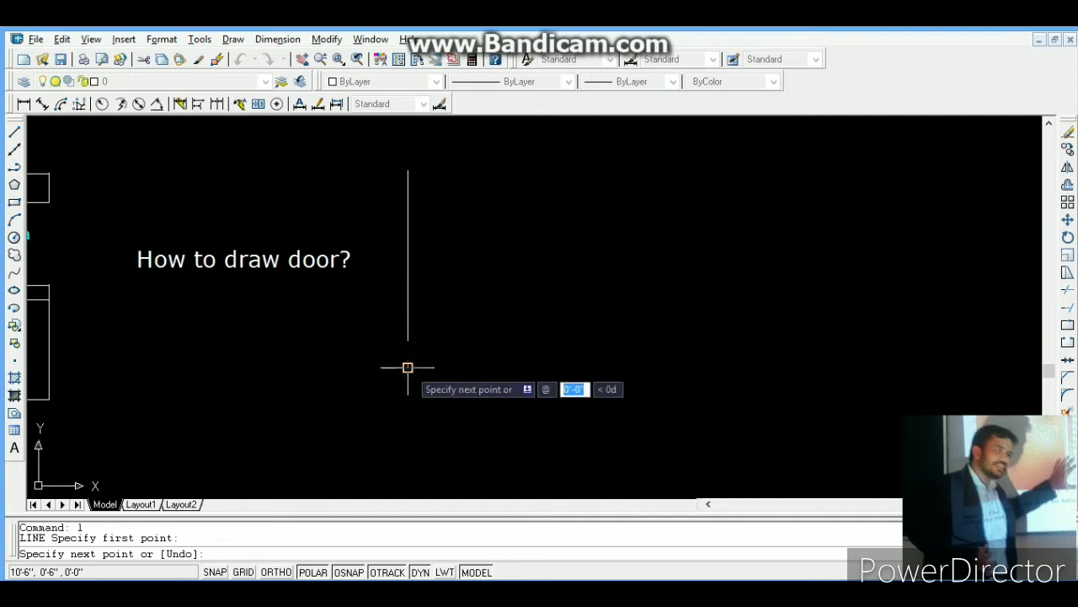
pyautogui.write('3')
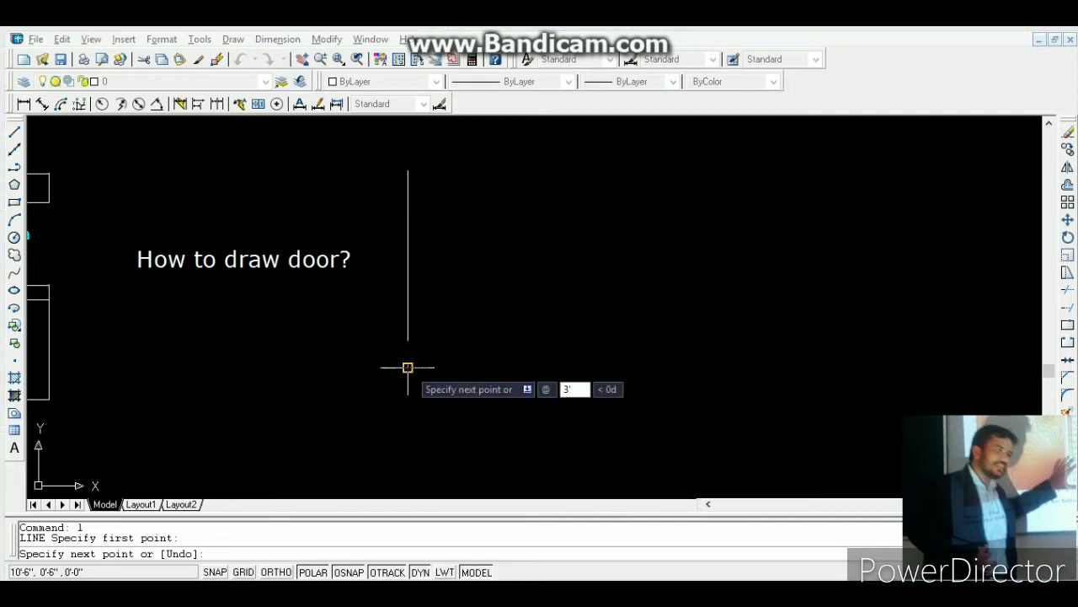
pyautogui.press('Tab')
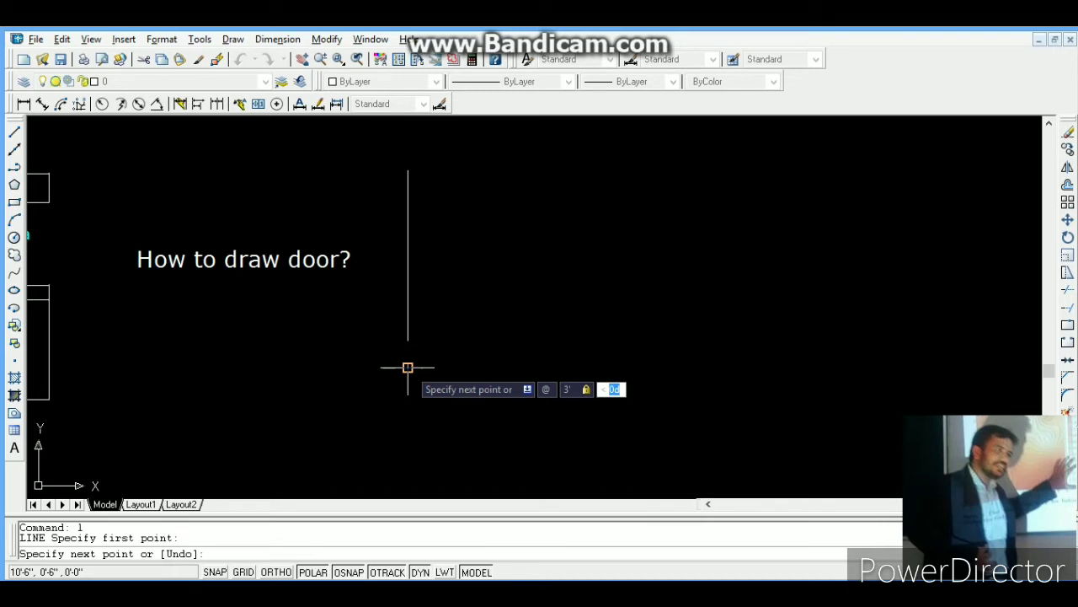
pyautogui.write('0')
pyautogui.press('Return')
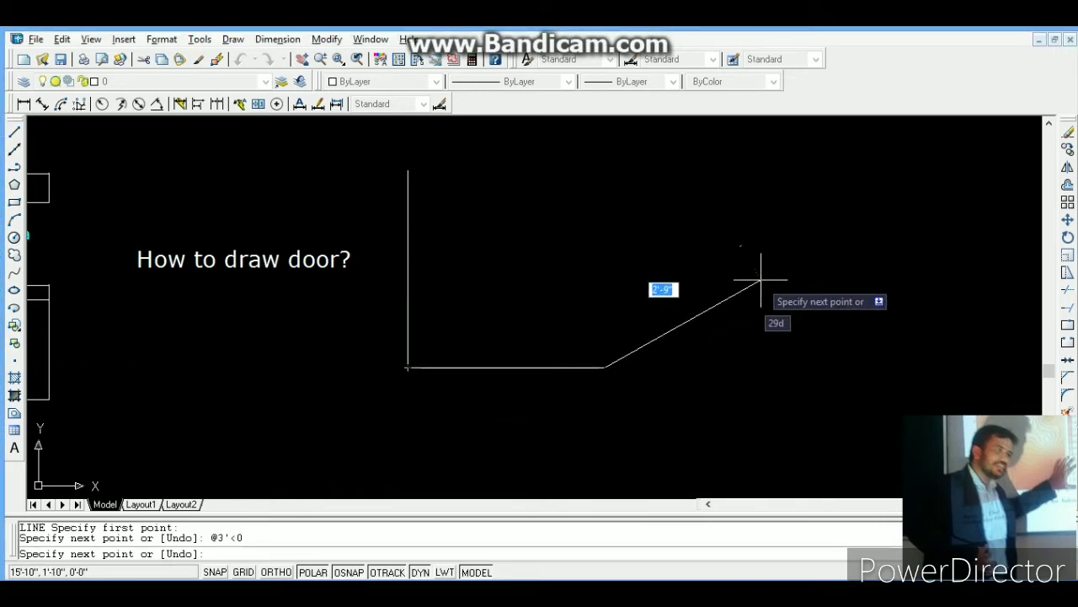
pyautogui.press('Escape')
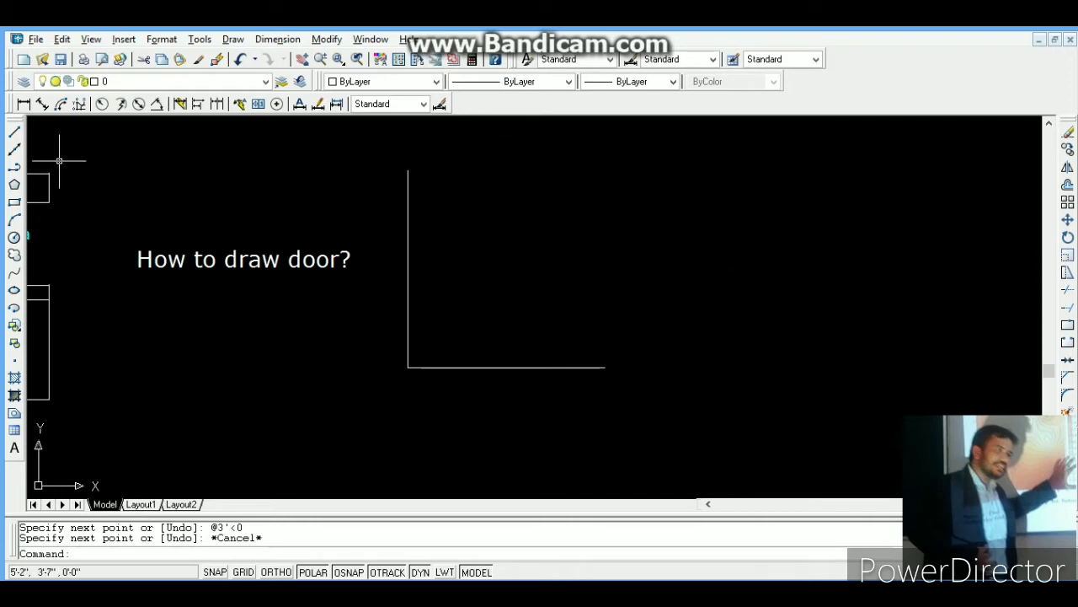
# Step: Draw the door-swing arc centred on the lines' shared corner, from the horizontal line's free end to the vertical line's upper end
pyautogui.write('arc')
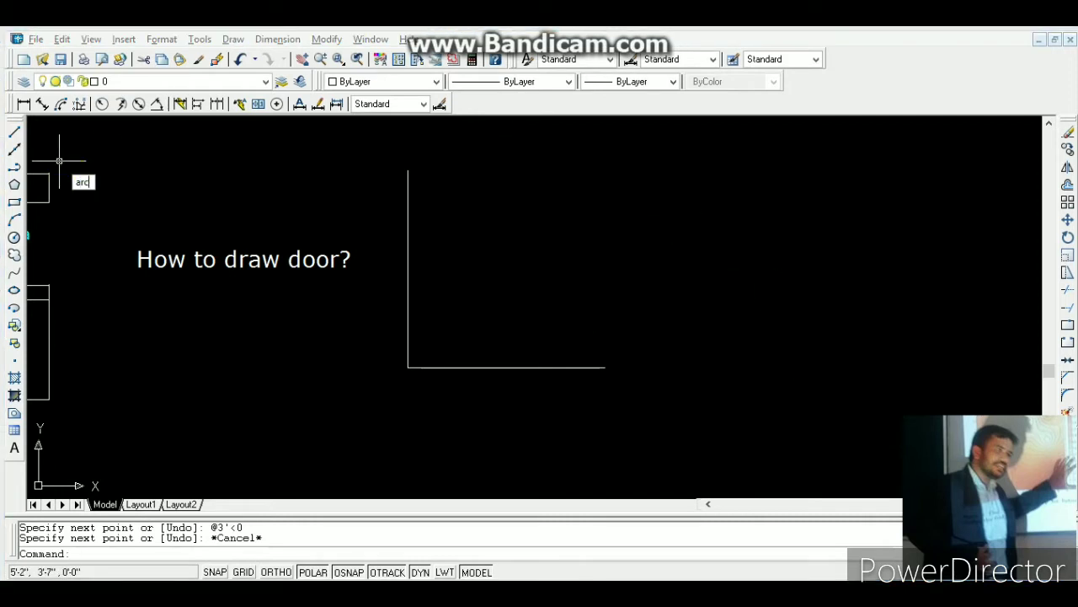
pyautogui.press('Return')
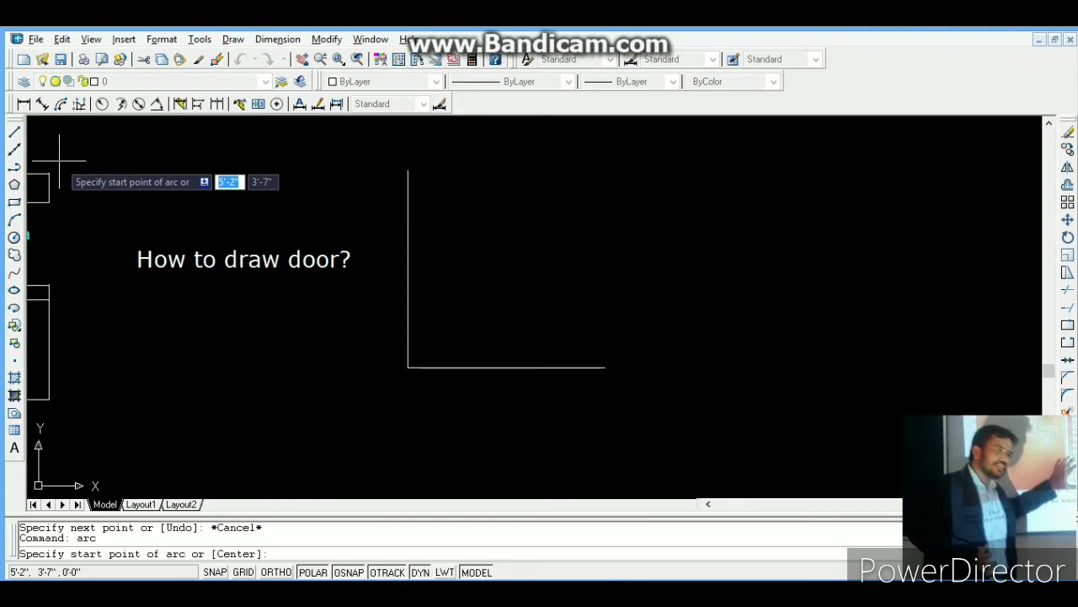
pyautogui.write('c')
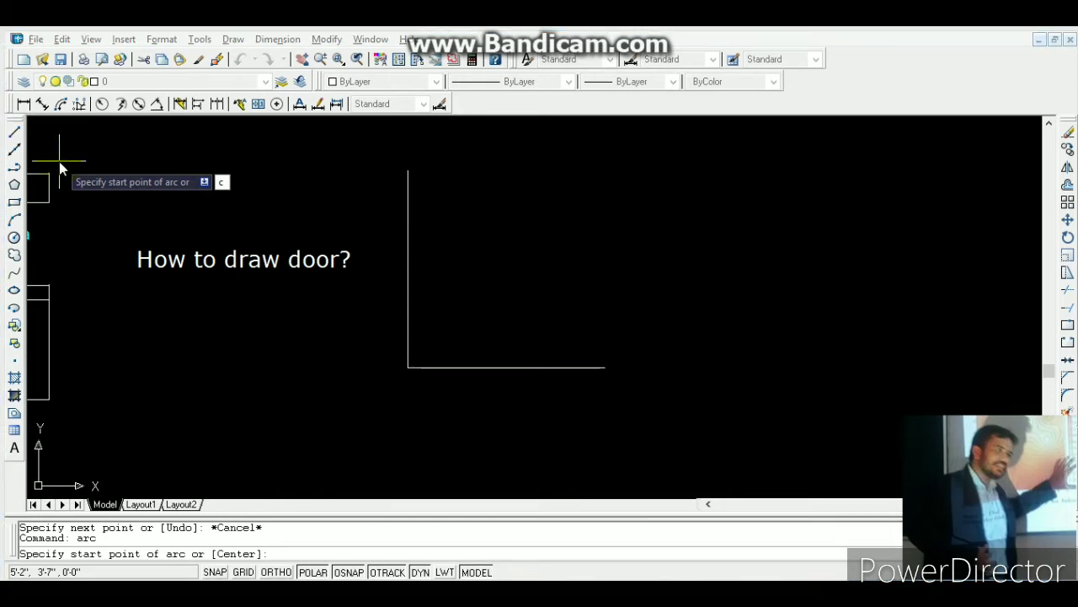
pyautogui.press('Return')
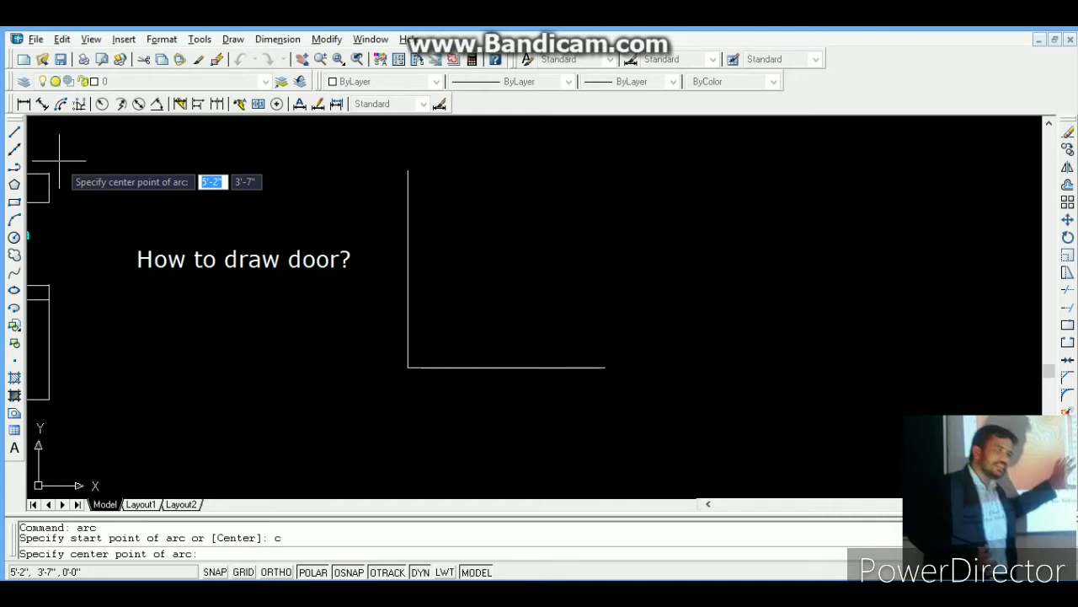
pyautogui.click(409, 367)
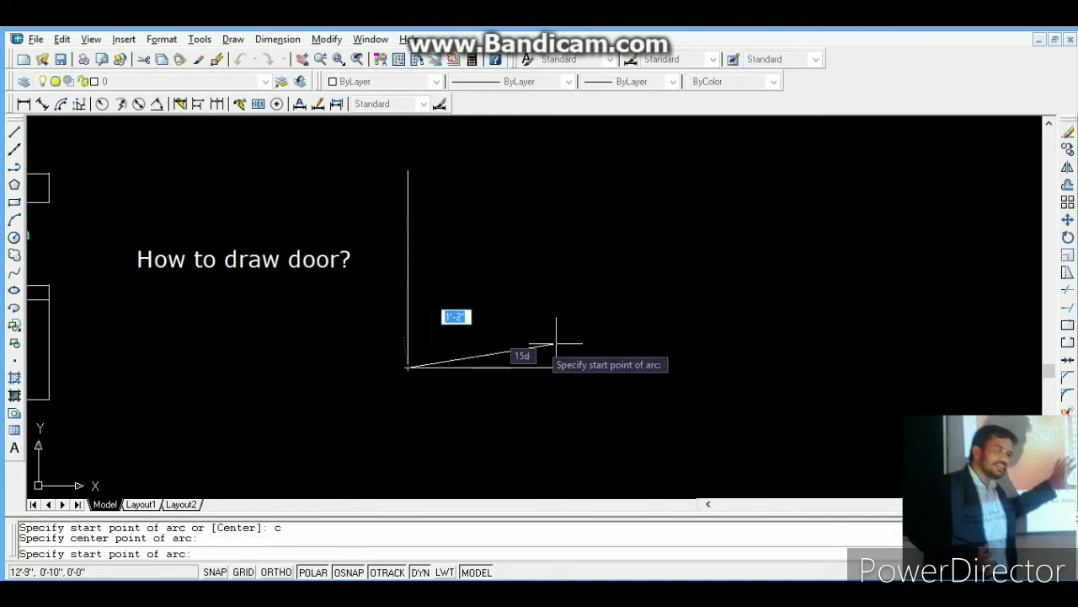
pyautogui.click(604, 368)
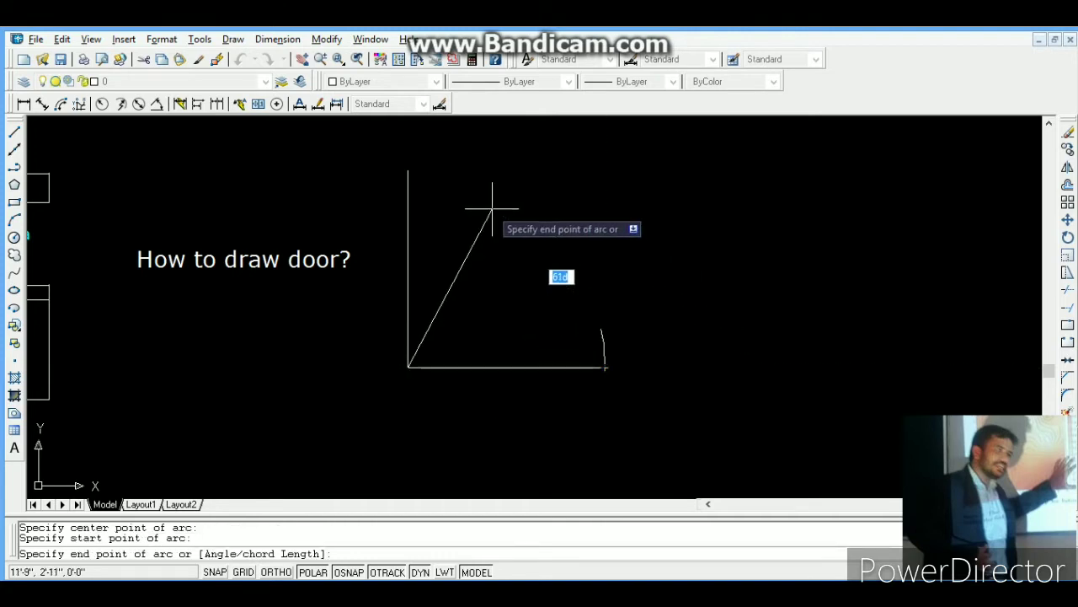
pyautogui.click(407, 170)
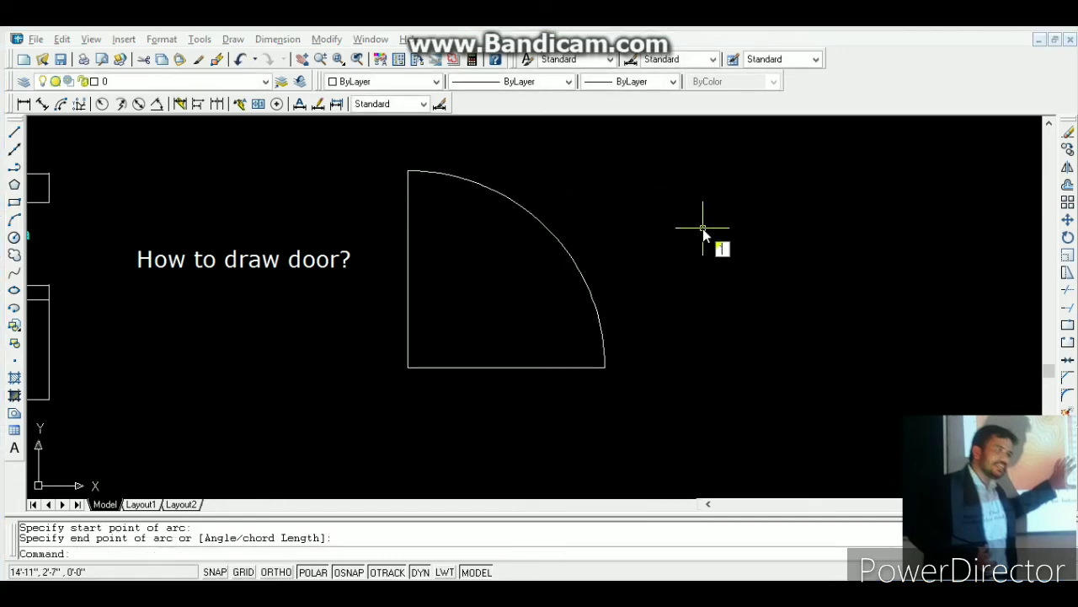
pyautogui.press('Escape')
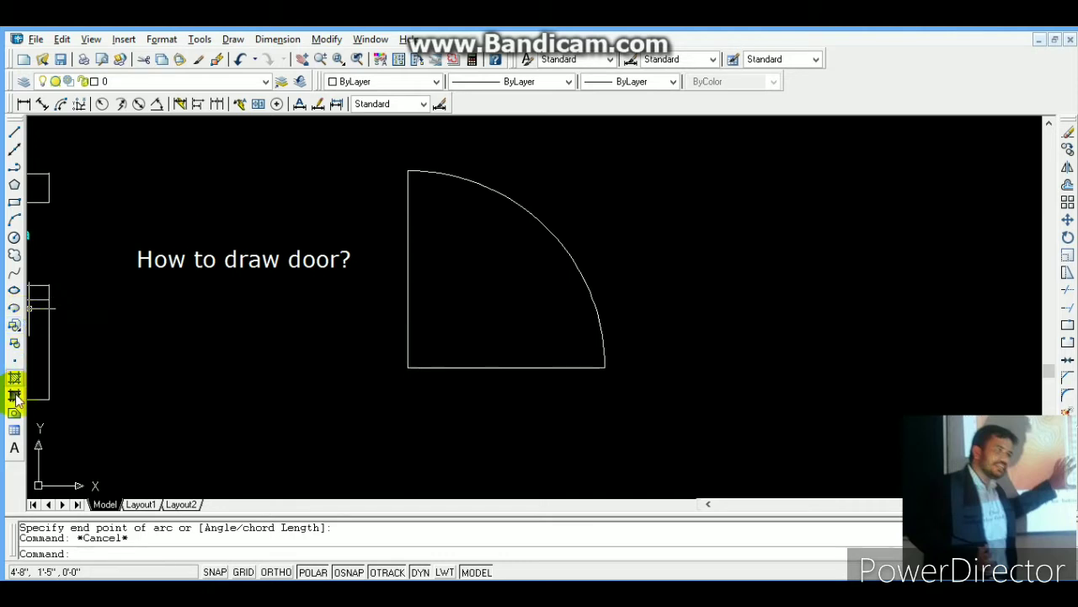
# Step: Add the multiline text "D" with a 3" height just below the midpoint of the door's horizontal line
pyautogui.click(15, 448)
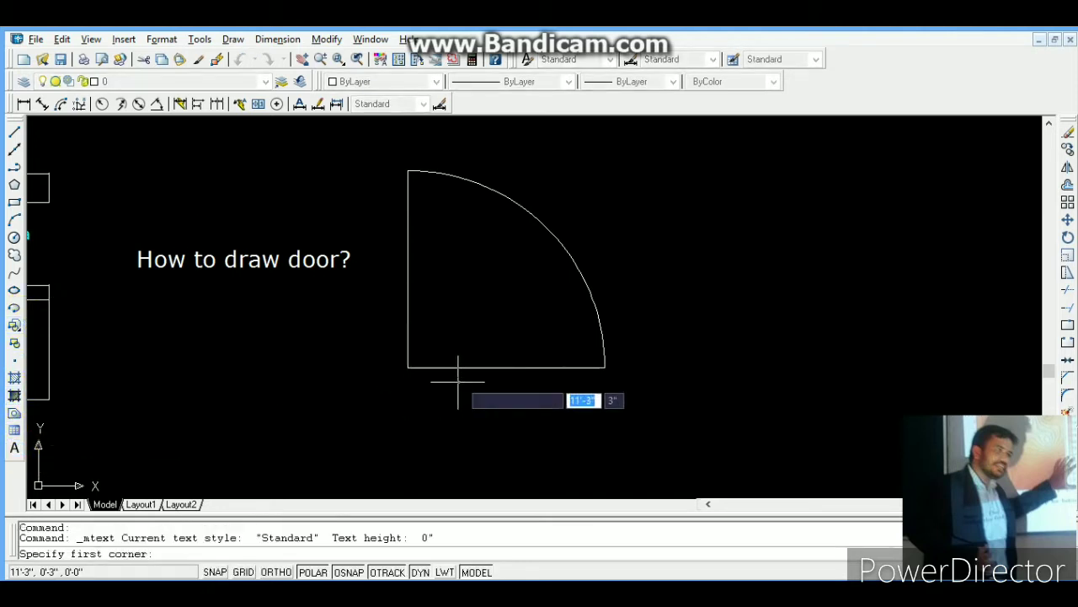
pyautogui.click(506, 368)
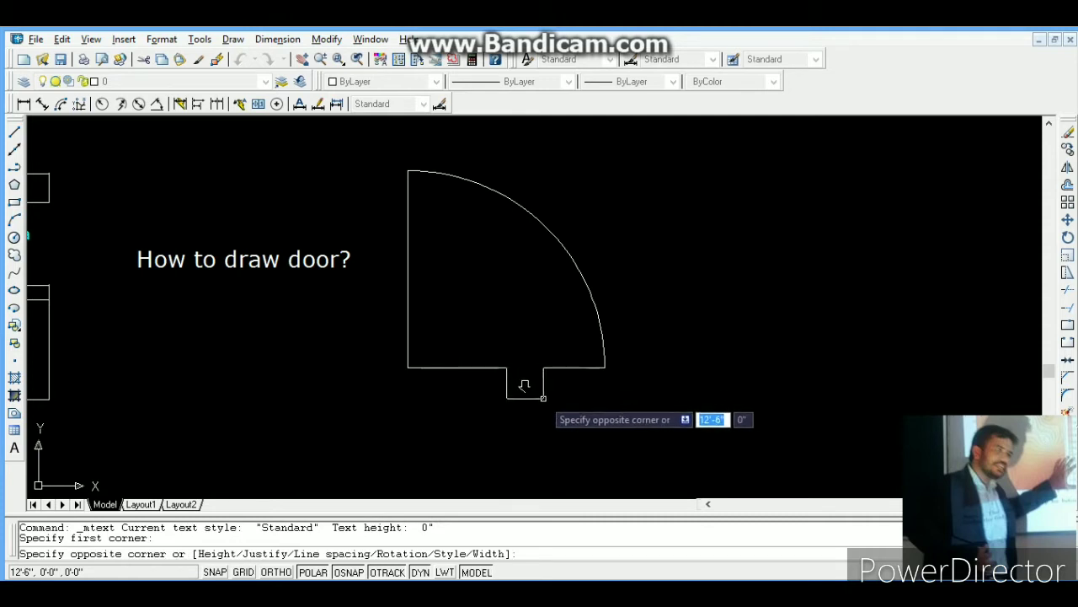
pyautogui.click(564, 401)
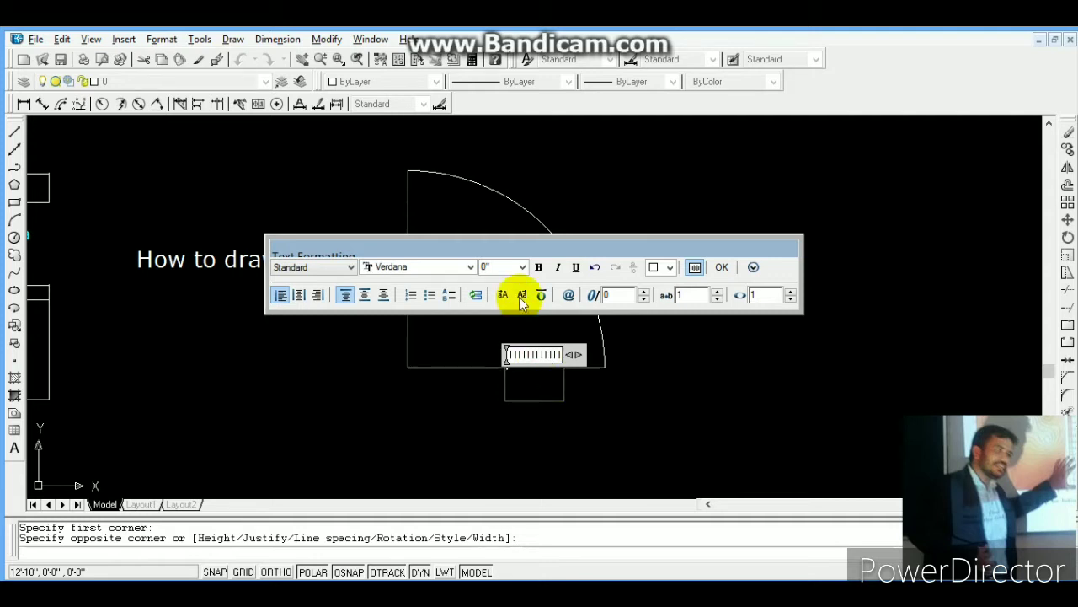
pyautogui.click(493, 267)
pyautogui.write('3')
pyautogui.press('Return')
pyautogui.write('D')
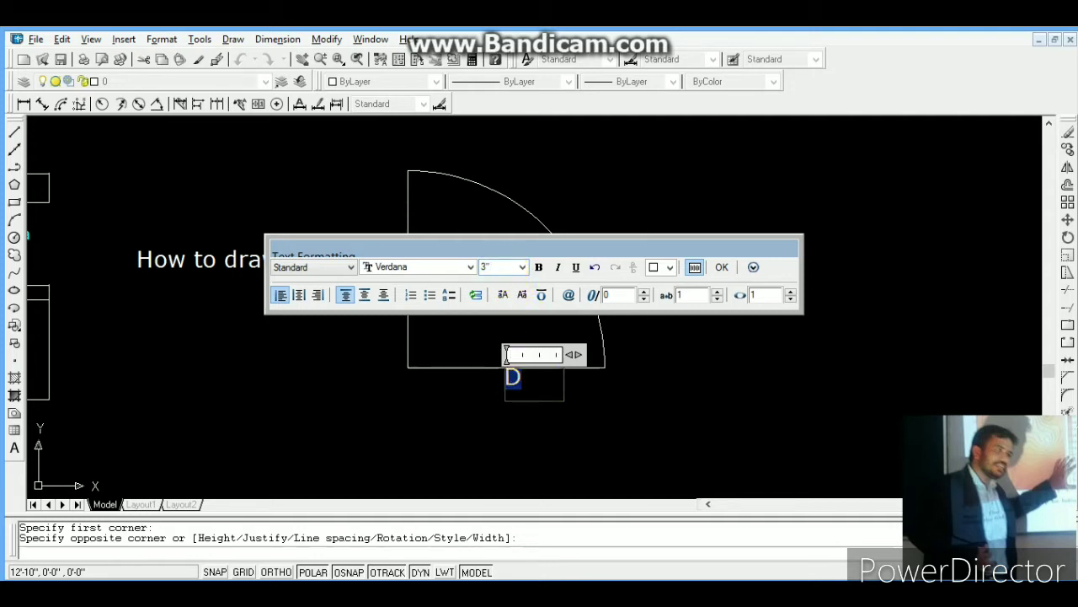
pyautogui.click(722, 267)
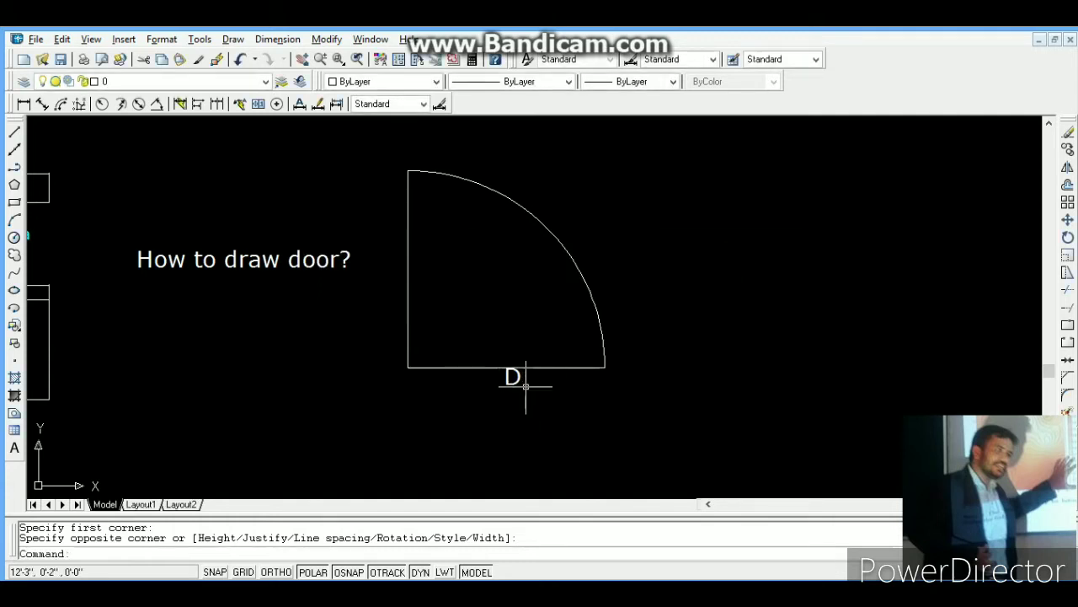
# Step: Move the "D" label slightly down and to the left, clear of the door's horizontal line
pyautogui.click(517, 383)
pyautogui.write('m')
pyautogui.press('Return')
pyautogui.click(513, 375)
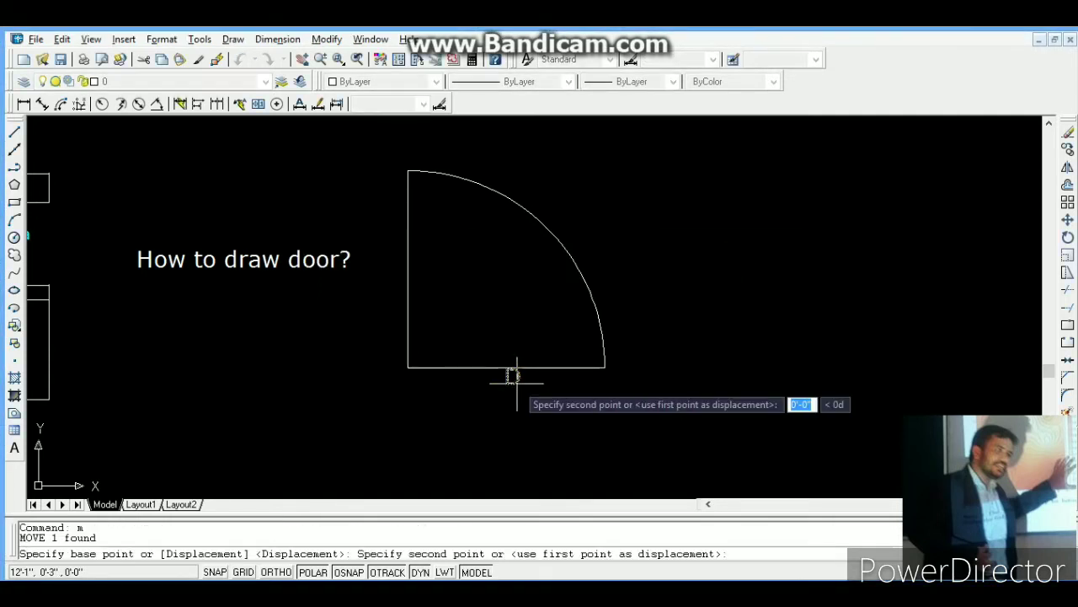
pyautogui.click(498, 384)
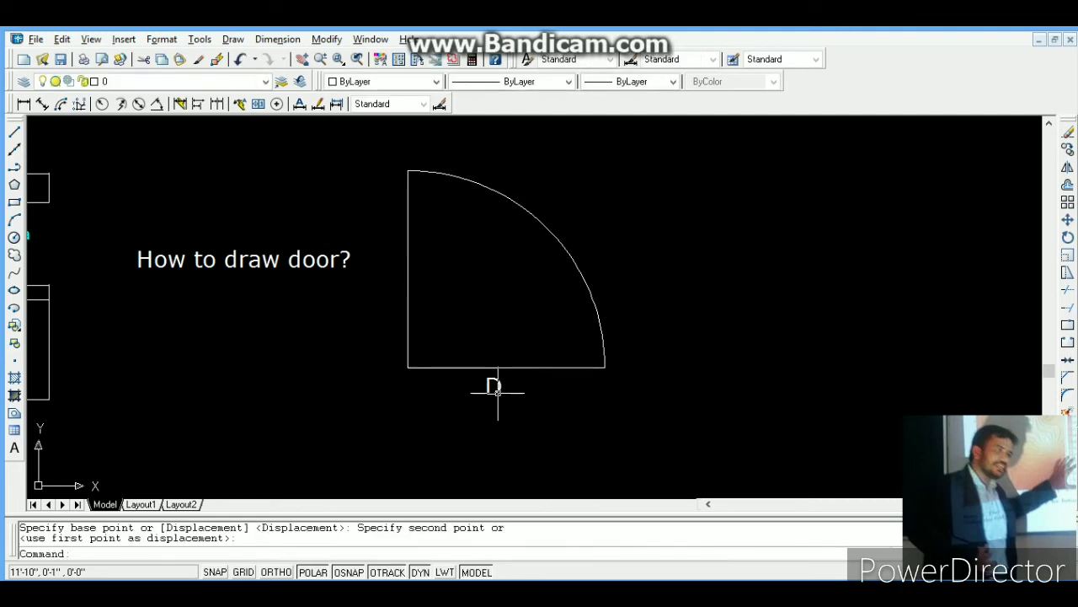
pyautogui.press('Escape')
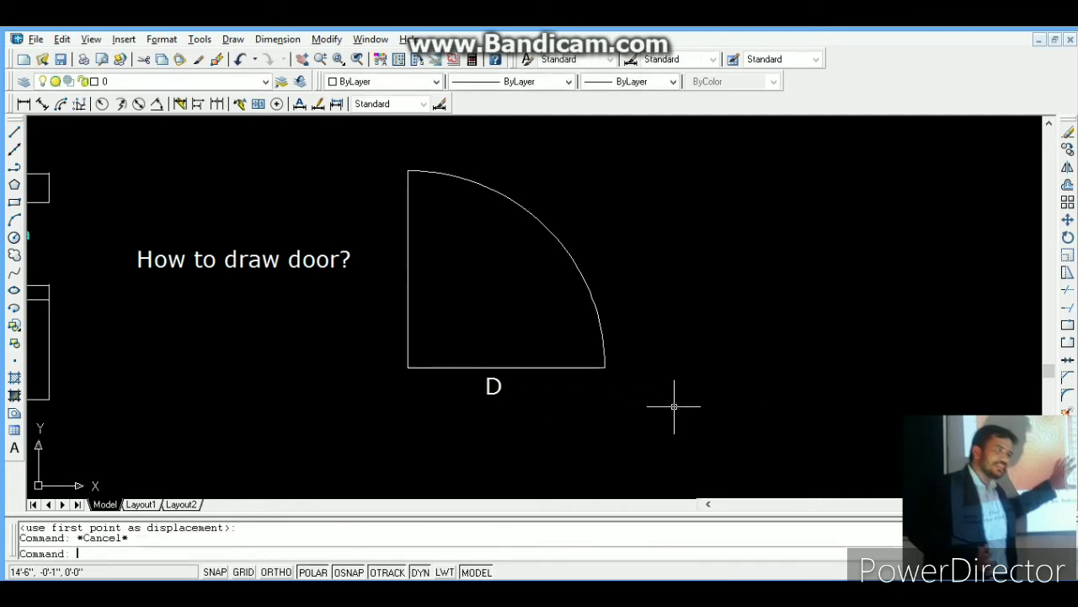
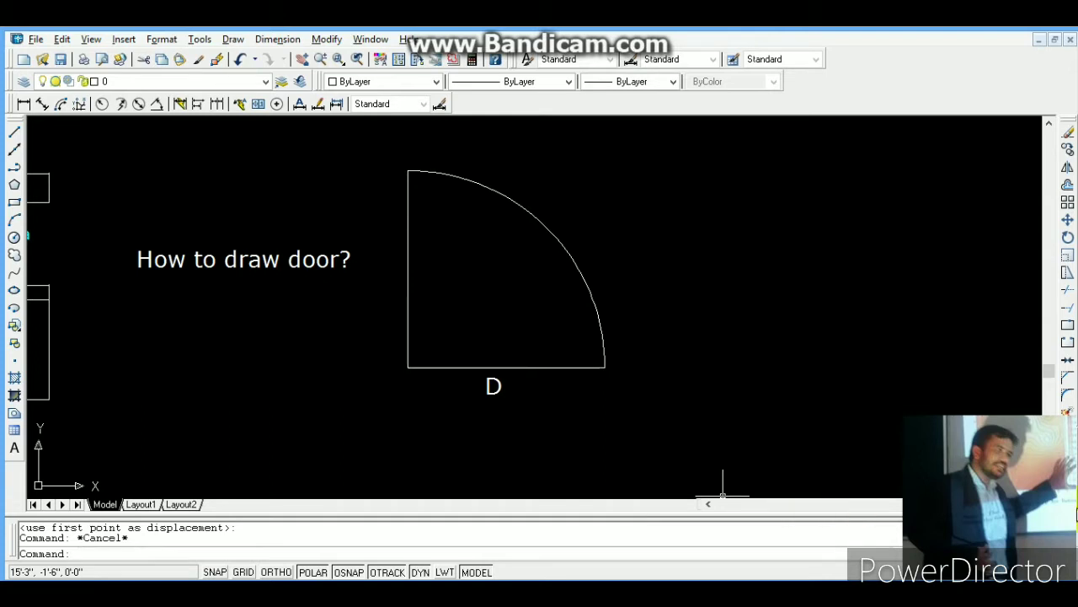
# Step: Draw a rectangle 4' long and 4' wide in the empty space to the right of the door, using the Dimensions option
pyautogui.moveTo(960, 504); pyautogui.dragTo(971, 504)
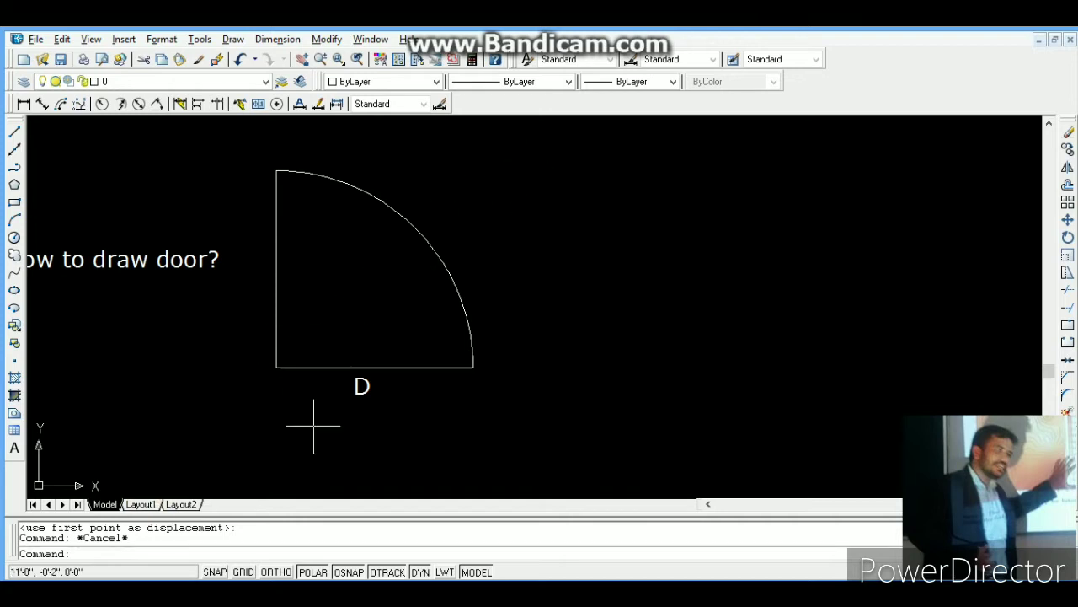
pyautogui.click(15, 133)
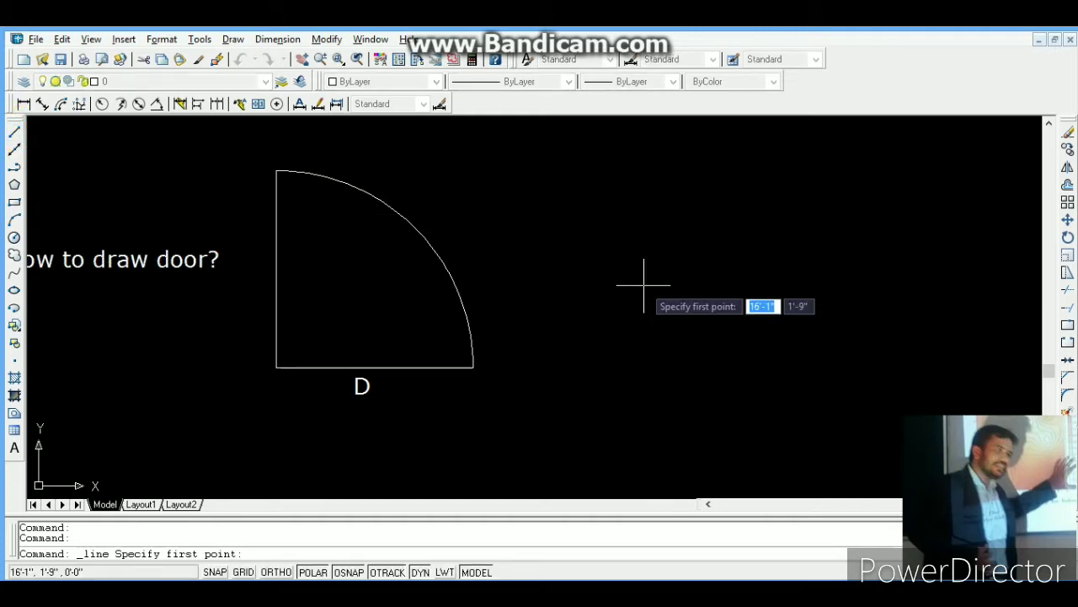
pyautogui.press('Escape')
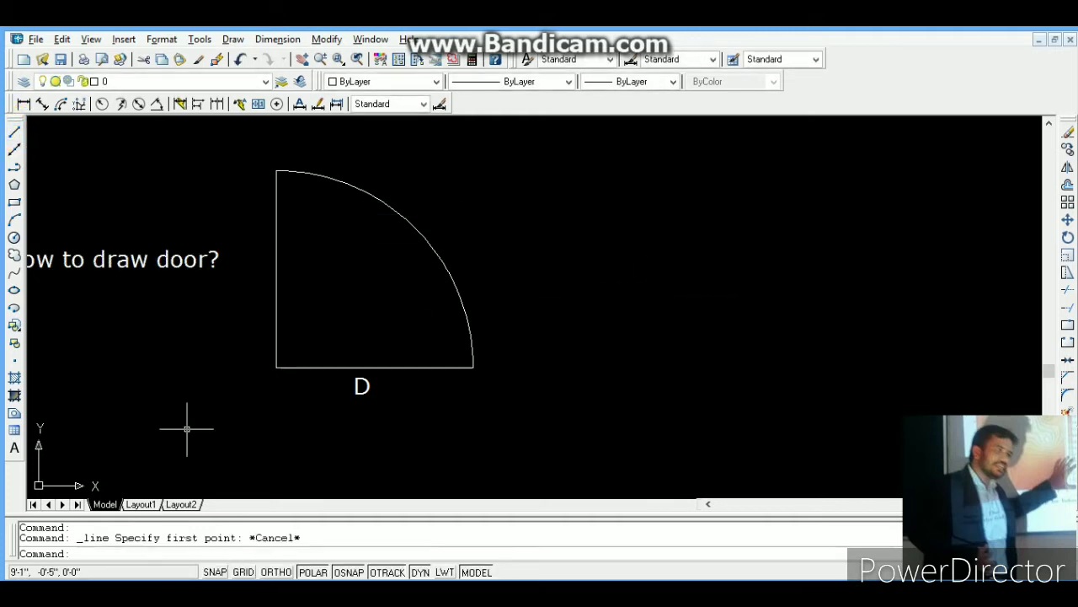
pyautogui.write('recta')
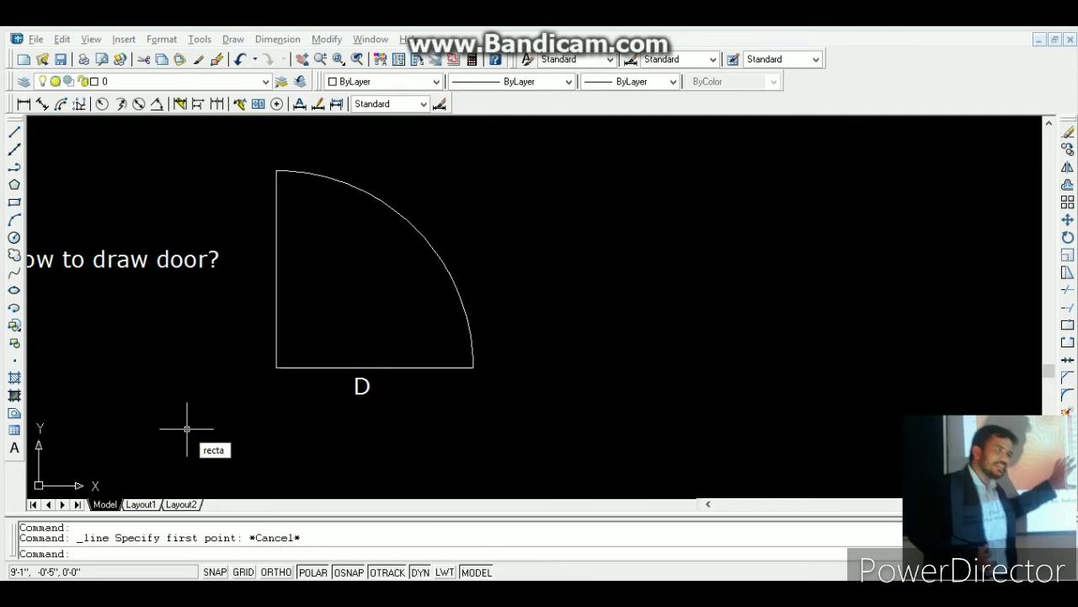
pyautogui.write('ngle')
pyautogui.press('Return')
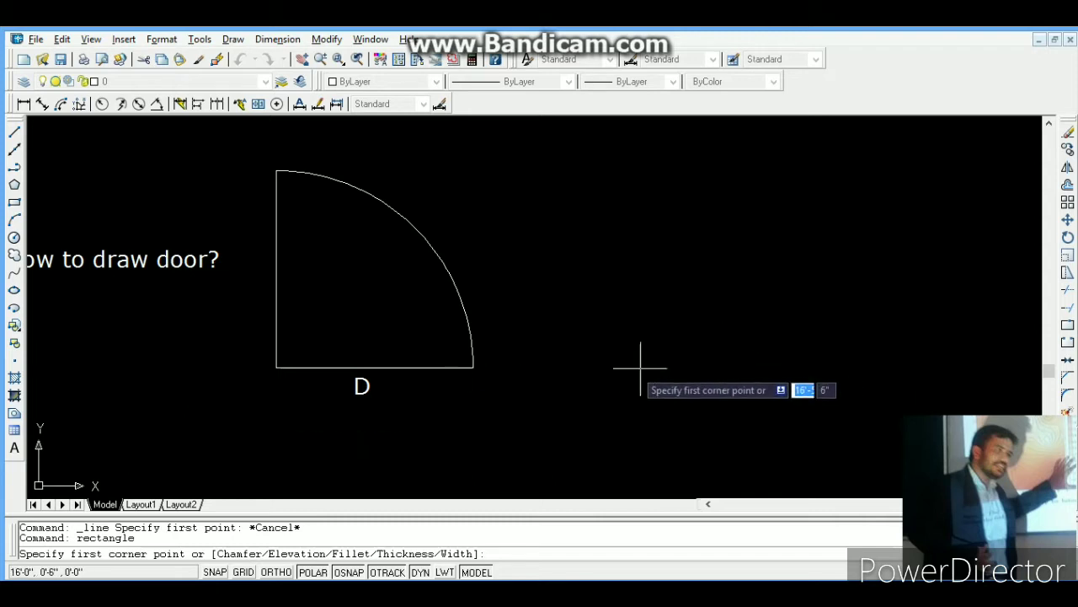
pyautogui.click(591, 360)
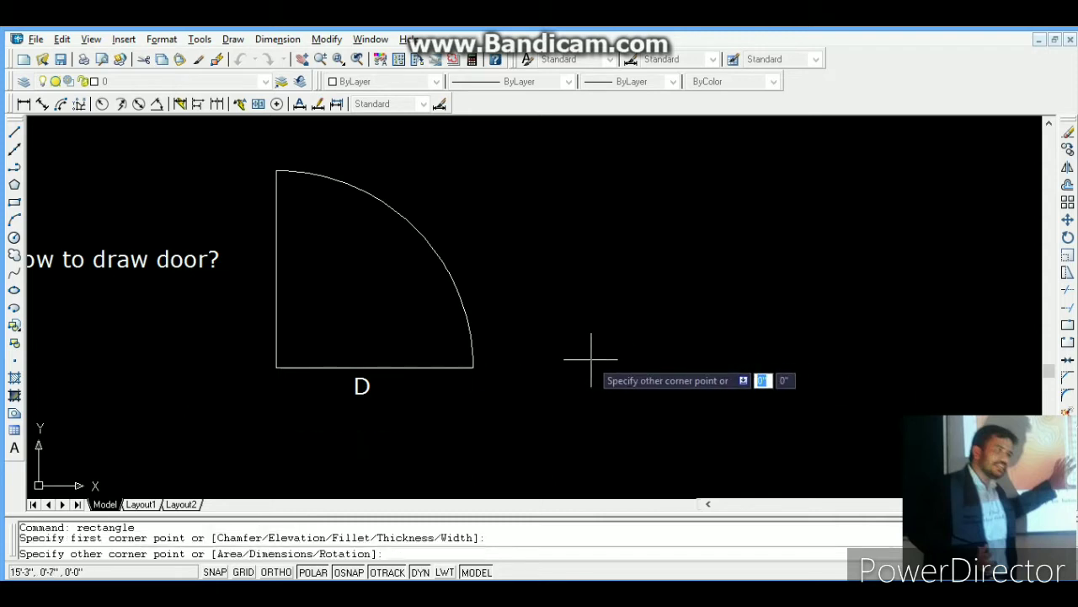
pyautogui.write('d')
pyautogui.press('Return')
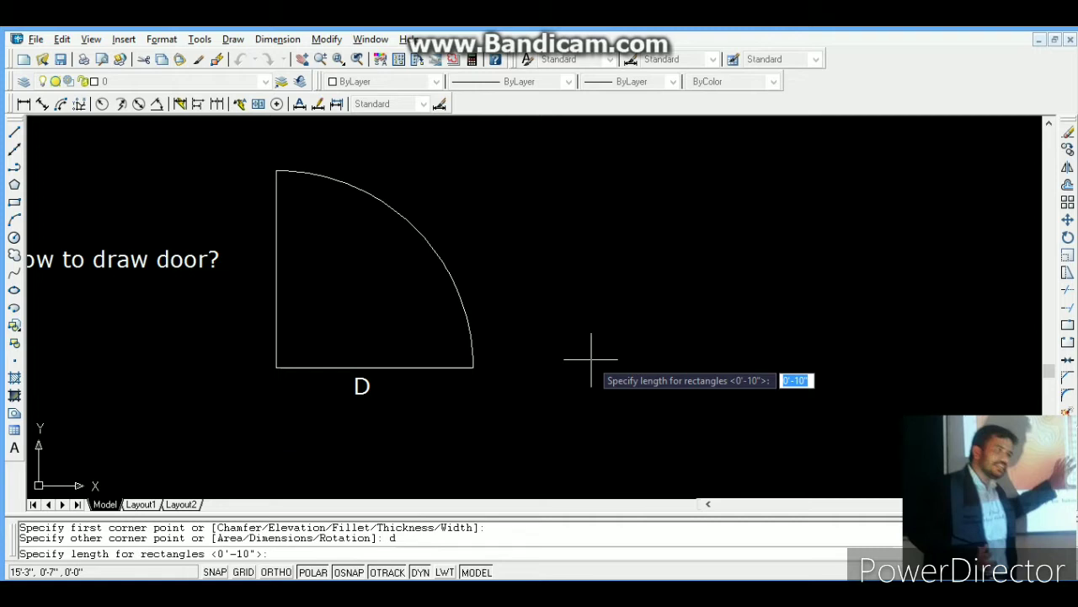
pyautogui.write('4')
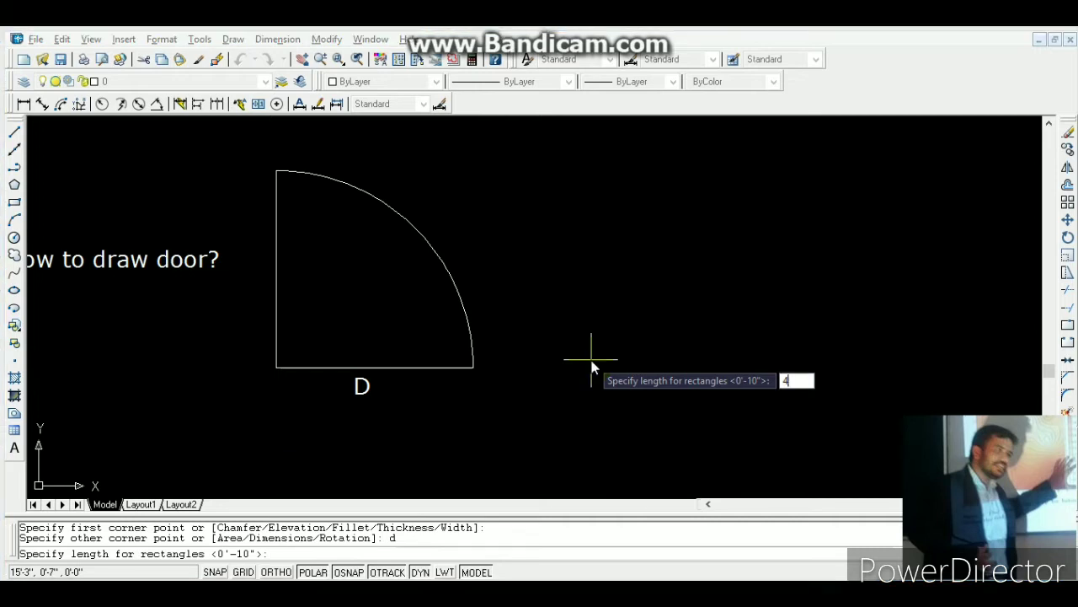
pyautogui.write("'")
pyautogui.press('Return')
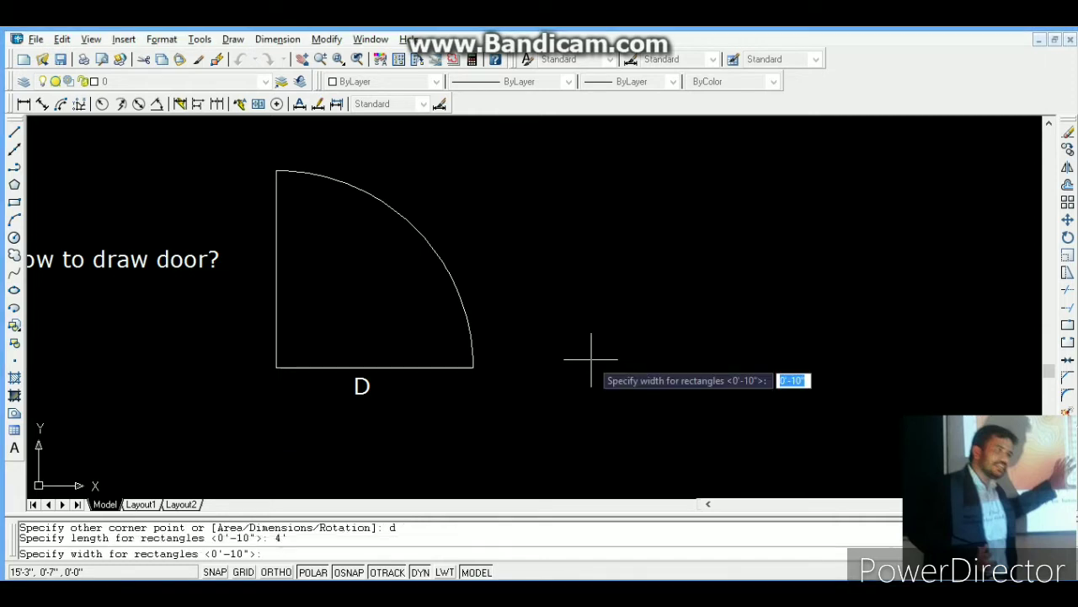
pyautogui.write('4')
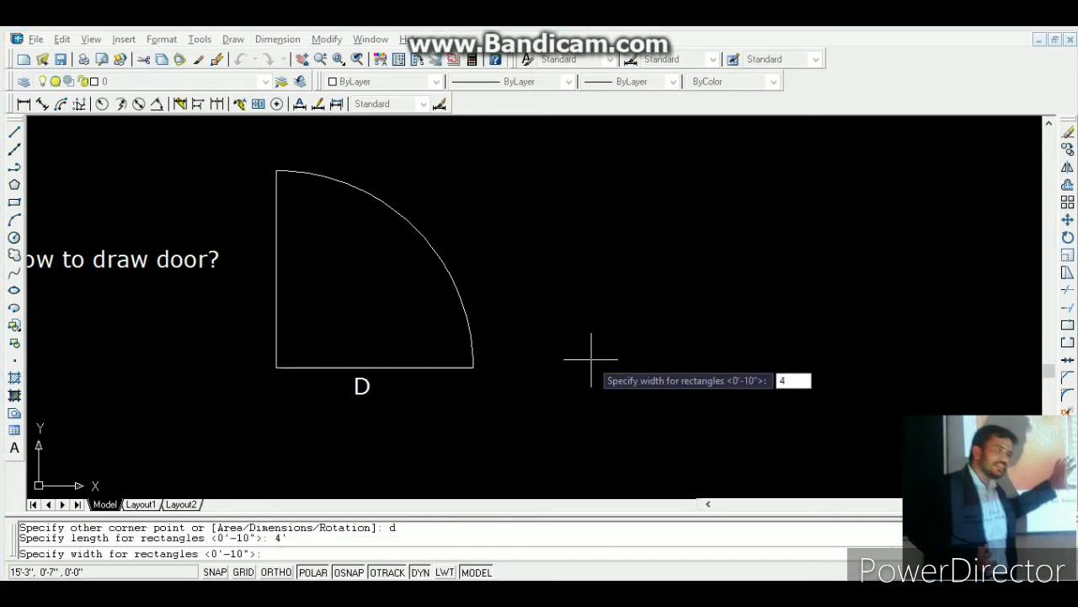
pyautogui.press('Return')
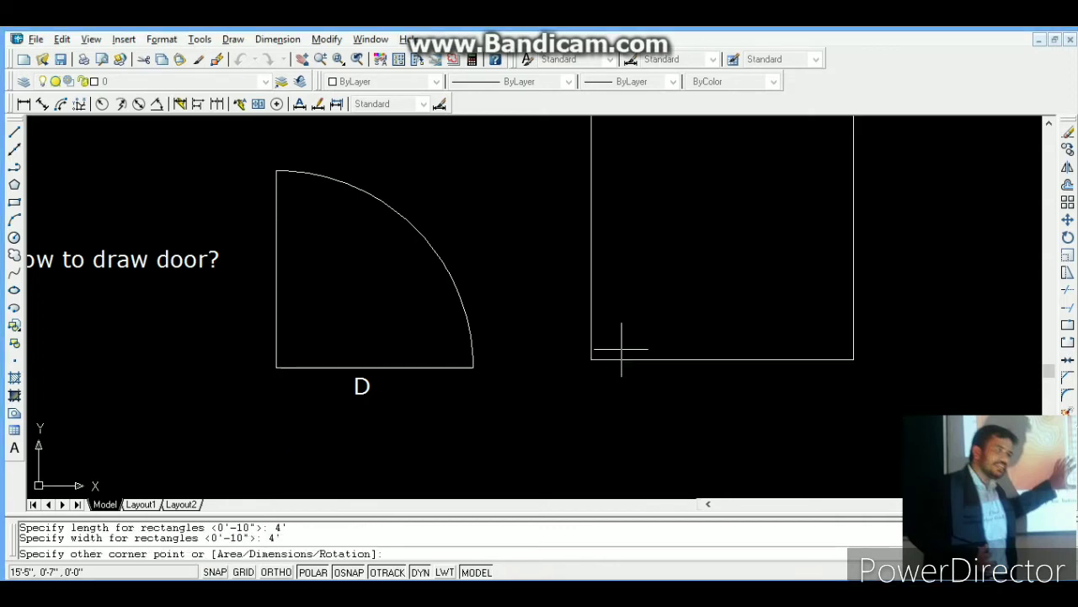
pyautogui.click(657, 330)
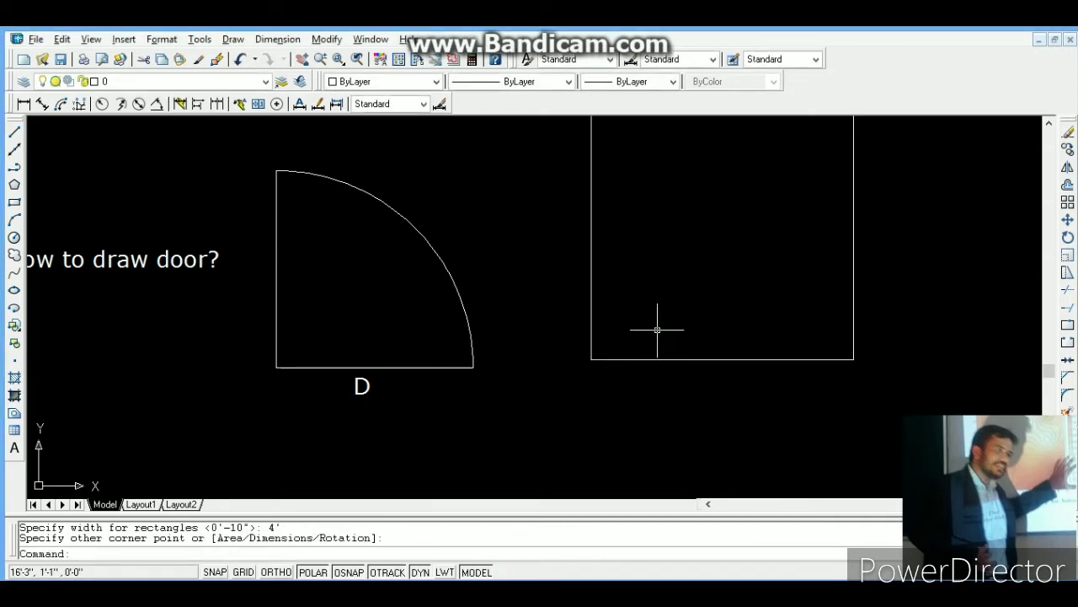
# Step: Copy the "How to draw door?" text and paste the duplicate above the door's arc
pyautogui.click(302, 58)
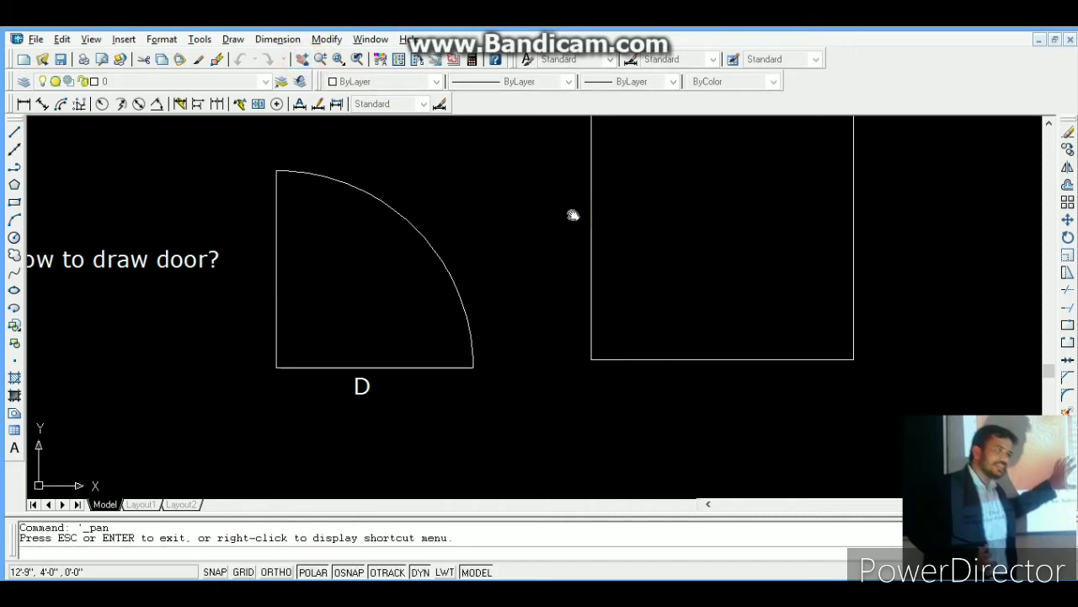
pyautogui.moveTo(573, 215); pyautogui.dragTo(571, 294)
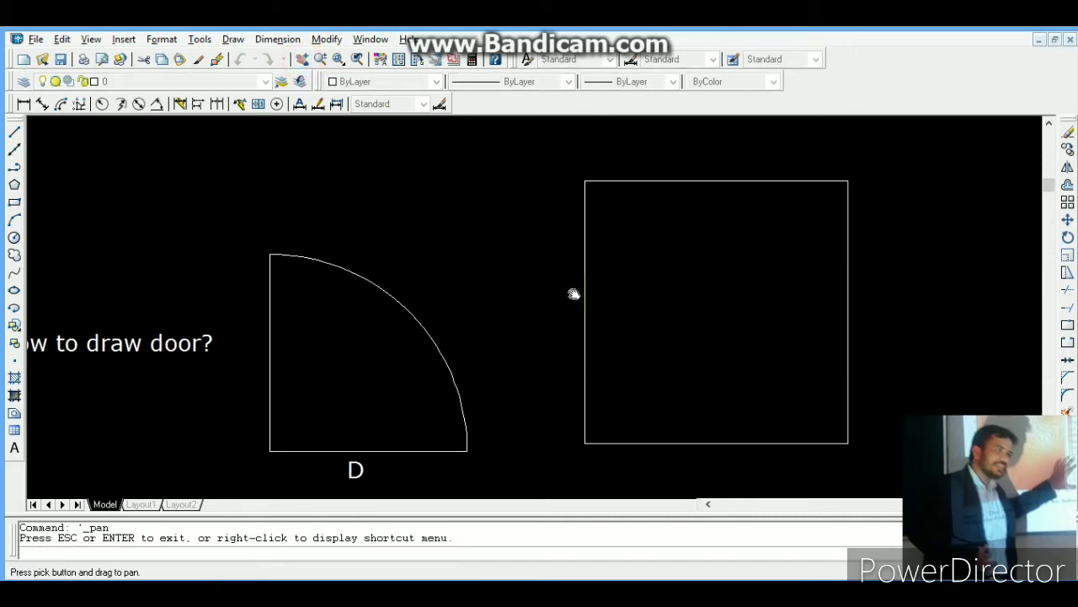
pyautogui.press('Escape')
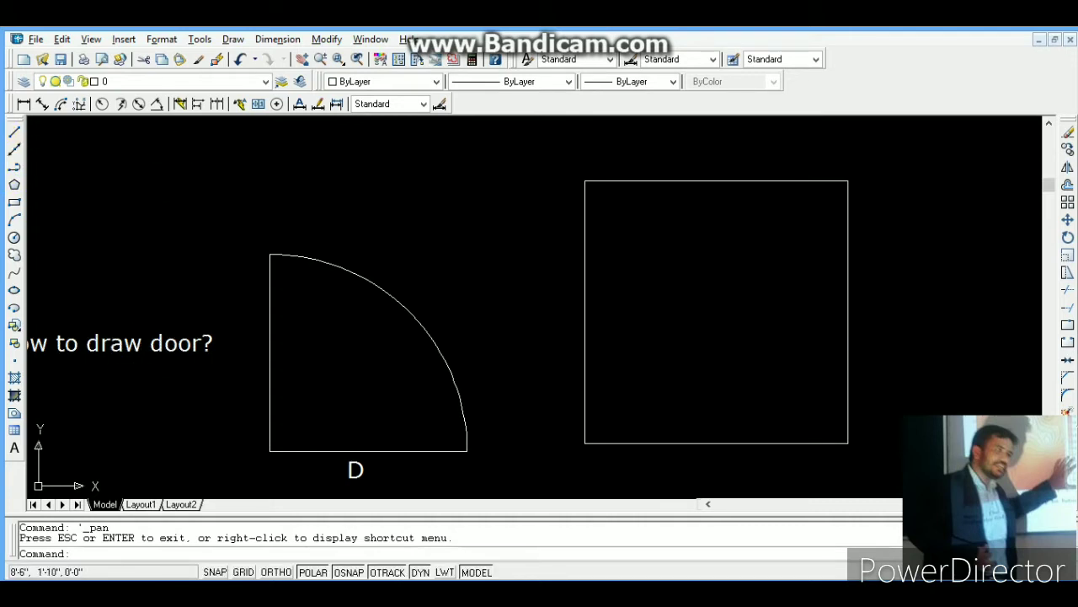
pyautogui.click(141, 364)
pyautogui.click(136, 348)
pyautogui.hotkey('ctrl', 'c')
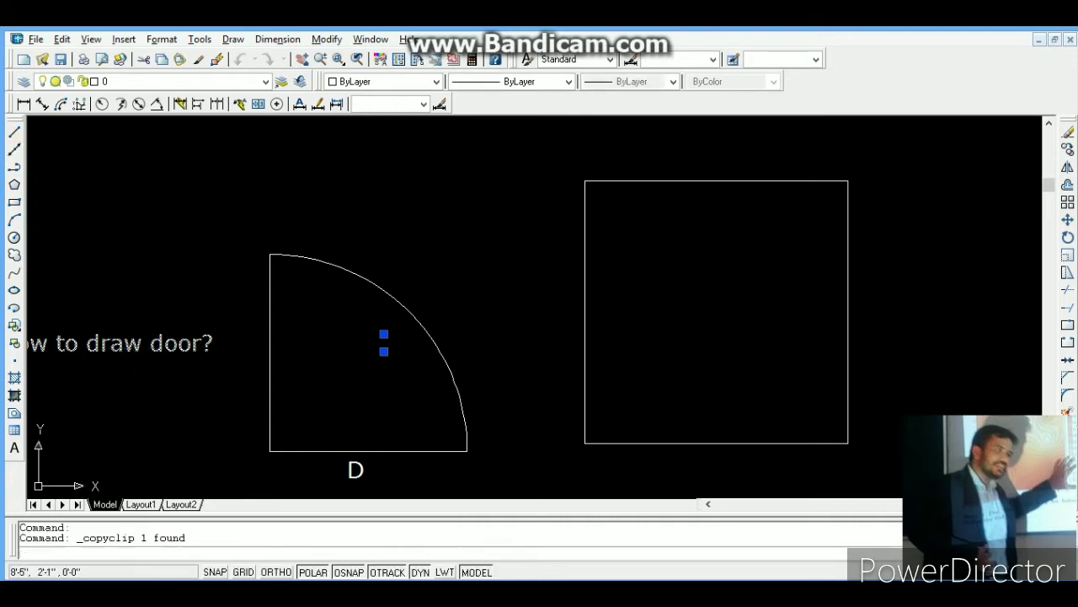
pyautogui.hotkey('ctrl', 'v')
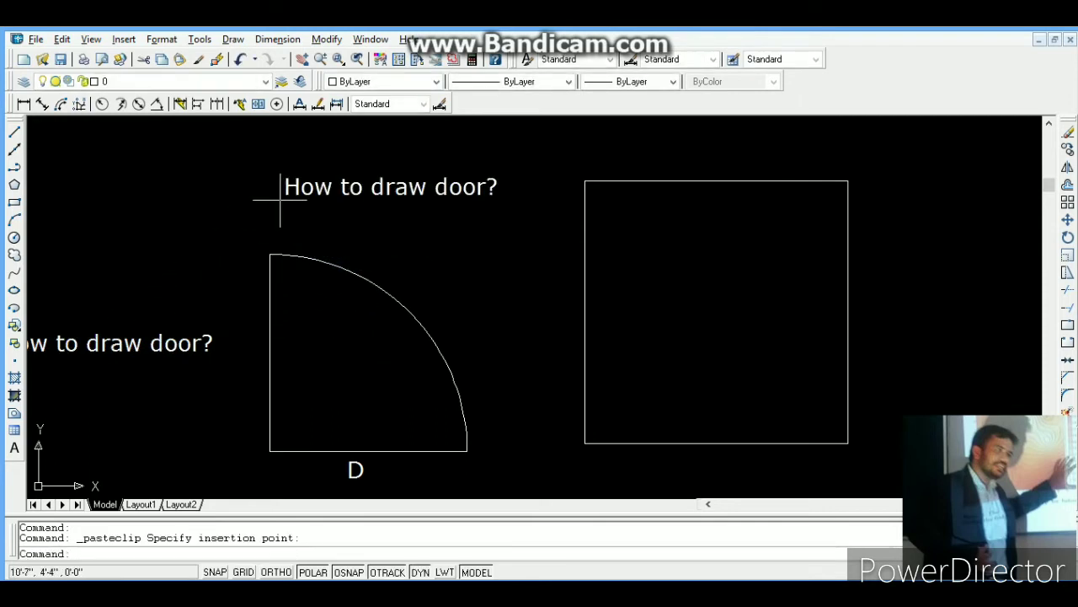
pyautogui.click(285, 194)
# Step: Change the wording of the pasted text above the door to "Offset command"
pyautogui.hotkey('ctrl', 'a')
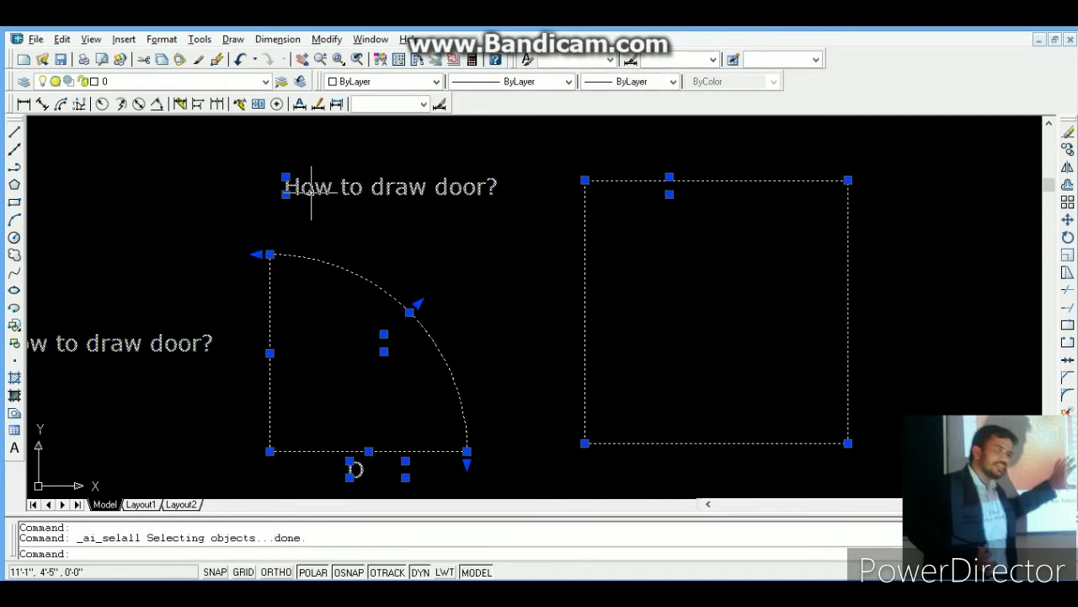
pyautogui.press('Escape')
pyautogui.doubleClick(326, 180)
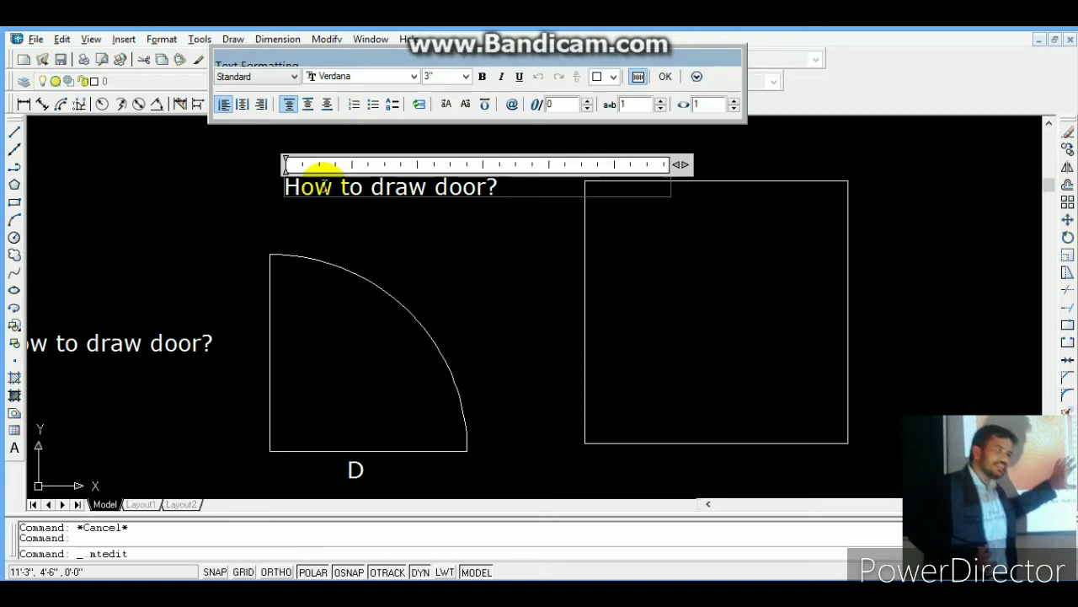
pyautogui.write('Offs')
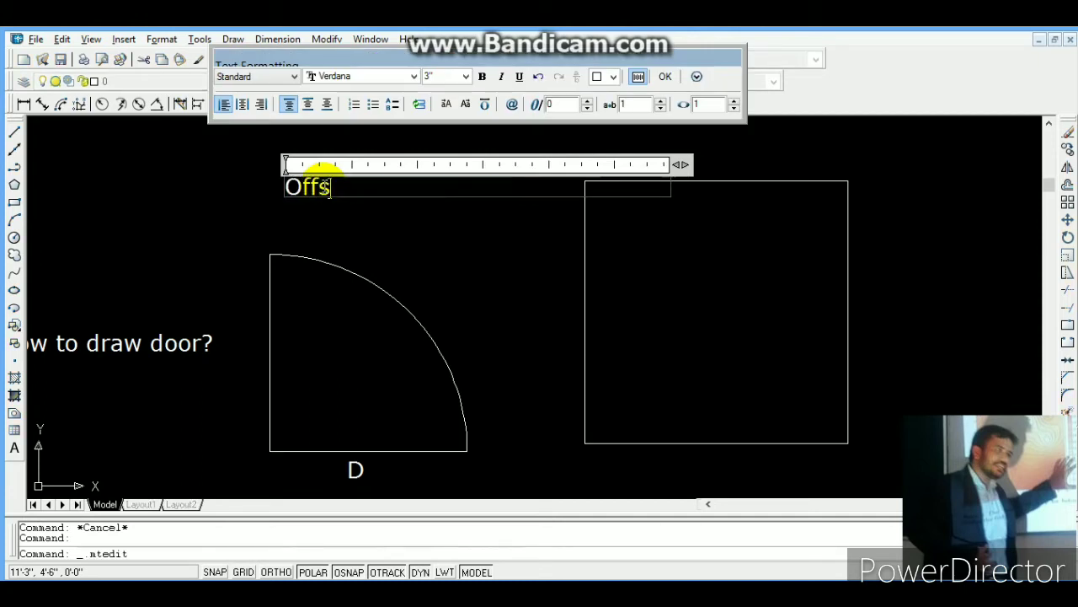
pyautogui.write('et ')
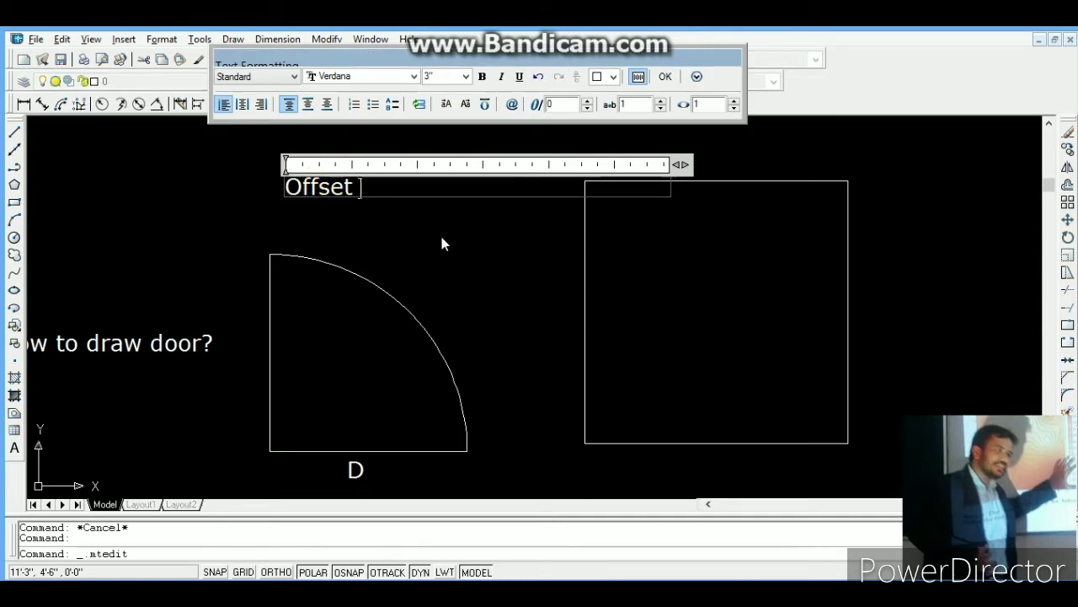
pyautogui.write('command')
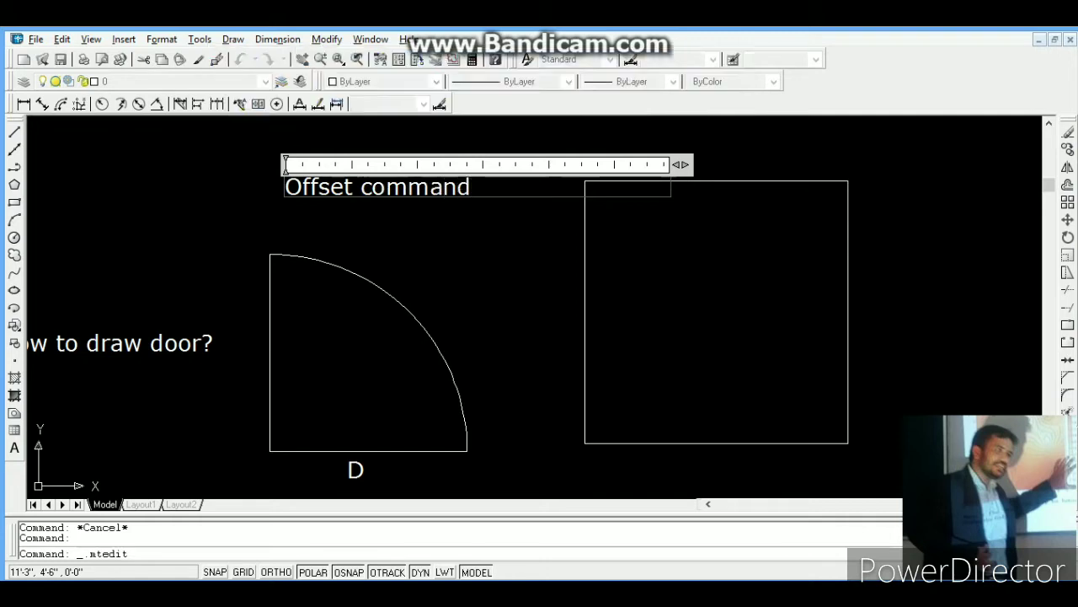
pyautogui.click(442, 240)
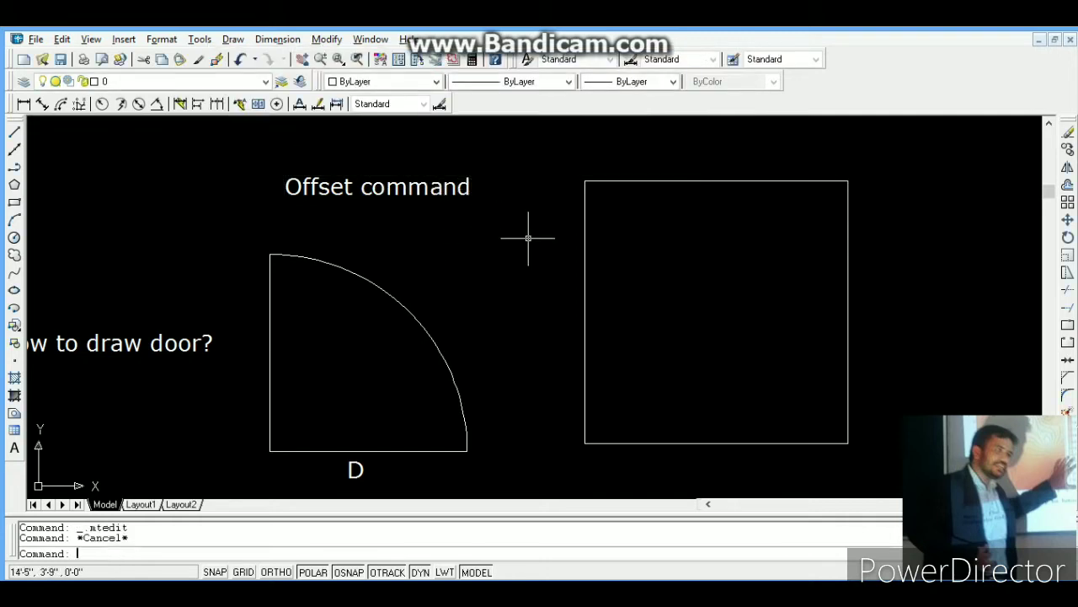
# Step: Offset the 4' square inward by 6"
pyautogui.write('o')
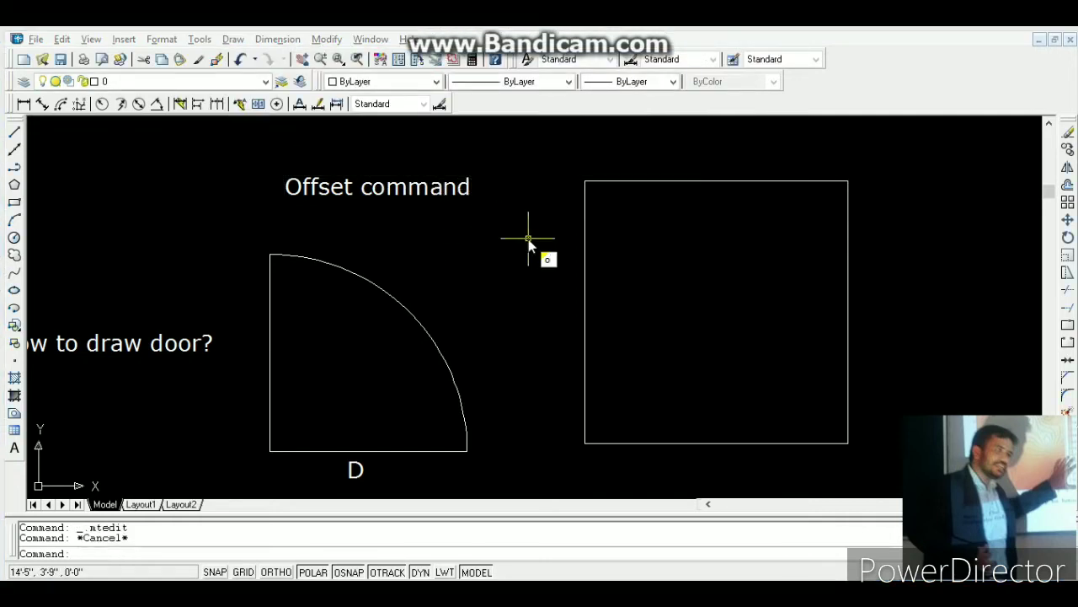
pyautogui.press('Return')
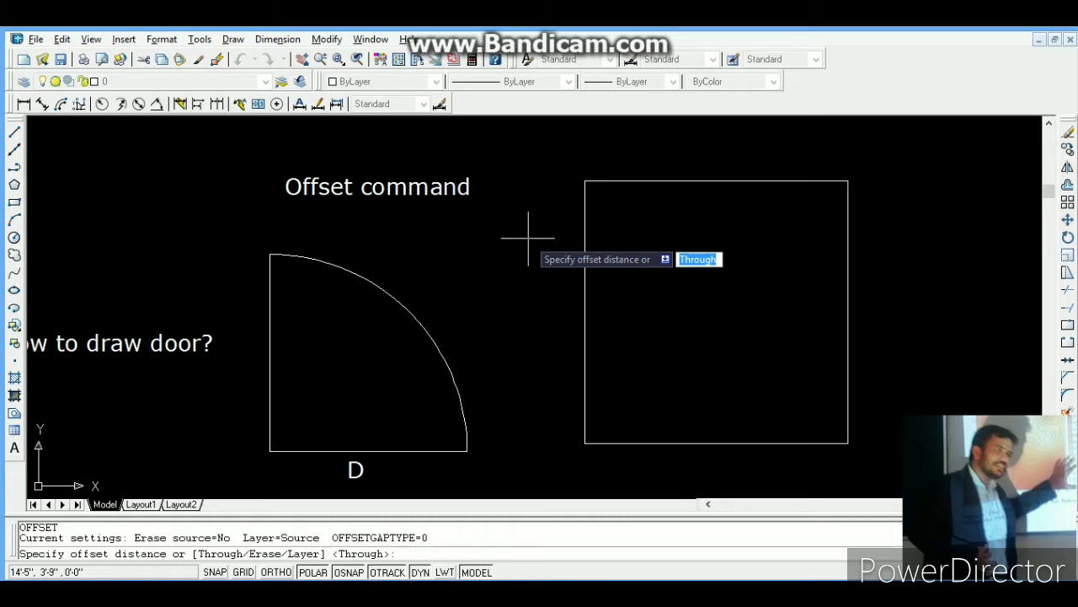
pyautogui.write('6')
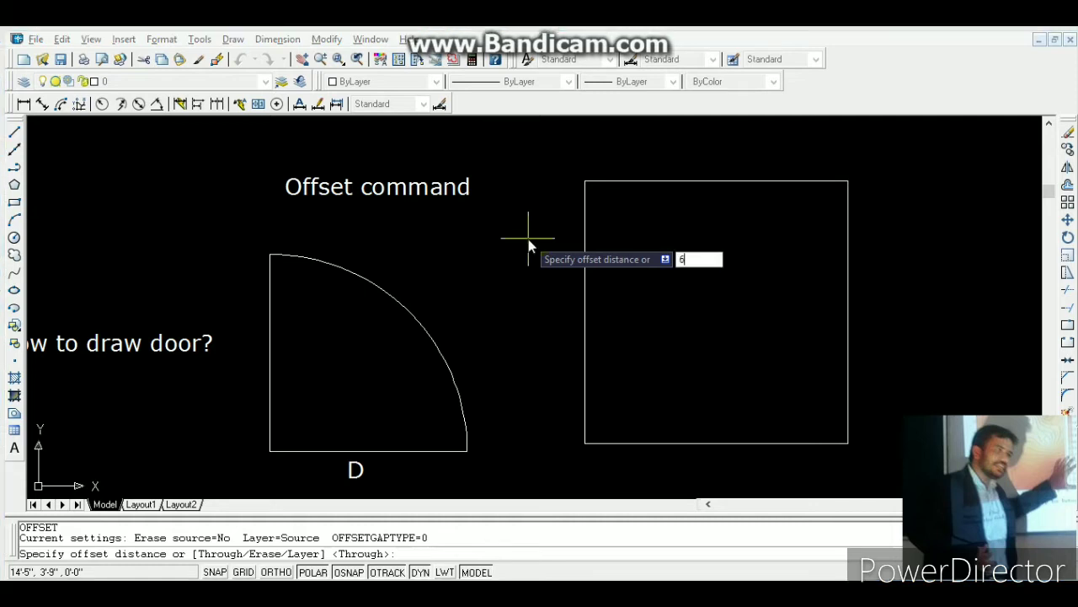
pyautogui.press('Return')
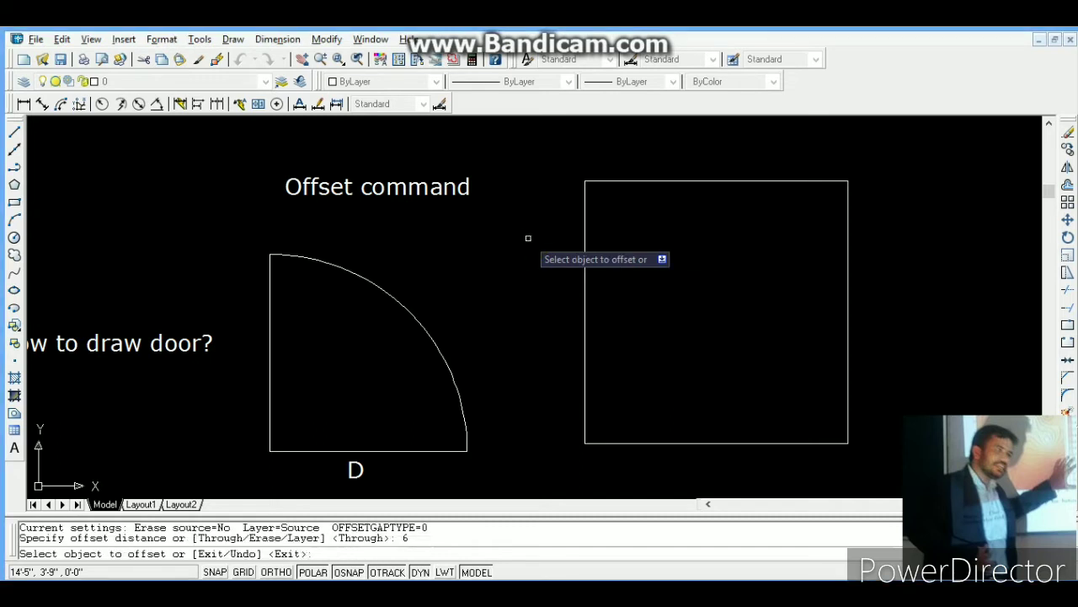
pyautogui.click(692, 181)
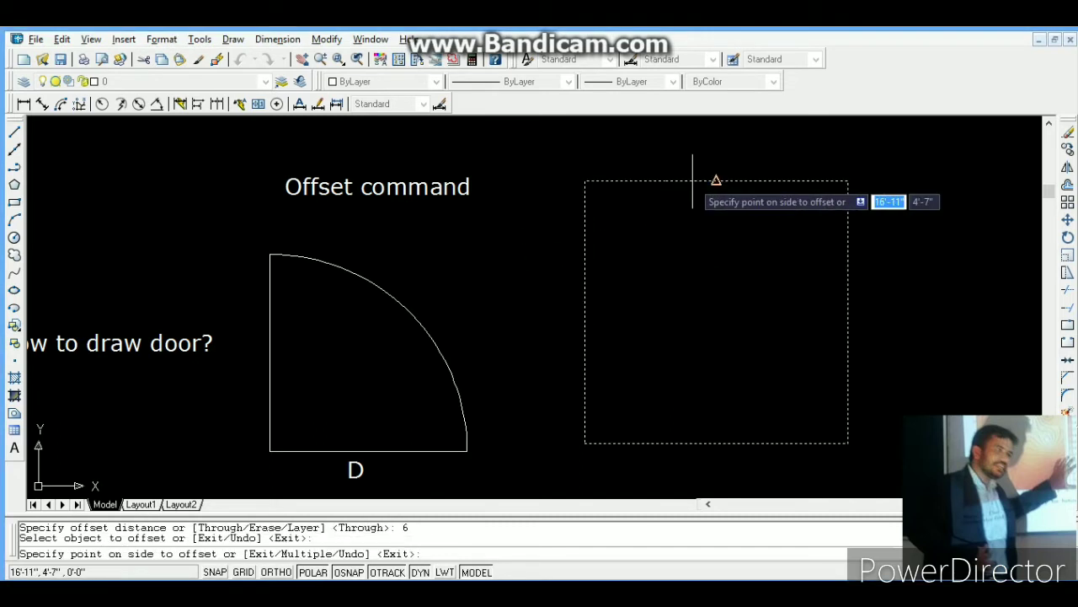
pyautogui.click(700, 256)
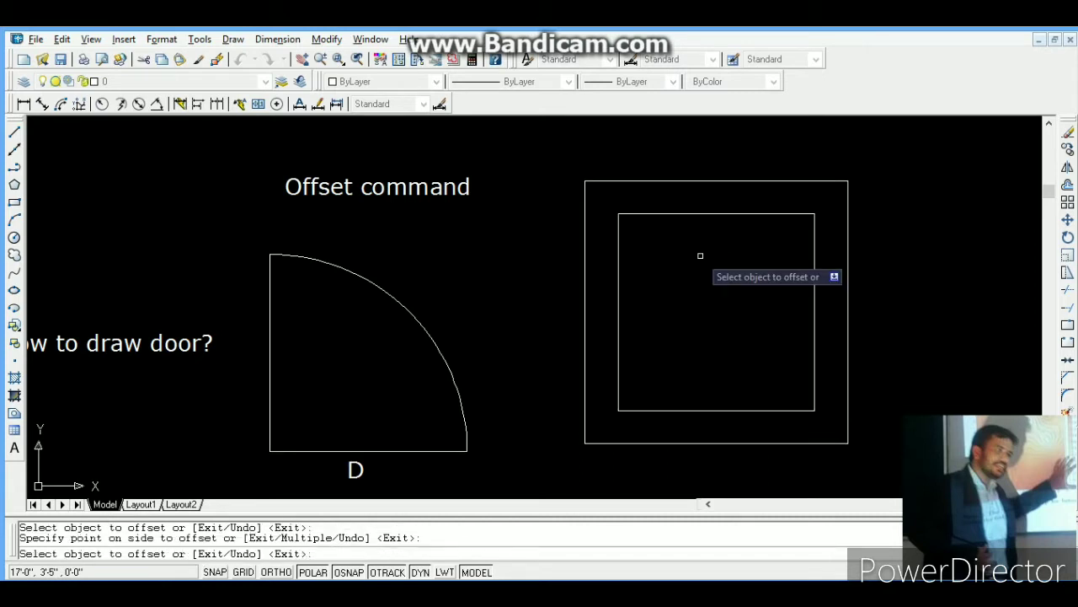
pyautogui.press('Escape')
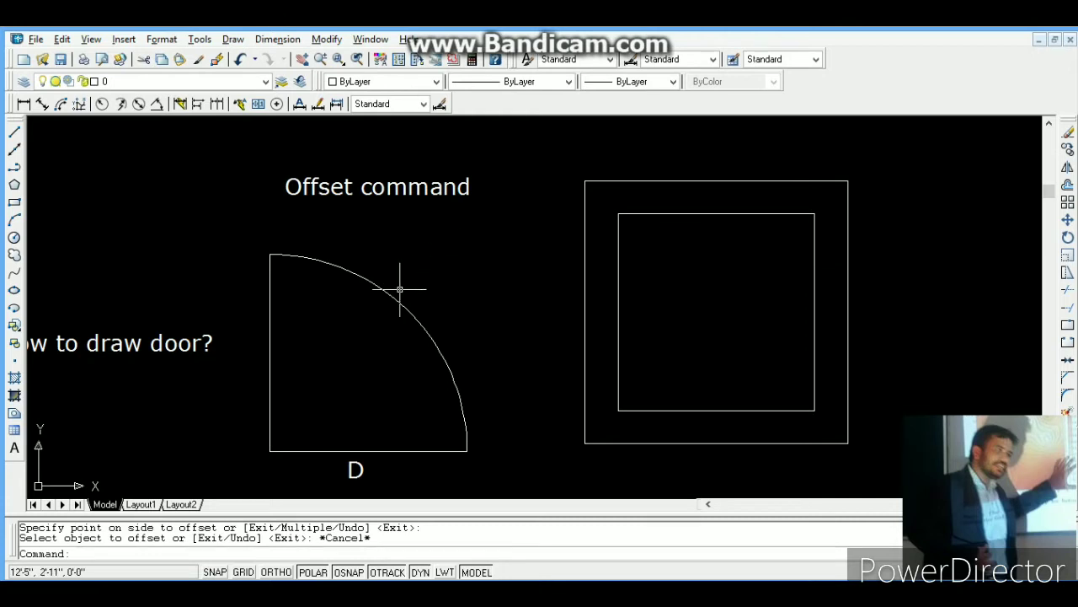
# Step: Add a linear dimension for the gap between the two squares' right sides, placed above the outer square
pyautogui.click(23, 107)
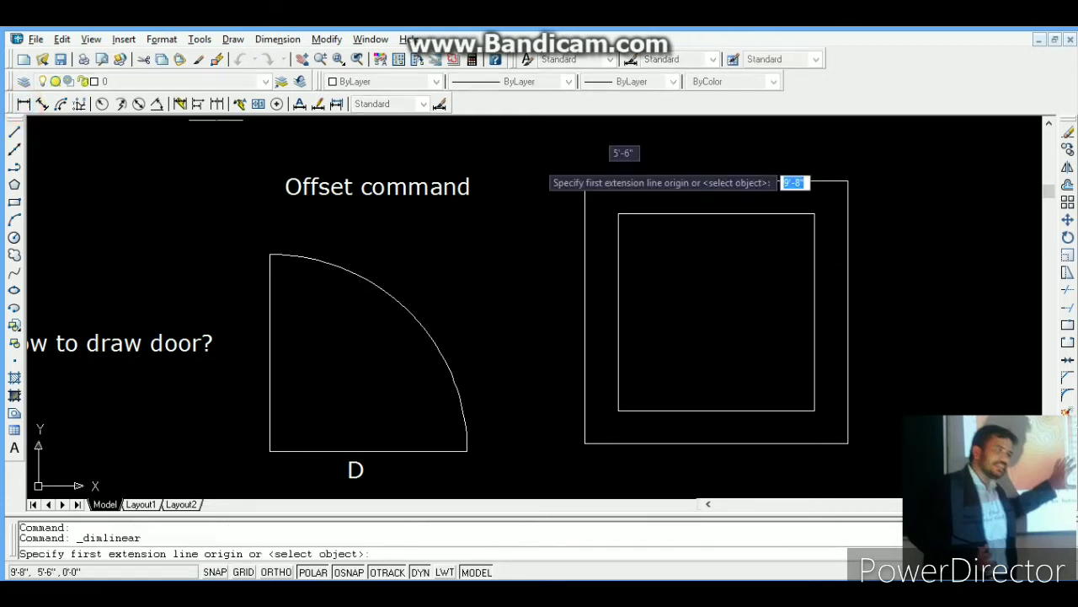
pyautogui.click(814, 312)
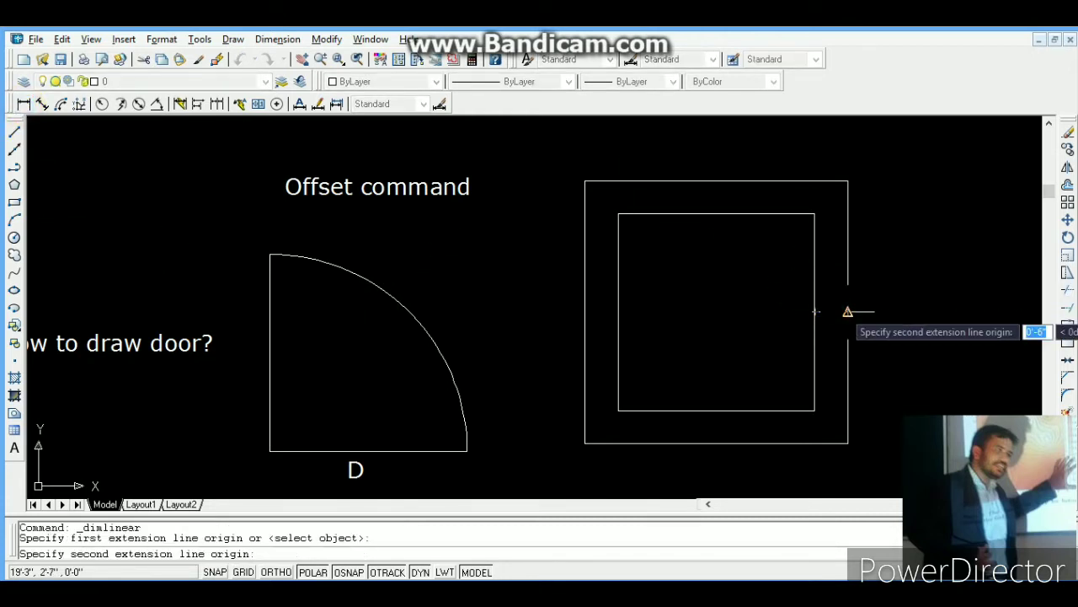
pyautogui.click(848, 312)
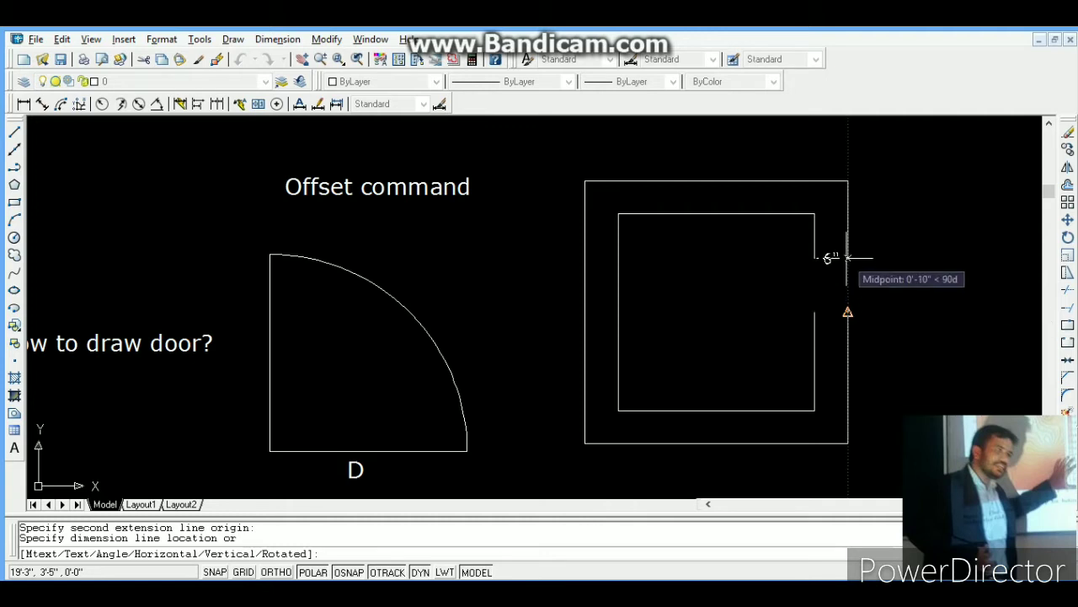
pyautogui.click(839, 146)
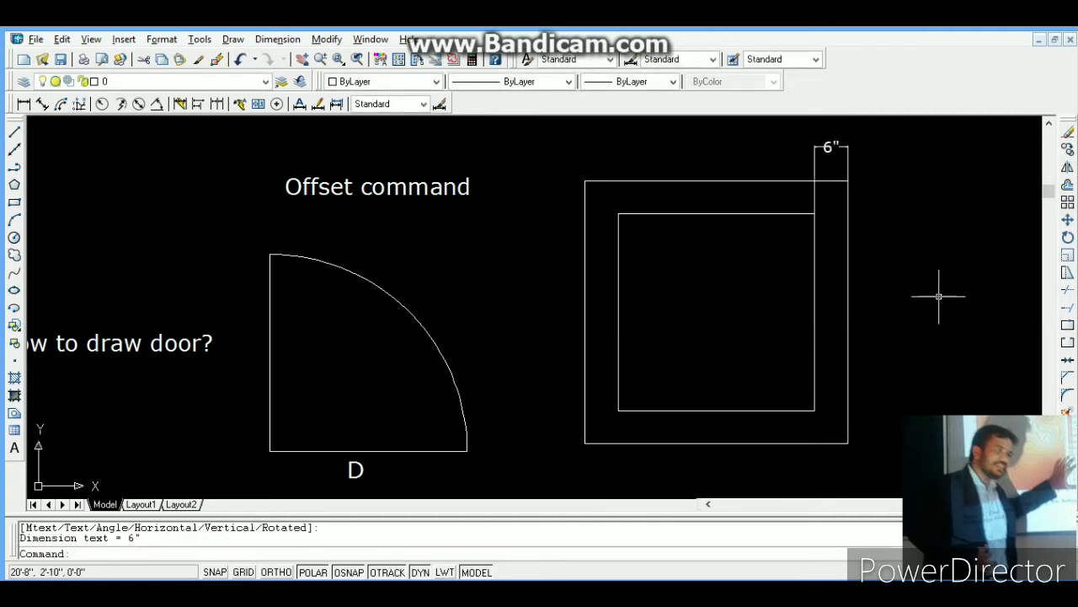
pyautogui.press('Escape')
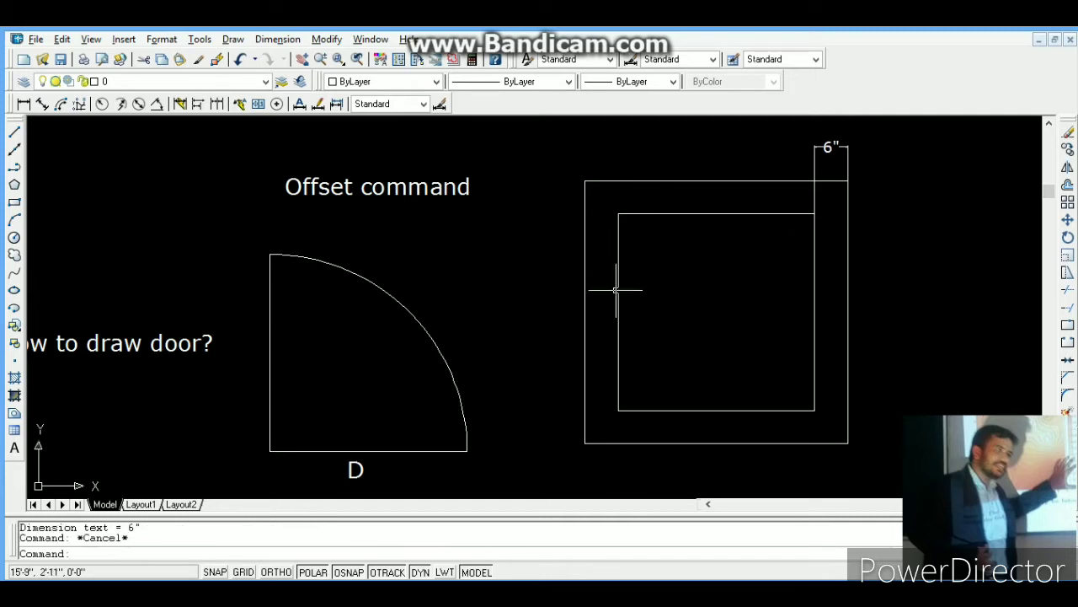
# Step: Add a linear dimension for the outer square's bottom edge, with the dimension line just below the square
pyautogui.press('Return')
pyautogui.click(585, 442)
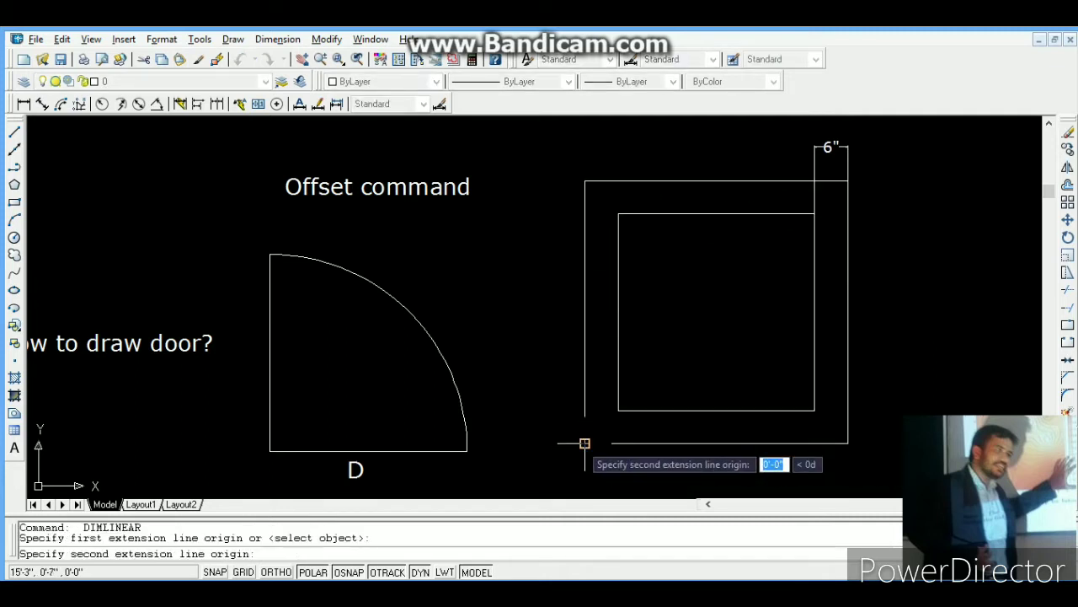
pyautogui.click(848, 442)
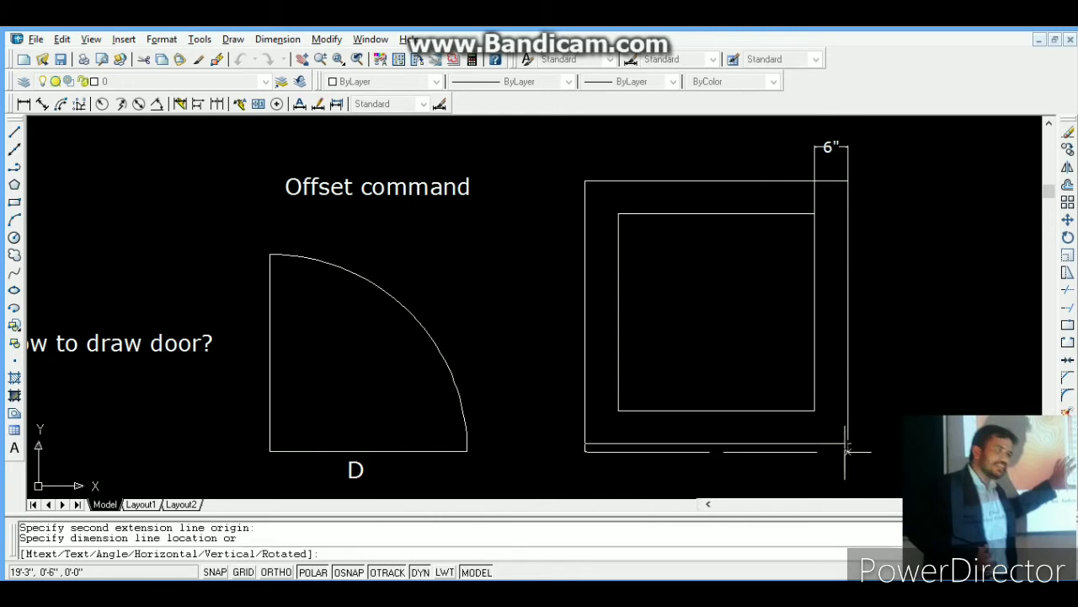
pyautogui.click(848, 472)
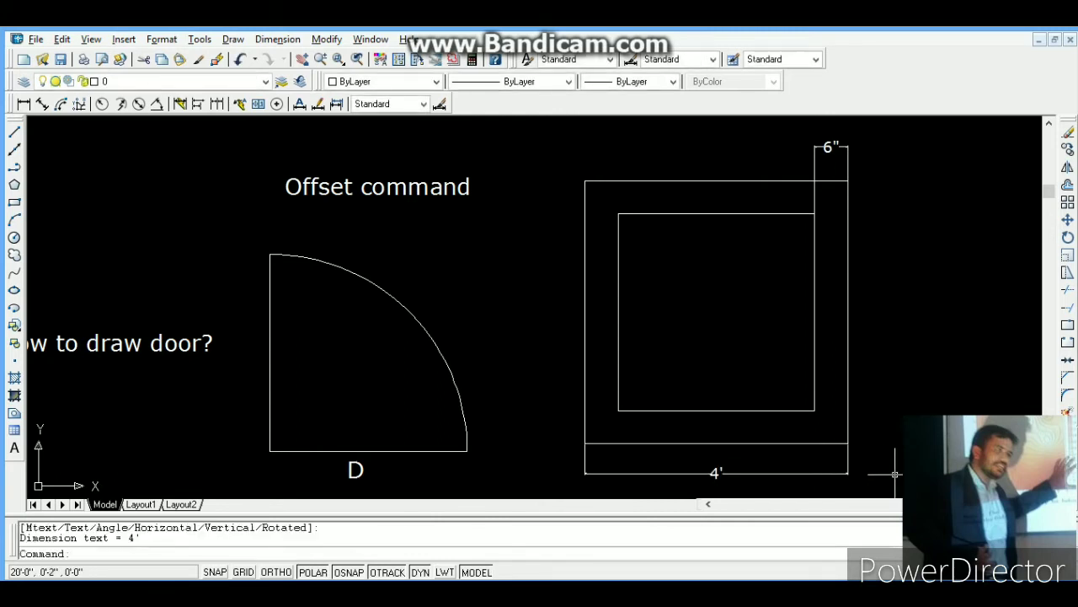
# Step: Dimension the inner square's bottom edge, placing the dimension line between the outer square and its width dimension
pyautogui.press('Return')
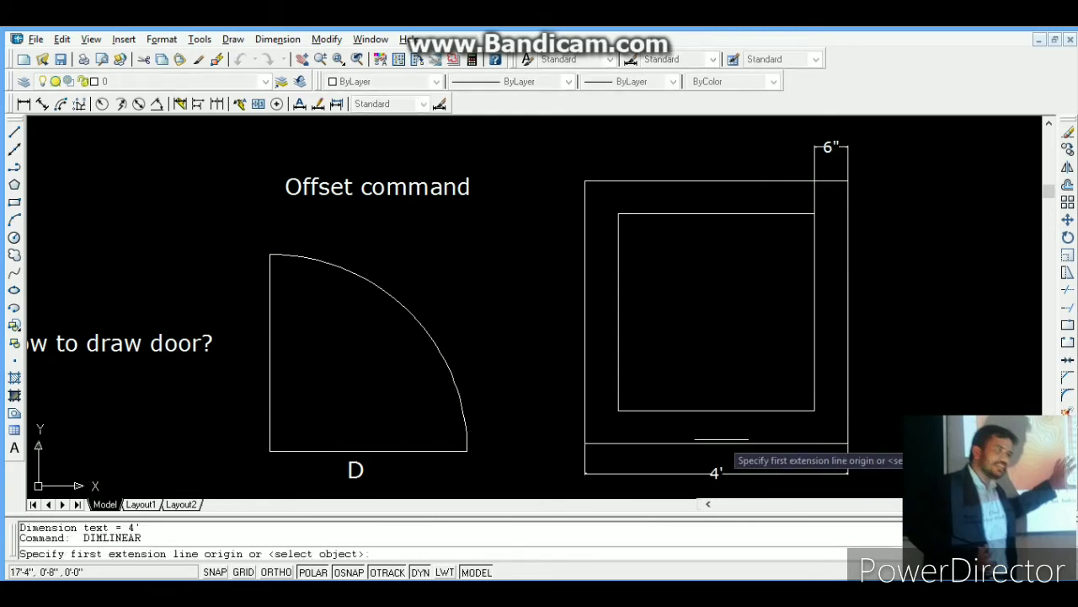
pyautogui.click(618, 411)
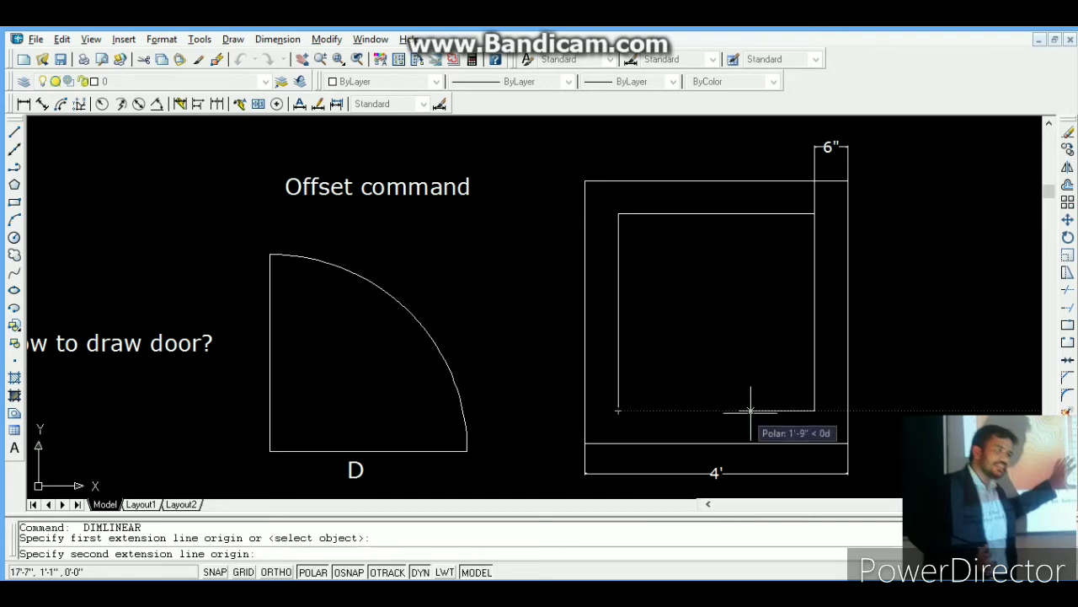
pyautogui.click(814, 411)
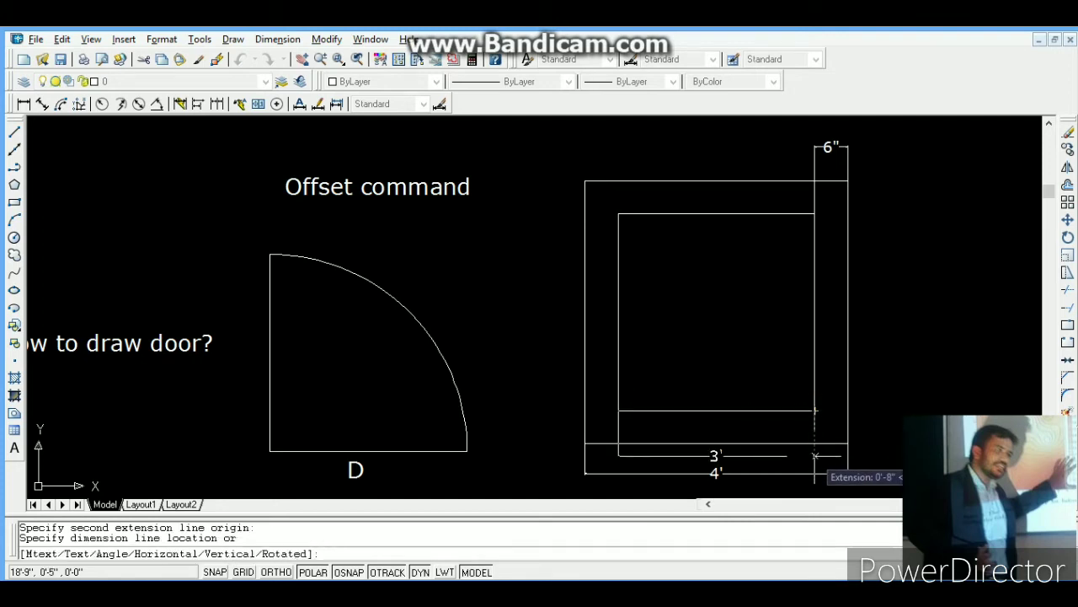
pyautogui.click(815, 456)
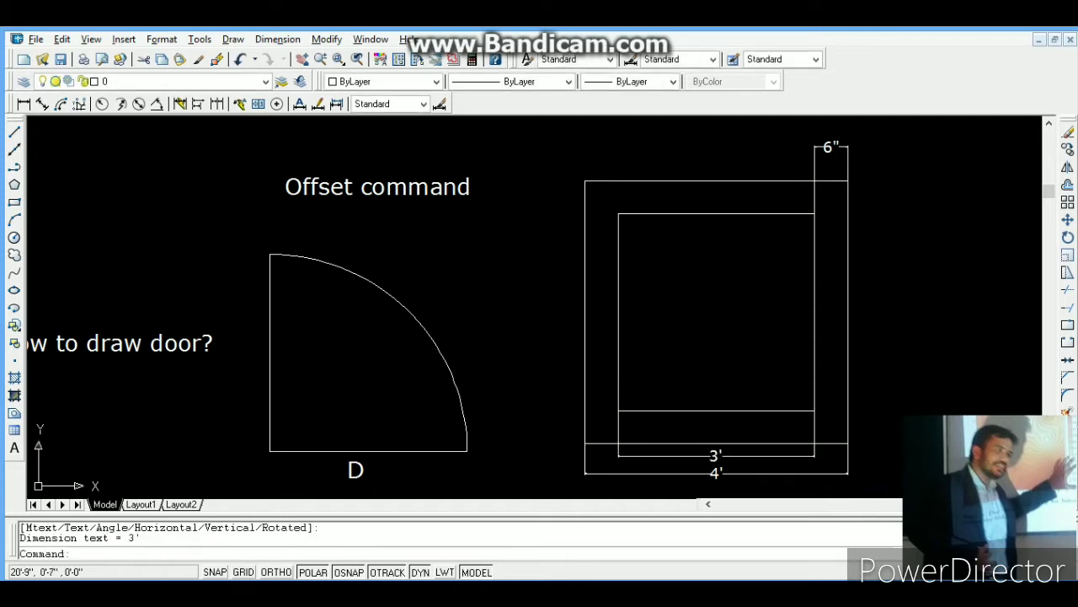
# Step: Add a linear dimension for the gap between the two squares' left sides, placed above the outer square
pyautogui.press('Return')
pyautogui.click(585, 312)
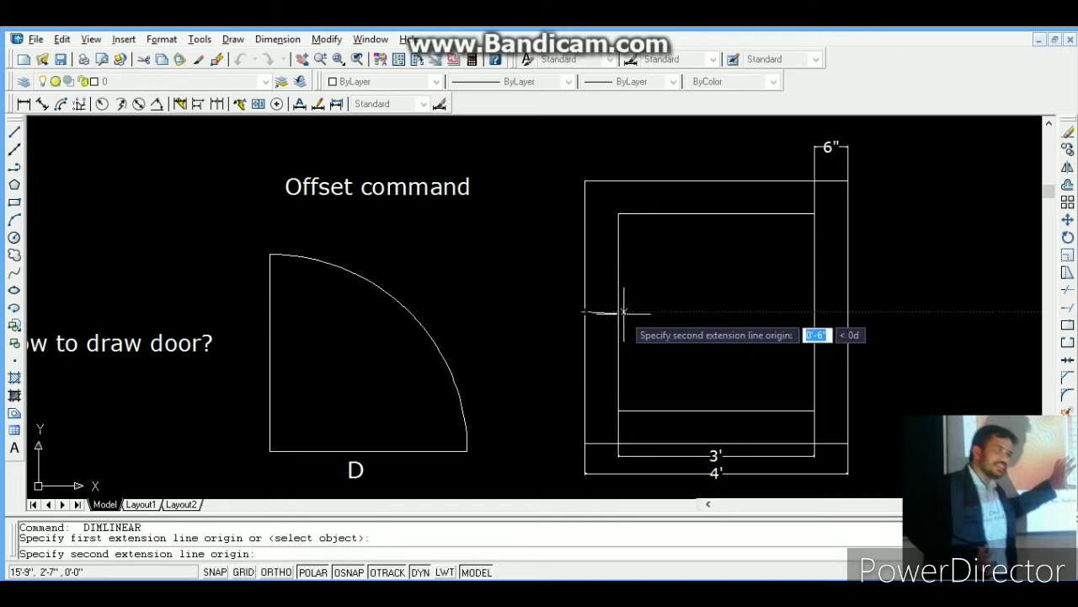
pyautogui.click(619, 311)
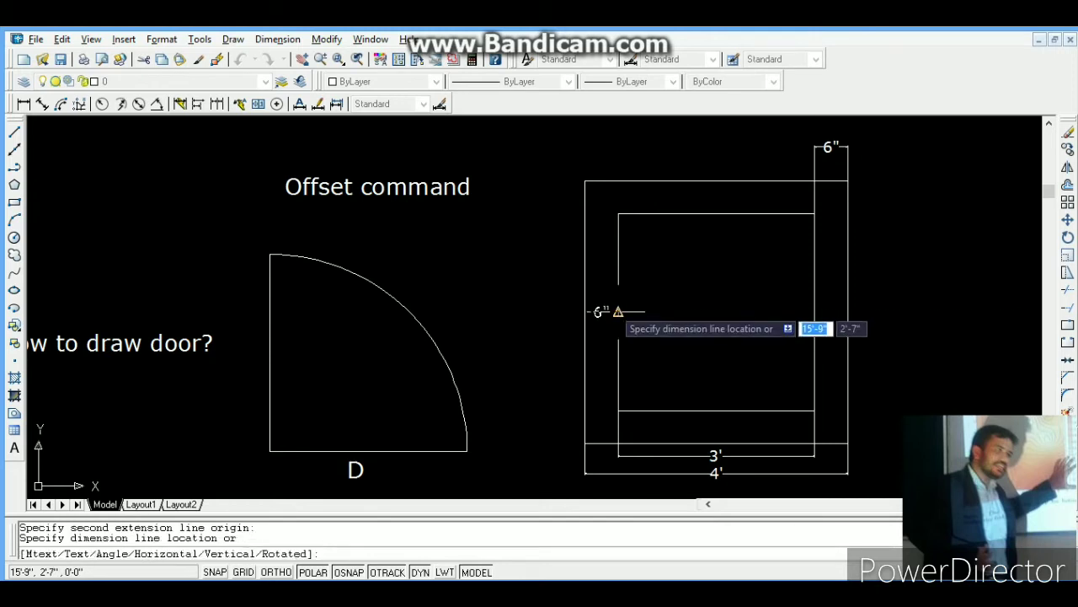
pyautogui.click(600, 153)
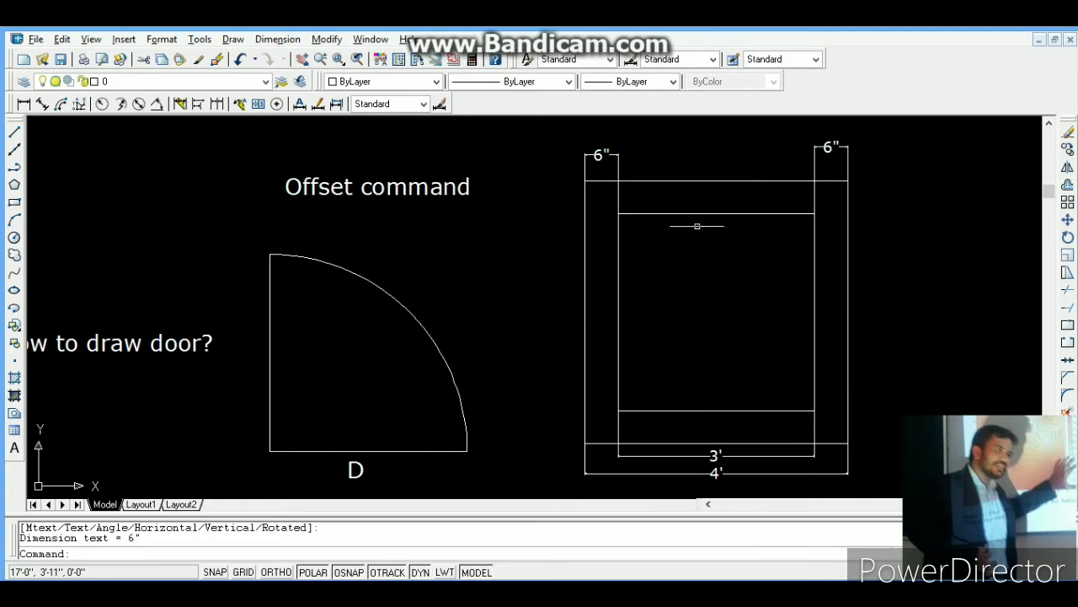
# Step: Add a linear dimension for the inner square's top edge, placed above the outer square between the two gap dimensions
pyautogui.press('Return')
pyautogui.click(618, 213)
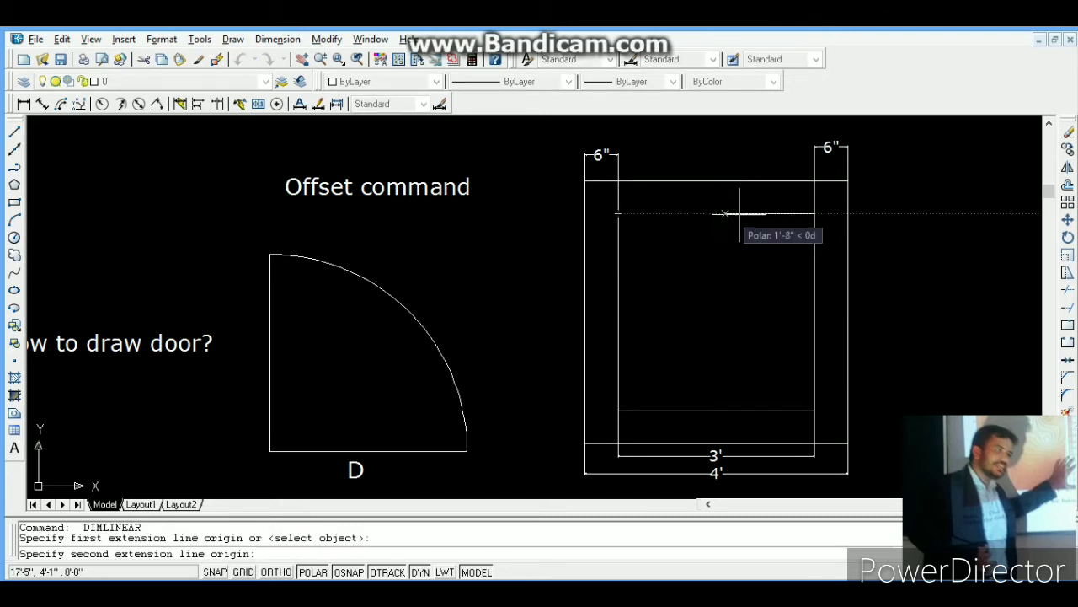
pyautogui.click(814, 213)
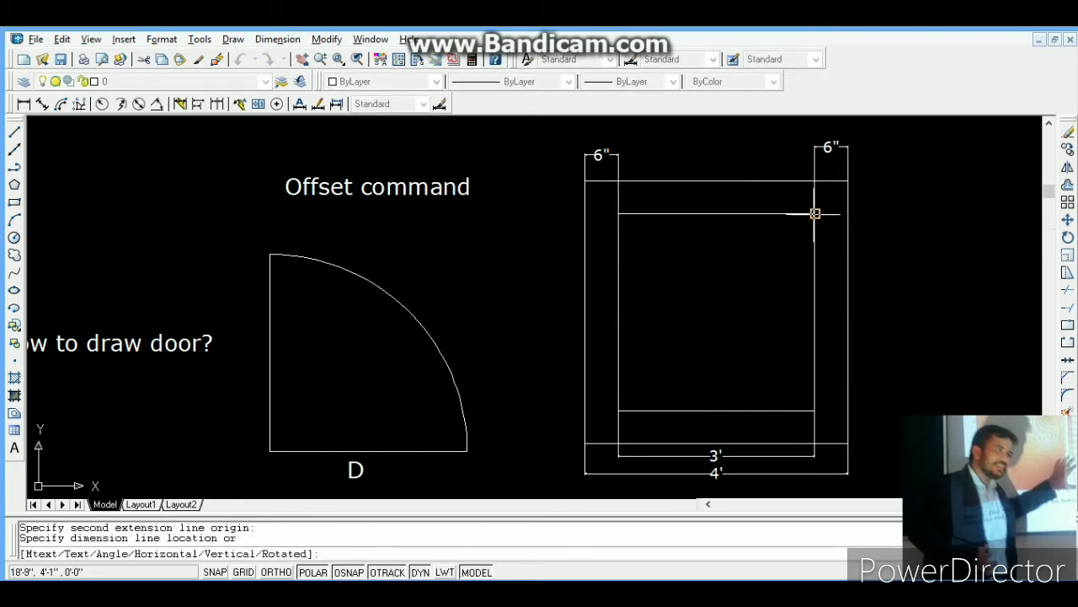
pyautogui.click(789, 158)
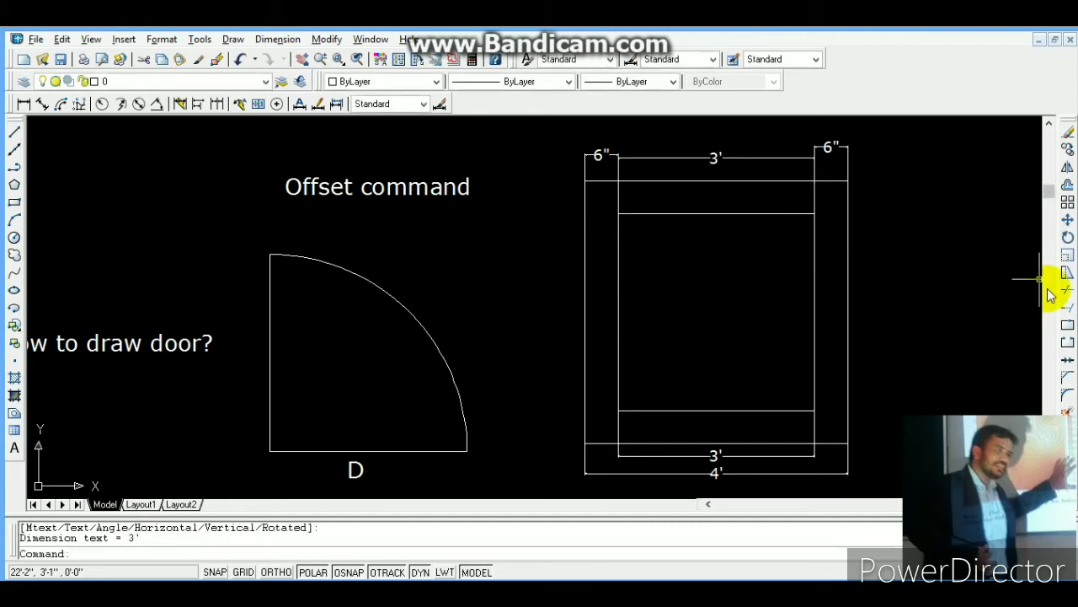
# Step: Delete the inner square's width dimension below the squares
pyautogui.click(778, 456)
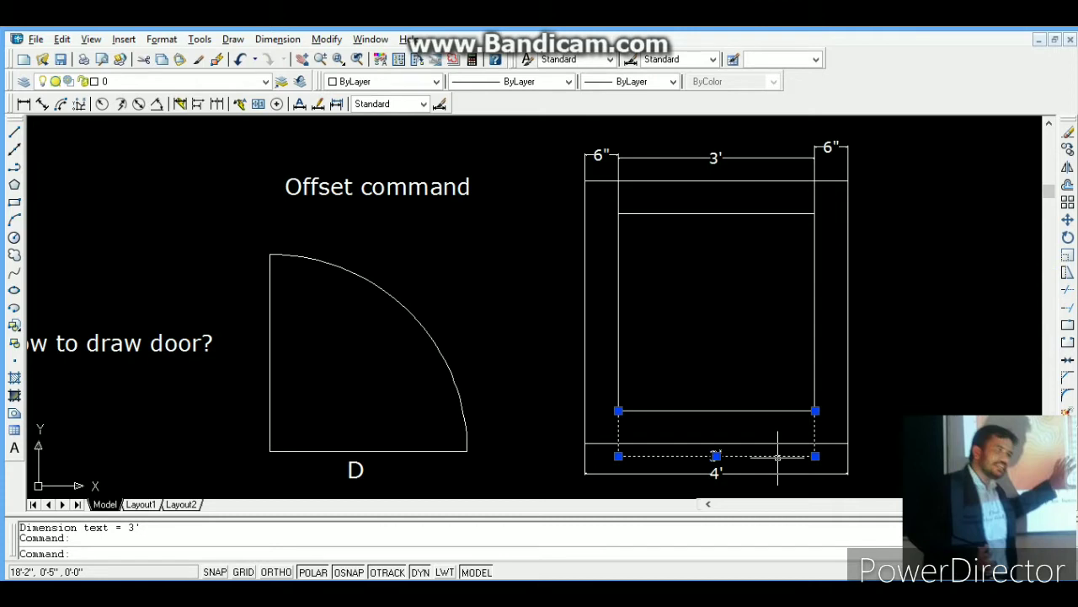
pyautogui.press('Delete')
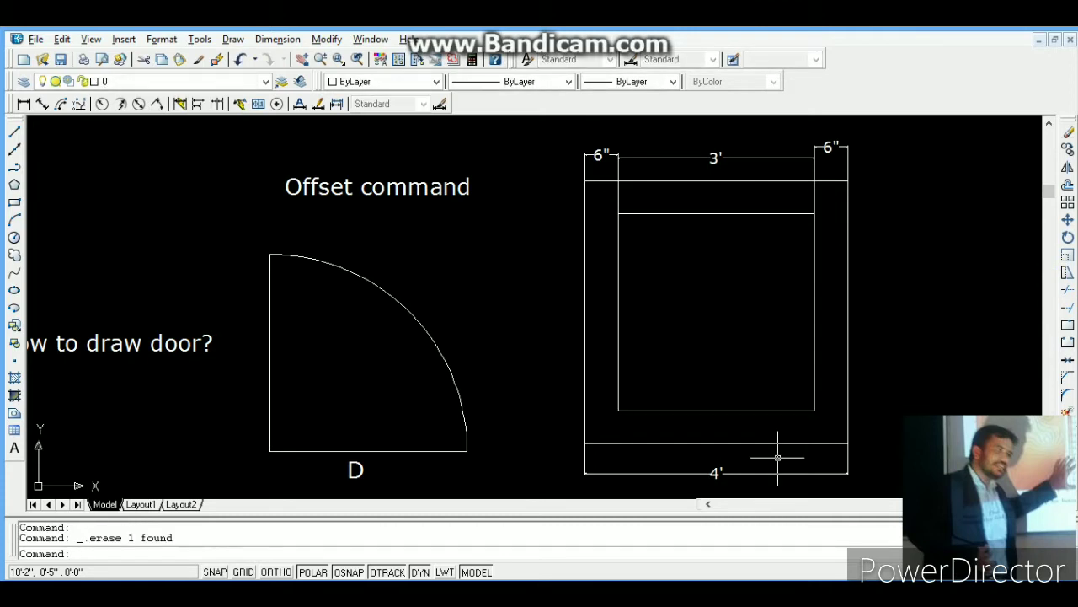
pyautogui.click(278, 161)
pyautogui.click(321, 190)
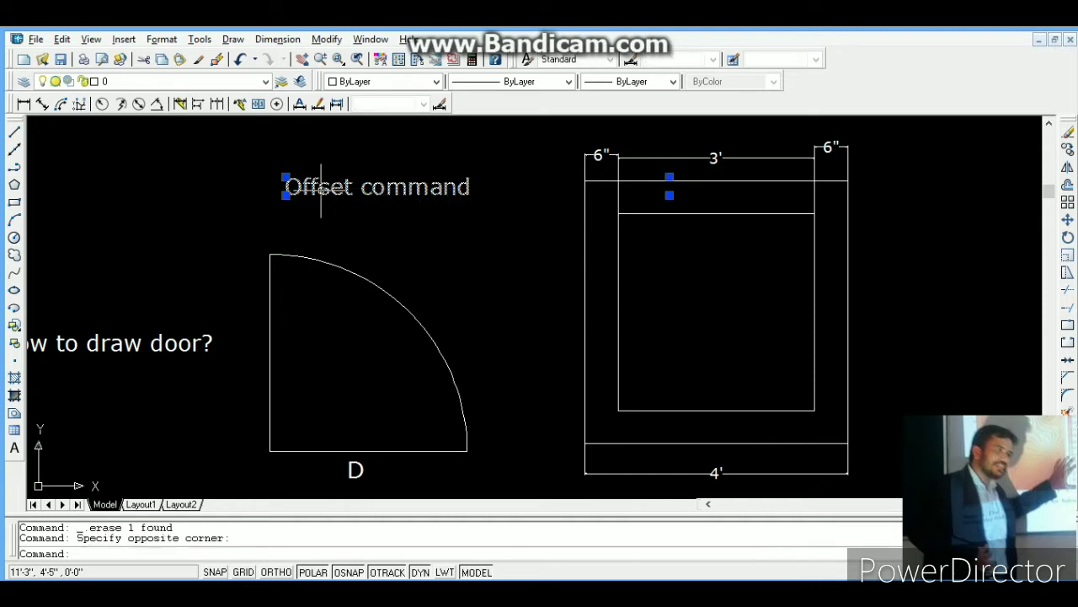
pyautogui.press('Escape')
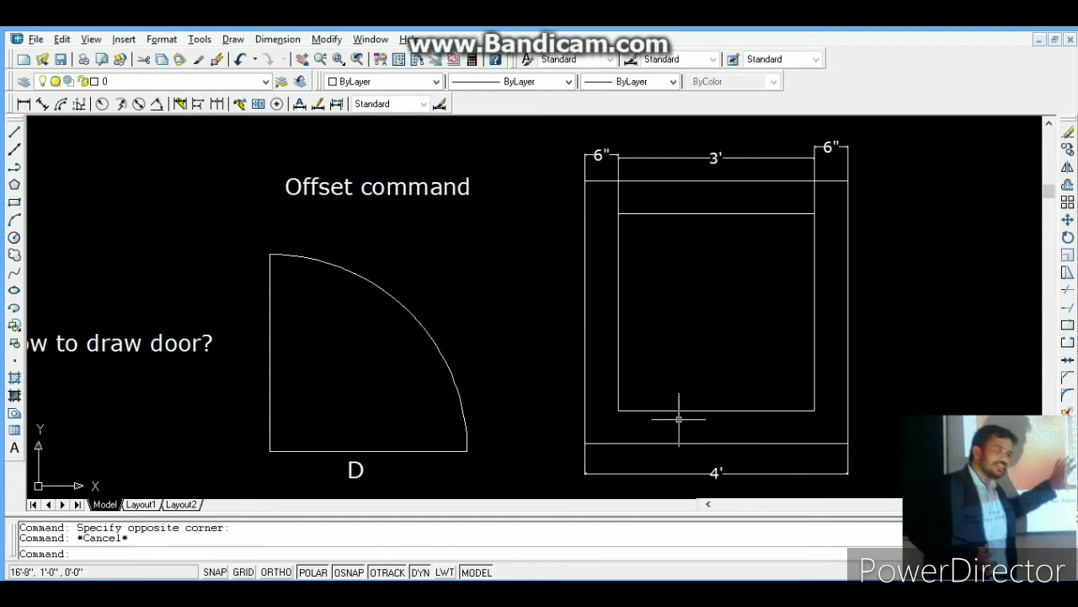
pyautogui.press('Escape')
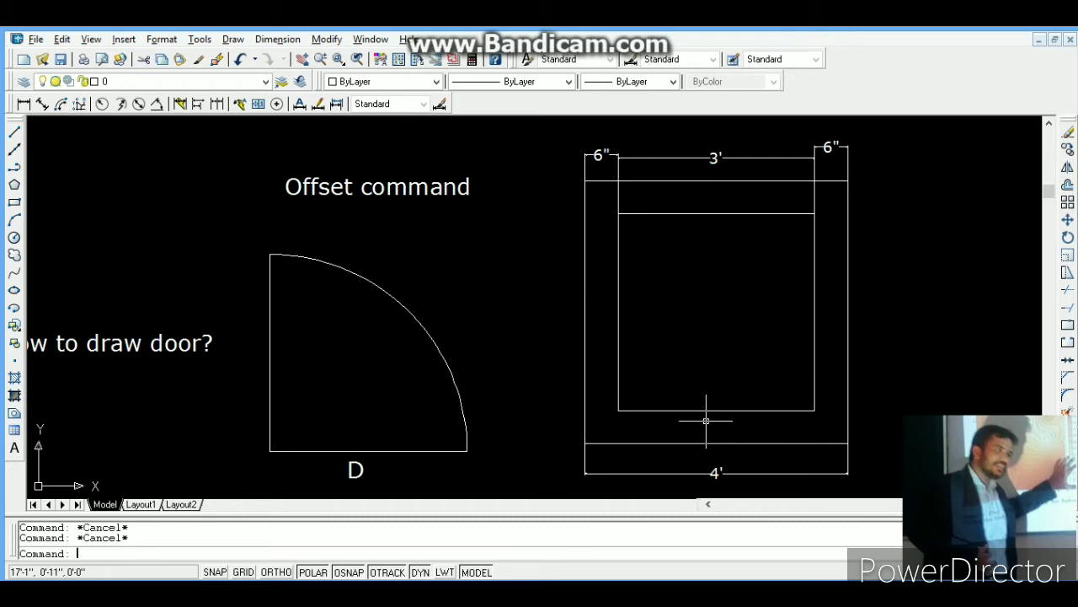
# Step: Draw a rectangle 2' long and 6" wide in the empty space just right of the outer square
pyautogui.write('reactangle')
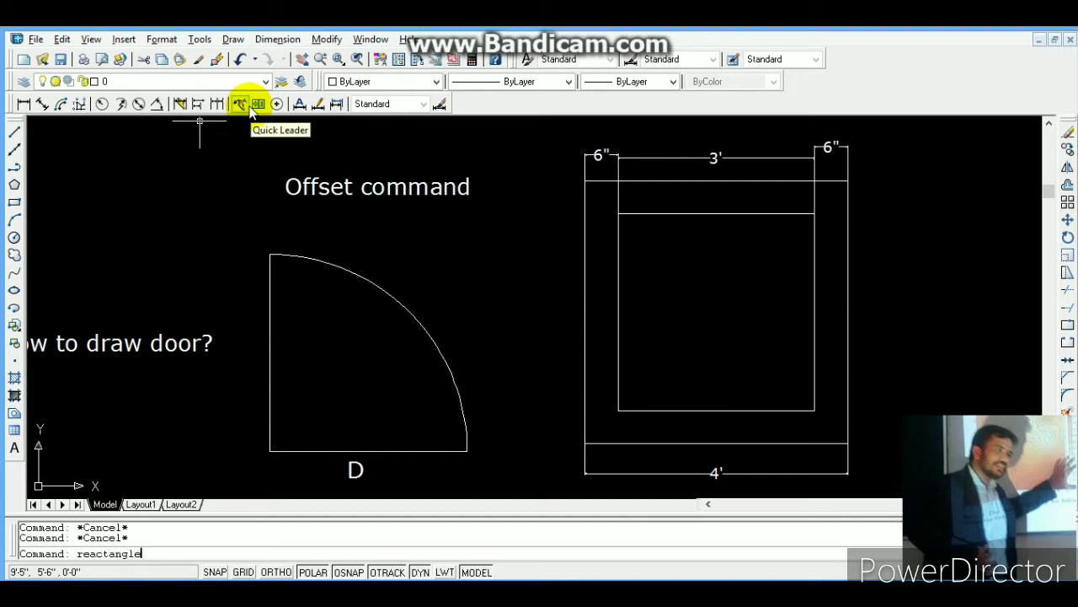
pyautogui.press('Return')
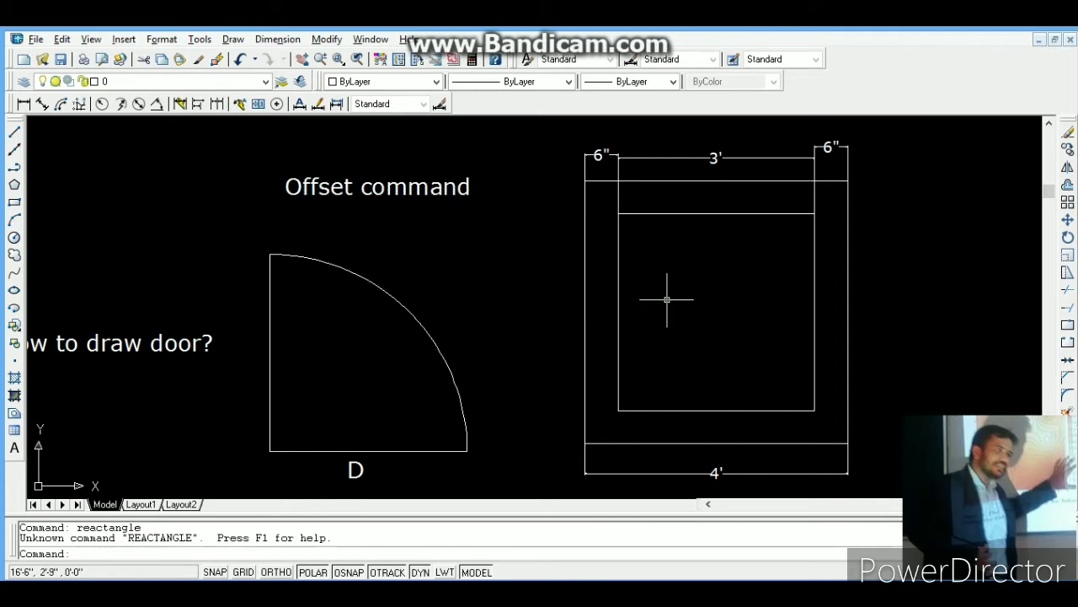
pyautogui.write('re')
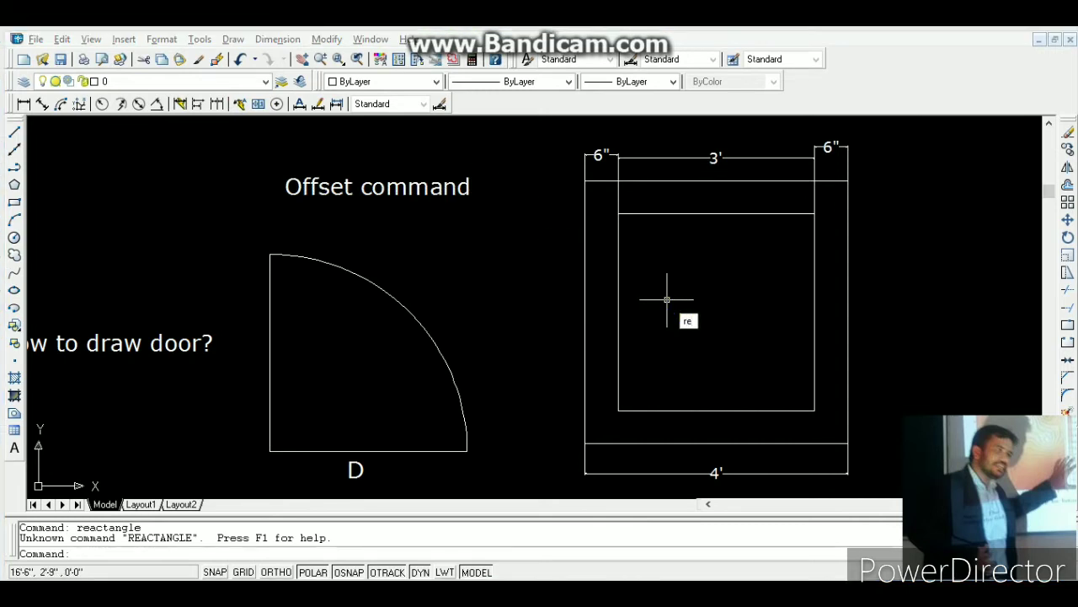
pyautogui.write('ctangle')
pyautogui.press('Return')
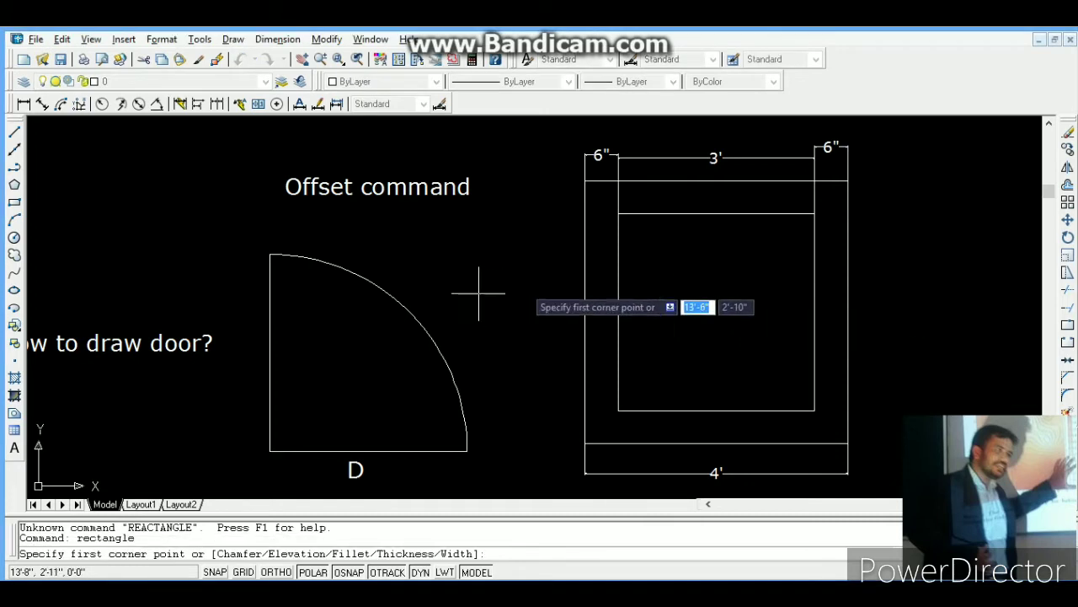
pyautogui.click(898, 295)
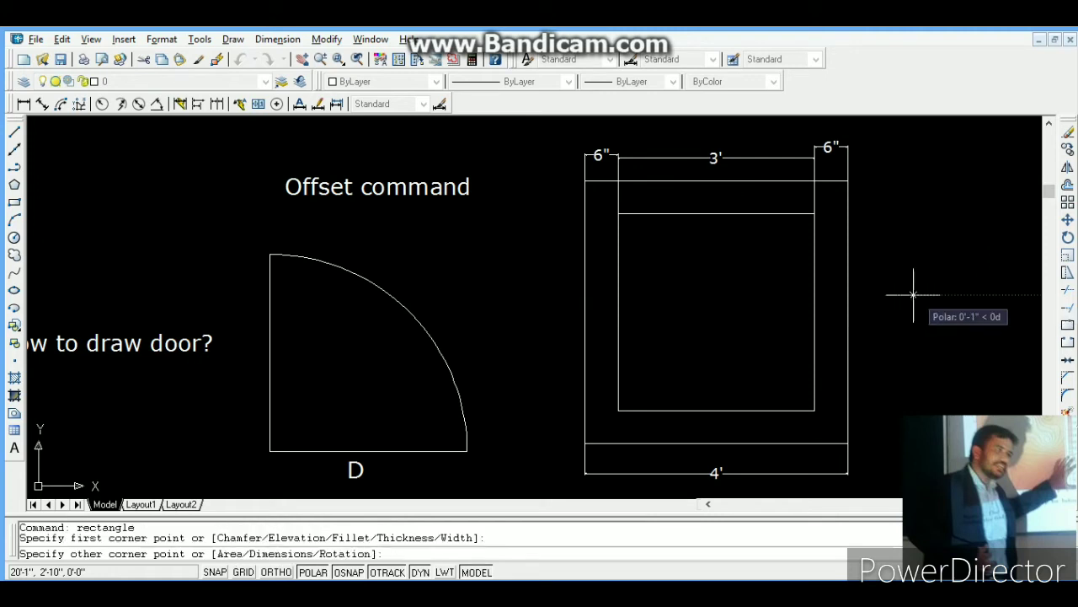
pyautogui.write('d')
pyautogui.press('Return')
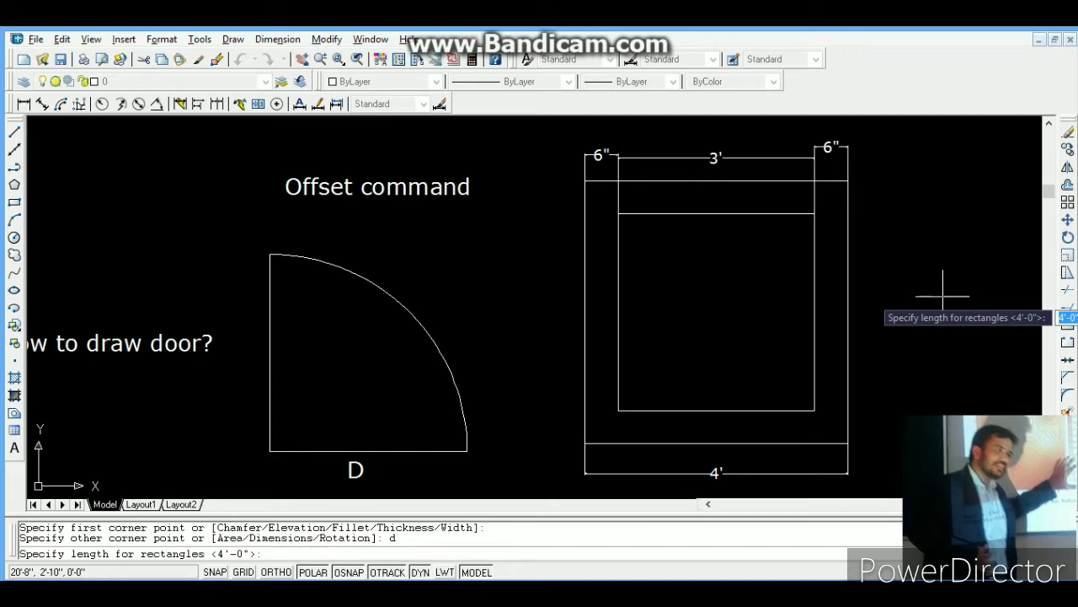
pyautogui.write("2'")
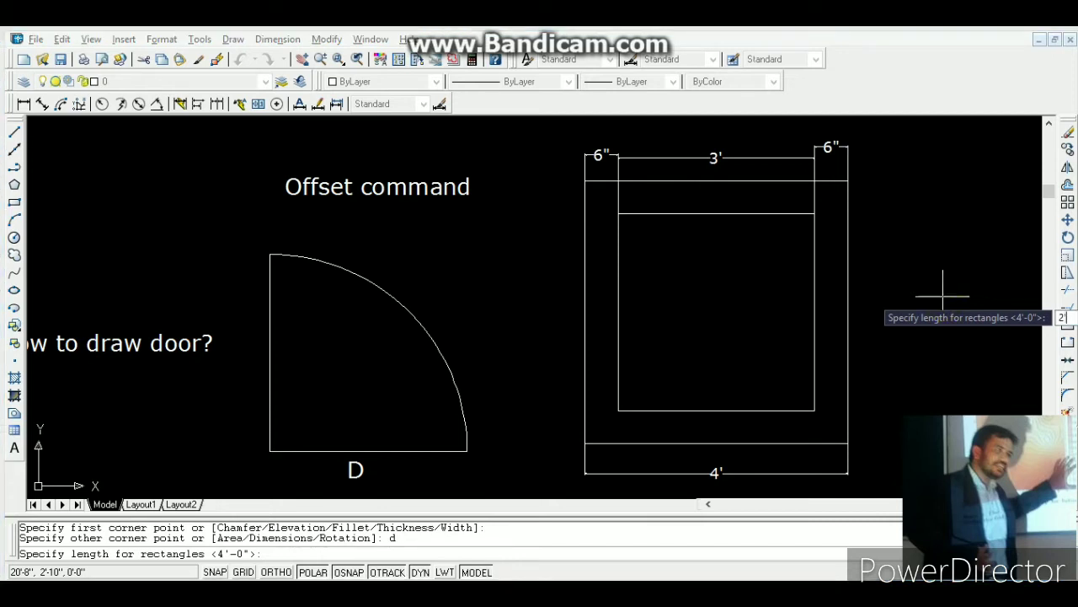
pyautogui.press('Return')
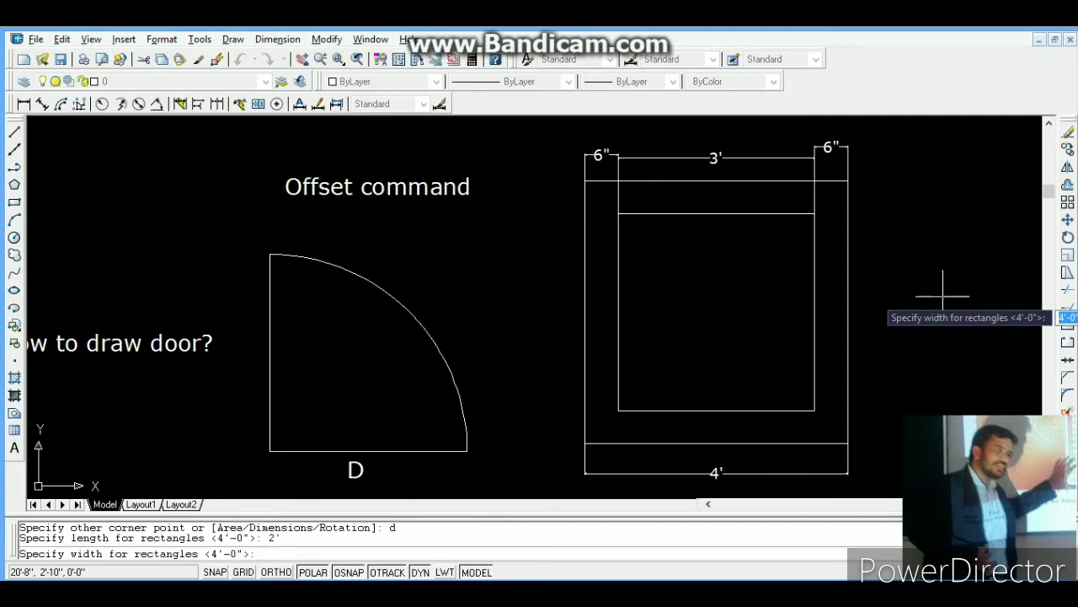
pyautogui.write('6')
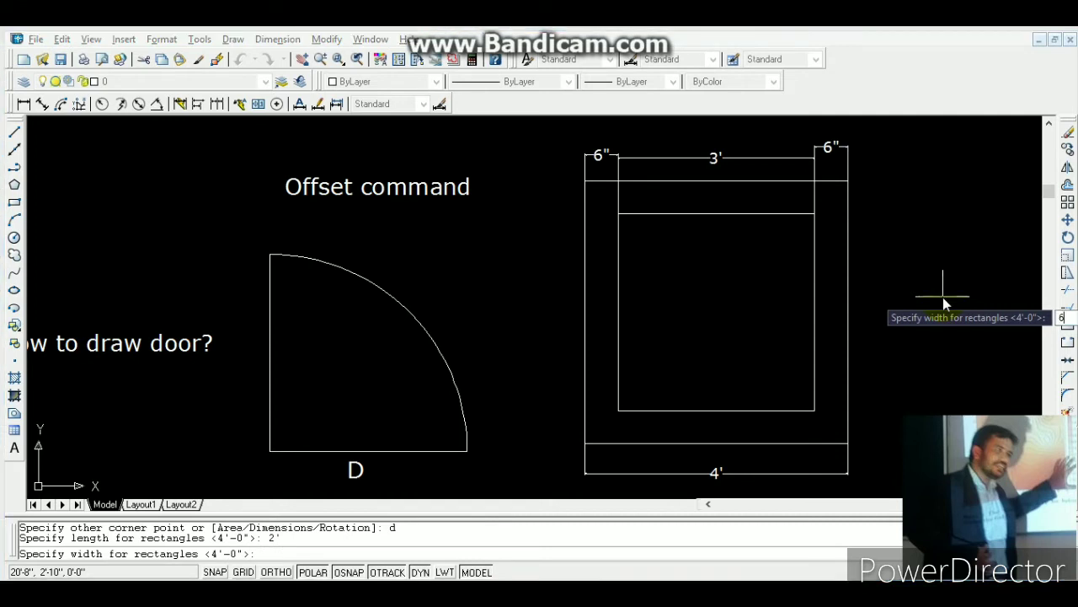
pyautogui.press('Return')
pyautogui.click(942, 295)
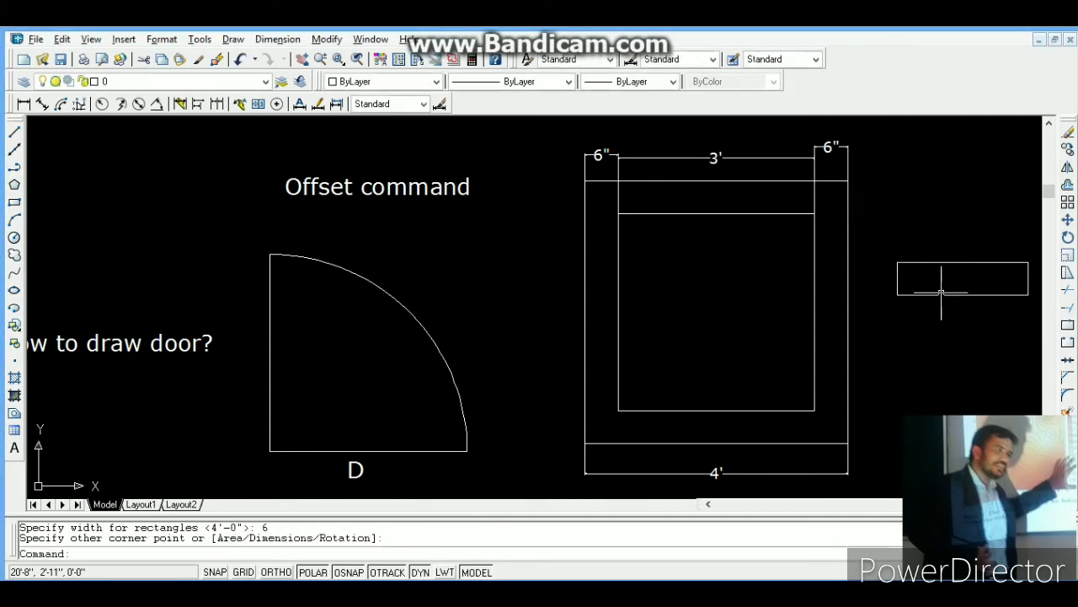
pyautogui.press('Escape')
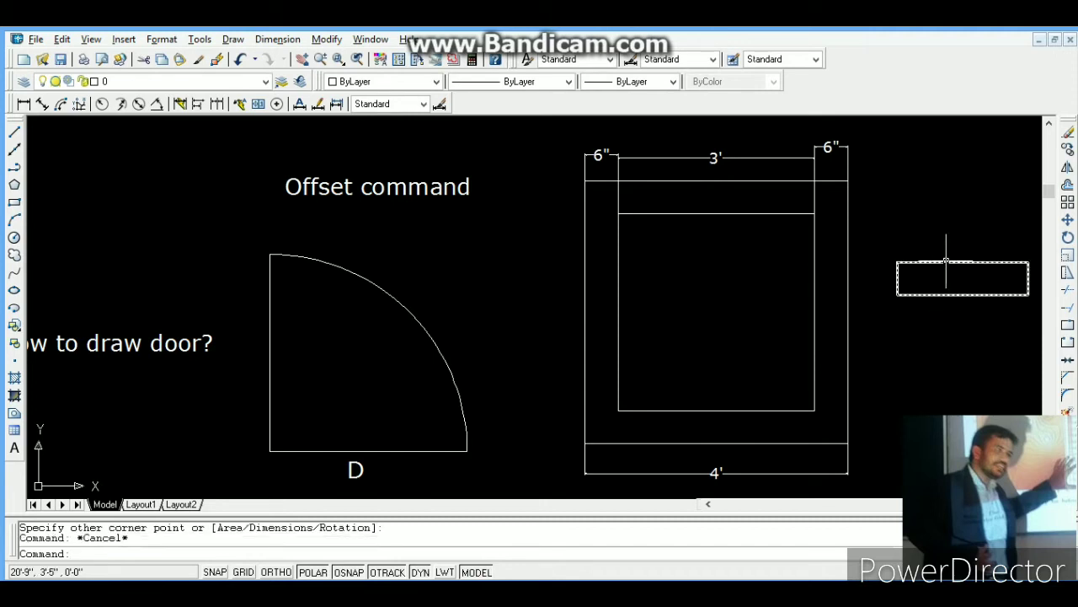
# Step: Move the small rectangle by the midpoint of its upper edge to the midpoint of the inner square's bottom edge
pyautogui.press('Return')
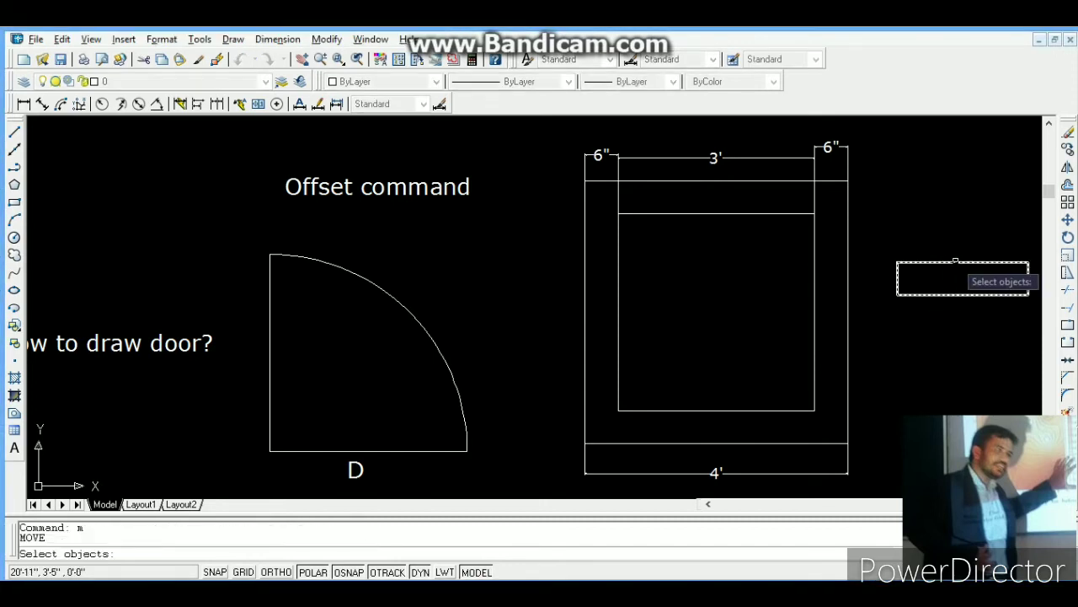
pyautogui.click(970, 263)
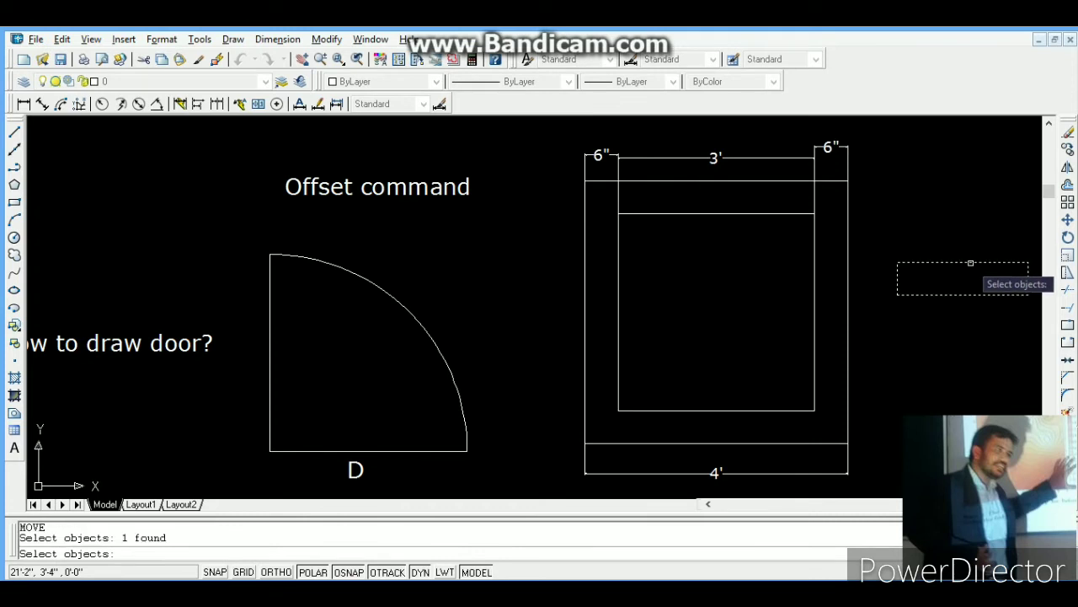
pyautogui.press('Return')
pyautogui.click(963, 263)
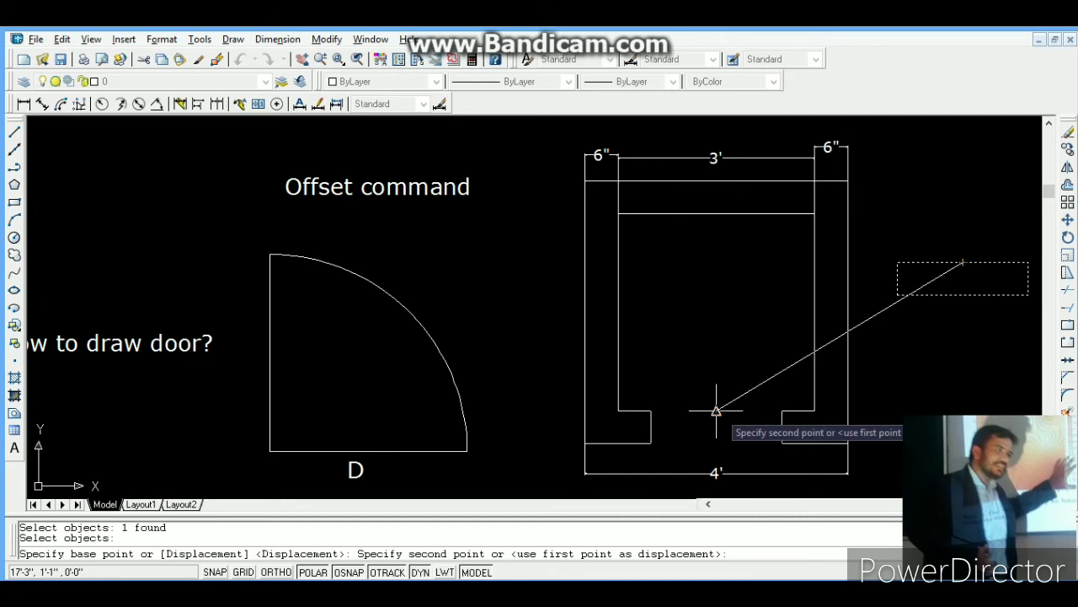
pyautogui.click(716, 412)
pyautogui.press('Escape')
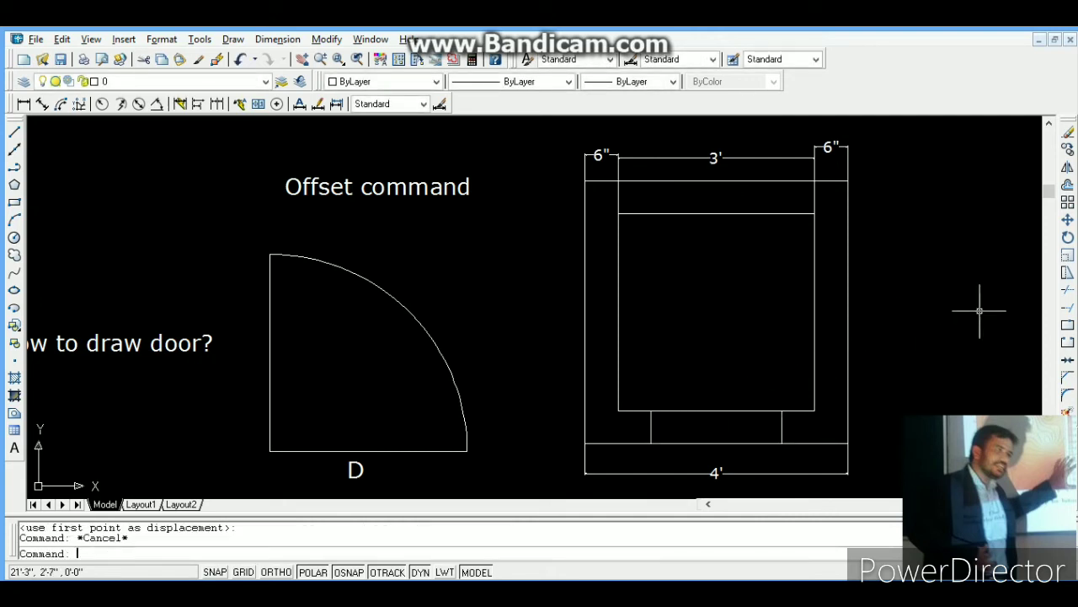
# Step: Offset the small rectangle between the squares' bottom edges inward by 2"
pyautogui.click(782, 428)
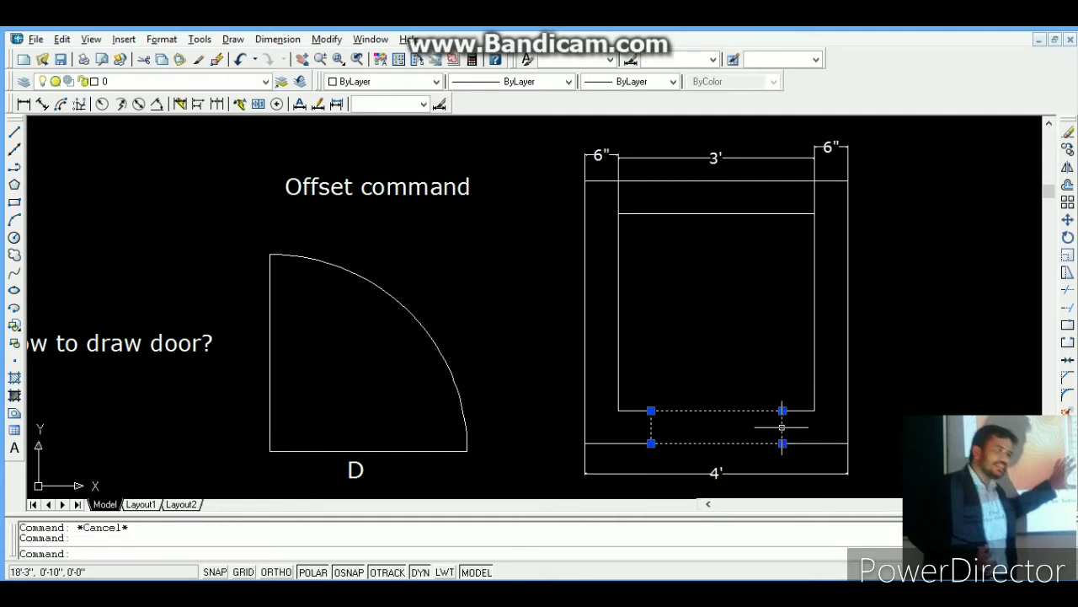
pyautogui.press('Escape')
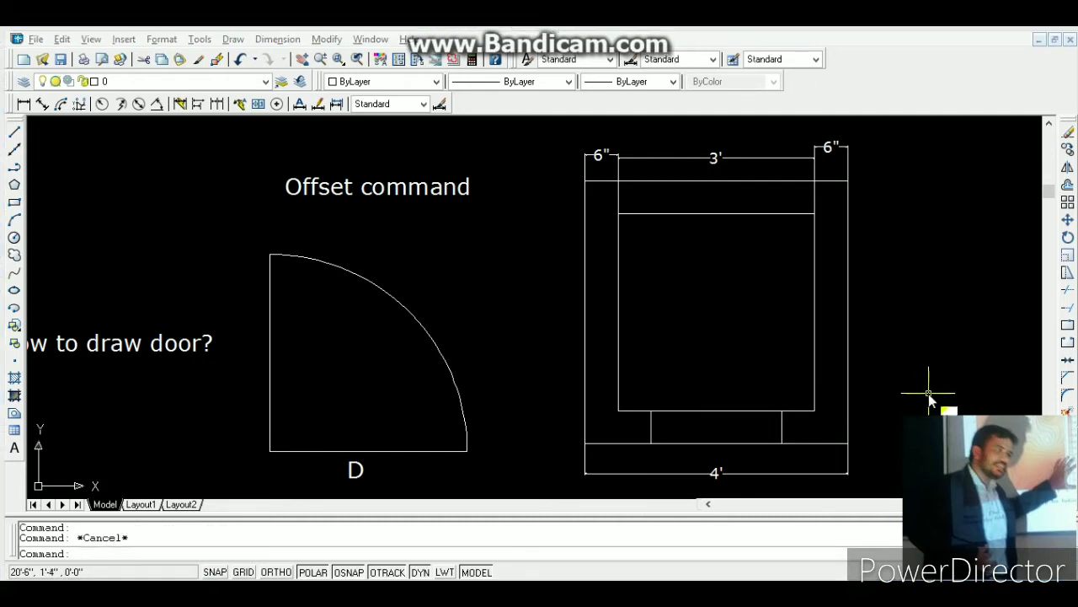
pyautogui.write('o')
pyautogui.press('Return')
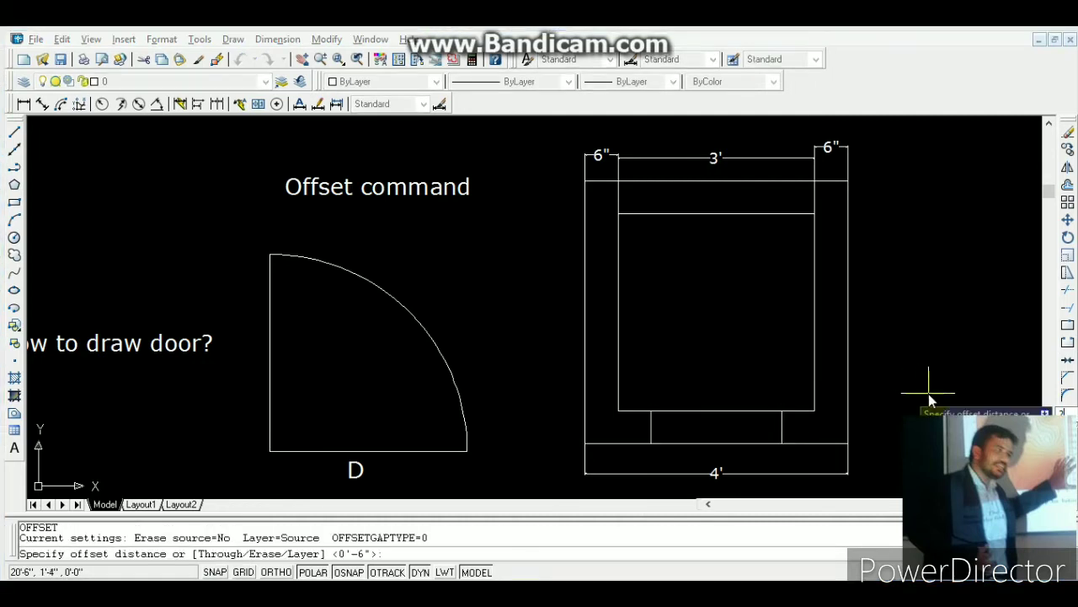
pyautogui.write('2')
pyautogui.press('Return')
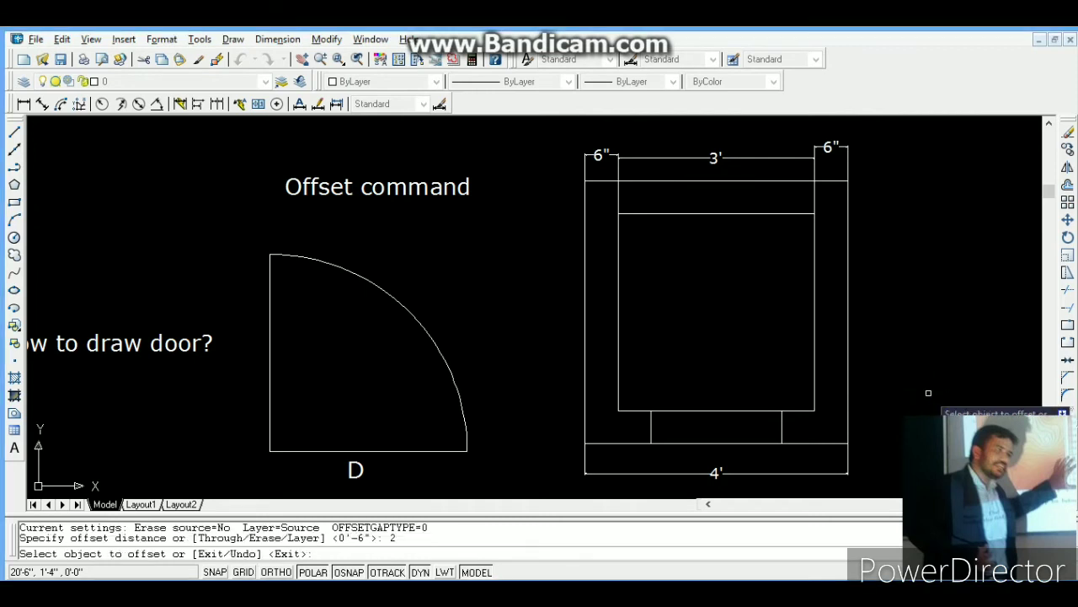
pyautogui.click(784, 435)
pyautogui.click(758, 428)
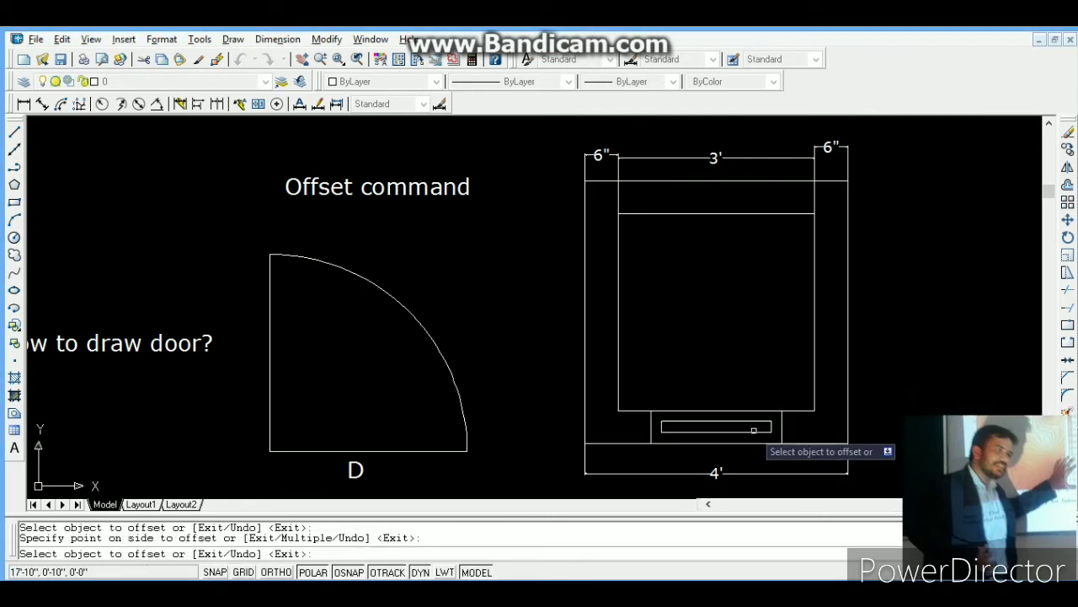
pyautogui.press('Escape')
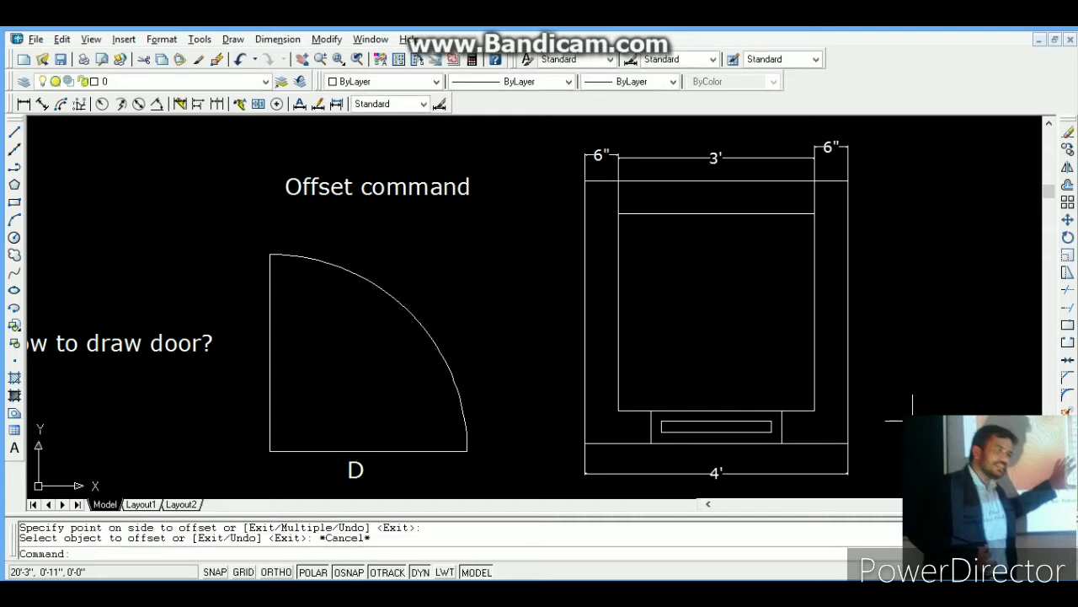
# Step: Copy the "Offset command" text and paste the duplicate just below it, above the door arc
pyautogui.click(336, 190)
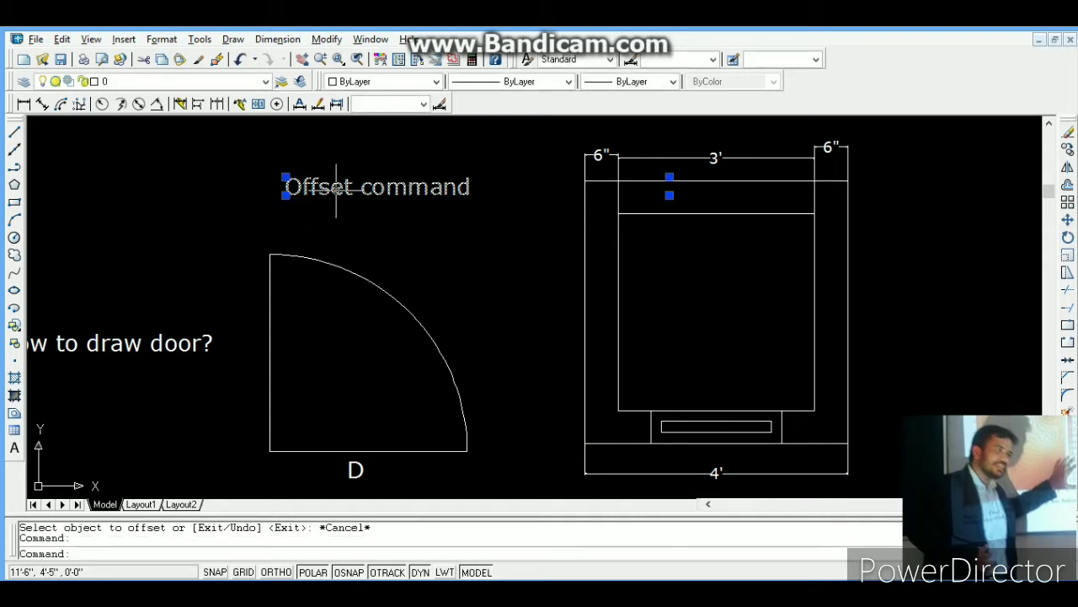
pyautogui.hotkey('ctrl', 'c')
pyautogui.hotkey('ctrl', 'v')
pyautogui.click(391, 239)
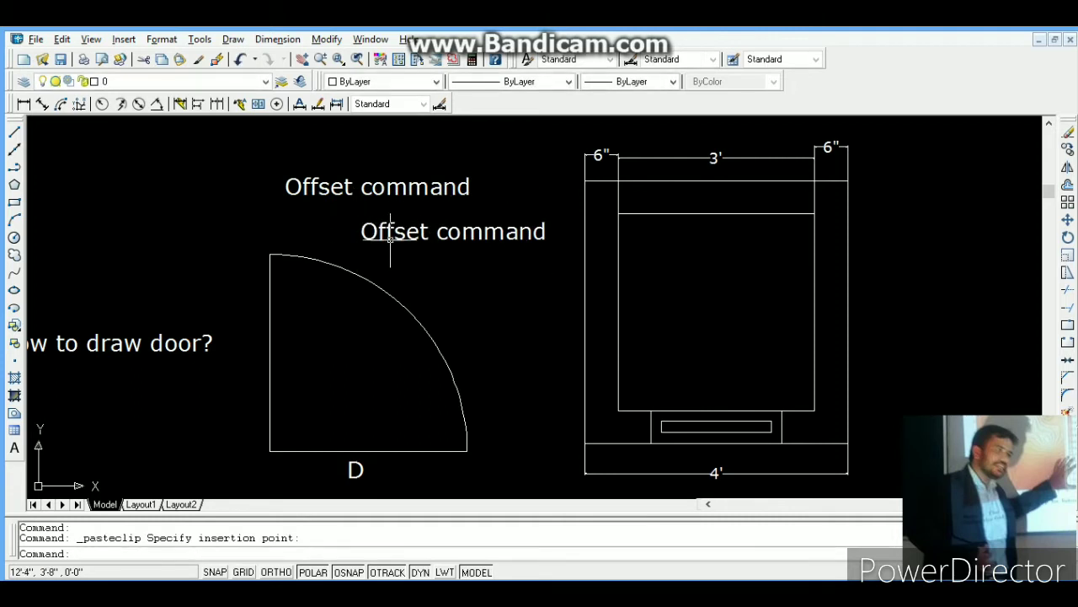
# Step: Change the duplicated label to read "explode command"
pyautogui.doubleClick(427, 238)
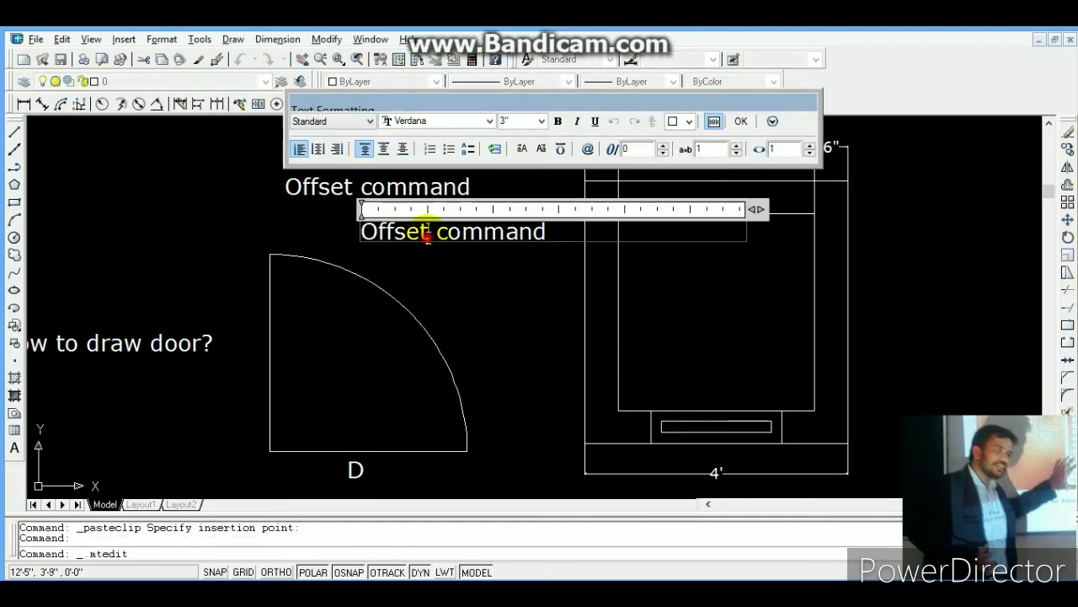
pyautogui.moveTo(427, 238); pyautogui.dragTo(299, 237)
pyautogui.write('exp')
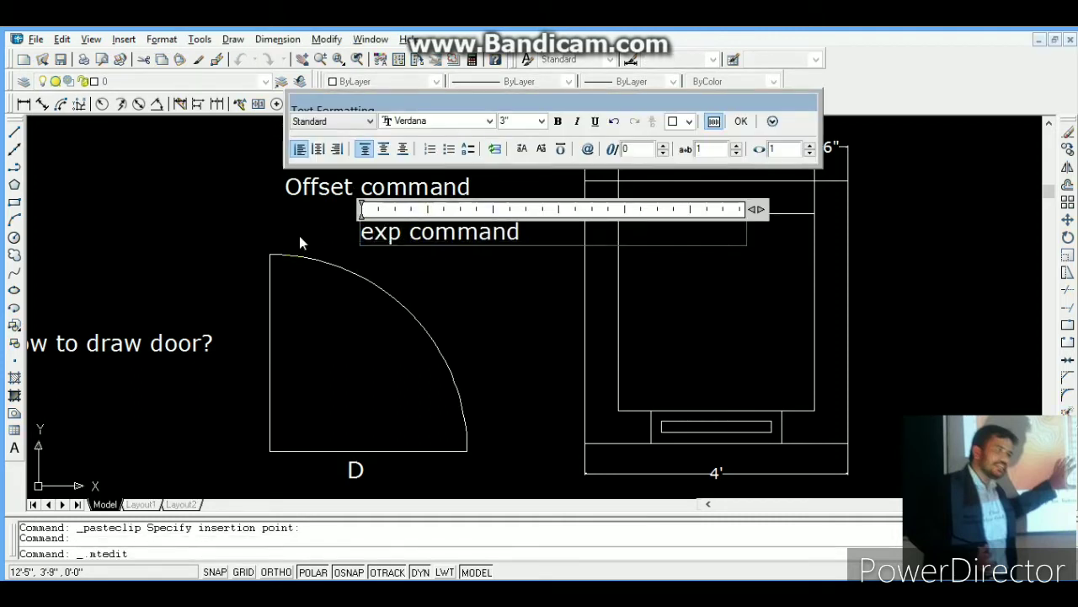
pyautogui.write('lode')
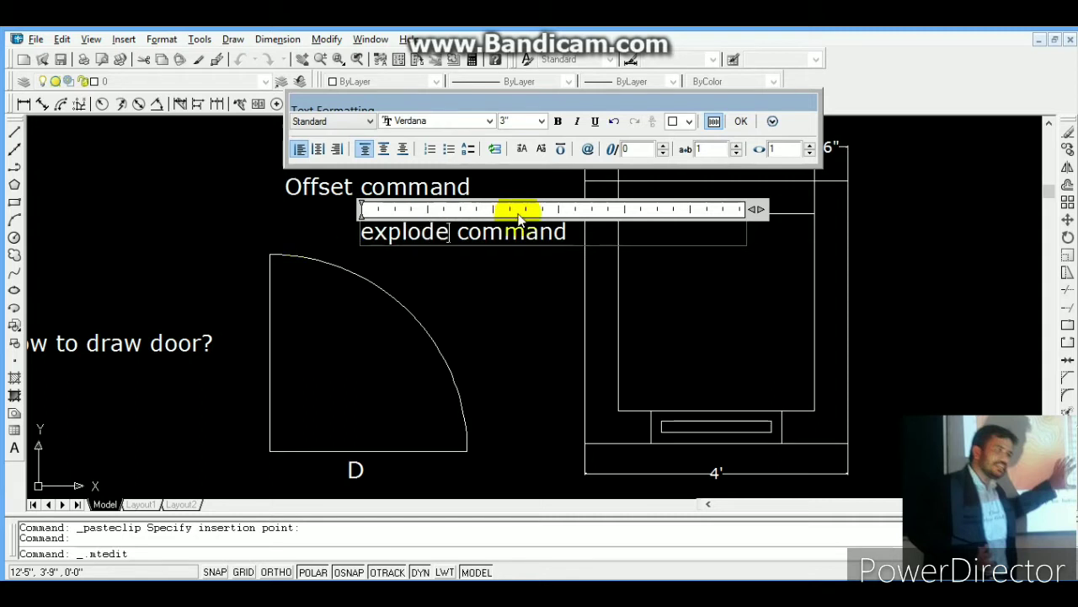
pyautogui.click(743, 120)
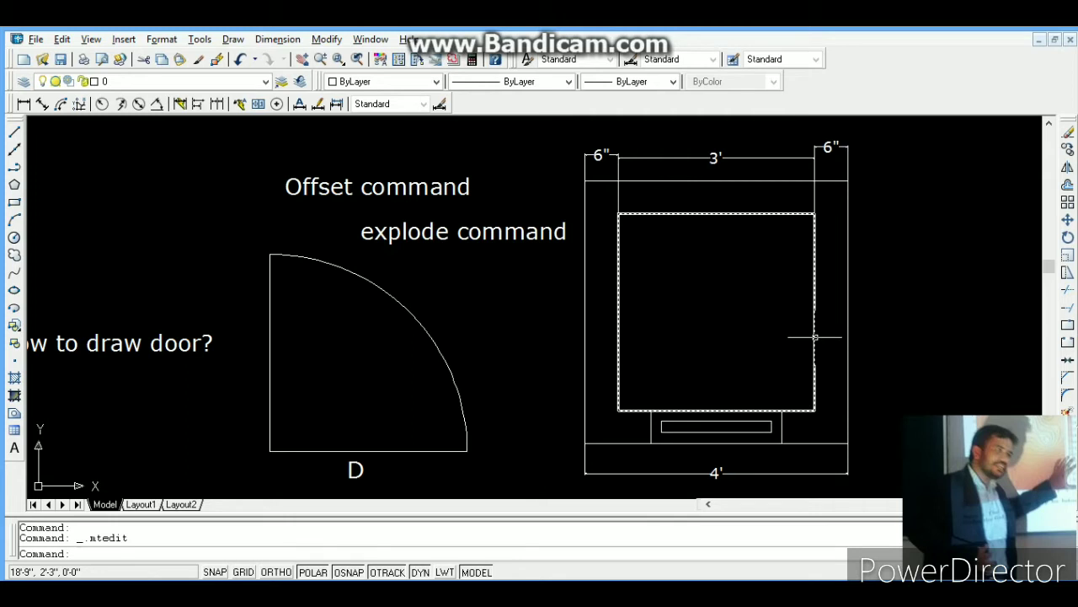
# Step: Explode the innermost small rectangle between the bottom edges of the two squares
pyautogui.click(771, 427)
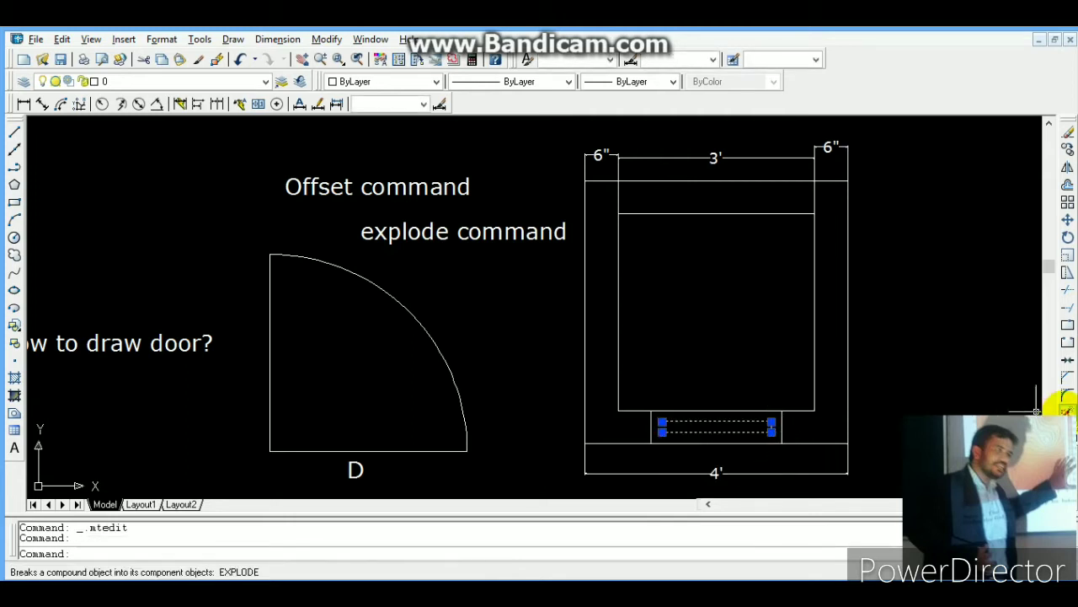
pyautogui.click(1065, 410)
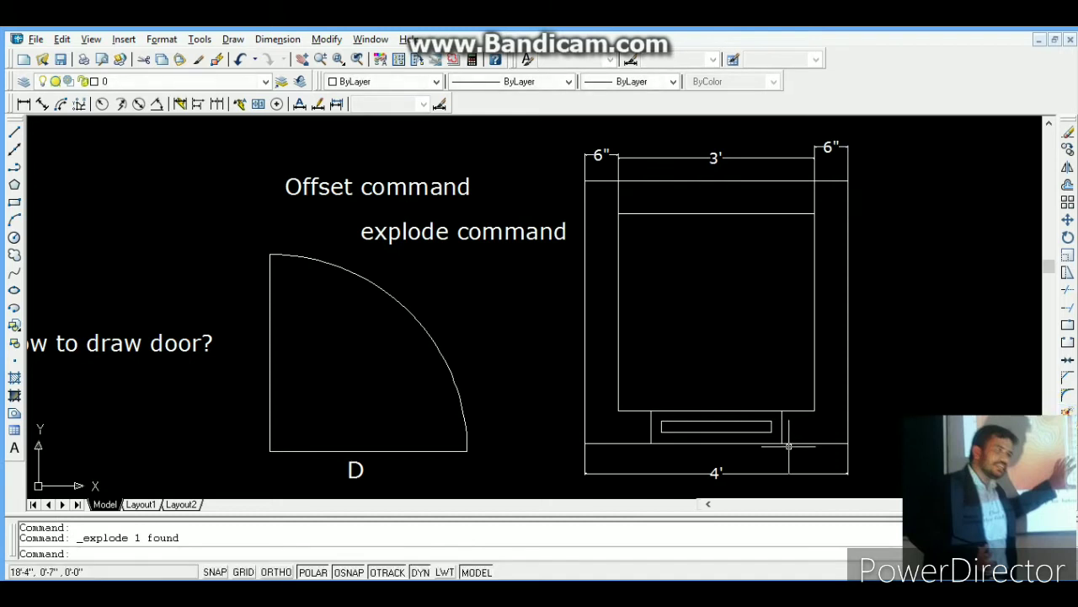
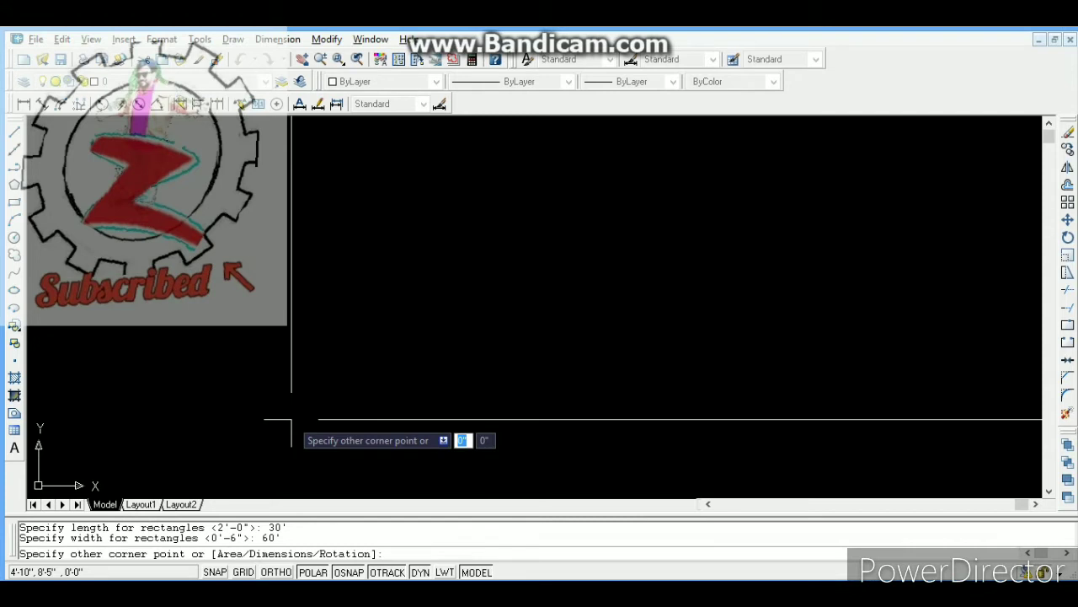
# Step: Place the 30' by 60' rectangle above the earlier drawings and end the Rectangle command
pyautogui.click(429, 358)
pyautogui.press('Escape')
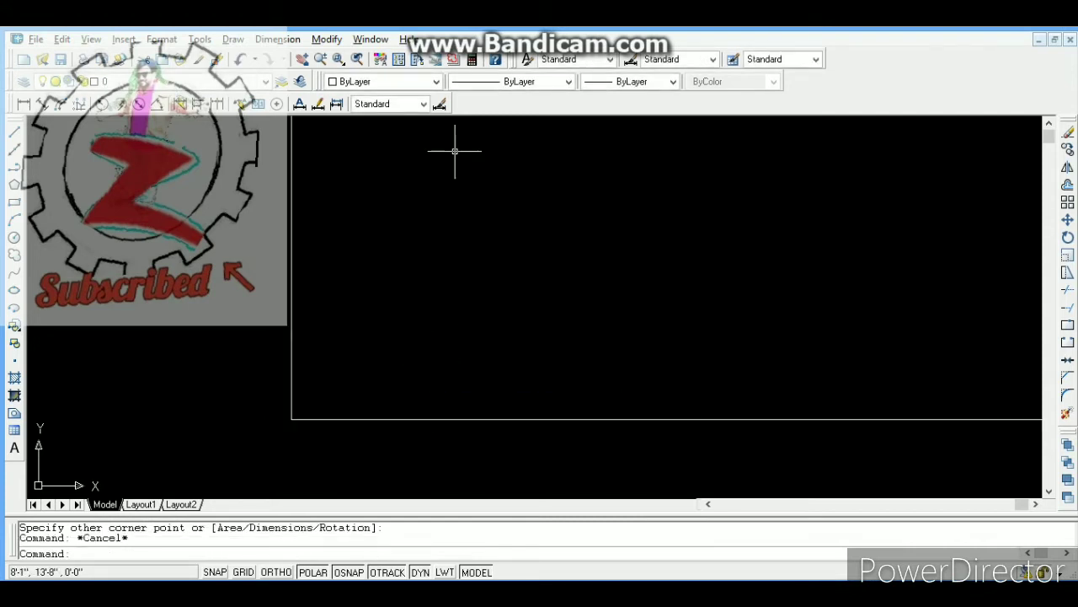
# Step: Zoom out to show the whole large rectangle together with the earlier drawings
pyautogui.click(320, 59)
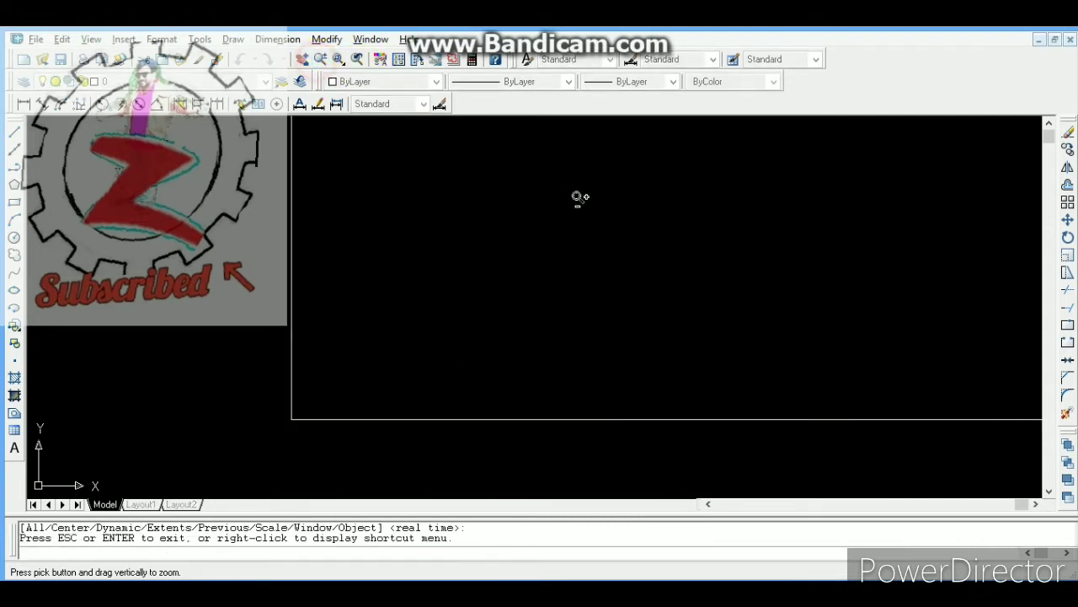
pyautogui.moveTo(581, 197); pyautogui.dragTo(498, 369)
pyautogui.moveTo(582, 169); pyautogui.dragTo(497, 353)
pyautogui.moveTo(603, 193); pyautogui.dragTo(577, 263)
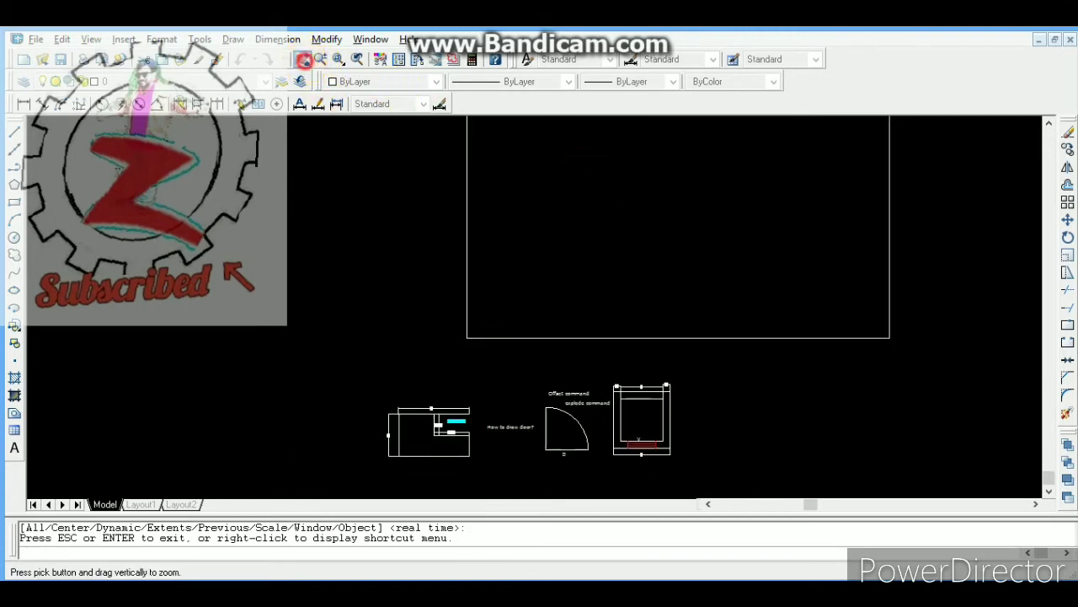
pyautogui.click(301, 59)
pyautogui.moveTo(571, 234); pyautogui.dragTo(391, 235)
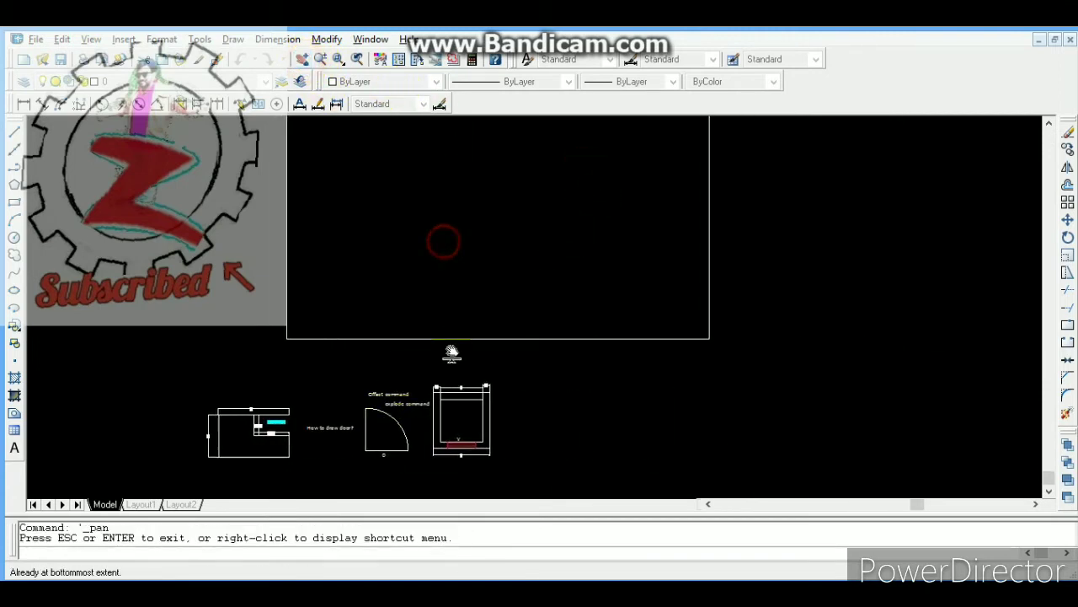
pyautogui.click(320, 59)
pyautogui.moveTo(469, 174); pyautogui.dragTo(441, 304)
pyautogui.press('Escape')
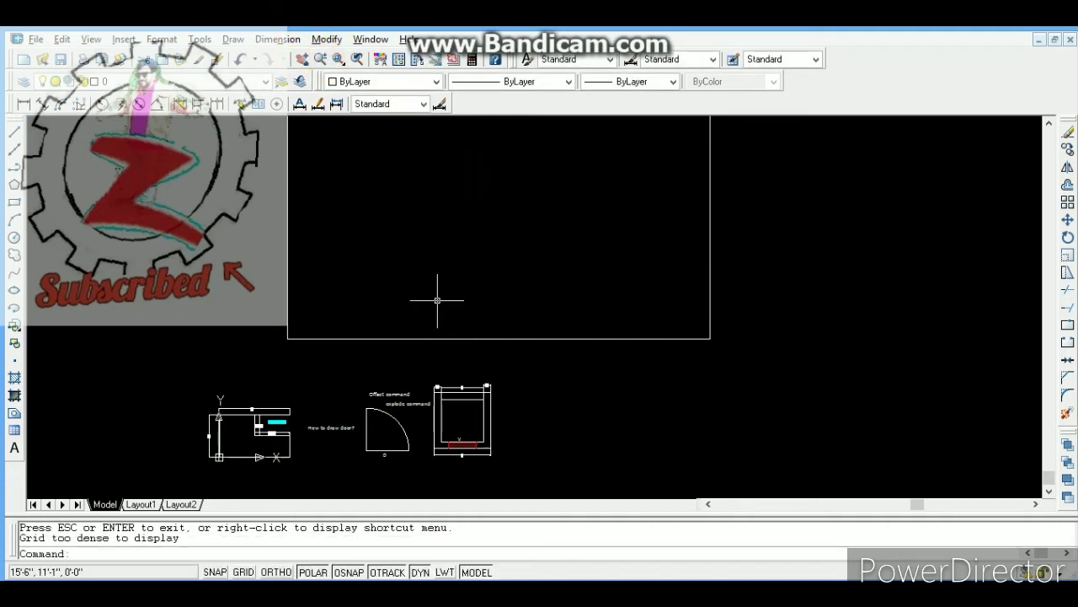
pyautogui.write('z')
pyautogui.press('Return')
pyautogui.write('a')
pyautogui.press('Return')
pyautogui.press('Escape')
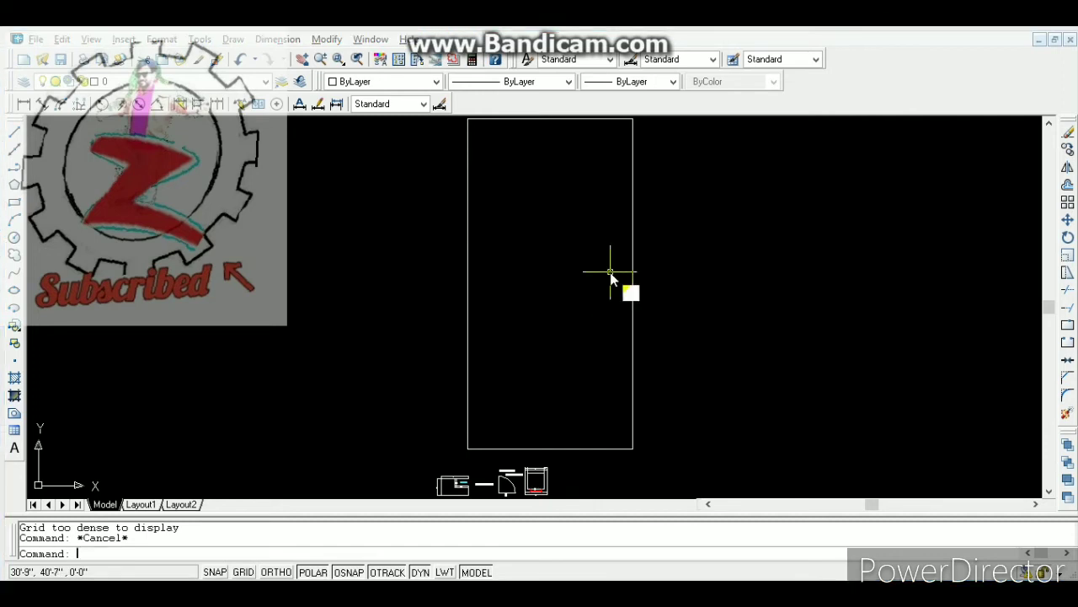
# Step: Offset the 30' by 60' rectangle inward by 6"
pyautogui.press('Return')
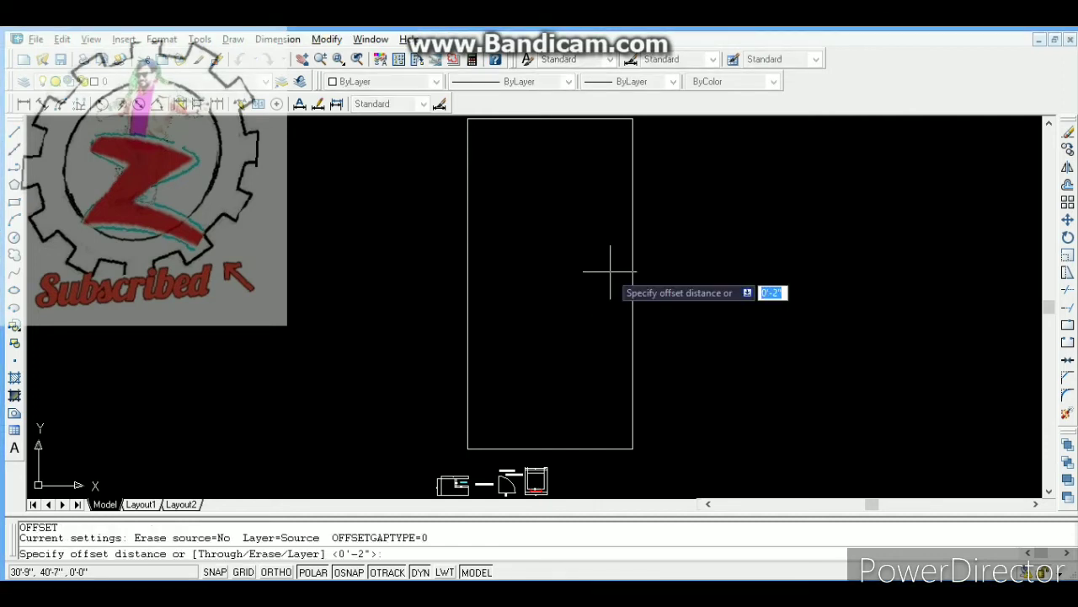
pyautogui.write('6')
pyautogui.press('Return')
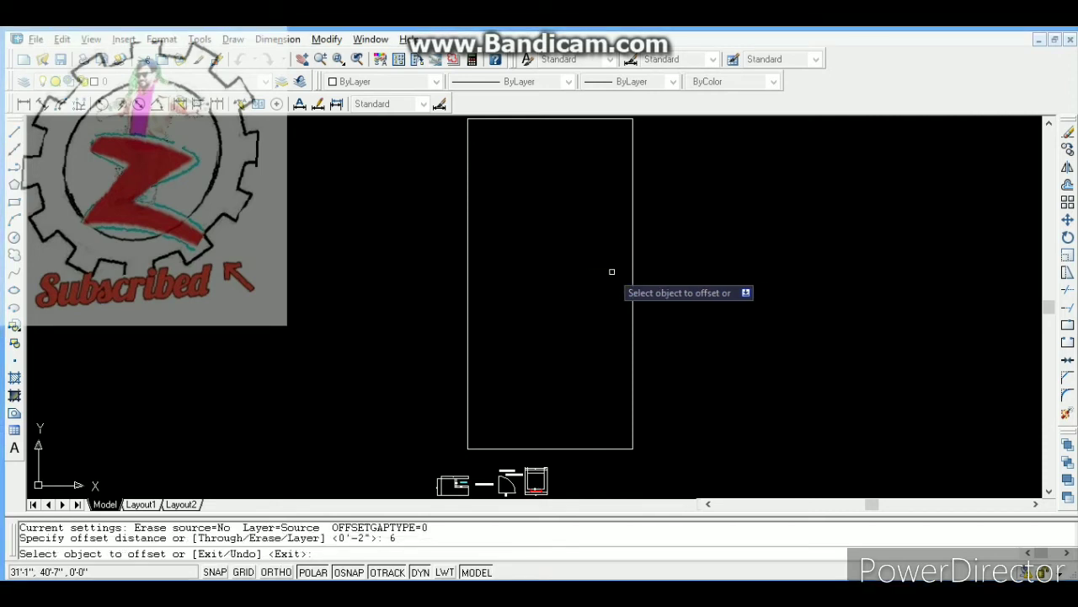
pyautogui.click(632, 275)
pyautogui.click(604, 276)
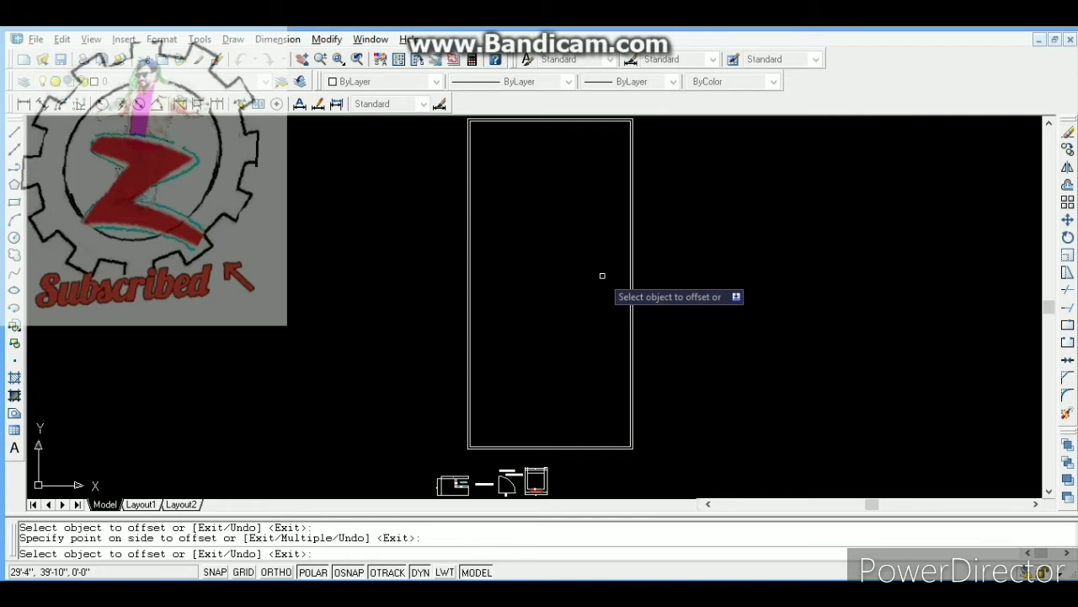
pyautogui.press('Escape')
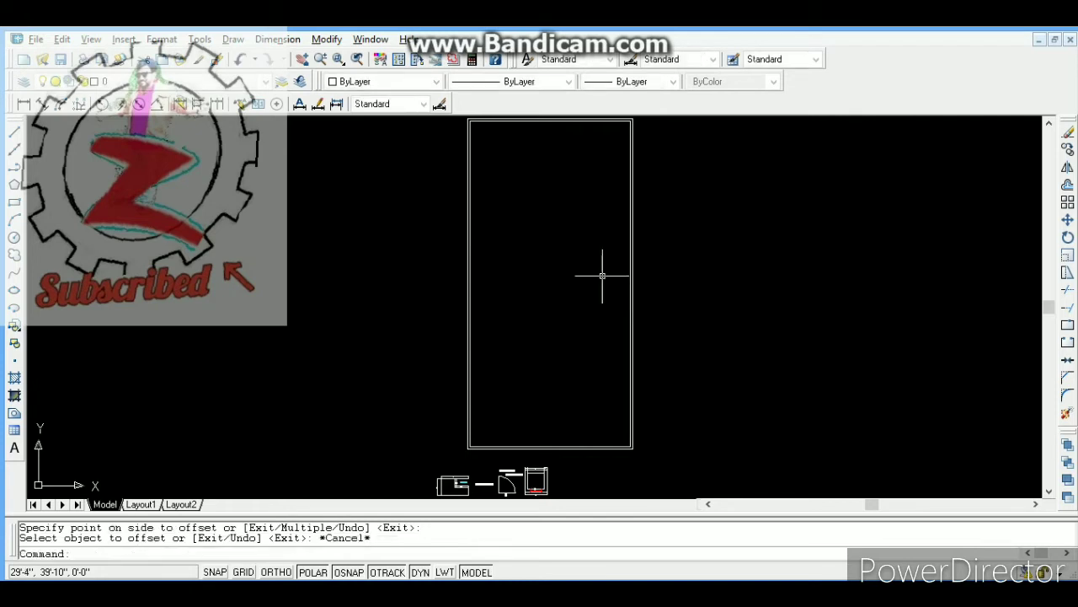
# Step: Start a linear dimension at the lower part of the large double-line rectangle
pyautogui.click(339, 61)
pyautogui.click(442, 311)
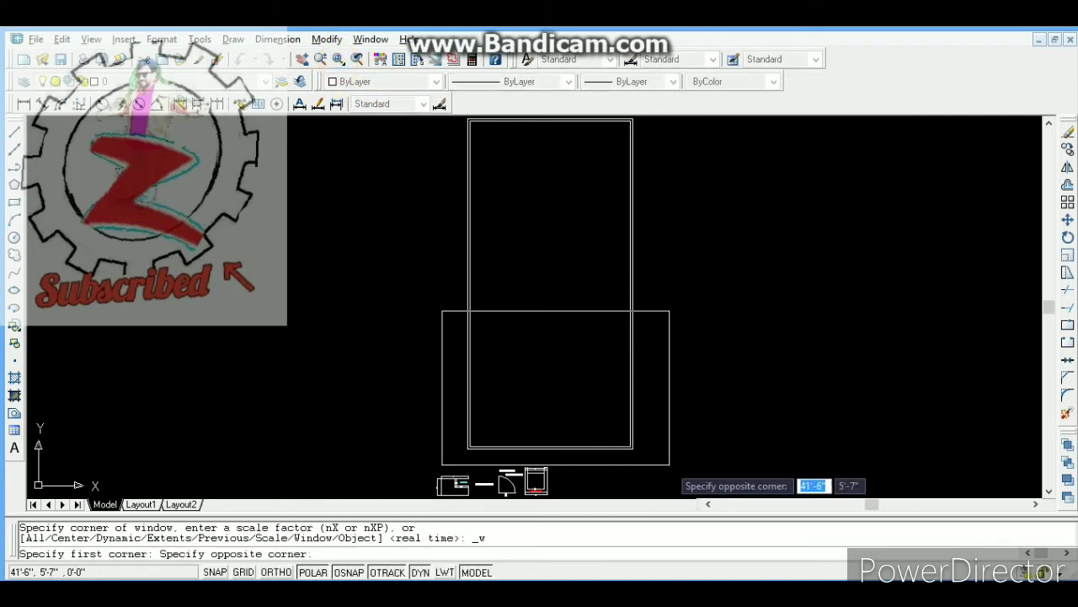
pyautogui.click(670, 464)
pyautogui.press('Escape')
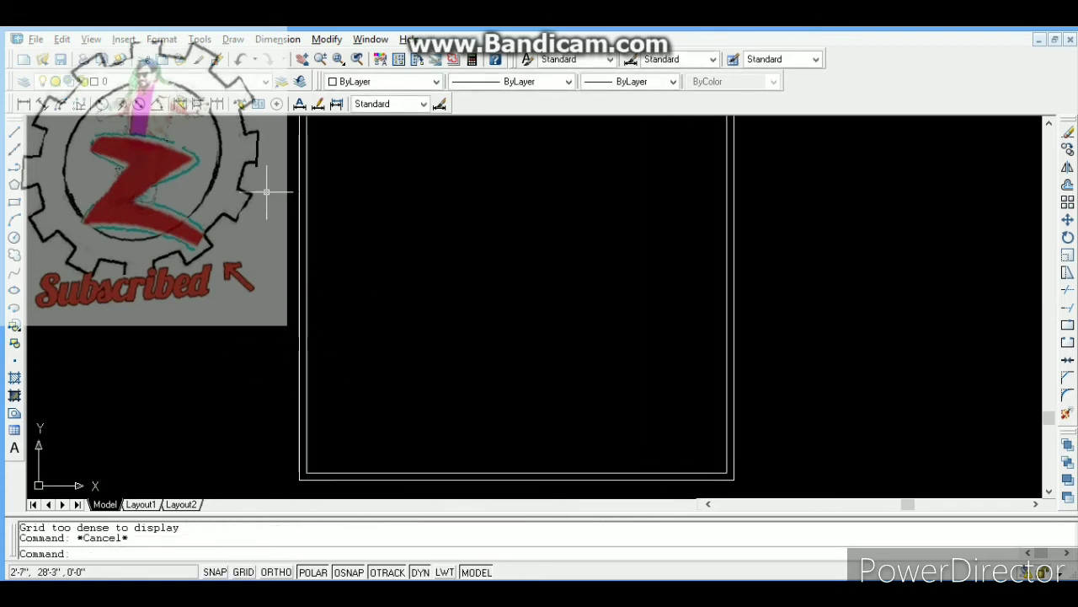
pyautogui.click(302, 59)
pyautogui.moveTo(563, 287); pyautogui.dragTo(564, 173)
pyautogui.press('Escape')
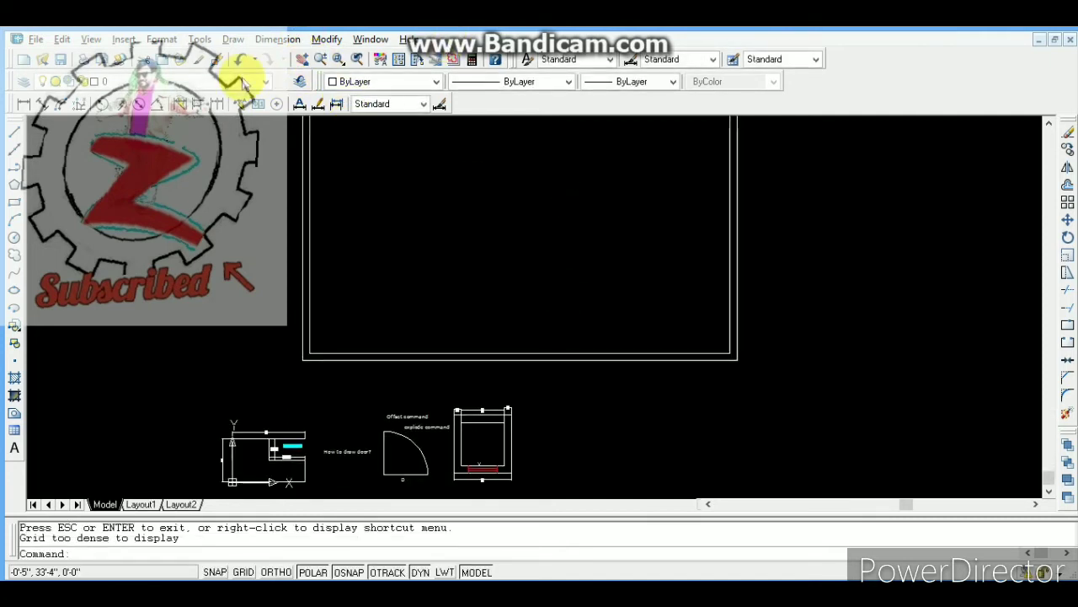
pyautogui.click(25, 104)
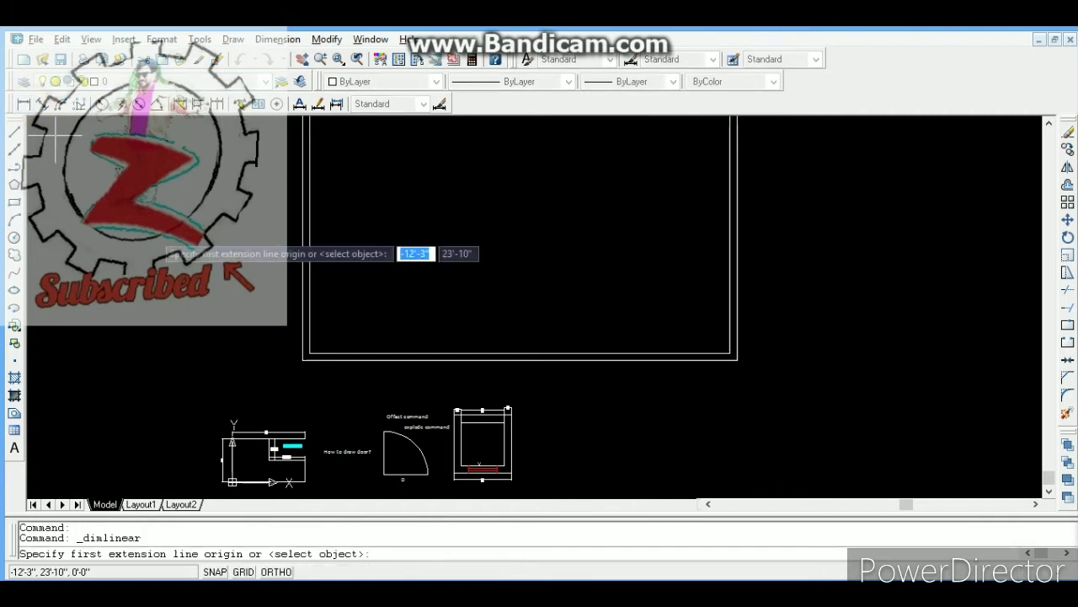
# Step: Add a linear dimension below the outer rectangle spanning its full bottom edge, and inspect the dimension text up close
pyautogui.click(302, 361)
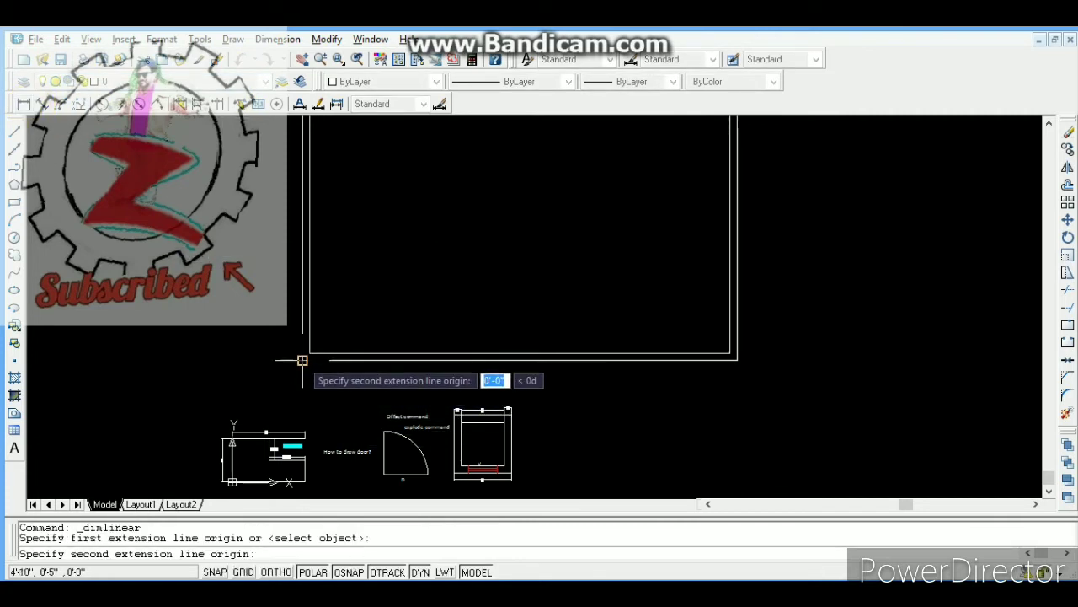
pyautogui.click(737, 361)
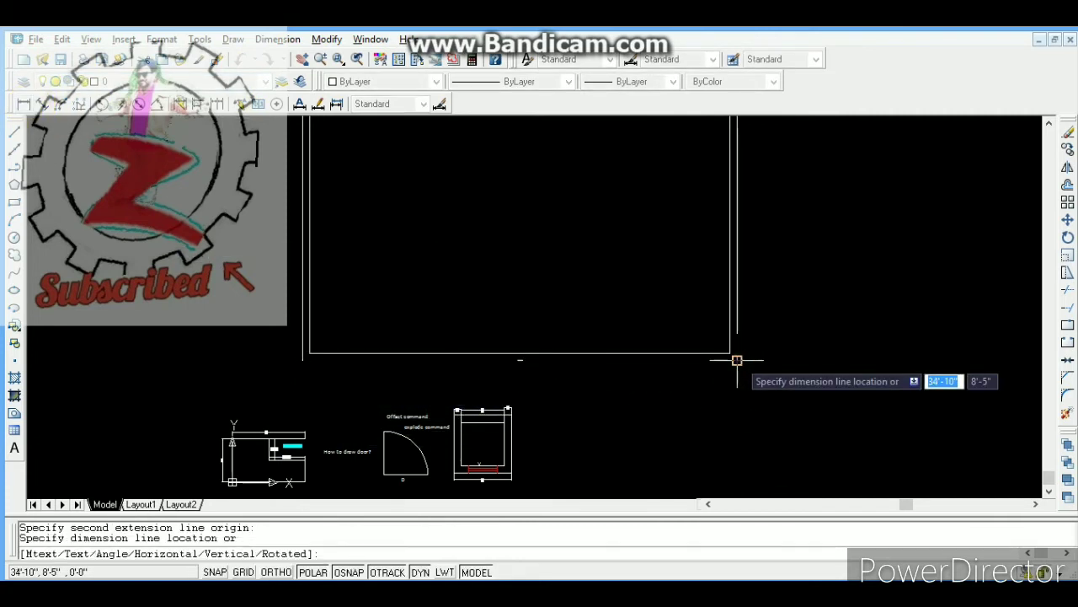
pyautogui.click(739, 377)
pyautogui.press('Escape')
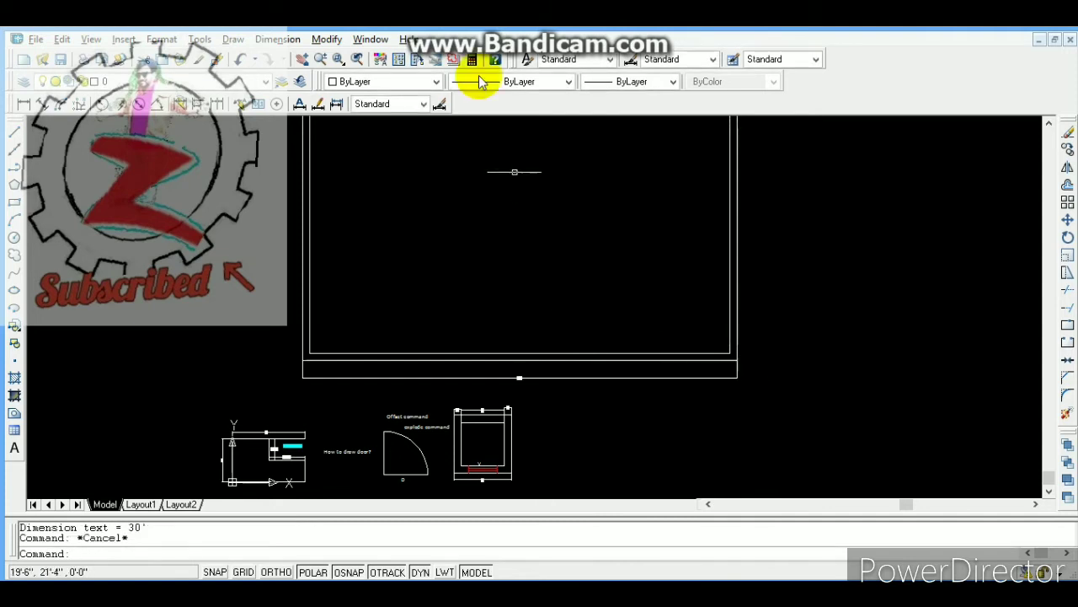
pyautogui.click(518, 377)
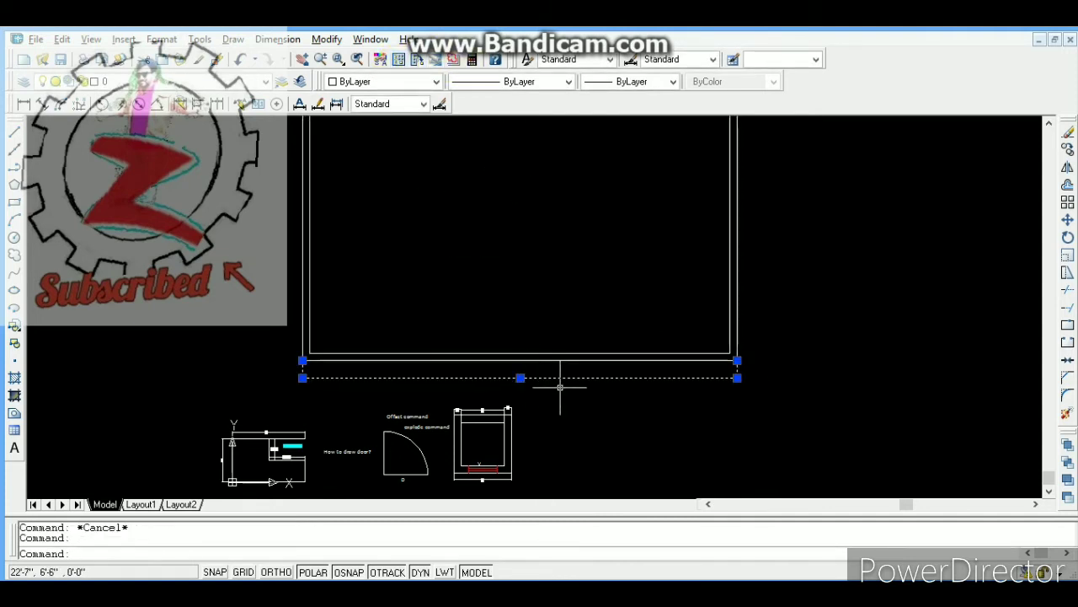
pyautogui.press('Escape')
pyautogui.click(337, 61)
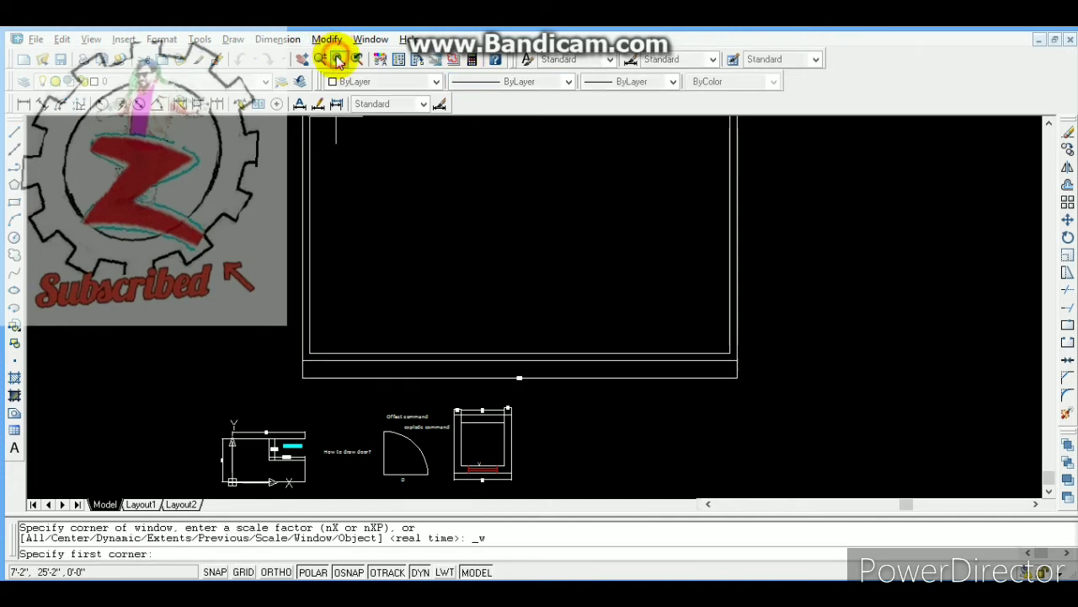
pyautogui.click(477, 339)
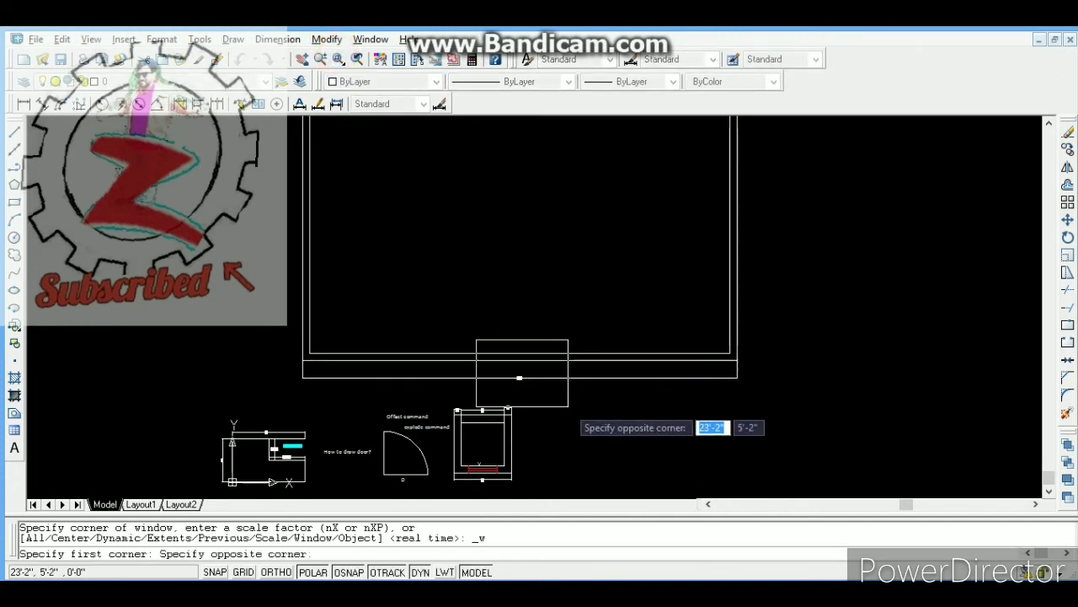
pyautogui.click(569, 407)
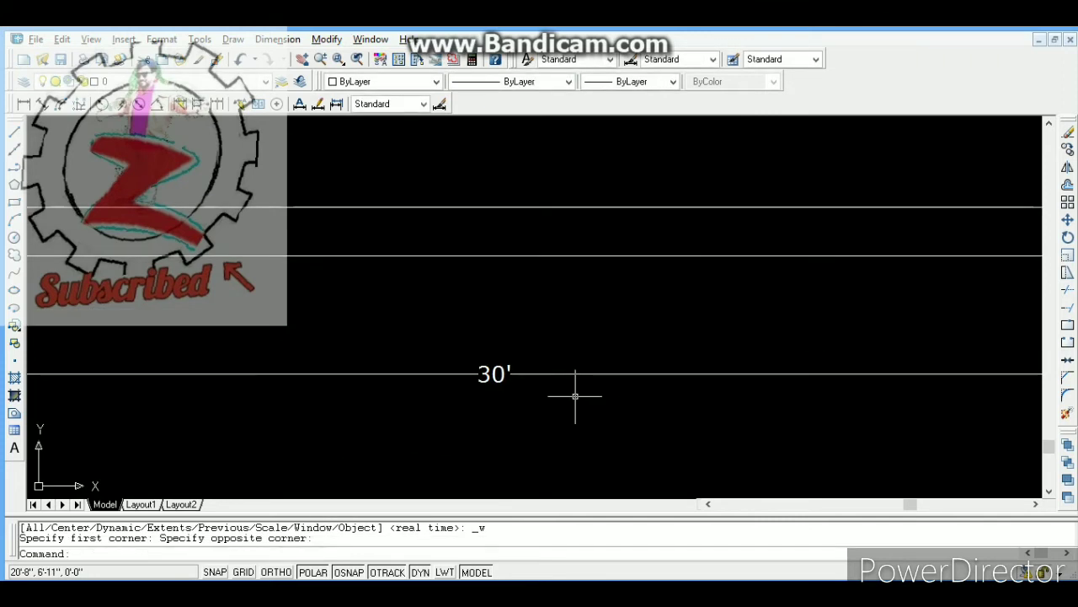
pyautogui.click(320, 60)
pyautogui.press('Escape')
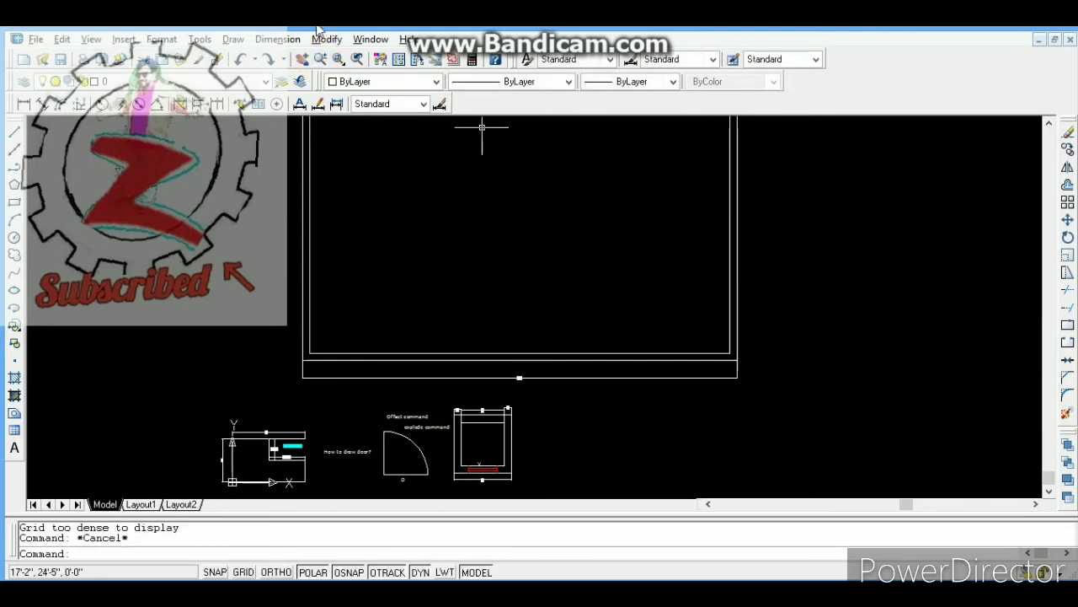
# Step: Add a vertical linear dimension along the outer rectangle's right side, from its upper corner to its lower corner
pyautogui.click(304, 59)
pyautogui.moveTo(535, 325)
pyautogui.mouseDown()
pyautogui.moveTo(547, 342)
pyautogui.moveTo(512, 382)
pyautogui.moveTo(436, 355)
pyautogui.mouseUp()
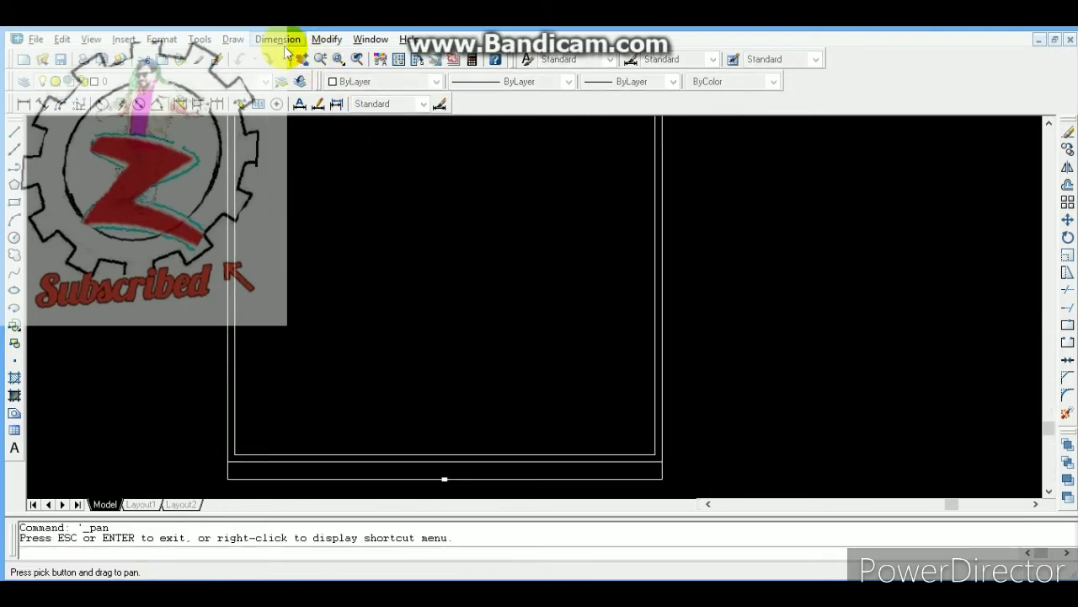
pyautogui.click(320, 59)
pyautogui.moveTo(455, 242); pyautogui.dragTo(435, 410)
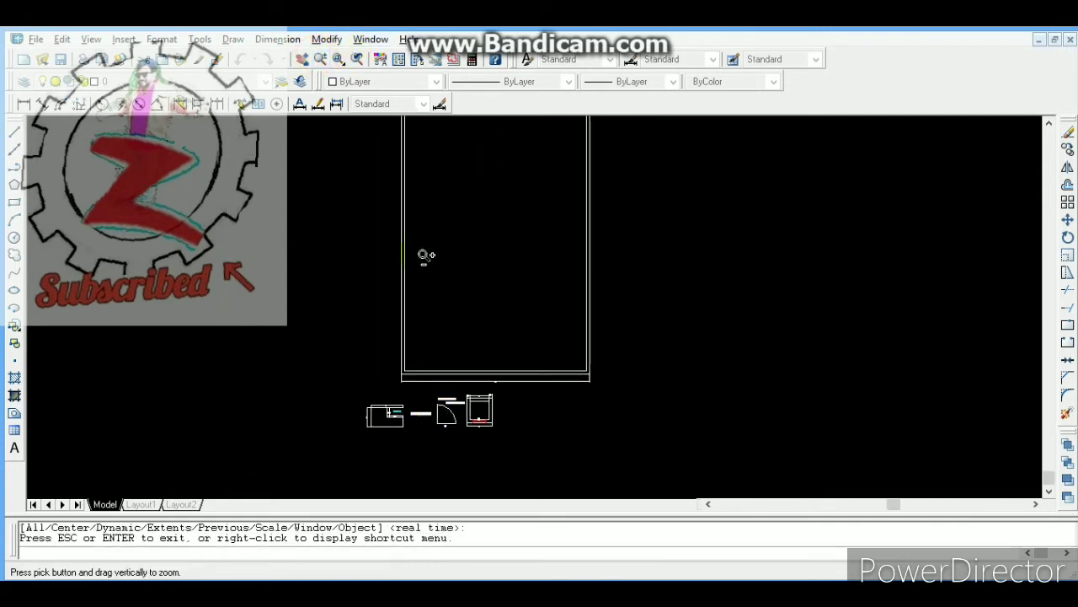
pyautogui.click(302, 59)
pyautogui.moveTo(477, 244)
pyautogui.mouseDown()
pyautogui.moveTo(422, 325)
pyautogui.moveTo(421, 365)
pyautogui.mouseUp()
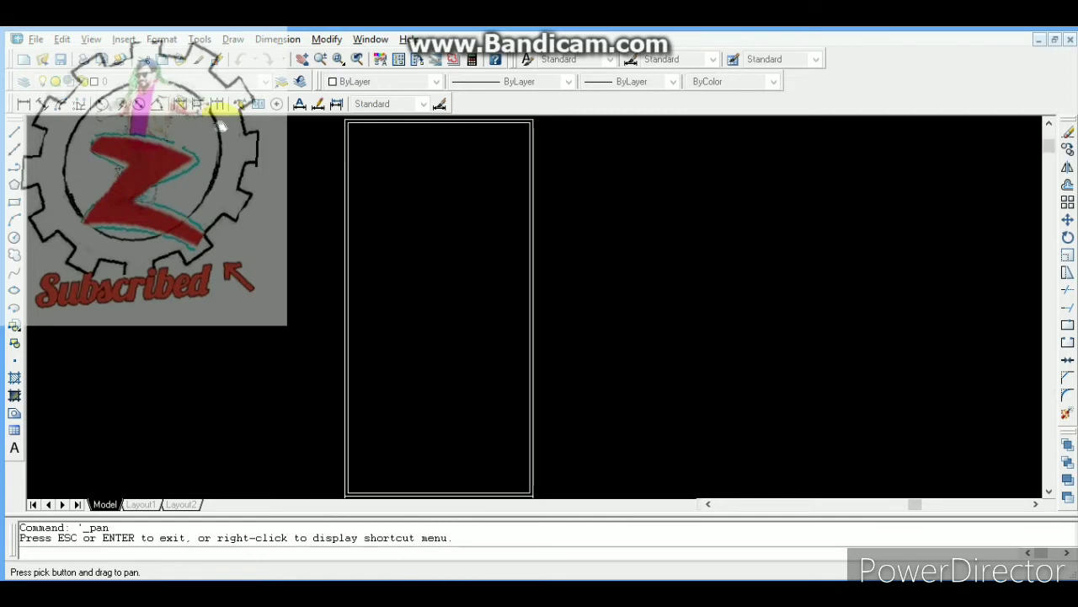
pyautogui.press('Escape')
pyautogui.click(24, 103)
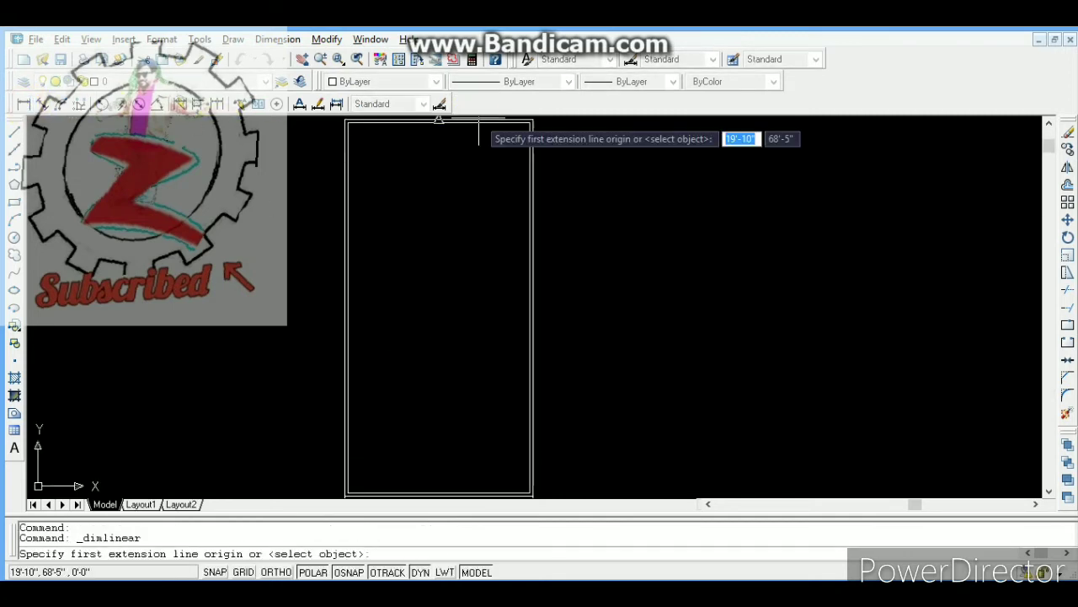
pyautogui.click(532, 121)
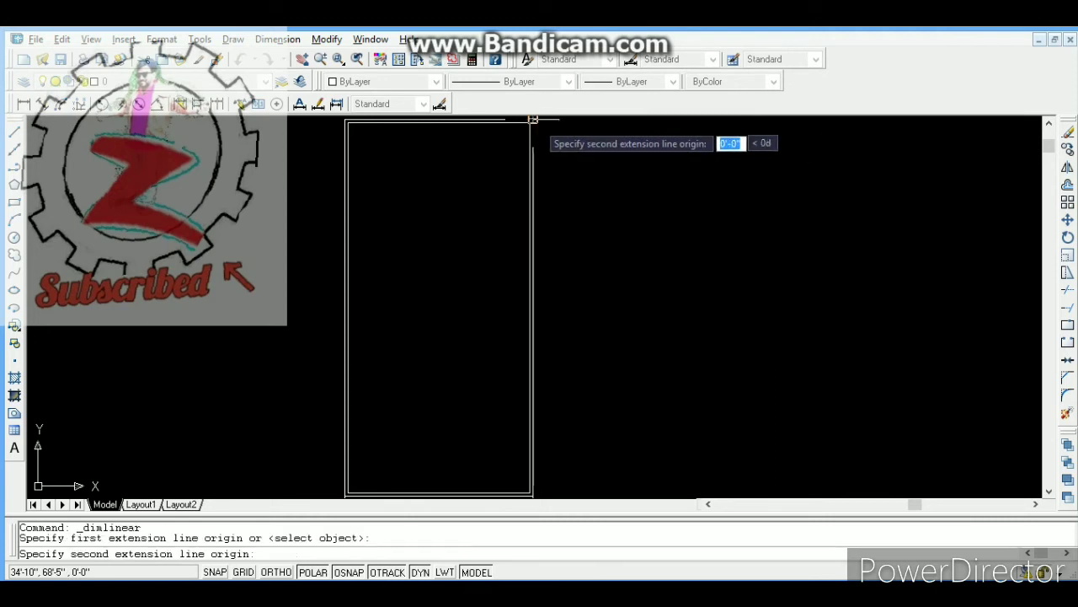
pyautogui.click(532, 494)
pyautogui.click(578, 484)
pyautogui.press('Escape')
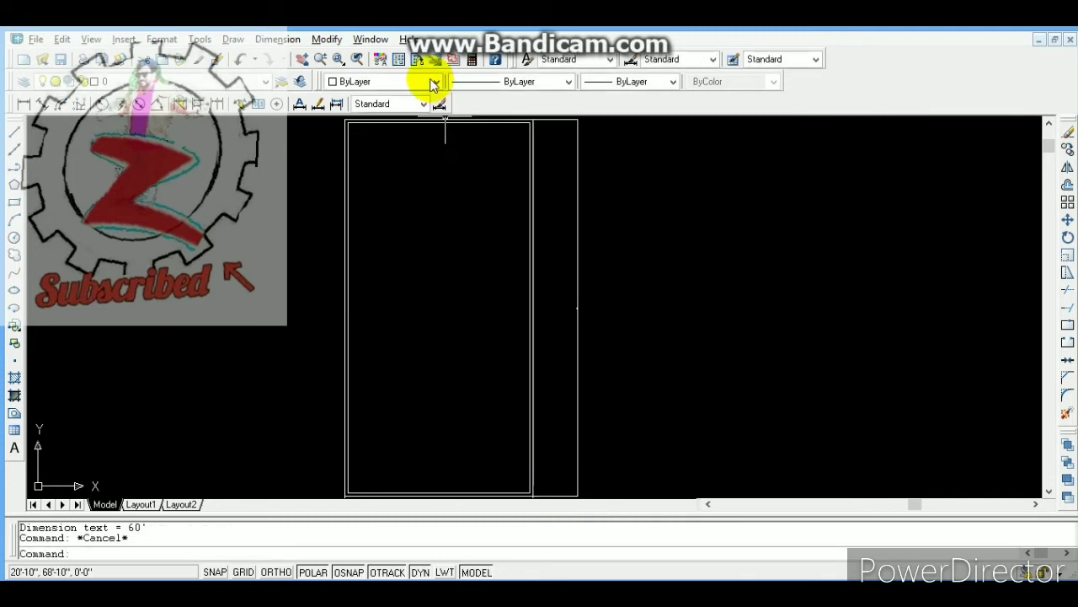
# Step: Examine the text of the vertical dimension up close, and return to the full drawing extents
pyautogui.click(339, 59)
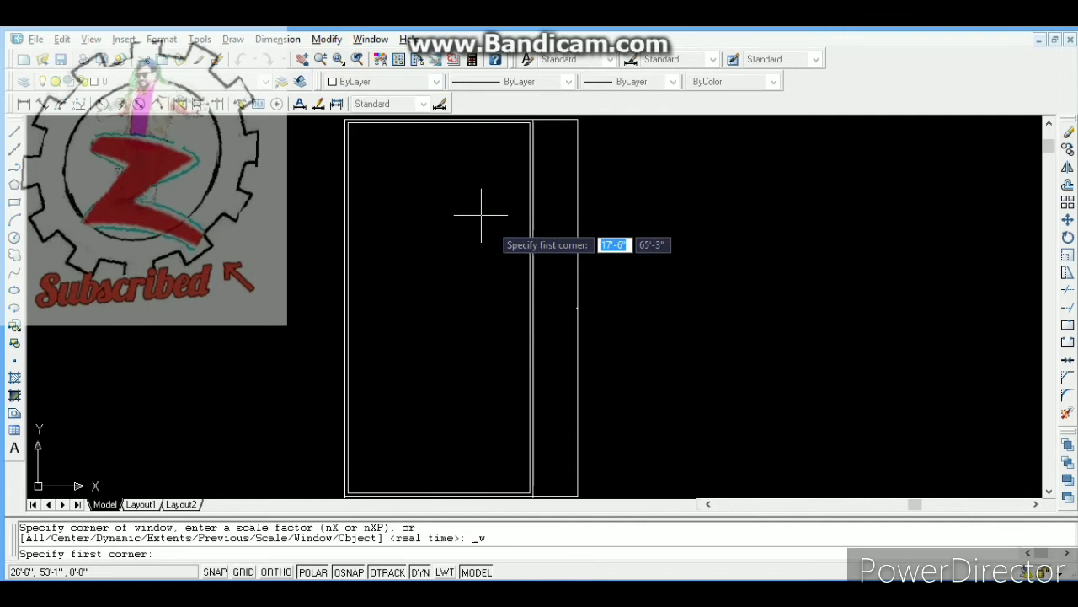
pyautogui.click(556, 293)
pyautogui.click(620, 346)
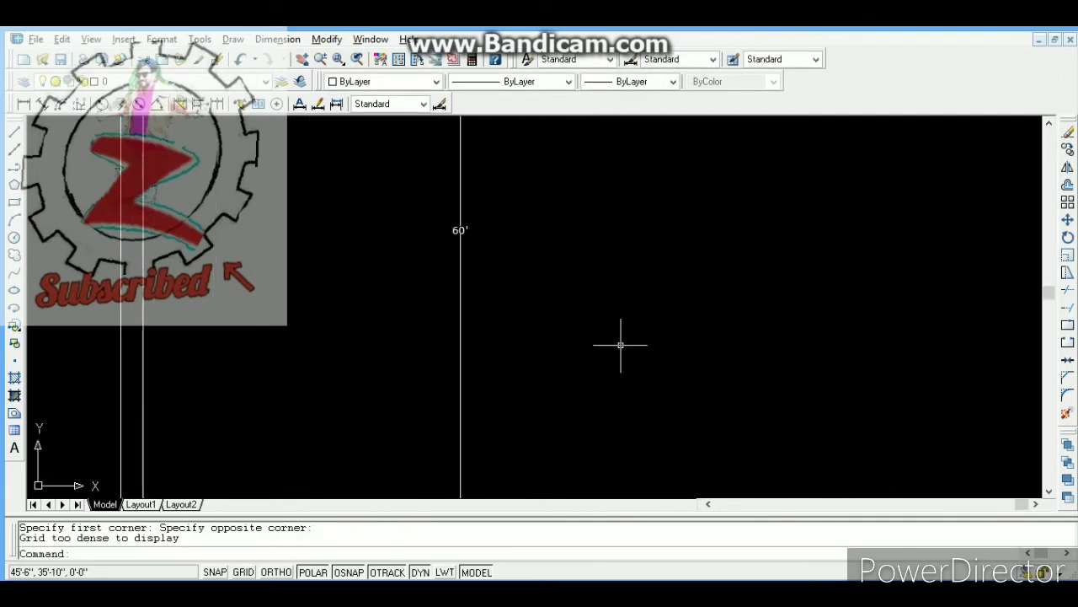
pyautogui.press('Escape')
pyautogui.write('z')
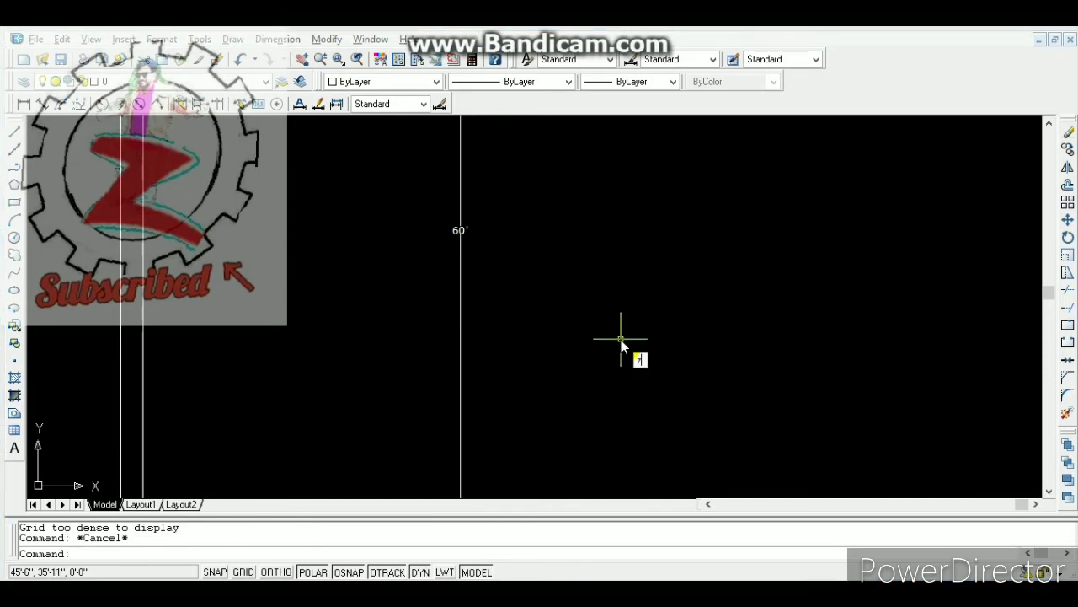
pyautogui.press('Return')
pyautogui.write('e')
pyautogui.press('Return')
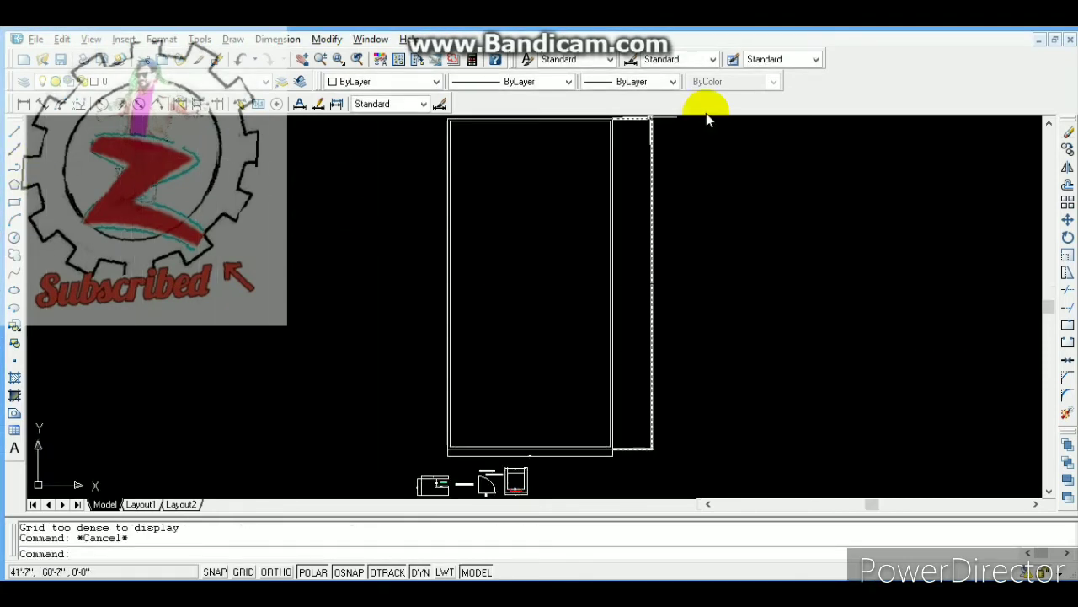
# Step: Explode the inner rectangle into separate lines and check that its top line can be selected on its own
pyautogui.click(536, 123)
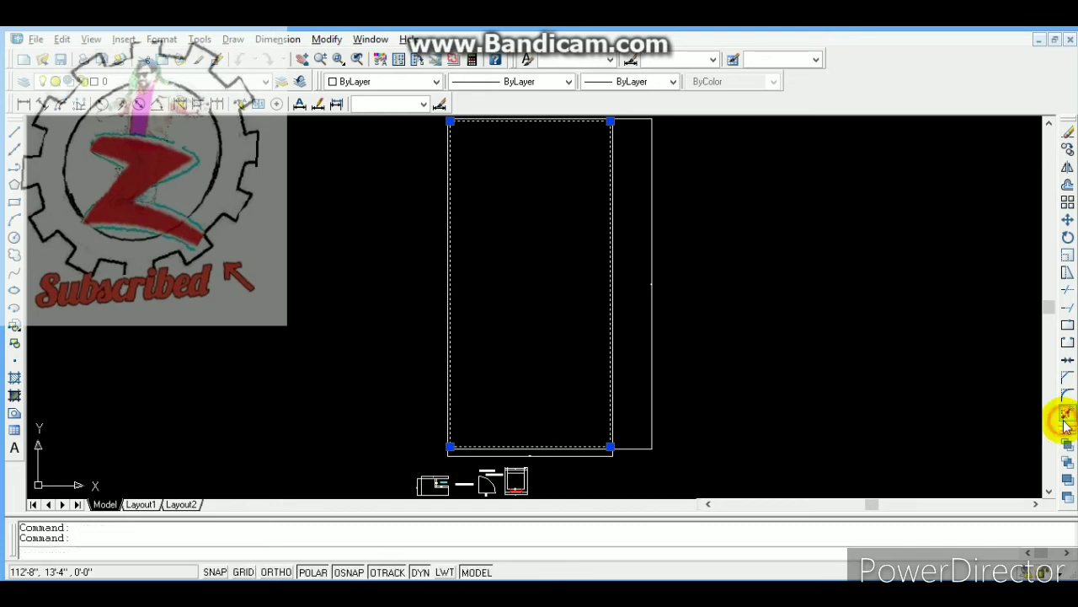
pyautogui.click(1065, 421)
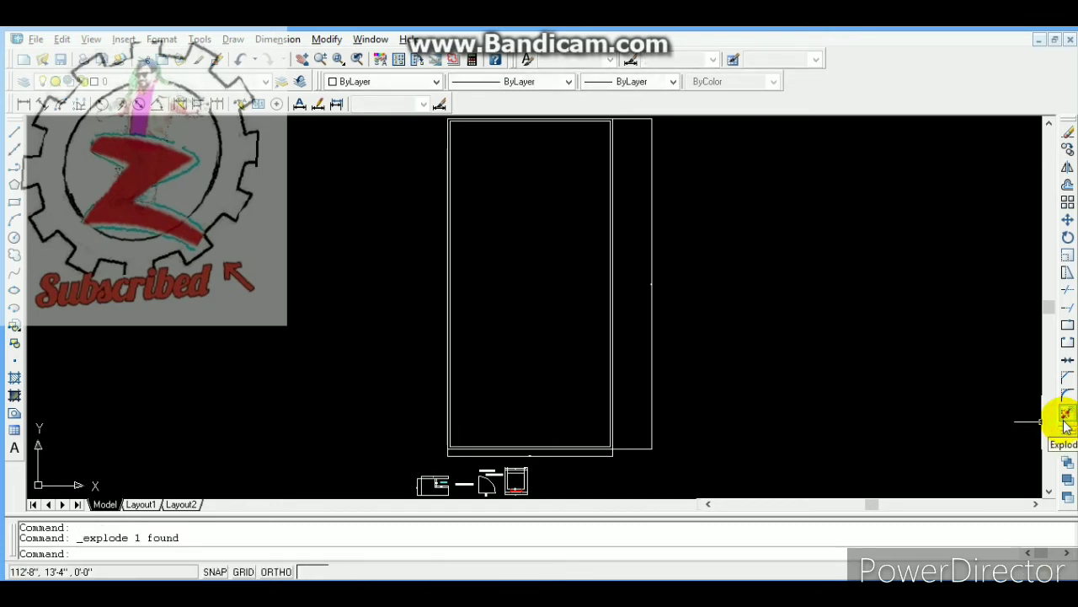
pyautogui.click(543, 121)
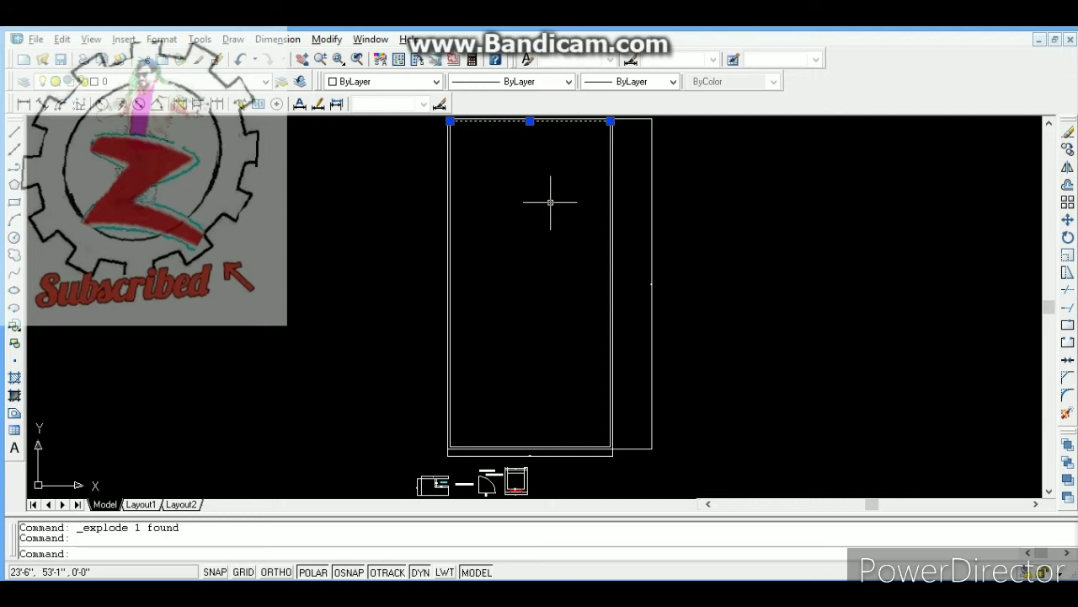
pyautogui.press('Escape')
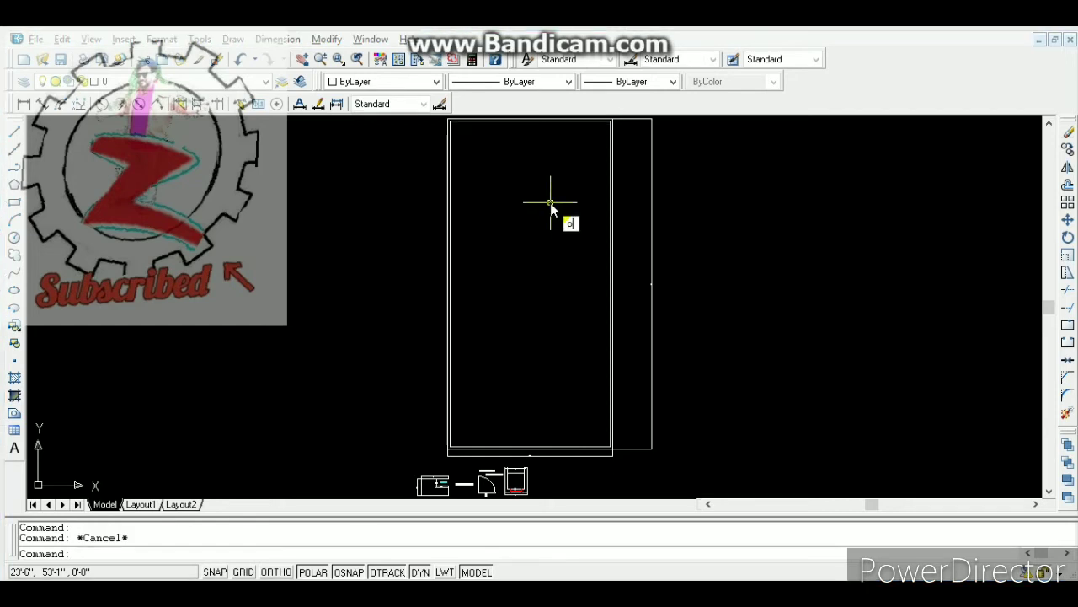
# Step: Offset the inner rectangle's top line 16' downward into the plan
pyautogui.write('o')
pyautogui.press('Return')
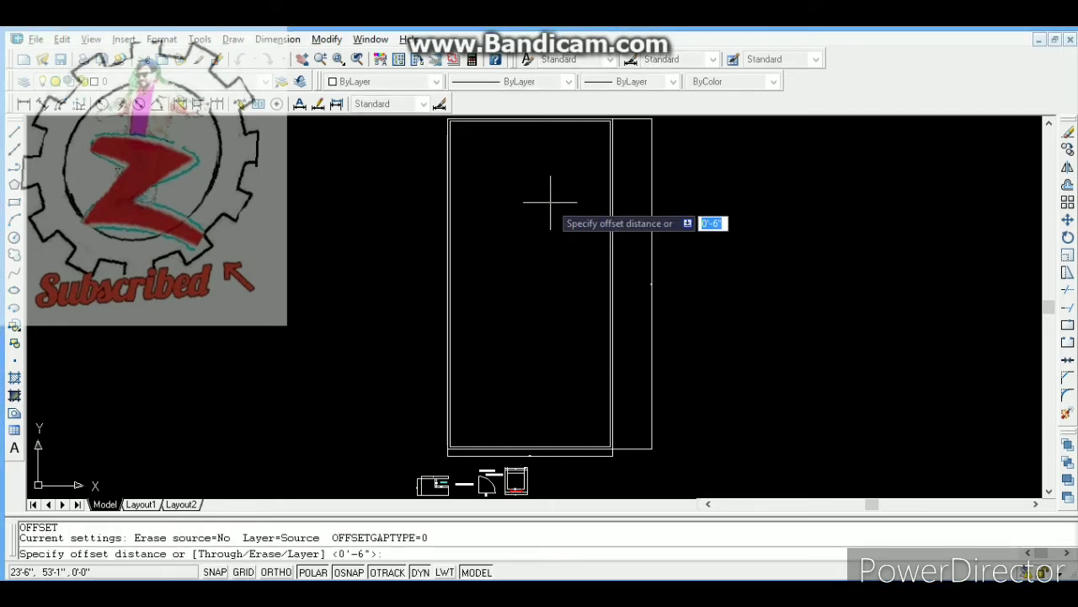
pyautogui.write('16')
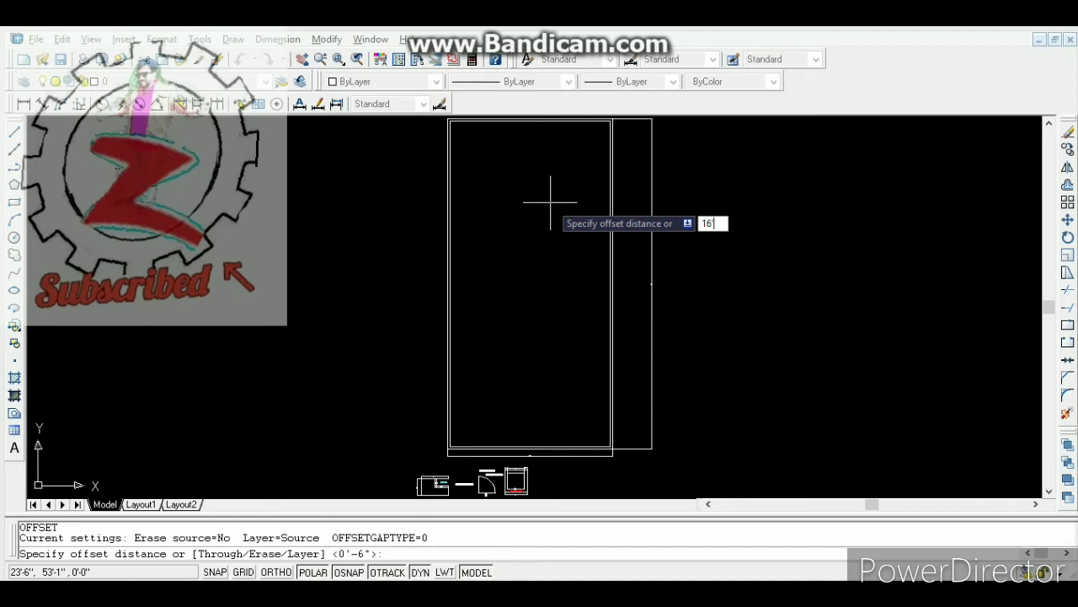
pyautogui.press('Return')
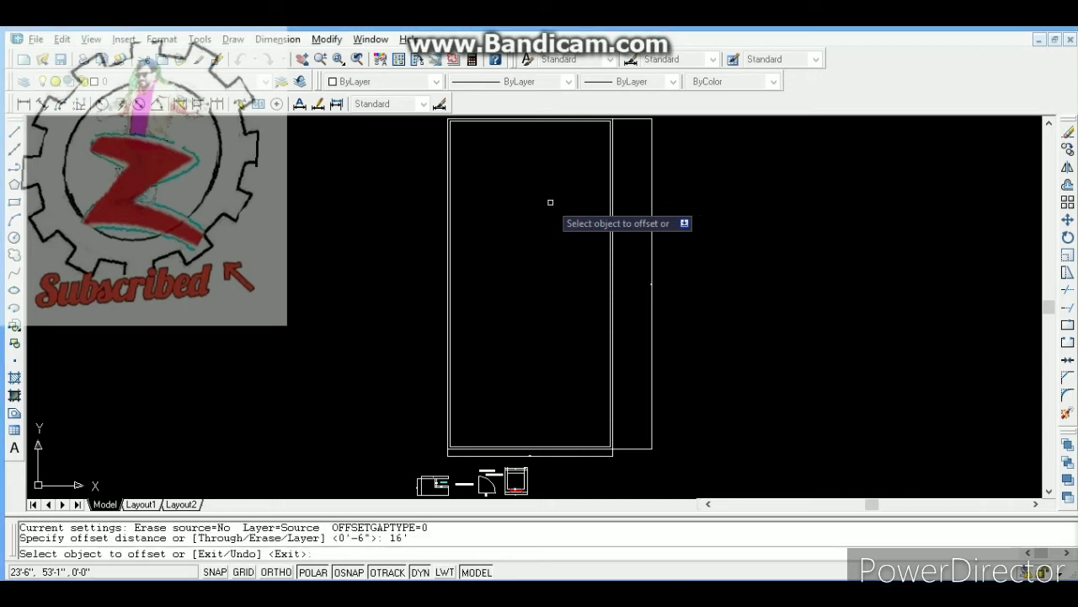
pyautogui.click(501, 122)
pyautogui.click(519, 195)
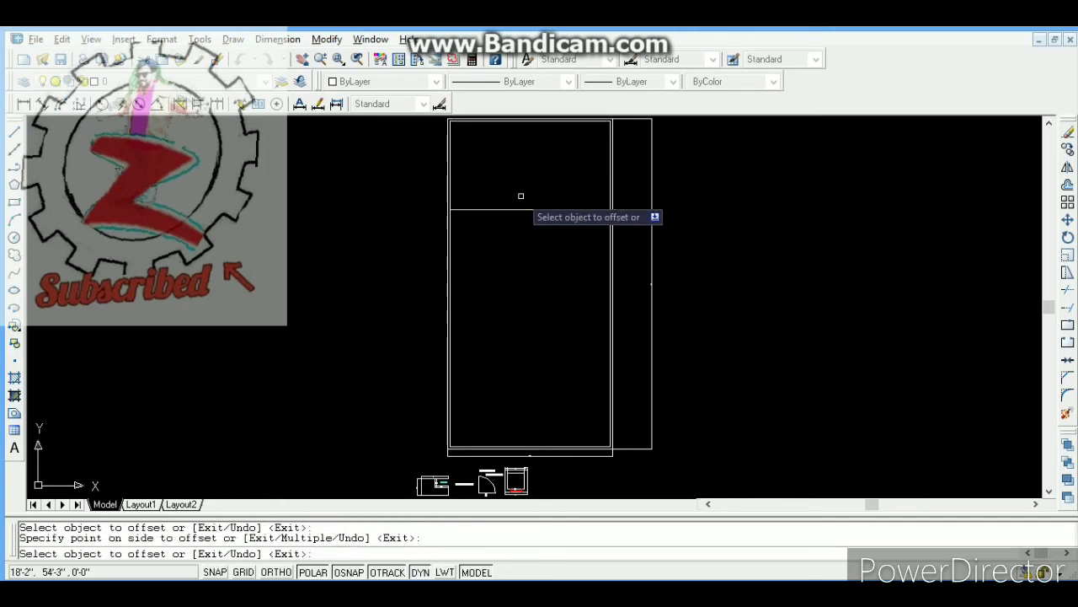
pyautogui.press('Escape')
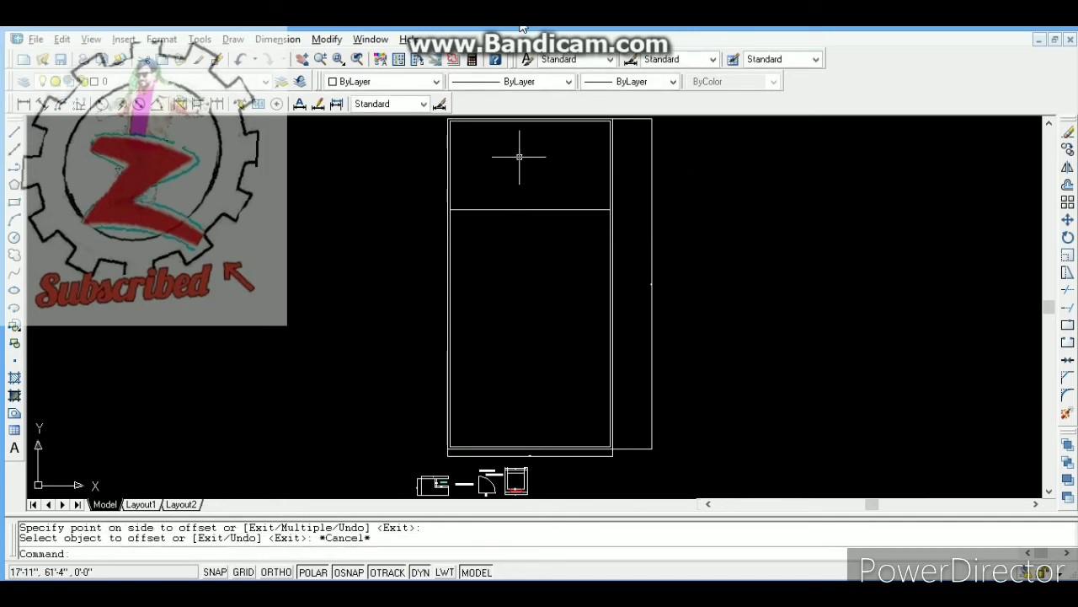
# Step: Add a vertical linear dimension inside the upper room, from the inner top line's midpoint to the offset line
pyautogui.click(339, 60)
pyautogui.click(424, 126)
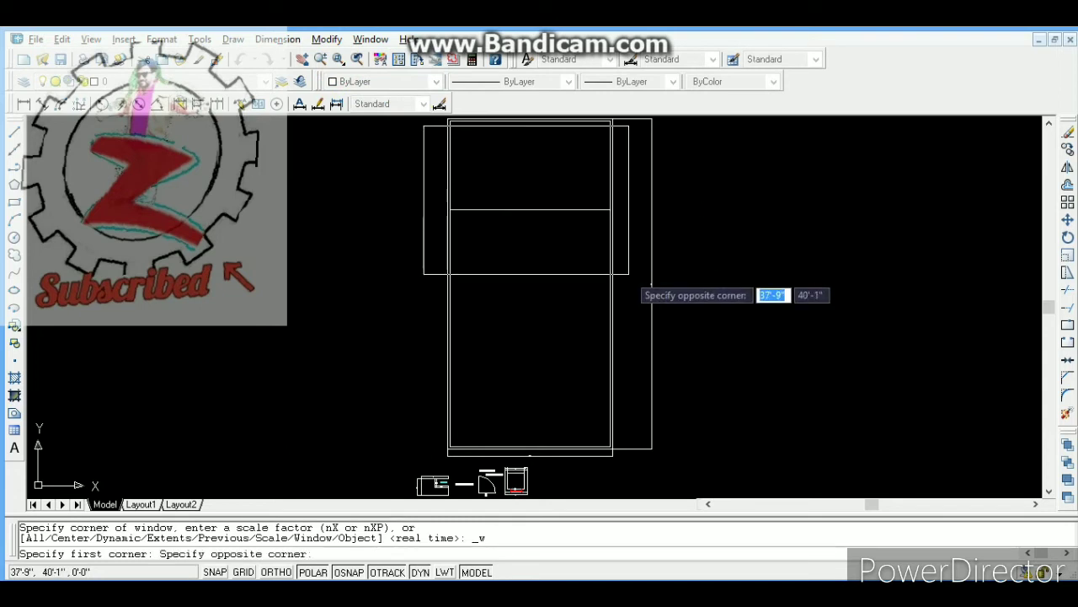
pyautogui.click(693, 283)
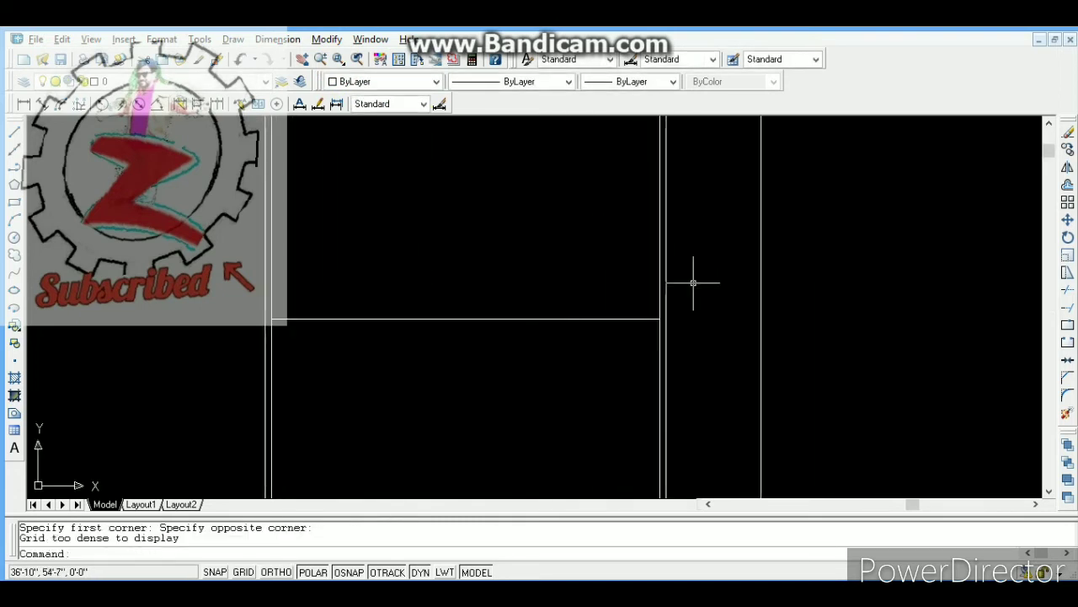
pyautogui.press('Escape')
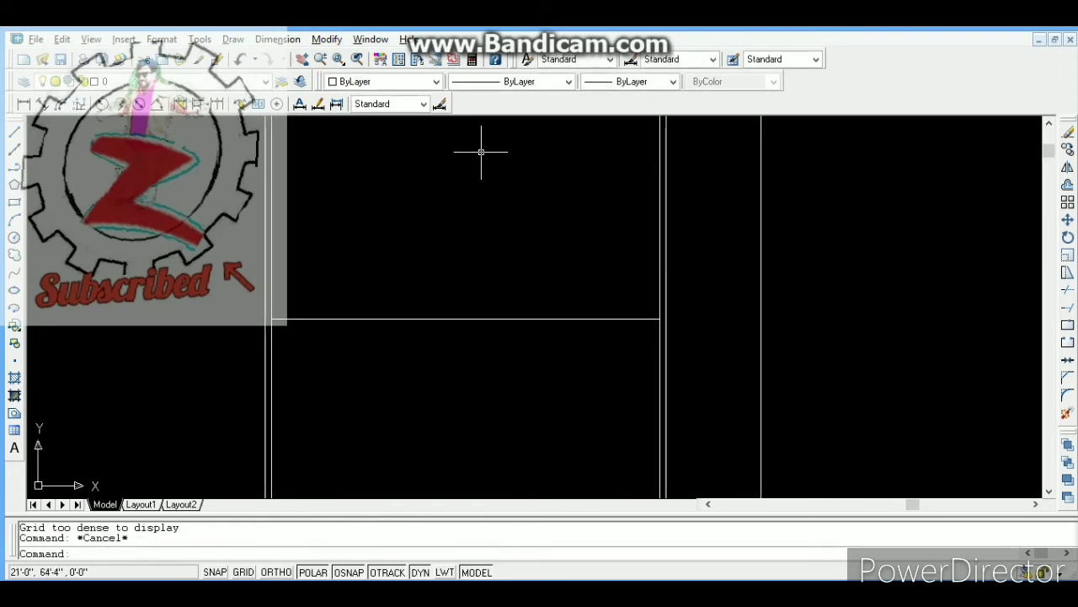
pyautogui.click(301, 59)
pyautogui.moveTo(431, 223); pyautogui.dragTo(433, 289)
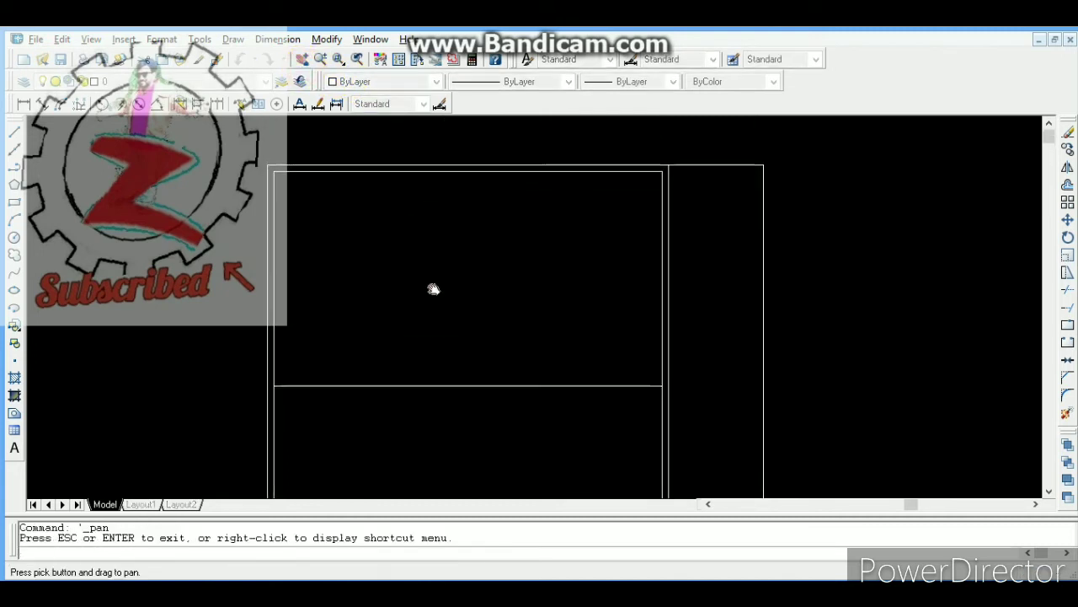
pyautogui.press('Escape')
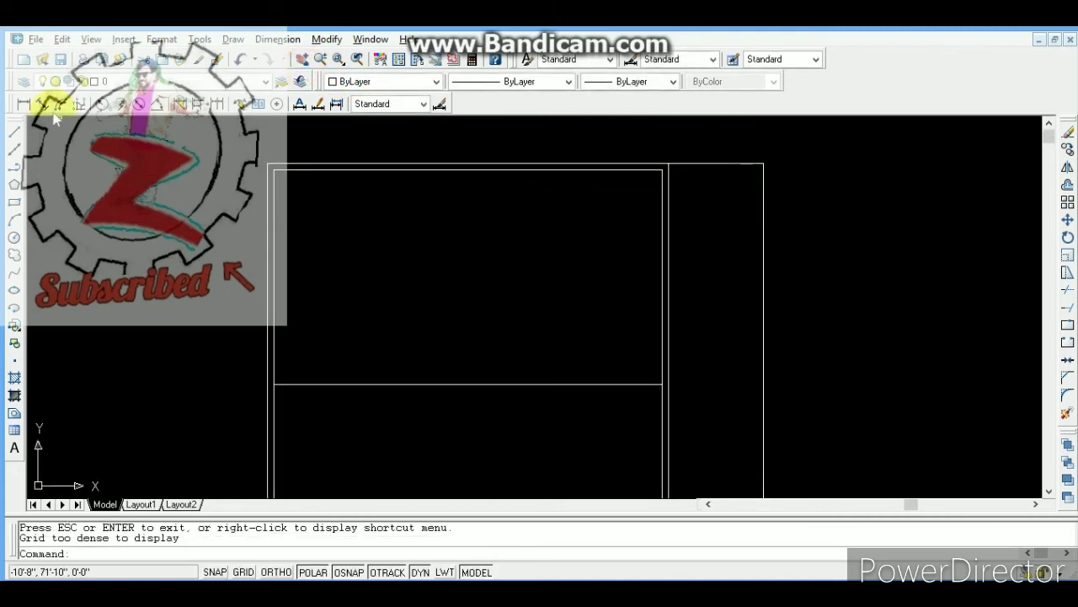
pyautogui.click(24, 104)
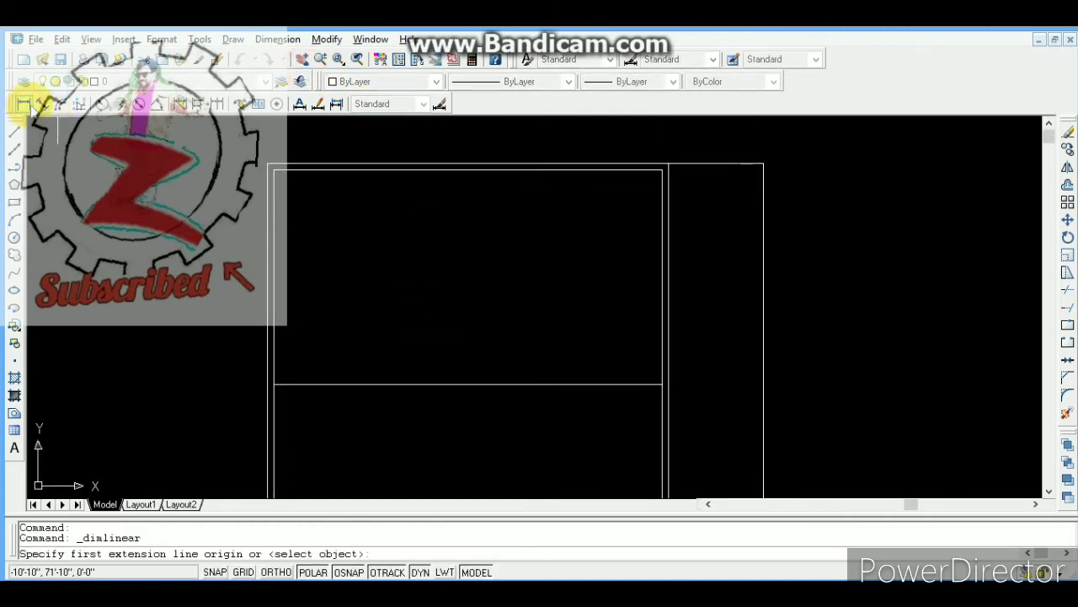
pyautogui.click(468, 168)
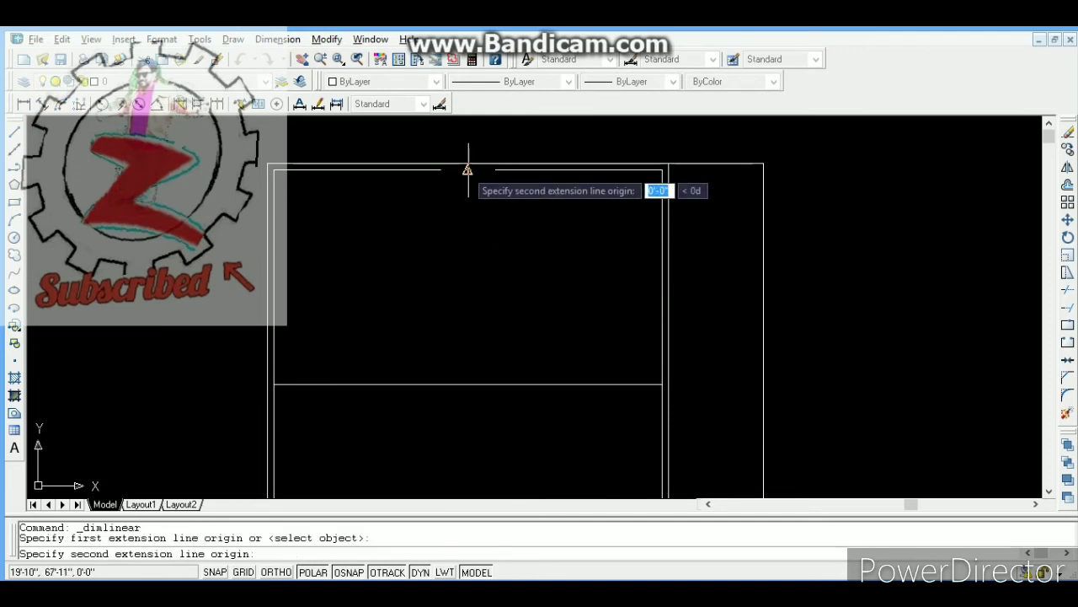
pyautogui.click(467, 384)
pyautogui.click(498, 371)
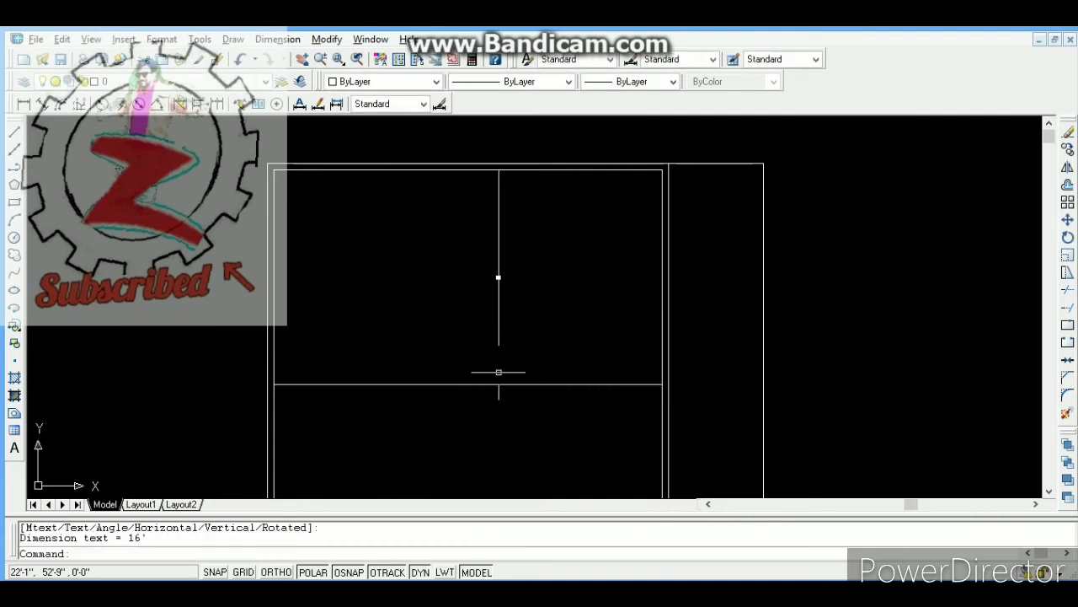
# Step: Examine the text of the upper room's vertical dimension up close, and return to the previous view
pyautogui.click(337, 61)
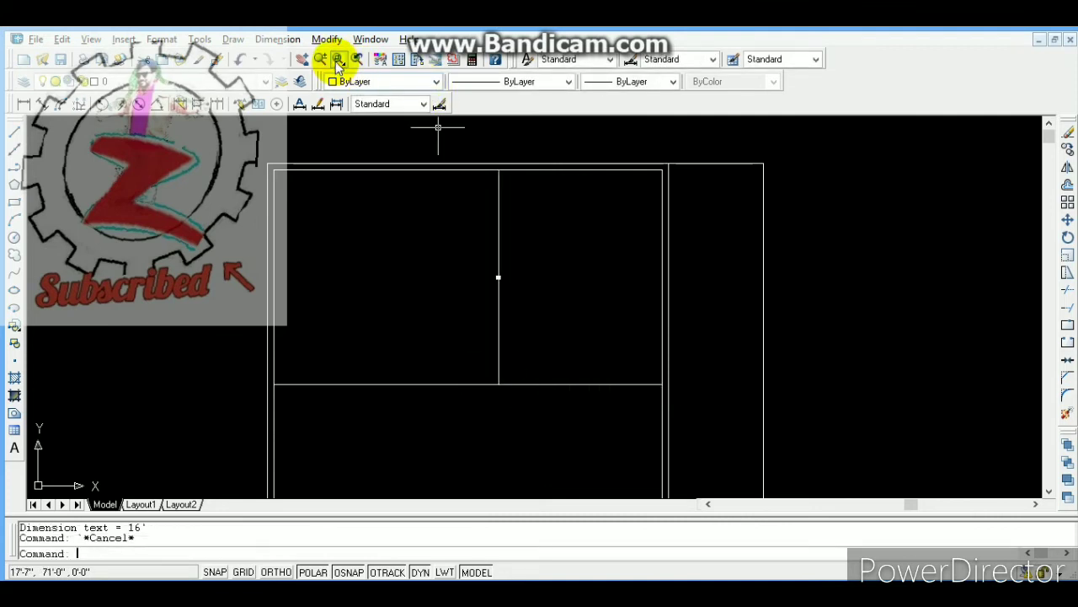
pyautogui.click(472, 251)
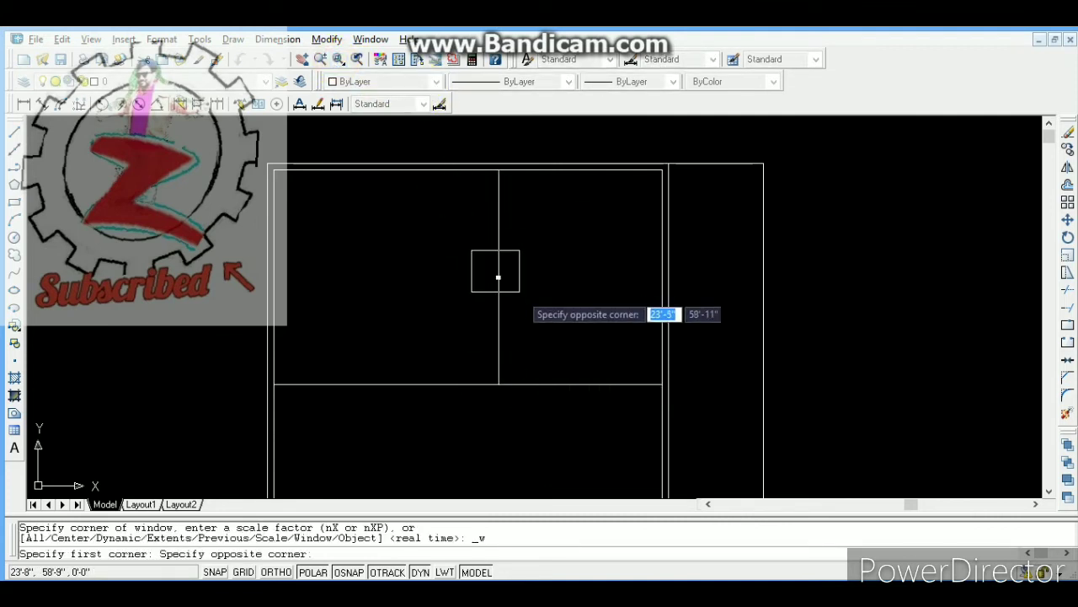
pyautogui.click(521, 297)
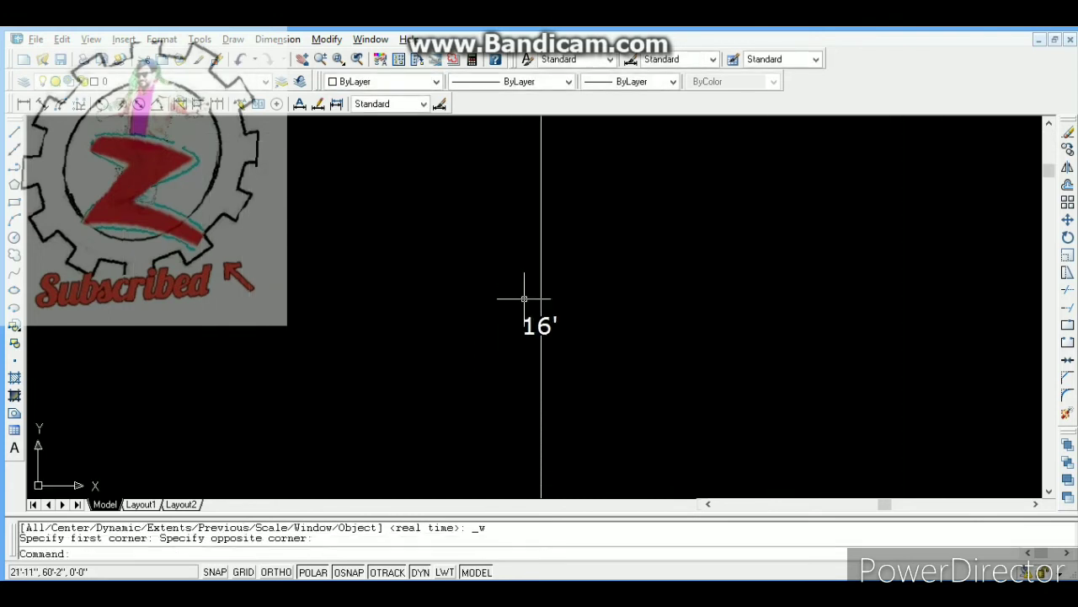
pyautogui.hotkey('ctrl', 'z')
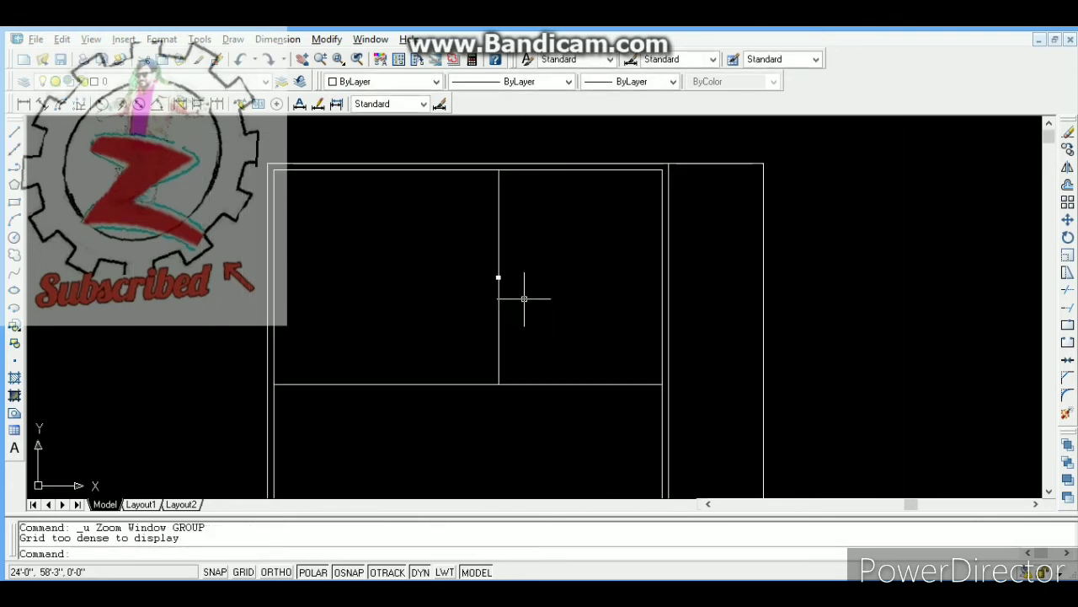
pyautogui.press('Escape')
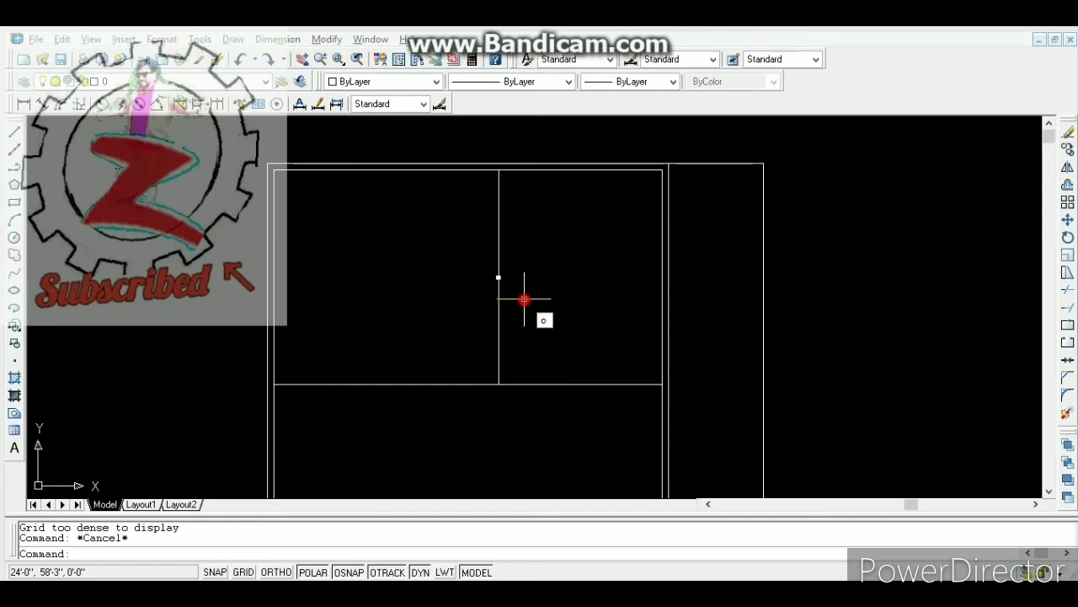
pyautogui.doubleClick(524, 299)
pyautogui.press('Escape')
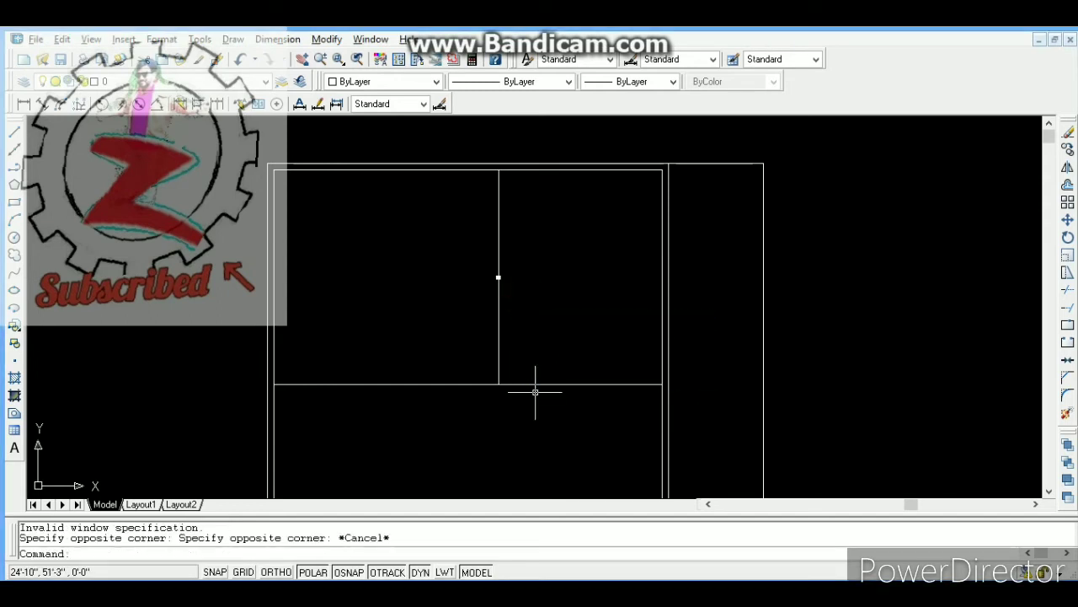
# Step: Offset the upper room's lower line 6" downward to form the horizontal partition wall
pyautogui.write('o')
pyautogui.press('Return')
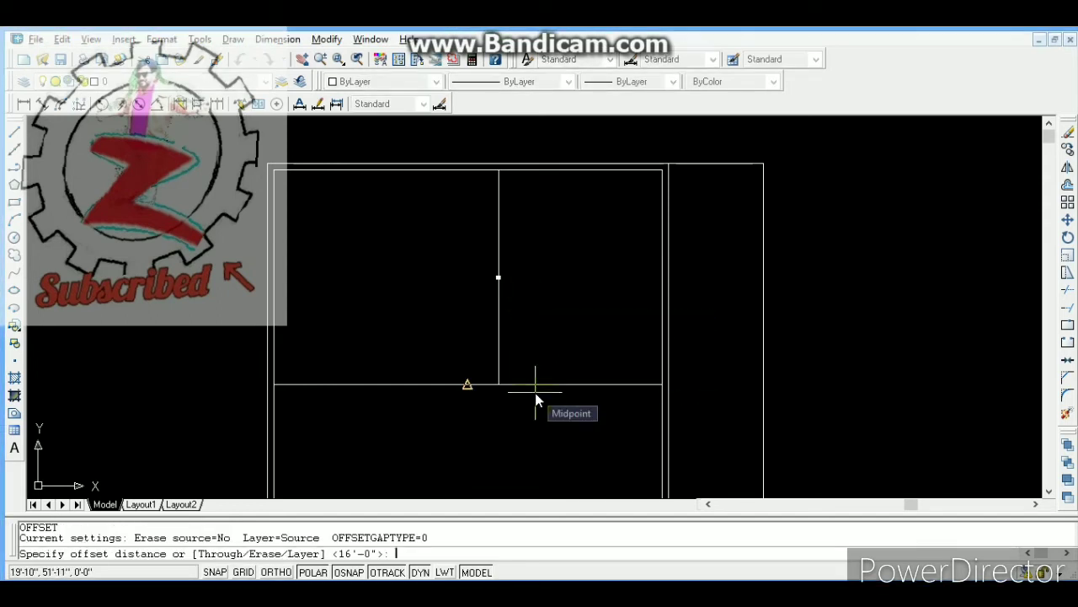
pyautogui.write('6')
pyautogui.press('Return')
pyautogui.click(535, 385)
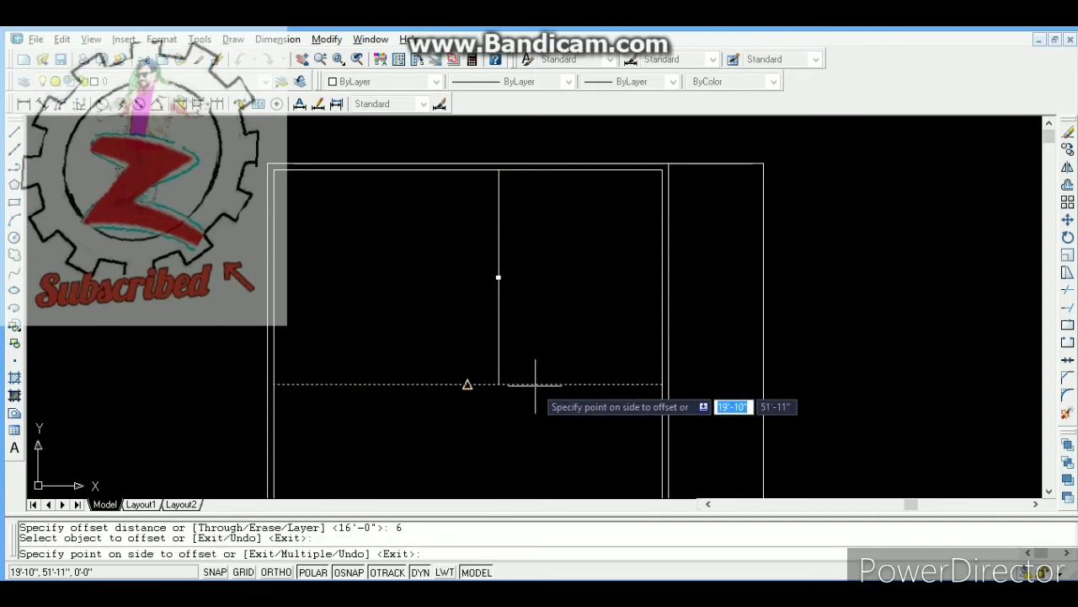
pyautogui.click(534, 428)
pyautogui.press('Escape')
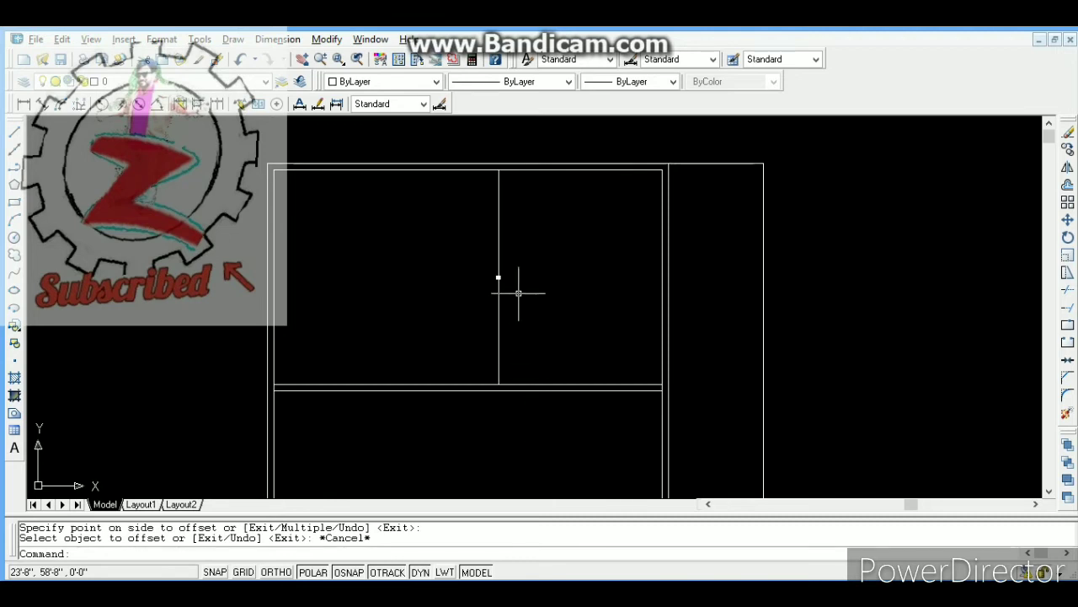
# Step: Delete the vertical dimension inside the upper room
pyautogui.click(519, 289)
pyautogui.click(481, 337)
pyautogui.press('Delete')
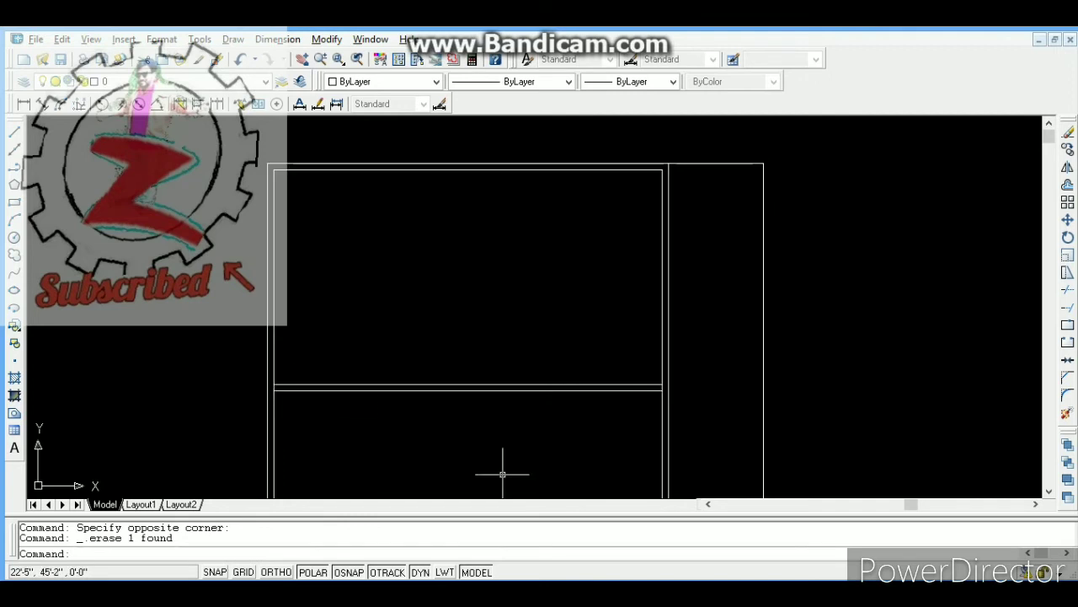
pyautogui.press('Escape')
# Step: Trim the inner side wall lines between the two horizontal partition lines at both ends of the partition
pyautogui.write('tr')
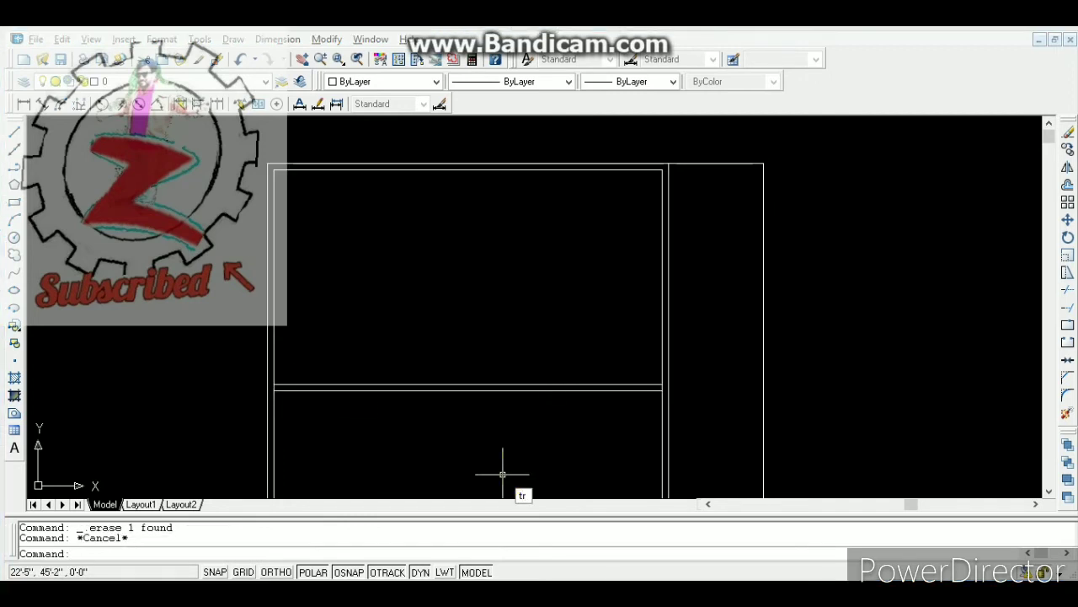
pyautogui.press('Return')
pyautogui.press('Return')
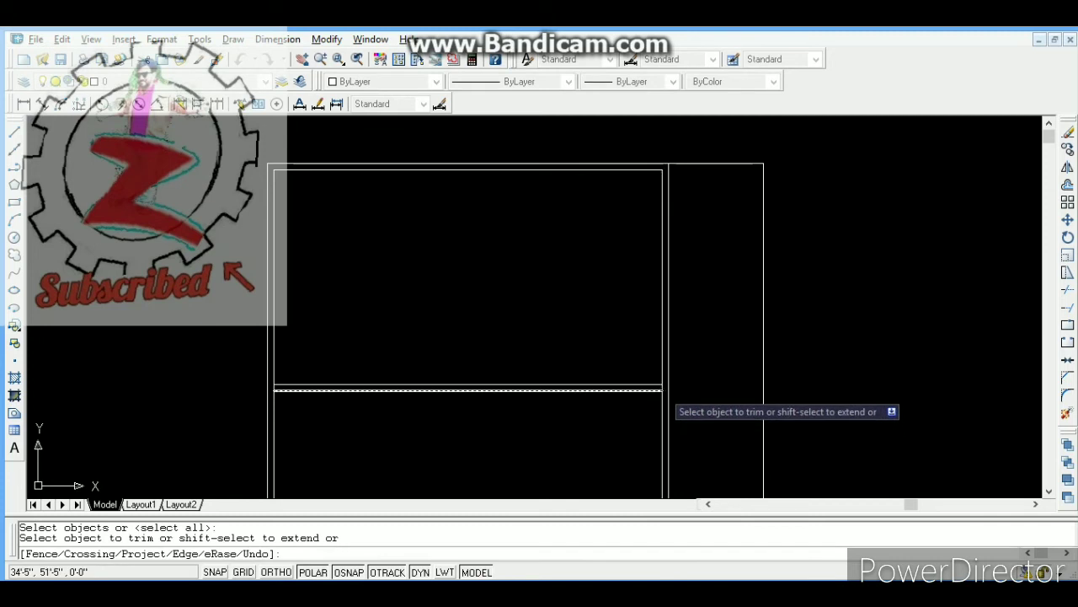
pyautogui.click(663, 389)
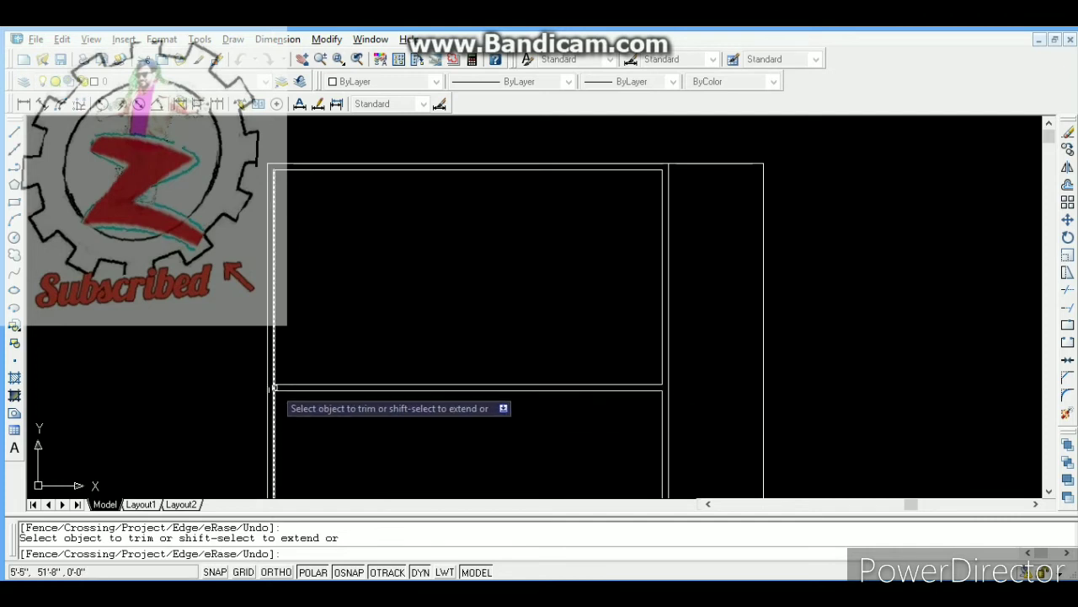
pyautogui.press('Escape')
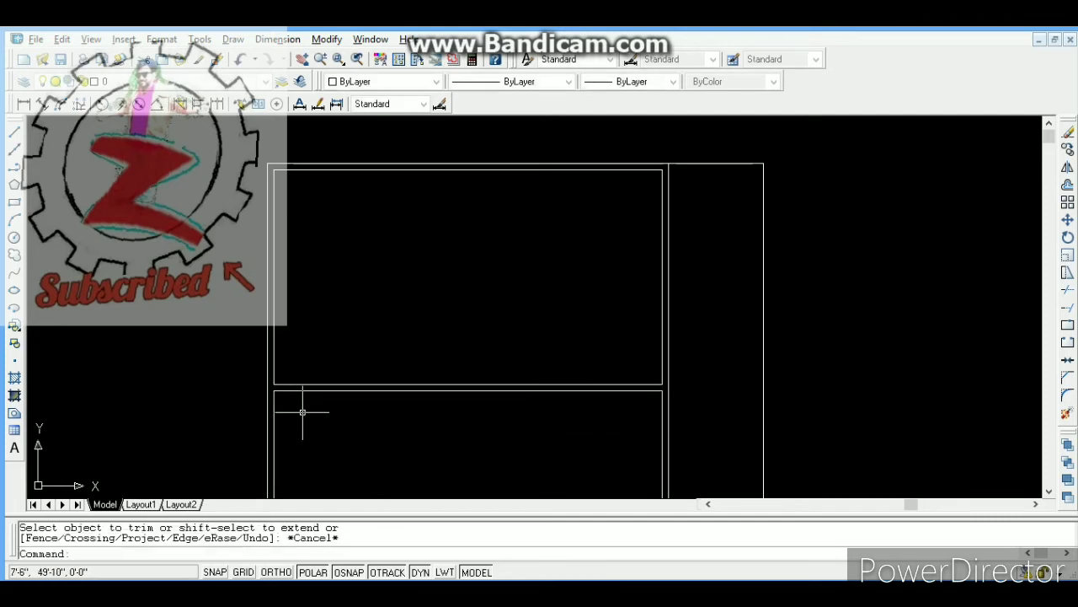
# Step: Draw a vertical line from the midpoint of the partition's upper line to the inner top wall line, splitting the upper room
pyautogui.click(337, 61)
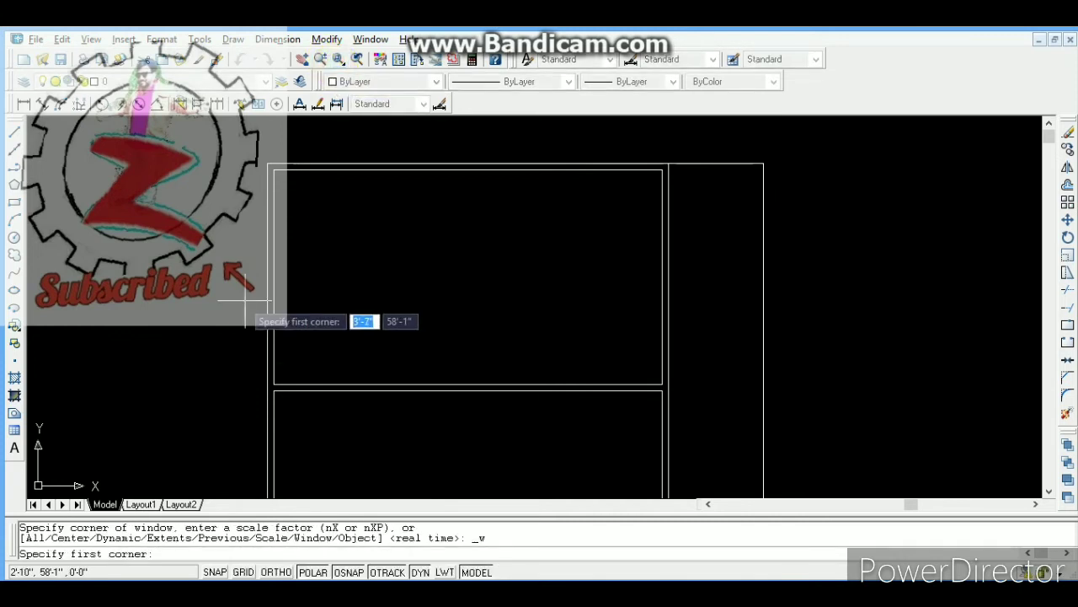
pyautogui.click(217, 321)
pyautogui.click(767, 460)
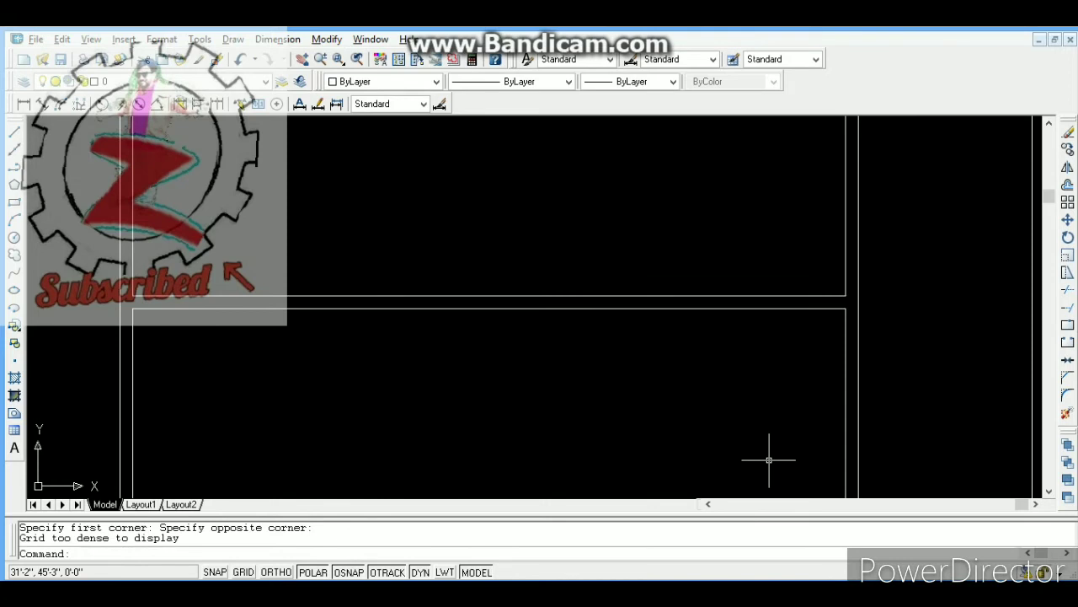
pyautogui.click(320, 59)
pyautogui.moveTo(477, 215)
pyautogui.mouseDown()
pyautogui.moveTo(464, 260)
pyautogui.moveTo(476, 403)
pyautogui.mouseUp()
pyautogui.click(305, 59)
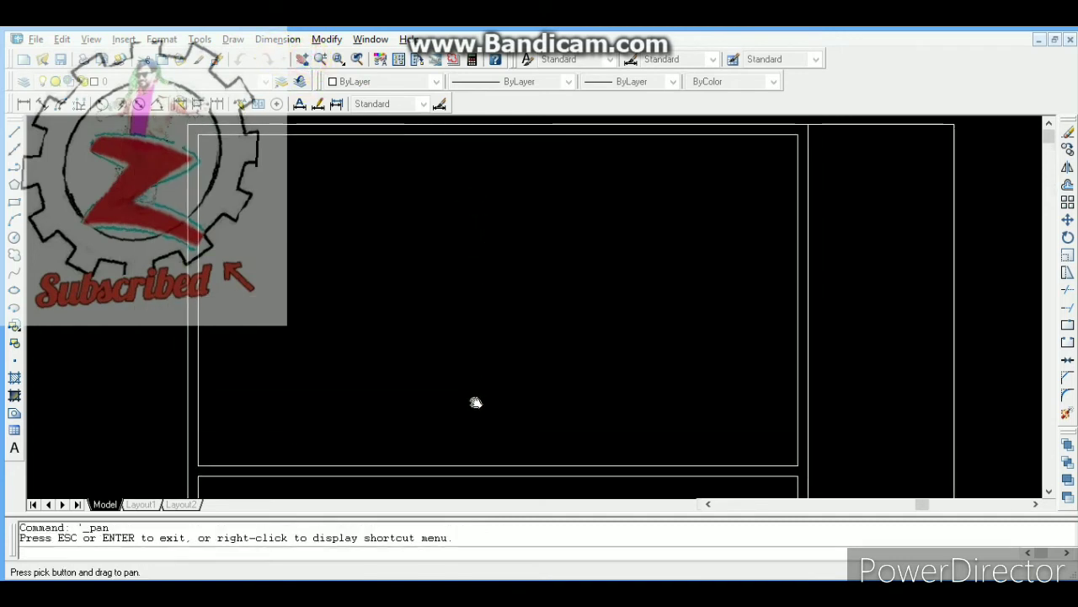
pyautogui.press('Escape')
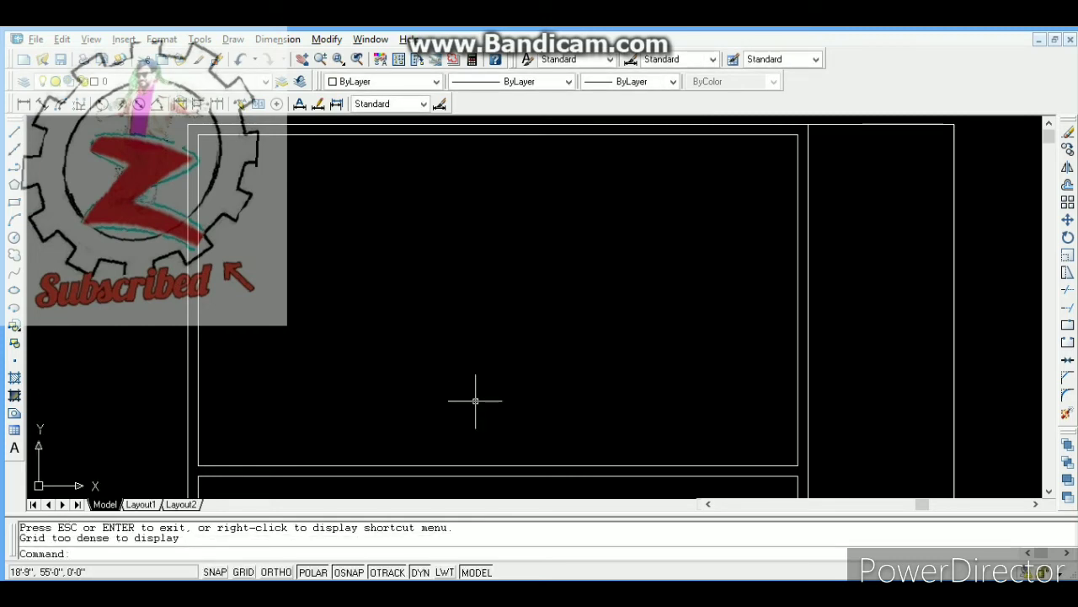
pyautogui.click(14, 134)
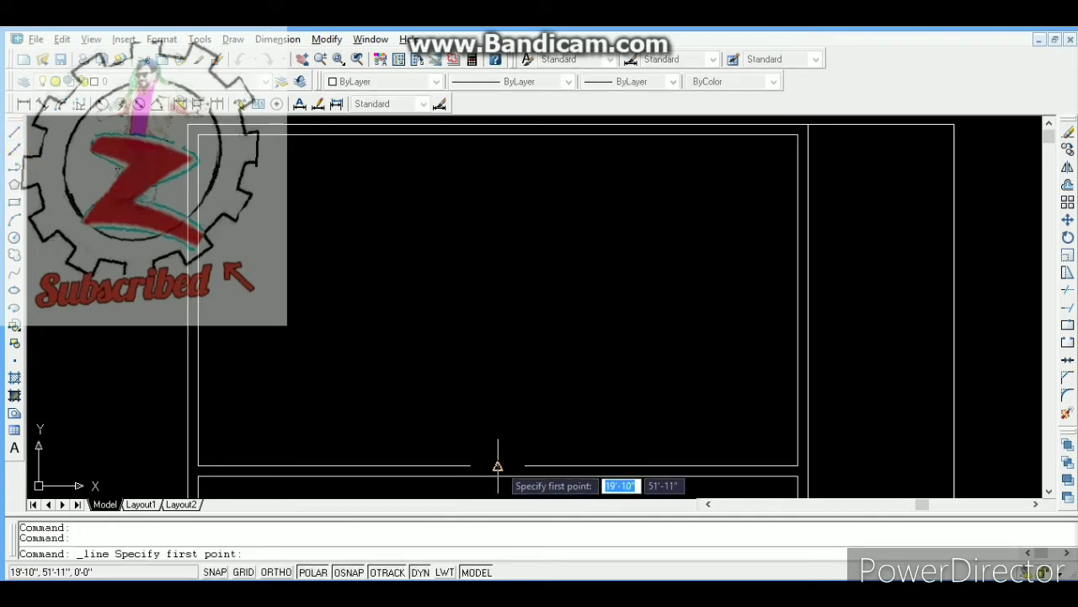
pyautogui.click(498, 466)
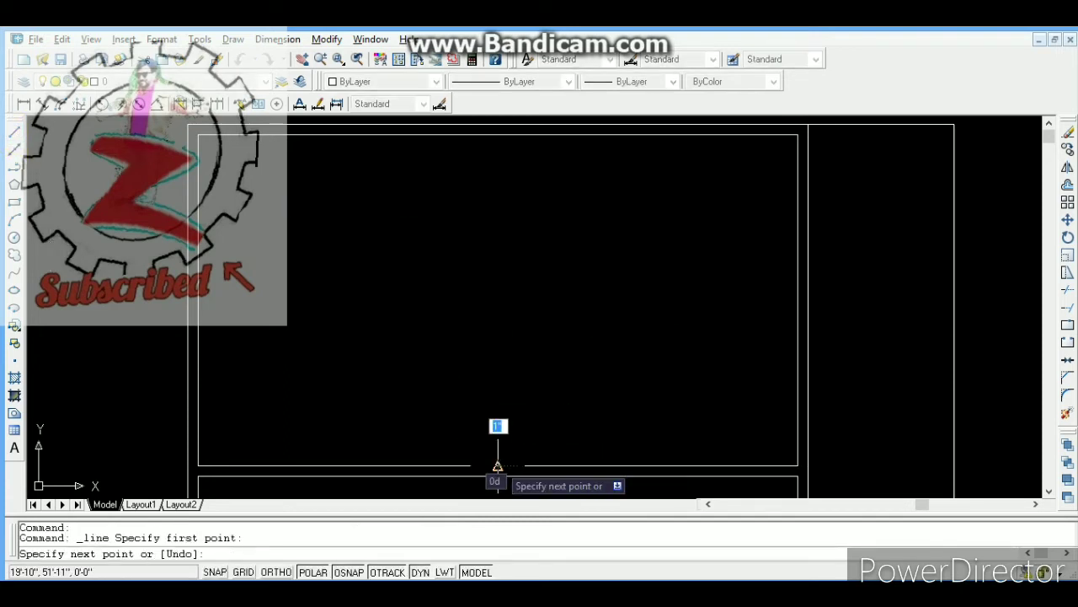
pyautogui.click(498, 135)
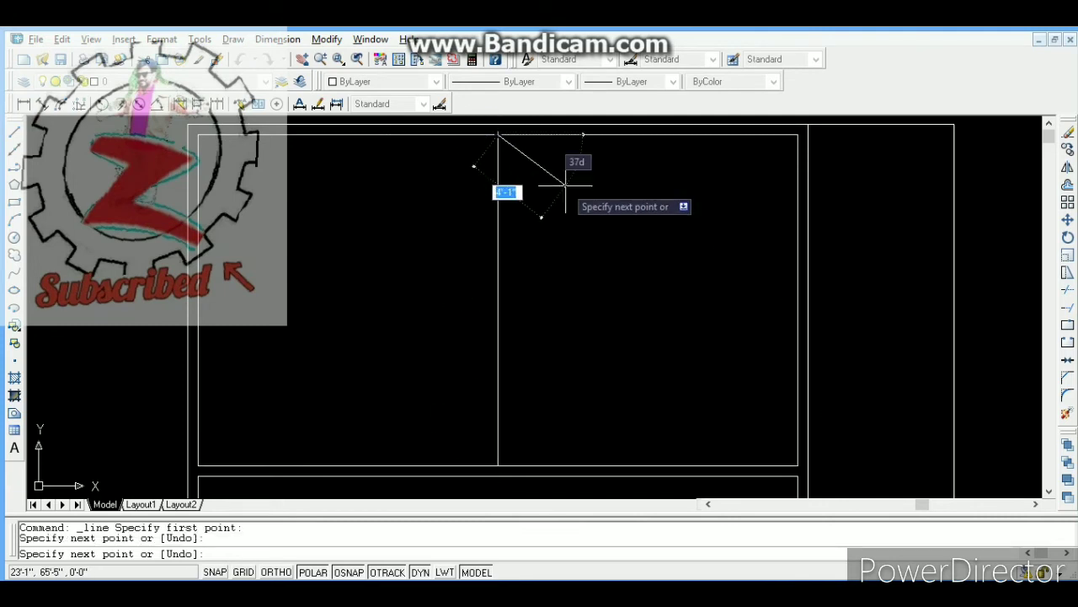
pyautogui.press('Escape')
# Step: Offset the upper room's vertical centre line 3" to each side and delete the original centre line
pyautogui.write('o')
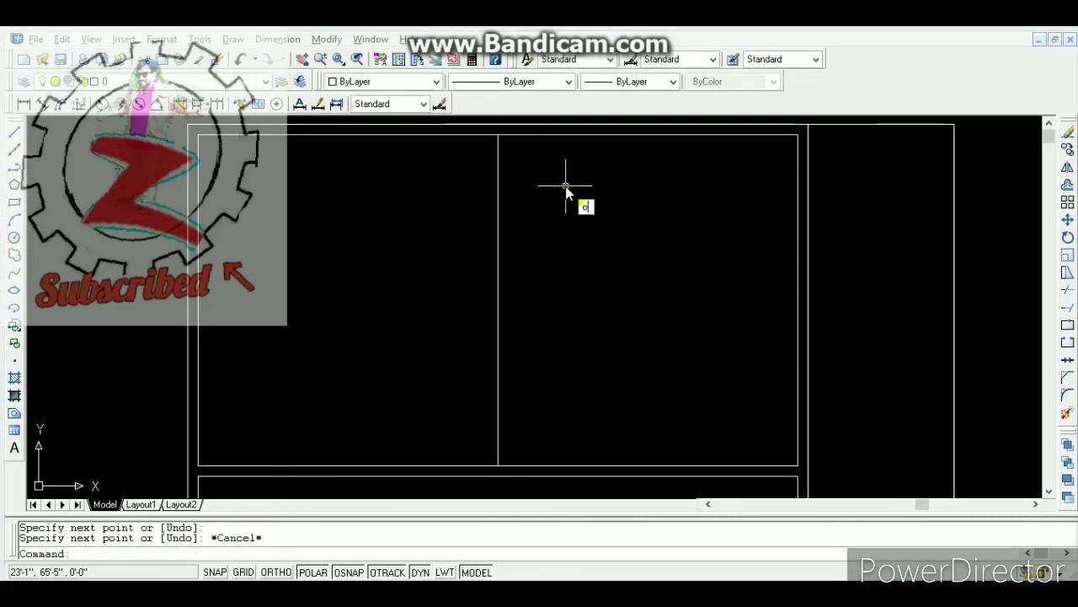
pyautogui.press('Return')
pyautogui.write('3')
pyautogui.press('Return')
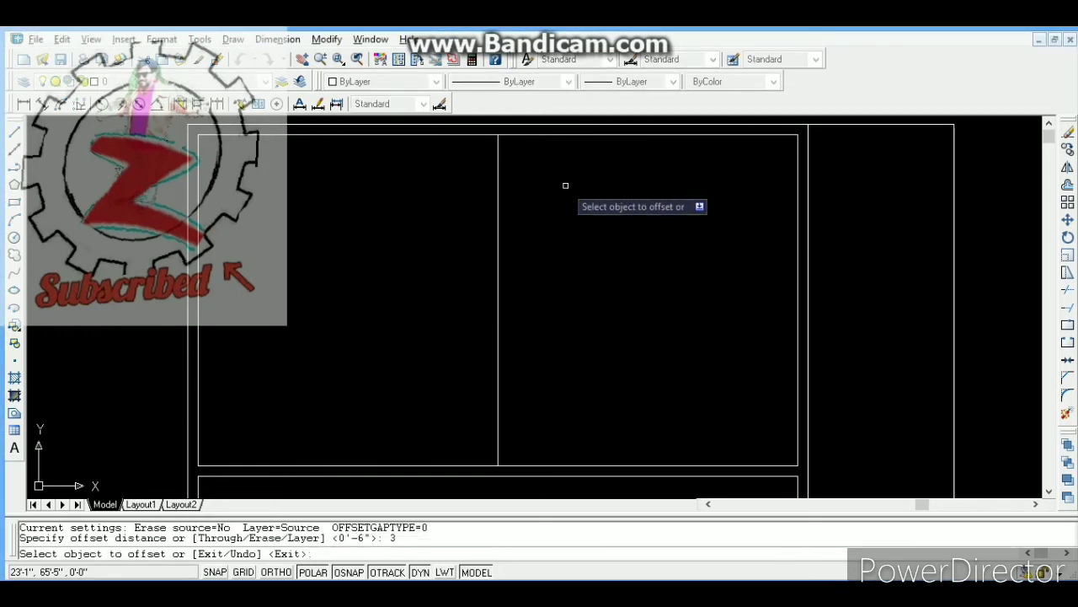
pyautogui.click(498, 193)
pyautogui.click(512, 195)
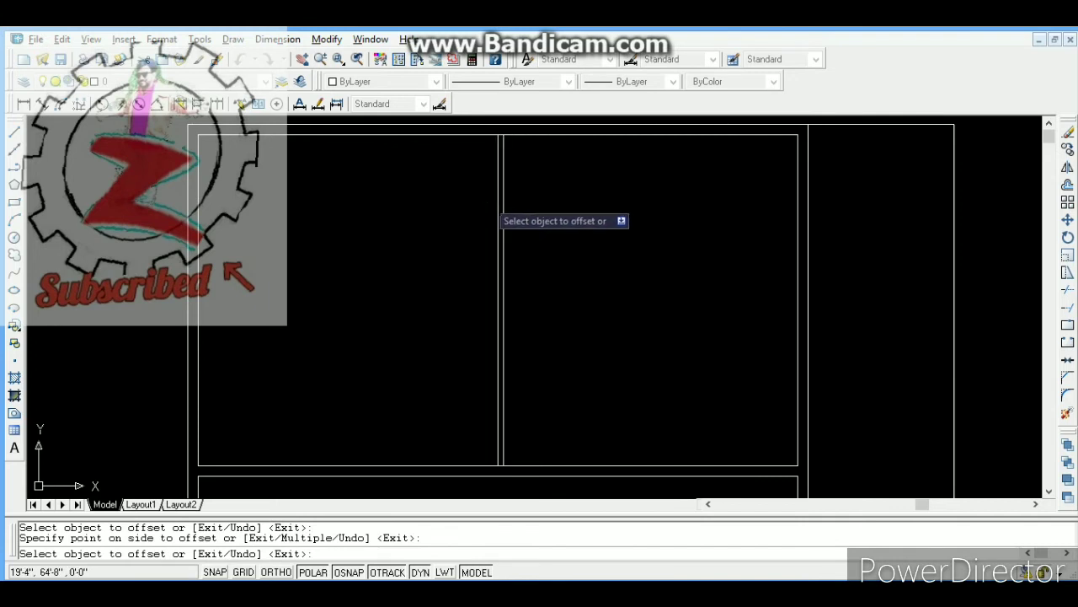
pyautogui.click(495, 205)
pyautogui.click(473, 209)
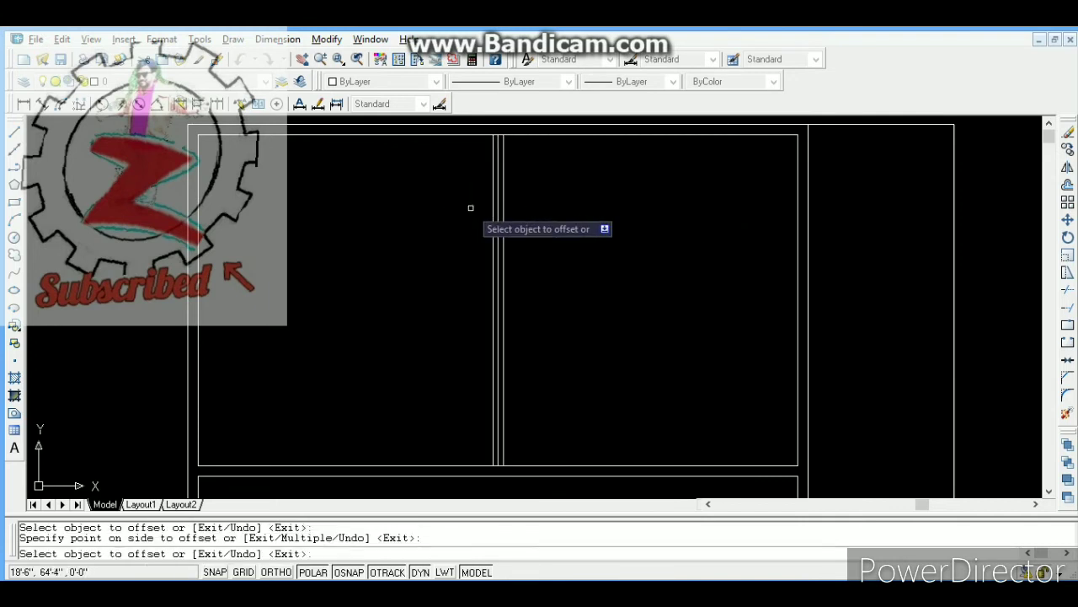
pyautogui.press('Escape')
pyautogui.click(497, 212)
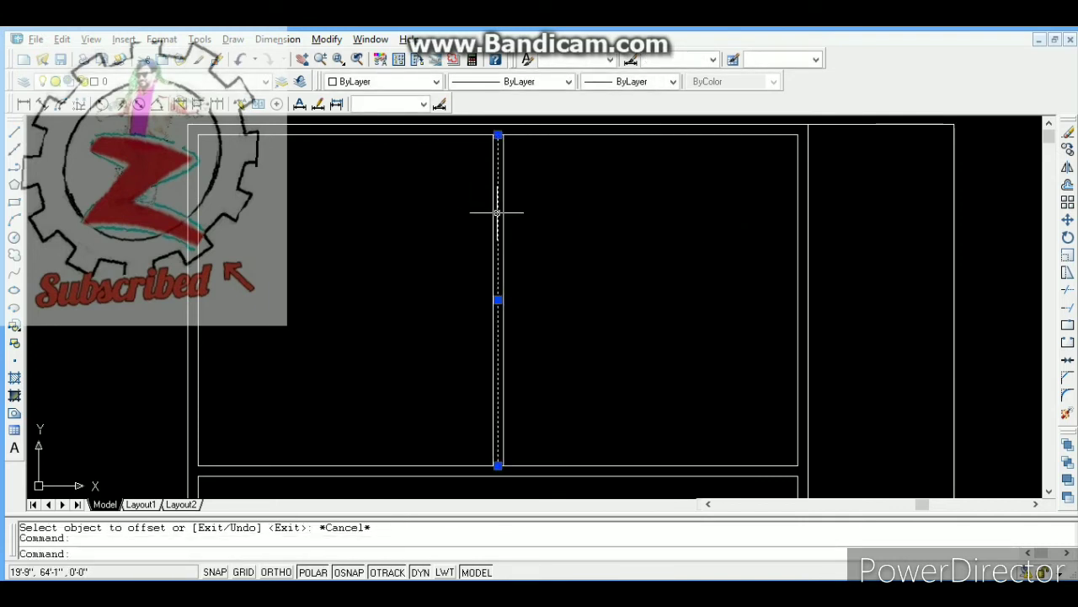
pyautogui.press('Delete')
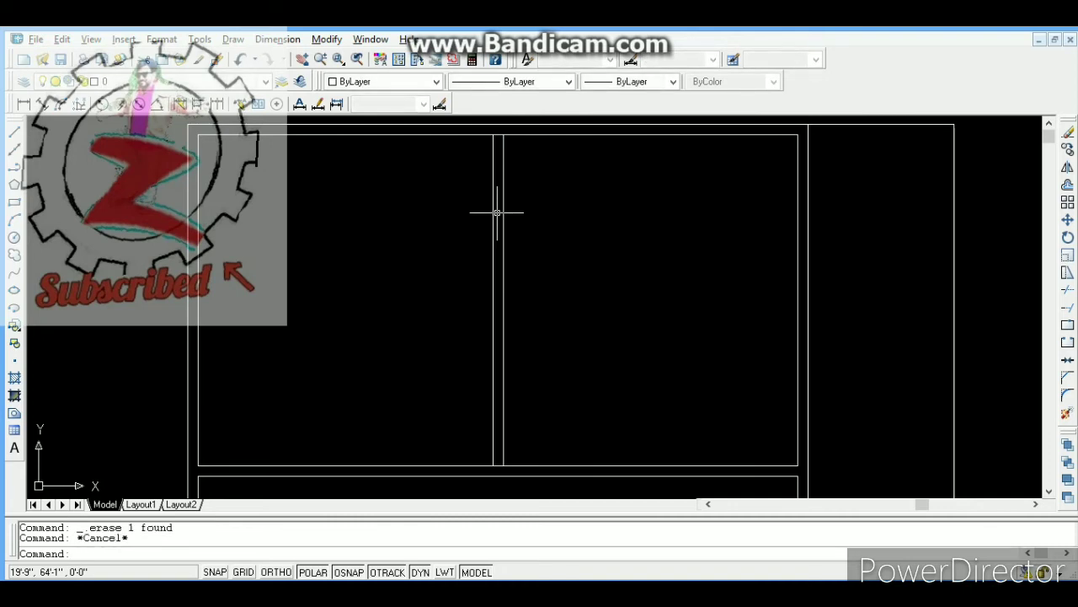
# Step: Trim the inner top line and the partition's upper line between the two vertical partition lines
pyautogui.write('tr')
pyautogui.press('Return')
pyautogui.press('Return')
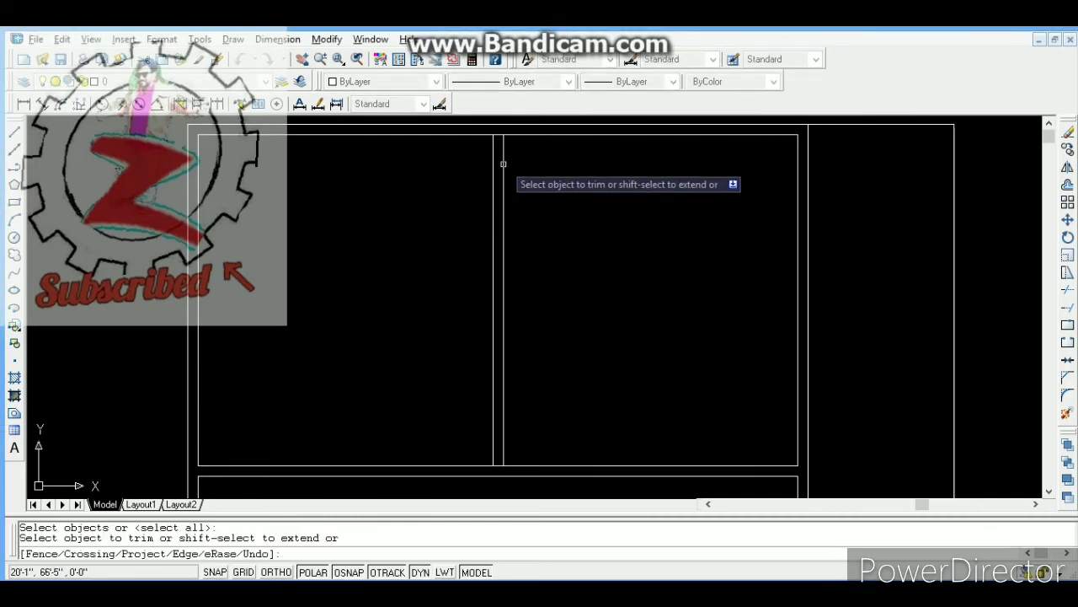
pyautogui.click(498, 135)
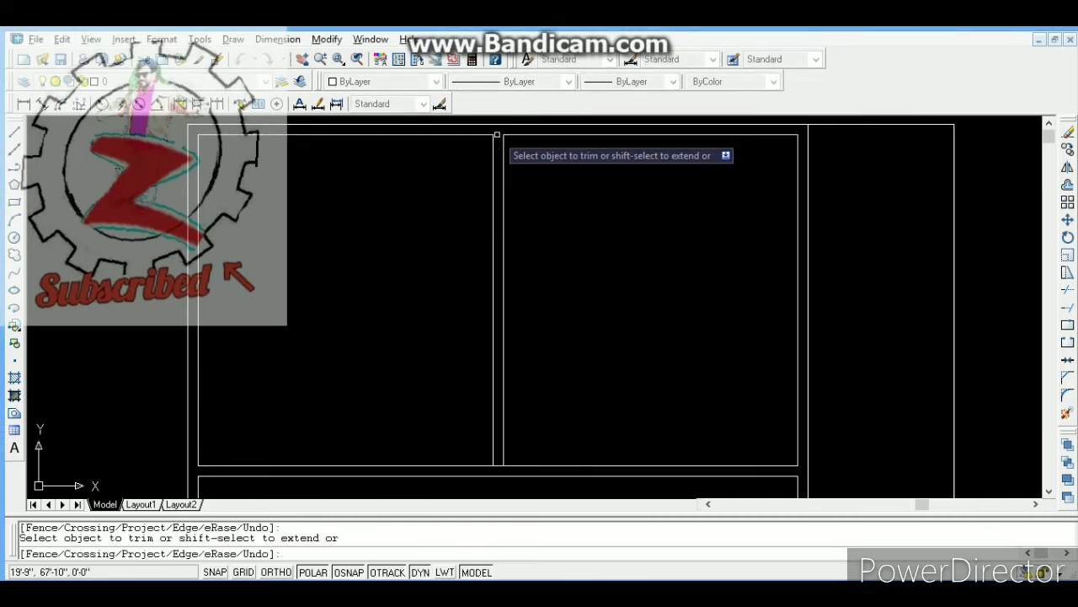
pyautogui.click(500, 464)
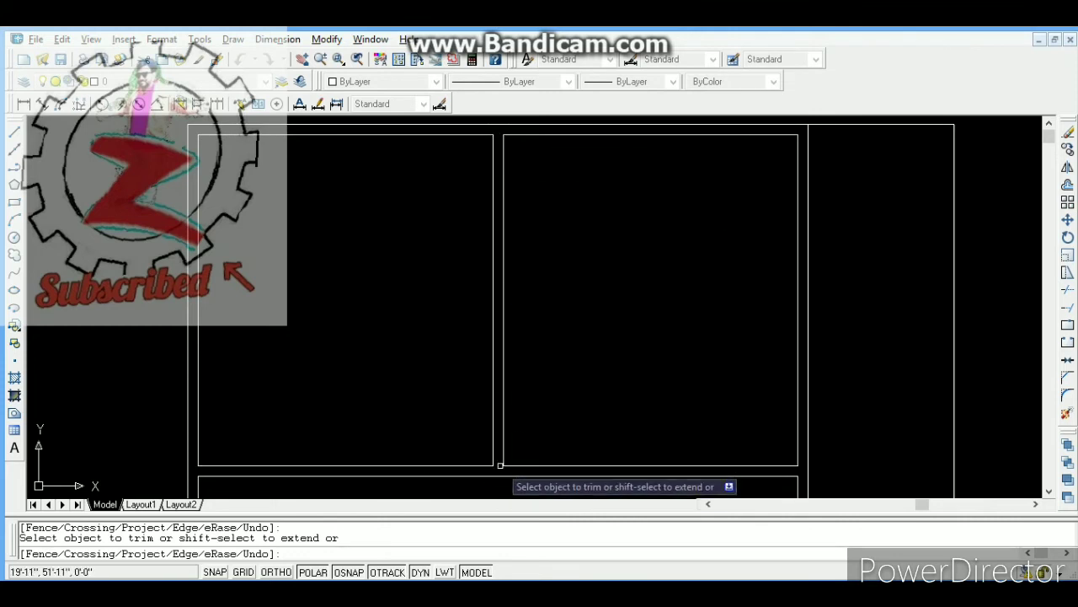
pyautogui.press('Escape')
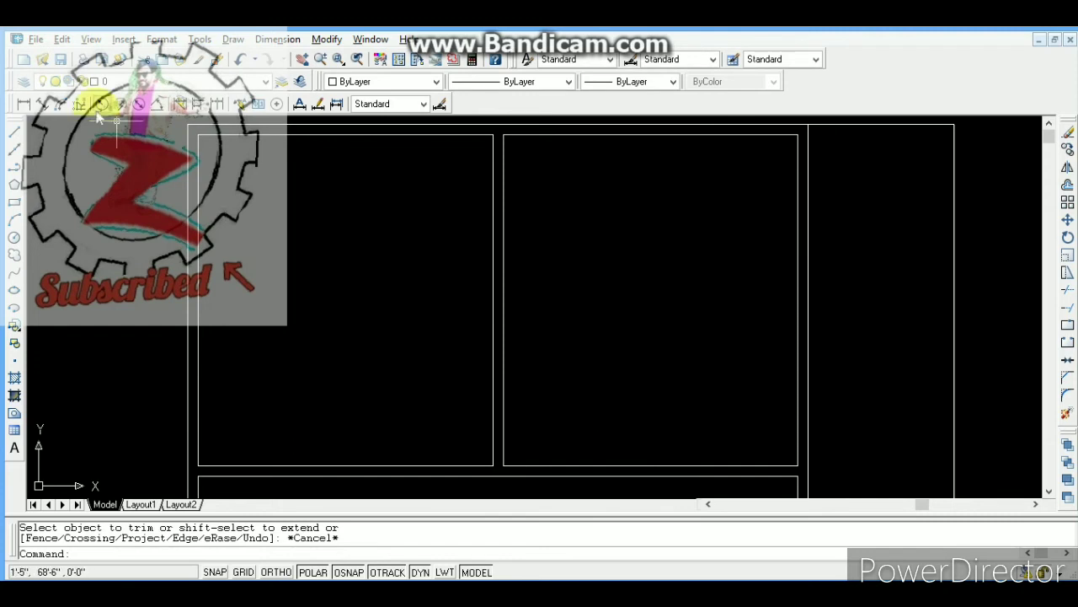
# Step: Add a horizontal linear dimension across the upper-left room, between the midpoints of its two side walls
pyautogui.click(24, 104)
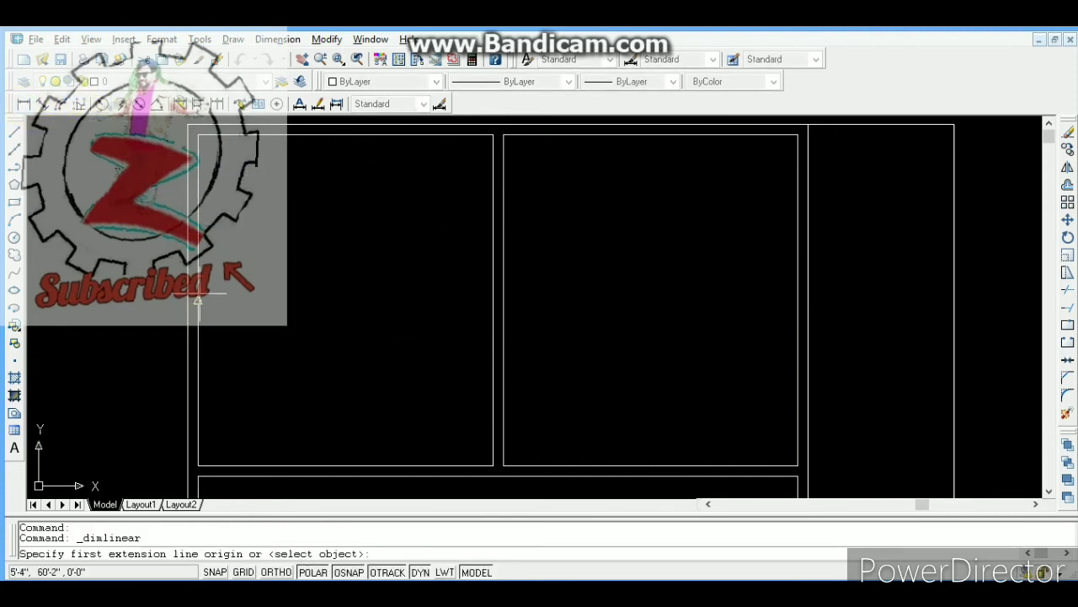
pyautogui.click(198, 300)
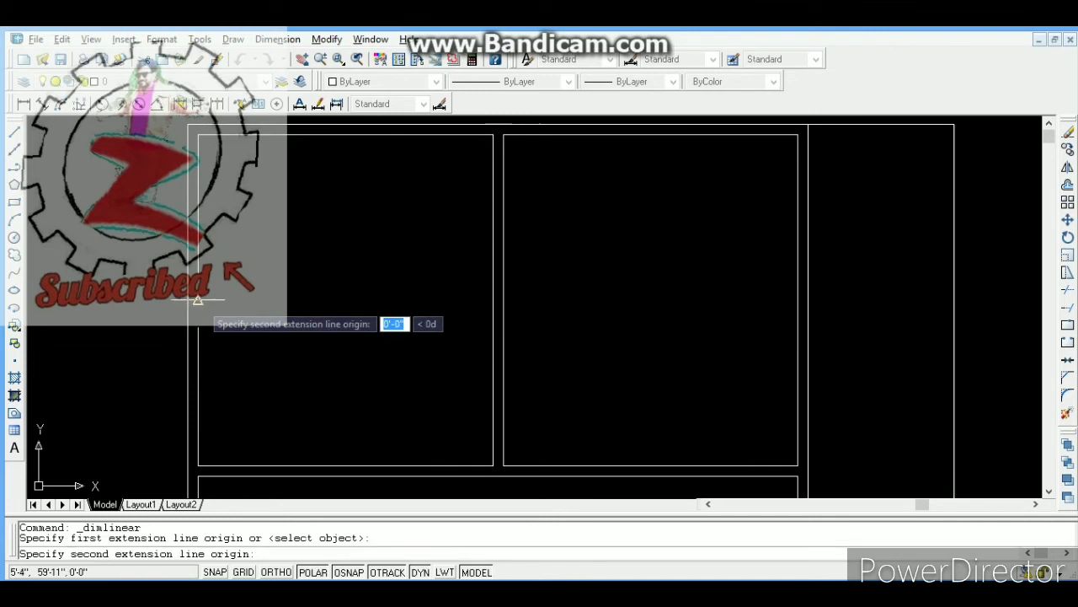
pyautogui.click(493, 300)
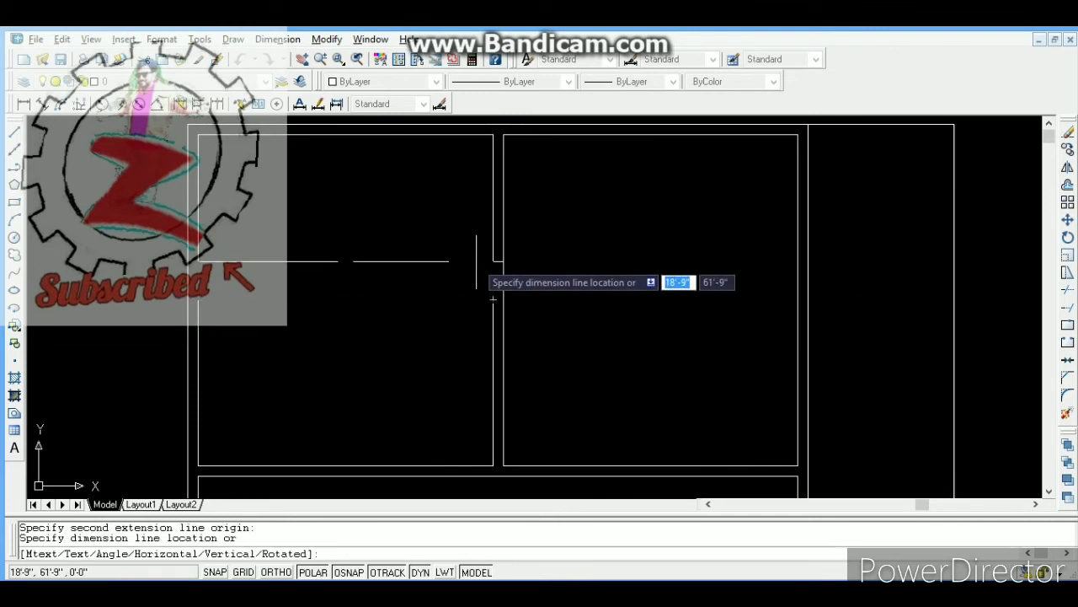
pyautogui.click(474, 260)
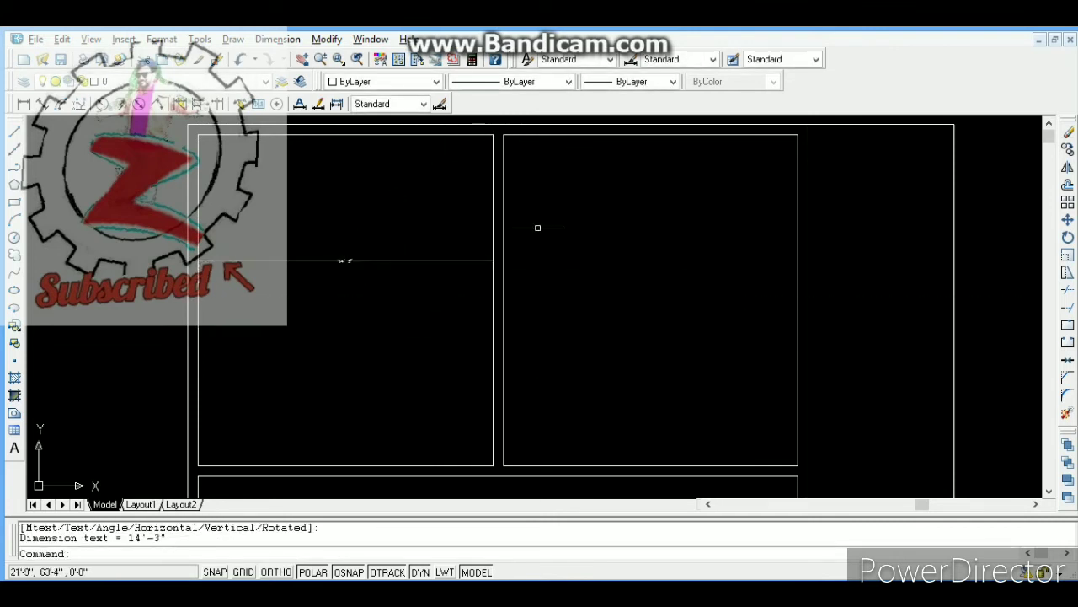
# Step: Add a vertical linear dimension in the upper-left room between the midpoints of its top and bottom walls
pyautogui.press('Return')
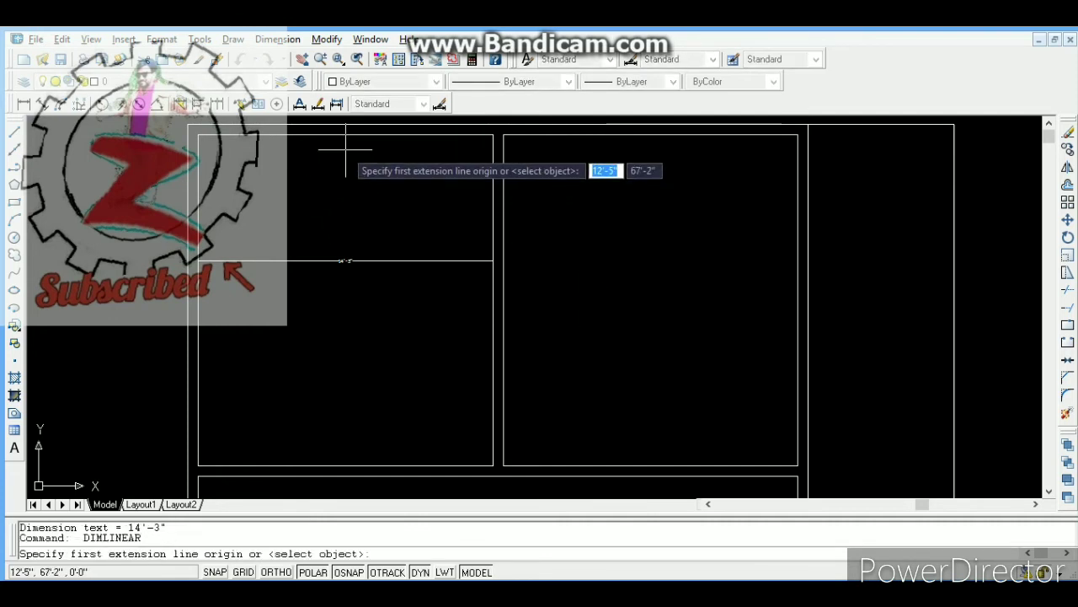
pyautogui.click(345, 134)
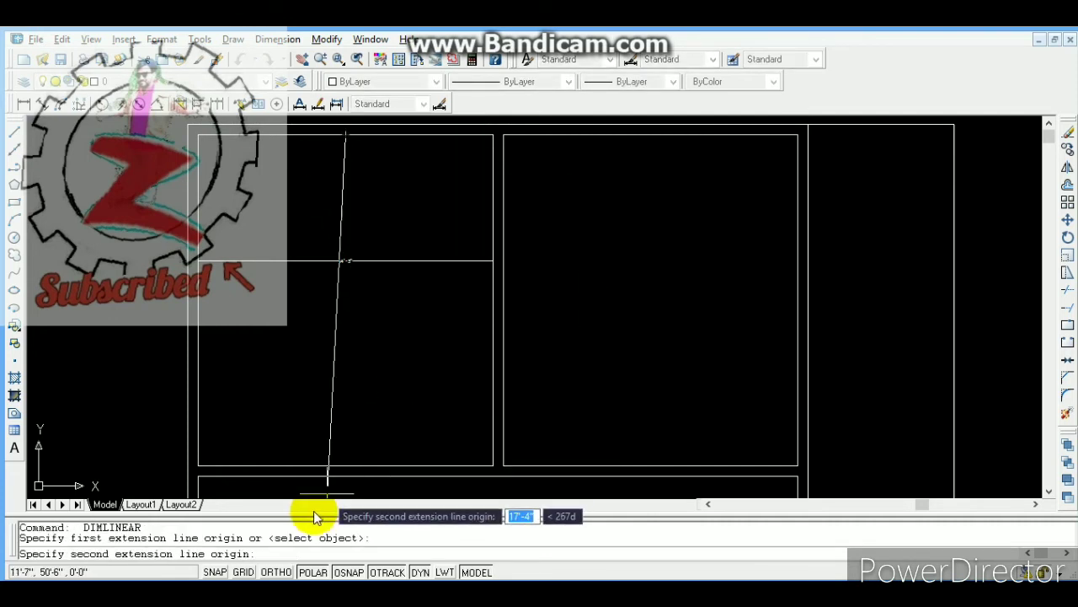
pyautogui.click(346, 465)
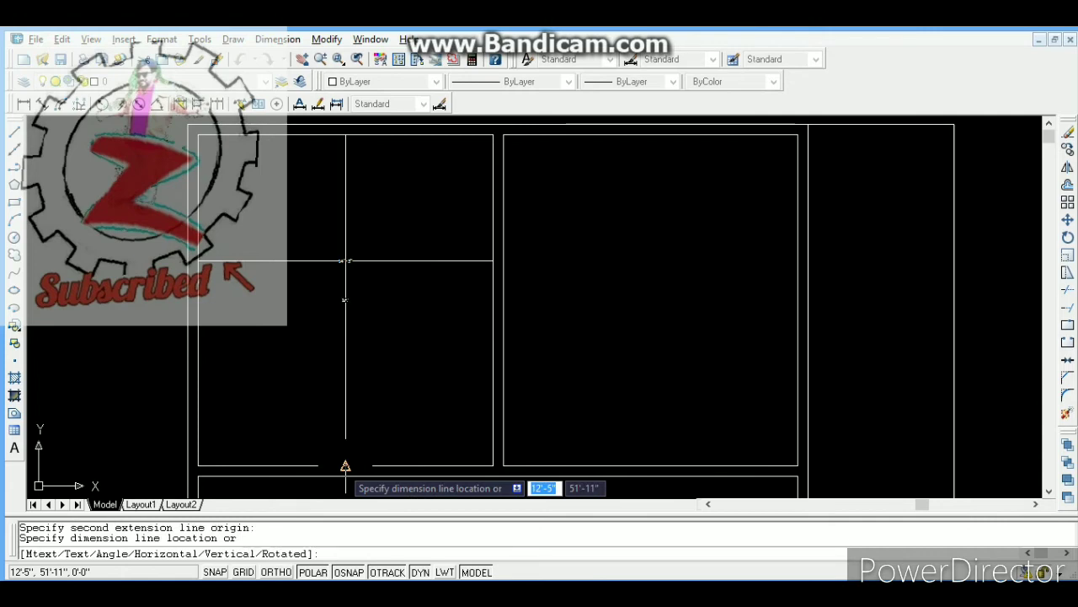
pyautogui.click(343, 428)
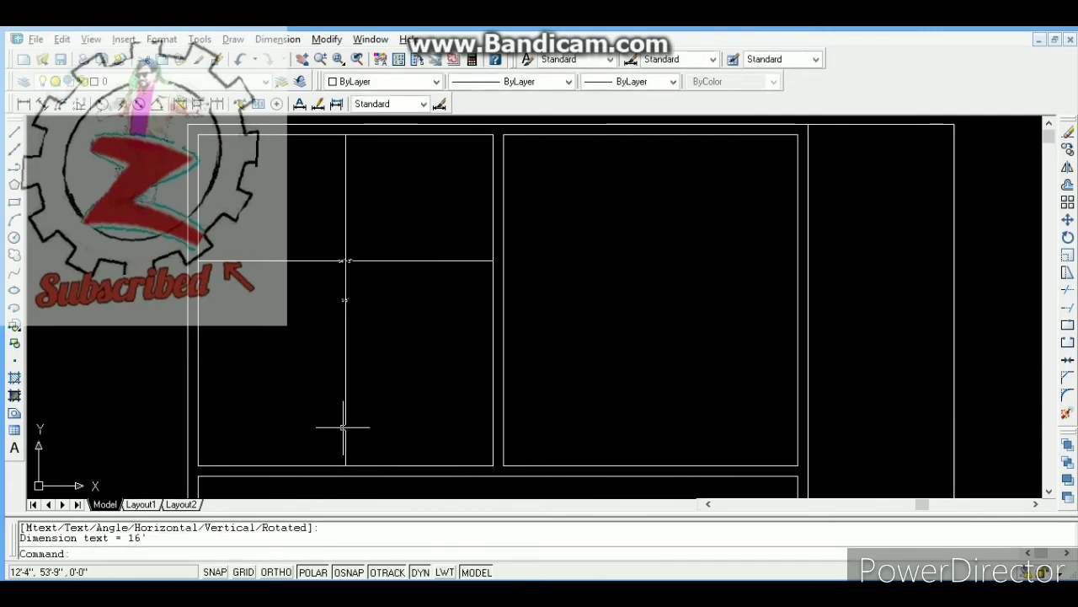
# Step: Examine the width and length dimension texts of the upper-left room up close
pyautogui.click(338, 59)
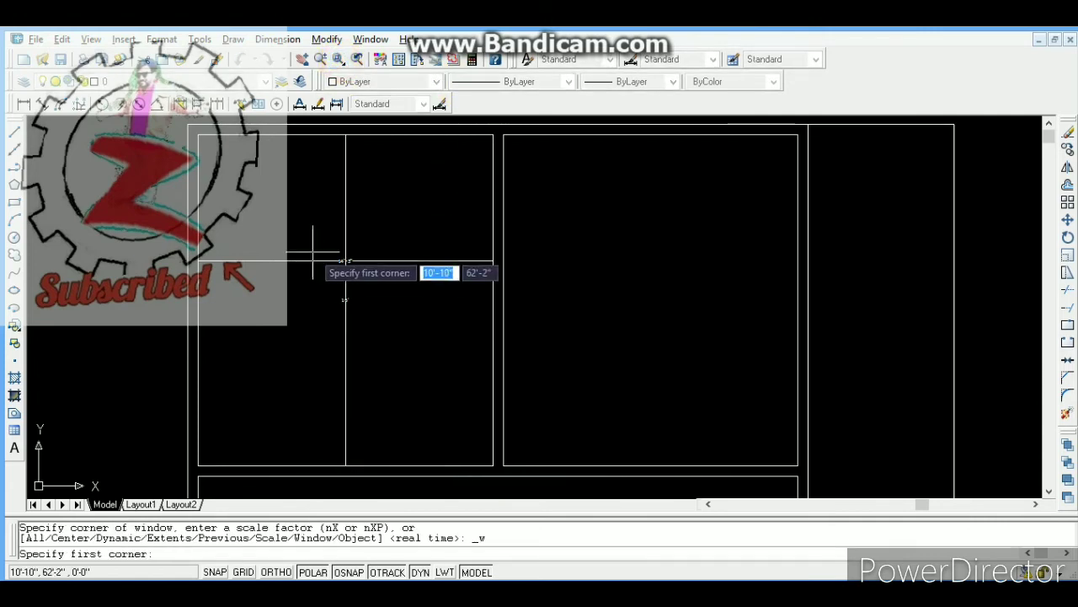
pyautogui.click(314, 240)
pyautogui.click(405, 338)
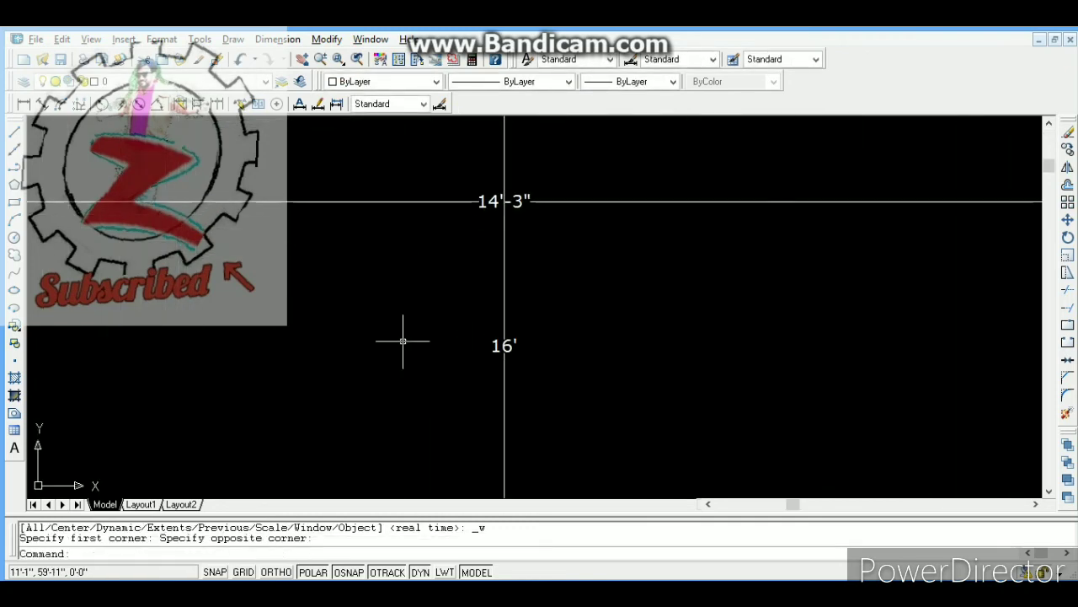
pyautogui.write('z')
pyautogui.press('Return')
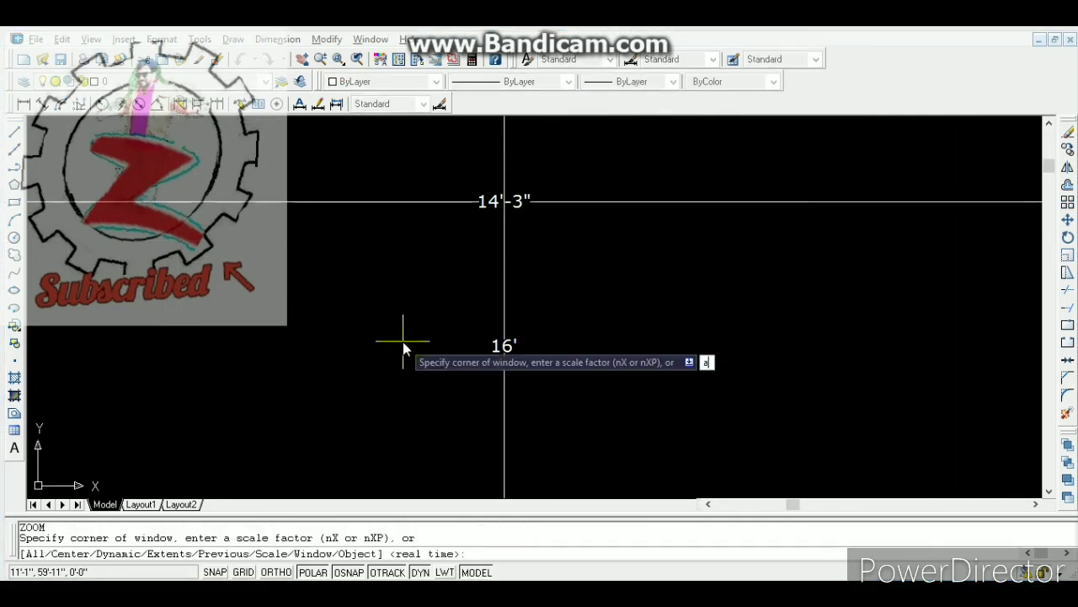
pyautogui.write('a')
pyautogui.press('Return')
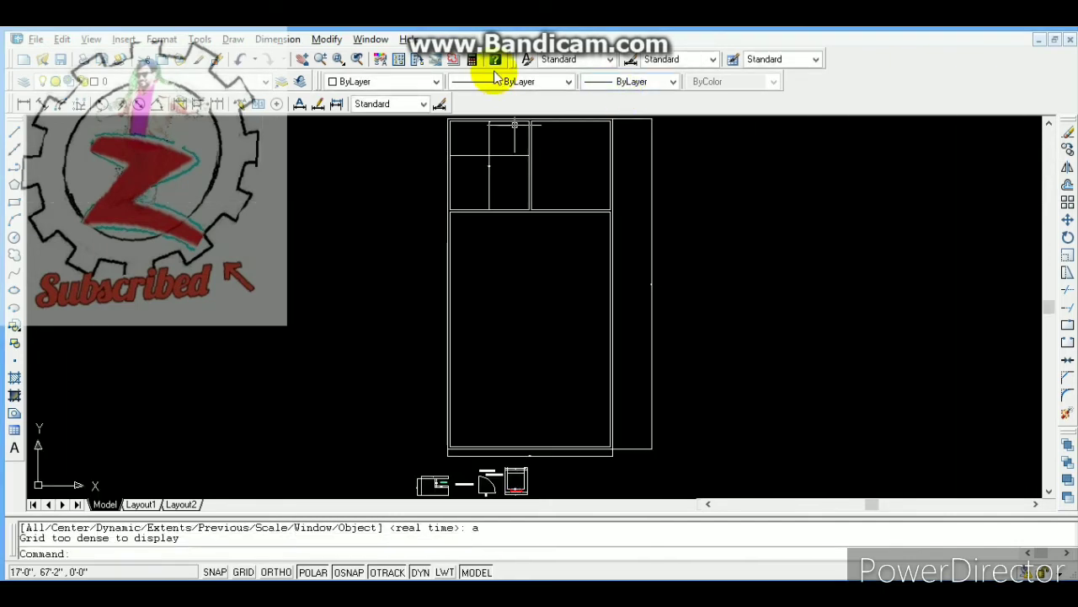
pyautogui.click(337, 60)
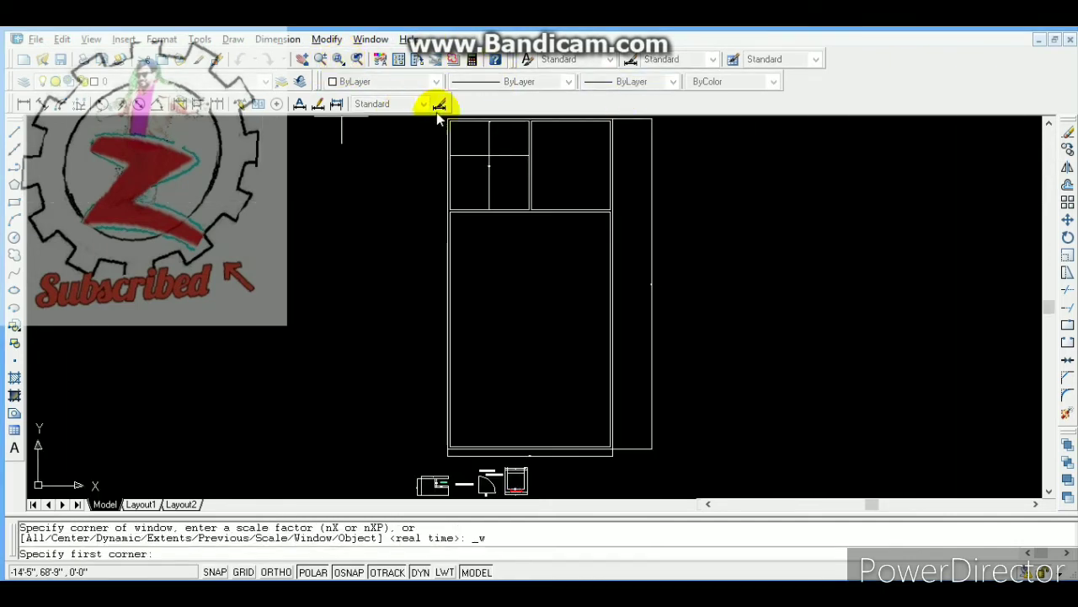
pyautogui.click(645, 227)
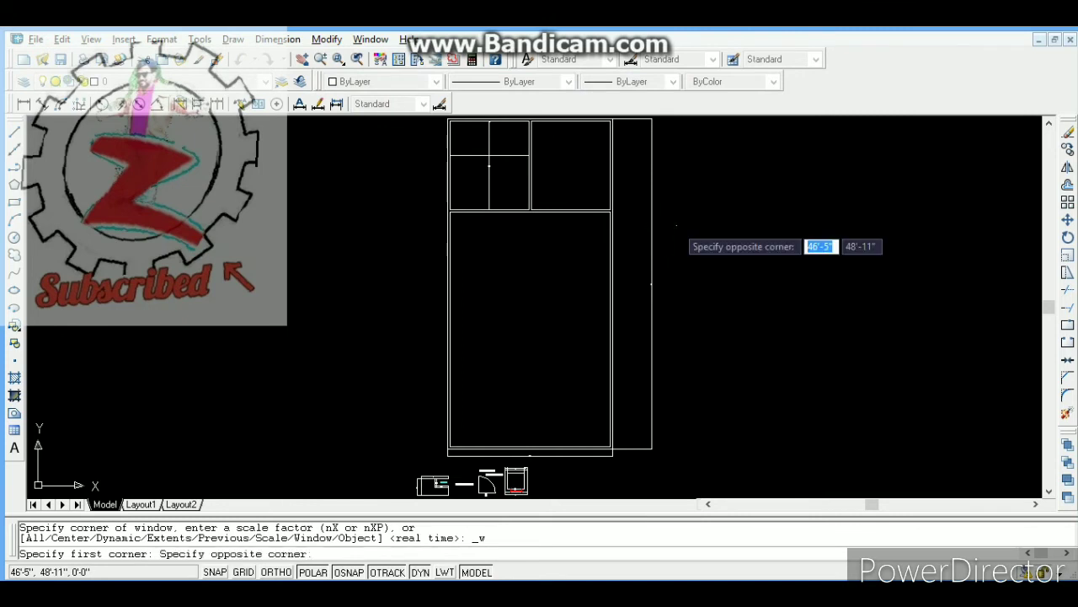
pyautogui.click(645, 228)
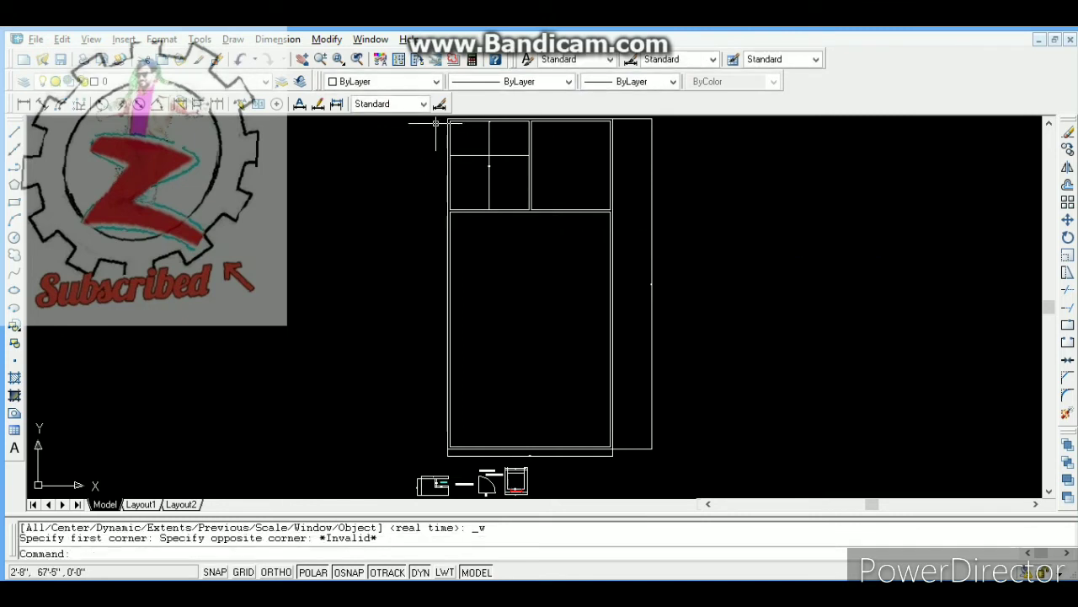
pyautogui.click(338, 59)
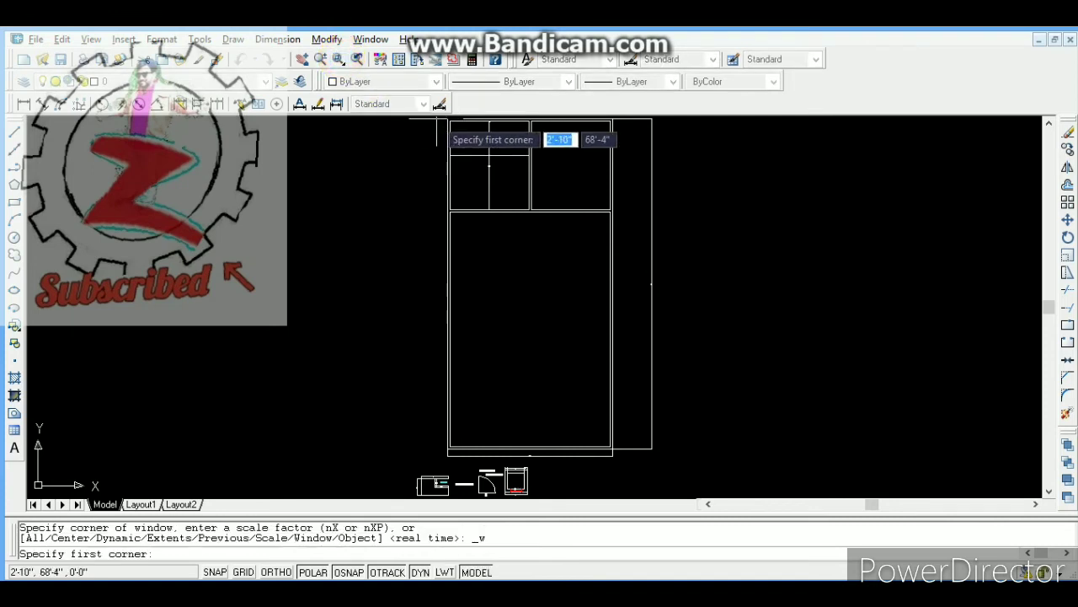
pyautogui.click(422, 122)
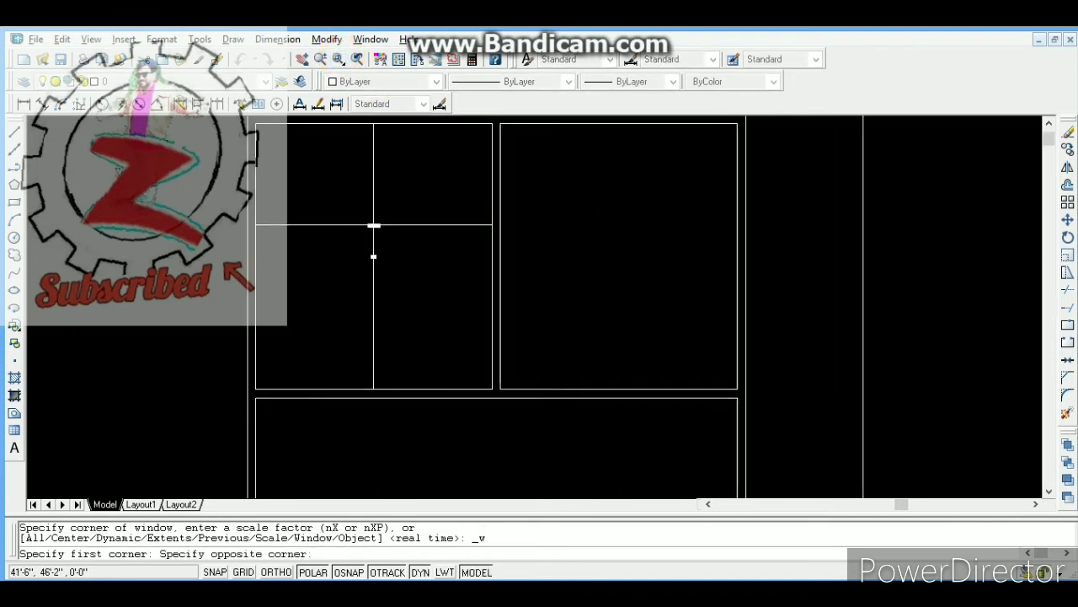
pyautogui.press('Escape')
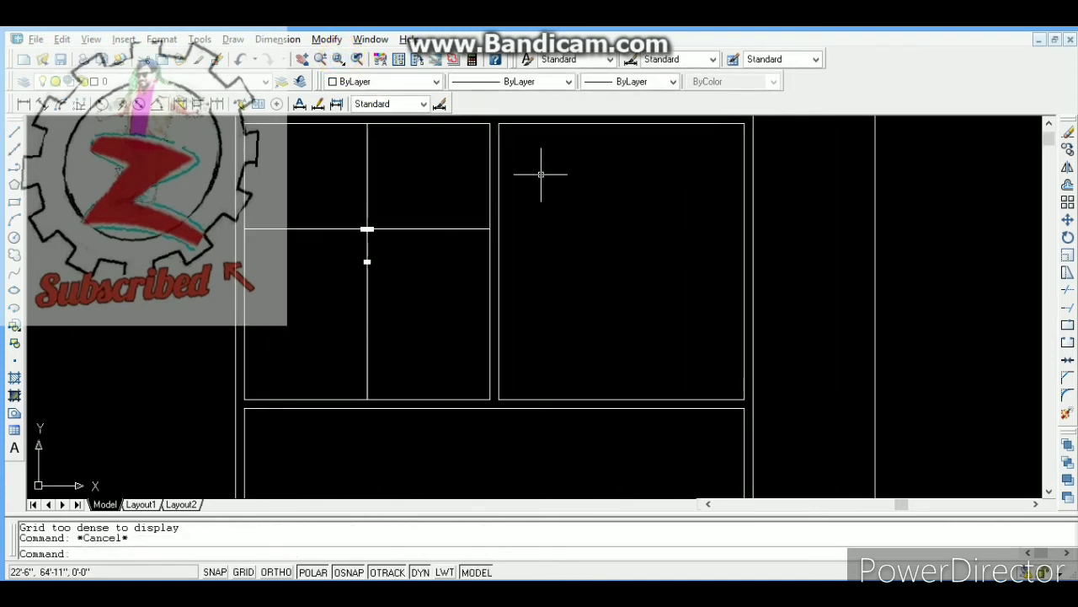
pyautogui.click(23, 104)
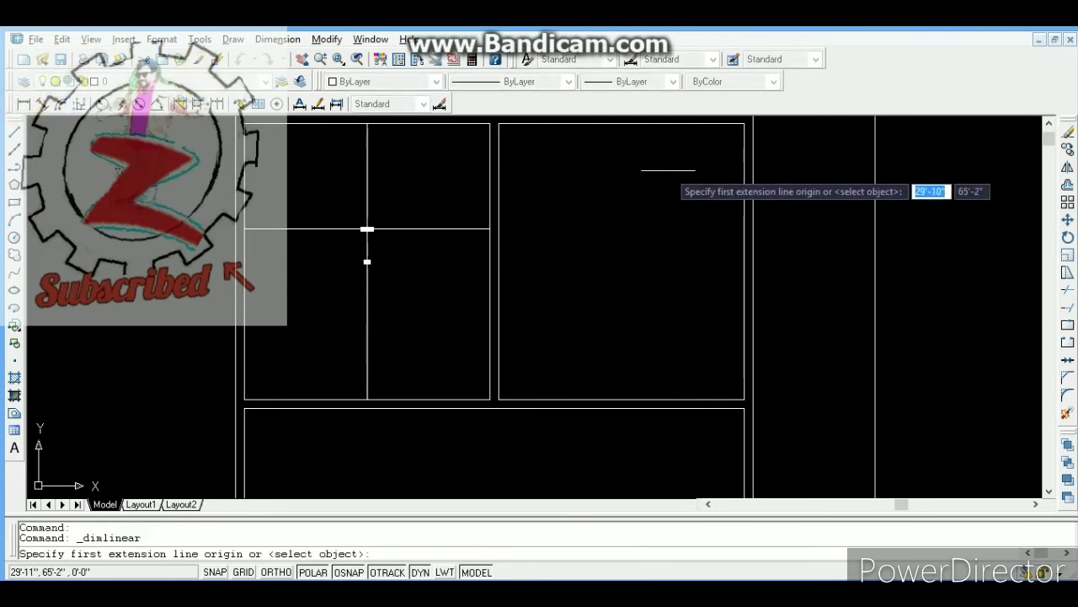
pyautogui.click(621, 124)
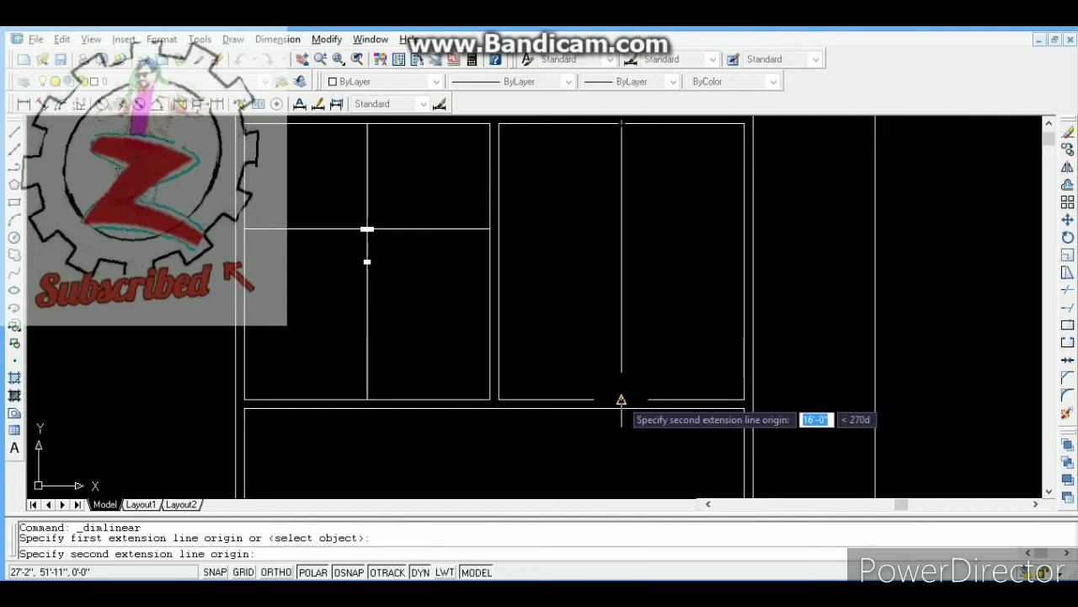
pyautogui.click(621, 399)
pyautogui.press('Escape')
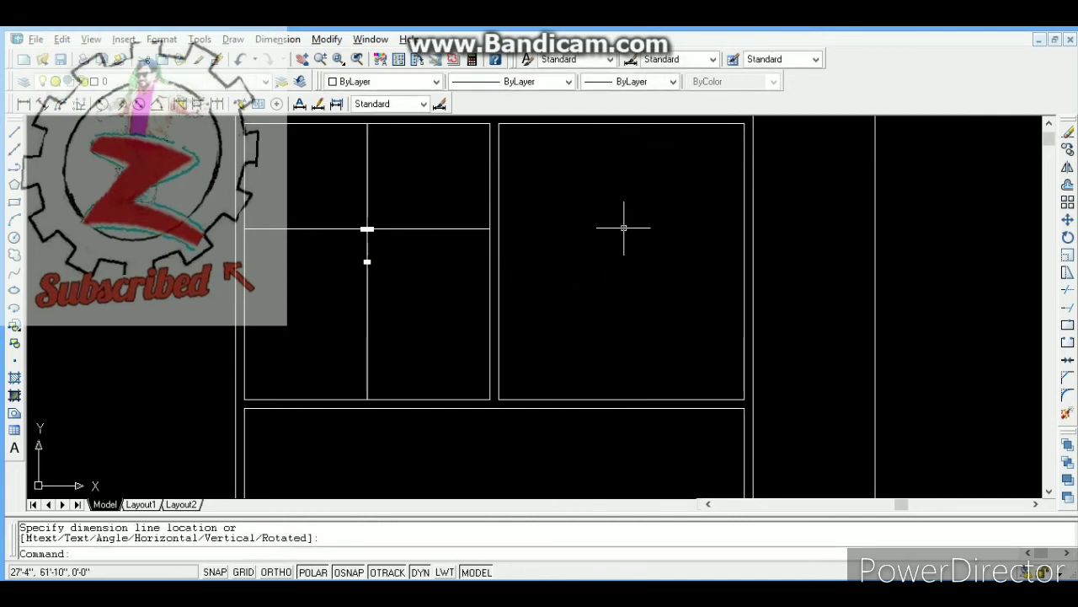
# Step: Add a vertical linear dimension in the upper-right room between the midpoints of its top and bottom walls
pyautogui.press('Return')
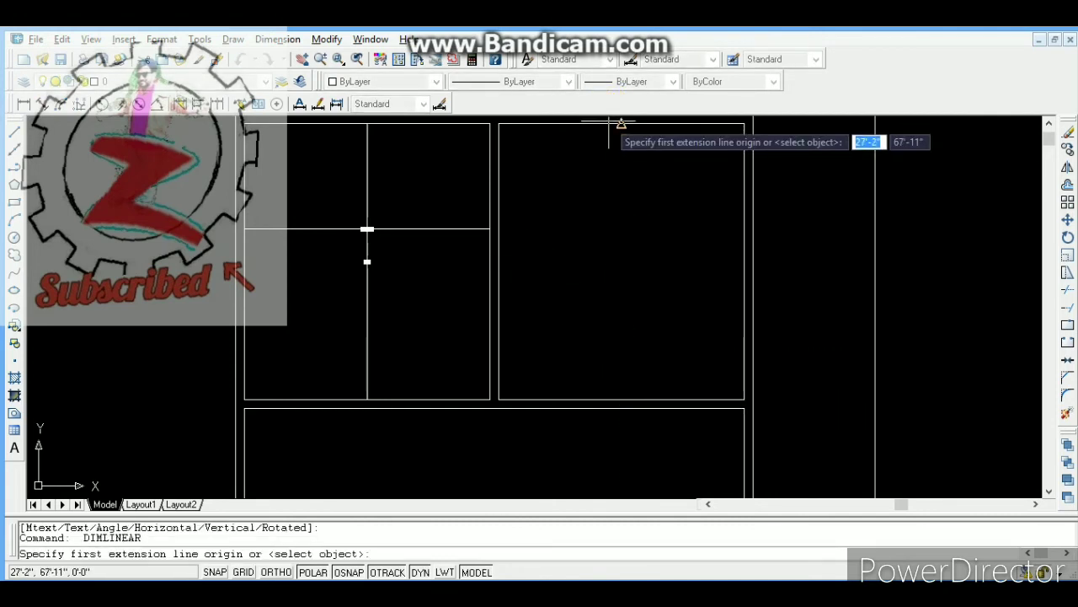
pyautogui.click(621, 124)
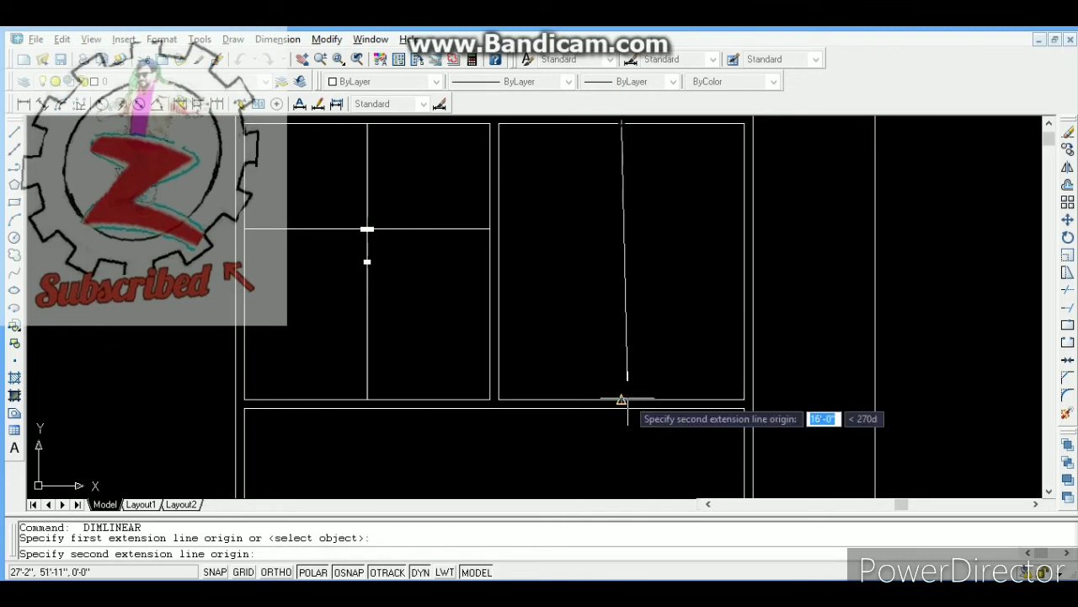
pyautogui.click(621, 399)
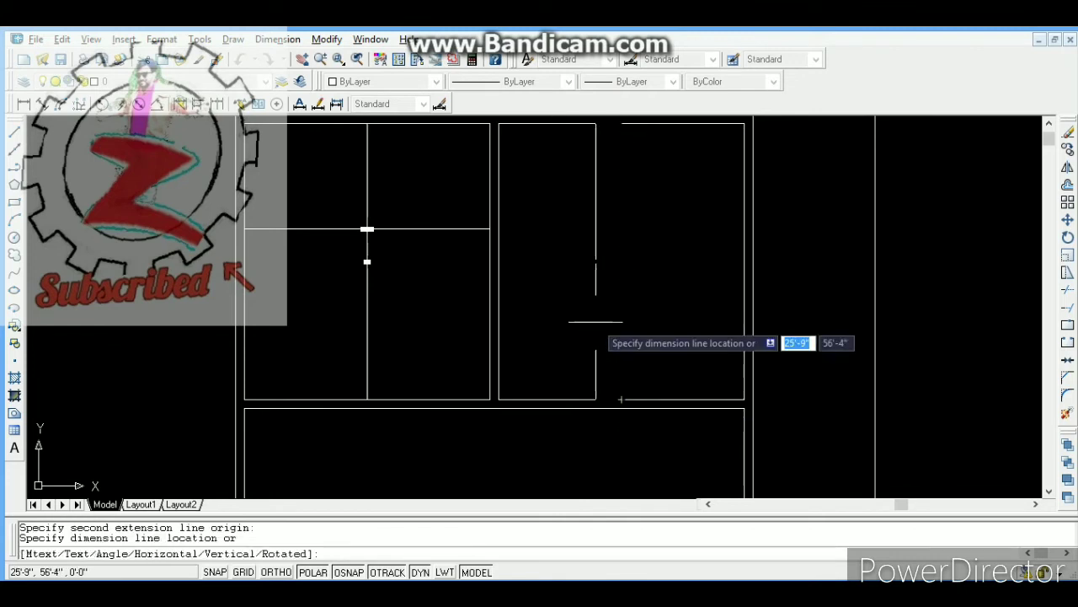
pyautogui.click(595, 321)
# Step: Add a horizontal linear dimension across the upper-right room between its side walls' midpoints and check the room's two dimension texts
pyautogui.press('Return')
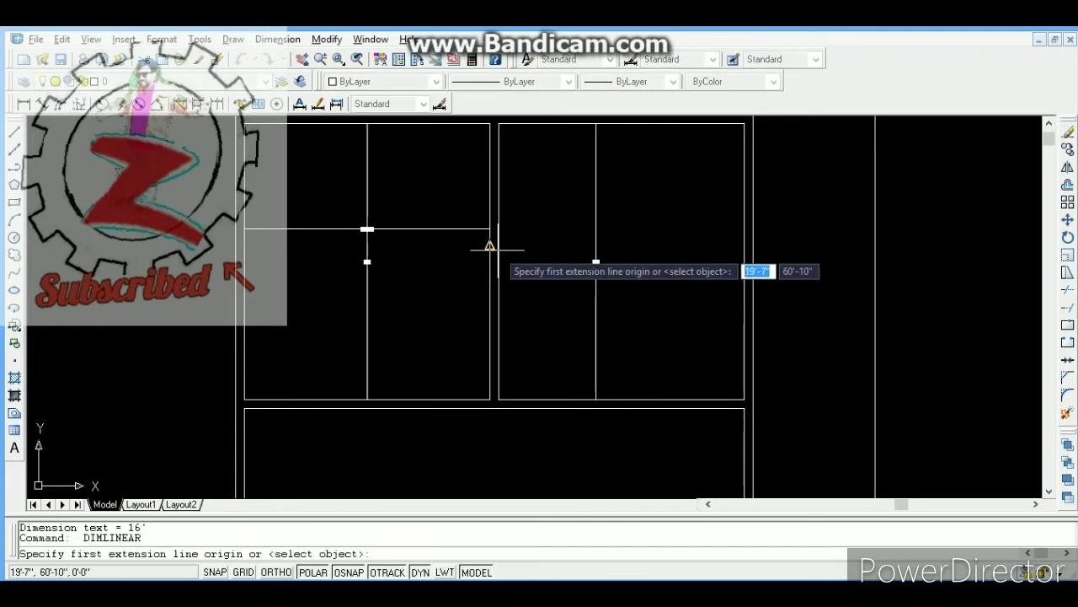
pyautogui.click(497, 262)
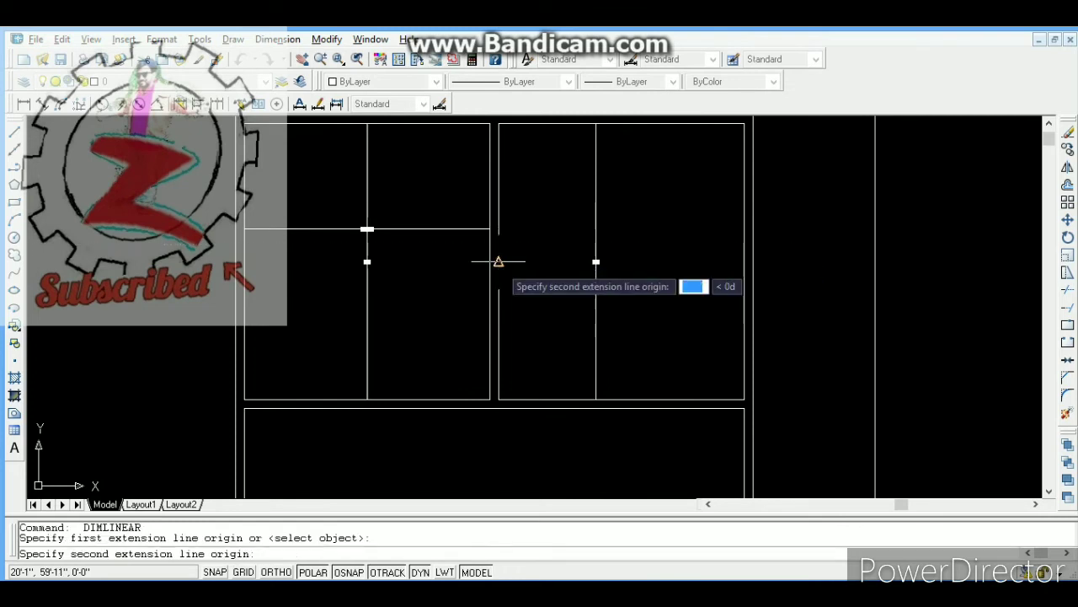
pyautogui.click(747, 260)
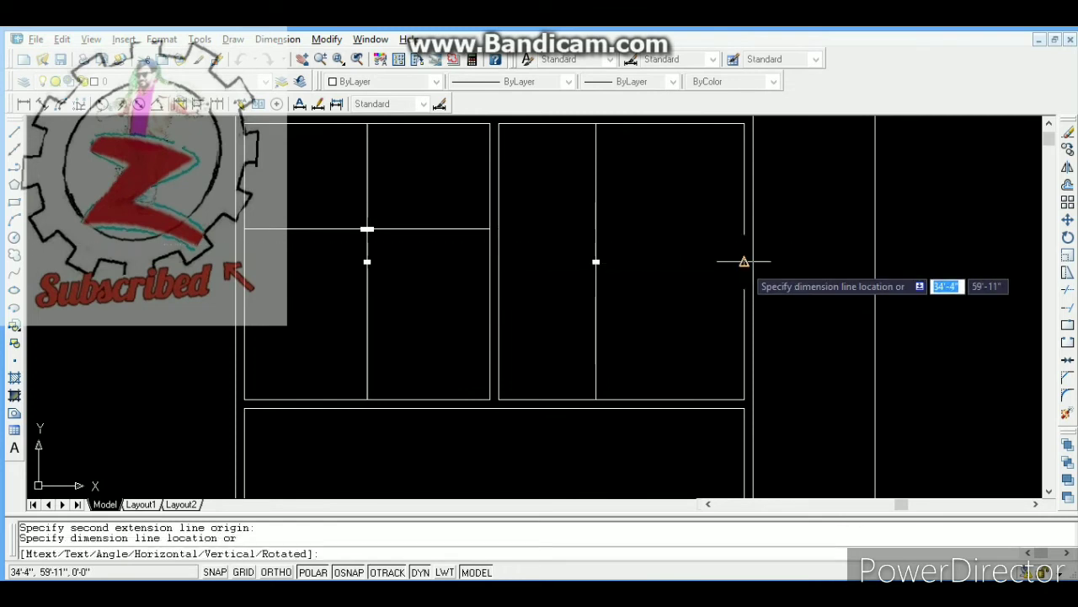
pyautogui.click(706, 240)
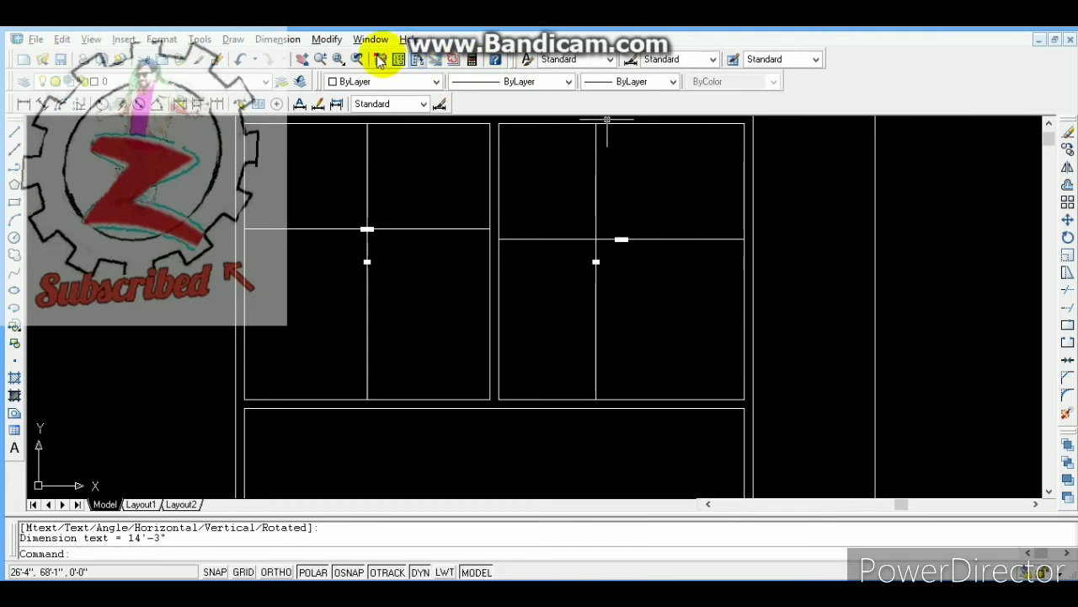
pyautogui.click(338, 59)
pyautogui.click(575, 213)
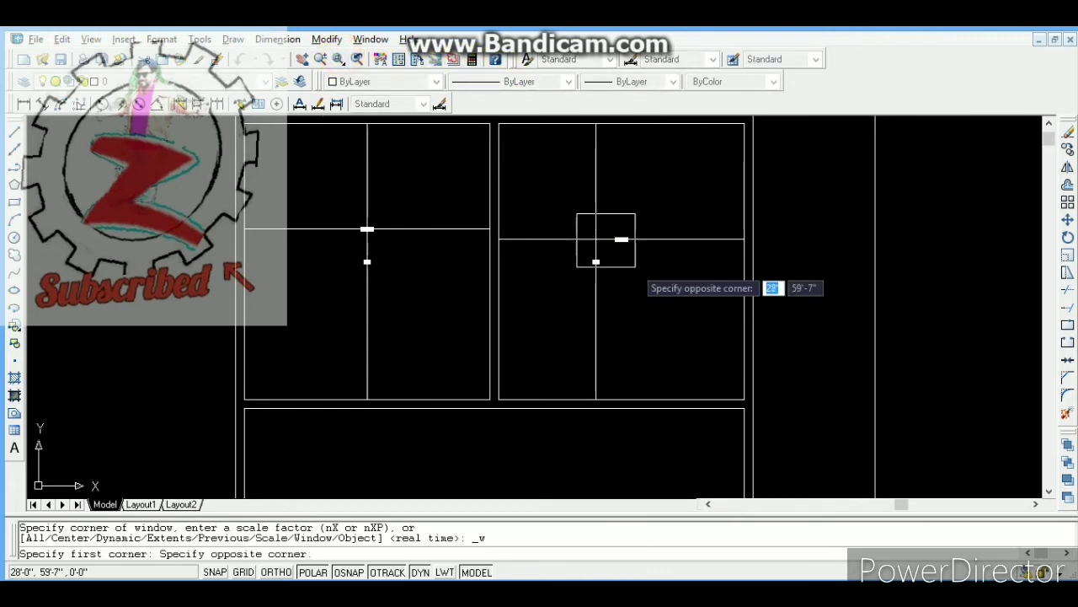
pyautogui.click(633, 265)
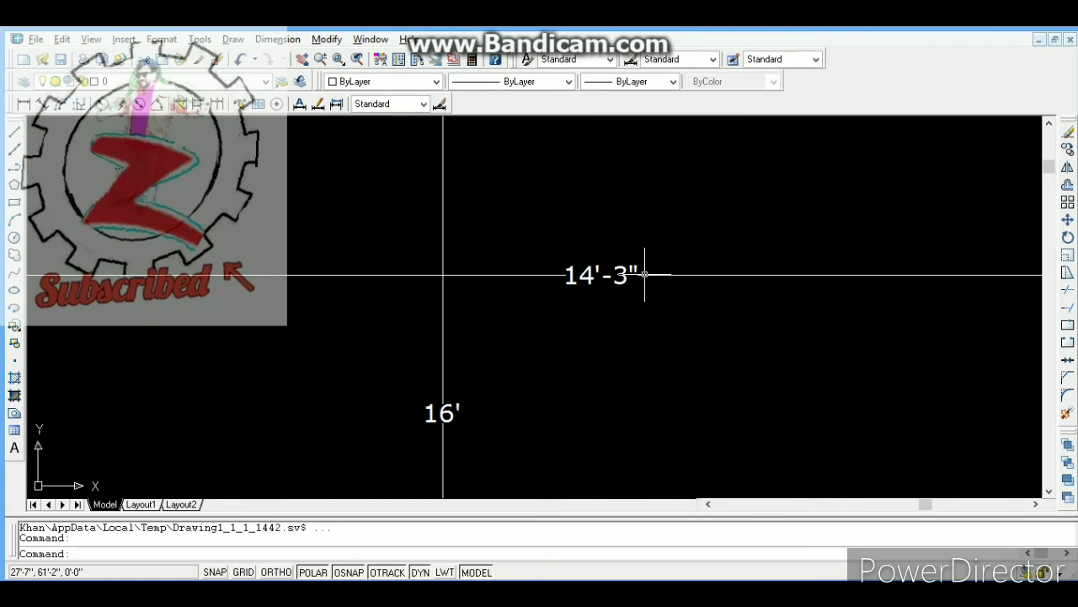
pyautogui.scroll(-3, 644, 274)
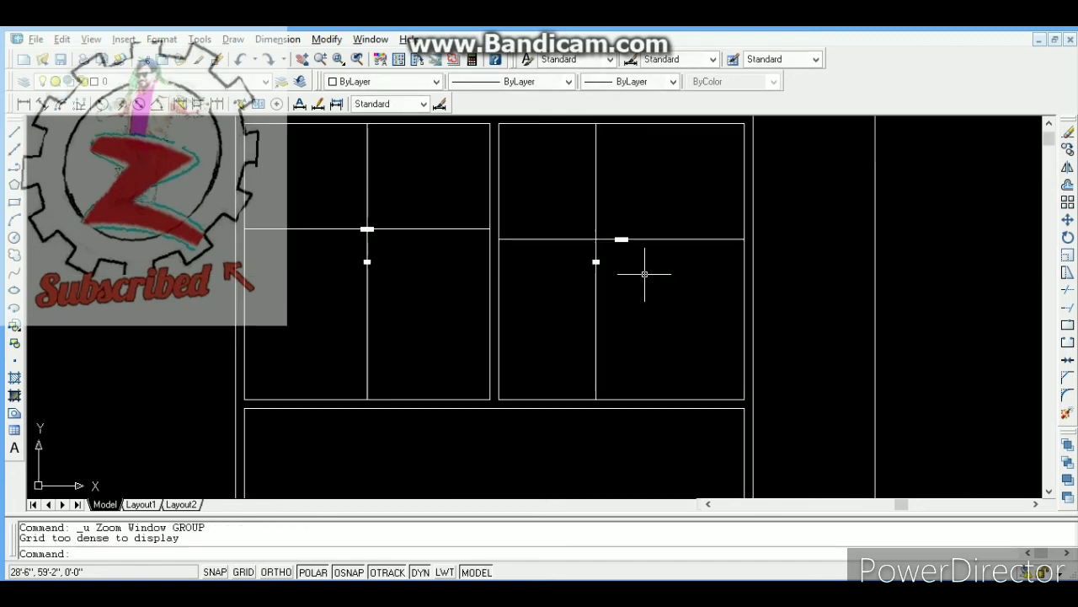
# Step: Delete the horizontal and vertical dimensions inside both upper rooms
pyautogui.press('Escape')
pyautogui.click(639, 234)
pyautogui.click(570, 281)
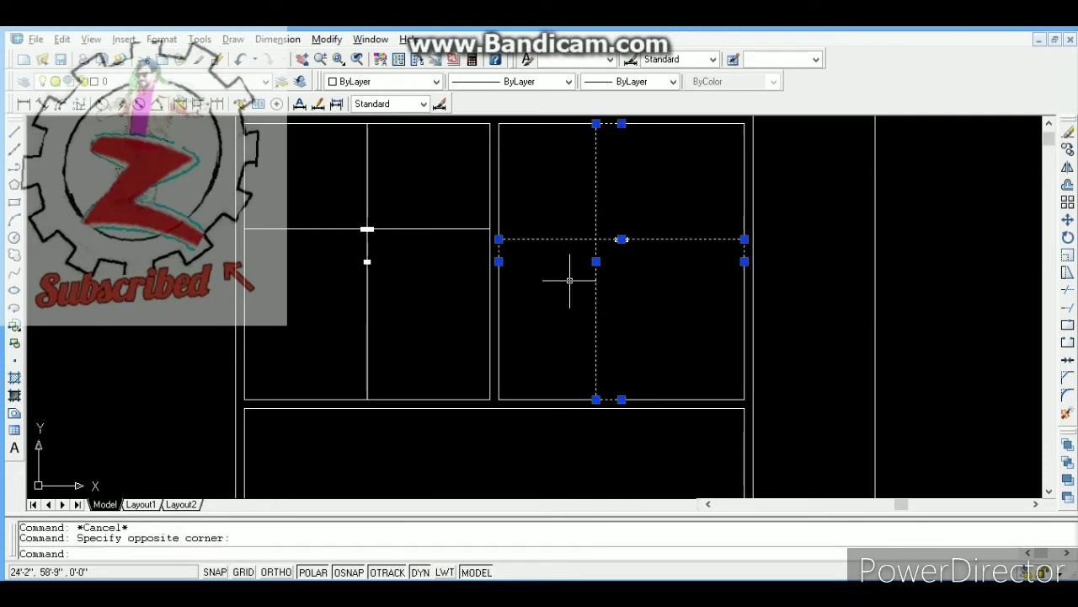
pyautogui.press('Delete')
pyautogui.click(398, 214)
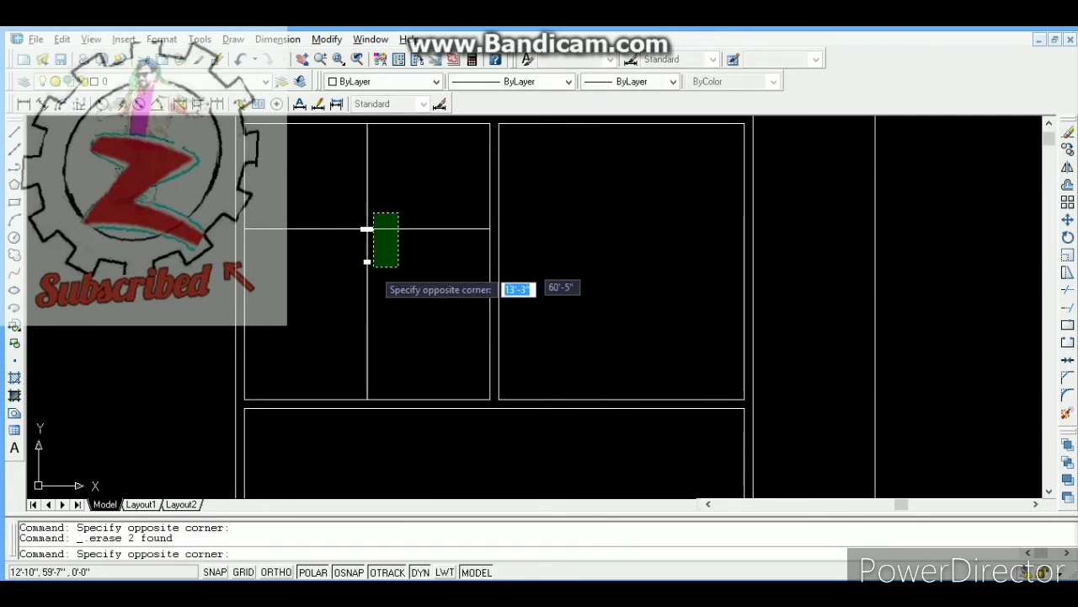
pyautogui.click(361, 292)
pyautogui.press('Delete')
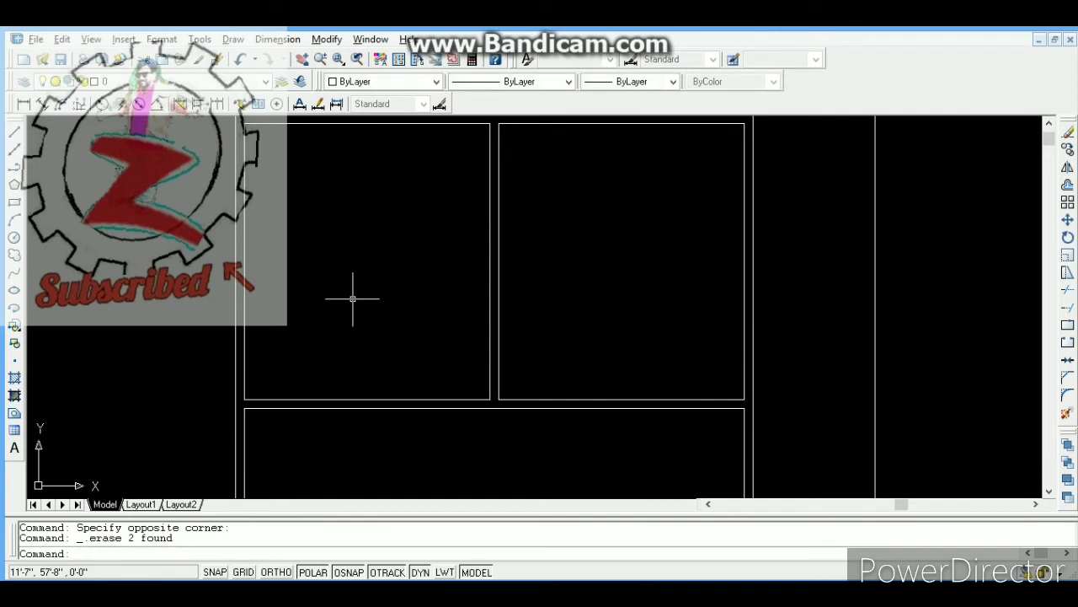
# Step: Start a multiline text in the upper-left room reading "Office" with a text height of 9"
pyautogui.click(14, 449)
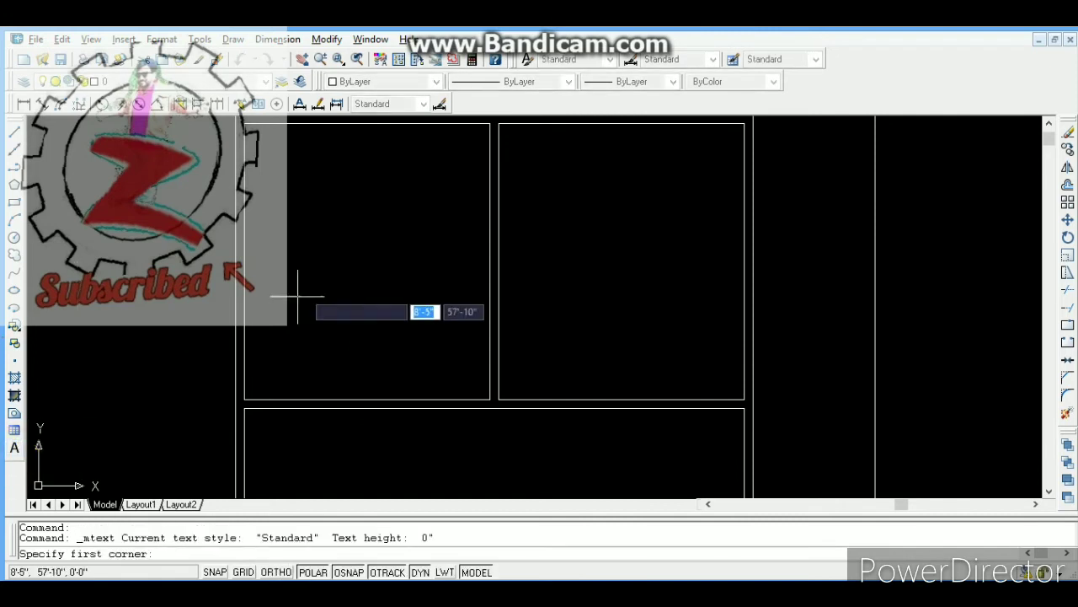
pyautogui.click(283, 215)
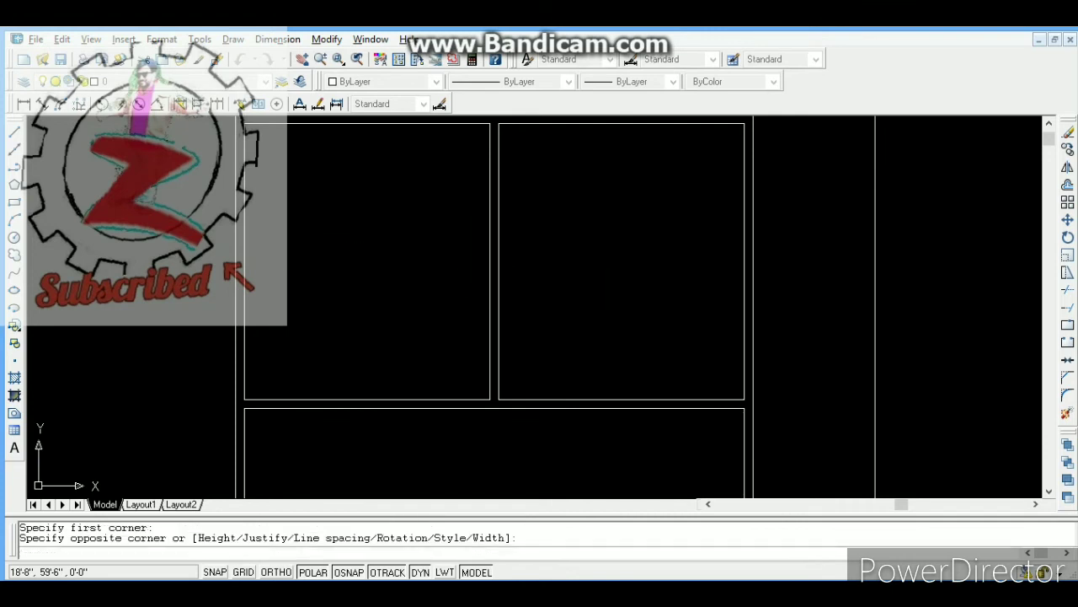
pyautogui.click(476, 269)
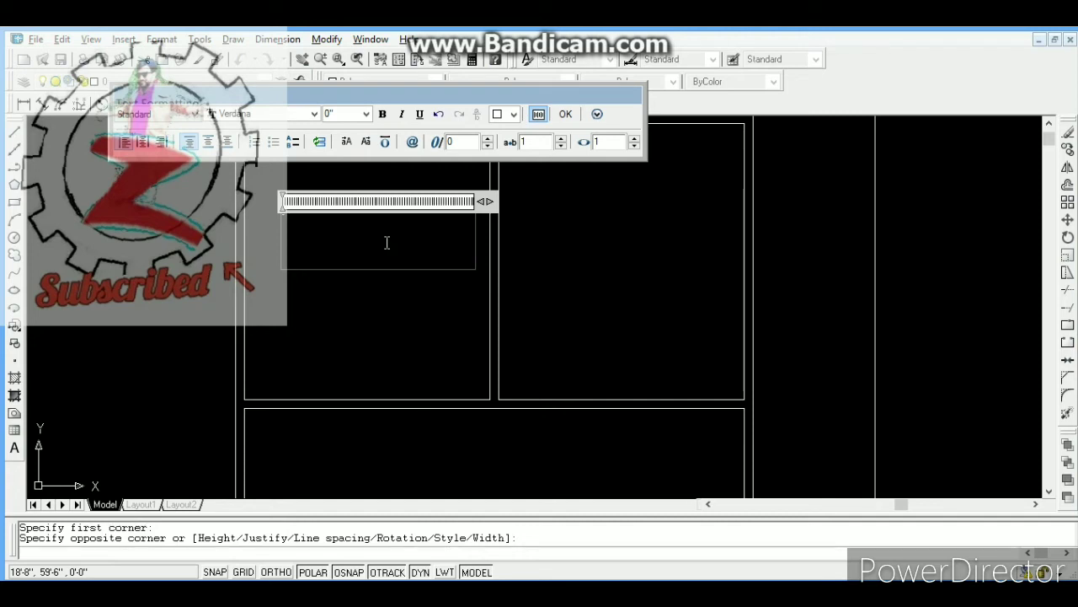
pyautogui.click(331, 113)
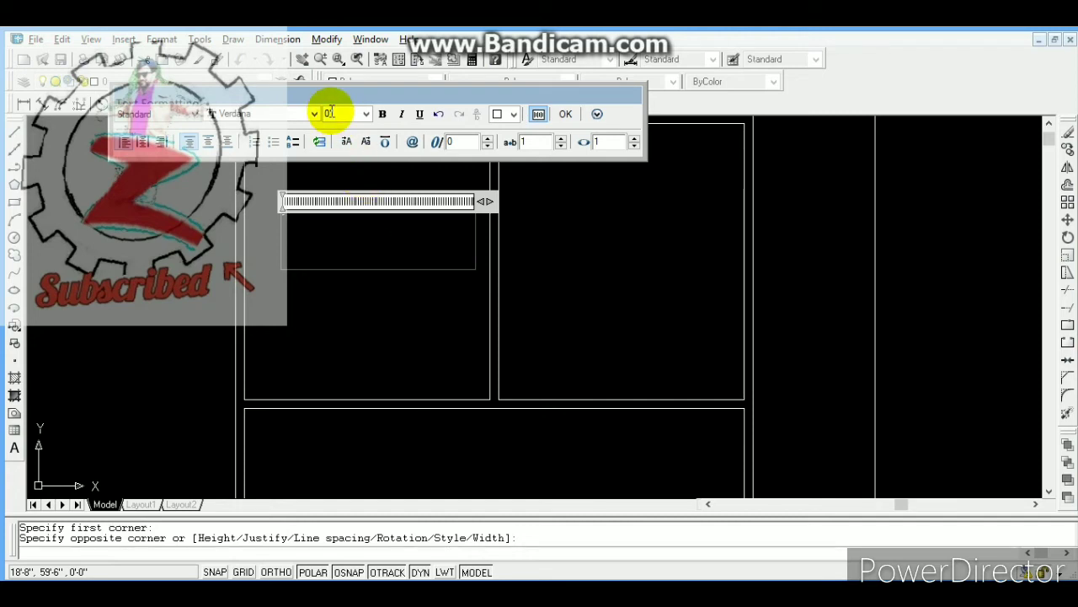
pyautogui.write('3')
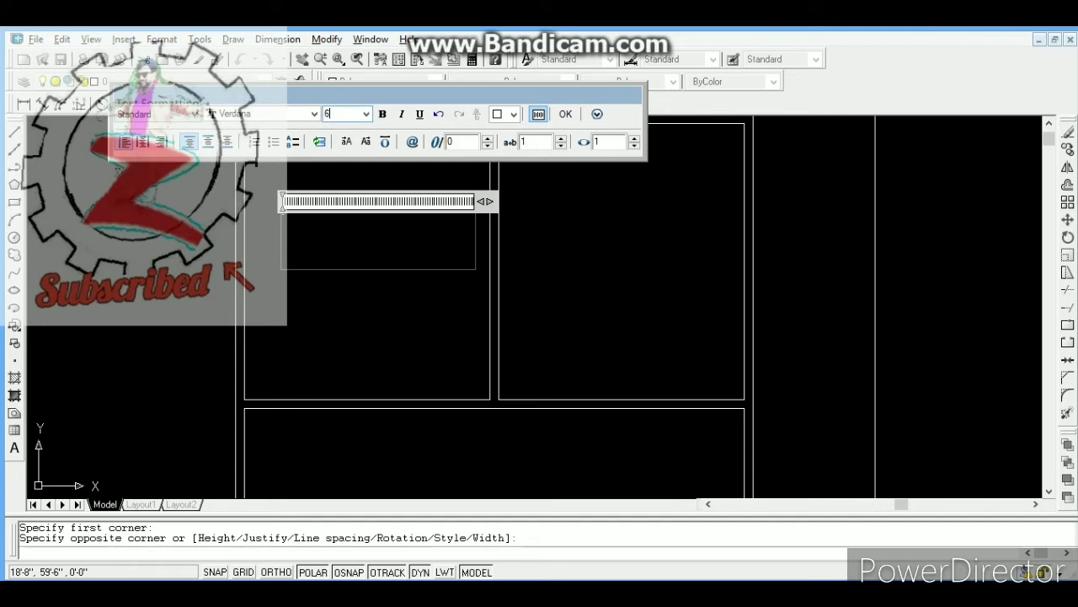
pyautogui.click(330, 112)
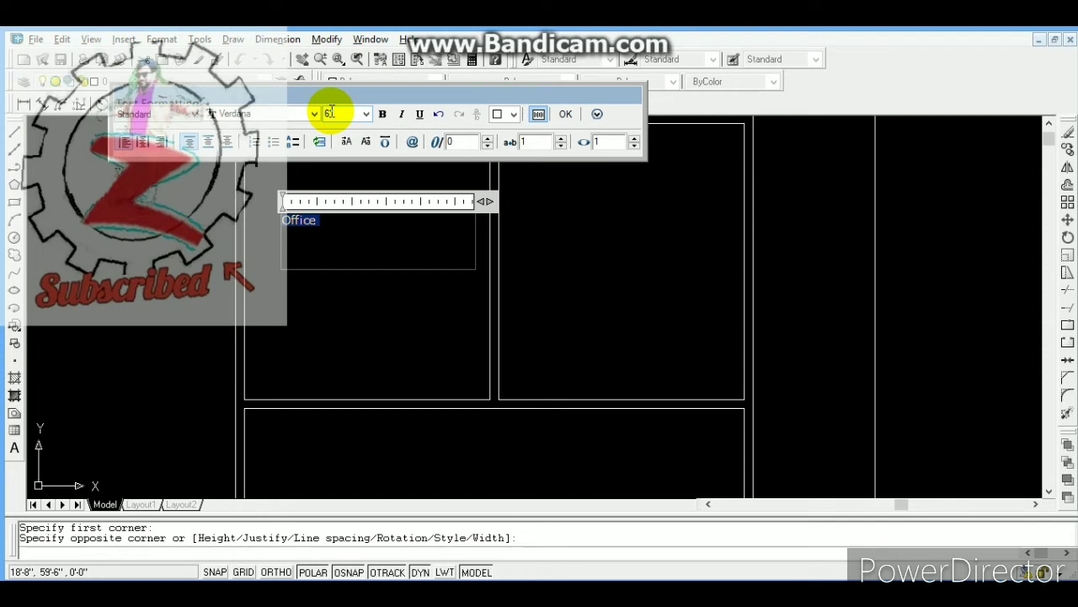
pyautogui.write('9')
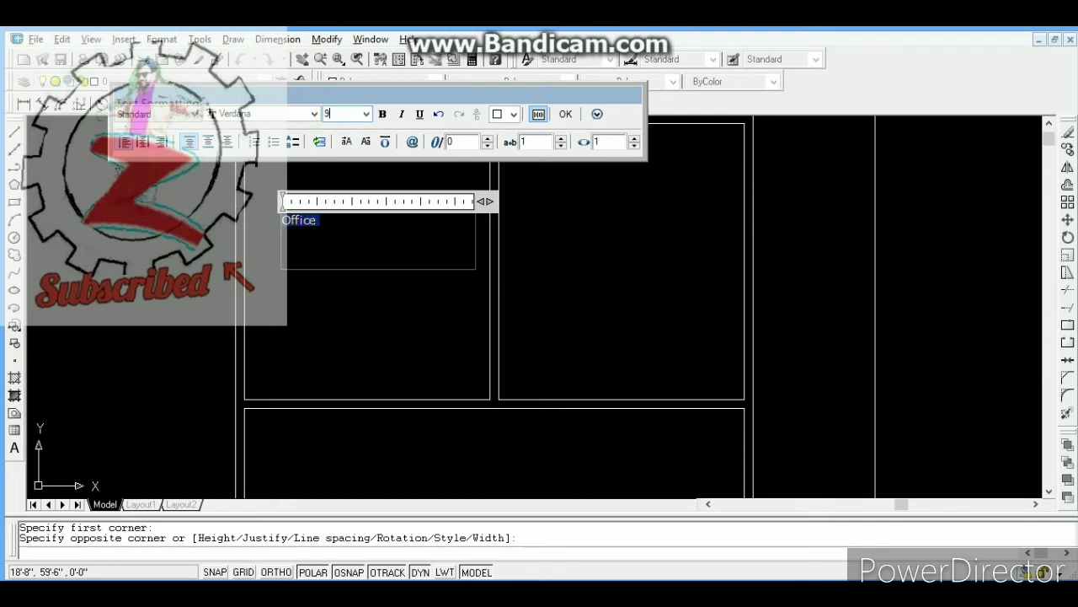
pyautogui.press('Return')
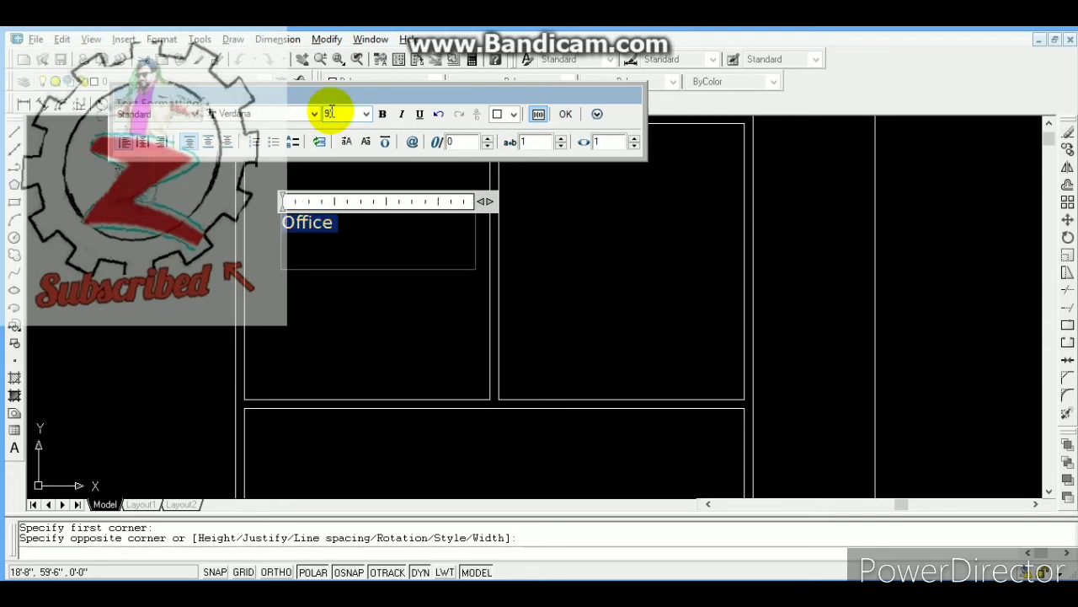
# Step: Add a second line 14'-6" x 16'-0" below Office and centre both text lines
pyautogui.click(350, 226)
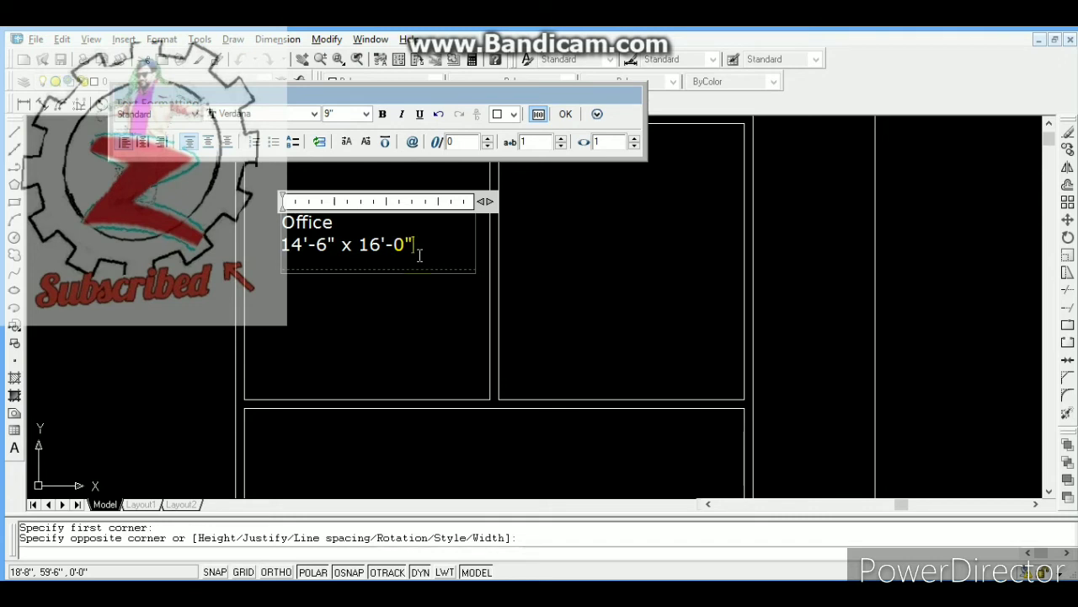
pyautogui.hotkey('ctrl', 'a')
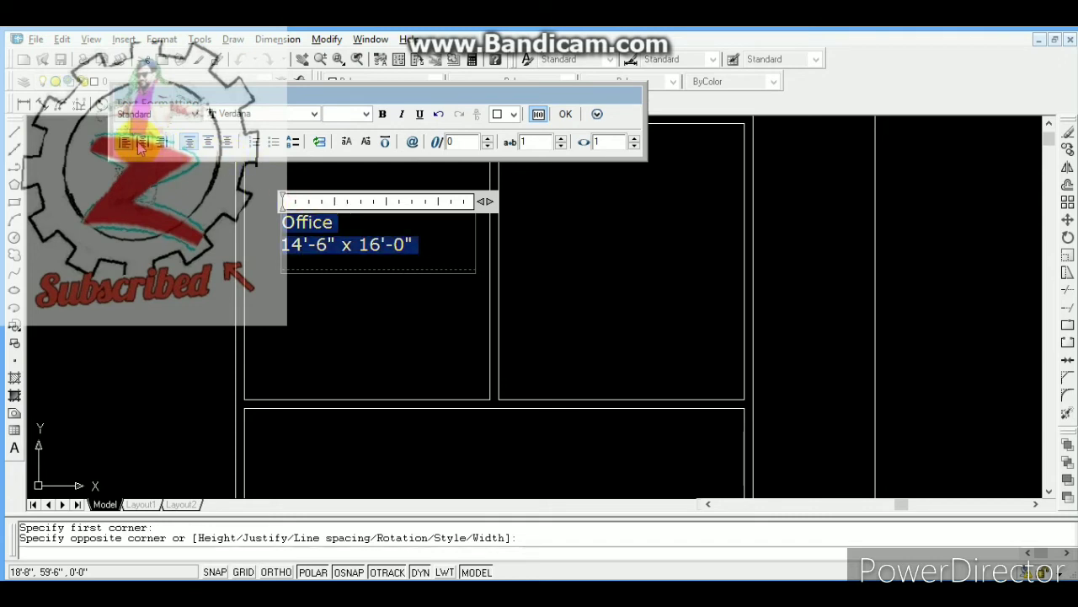
pyautogui.click(142, 145)
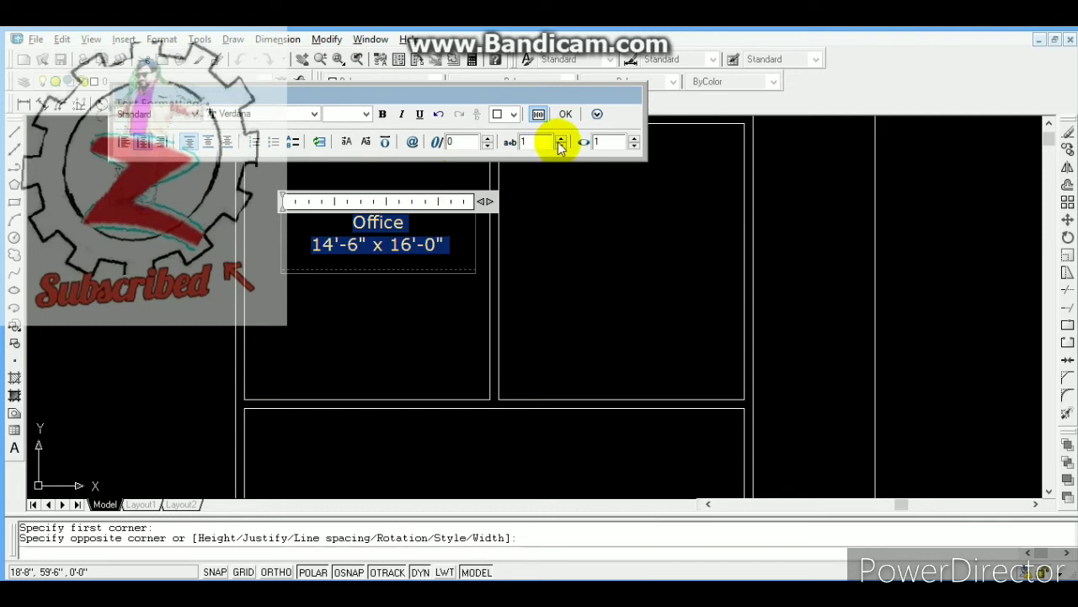
# Step: Extend the title line of the label to "Office 01" and finish the text
pyautogui.click(407, 224)
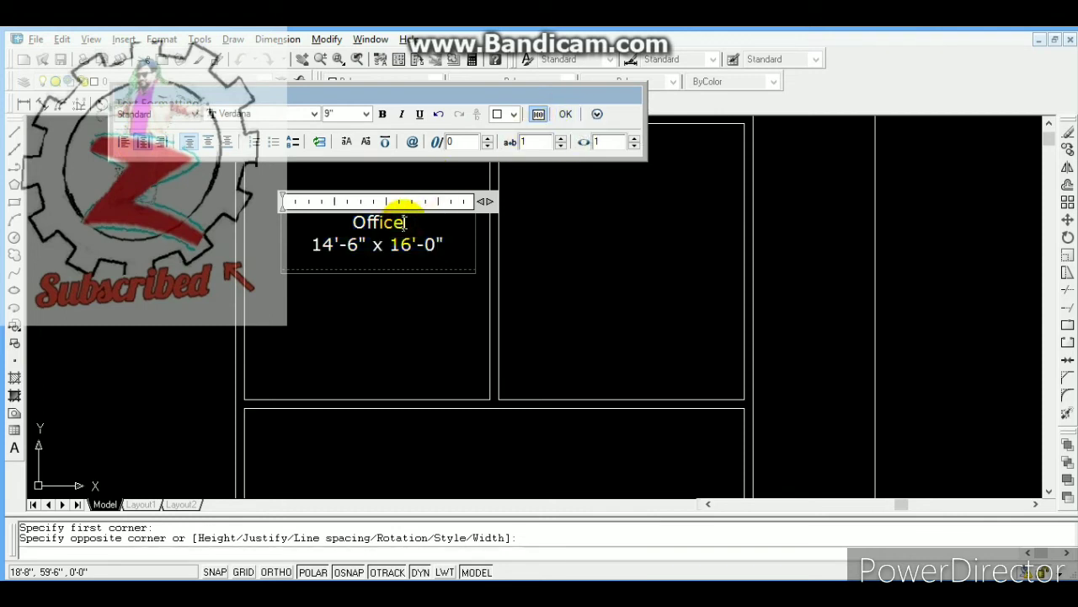
pyautogui.write('01')
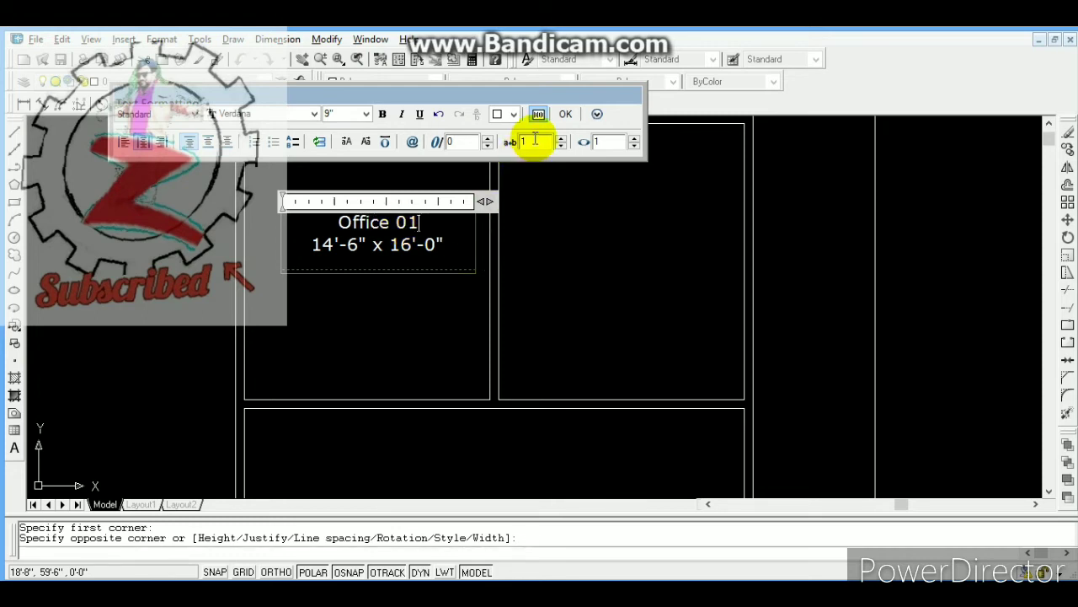
pyautogui.click(566, 114)
# Step: Move the Office 01 label about 1' to the left within its room
pyautogui.click(412, 245)
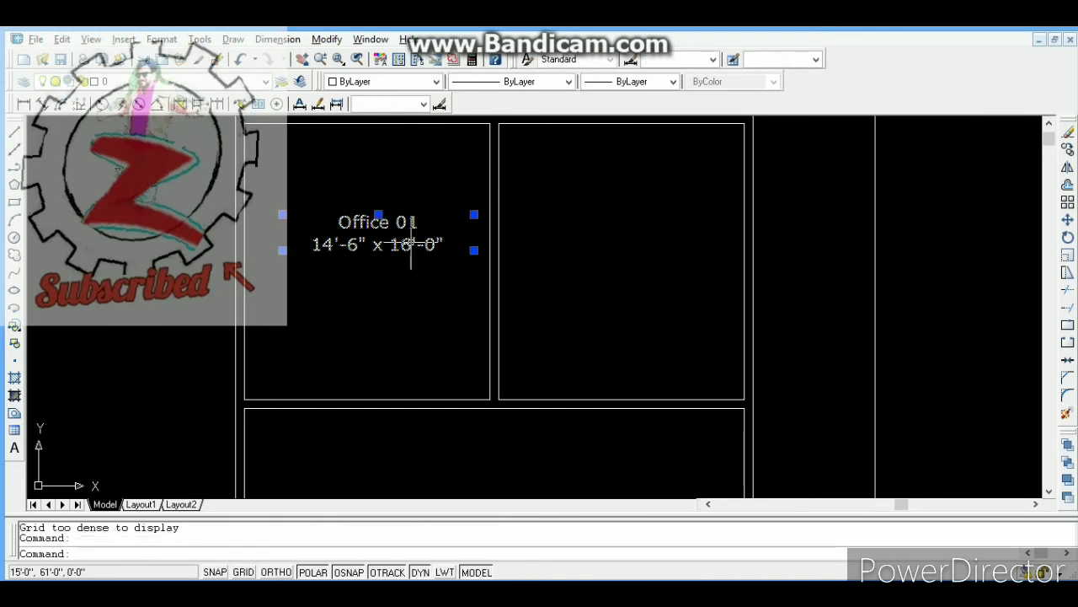
pyautogui.write('m')
pyautogui.press('Return')
pyautogui.click(411, 244)
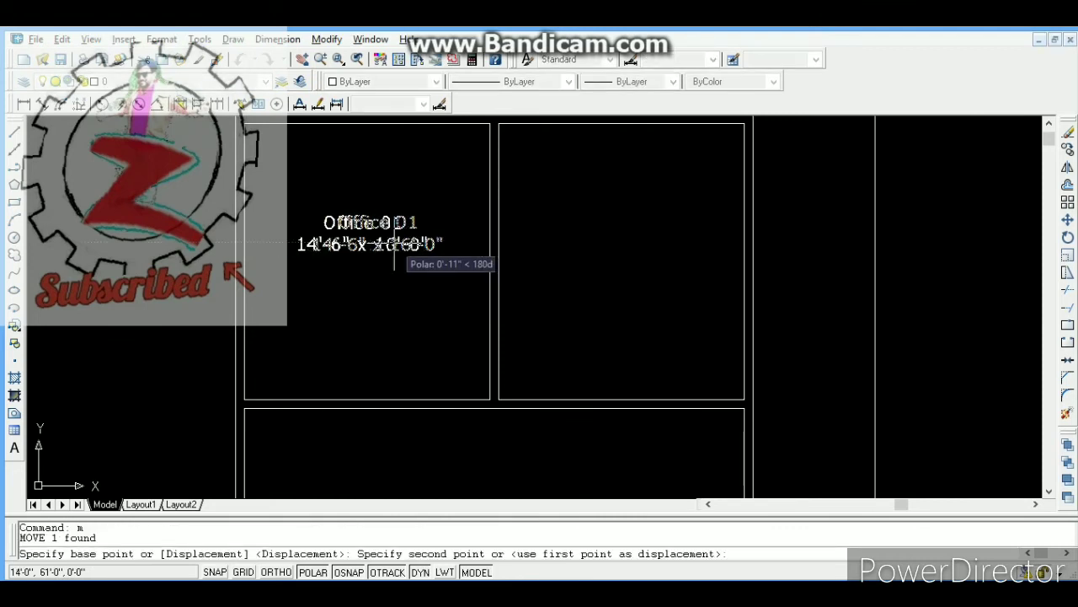
pyautogui.click(394, 244)
pyautogui.press('Escape')
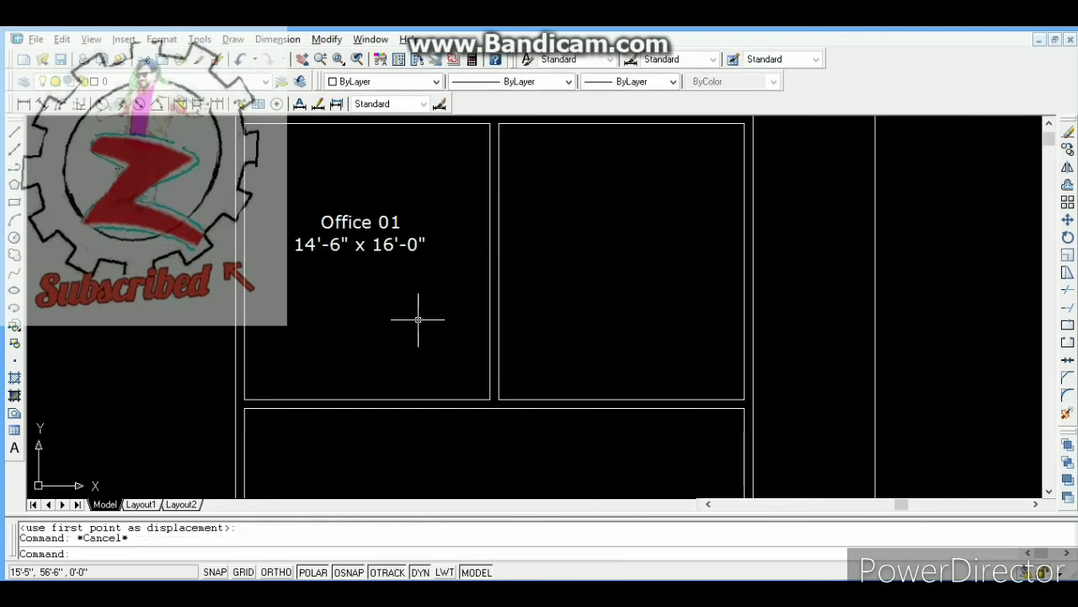
# Step: Copy the Office 01 label into the upper-right room, using the two rooms' inner top-left corners as base and target points
pyautogui.click(356, 244)
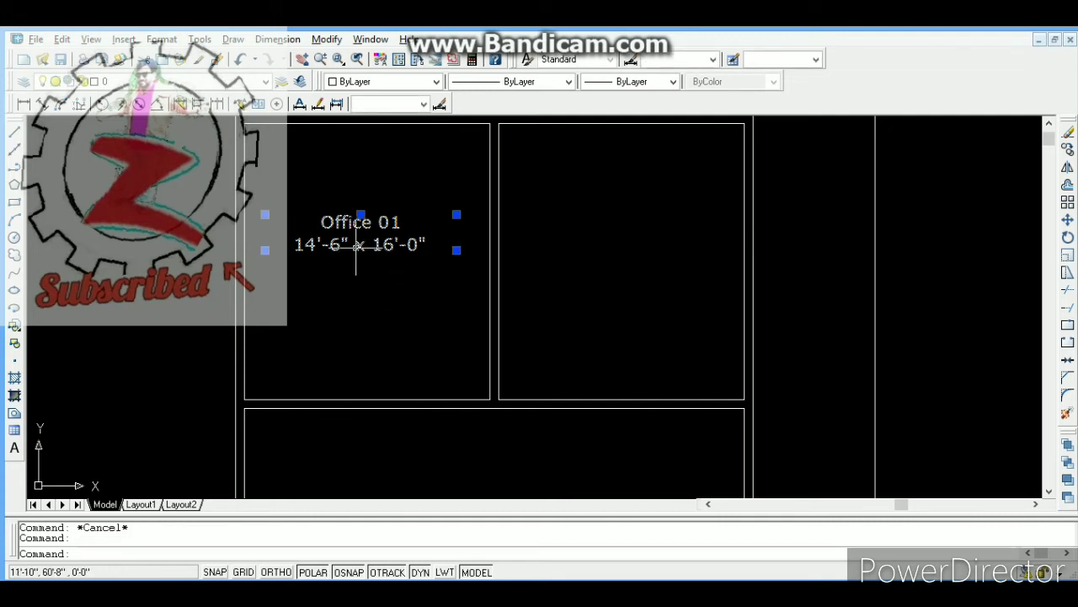
pyautogui.write('co')
pyautogui.press('Return')
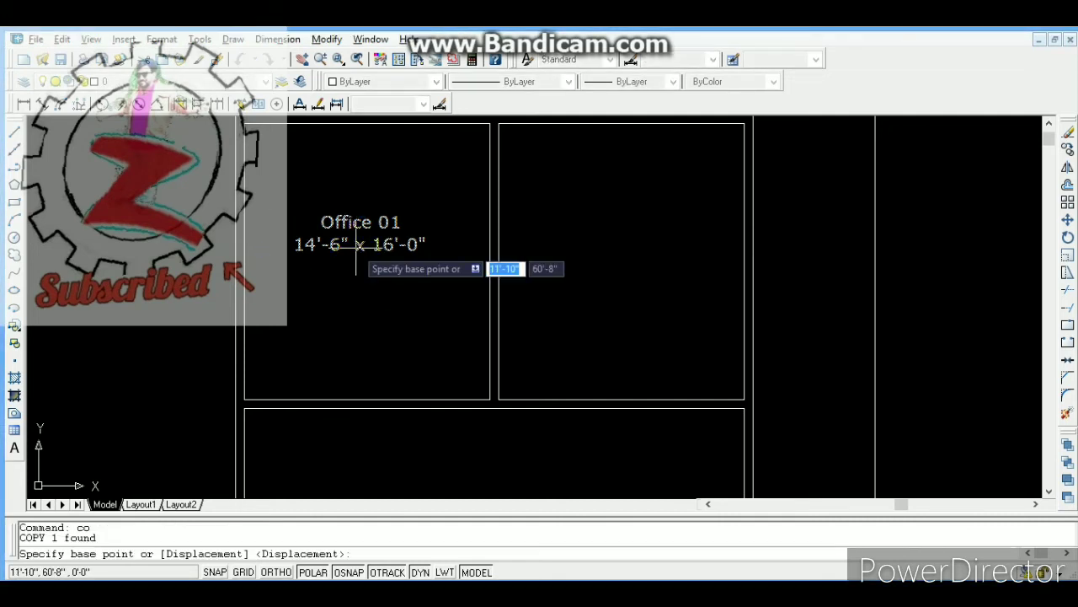
pyautogui.click(243, 124)
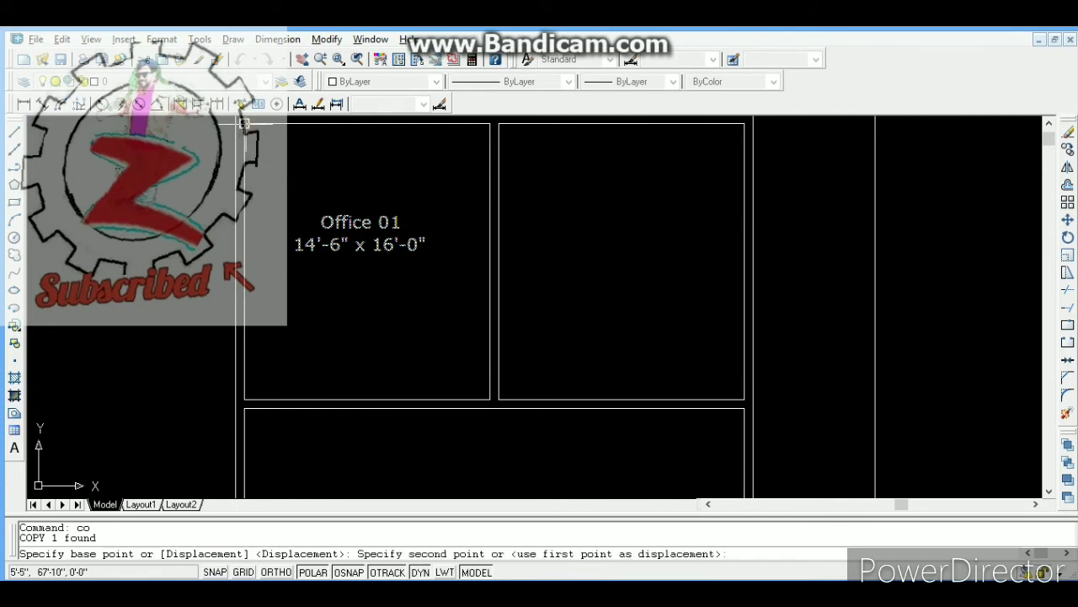
pyautogui.click(498, 124)
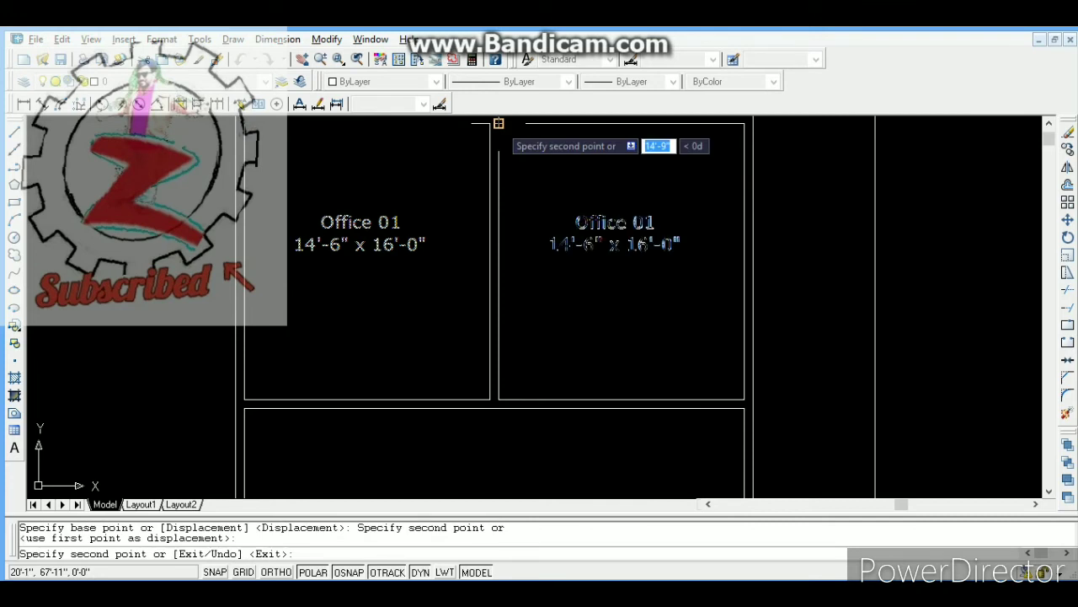
pyautogui.press('Escape')
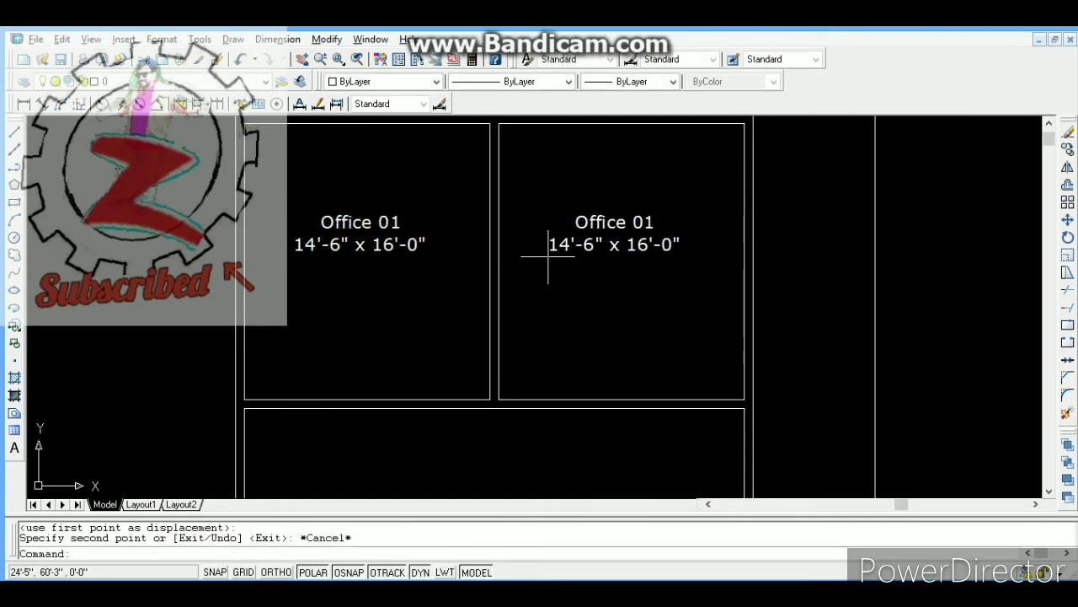
# Step: Change the title of the copied label in the upper-right room to "Office 02"
pyautogui.click(649, 219)
pyautogui.click(650, 219)
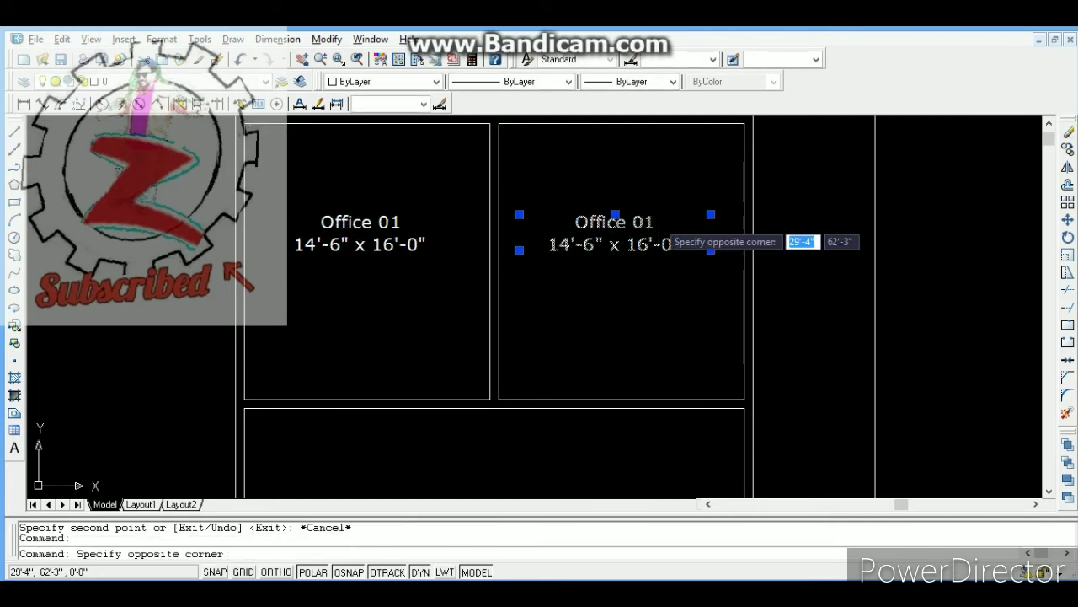
pyautogui.click(654, 222)
pyautogui.press('Delete')
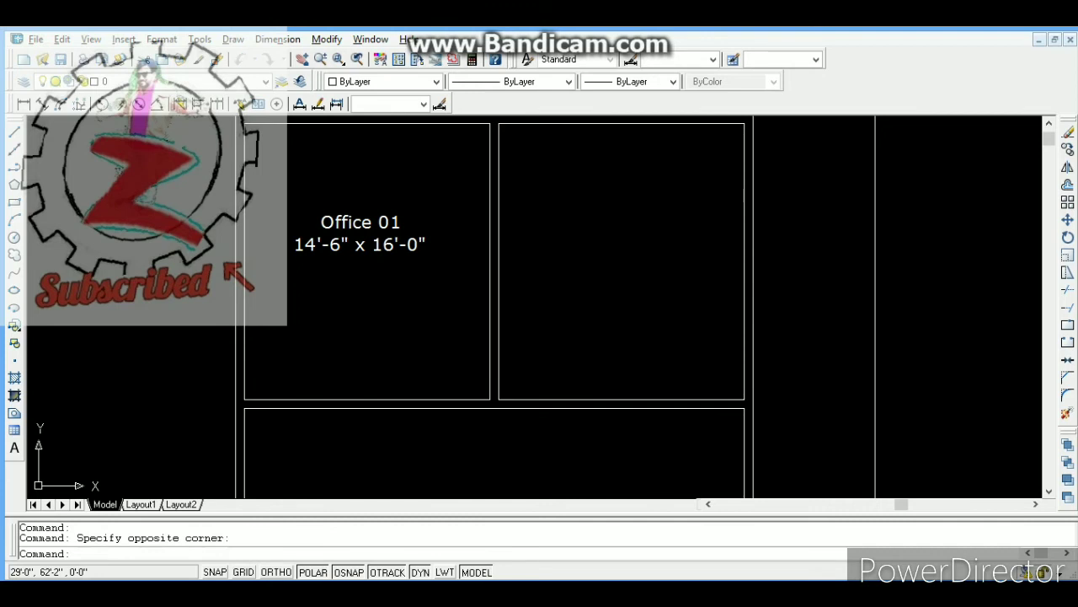
pyautogui.doubleClick(654, 223)
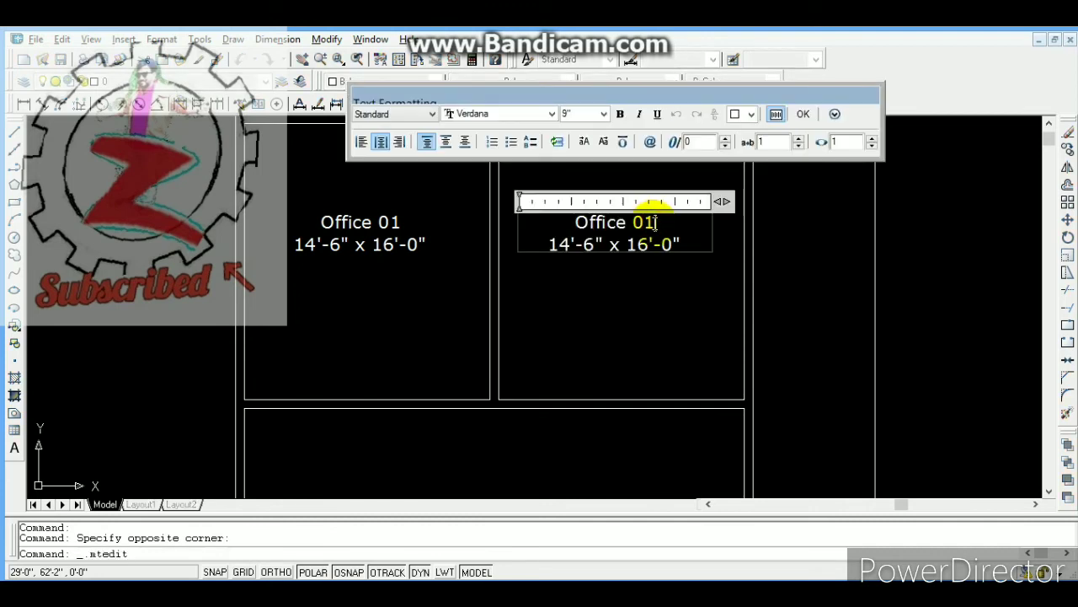
pyautogui.press('BackSpace')
pyautogui.write('2')
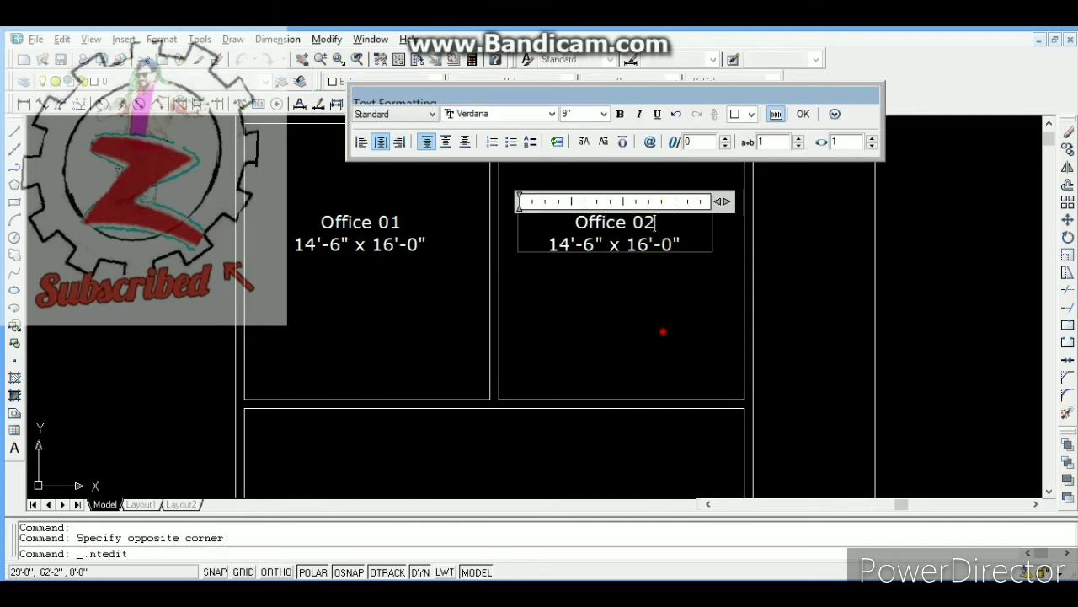
pyautogui.click(662, 329)
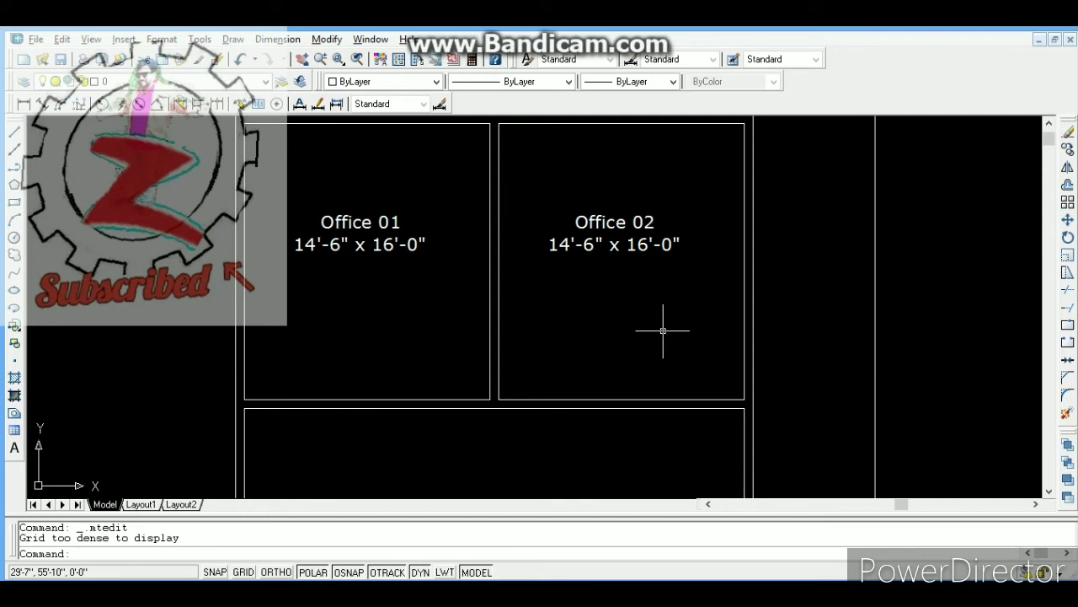
pyautogui.press('Escape')
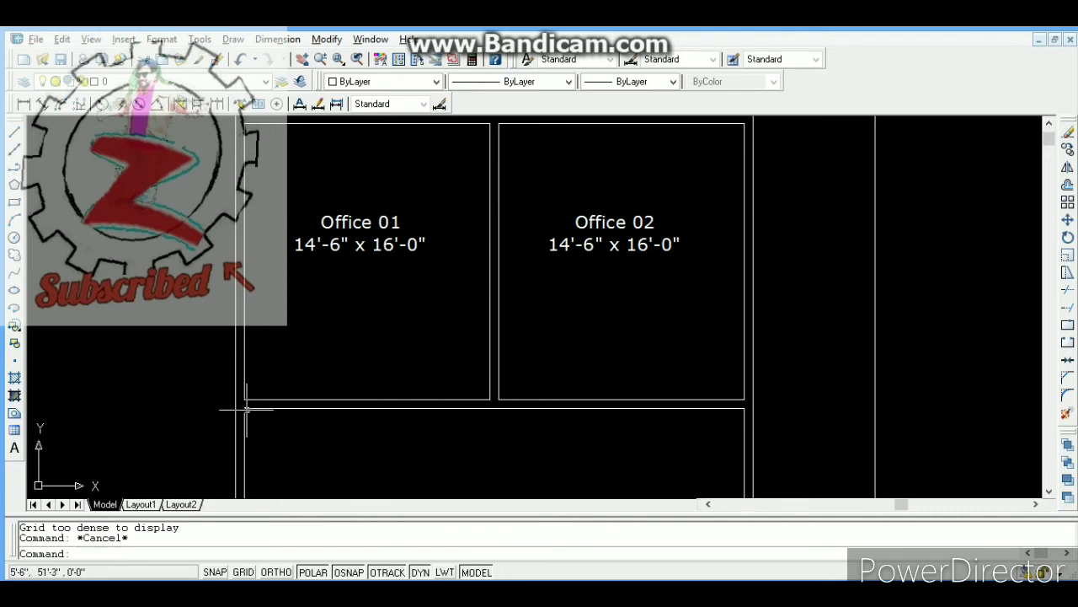
# Step: Draw a 4' line at 0 degrees from the inner top-left corner of the room below the offices
pyautogui.press('Escape')
pyautogui.write('l')
pyautogui.press('Return')
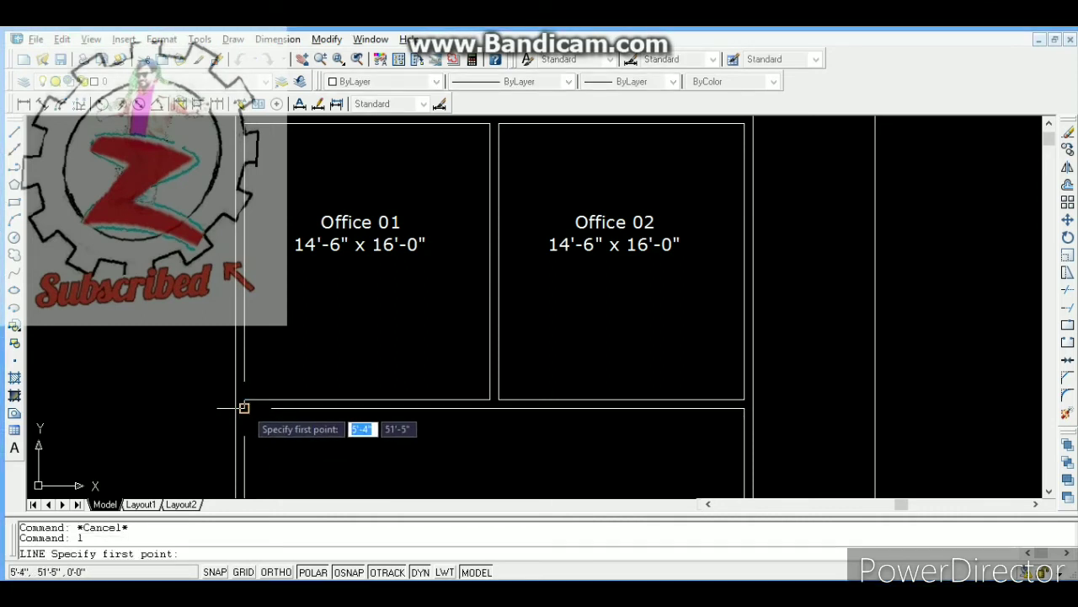
pyautogui.click(243, 408)
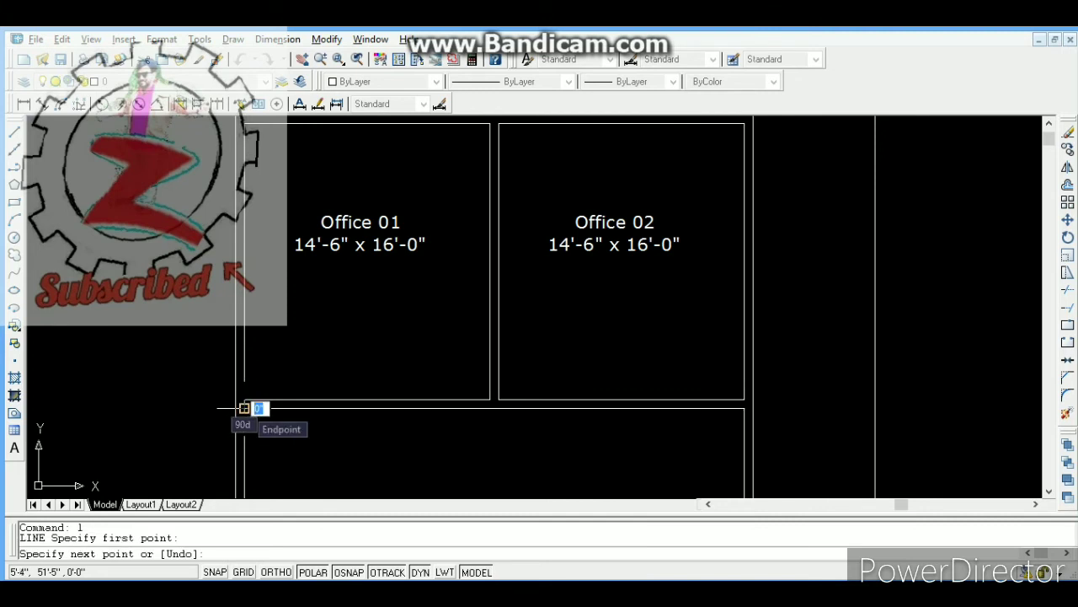
pyautogui.write('4')
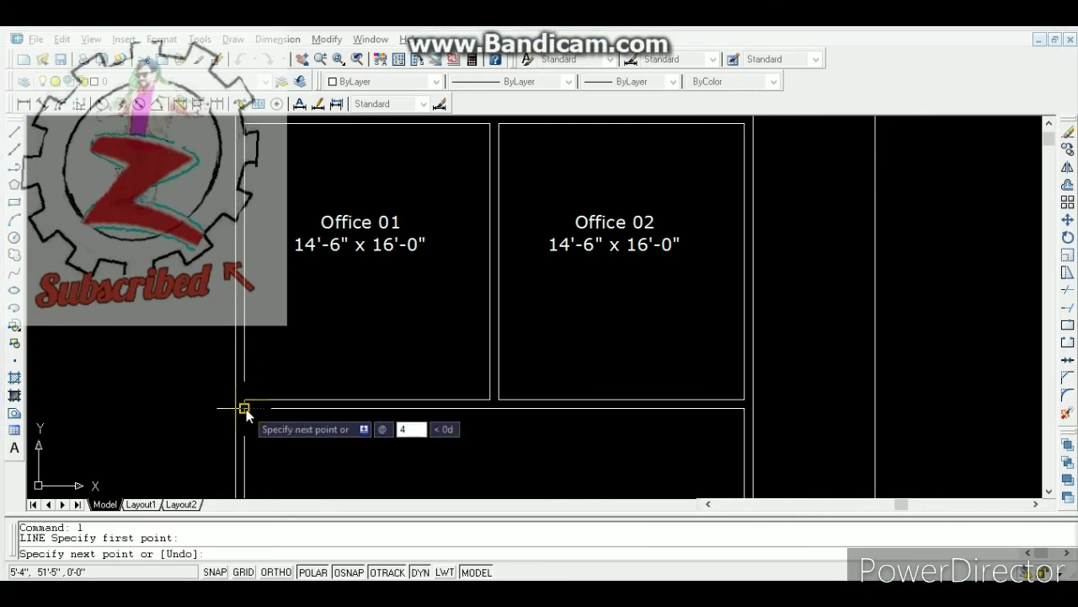
pyautogui.write("'")
pyautogui.press('Tab')
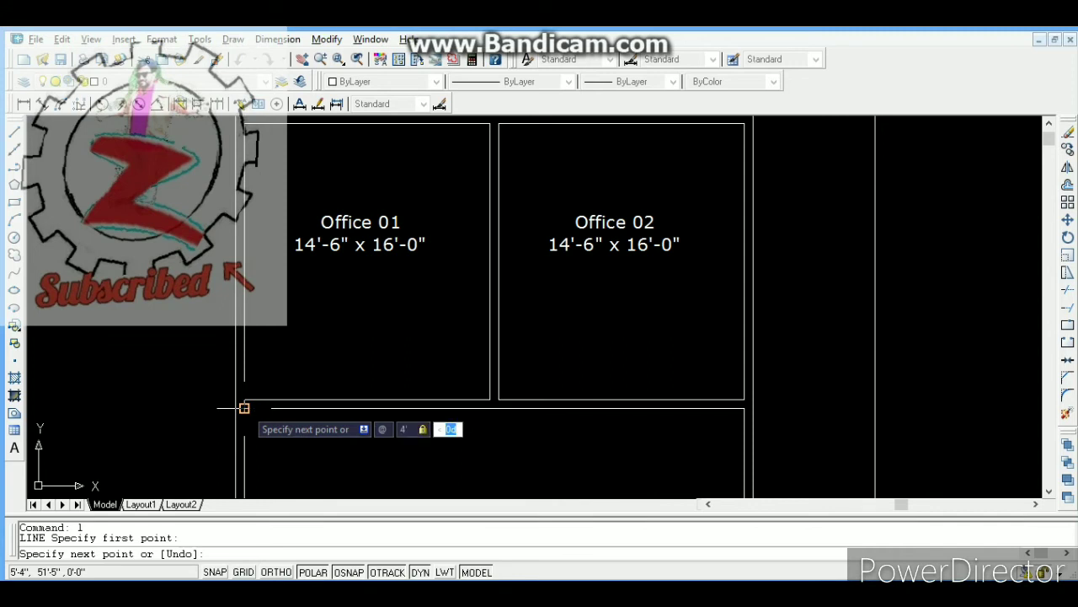
pyautogui.write('0')
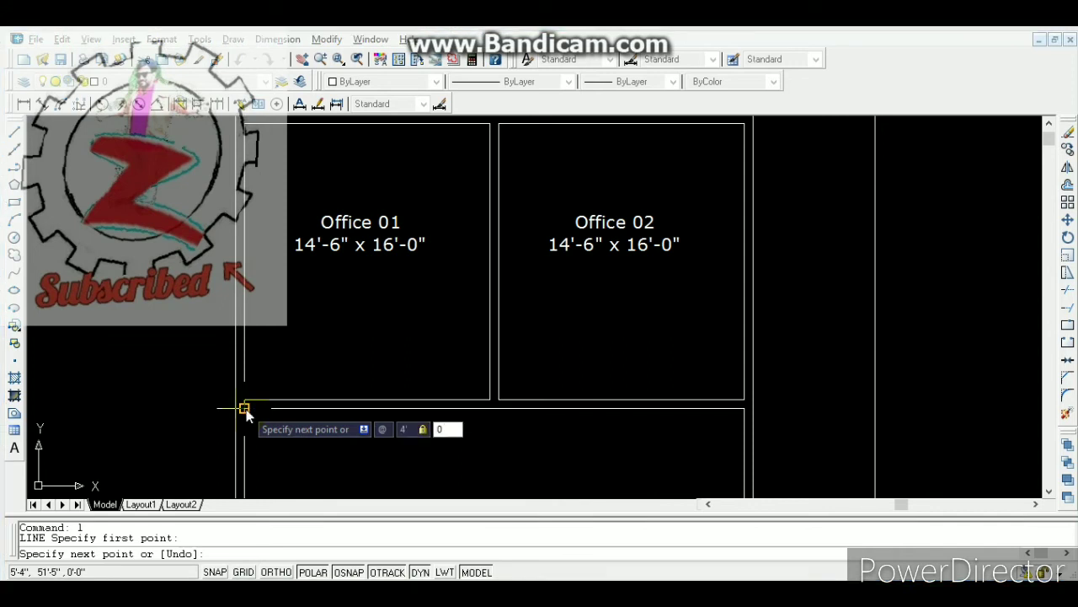
pyautogui.press('Return')
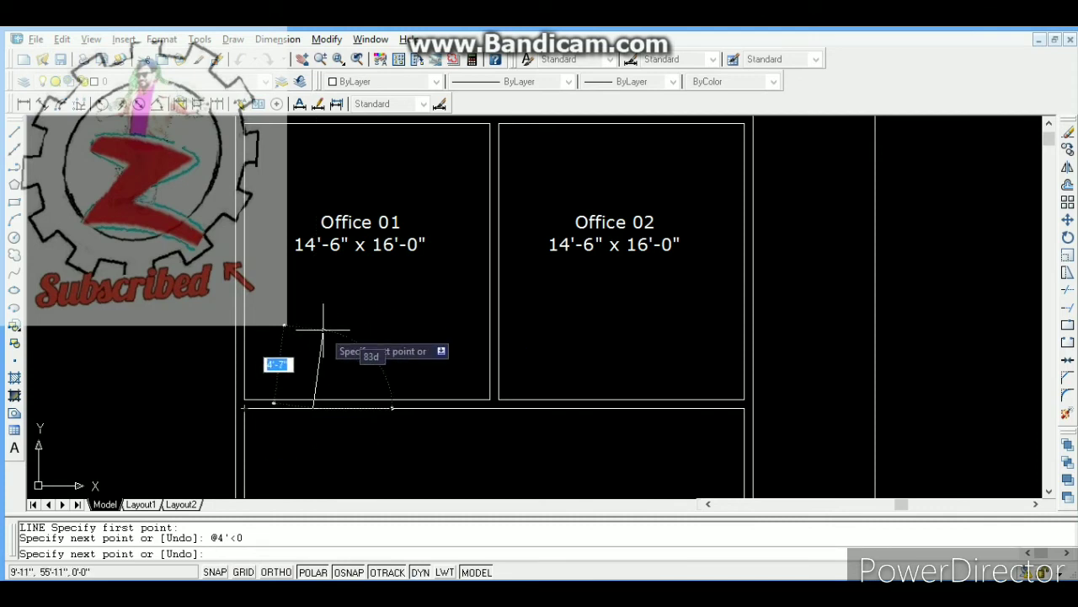
pyautogui.press('Escape')
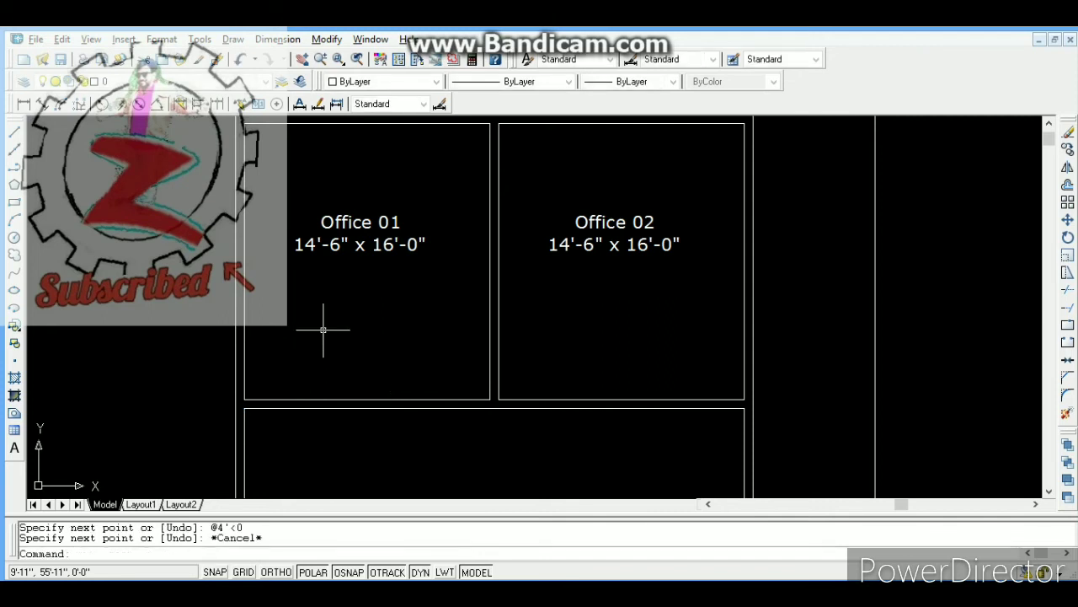
# Step: Draw a 4' line at 90 degrees from the inner top-left corner of the room below the offices
pyautogui.click(251, 408)
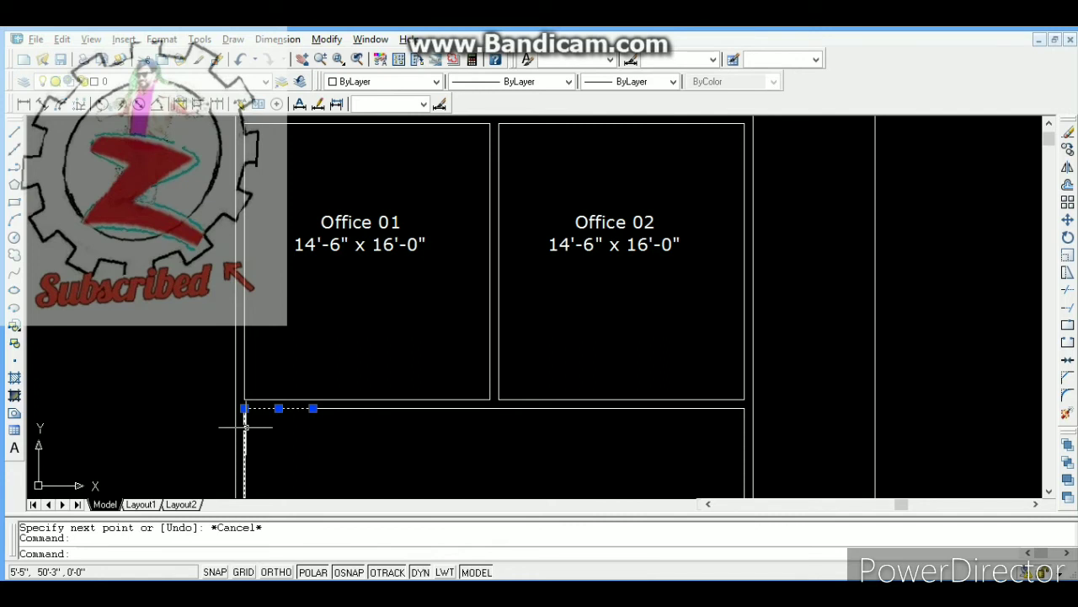
pyautogui.press('Escape')
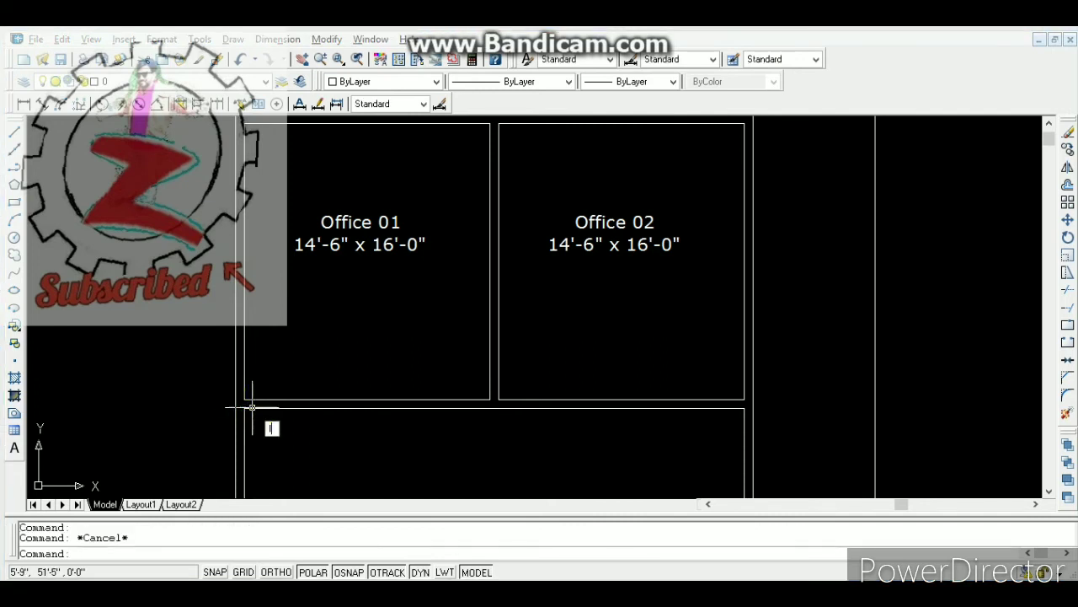
pyautogui.write('l')
pyautogui.press('Return')
pyautogui.click(244, 408)
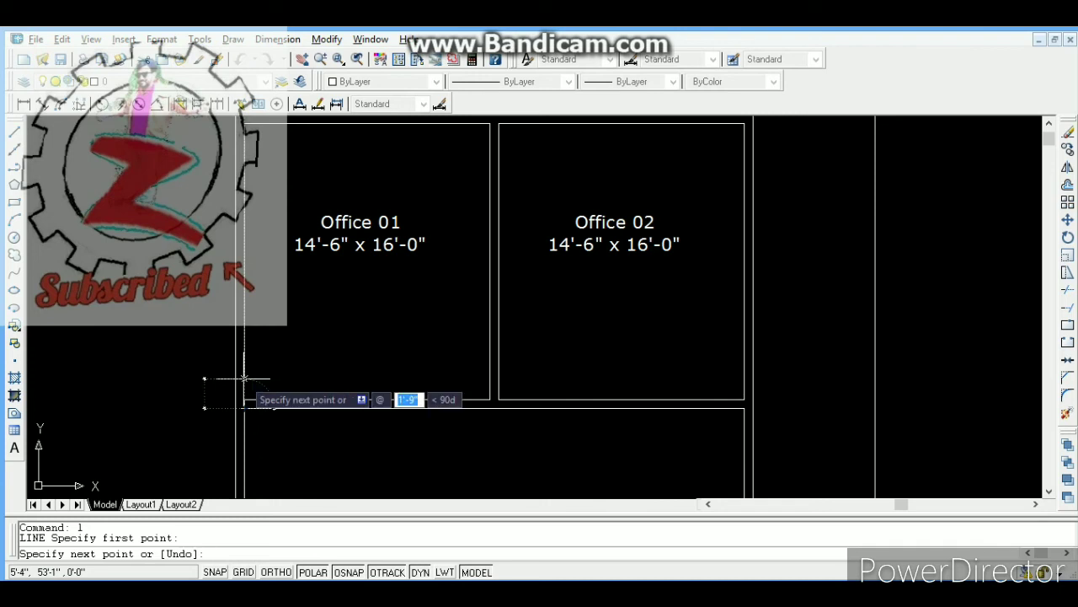
pyautogui.write("4'")
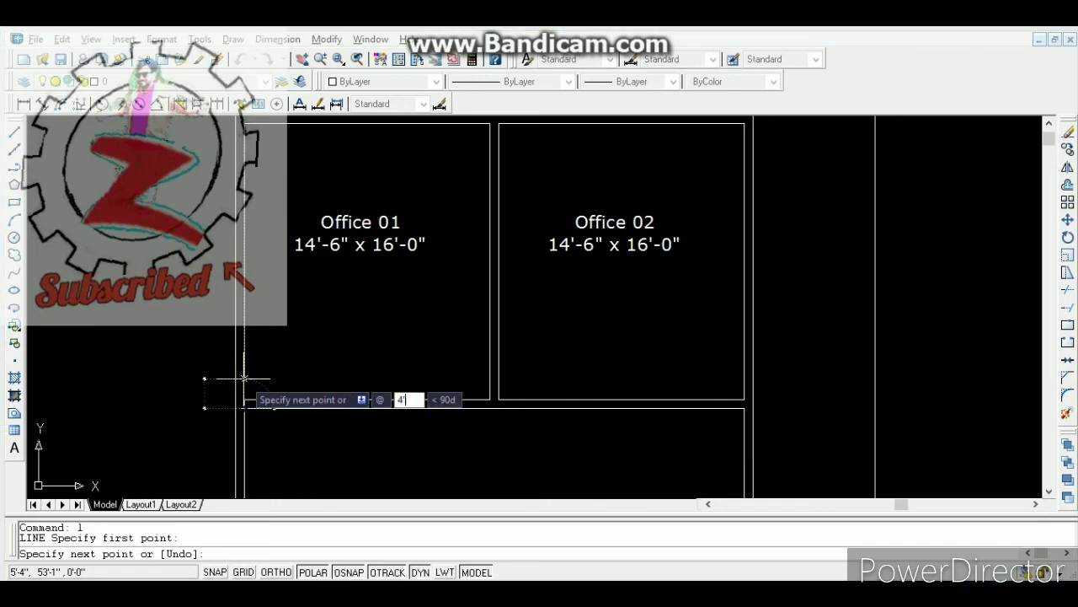
pyautogui.press('Tab')
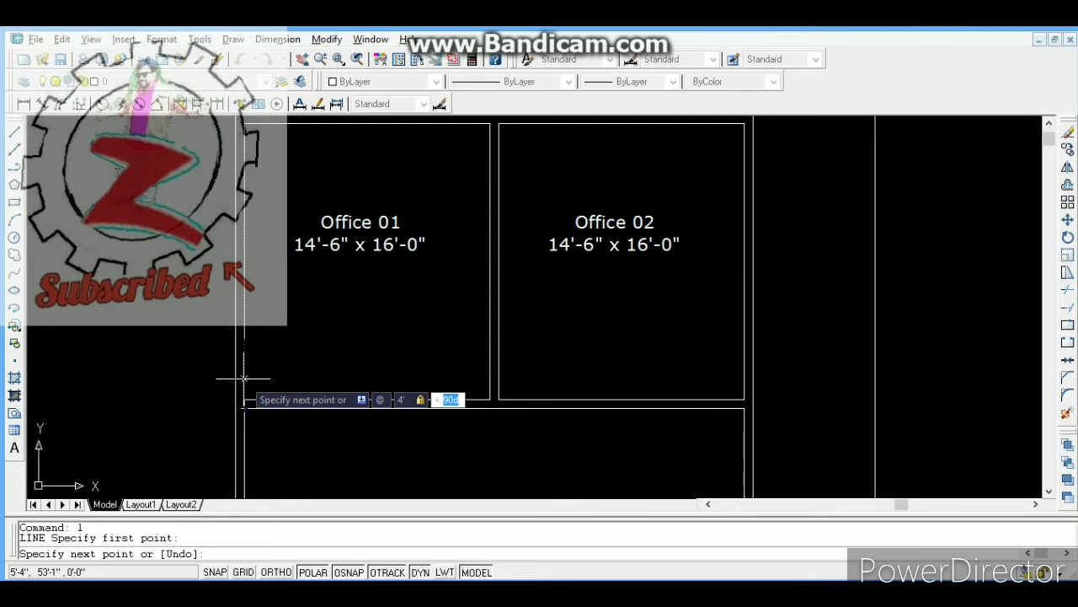
pyautogui.write('90')
pyautogui.press('Return')
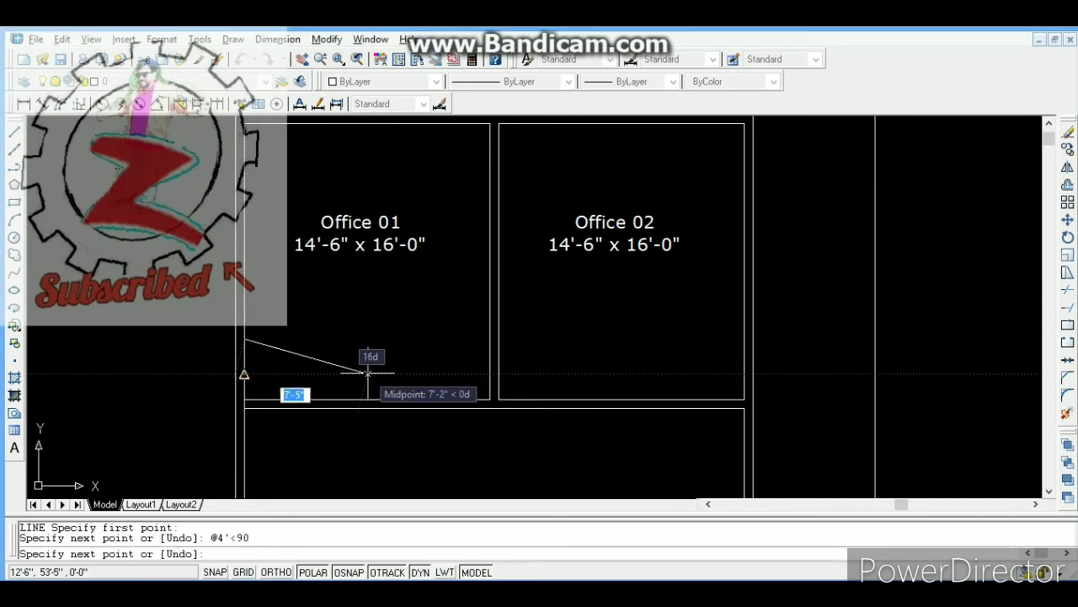
pyautogui.press('Escape')
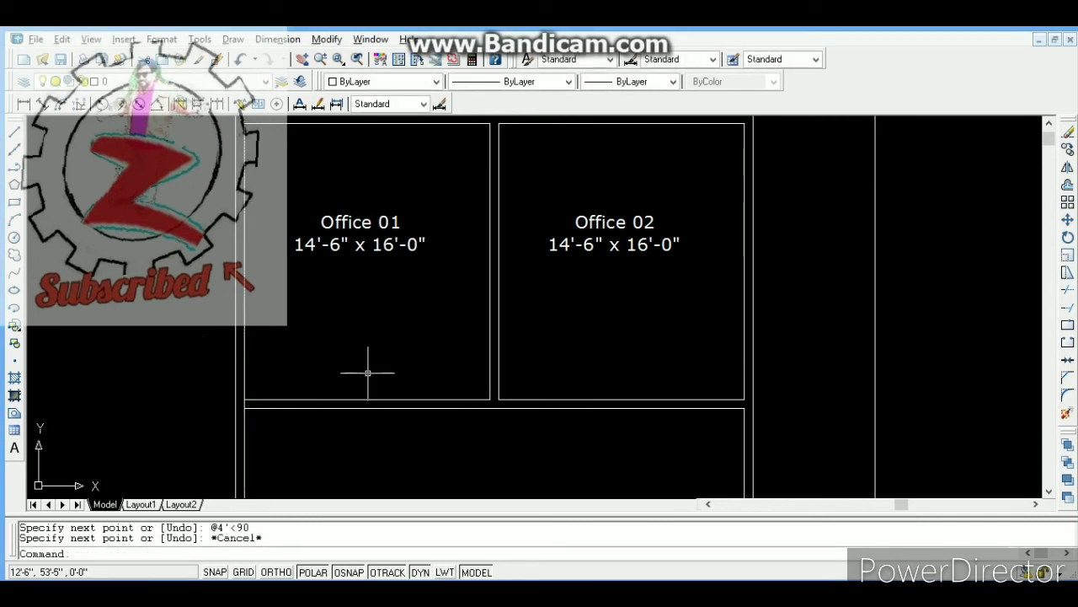
# Step: Draw the door swing arc centred on that corner, from the horizontal 4' line's free end to the vertical one's
pyautogui.write('a')
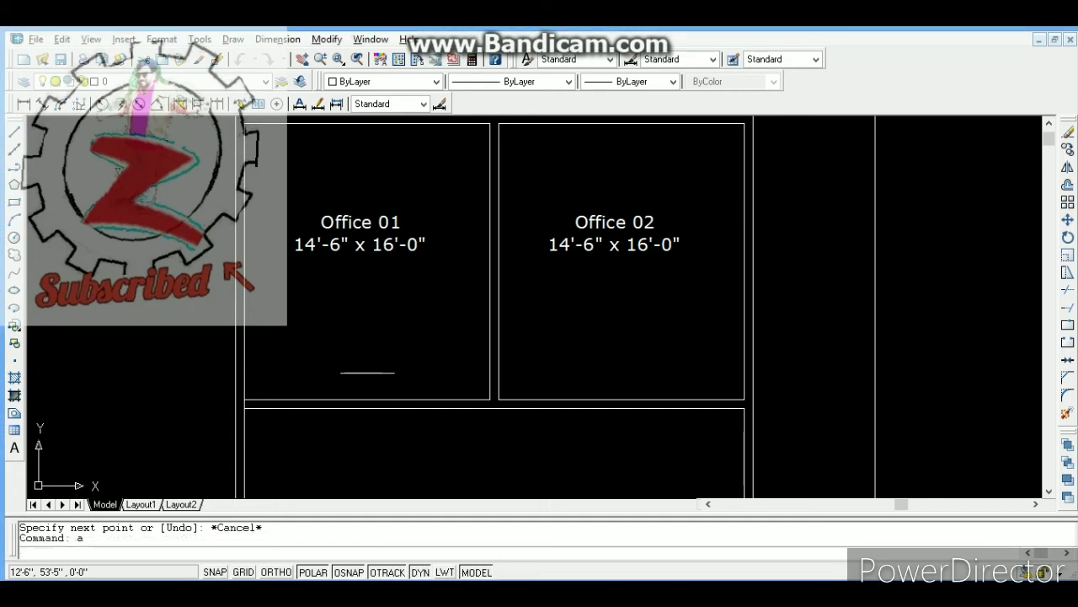
pyautogui.press('Return')
pyautogui.write('c')
pyautogui.press('Return')
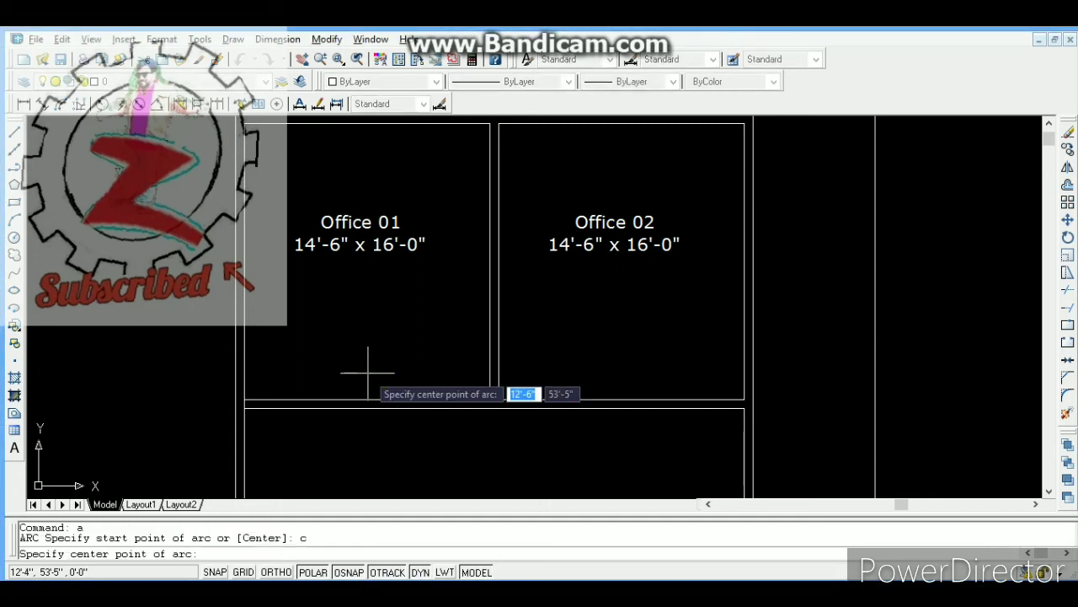
pyautogui.click(244, 400)
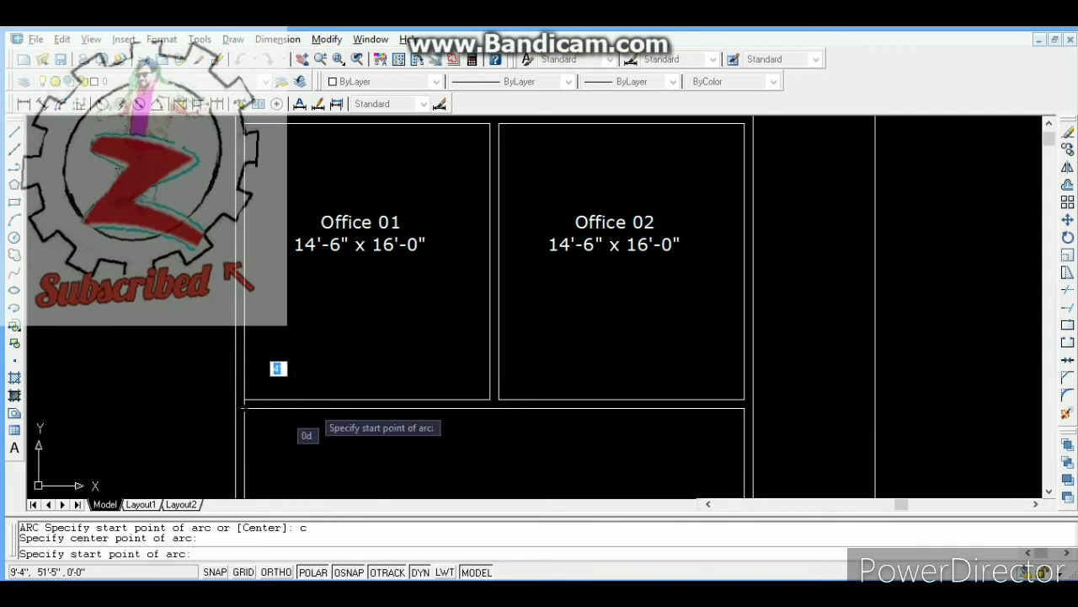
pyautogui.click(313, 408)
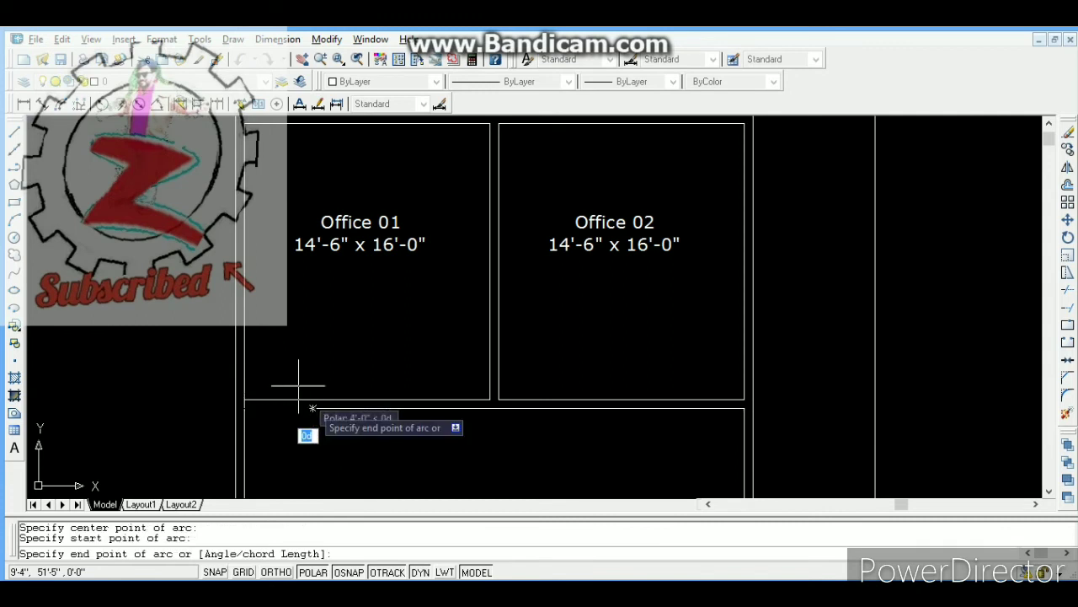
pyautogui.click(245, 341)
pyautogui.press('Escape')
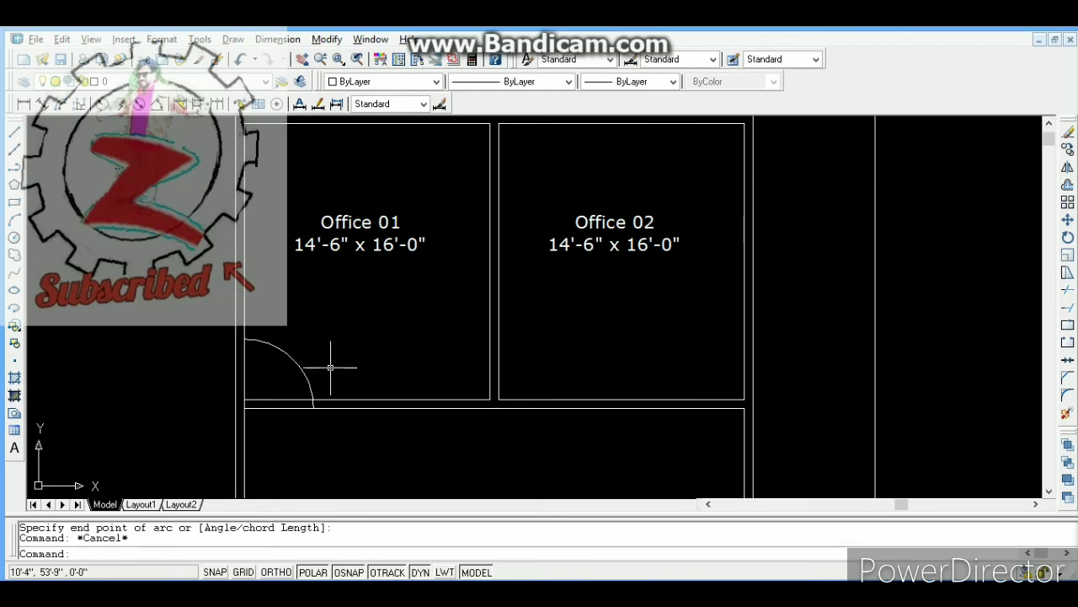
# Step: Trim the part of Office 01's lower wall line that lies inside the door swing arc
pyautogui.write('t')
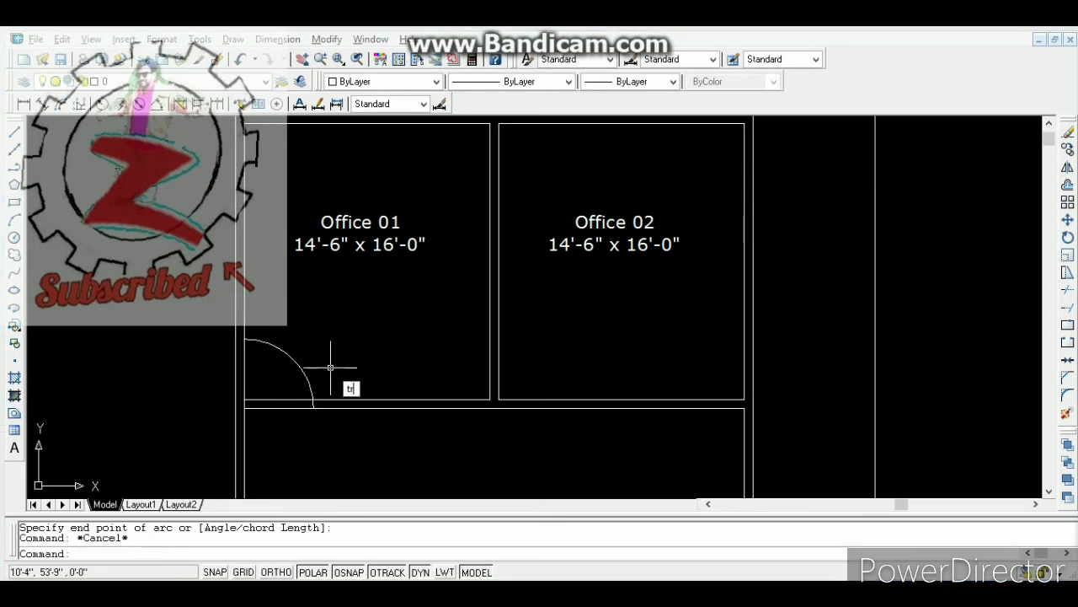
pyautogui.write('r')
pyautogui.press('Return')
pyautogui.press('Return')
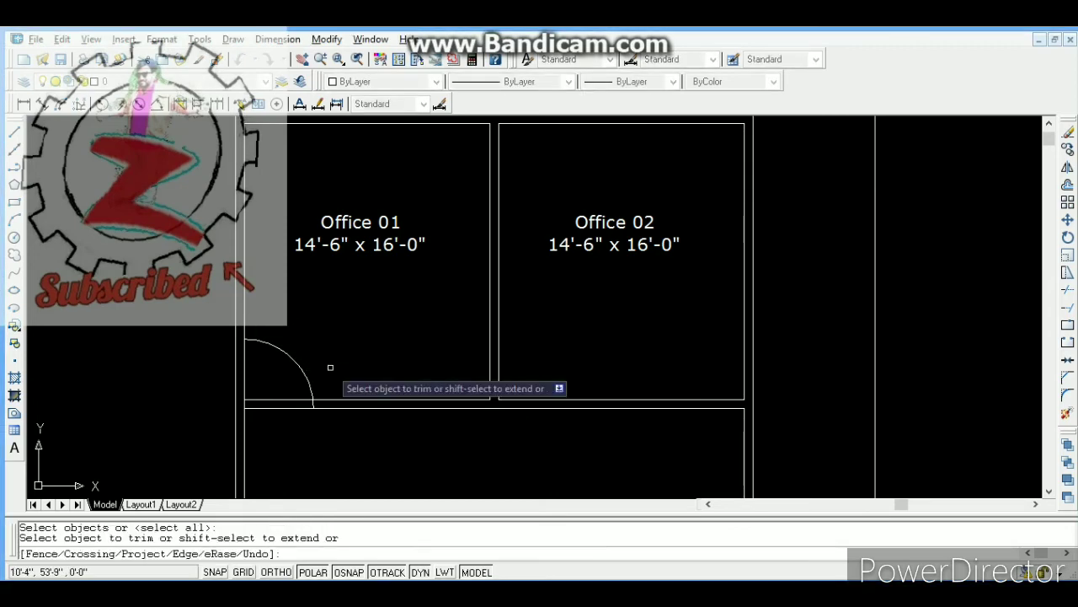
pyautogui.click(291, 398)
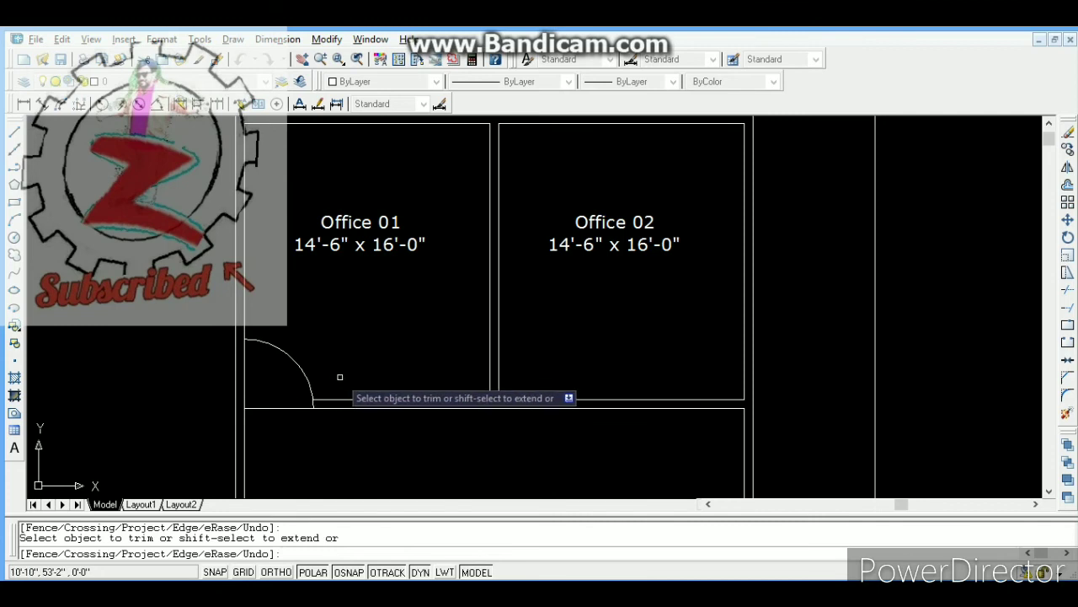
pyautogui.press('Escape')
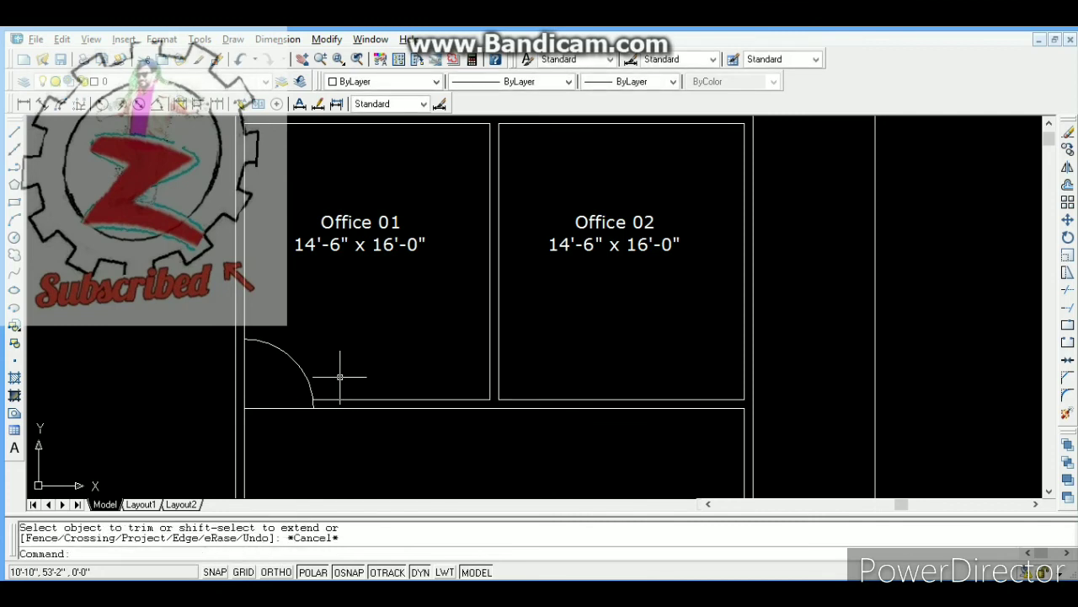
pyautogui.click(298, 360)
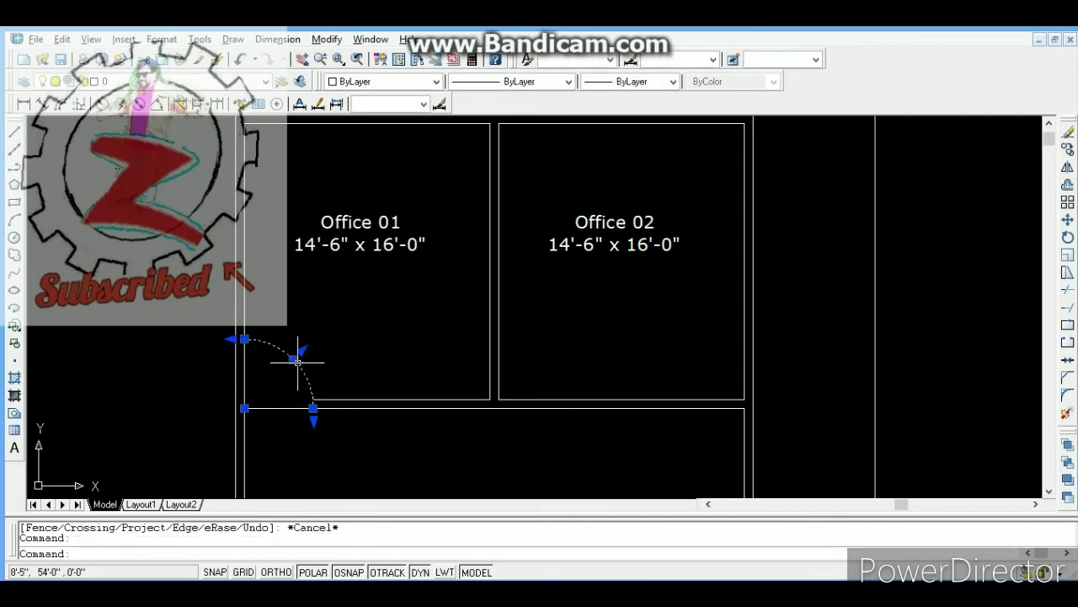
pyautogui.click(248, 367)
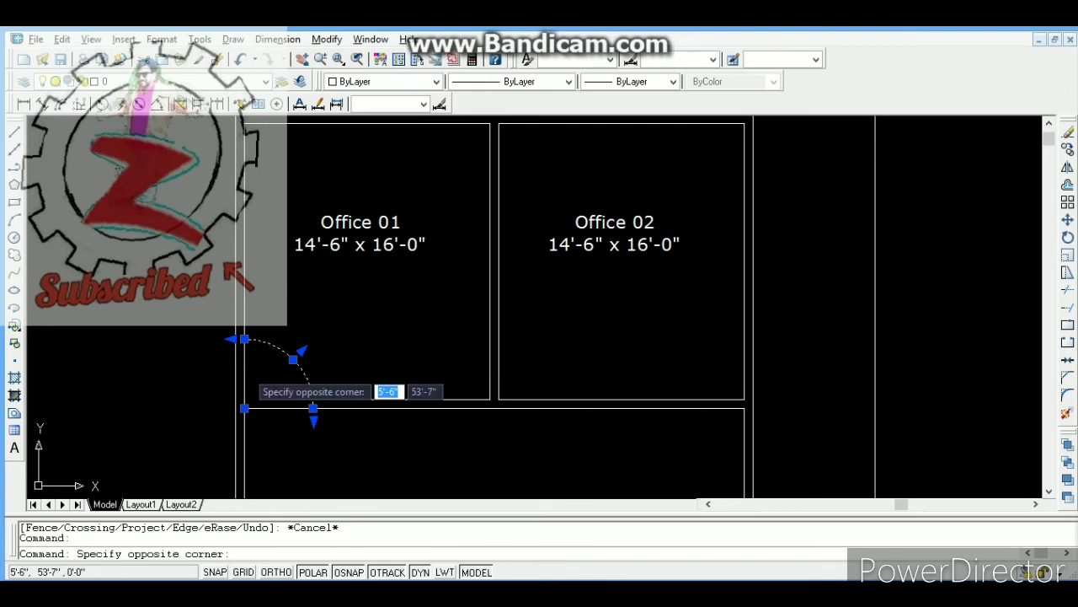
pyautogui.click(245, 373)
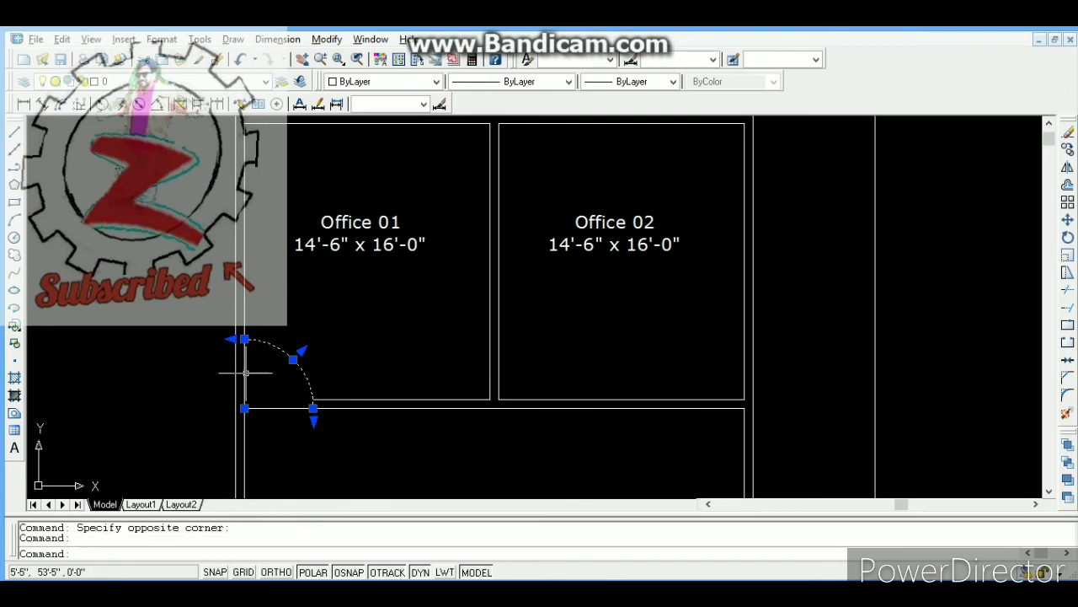
pyautogui.click(243, 378)
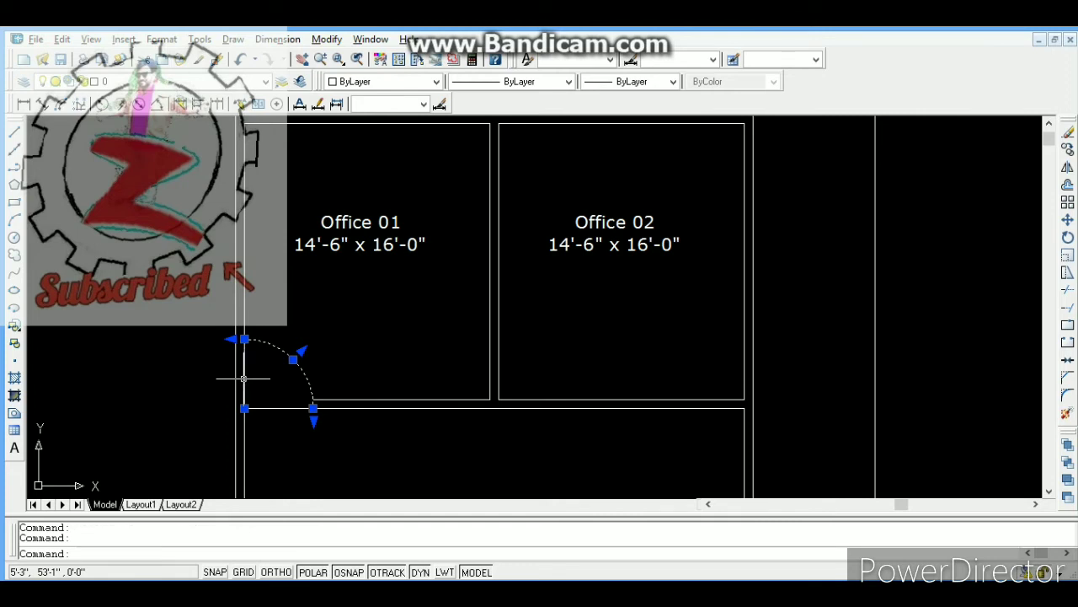
pyautogui.click(248, 384)
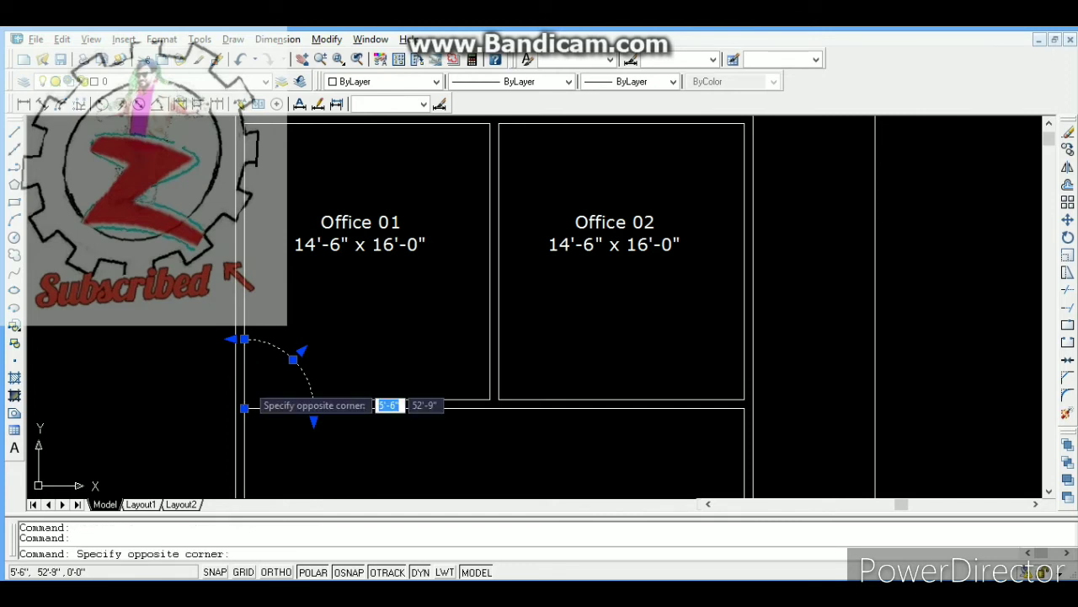
pyautogui.press('Escape')
pyautogui.press('Escape')
pyautogui.click(309, 351)
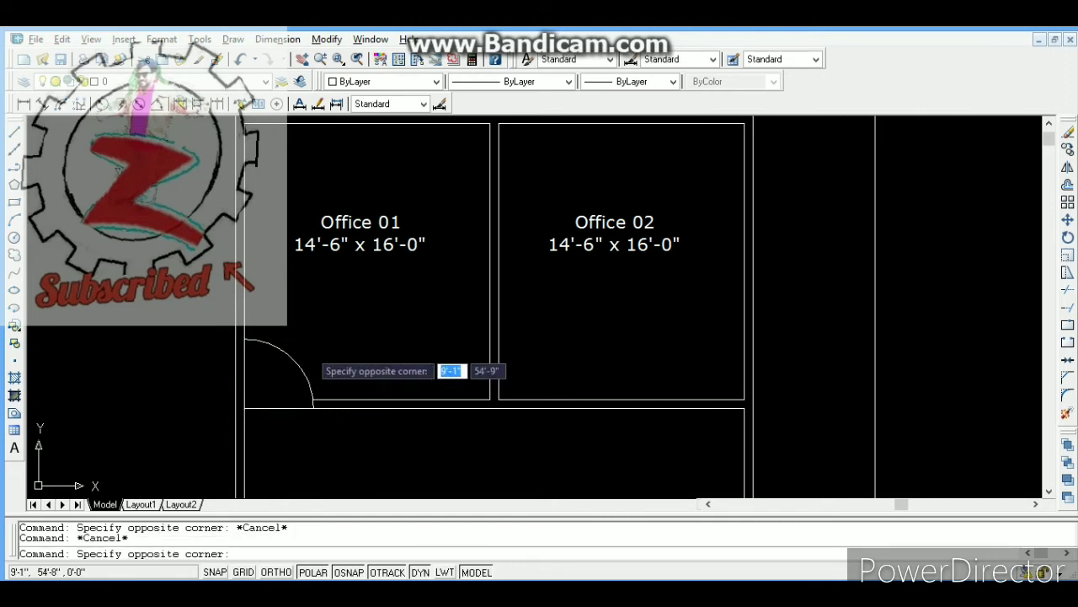
pyautogui.click(295, 362)
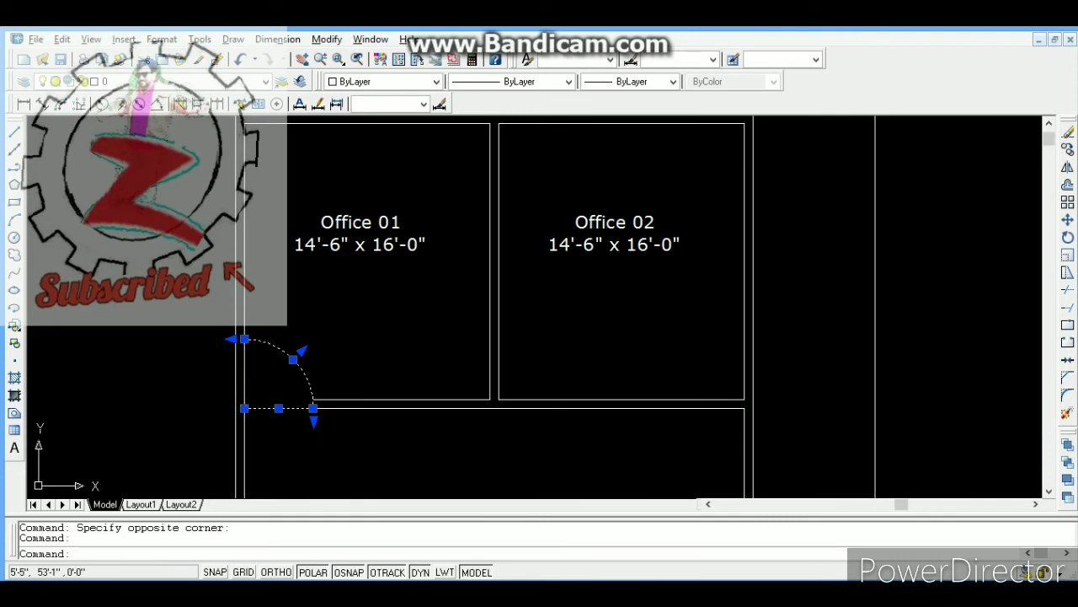
pyautogui.write('m')
pyautogui.press('Return')
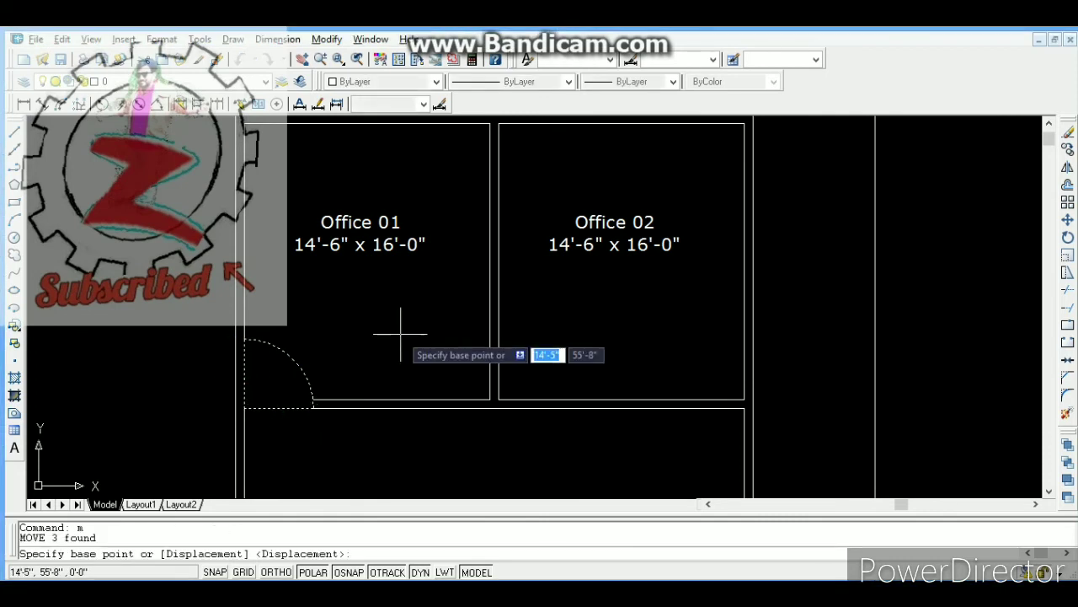
pyautogui.write('2')
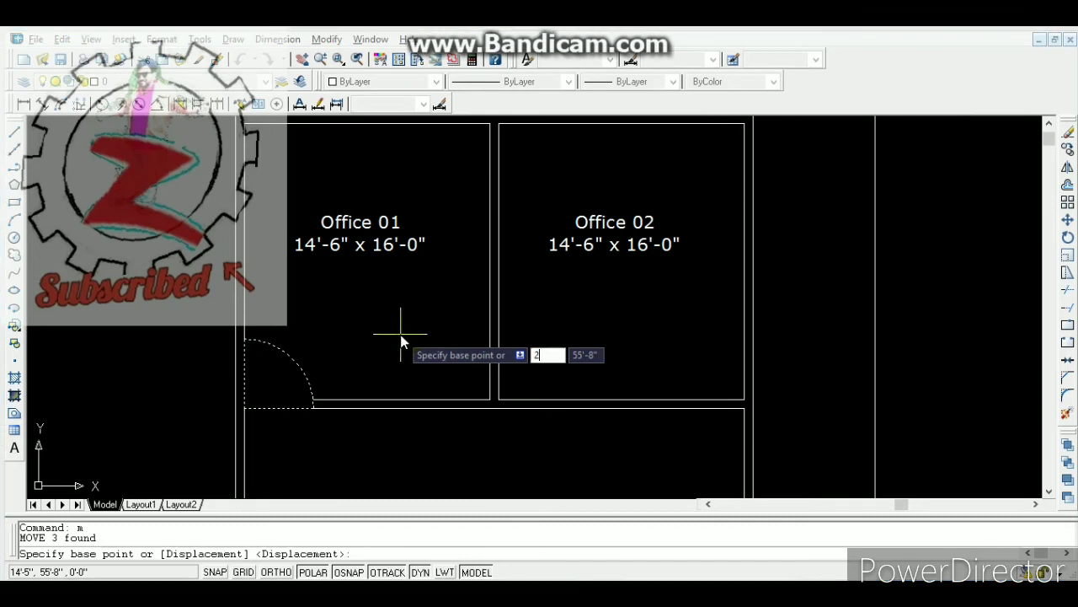
pyautogui.write('@')
pyautogui.press('Escape')
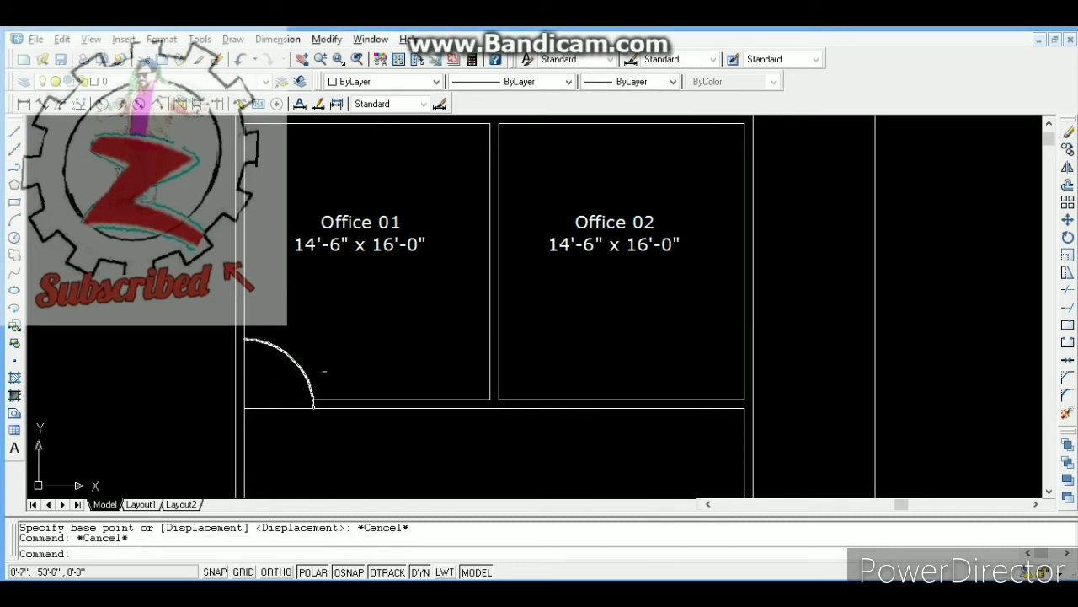
# Step: Try to move the door arc and its two 4' lines with their shared corner as base point, and undo the move
pyautogui.click(244, 369)
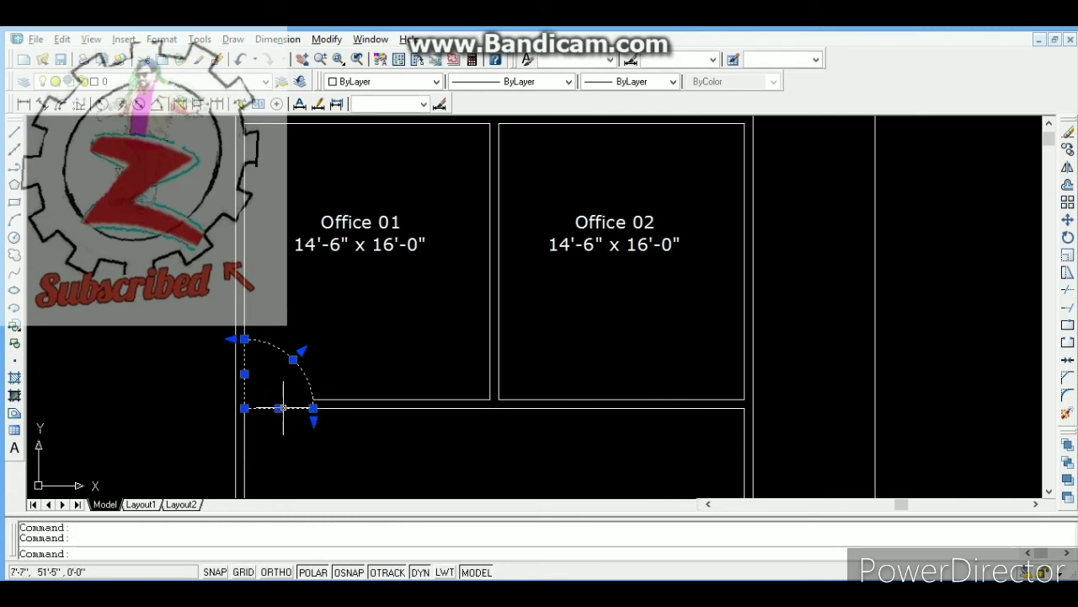
pyautogui.write('m')
pyautogui.press('Return')
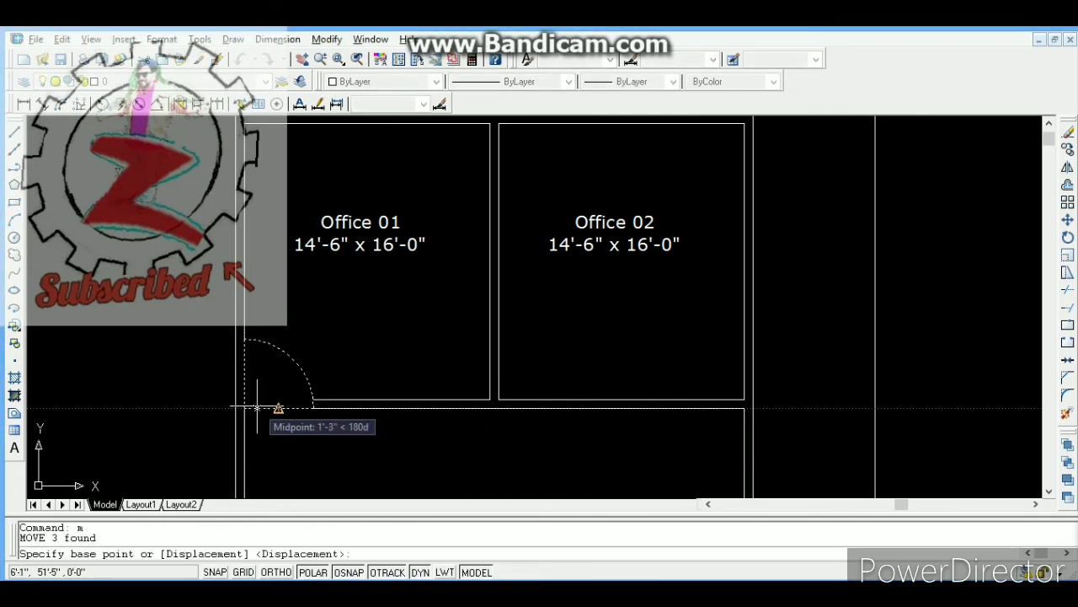
pyautogui.click(244, 408)
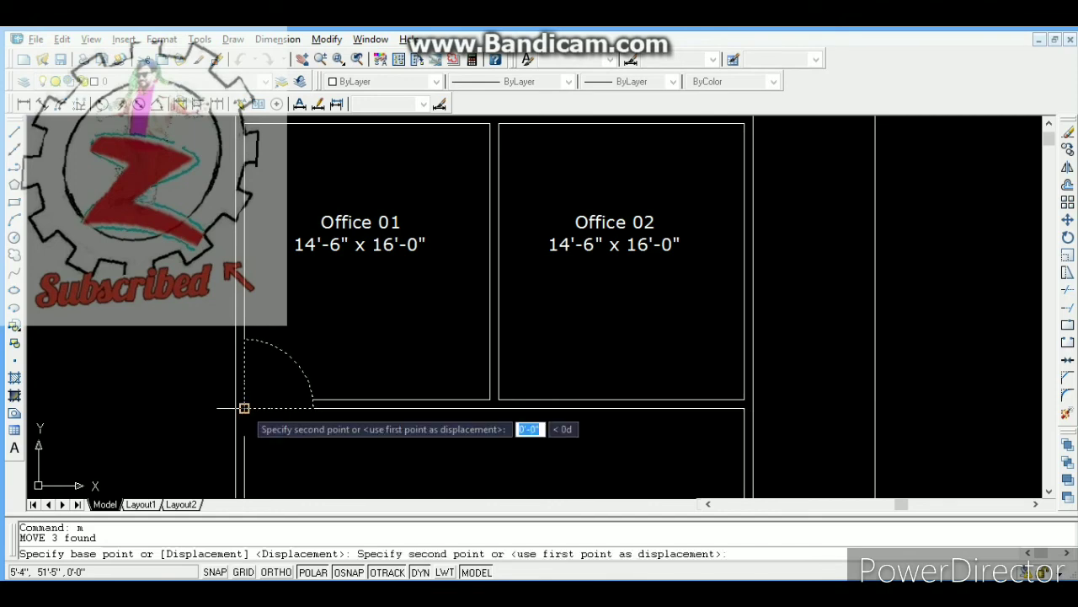
pyautogui.click(244, 408)
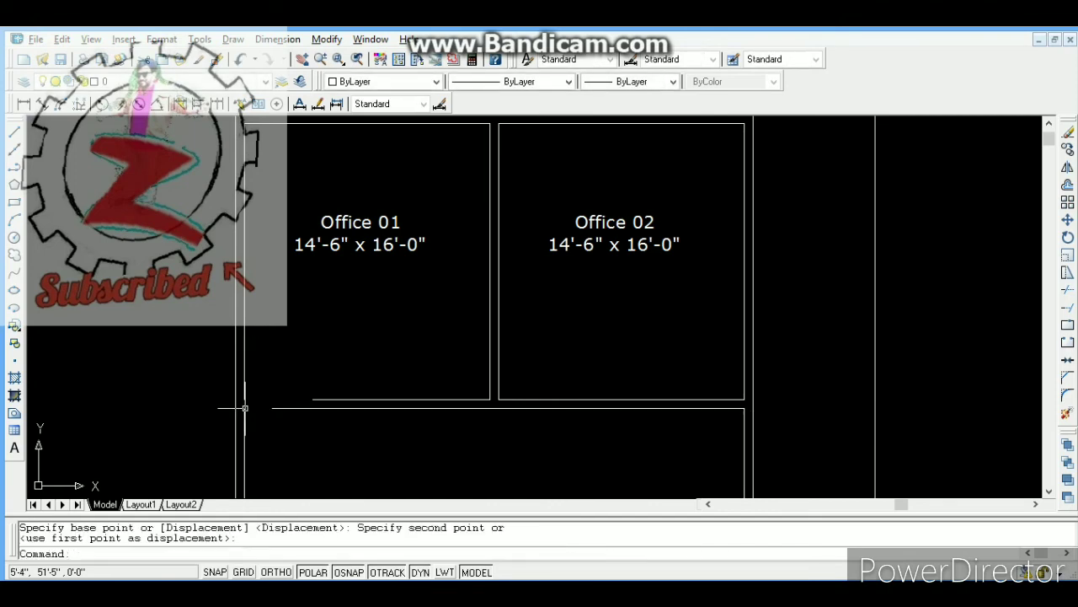
pyautogui.hotkey('ctrl', 'z')
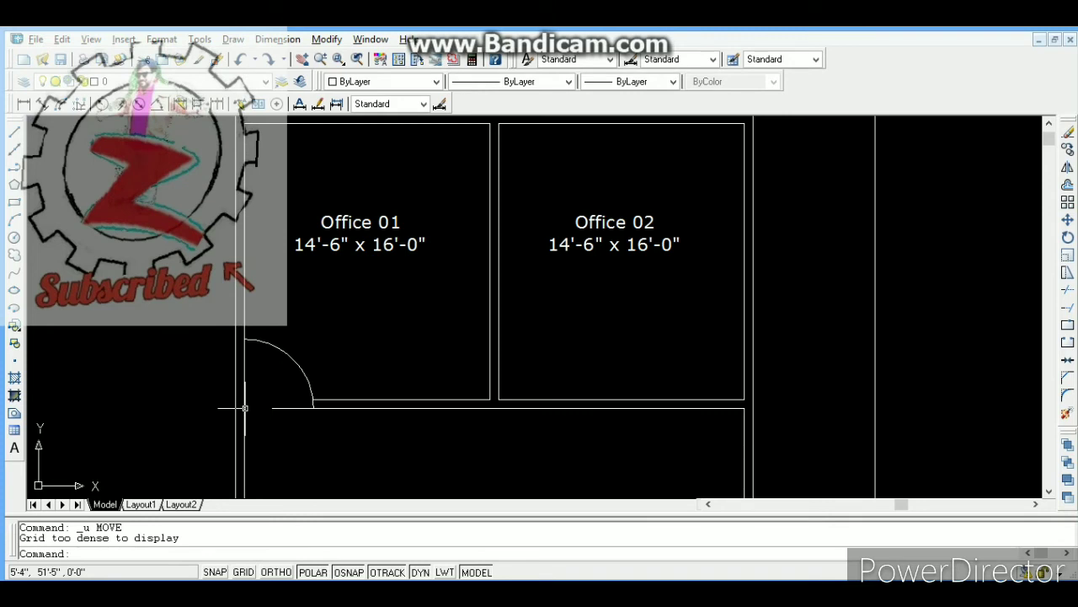
pyautogui.press('Escape')
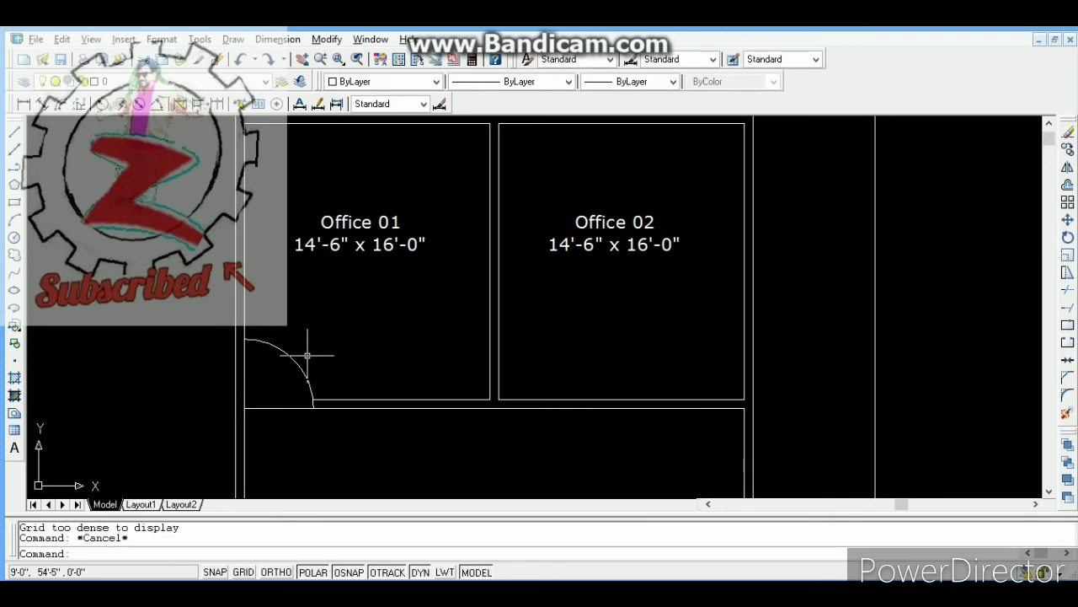
# Step: Move the door arc and its two 4' lines 2" at 0 degrees, using their shared corner as base point
pyautogui.write('m')
pyautogui.press('Return')
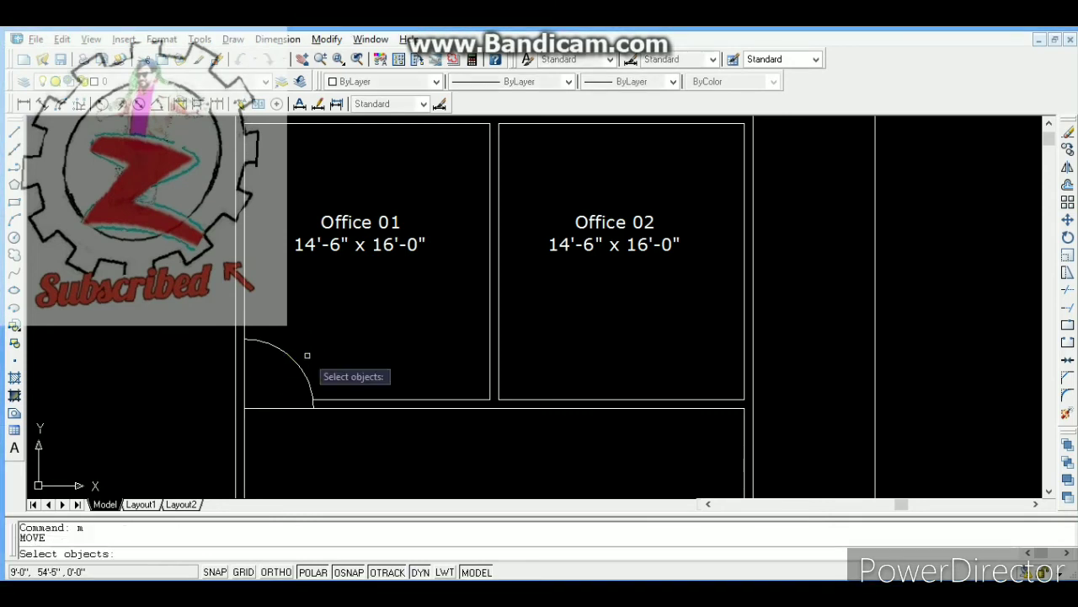
pyautogui.click(293, 360)
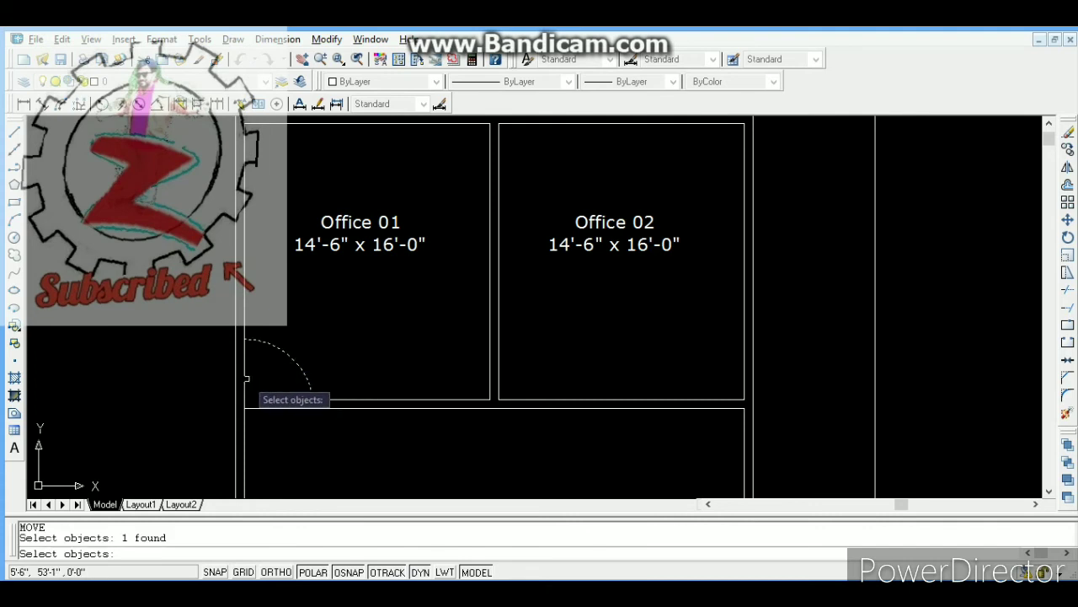
pyautogui.click(249, 380)
pyautogui.click(249, 380)
pyautogui.click(247, 380)
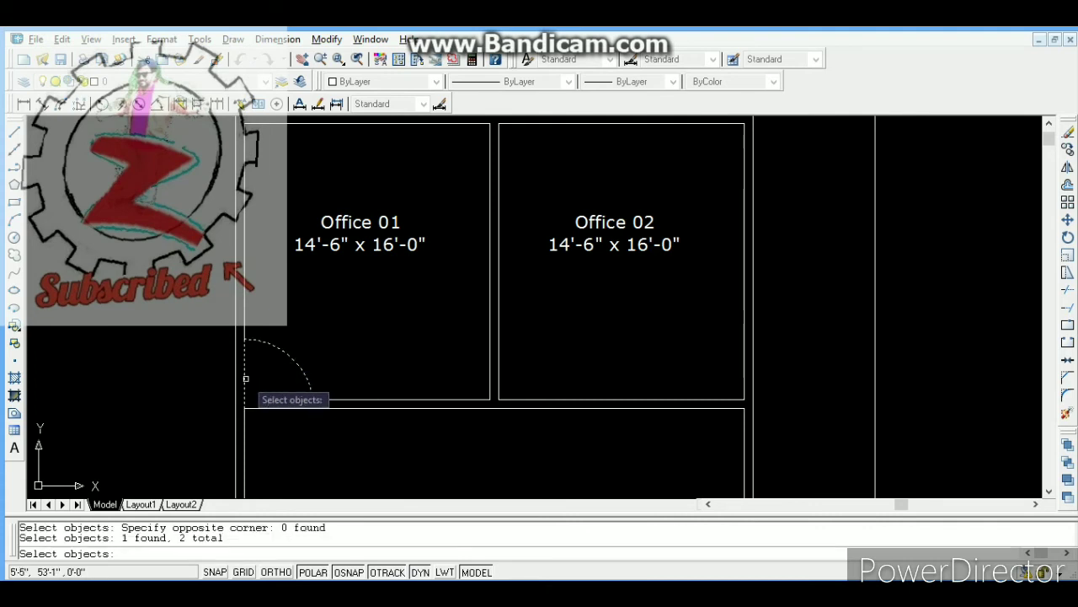
pyautogui.click(271, 408)
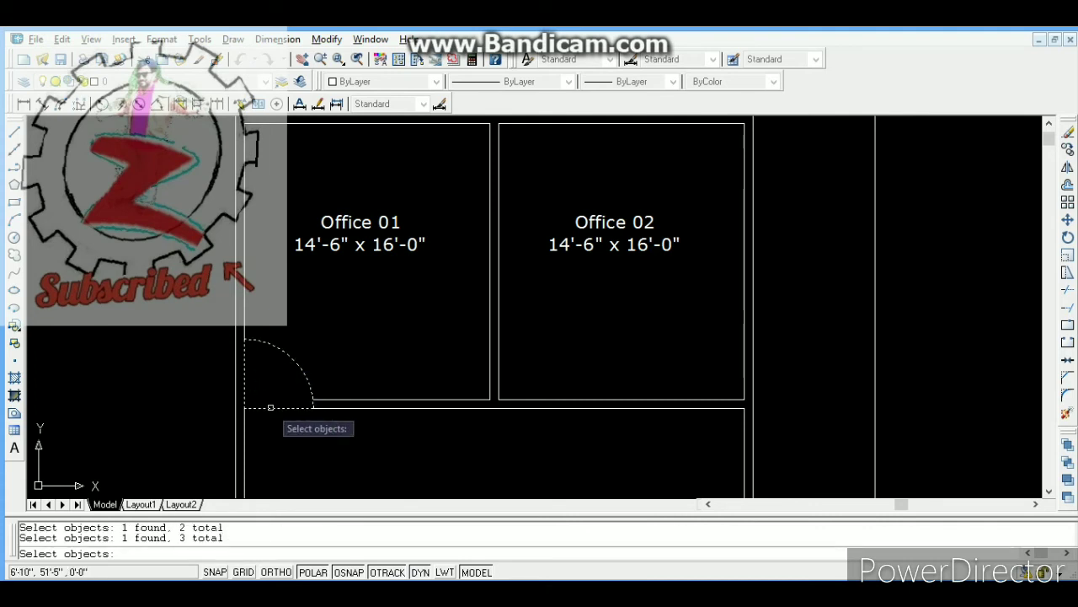
pyautogui.press('Return')
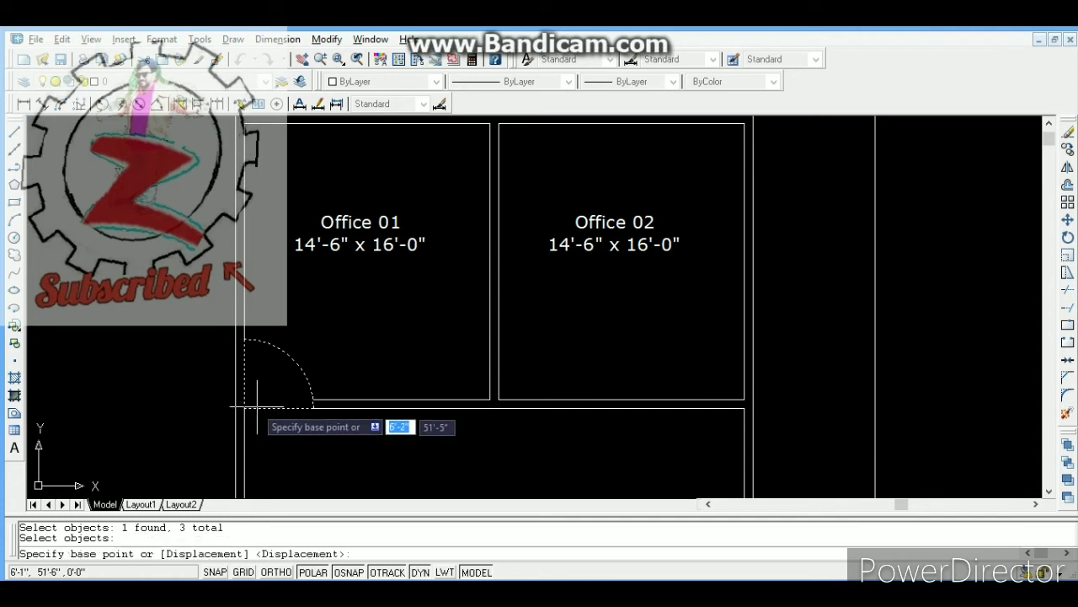
pyautogui.click(243, 408)
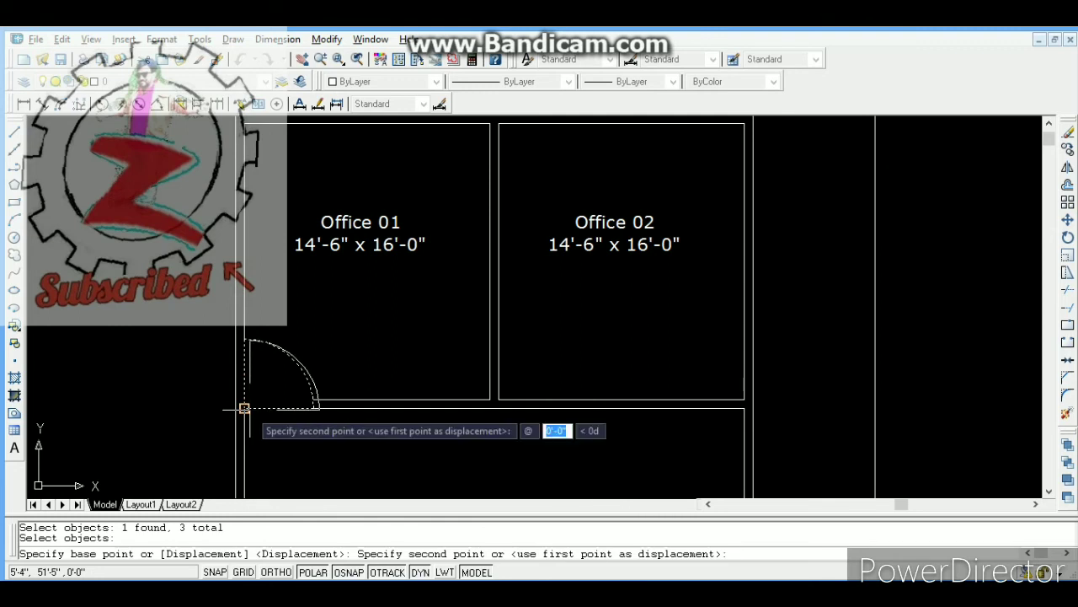
pyautogui.write('2')
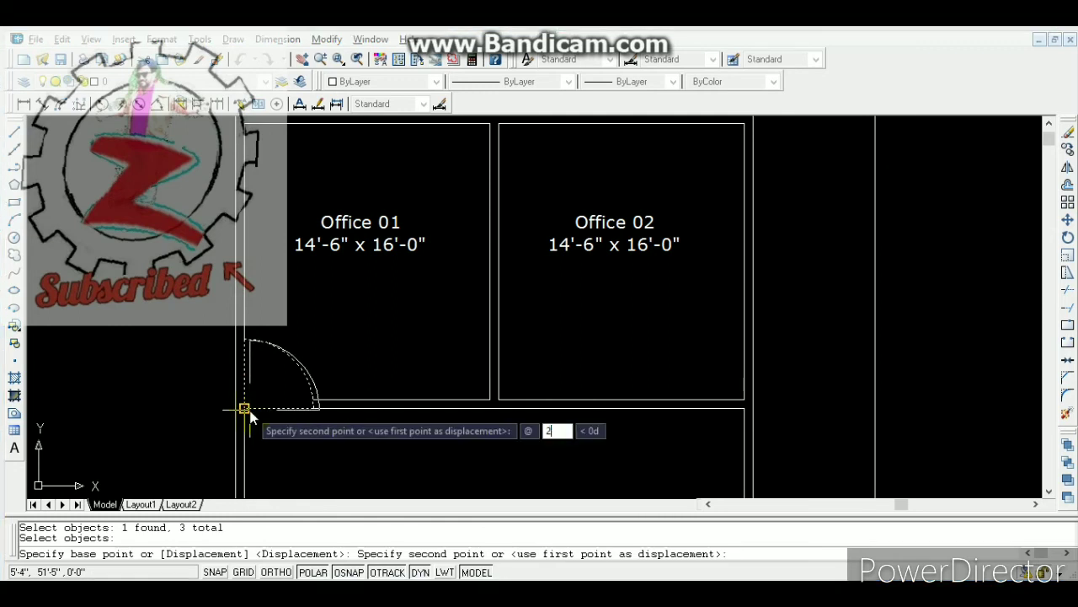
pyautogui.write('"')
pyautogui.press('Tab')
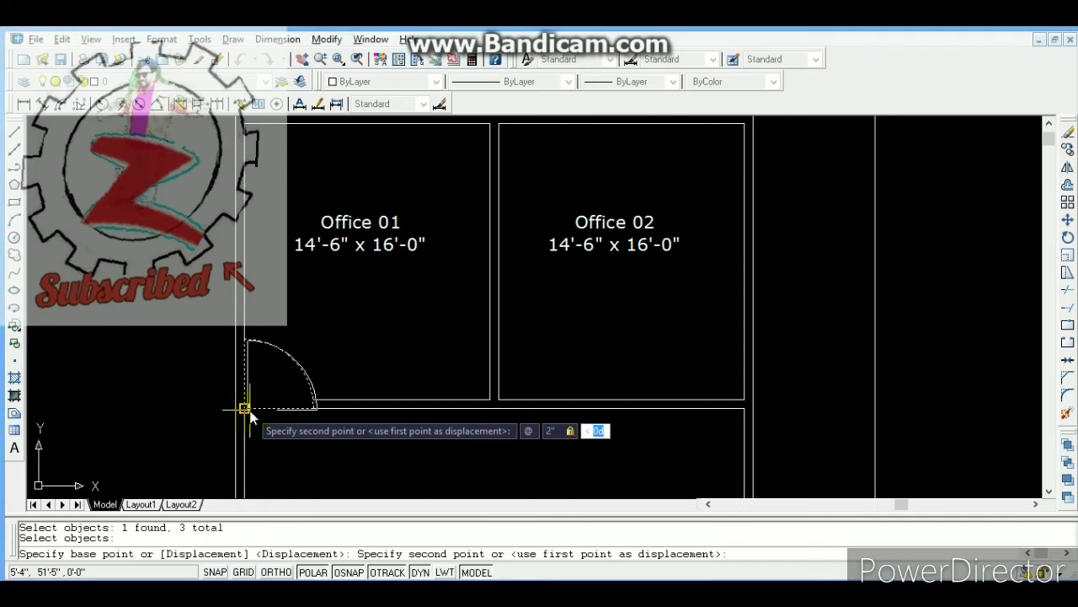
pyautogui.write('0')
pyautogui.press('Return')
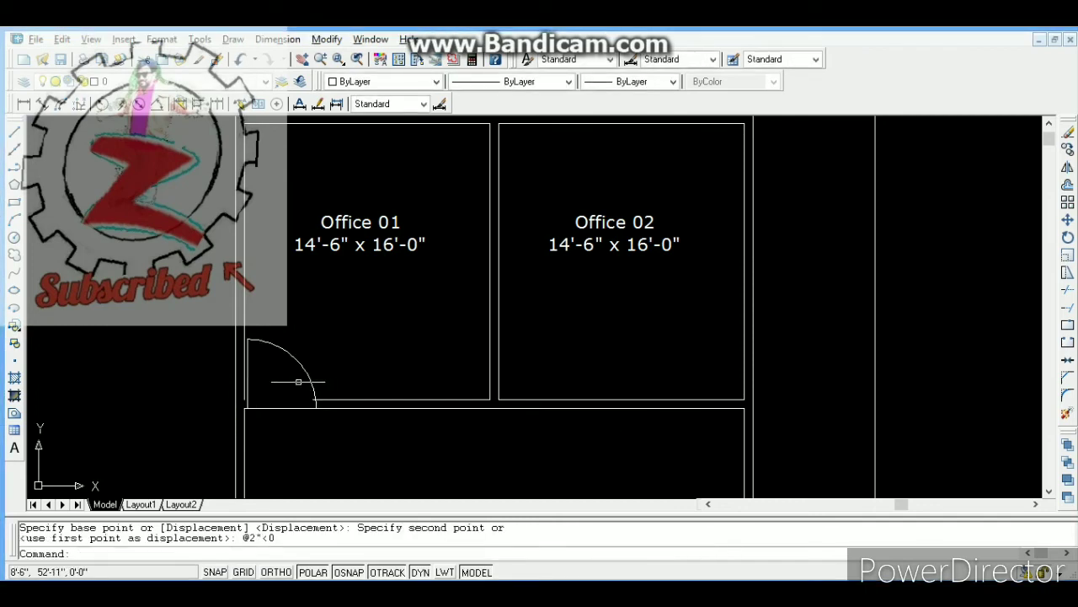
pyautogui.press('Escape')
# Step: Extend Office 01's left wall line to the lower wall line, and trim the wall stub and arc end at the door opening
pyautogui.write('ex')
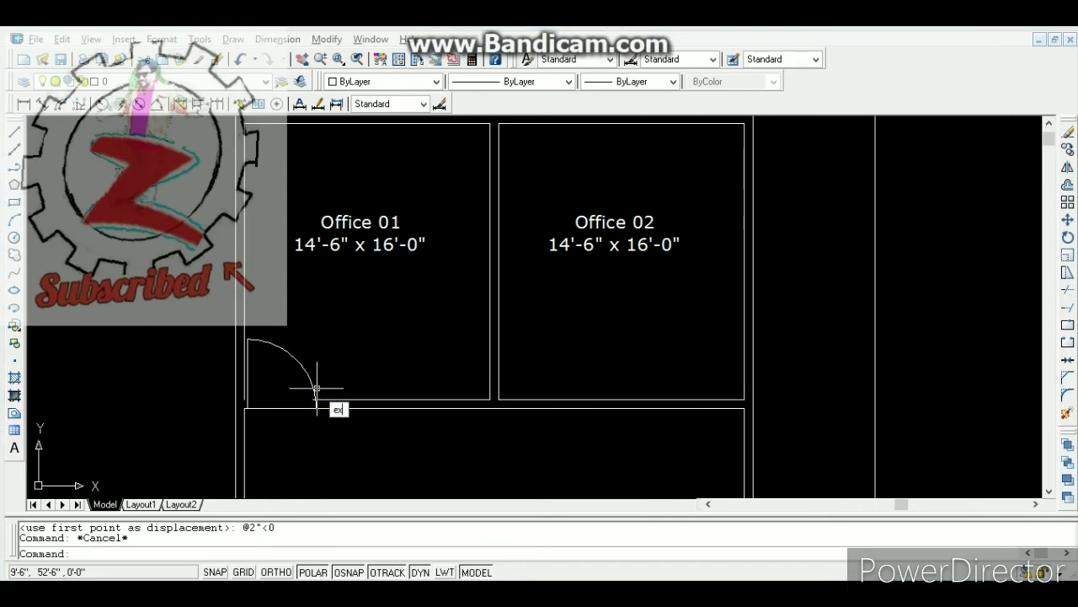
pyautogui.press('Return')
pyautogui.press('Return')
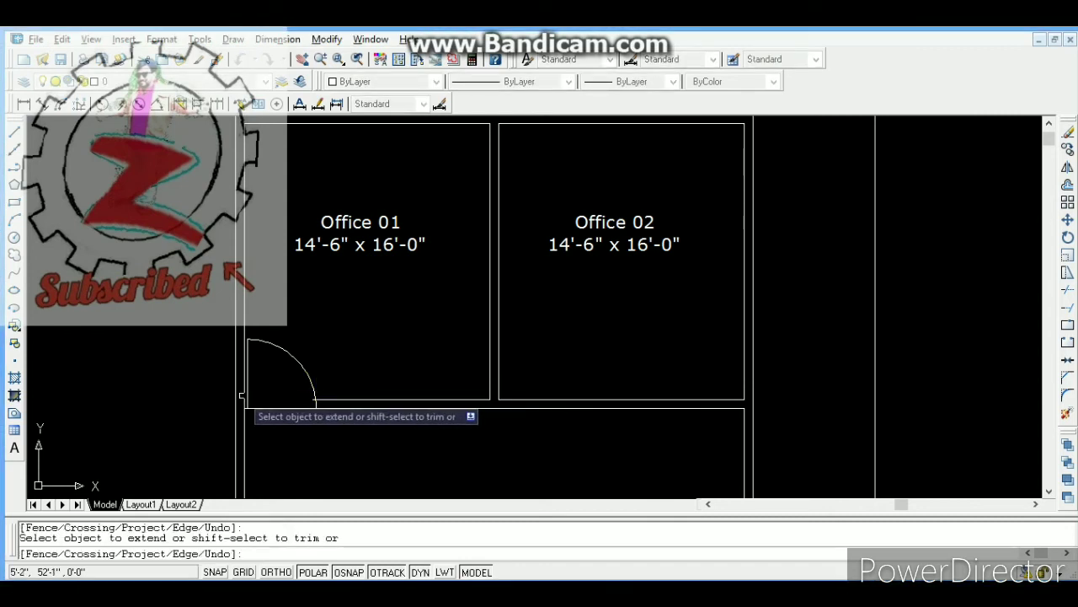
pyautogui.click(310, 402)
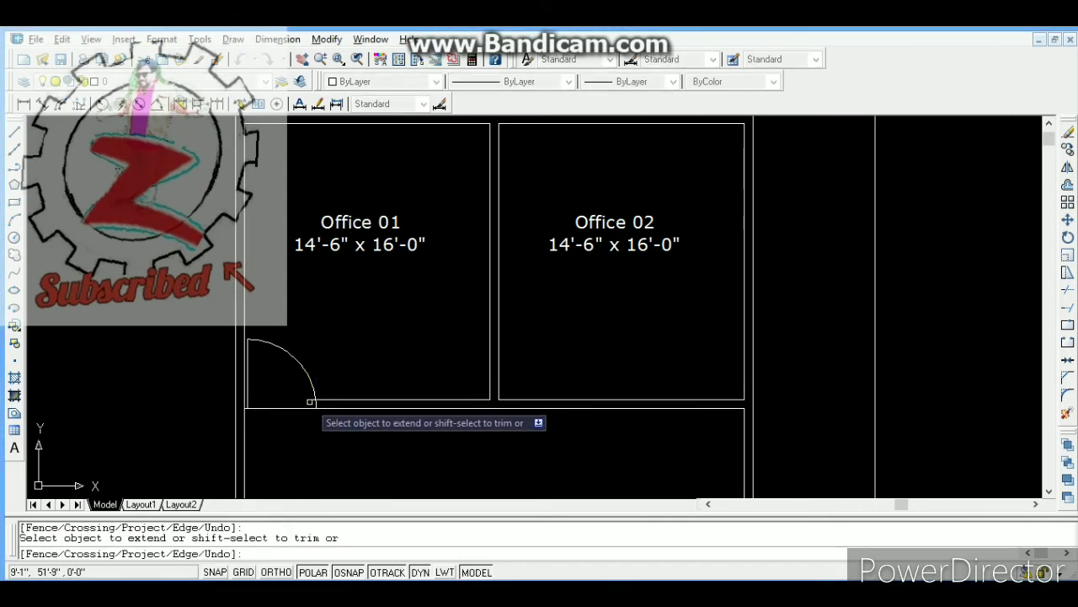
pyautogui.click(310, 402)
pyautogui.click(313, 403)
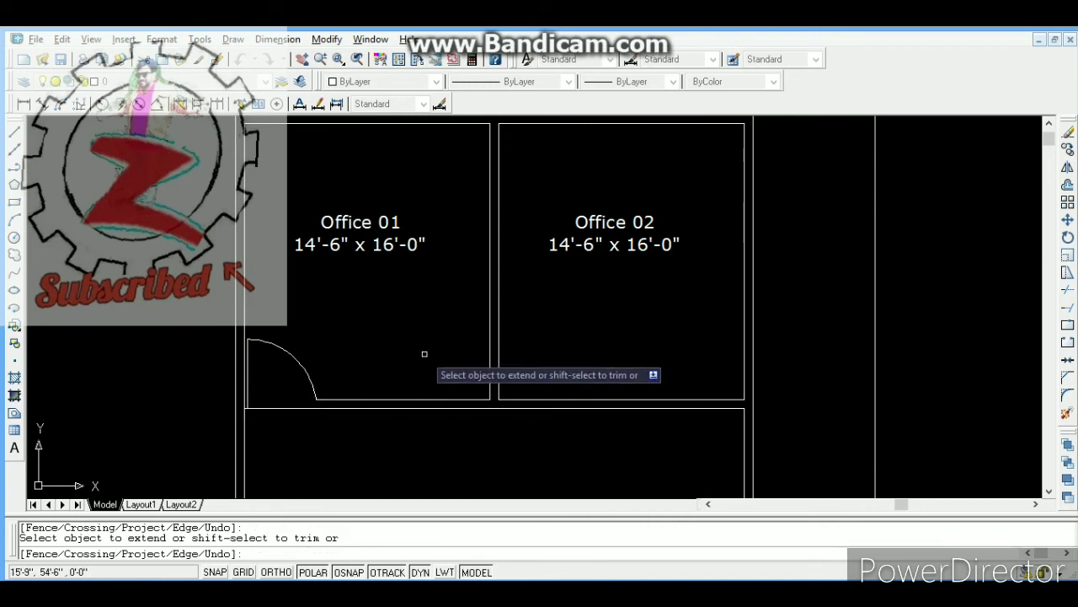
pyautogui.press('Escape')
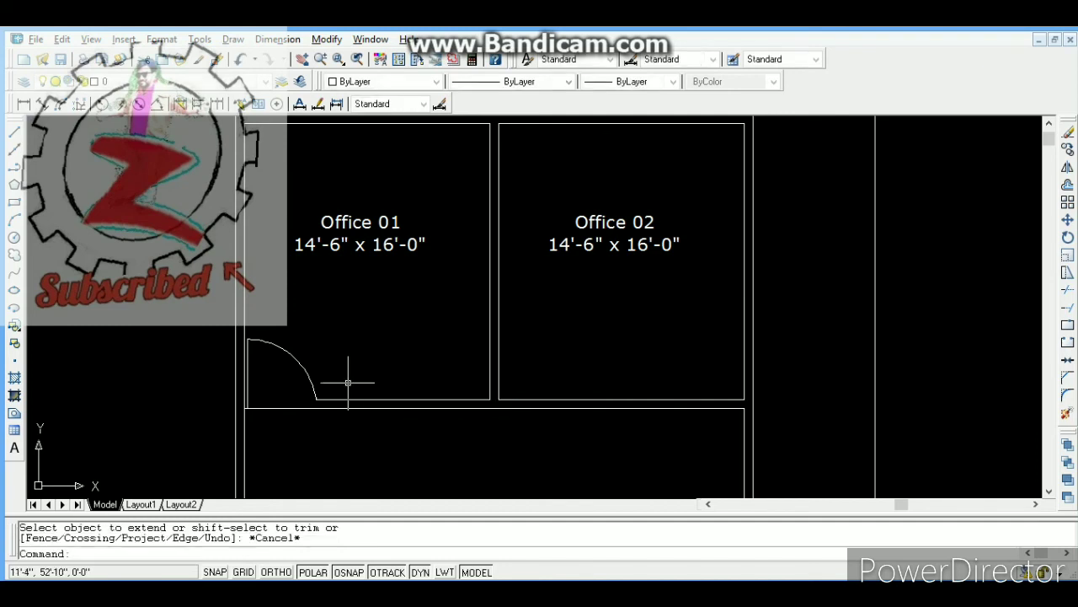
# Step: Draw a vertical jamb line down from the arc's lower end across the wall thickness, and trim the excess below the wall
pyautogui.write('l')
pyautogui.press('Return')
pyautogui.click(316, 399)
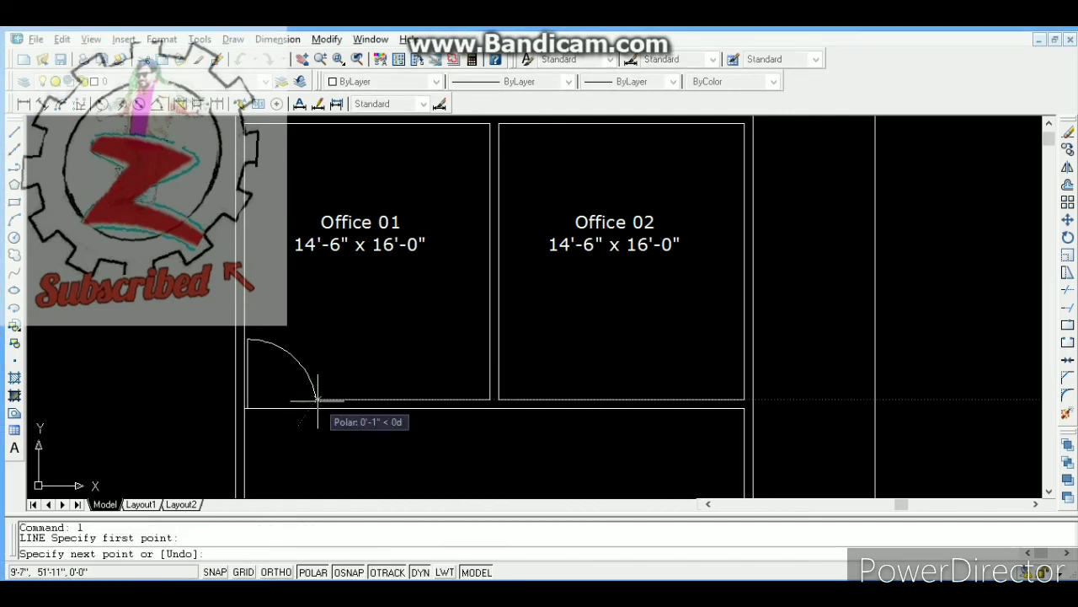
pyautogui.click(315, 472)
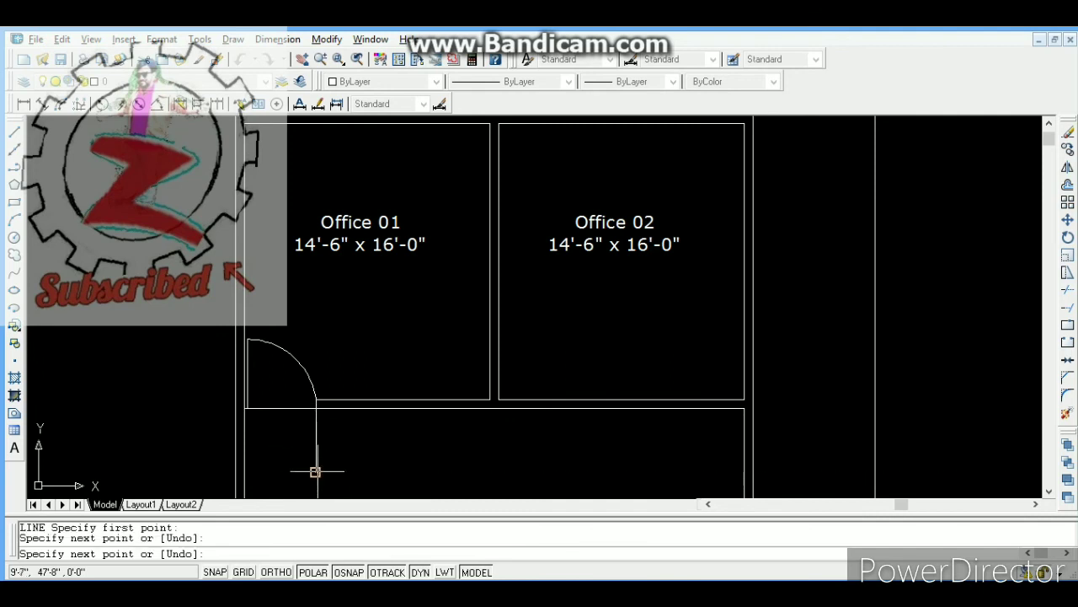
pyautogui.press('Escape')
pyautogui.write('tr')
pyautogui.press('Return')
pyautogui.press('Return')
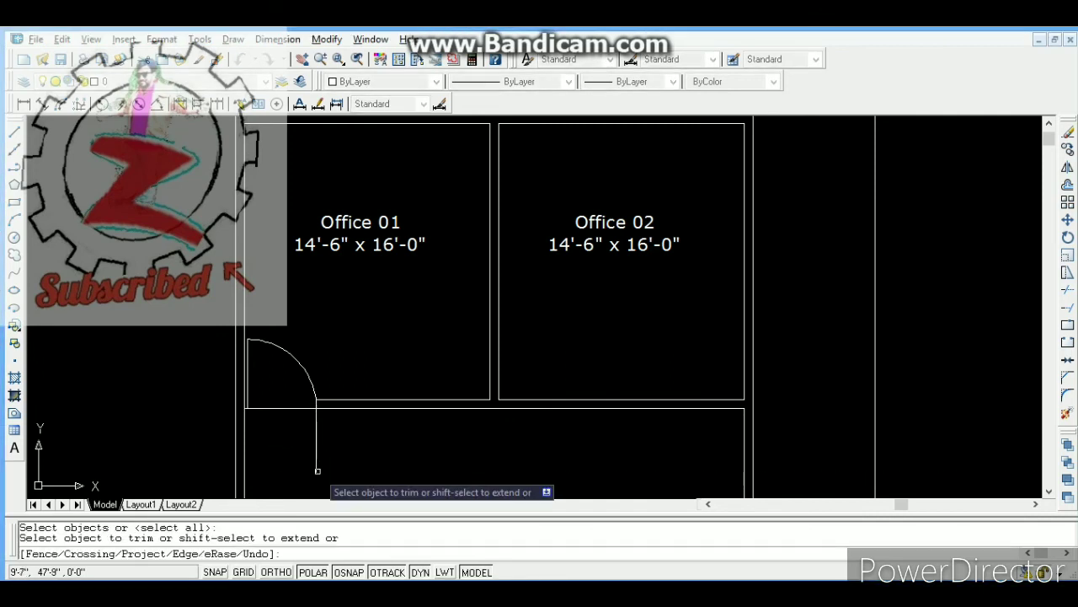
pyautogui.click(318, 468)
pyautogui.press('Escape')
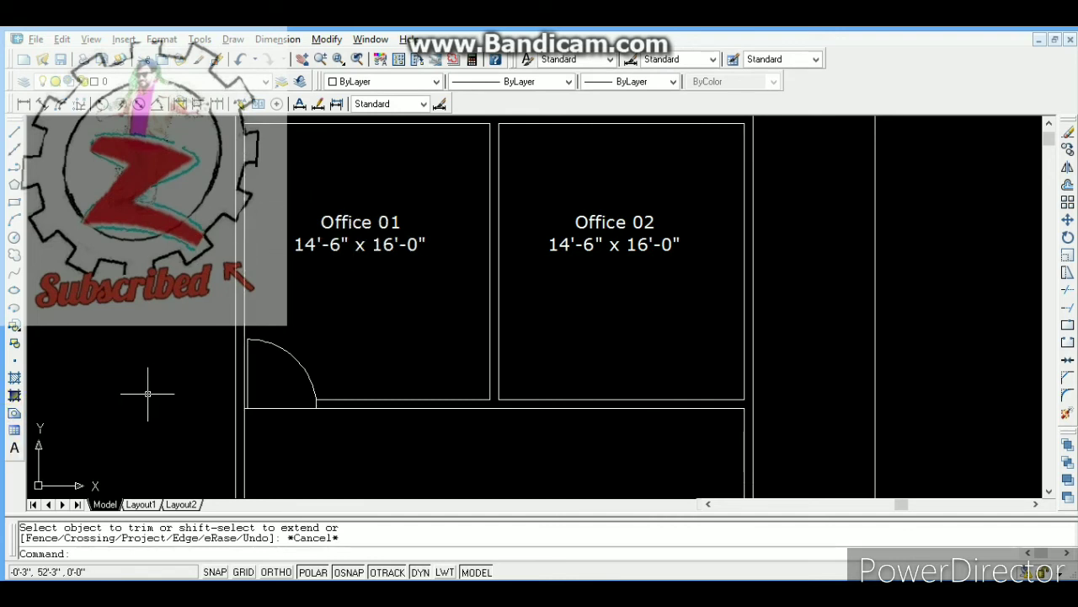
# Step: Add the multiline text "D" inside Office 01's door arc, with a height of 12" and cyan colour
pyautogui.click(14, 447)
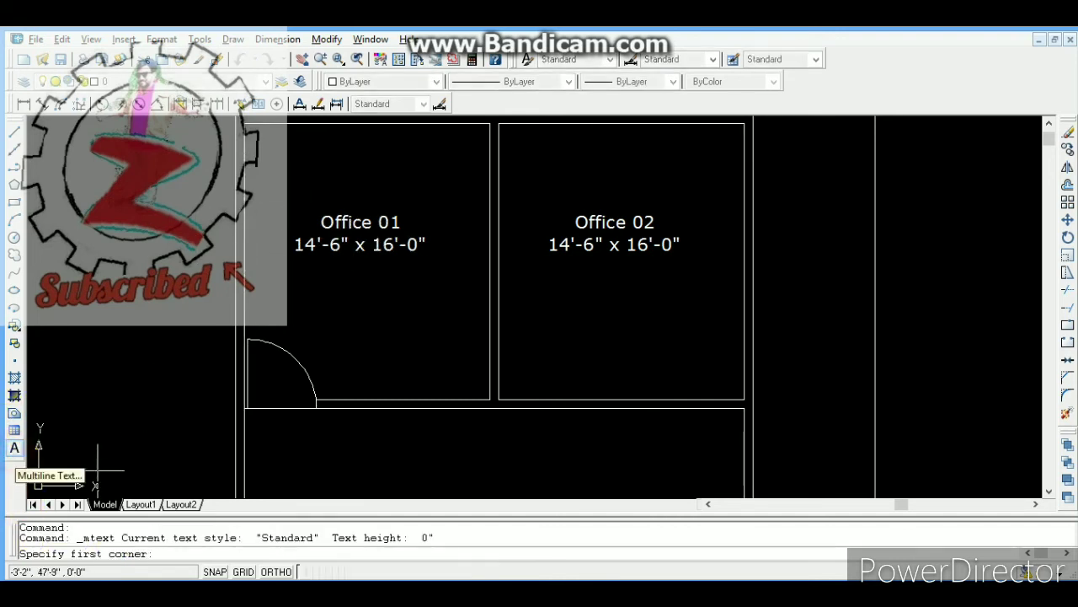
pyautogui.click(259, 392)
pyautogui.click(284, 407)
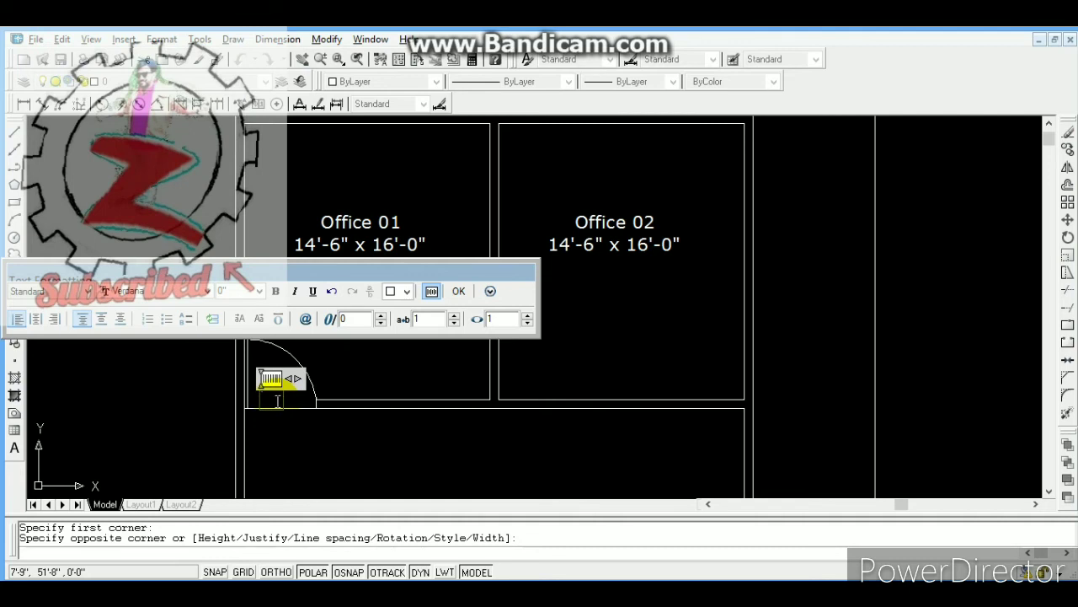
pyautogui.click(241, 291)
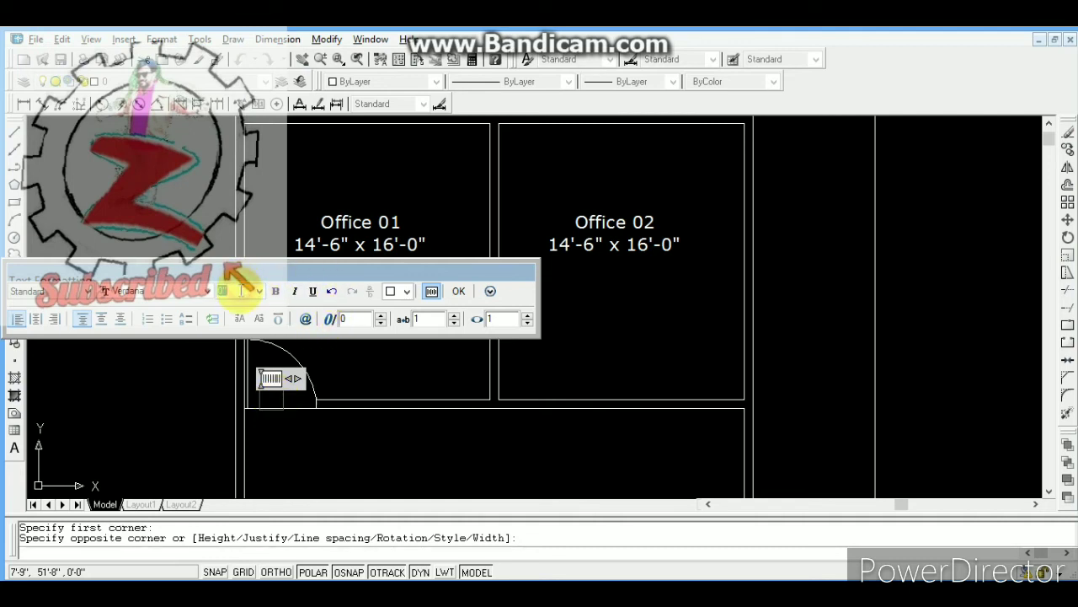
pyautogui.write('12')
pyautogui.press('Return')
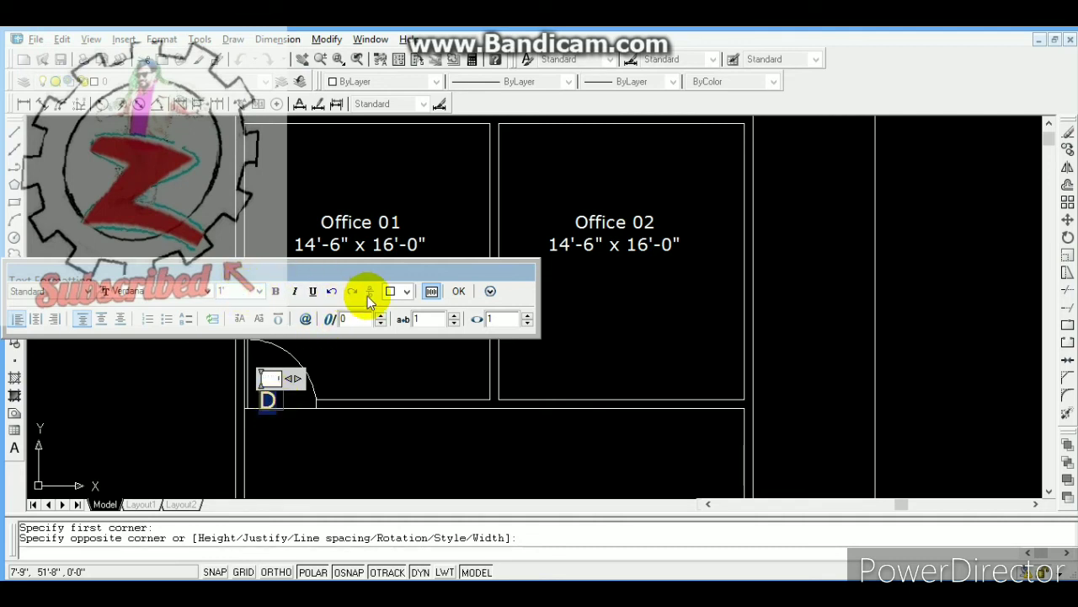
pyautogui.click(403, 292)
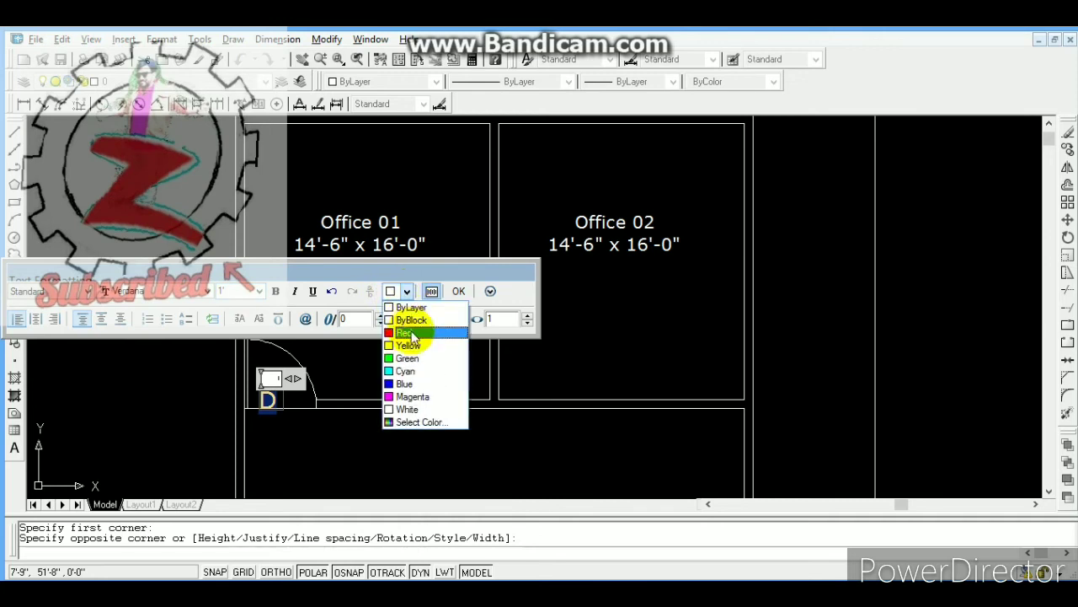
pyautogui.click(416, 371)
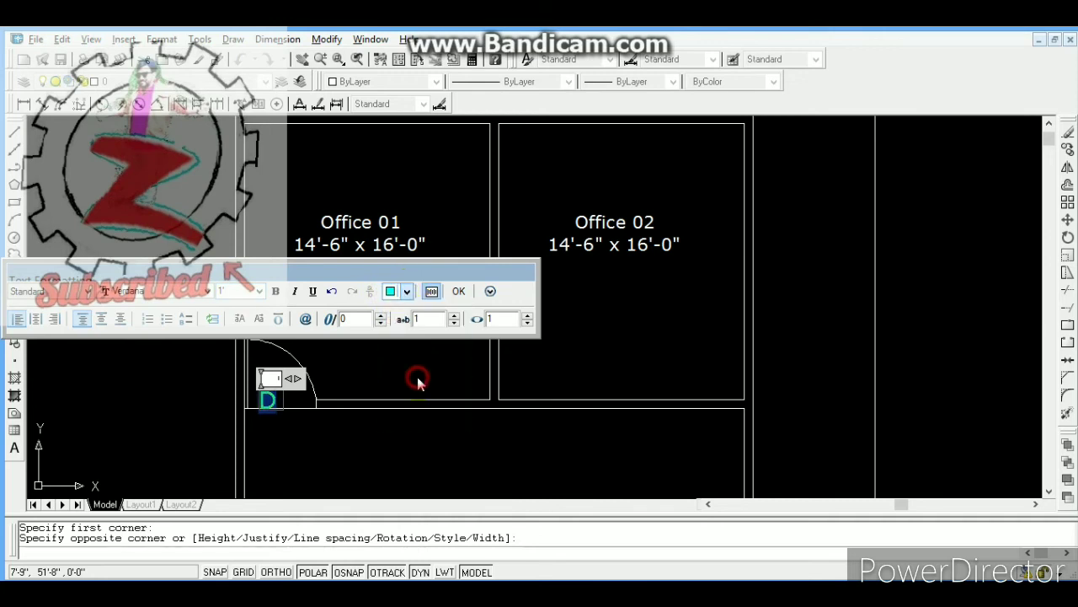
pyautogui.click(460, 288)
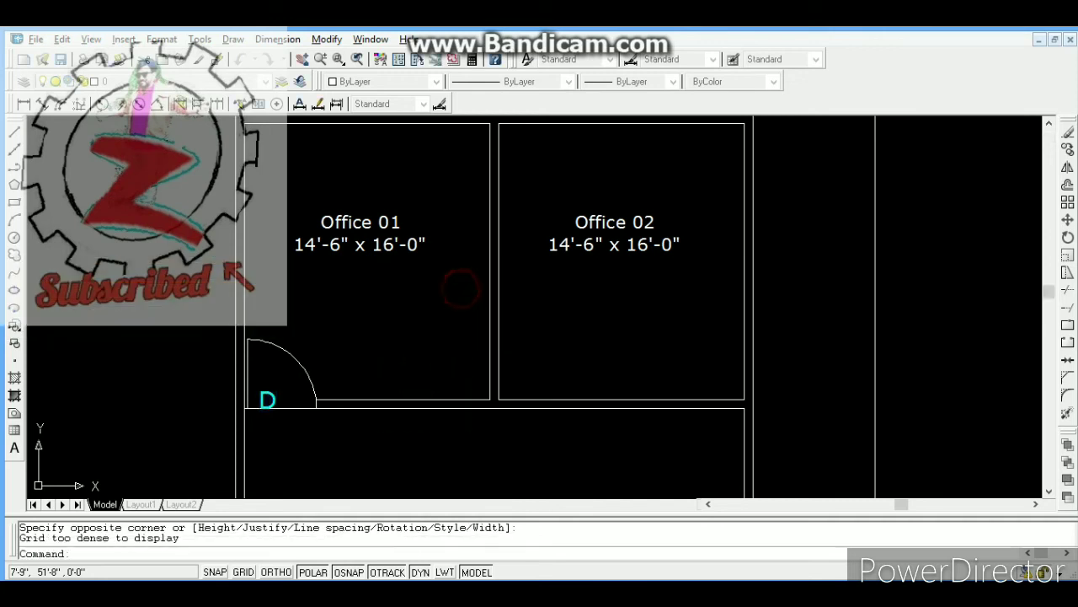
# Step: Move the "D" label up about 7" so it sits clear of the door's bottom line
pyautogui.click(266, 404)
pyautogui.click(278, 401)
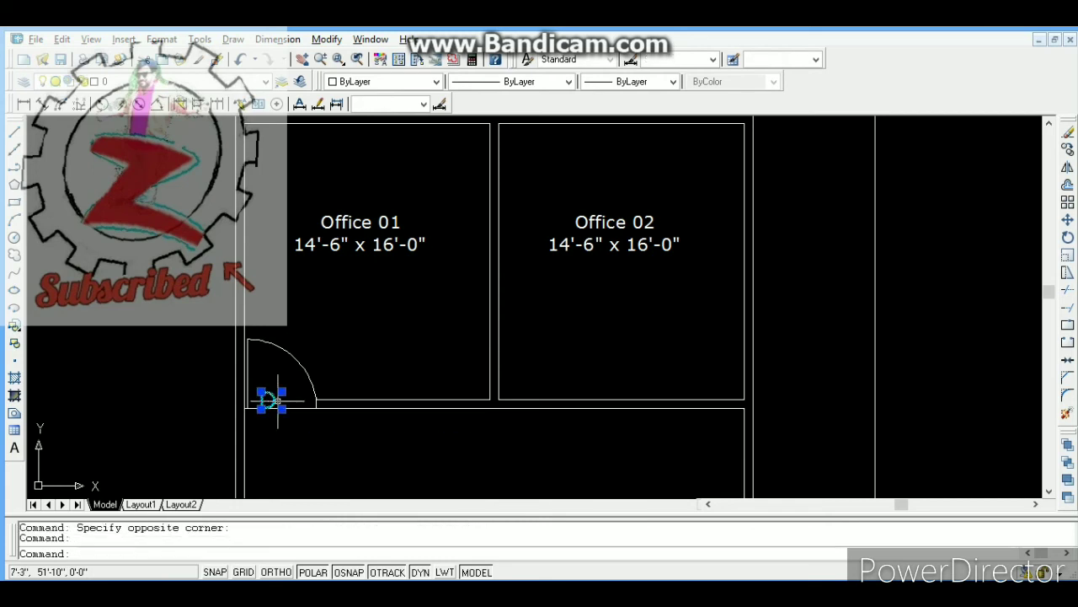
pyautogui.write('m')
pyautogui.press('Return')
pyautogui.click(293, 439)
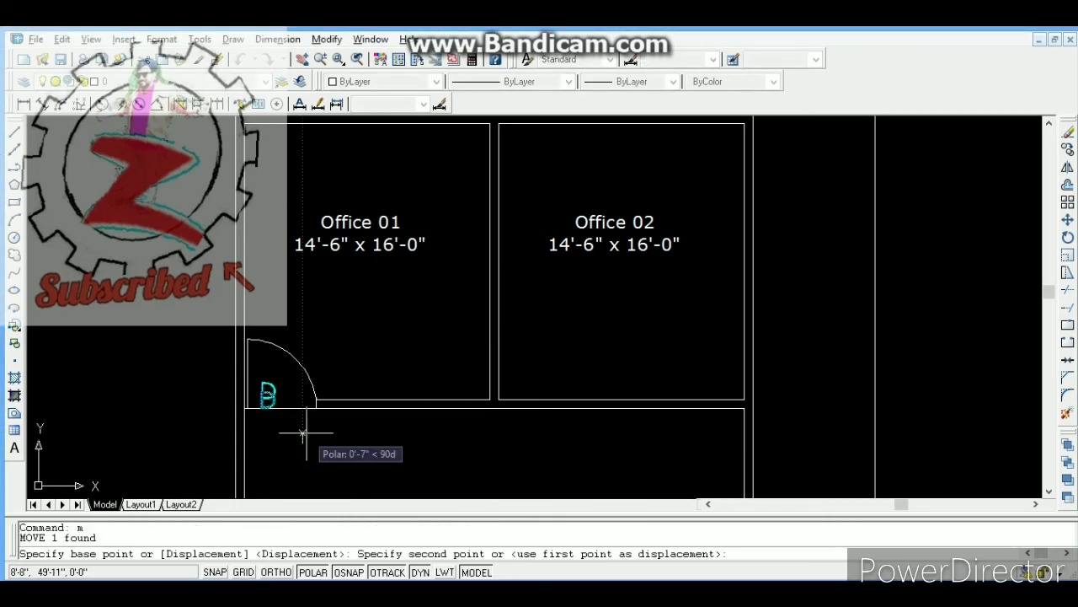
pyautogui.press('Escape')
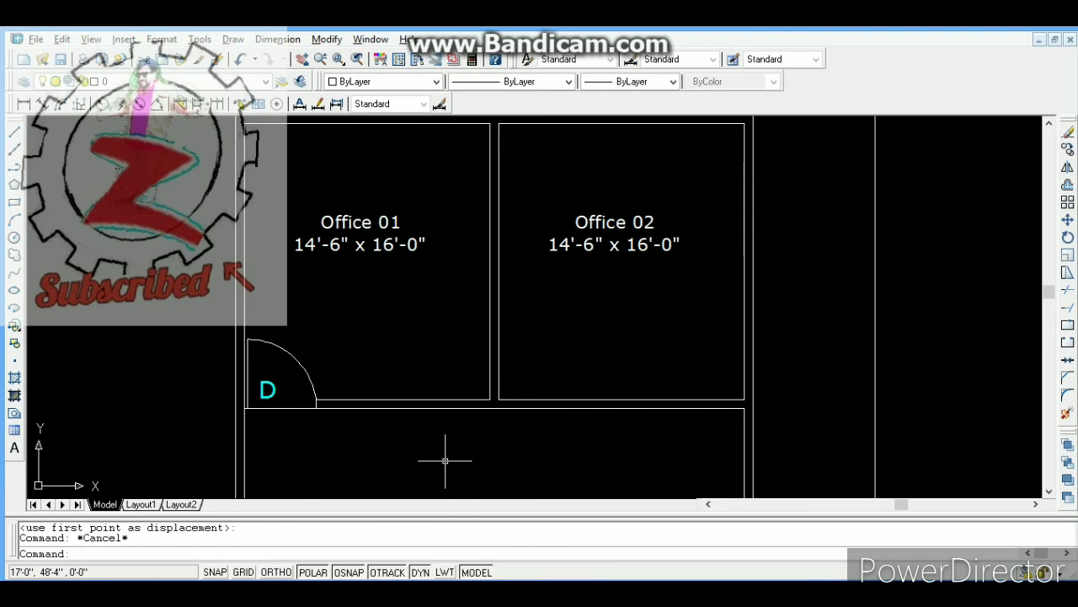
# Step: Copy the complete door with its "D" label from Office 01's inner top-left corner to Office 02's inner top-left corner
pyautogui.click(200, 319)
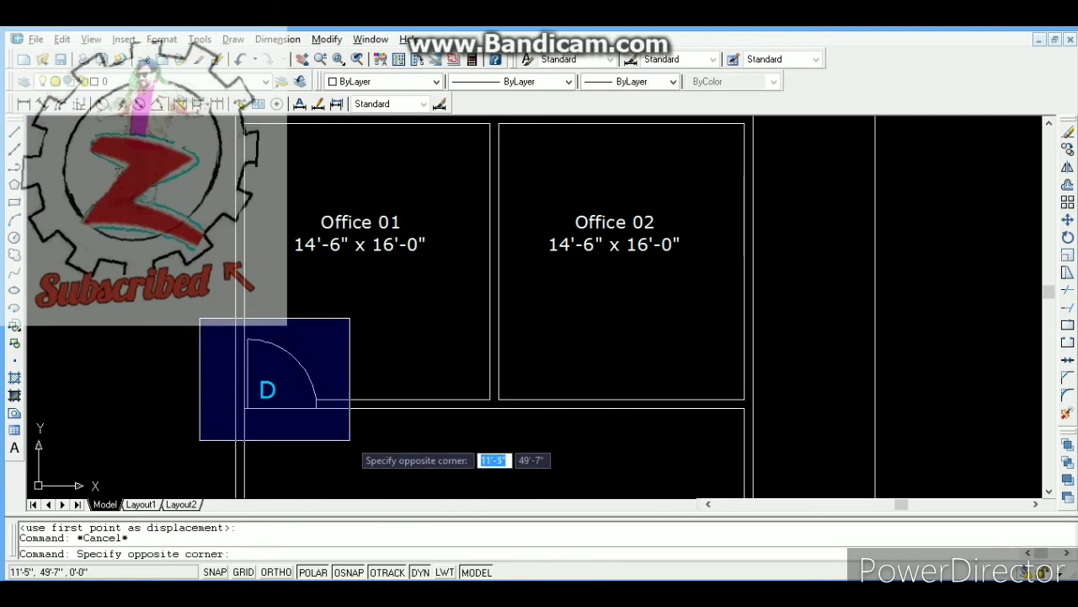
pyautogui.click(349, 439)
pyautogui.write('co')
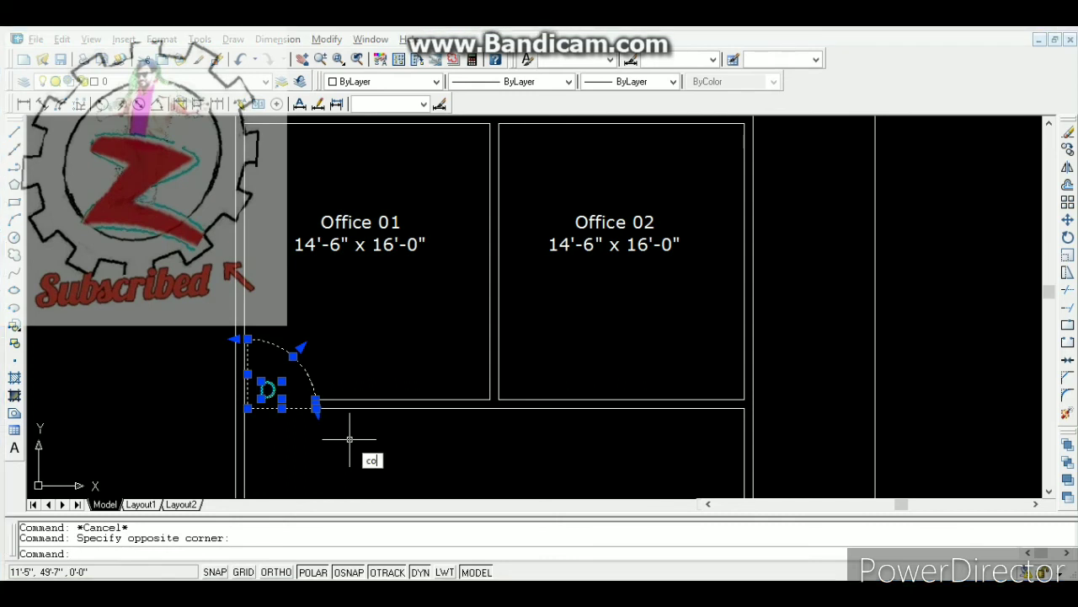
pyautogui.press('Return')
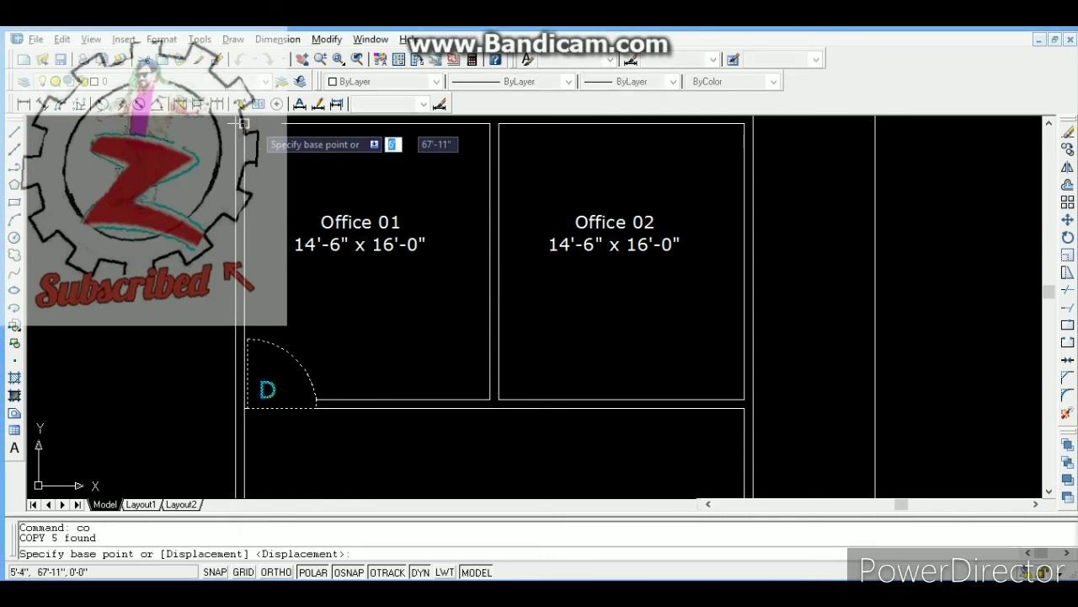
pyautogui.click(244, 123)
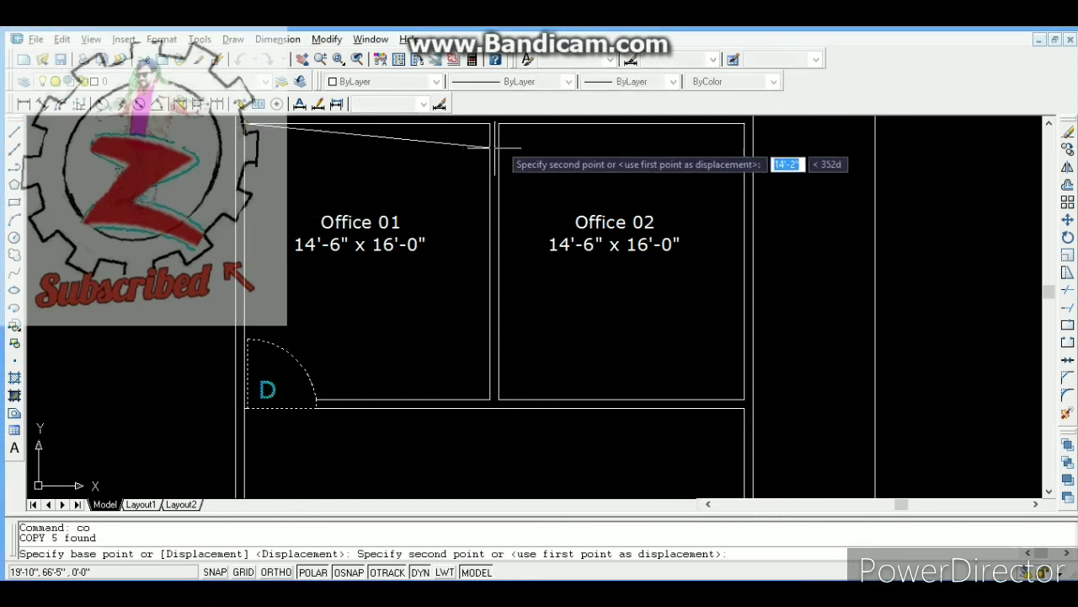
pyautogui.click(499, 124)
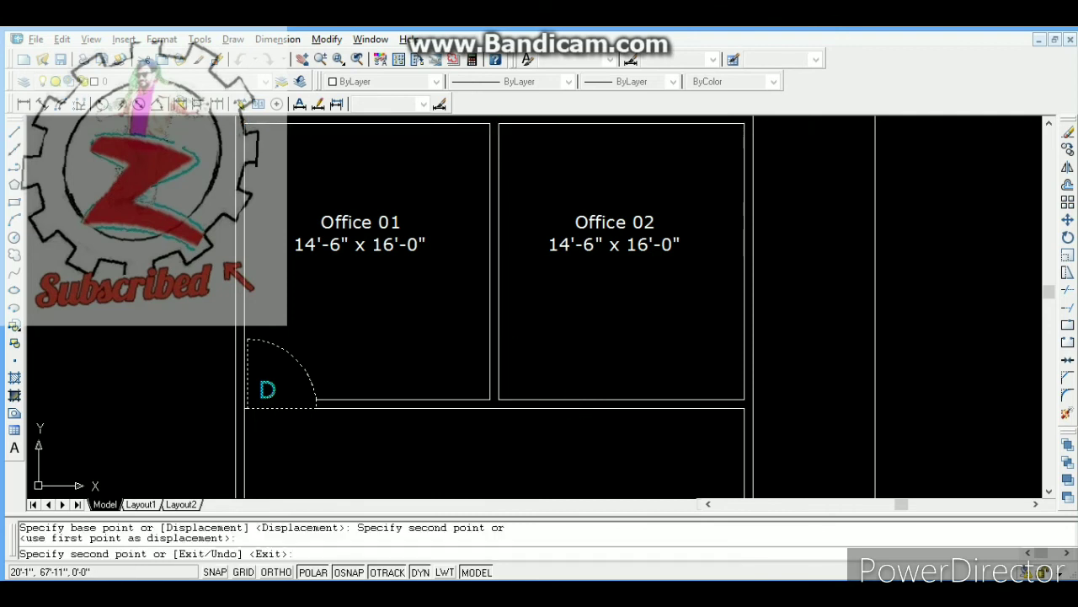
pyautogui.press('Escape')
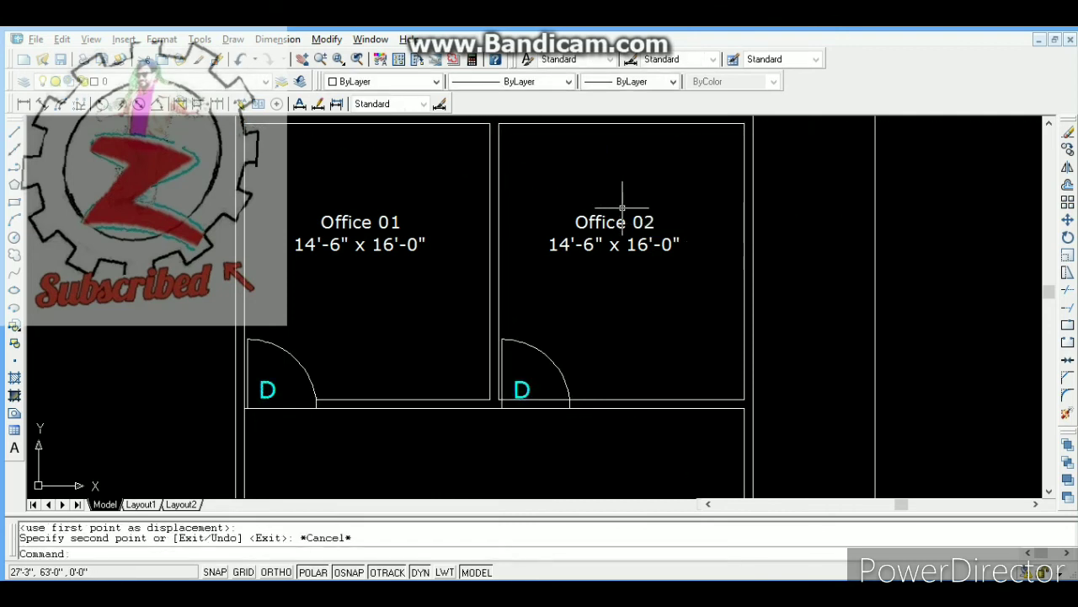
# Step: Trim the wall line across the door opening of Office 02 and clear away the leftover wall piece beside it
pyautogui.write('tr')
pyautogui.press('Return')
pyautogui.press('Return')
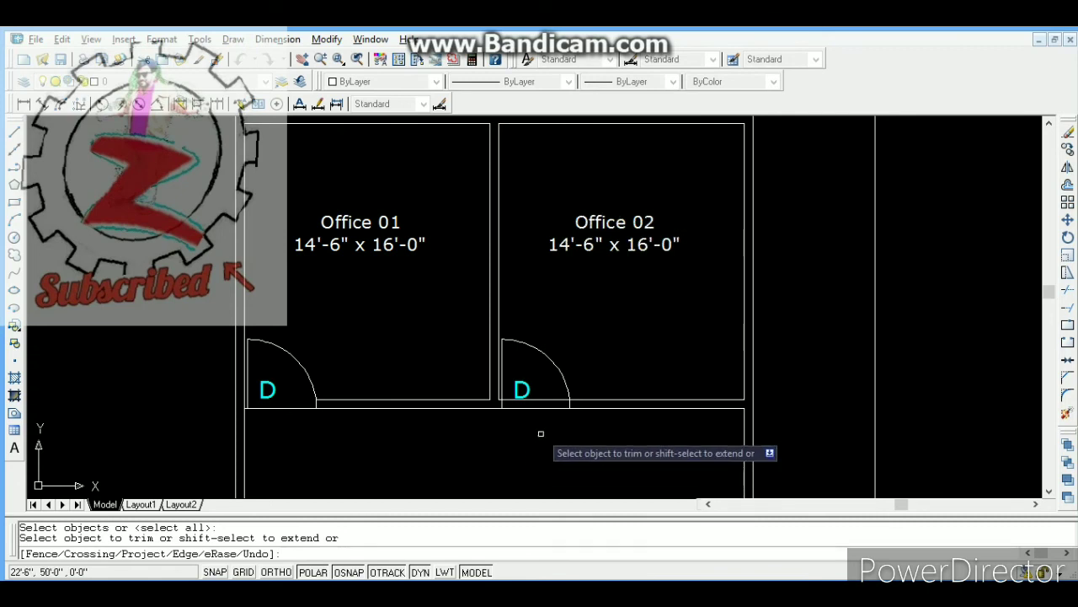
pyautogui.click(558, 396)
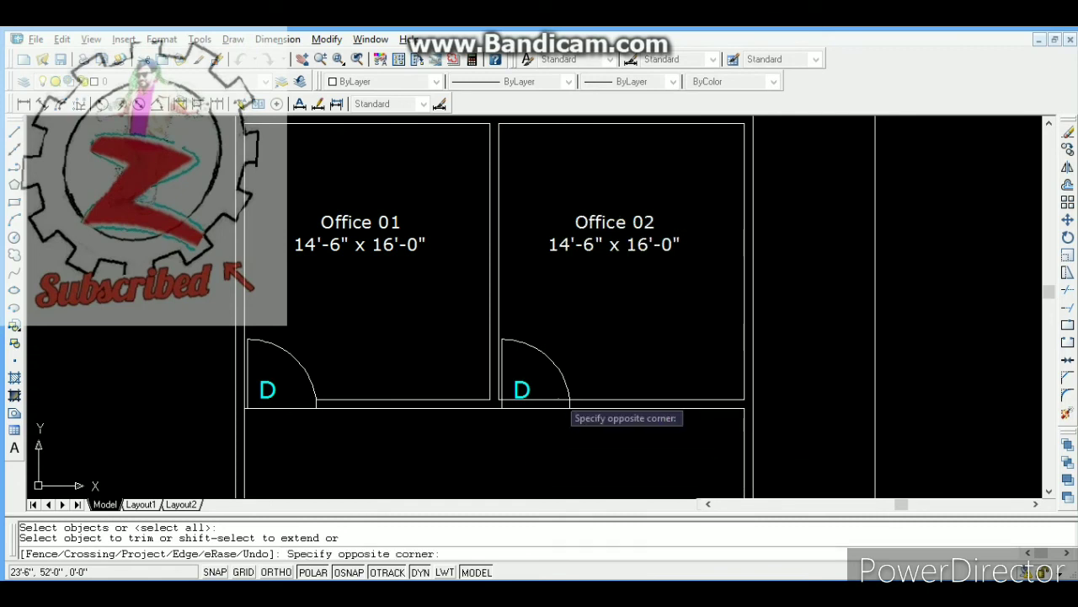
pyautogui.click(566, 406)
pyautogui.click(556, 411)
pyautogui.click(543, 398)
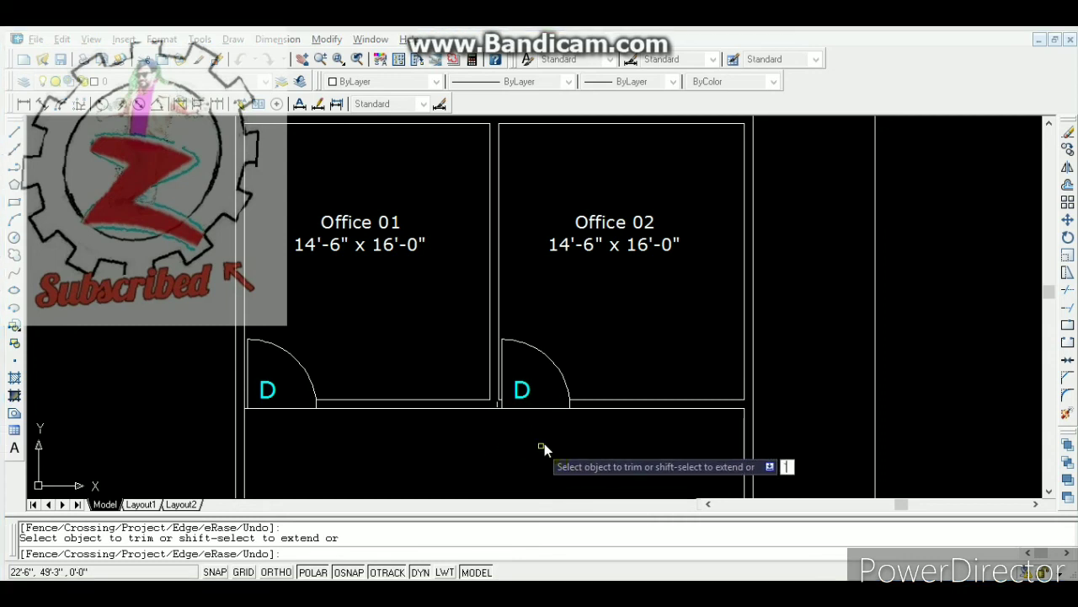
pyautogui.press('Escape')
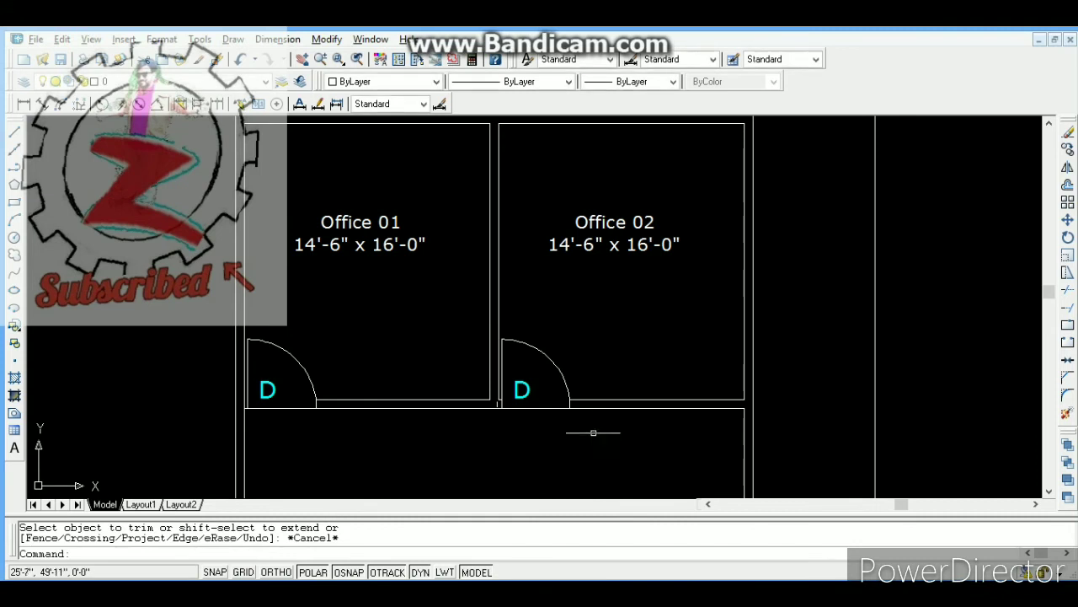
pyautogui.click(526, 390)
pyautogui.press('Escape')
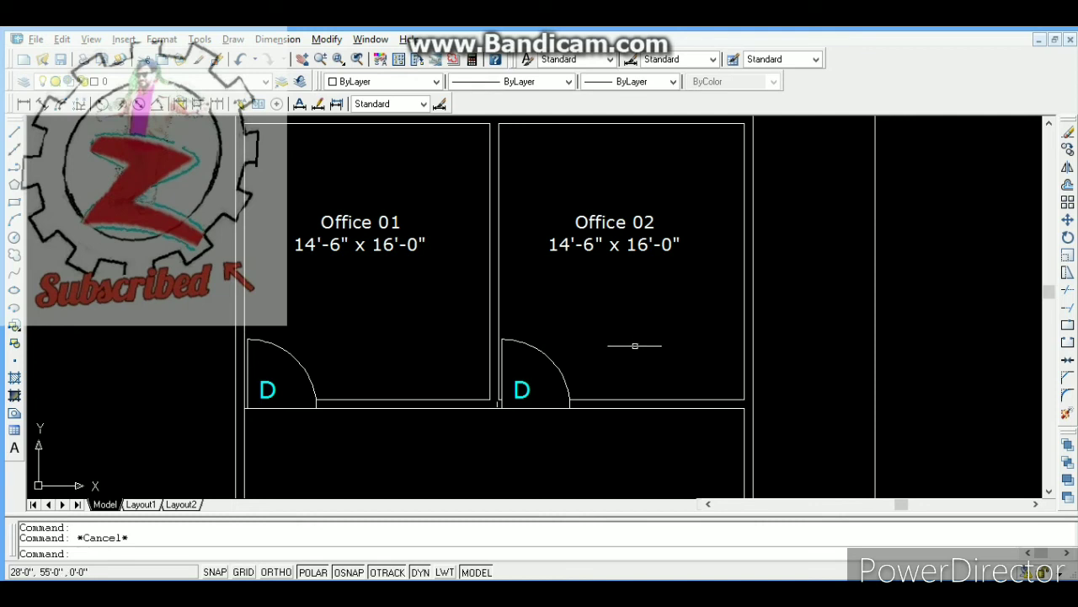
pyautogui.press('Escape')
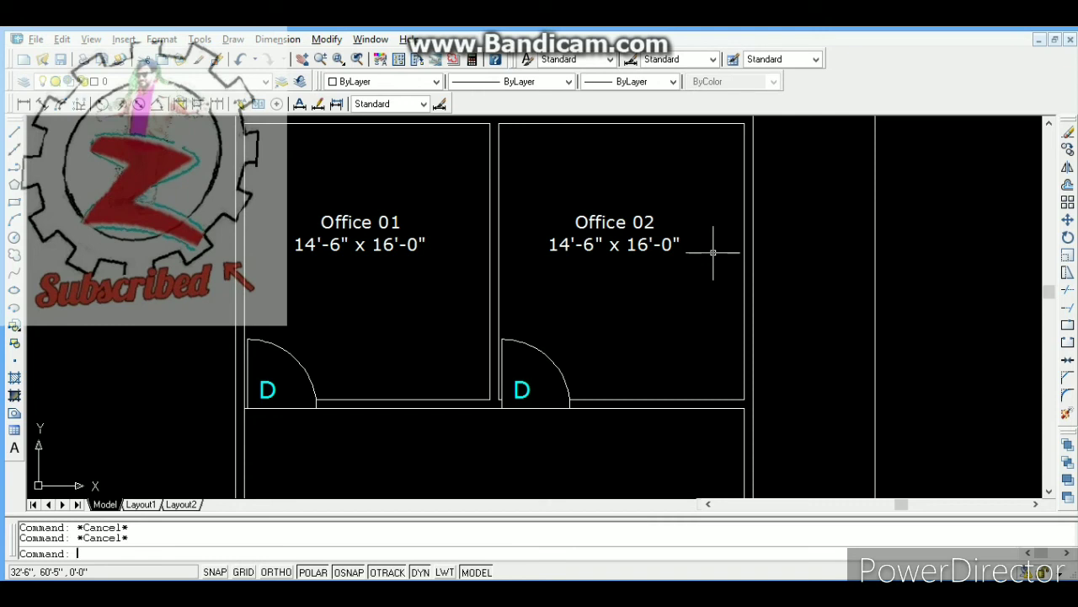
pyautogui.click(14, 202)
pyautogui.click(86, 324)
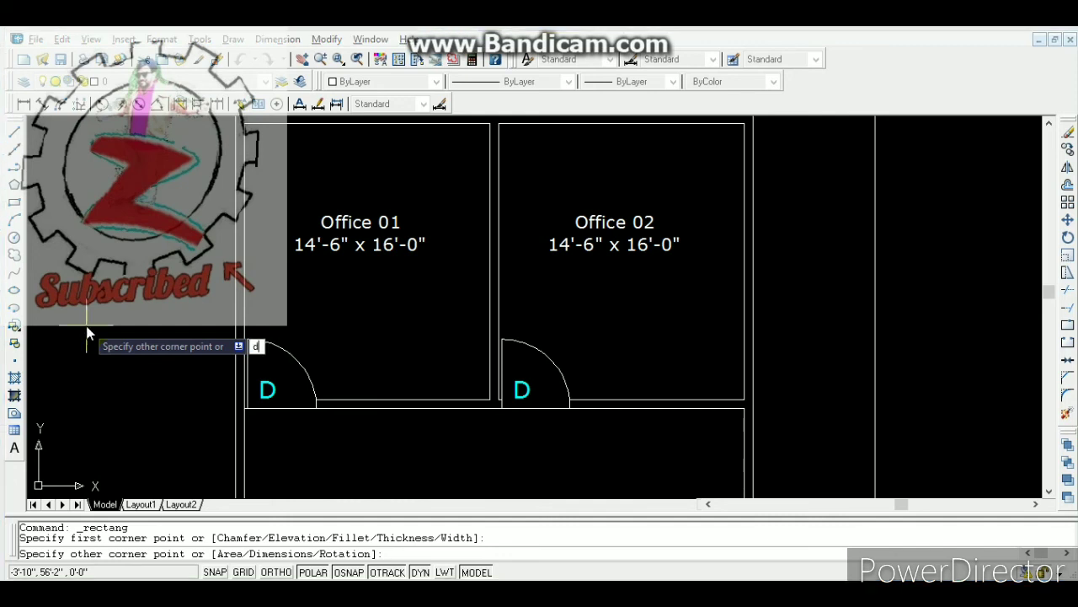
pyautogui.write('d')
pyautogui.press('Return')
pyautogui.write('6')
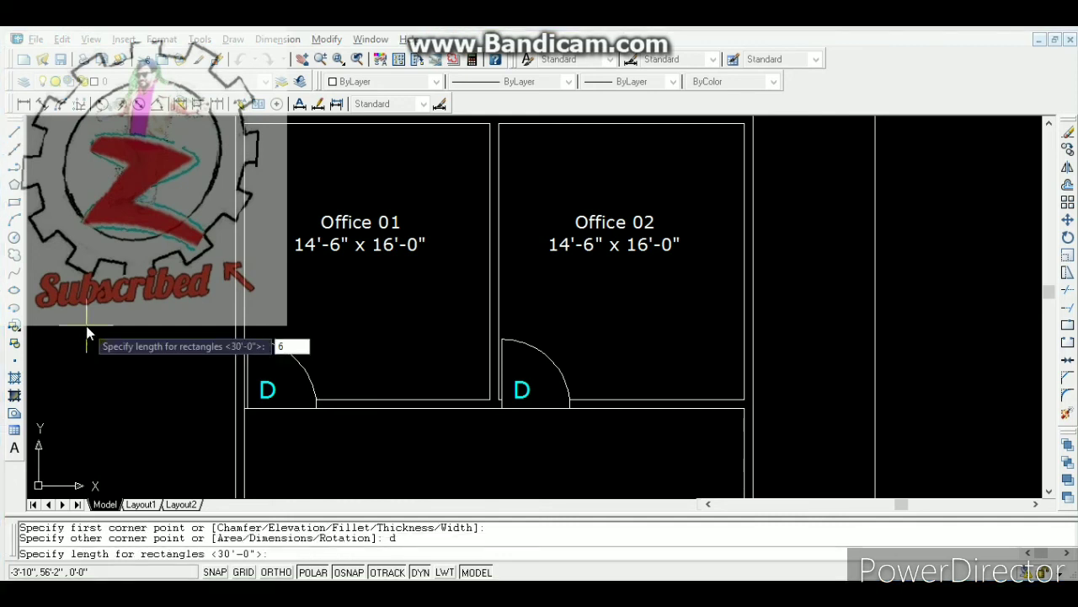
pyautogui.press('Return')
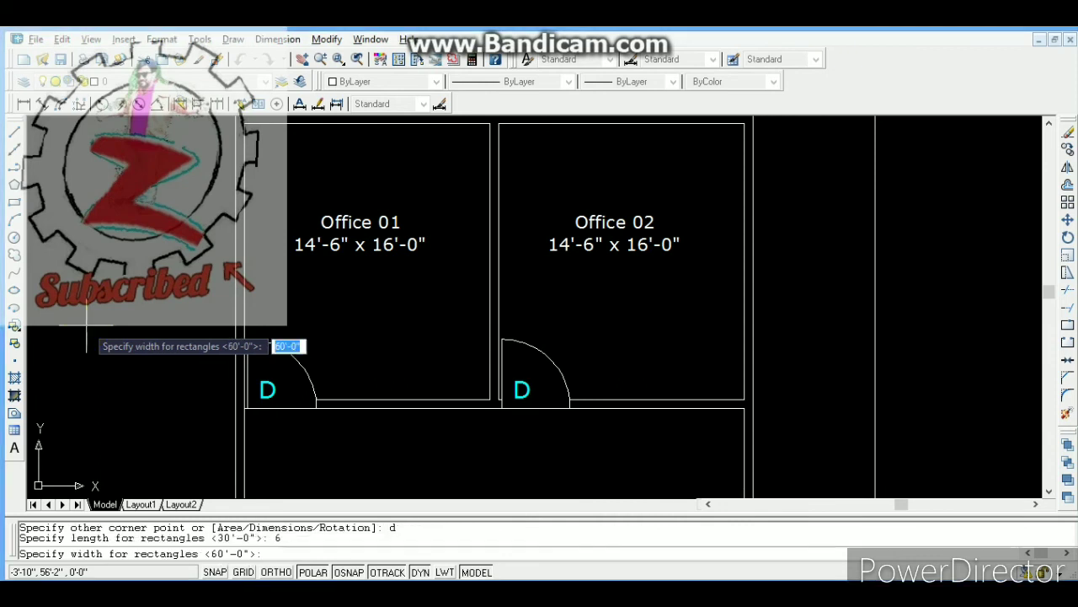
pyautogui.write('4')
pyautogui.press('Return')
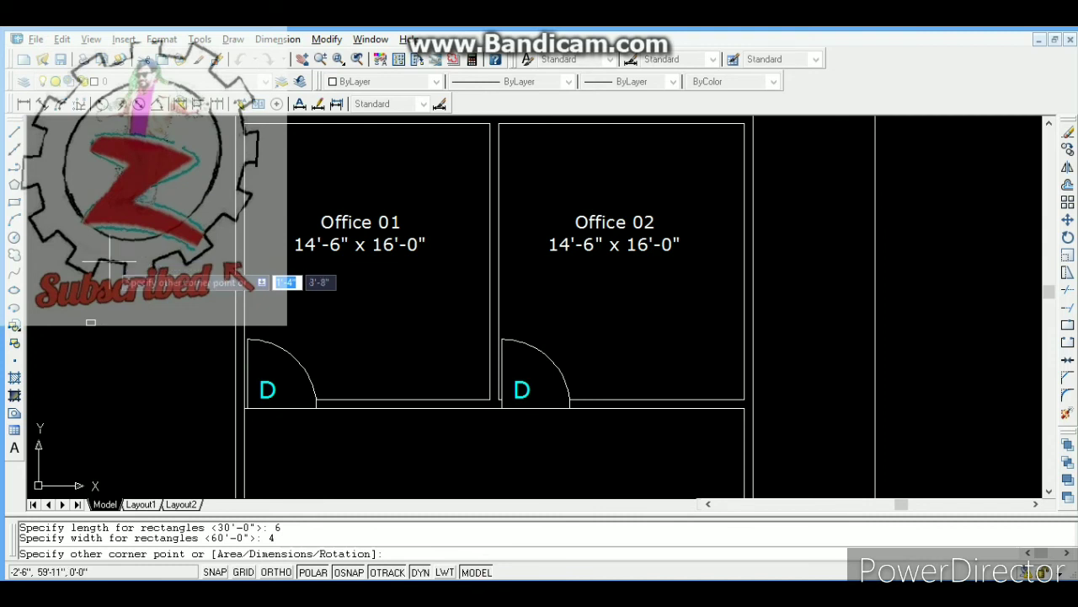
pyautogui.hotkey('ctrl', 'z')
pyautogui.press('Escape')
pyautogui.click(102, 317)
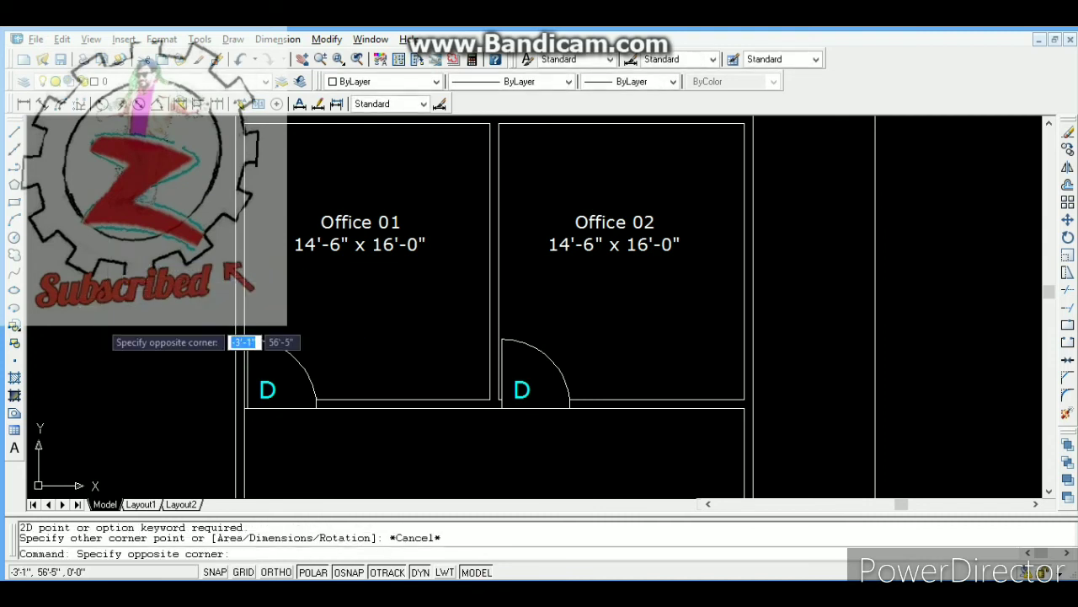
pyautogui.press('Escape')
# Step: Draw a rectangle 6" long and 4' wide in the empty space outside Office 01's left wall
pyautogui.click(13, 202)
pyautogui.click(141, 318)
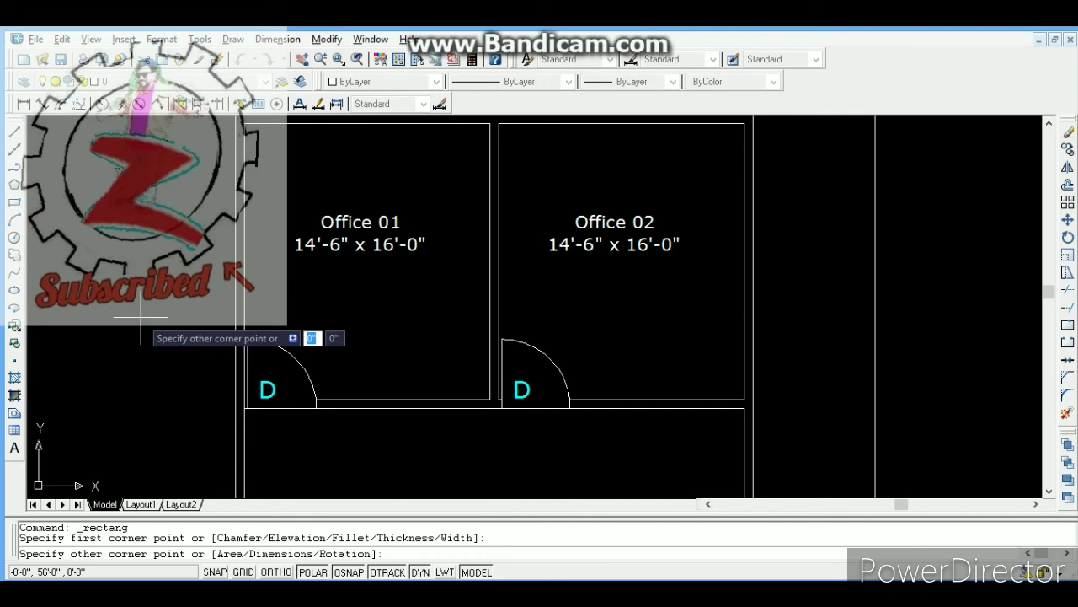
pyautogui.press('Return')
pyautogui.write('6')
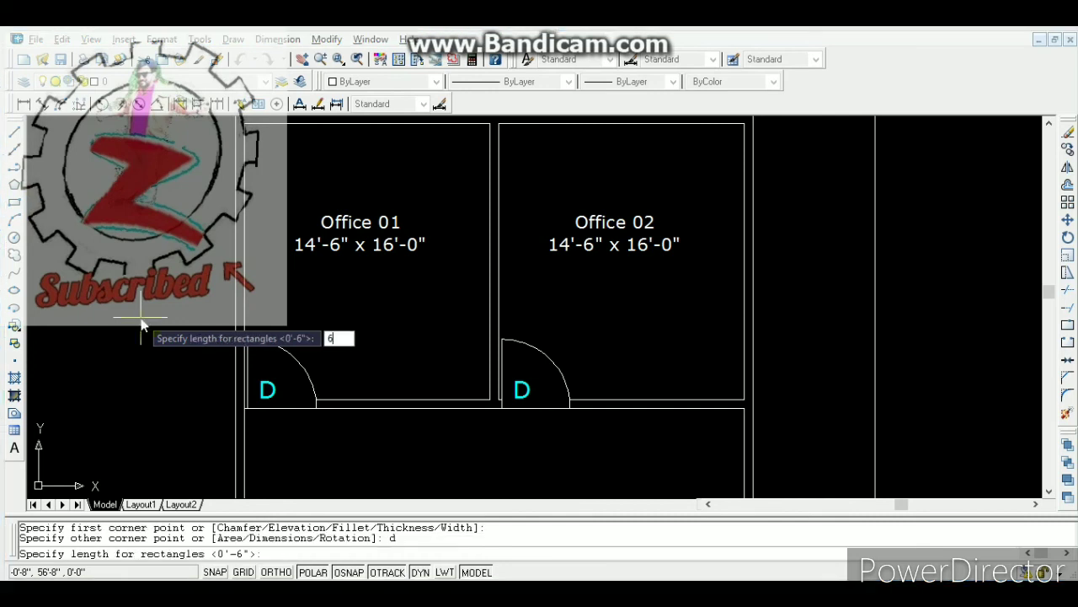
pyautogui.press('Return')
pyautogui.write('4')
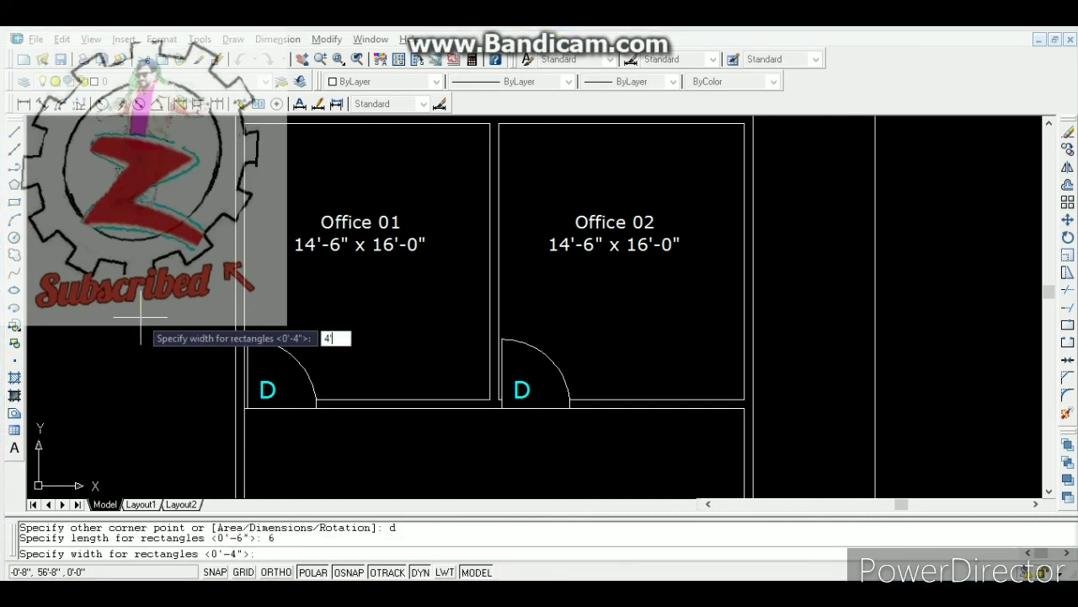
pyautogui.press('Return')
pyautogui.press('Escape')
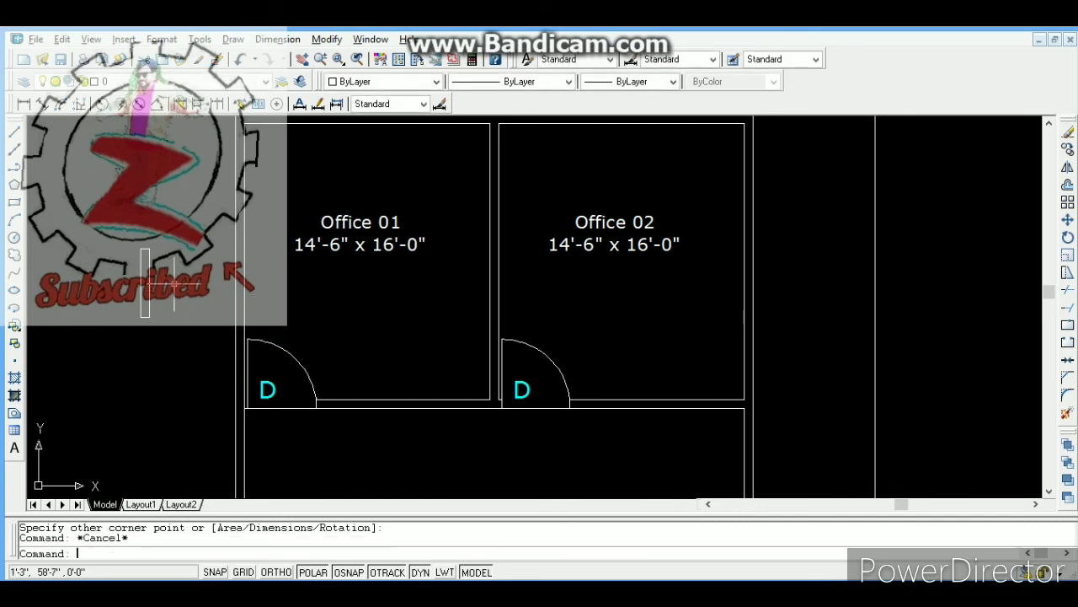
# Step: Change the colour of the new 6" by 4' rectangle to Red
pyautogui.click(173, 285)
pyautogui.click(135, 299)
pyautogui.click(436, 81)
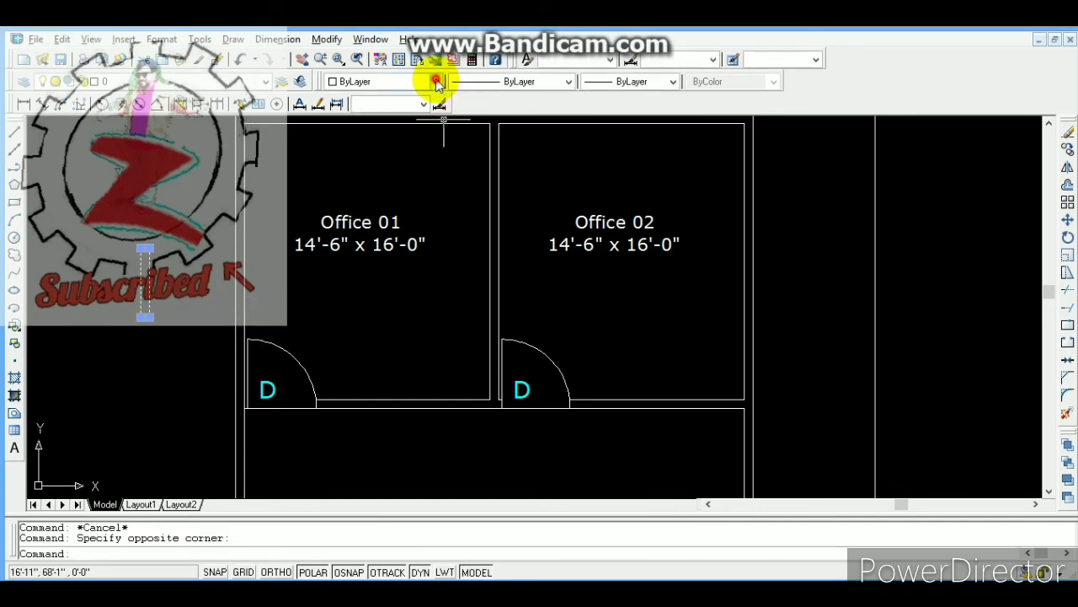
pyautogui.click(405, 124)
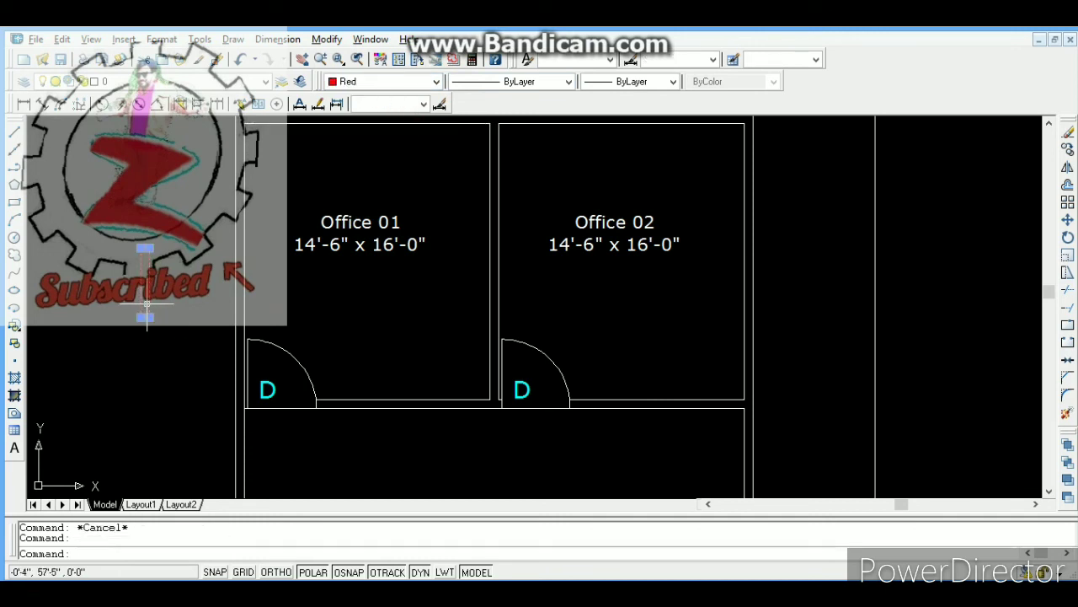
# Step: Move the red rectangle by its right side's midpoint into the thickness of Office 01's left wall
pyautogui.write('m')
pyautogui.press('Return')
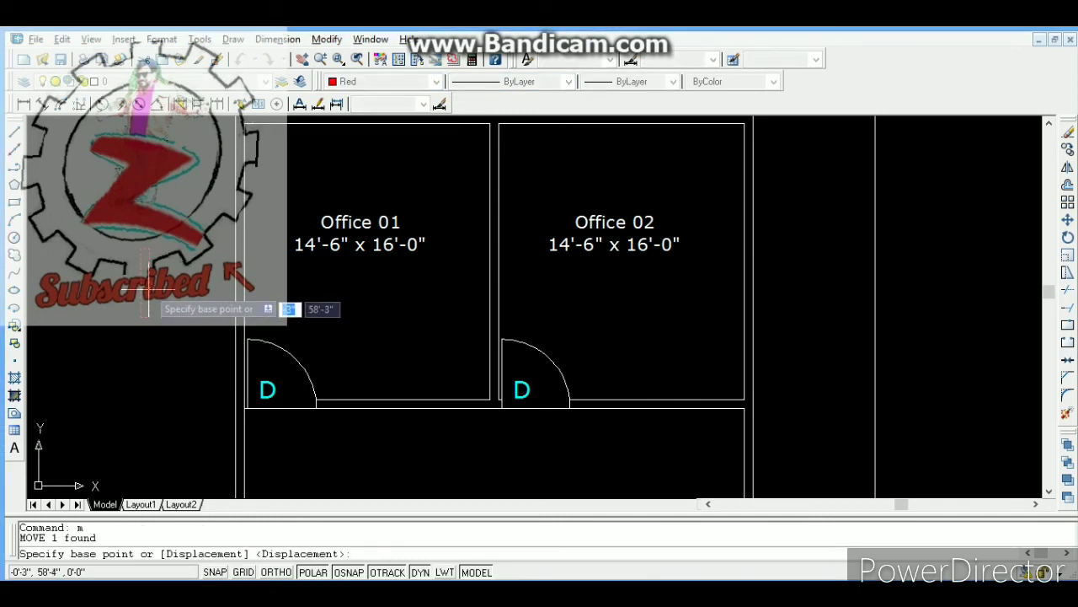
pyautogui.click(149, 284)
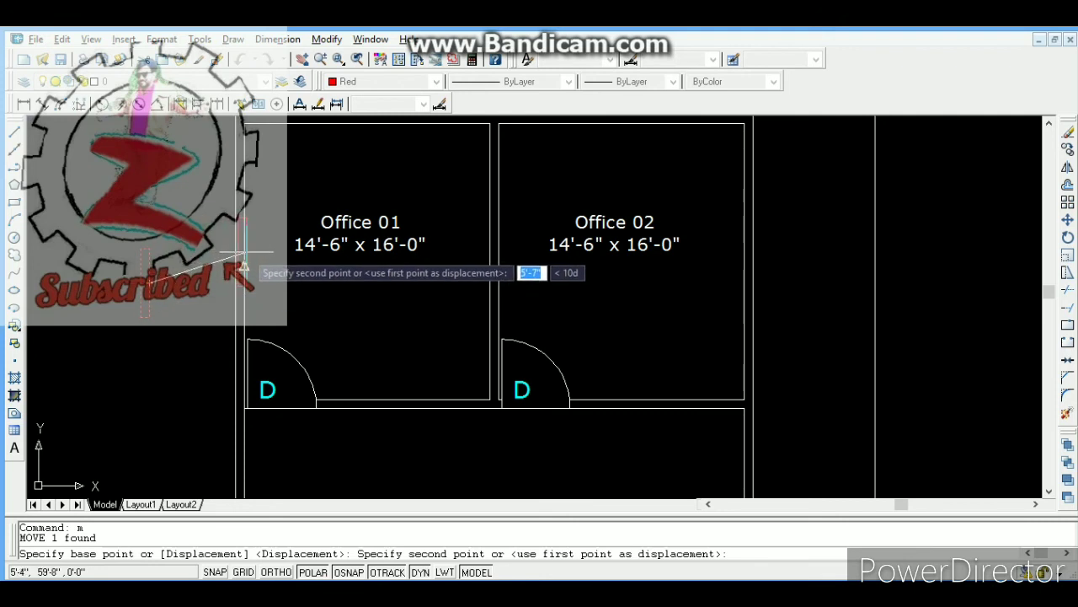
pyautogui.press('Escape')
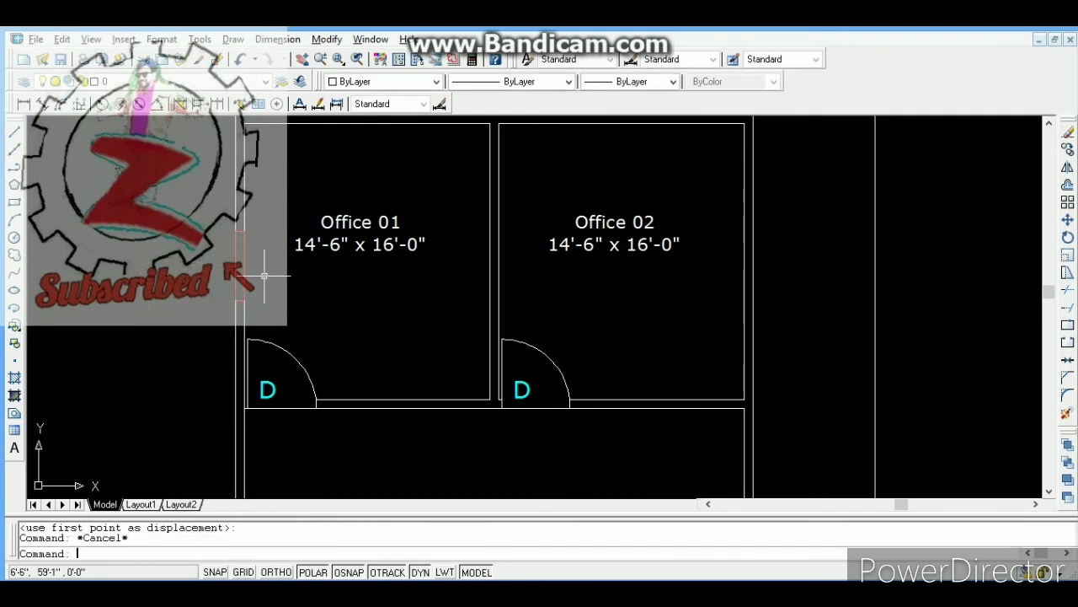
pyautogui.click(253, 280)
pyautogui.write('o')
pyautogui.press('Return')
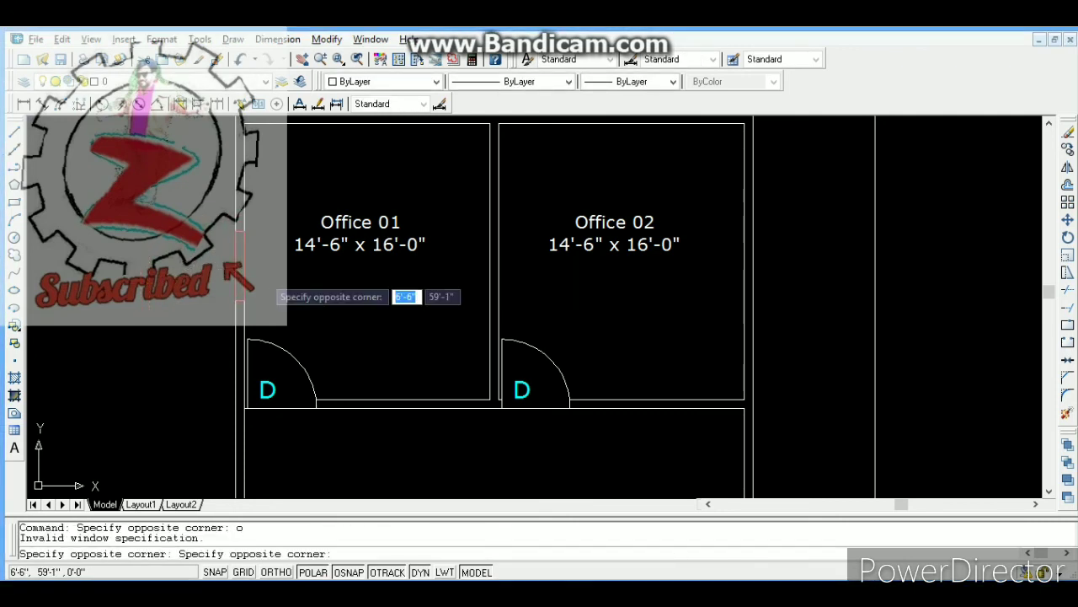
pyautogui.write('2')
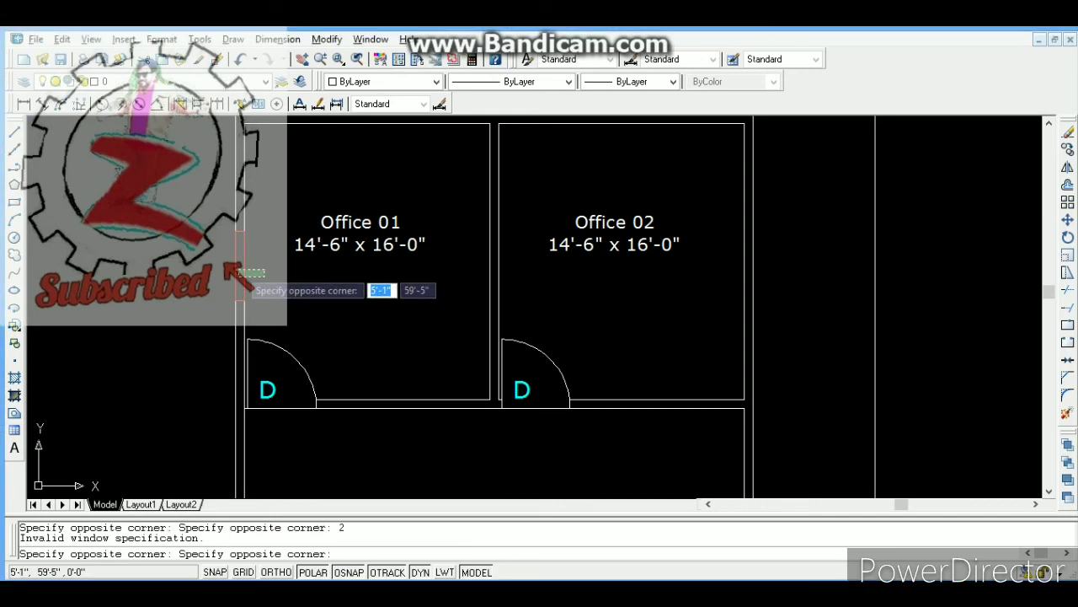
pyautogui.press('Escape')
# Step: Try to offset the red rectangle in Office 01's left wall by 2"
pyautogui.write('o')
pyautogui.press('Return')
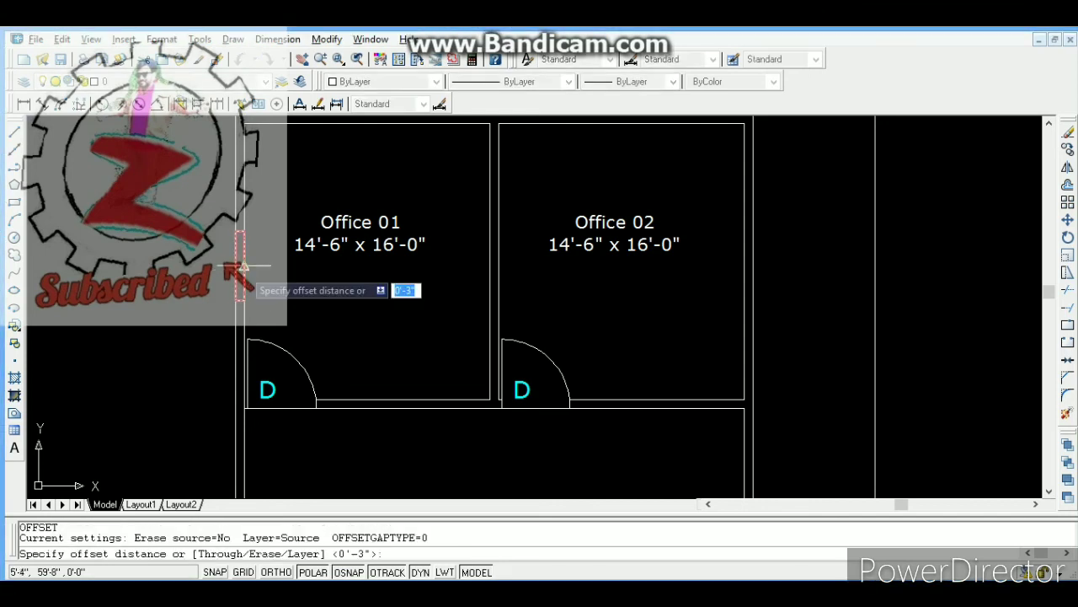
pyautogui.write('2')
pyautogui.press('Return')
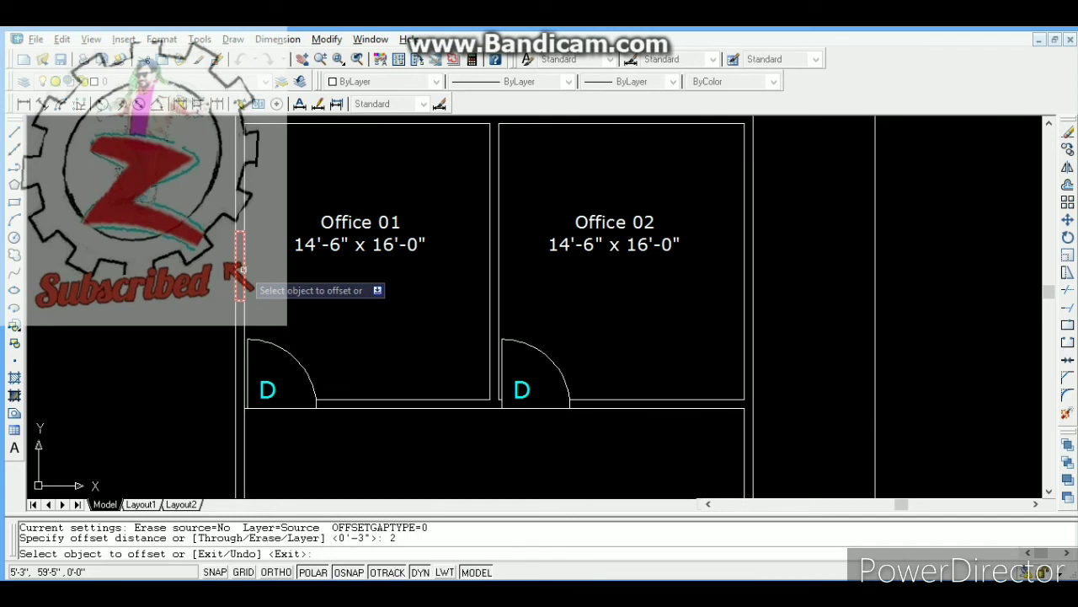
pyautogui.click(240, 267)
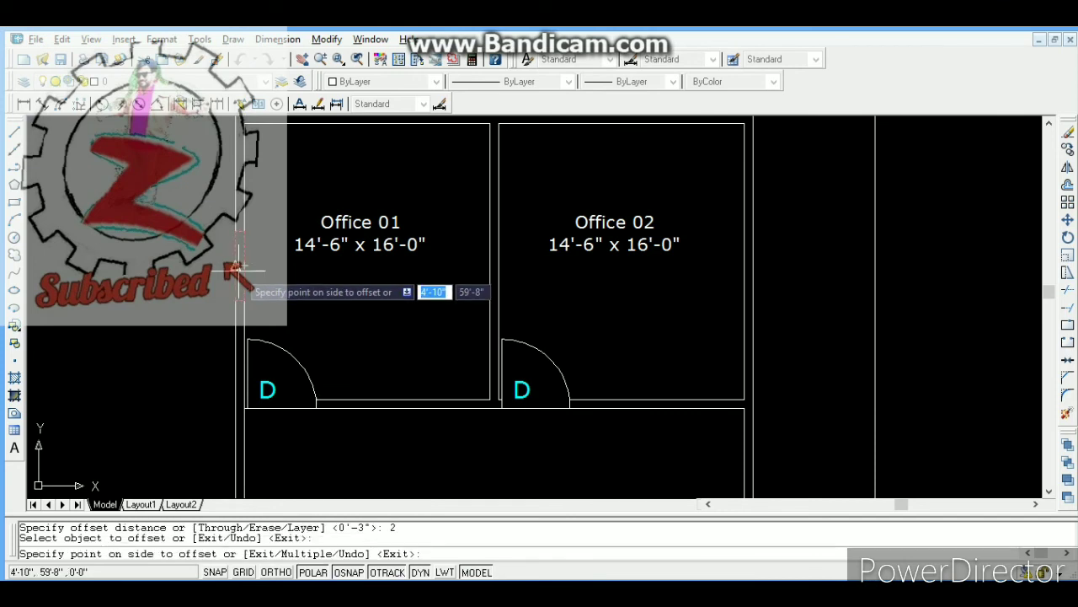
pyautogui.click(245, 270)
pyautogui.press('Escape')
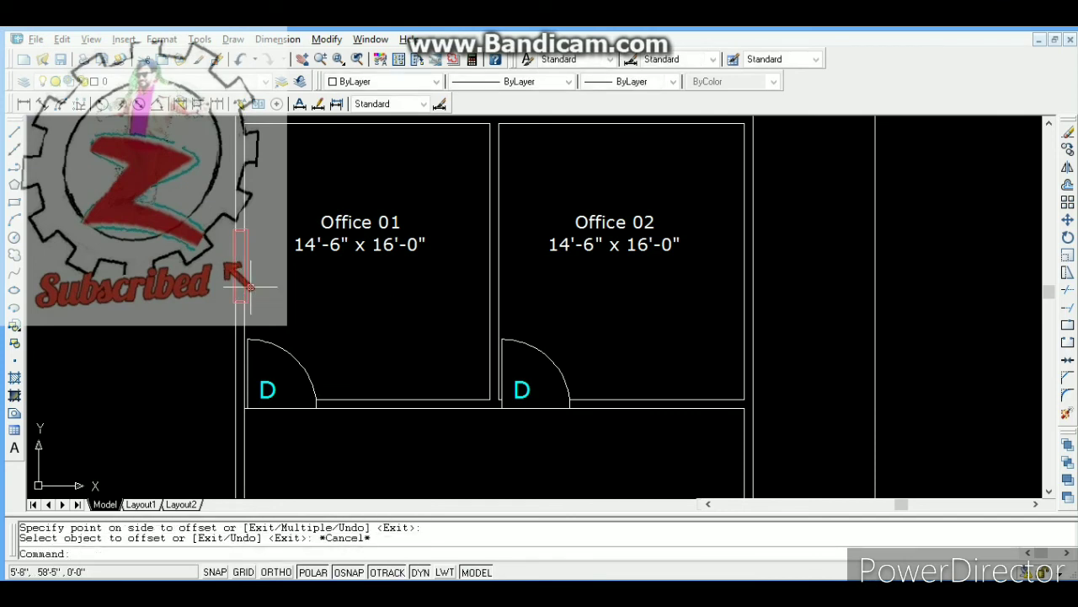
# Step: Erase the outer offset rectangle around the red rectangle in Office 01's left wall
pyautogui.click(335, 64)
pyautogui.click(240, 233)
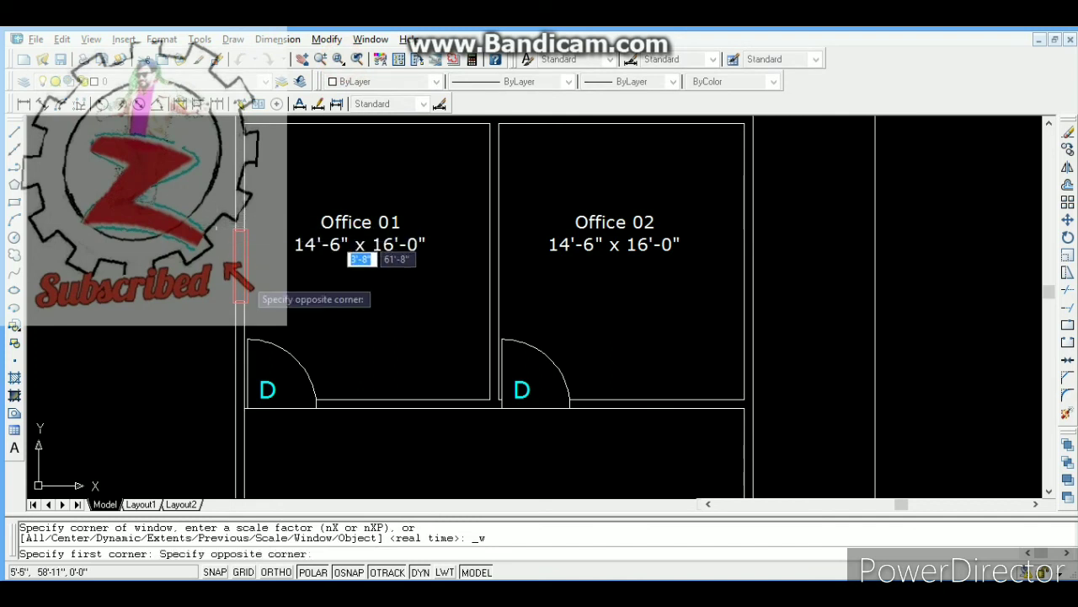
pyautogui.click(278, 345)
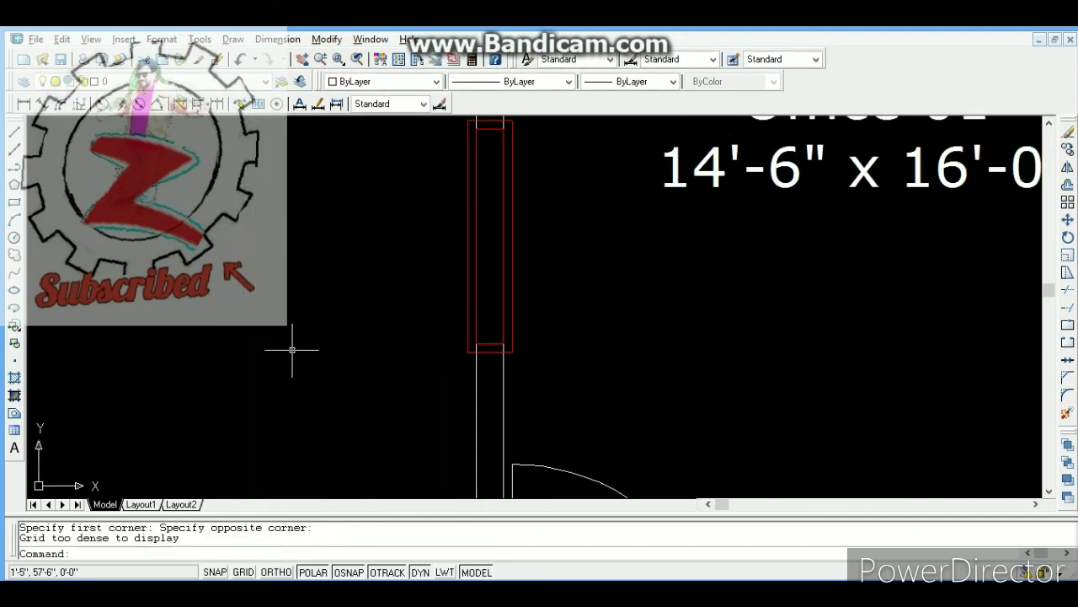
pyautogui.press('Escape')
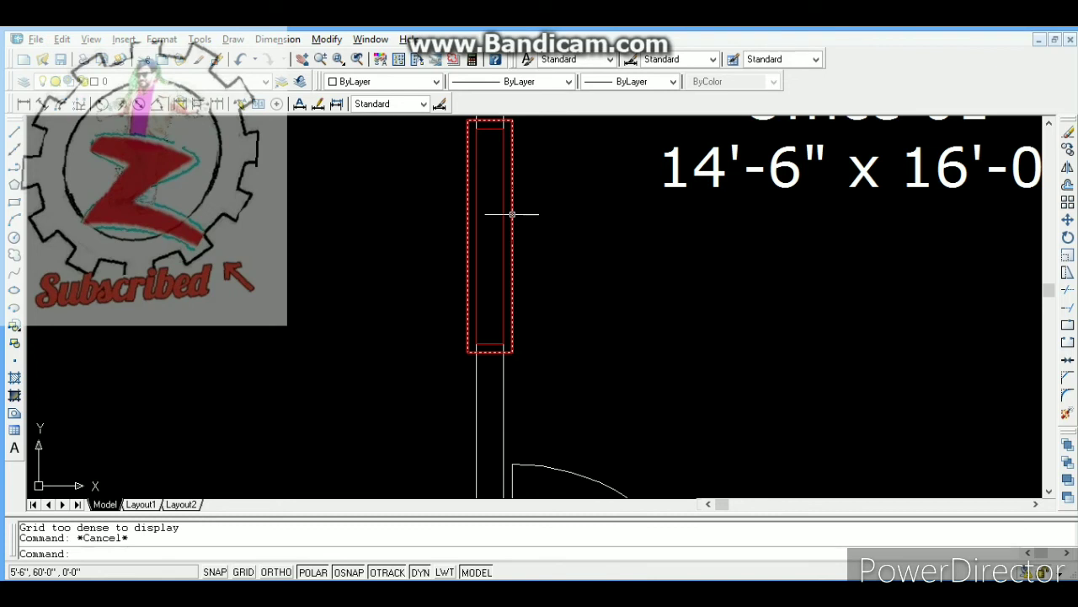
pyautogui.press('Escape')
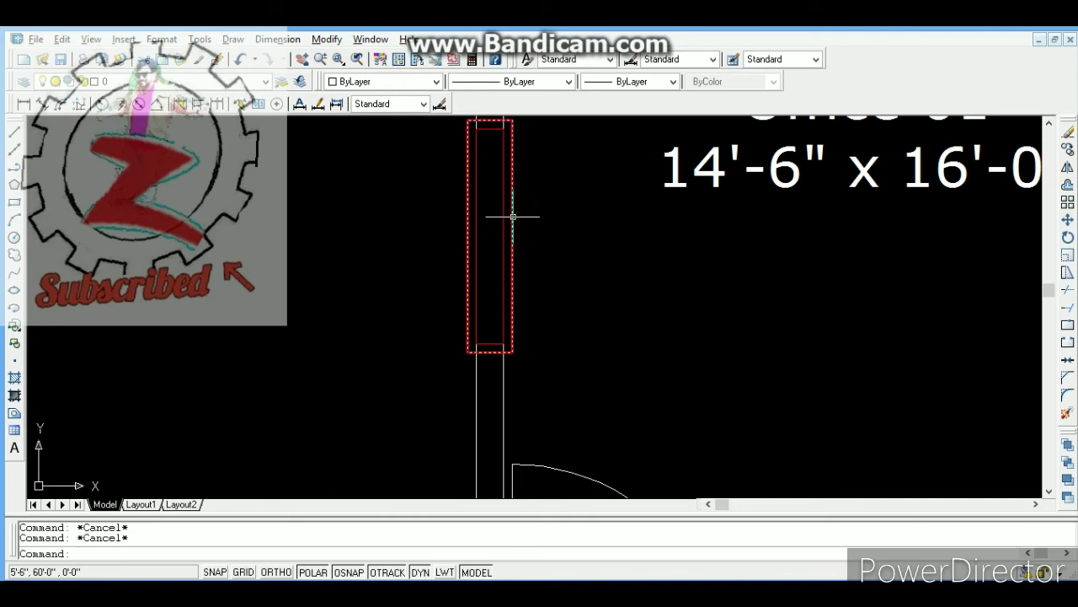
pyautogui.click(514, 217)
# Step: Offset the red rectangle in Office 01's left wall by 2", once outward and once inward
pyautogui.write('o')
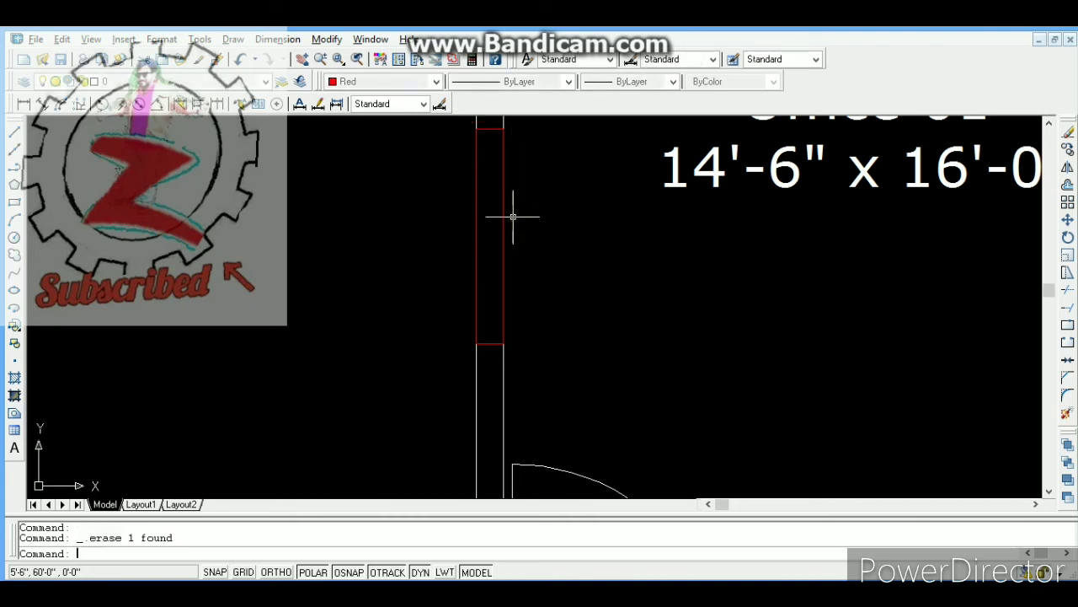
pyautogui.press('Return')
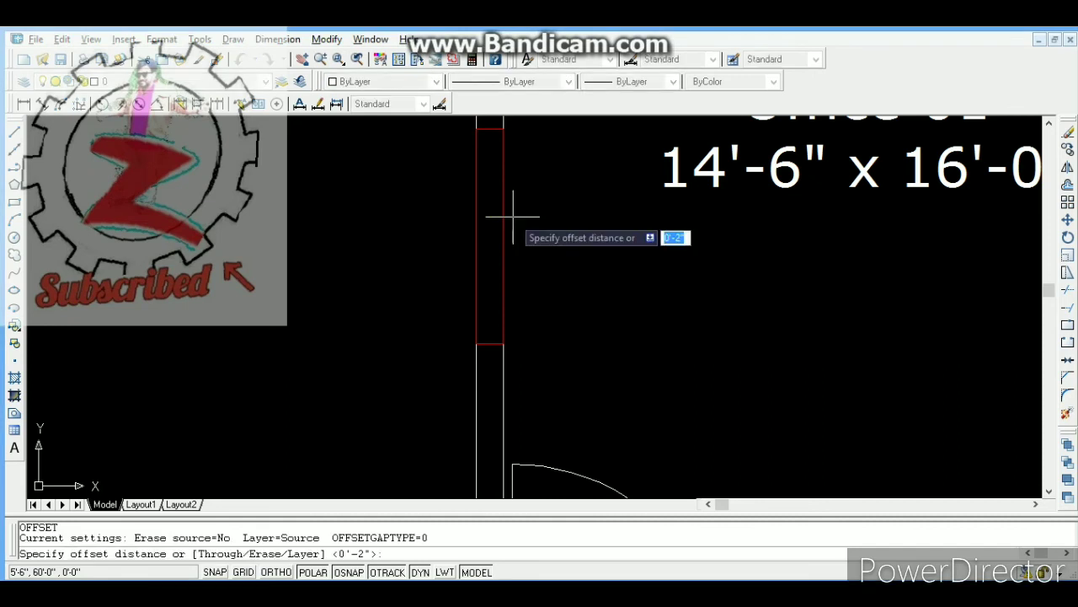
pyautogui.press('Return')
pyautogui.click(503, 235)
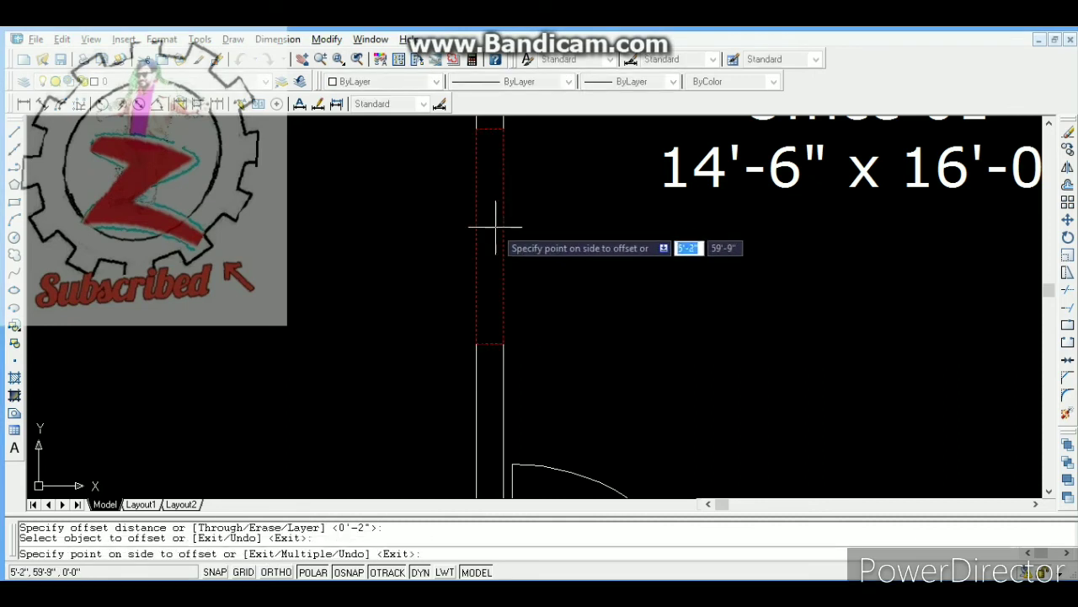
pyautogui.click(495, 227)
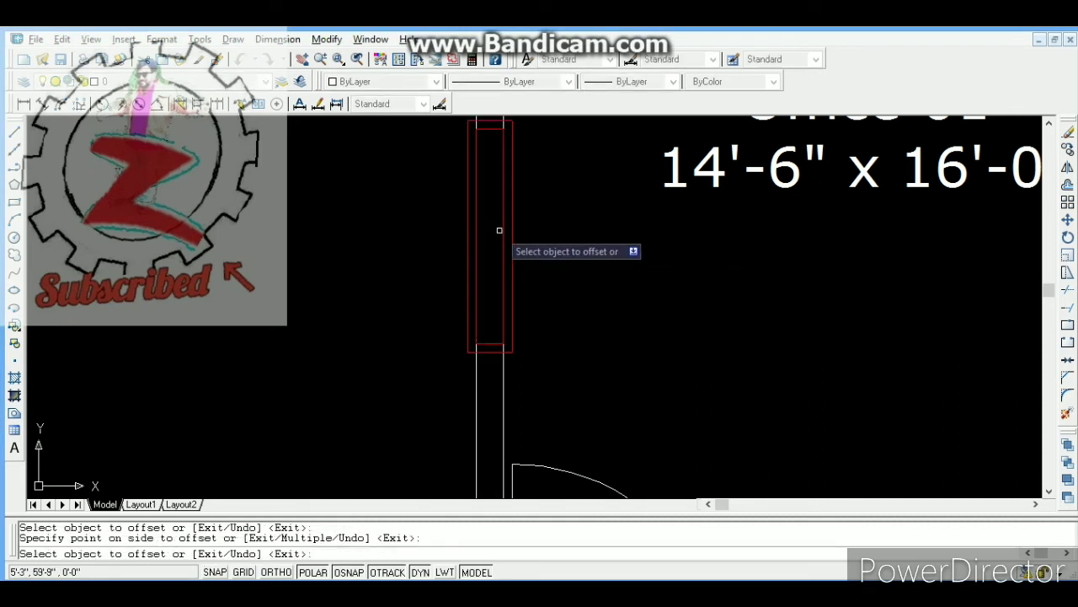
pyautogui.click(499, 229)
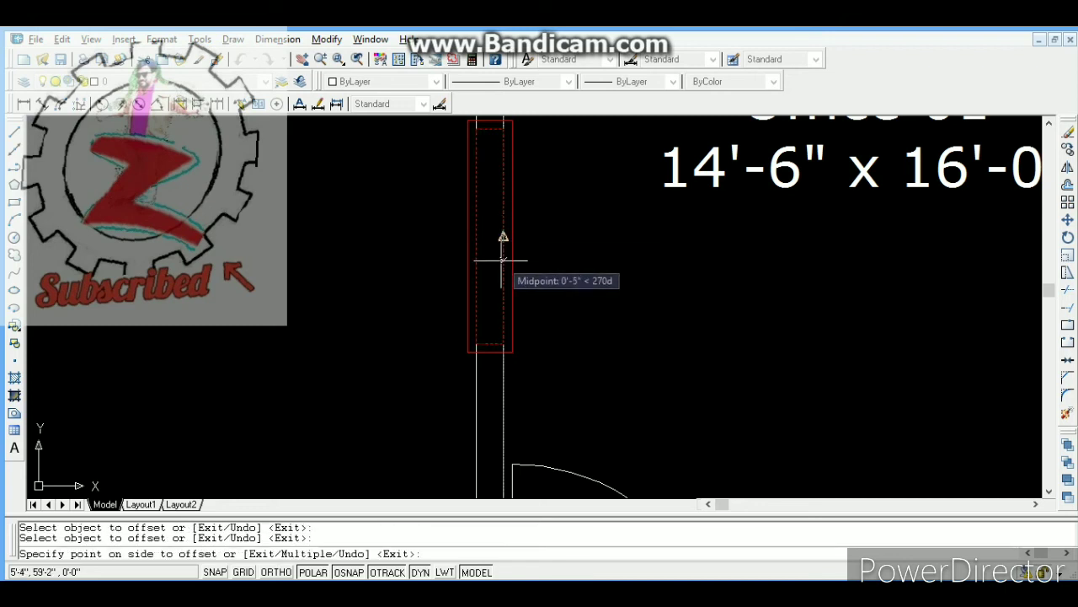
pyautogui.click(491, 289)
pyautogui.press('Escape')
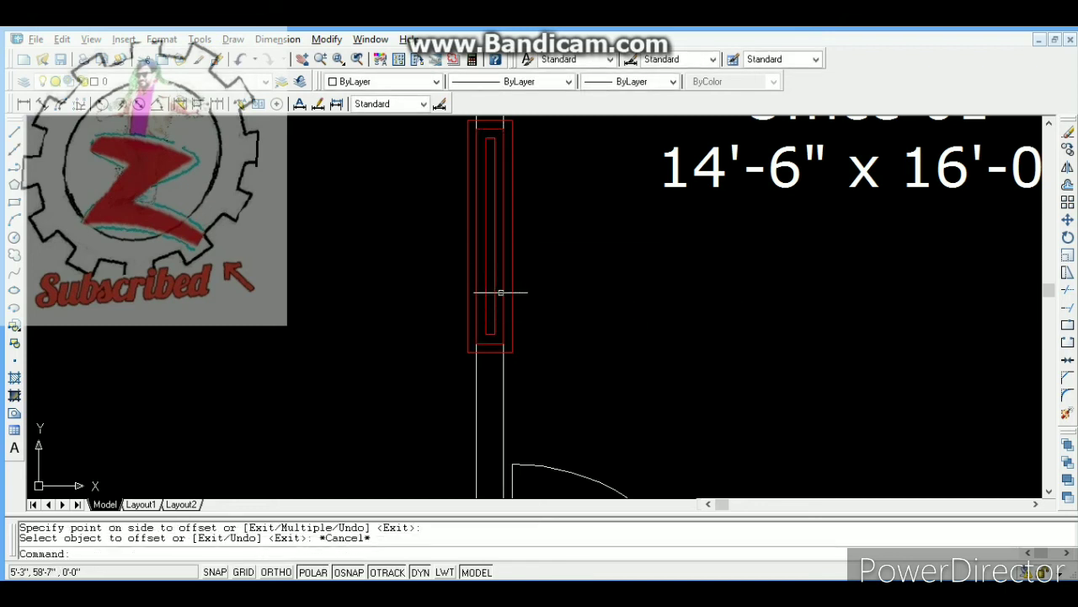
# Step: Erase the outward offset copy, keeping the window rectangle and its inner offset in Office 01's left wall
pyautogui.click(509, 301)
pyautogui.click(513, 304)
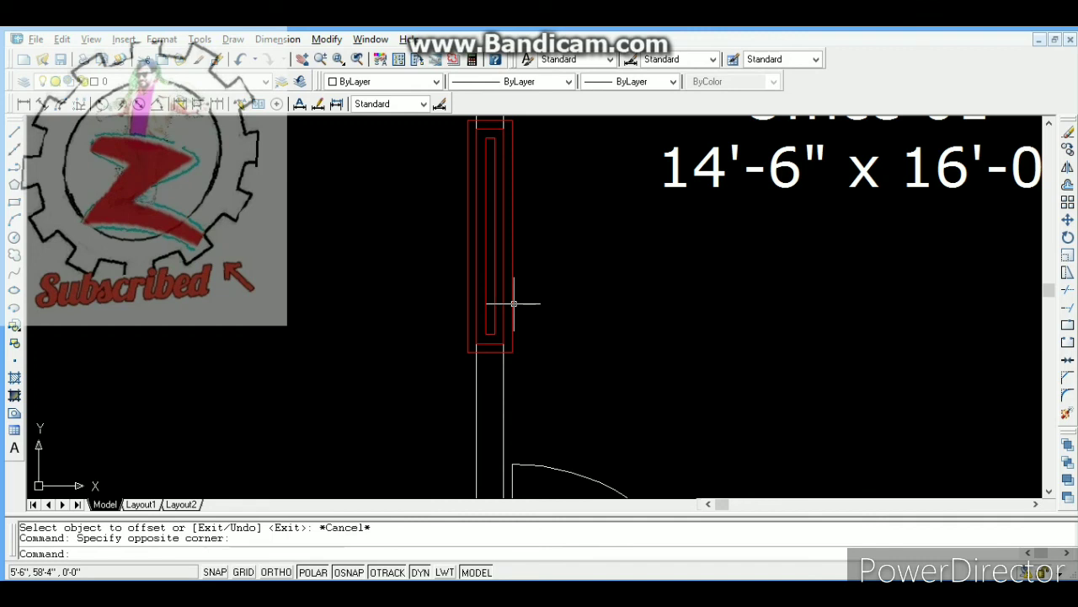
pyautogui.click(513, 303)
pyautogui.press('Delete')
pyautogui.press('Escape')
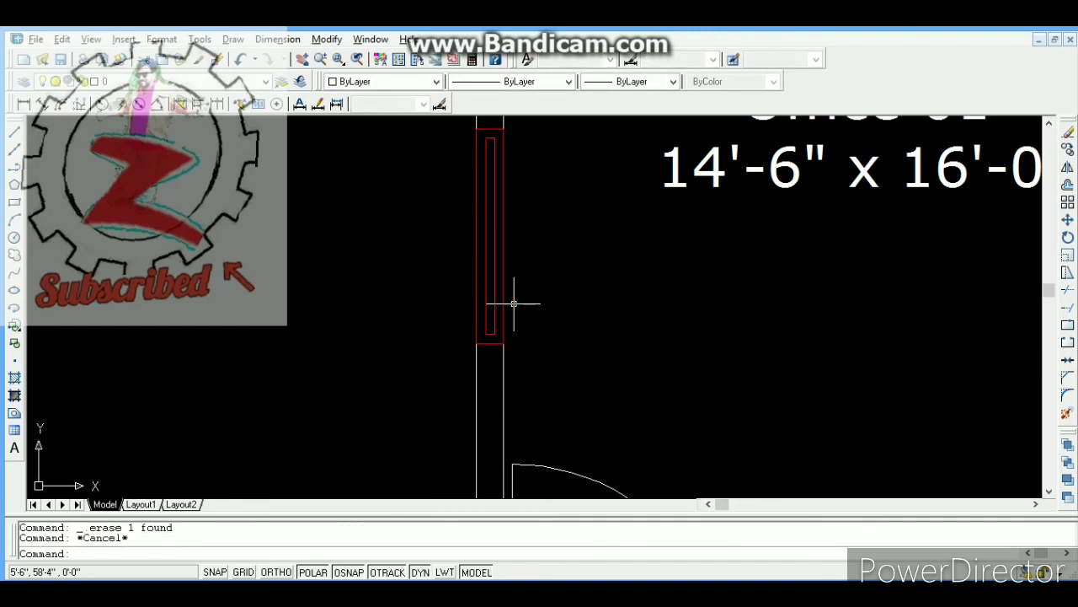
# Step: Explode the window's inner red rectangle and erase its two short end lines
pyautogui.click(499, 309)
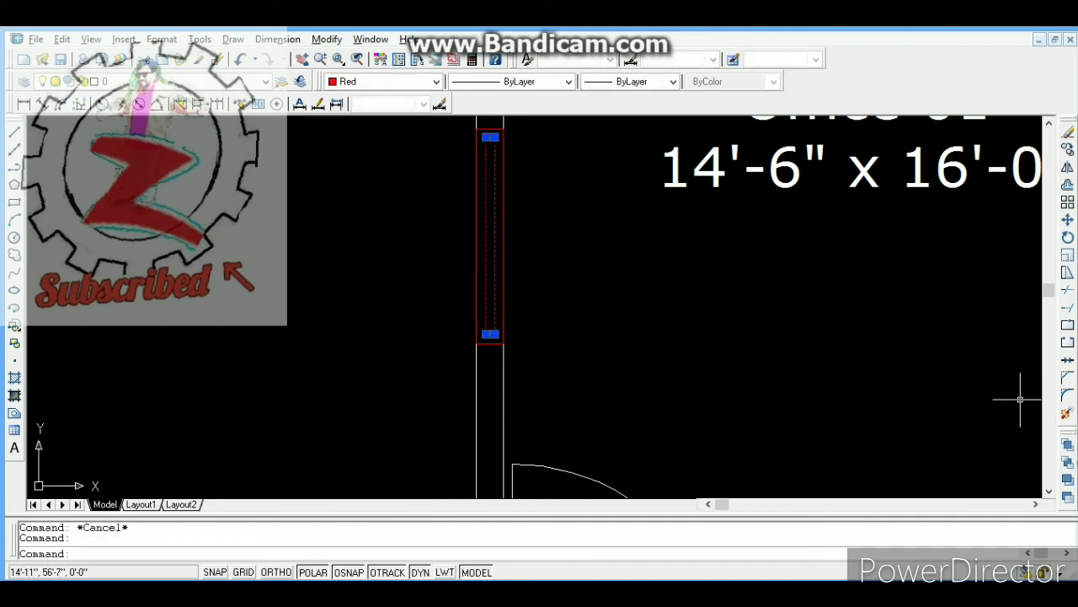
pyautogui.click(1064, 414)
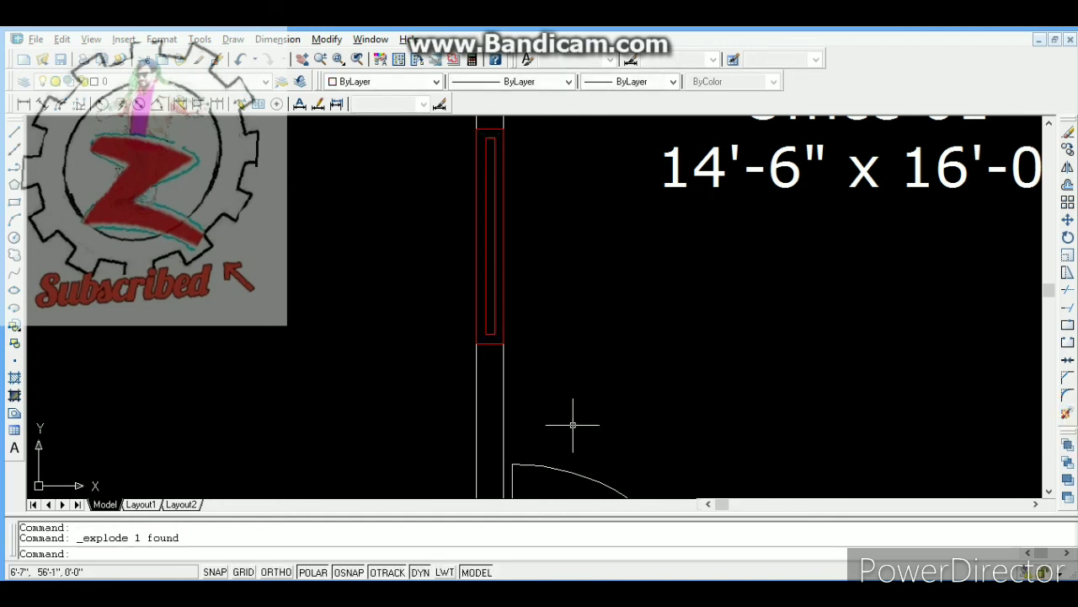
pyautogui.press('Escape')
pyautogui.click(490, 333)
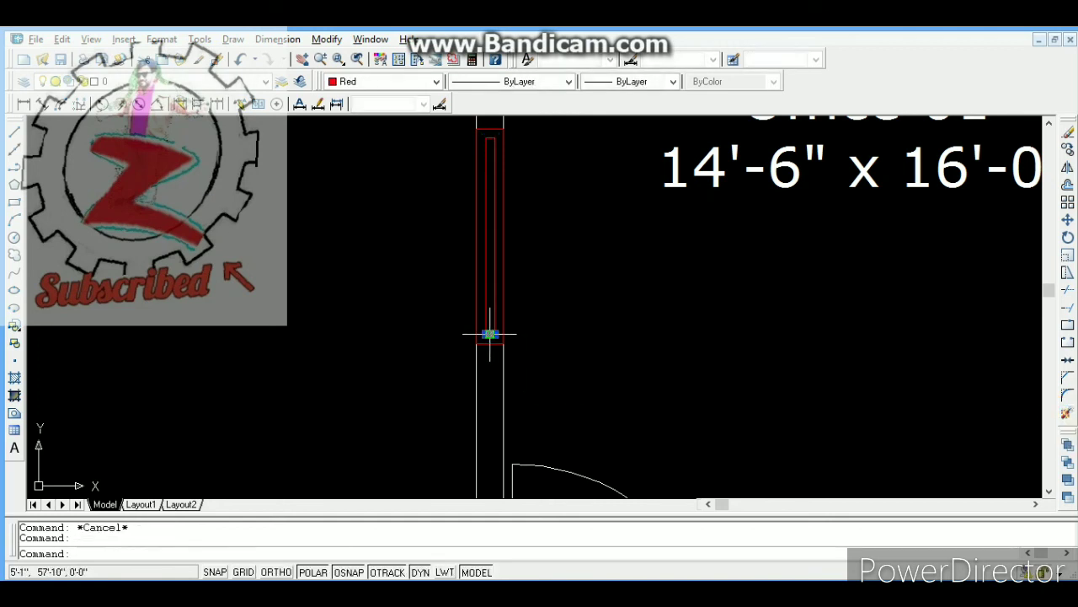
pyautogui.press('Delete')
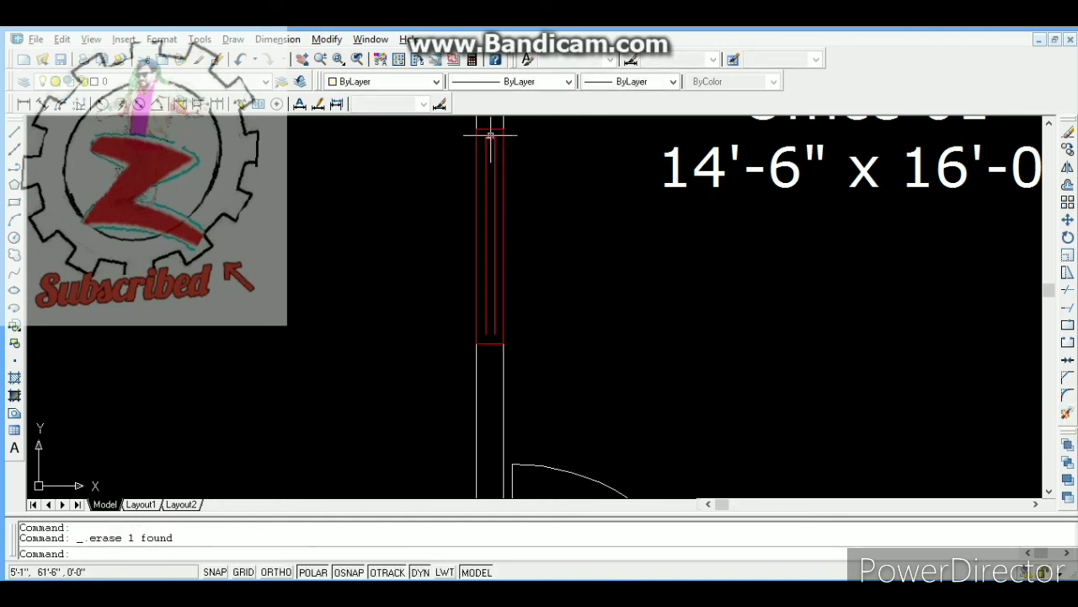
pyautogui.click(489, 137)
pyautogui.press('Delete')
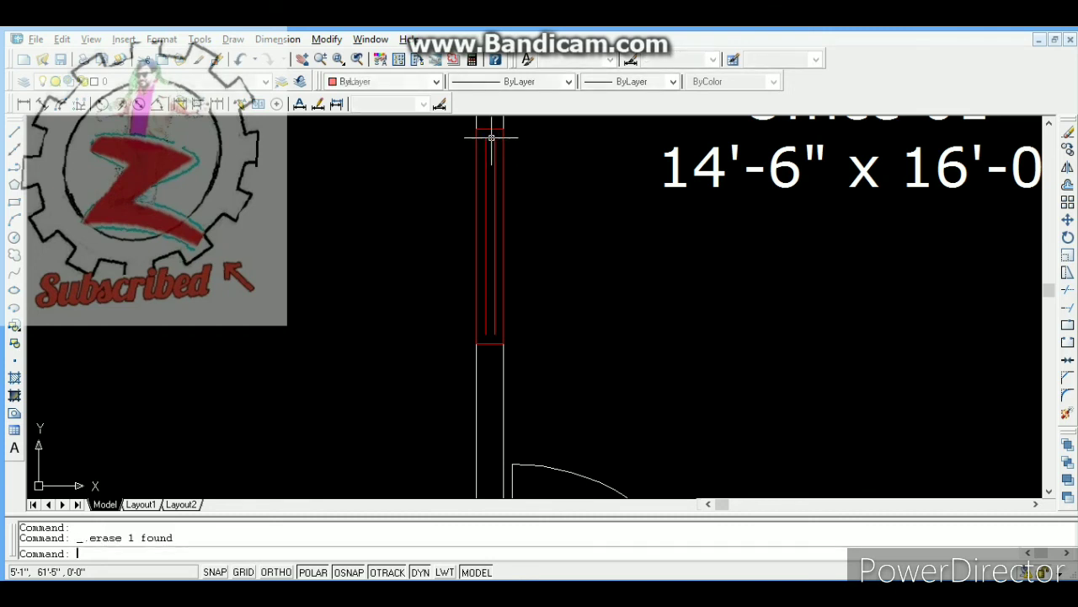
# Step: Extend the two inner red lines at both ends to the short sides of the window rectangle
pyautogui.write('ex')
pyautogui.press('Return')
pyautogui.press('Return')
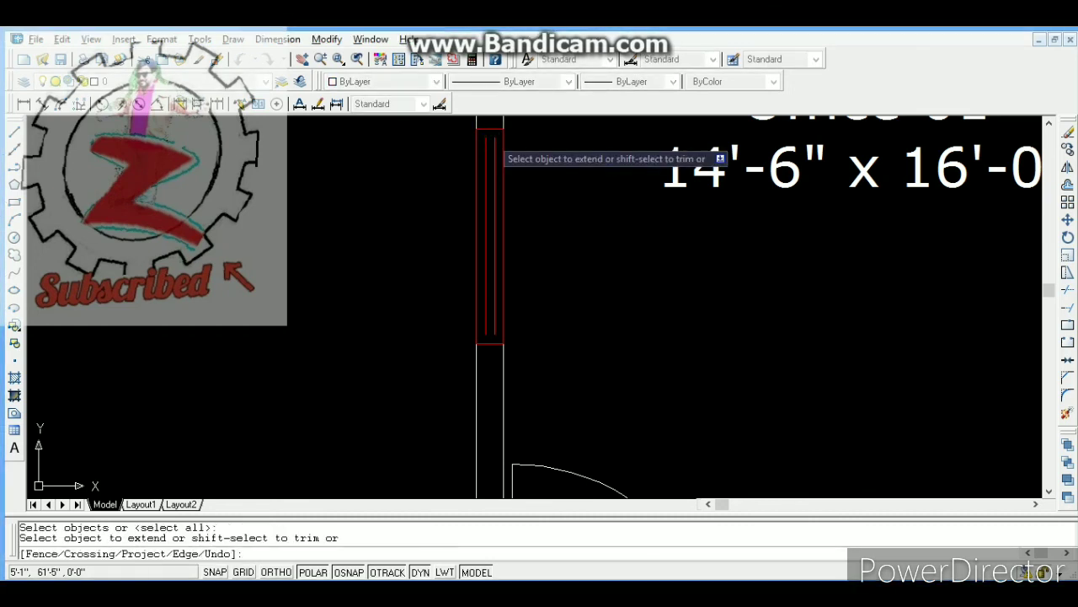
pyautogui.click(493, 139)
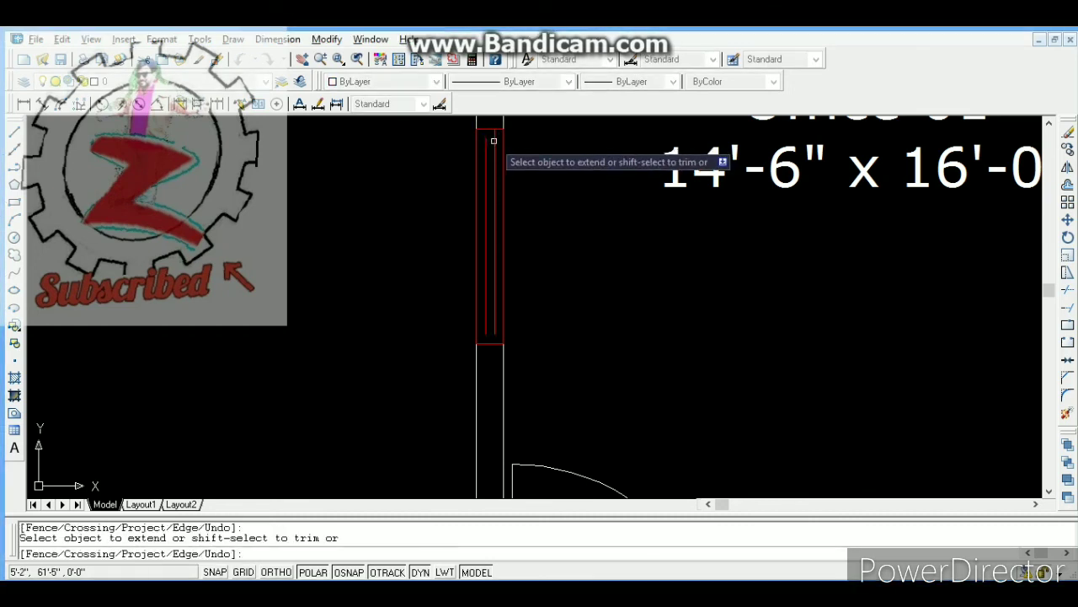
pyautogui.click(486, 325)
pyautogui.click(495, 325)
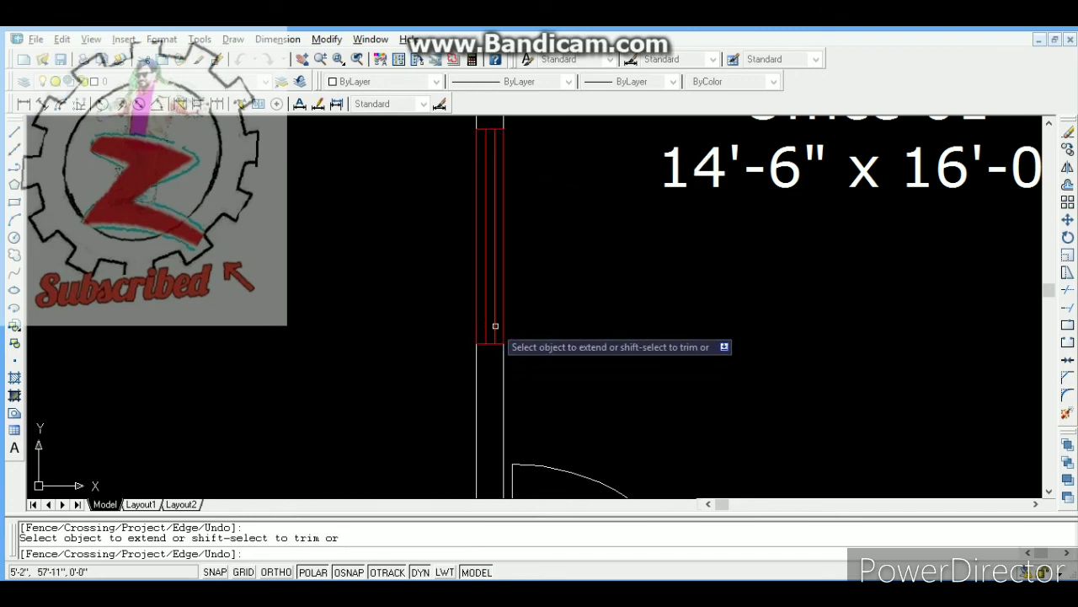
pyautogui.press('Escape')
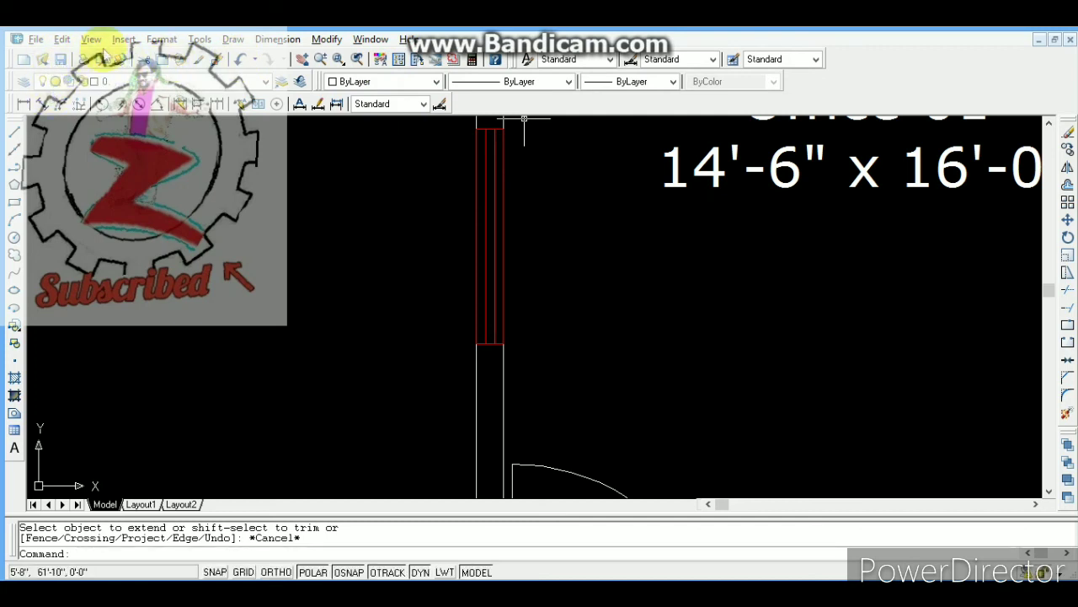
# Step: Copy the "D" label from Office 01's door to just inside the room beside the red window
pyautogui.click(320, 59)
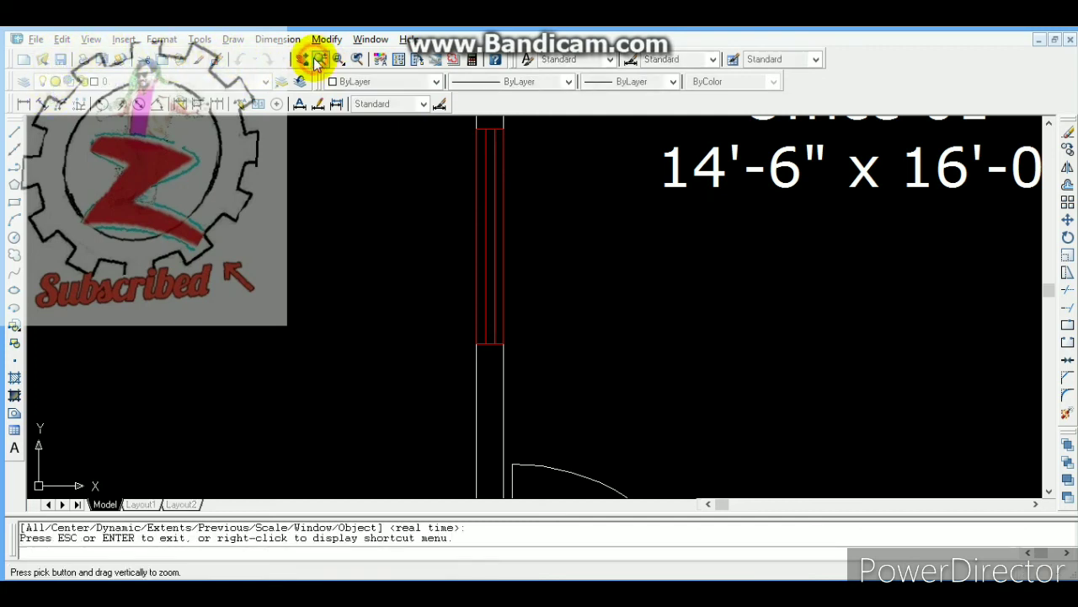
pyautogui.moveTo(518, 197); pyautogui.dragTo(499, 409)
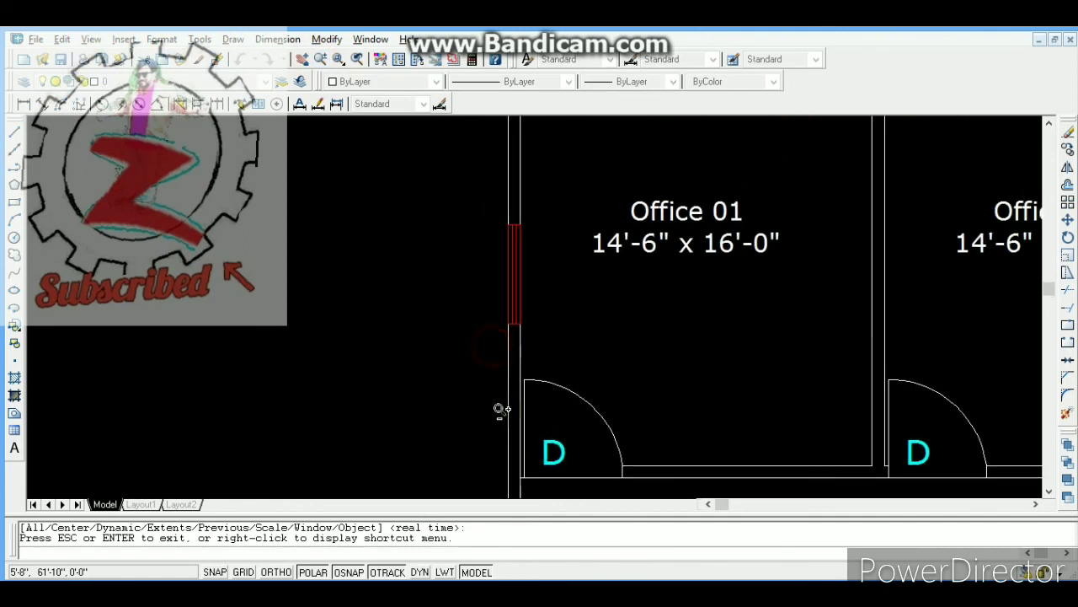
pyautogui.press('Escape')
pyautogui.click(564, 447)
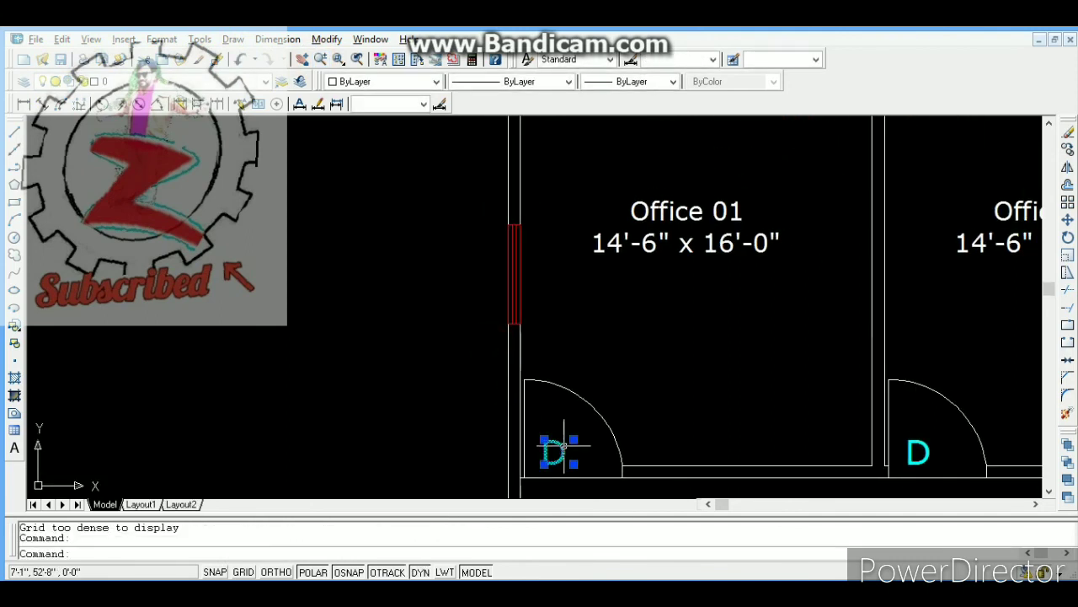
pyautogui.write('co')
pyautogui.press('Return')
pyautogui.click(555, 453)
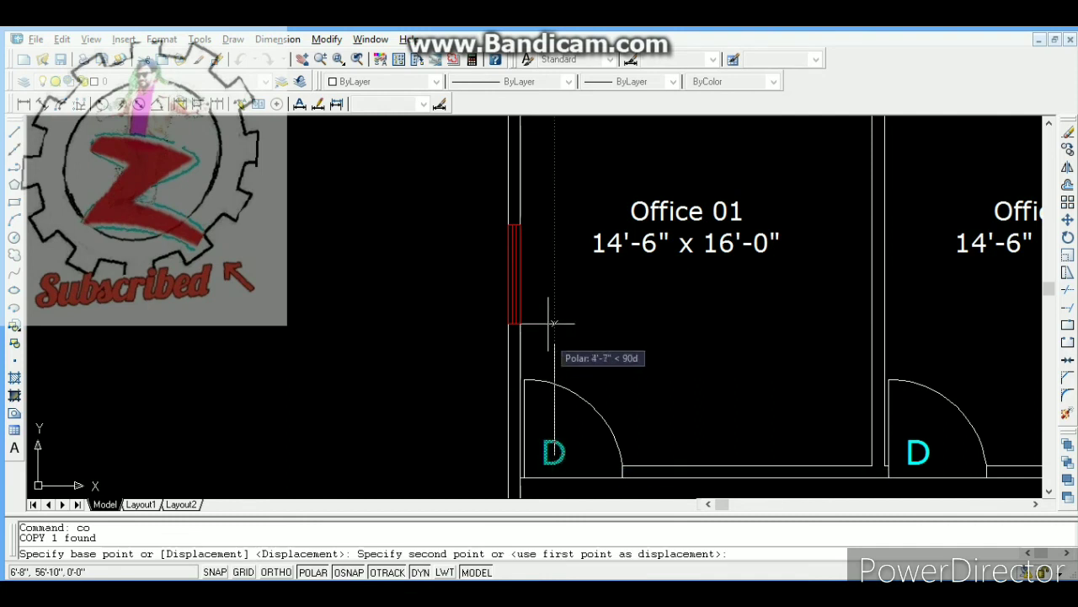
pyautogui.click(535, 274)
pyautogui.press('Escape')
pyautogui.press('Escape')
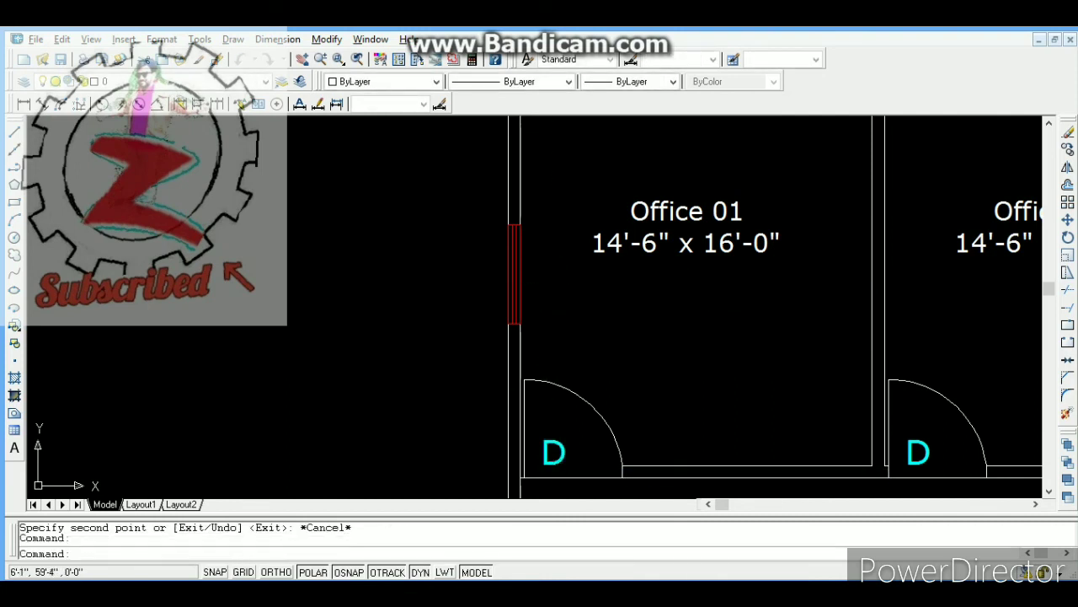
# Step: Change the copied label beside Office 01's window to "W"
pyautogui.doubleClick(541, 283)
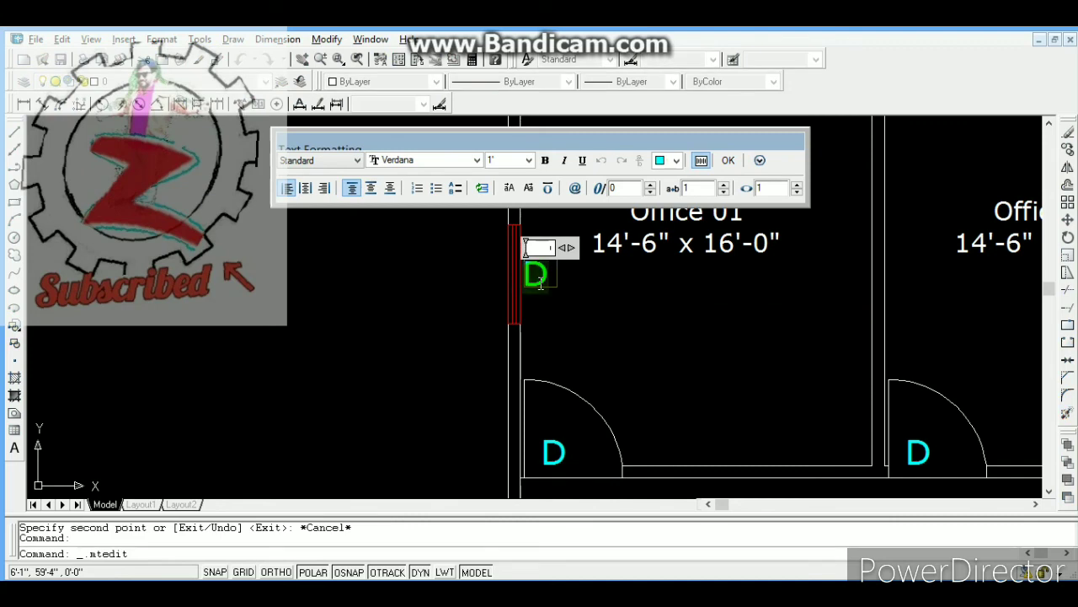
pyautogui.write('W')
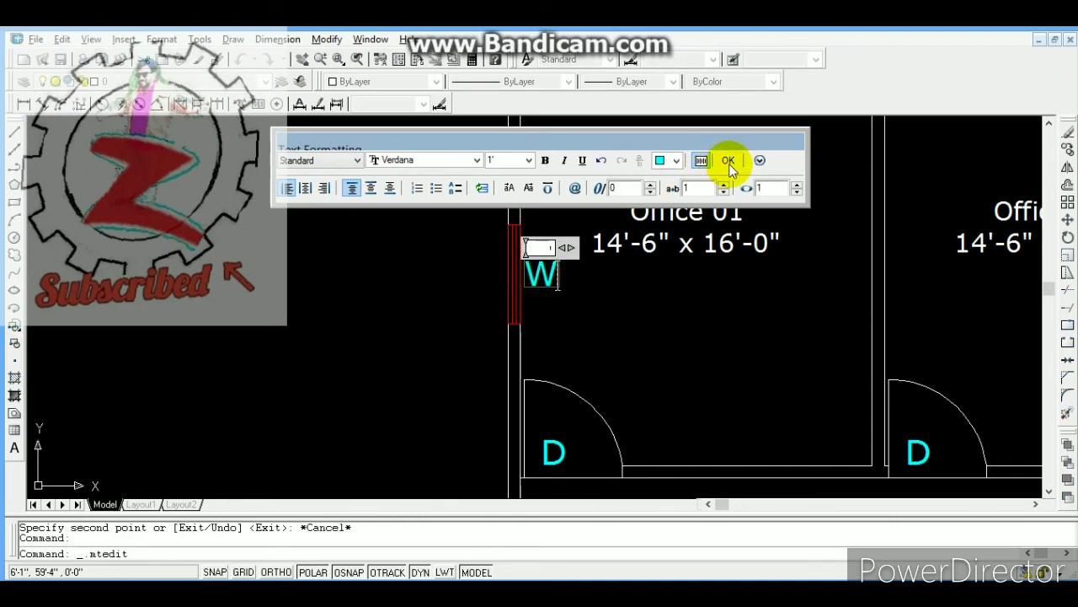
pyautogui.click(729, 160)
pyautogui.press('Escape')
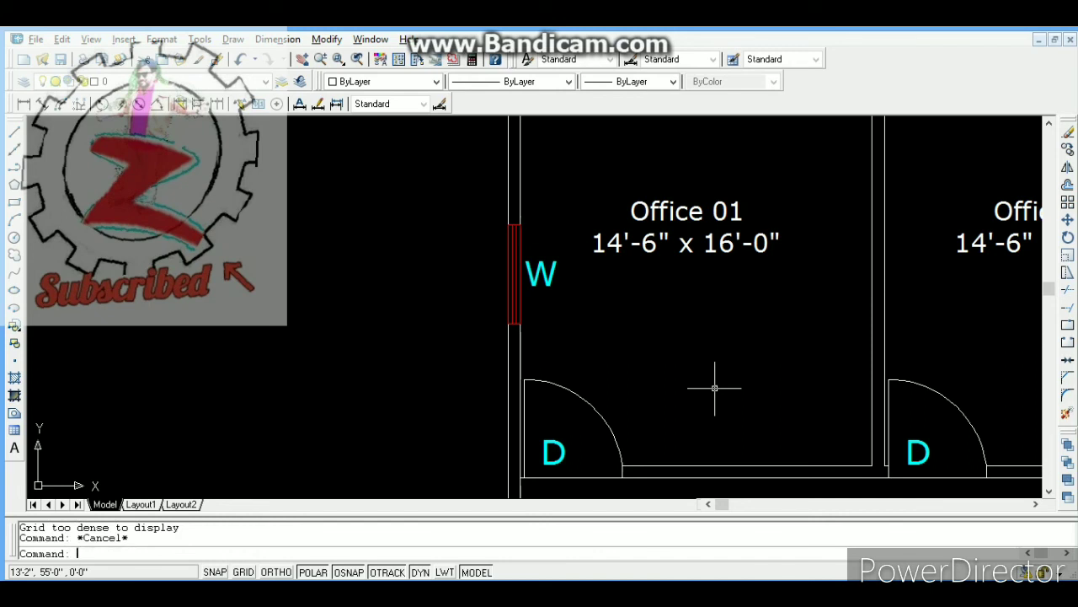
# Step: Change the colour of Office 01's door arc and door leaf line to Yellow
pyautogui.click(606, 413)
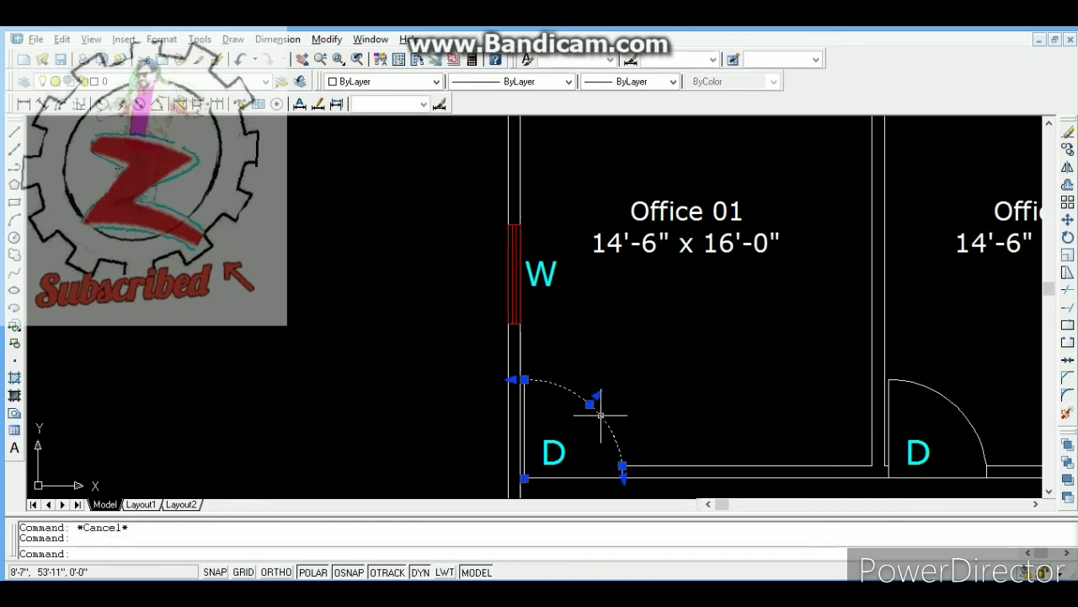
pyautogui.click(525, 447)
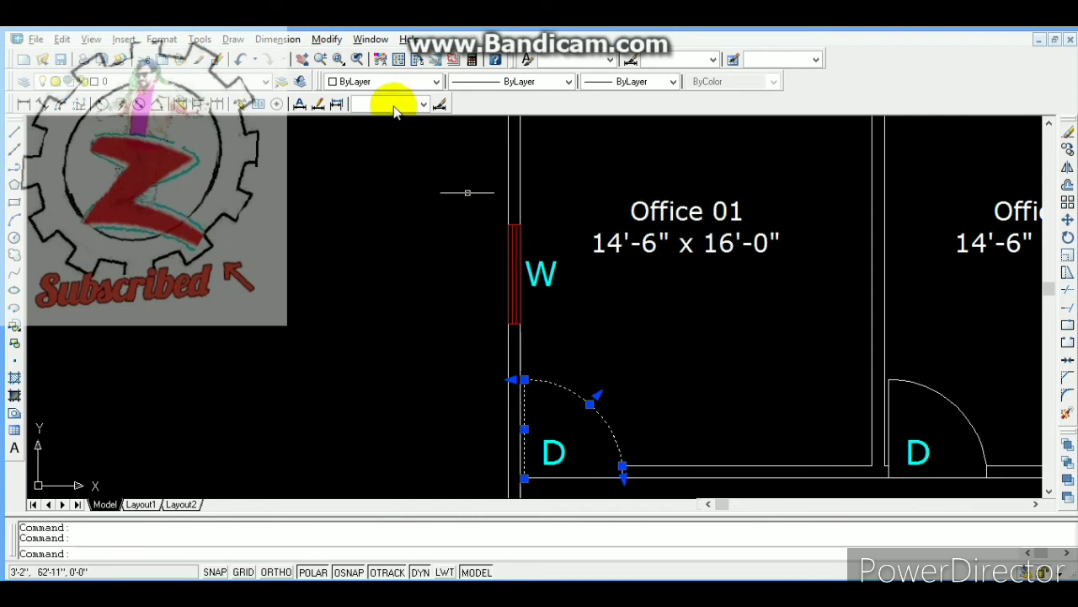
pyautogui.click(408, 83)
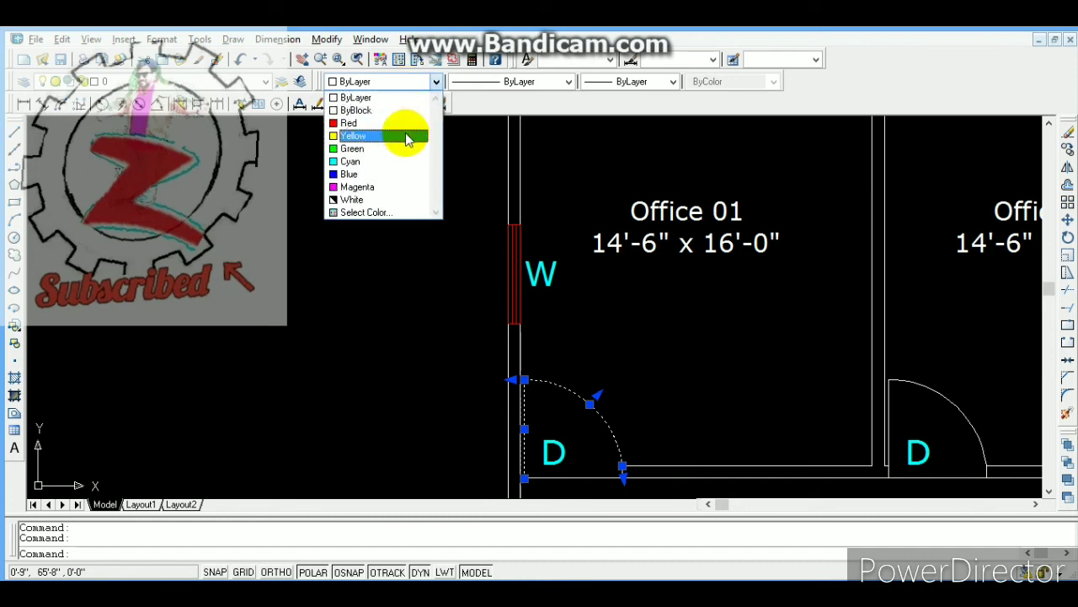
pyautogui.click(406, 135)
pyautogui.press('Escape')
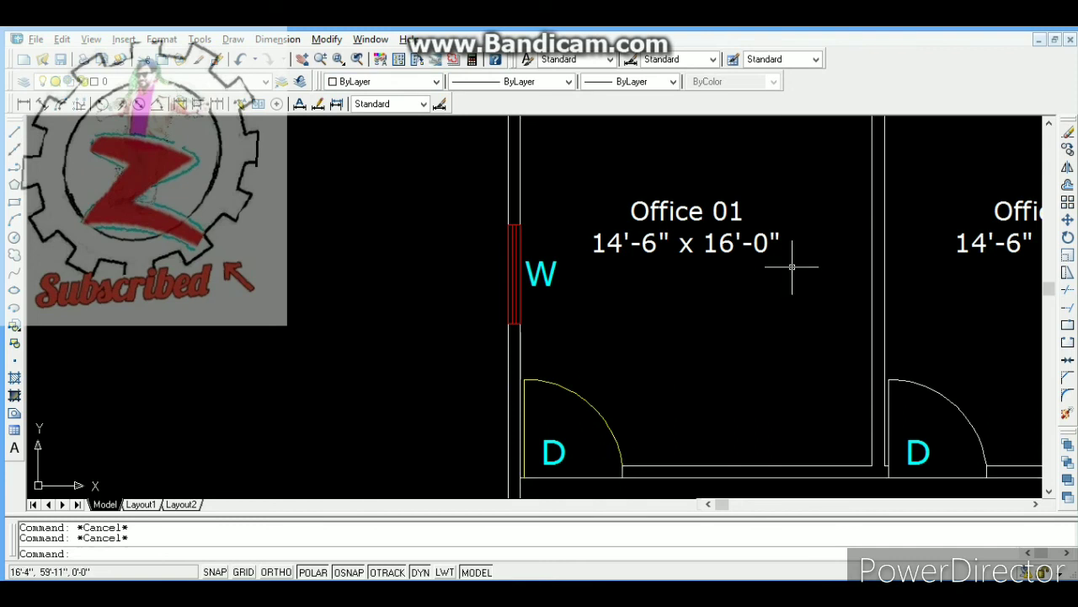
# Step: Add a linear dimension along the floor plan's top outer wall between its two outer corners, placed just above the wall
pyautogui.click(320, 59)
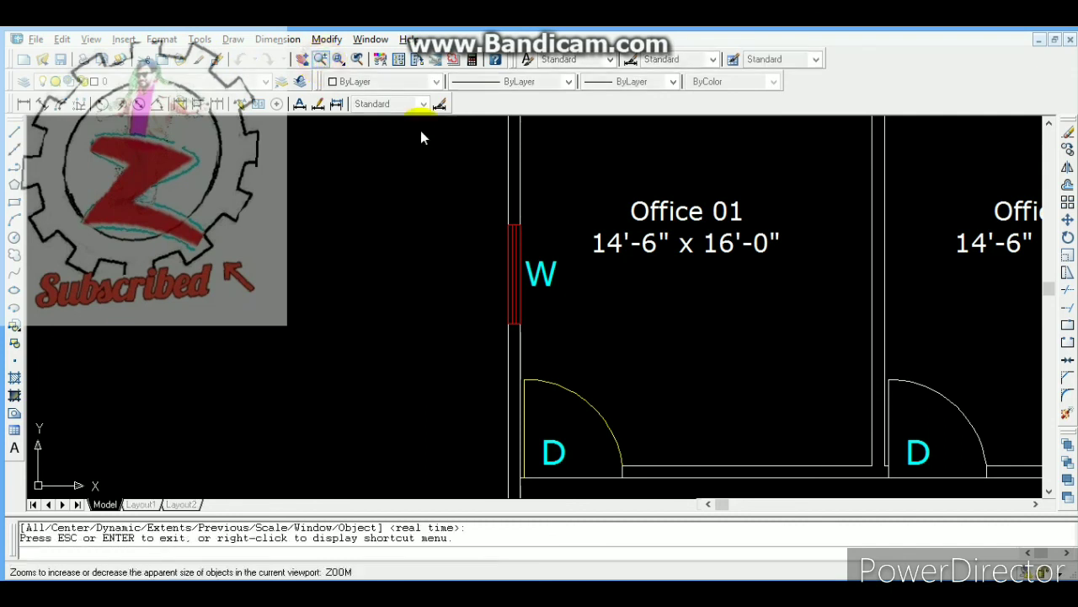
pyautogui.moveTo(635, 219); pyautogui.dragTo(552, 403)
pyautogui.moveTo(714, 256); pyautogui.dragTo(700, 280)
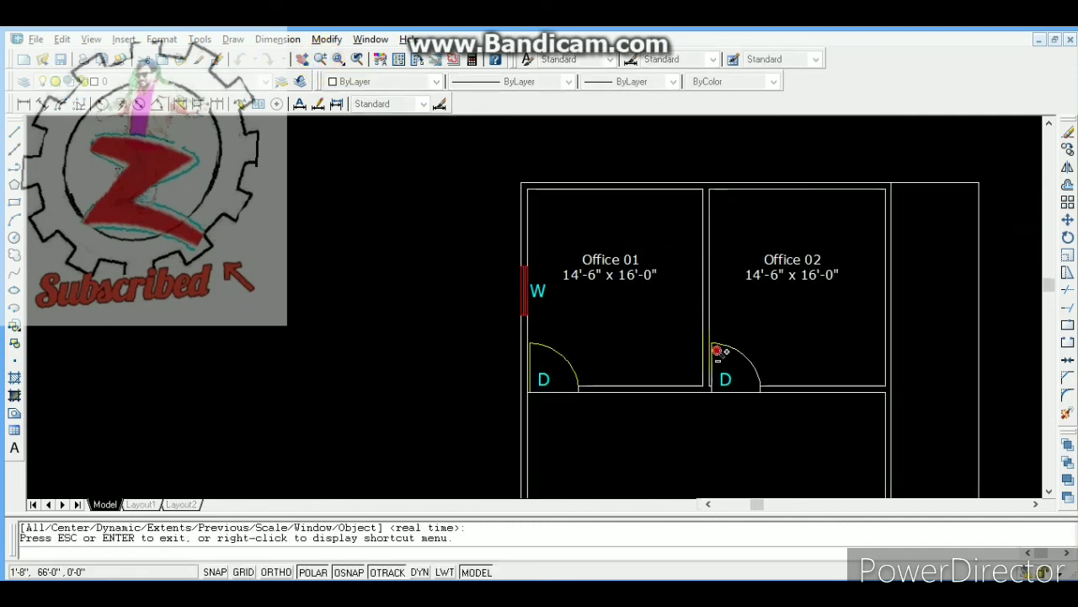
pyautogui.moveTo(717, 351); pyautogui.dragTo(788, 288)
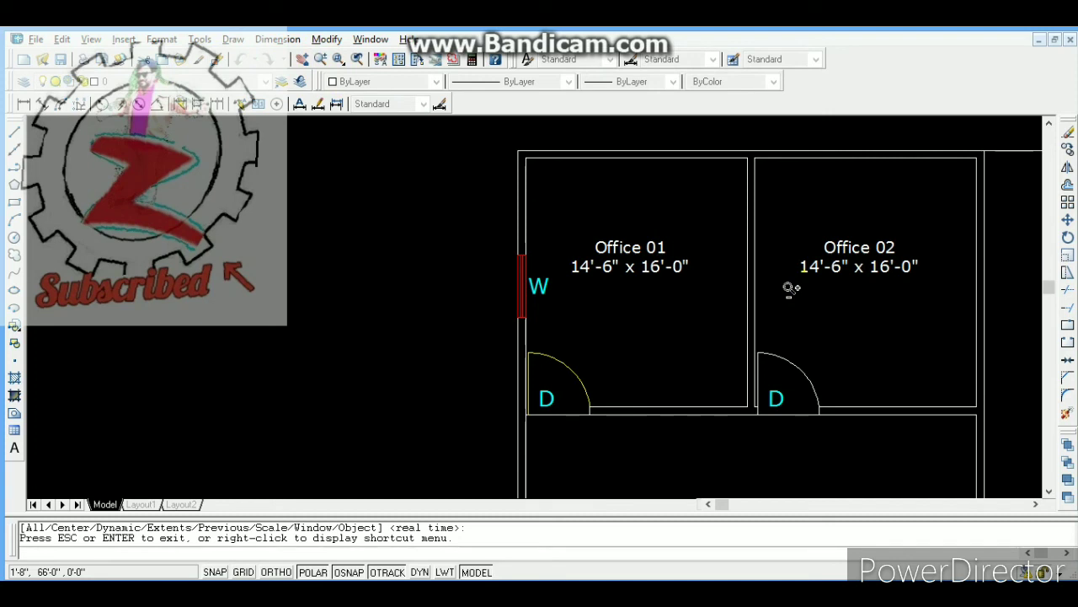
pyautogui.click(305, 59)
pyautogui.moveTo(474, 219); pyautogui.dragTo(133, 247)
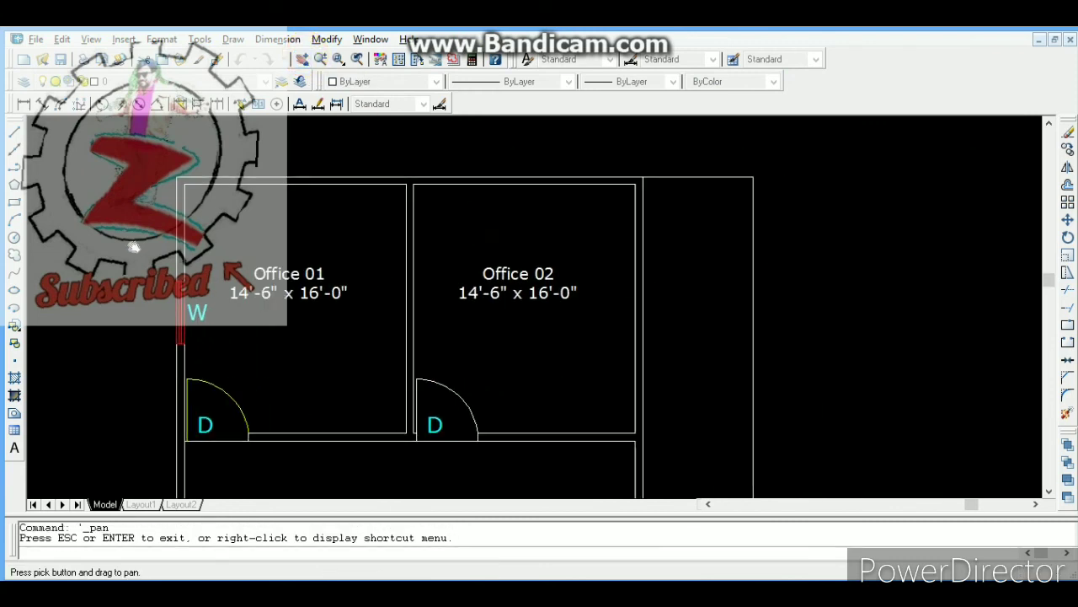
pyautogui.moveTo(315, 281); pyautogui.dragTo(354, 273)
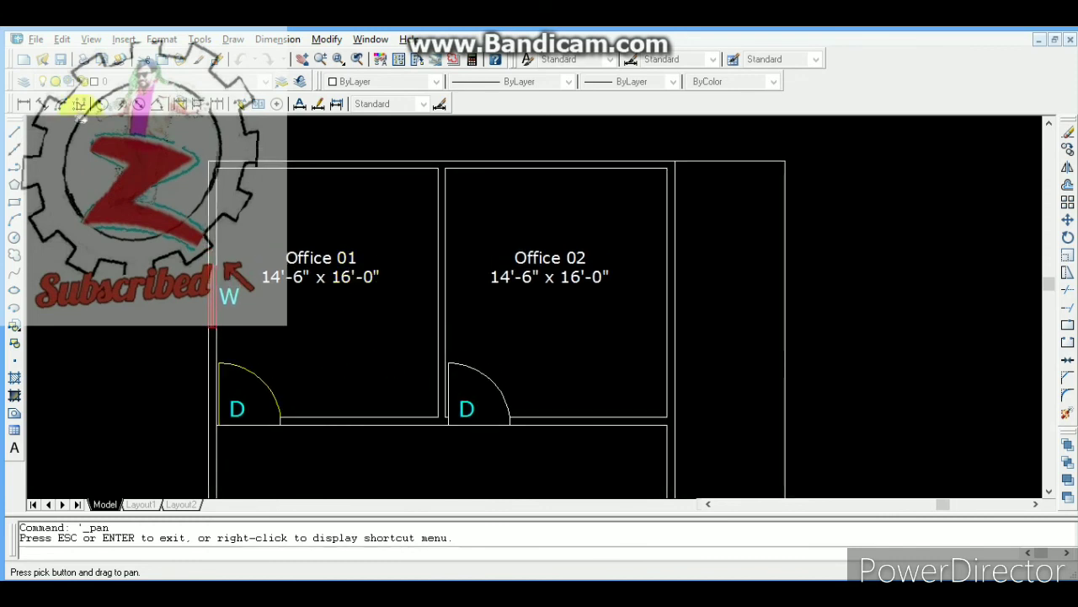
pyautogui.click(24, 104)
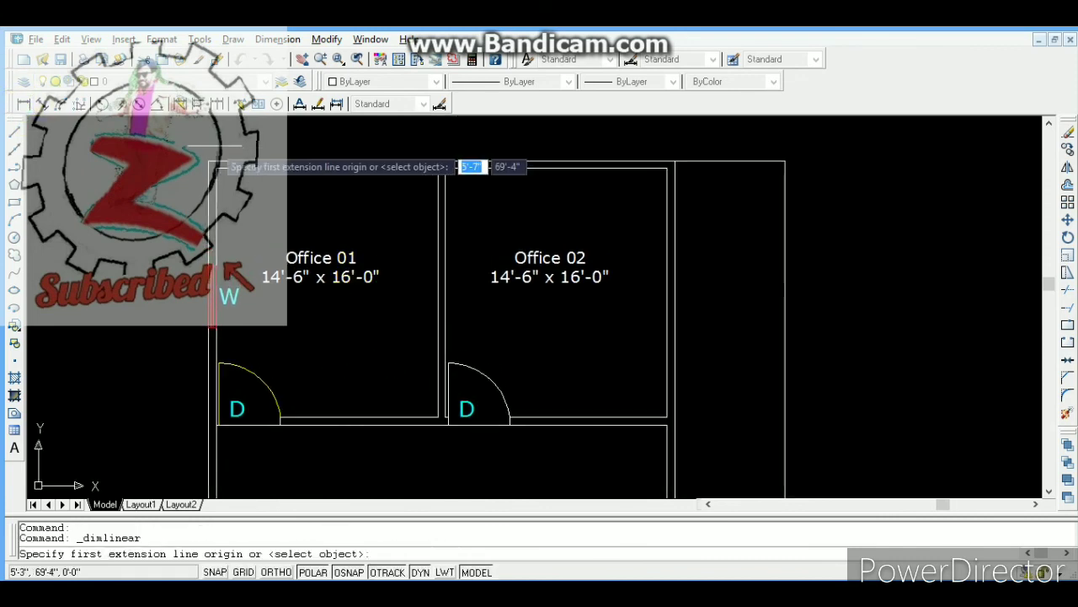
pyautogui.click(210, 161)
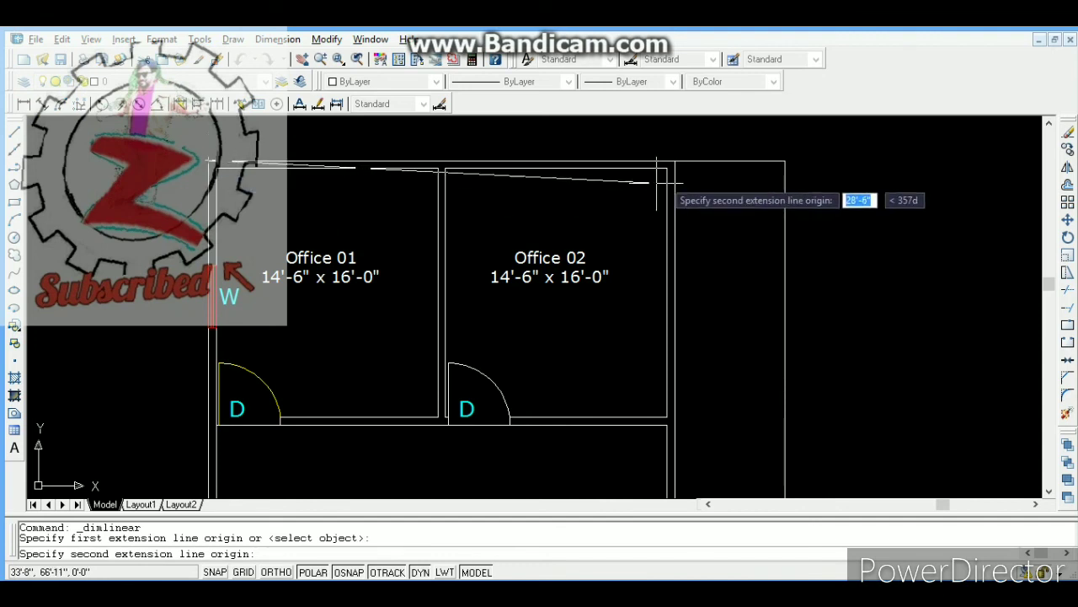
pyautogui.click(675, 161)
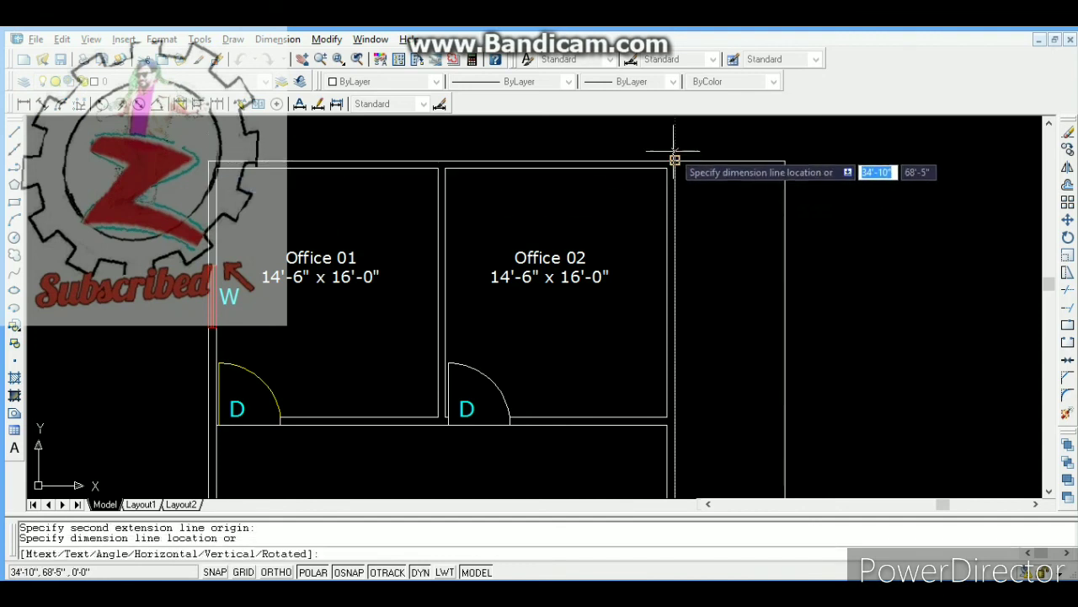
pyautogui.click(674, 147)
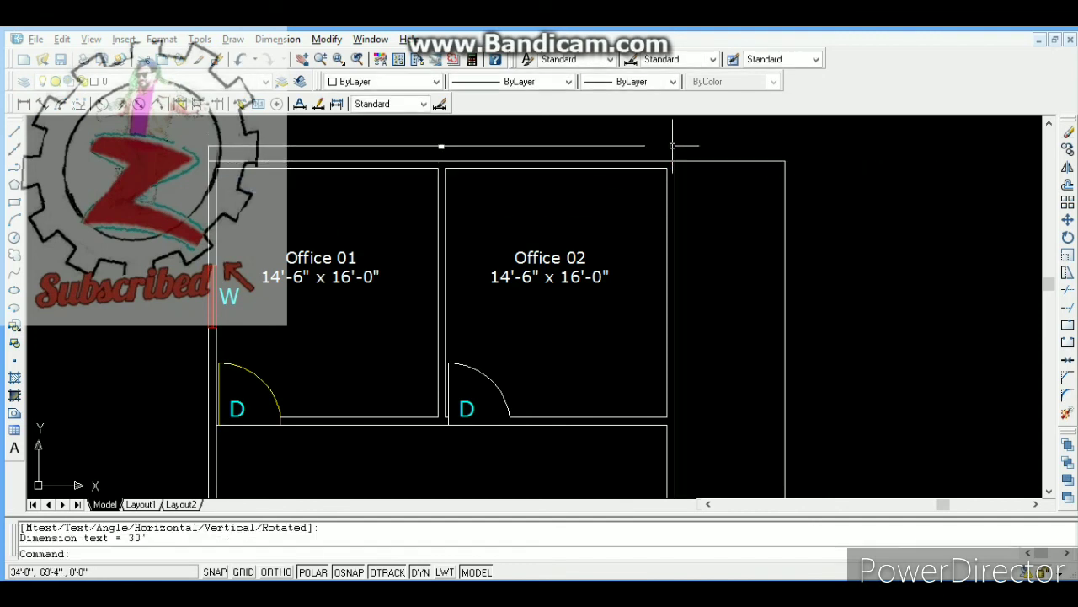
pyautogui.click(441, 146)
pyautogui.click(442, 146)
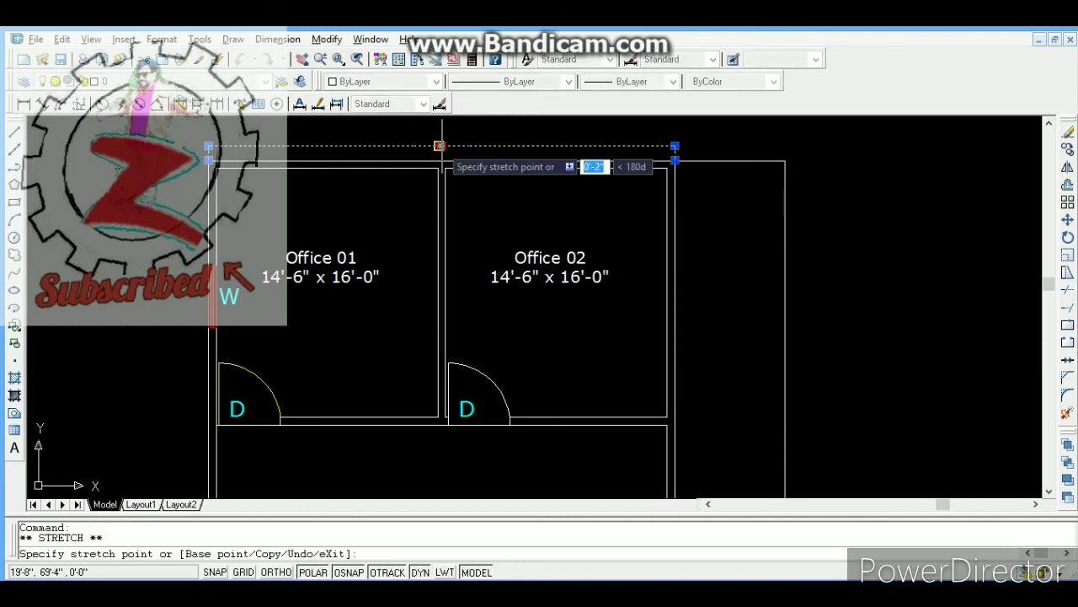
pyautogui.press('Escape')
pyautogui.press('Escape')
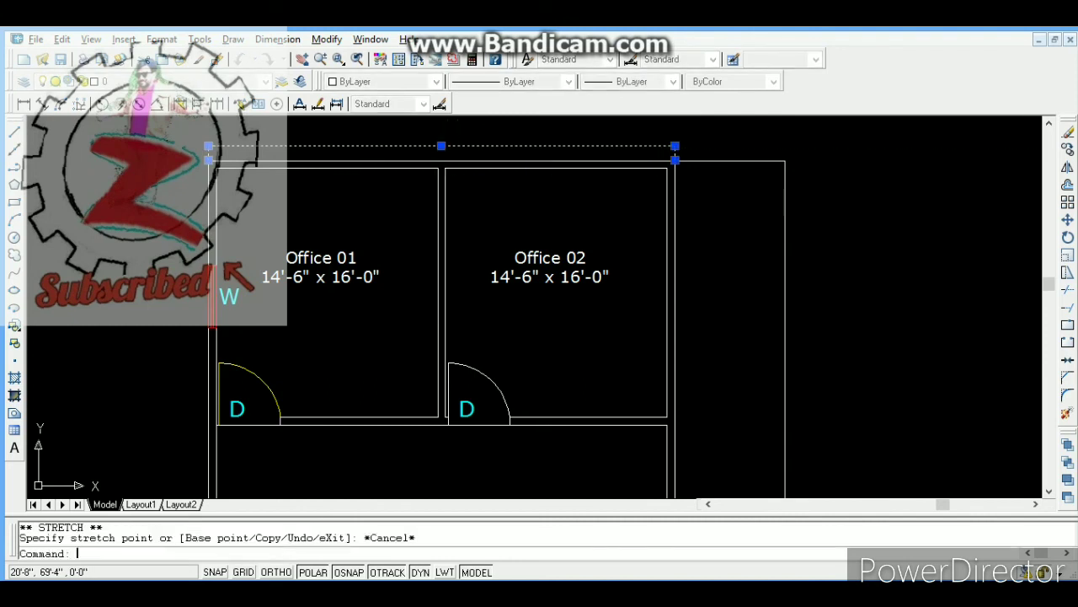
pyautogui.click(455, 146)
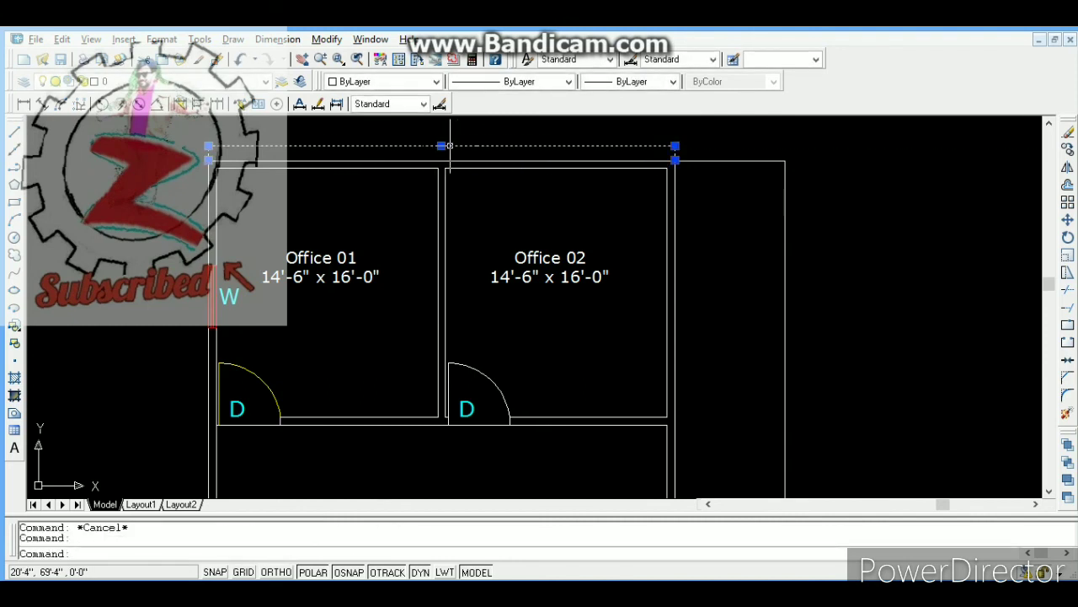
# Step: Set the text height of the Standard dimension style to 12
pyautogui.click(628, 60)
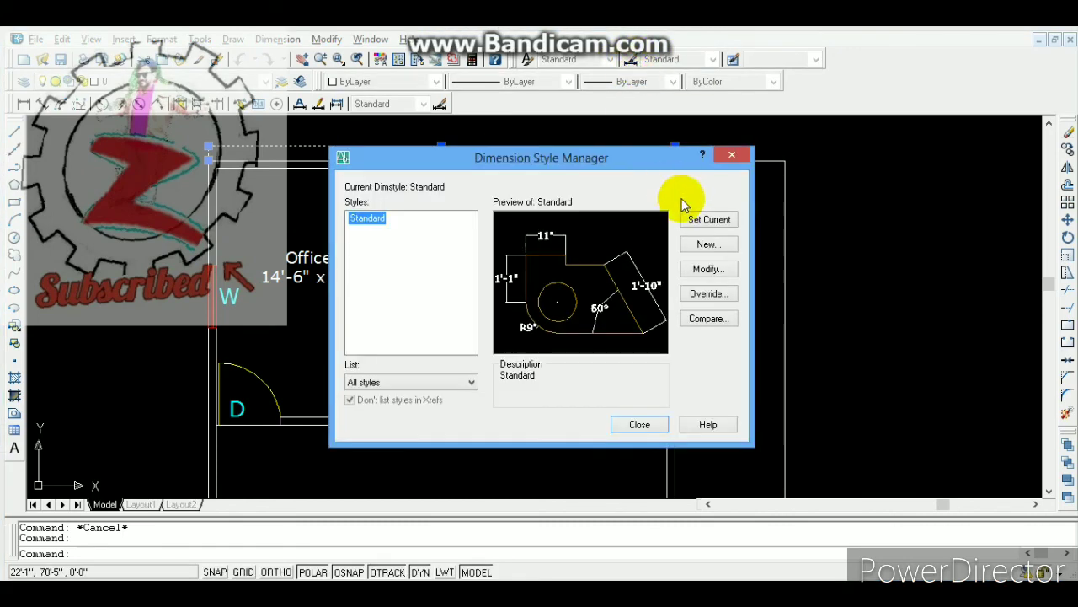
pyautogui.click(712, 274)
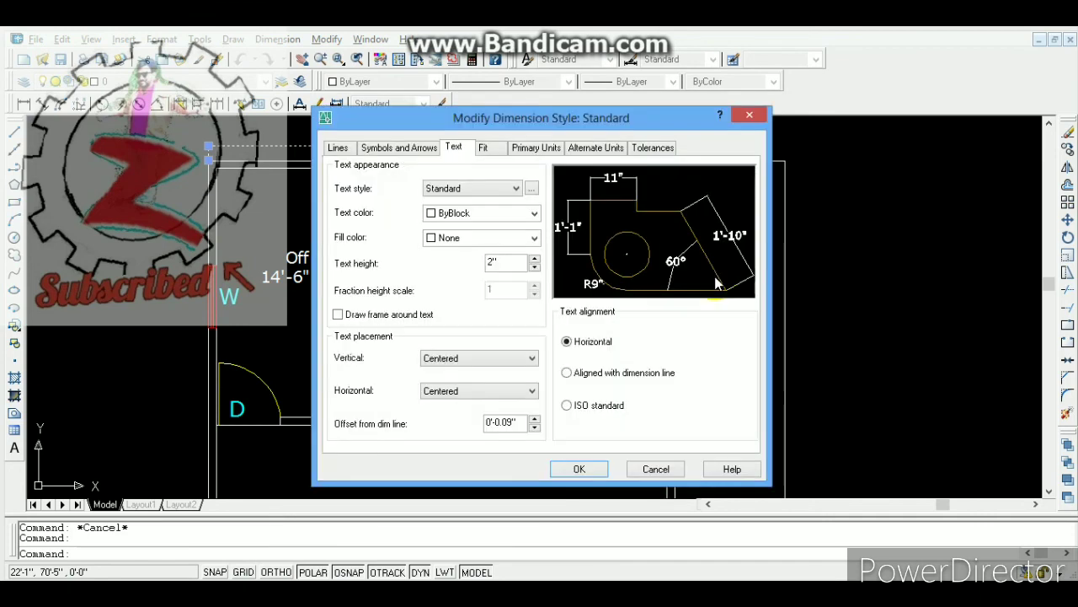
pyautogui.doubleClick(502, 265)
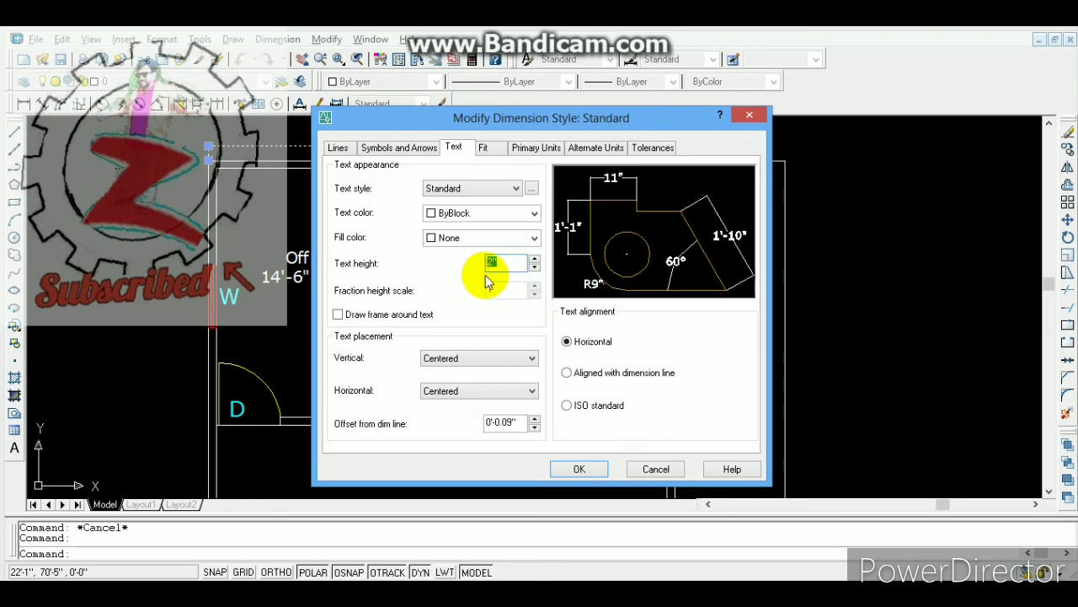
pyautogui.write('12')
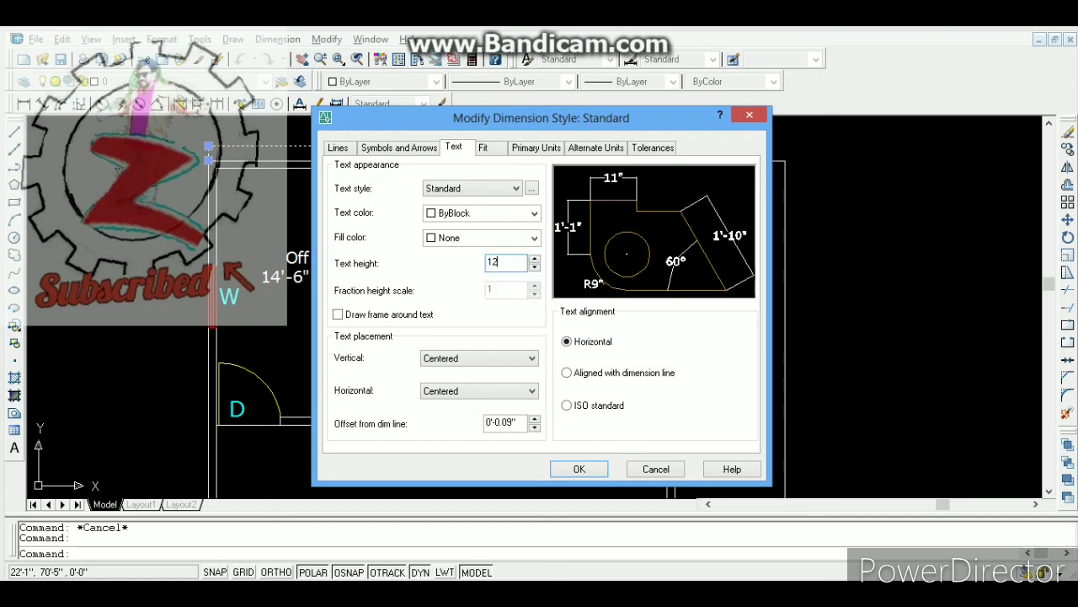
pyautogui.click(593, 469)
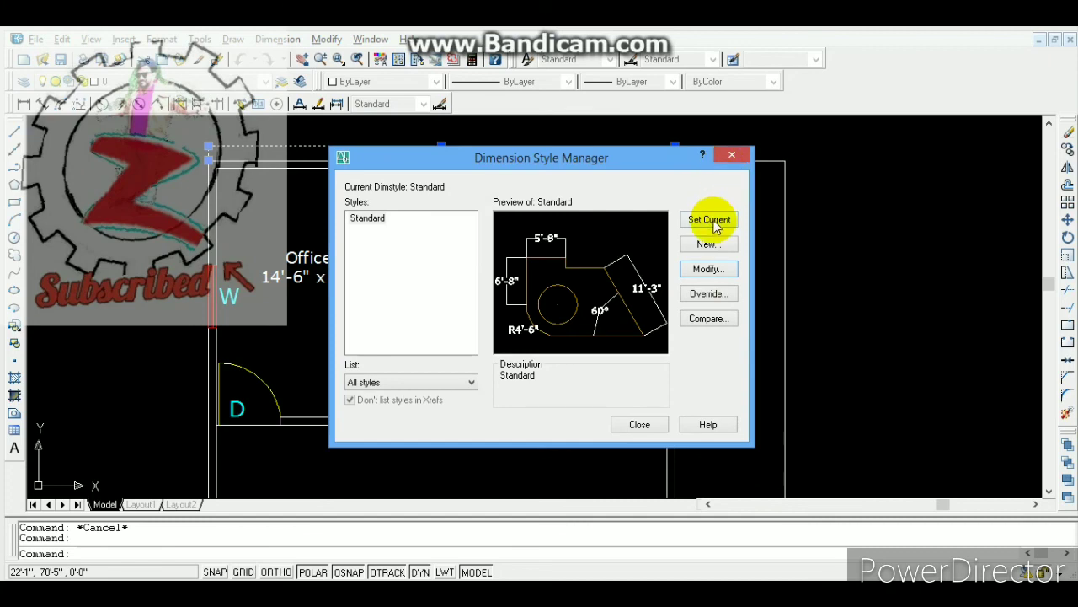
pyautogui.click(646, 422)
pyautogui.press('Escape')
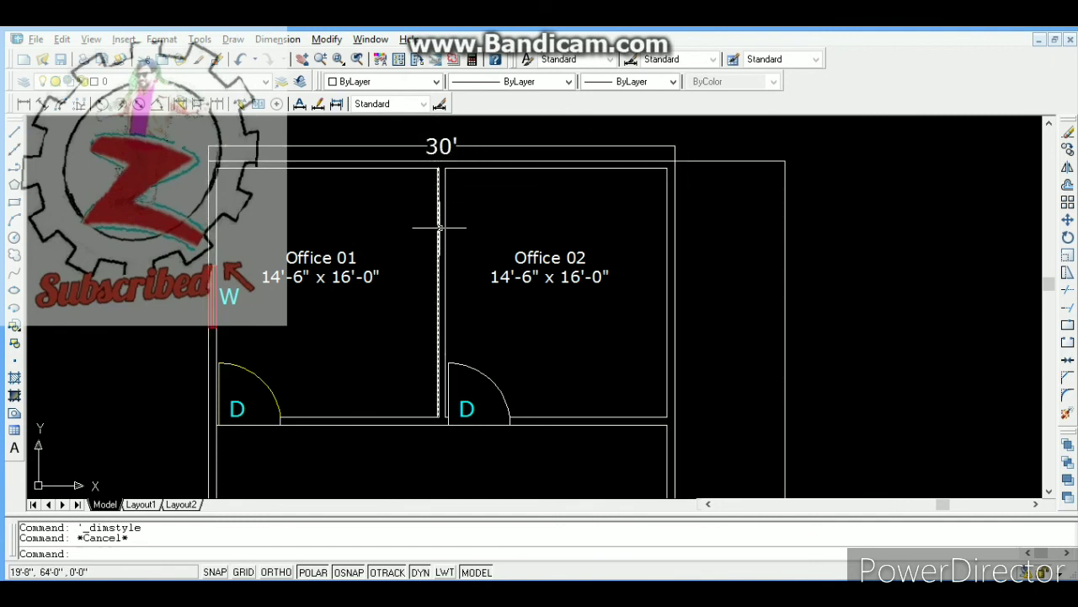
# Step: Examine the dimensioned offices and the overall extent of the drawing
pyautogui.click(302, 59)
pyautogui.moveTo(439, 247)
pyautogui.mouseDown()
pyautogui.moveTo(607, 303)
pyautogui.moveTo(573, 291)
pyautogui.mouseUp()
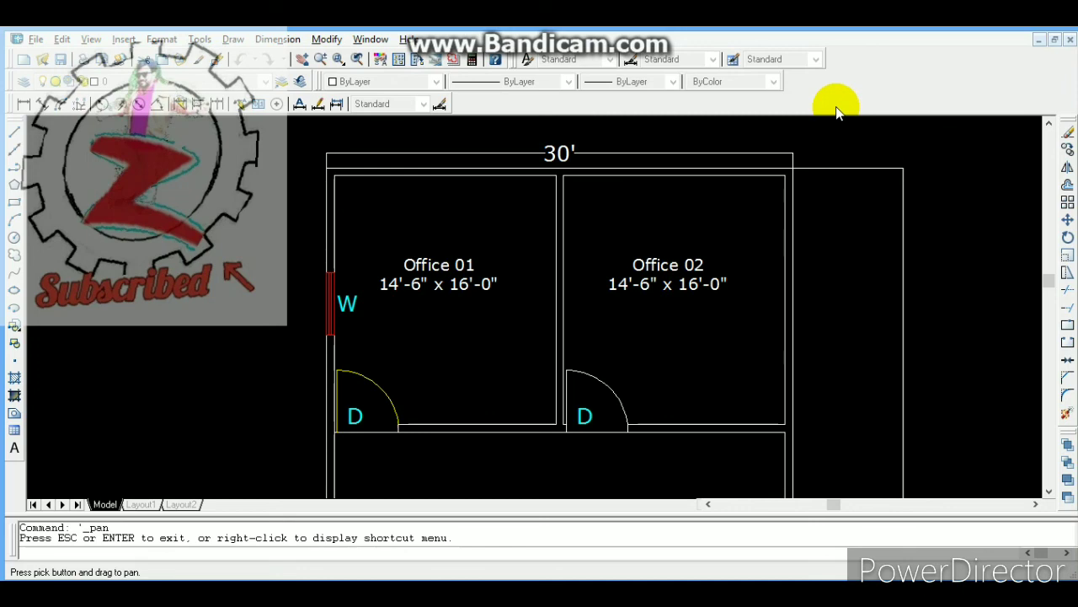
pyautogui.press('Escape')
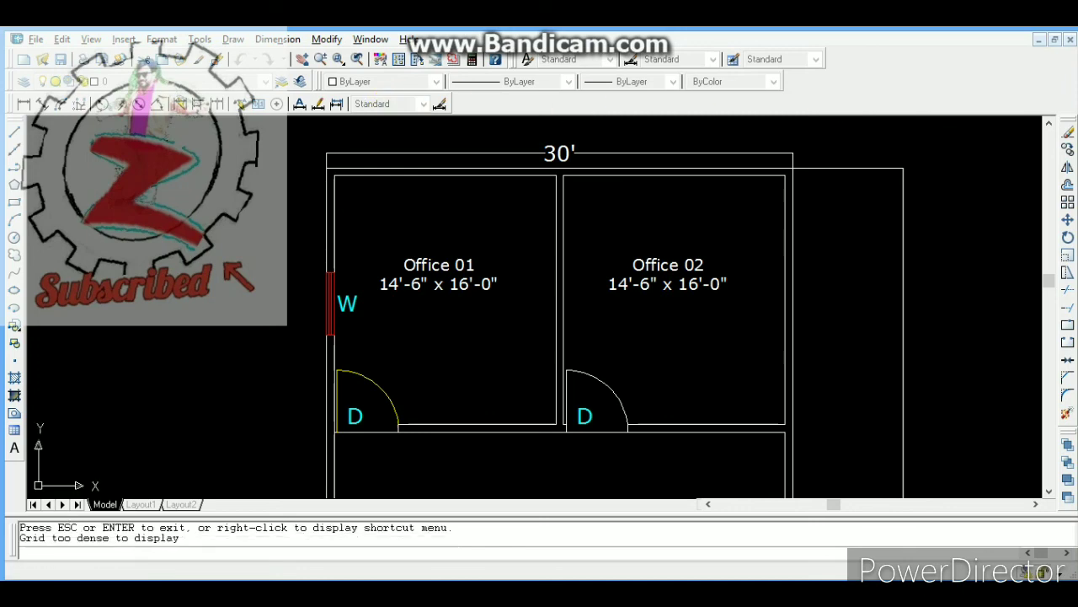
pyautogui.write('a')
pyautogui.press('Return')
pyautogui.press('Escape')
pyautogui.write('z')
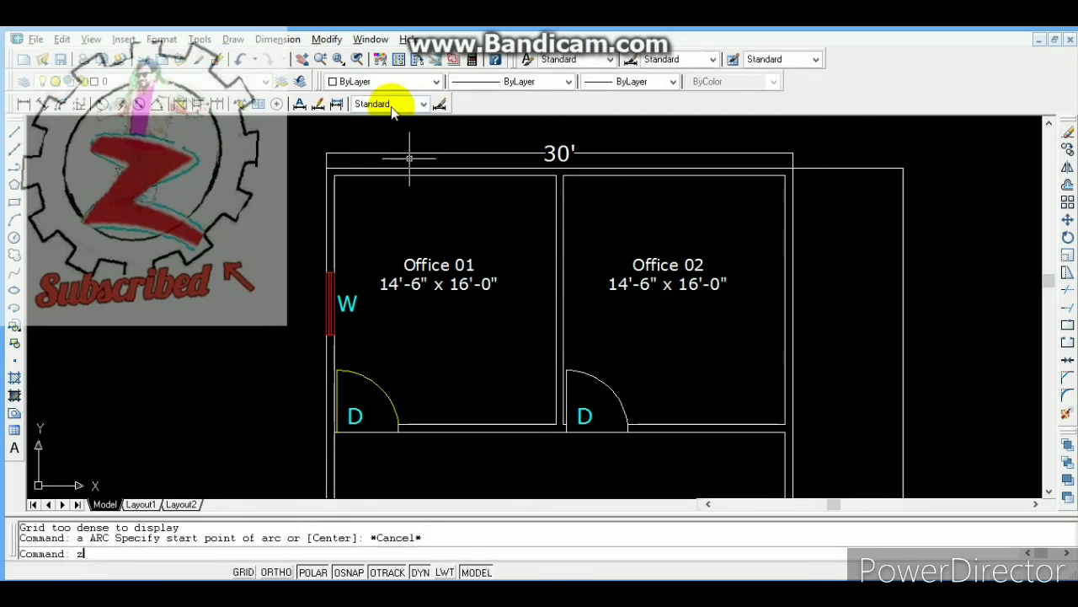
pyautogui.press('space')
pyautogui.write('a')
pyautogui.press('space')
pyautogui.press('Escape')
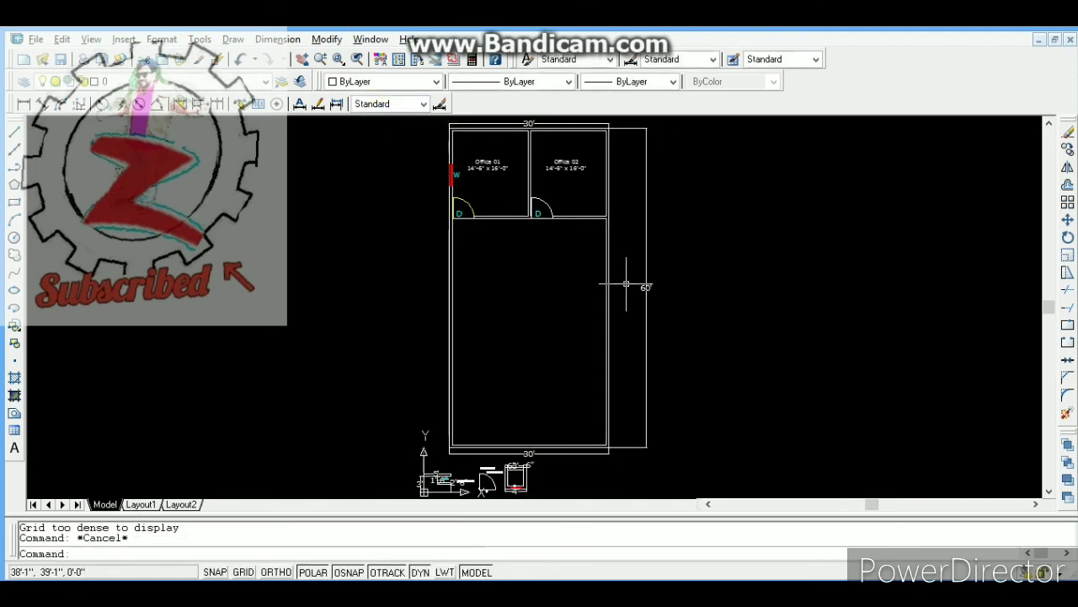
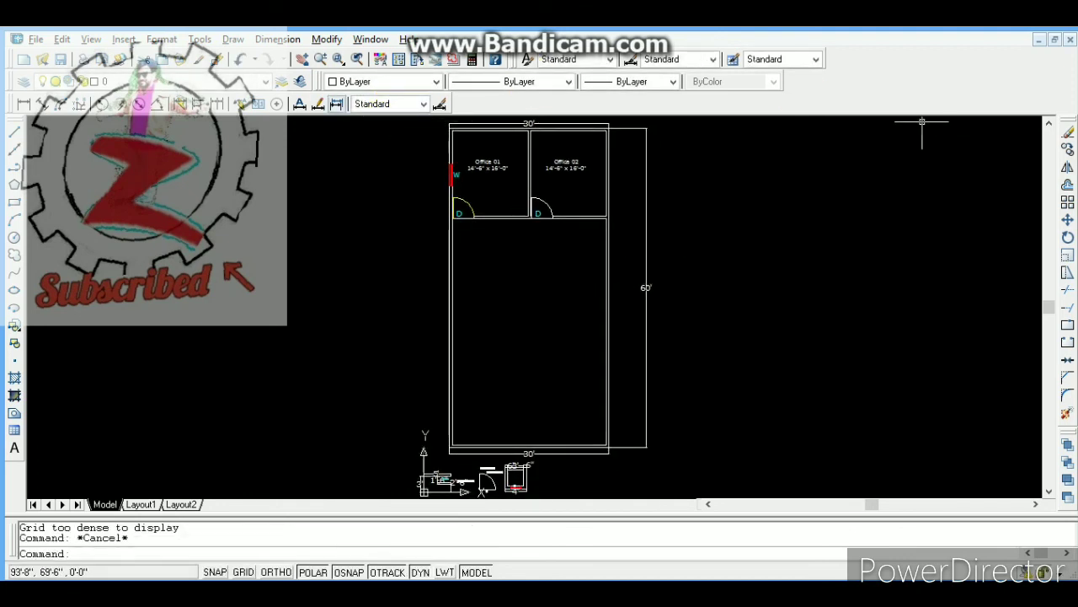
# Step: Save the drawing to the Desktop with the file name "2K16 Batch"
pyautogui.click(60, 64)
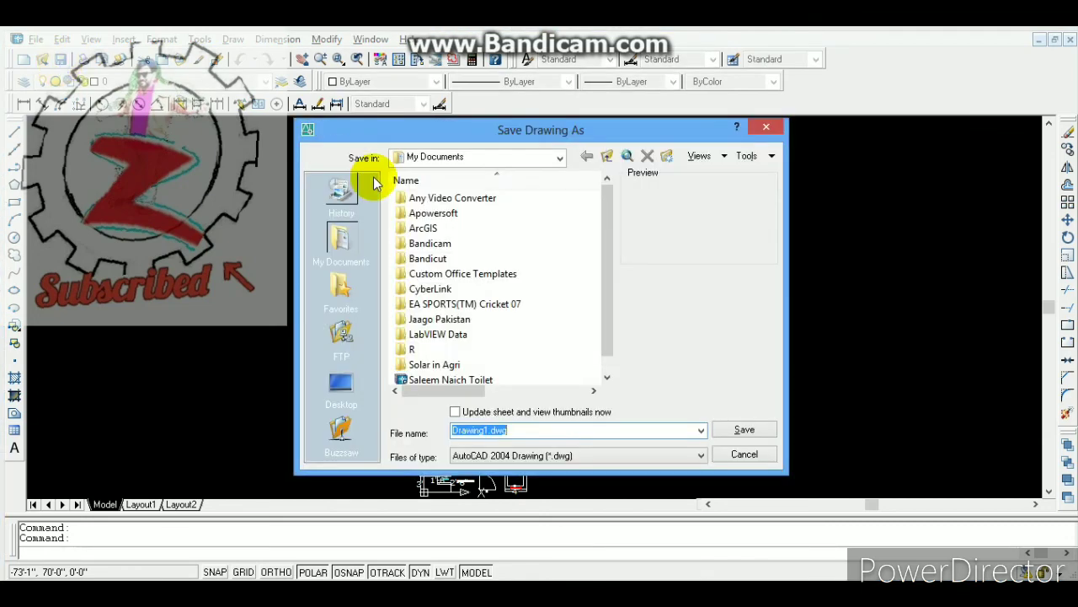
pyautogui.click(346, 392)
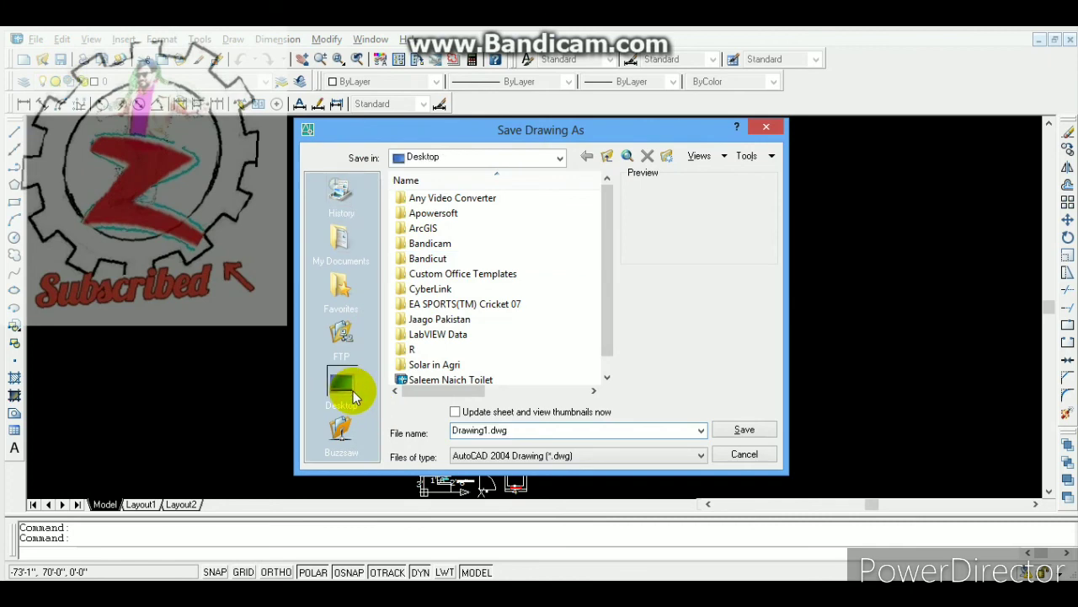
pyautogui.doubleClick(524, 430)
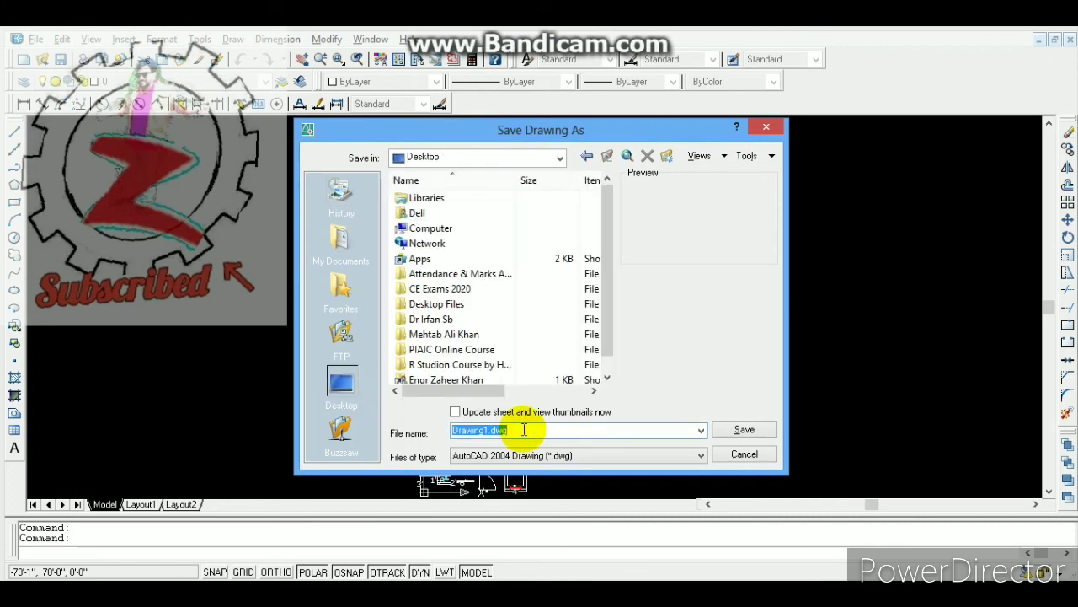
pyautogui.write('2K16 Batch')
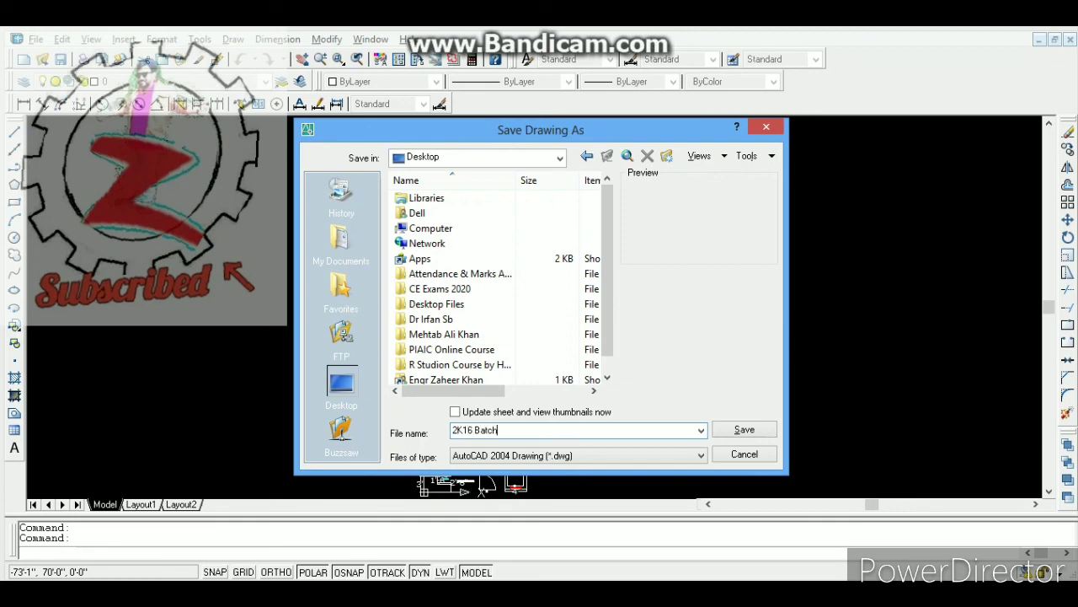
pyautogui.click(755, 431)
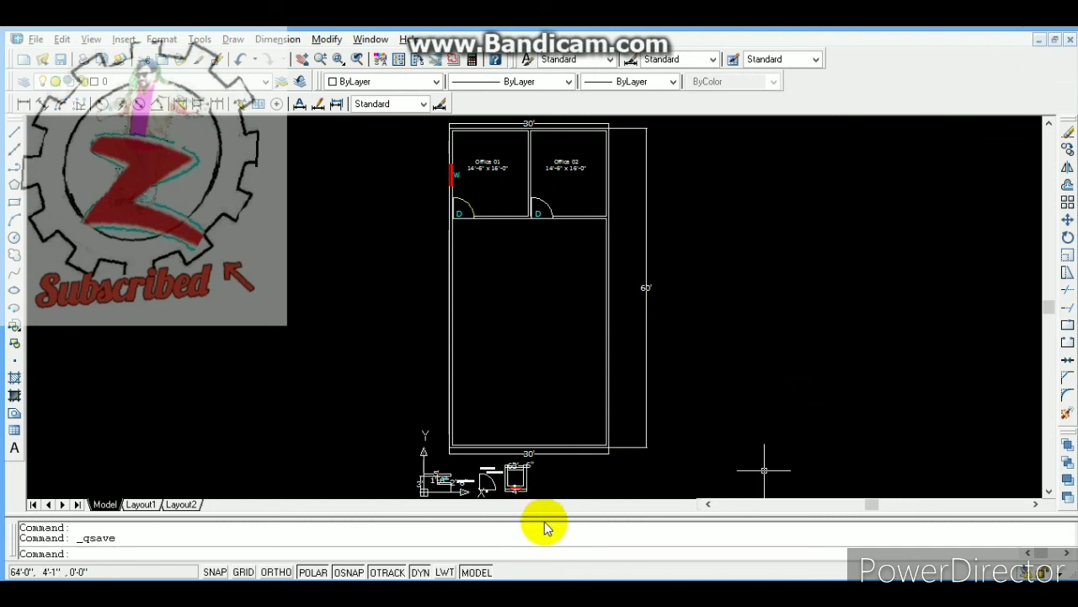
# Step: Switch to the Windows desktop to check for the saved "2K16 Batch" file, and return to AutoCAD
pyautogui.rightClick(552, 580)
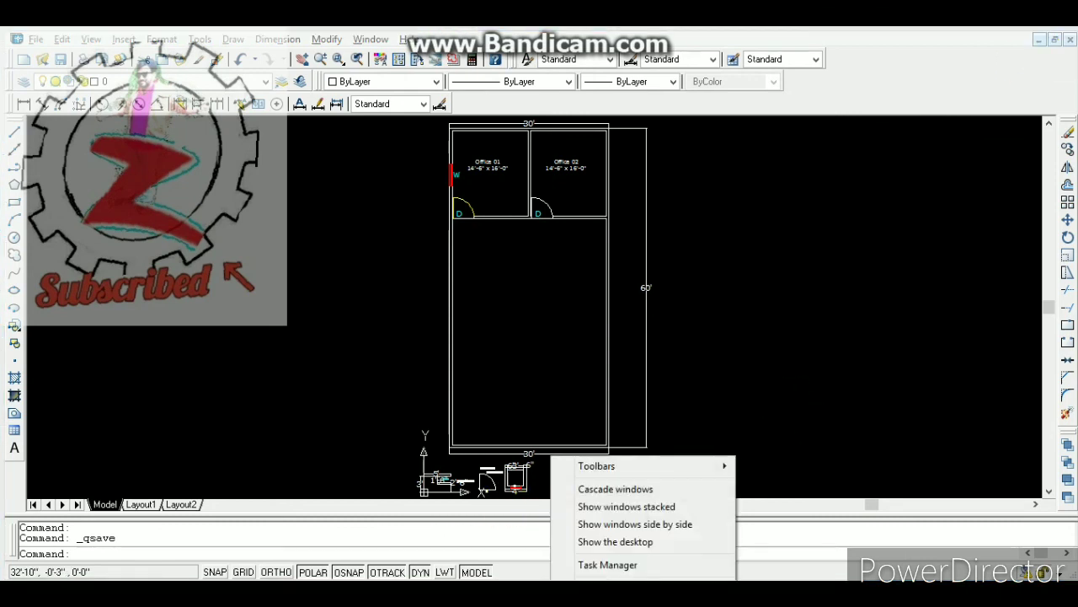
pyautogui.click(595, 542)
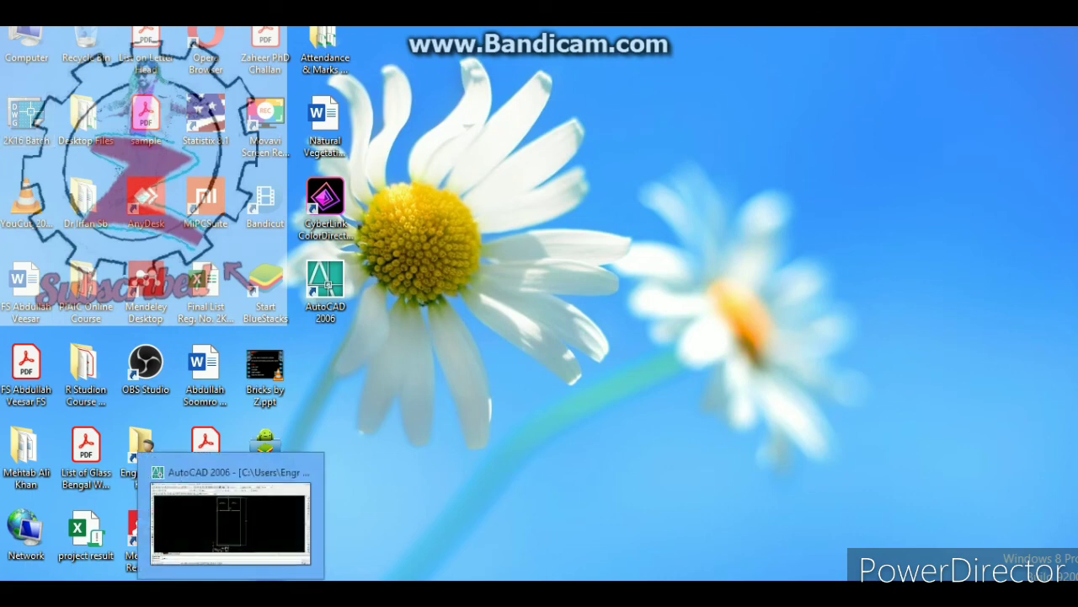
pyautogui.click(231, 593)
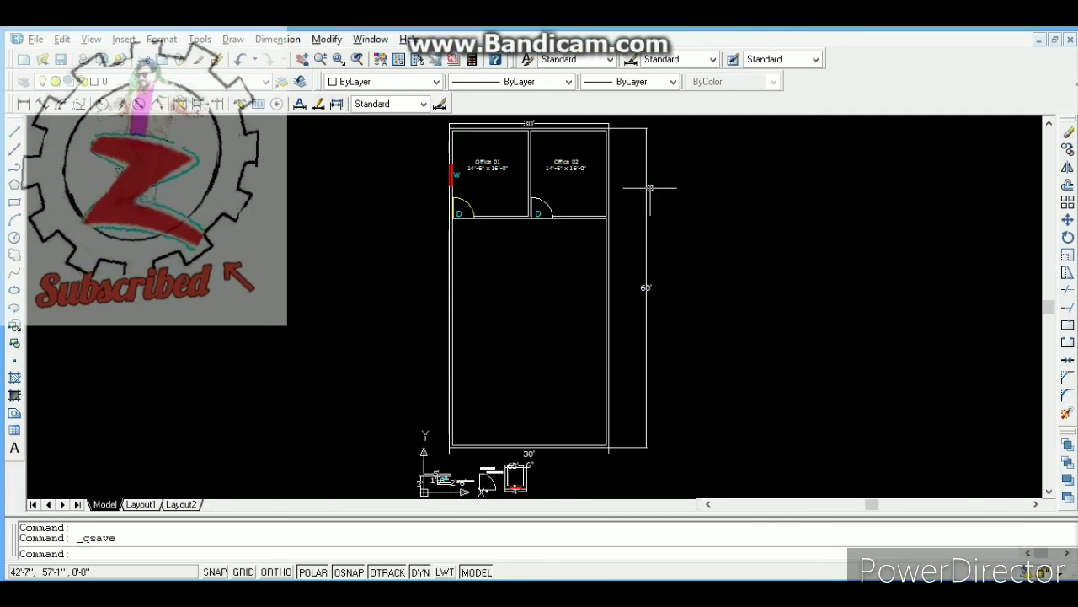
# Step: Close the saved "2K16 Batch" drawing and switch to the Windows desktop
pyautogui.click(1071, 39)
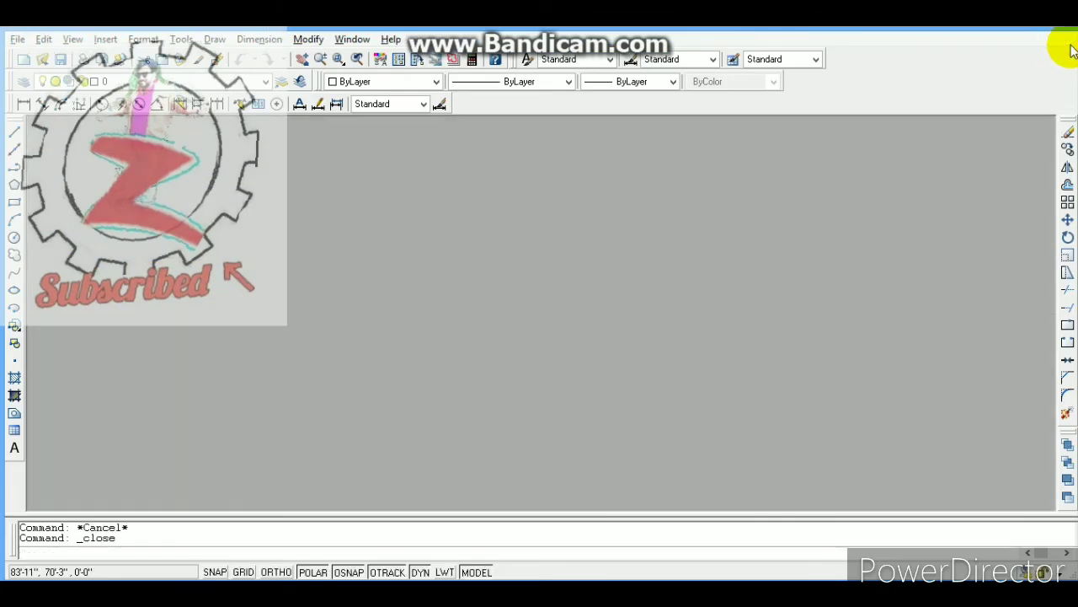
pyautogui.rightClick(484, 580)
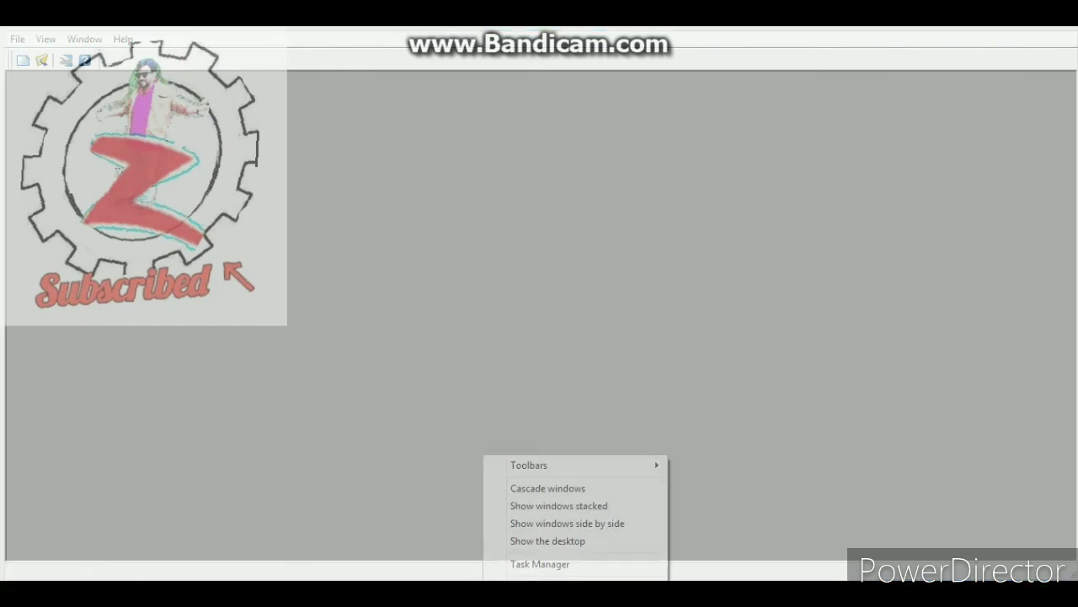
pyautogui.click(539, 541)
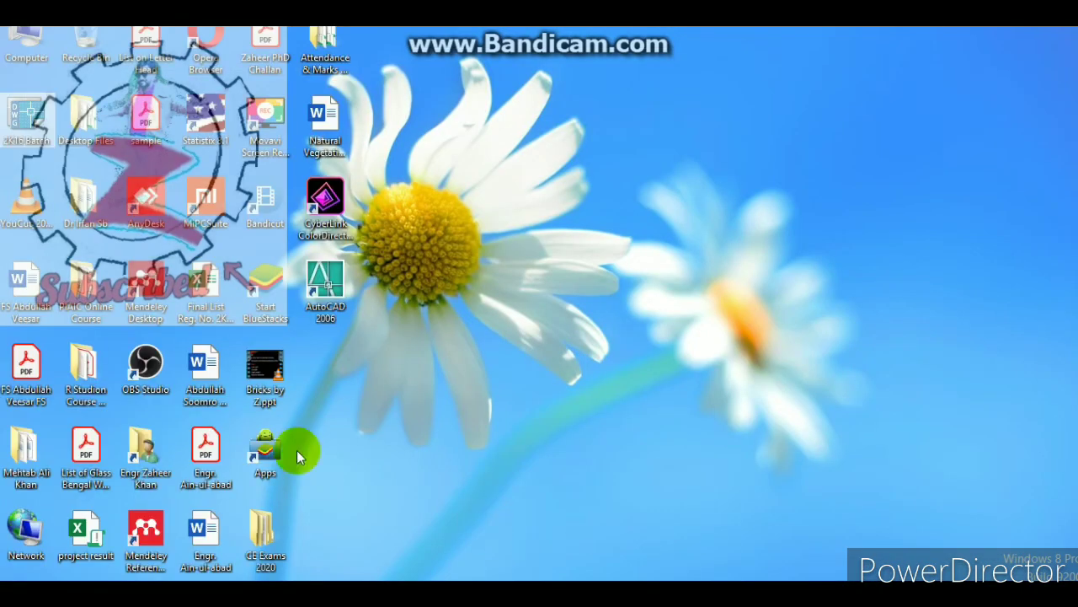
# Step: Try to open the "2K16 Batch" file from the desktop with AutoCAD Application
pyautogui.rightClick(15, 128)
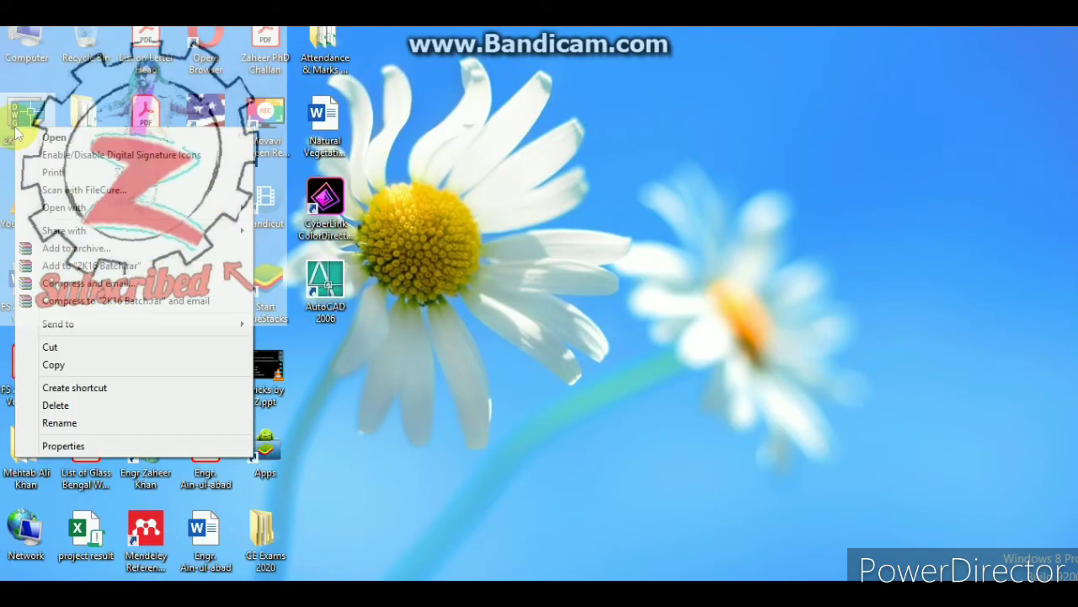
pyautogui.moveTo(82, 207)
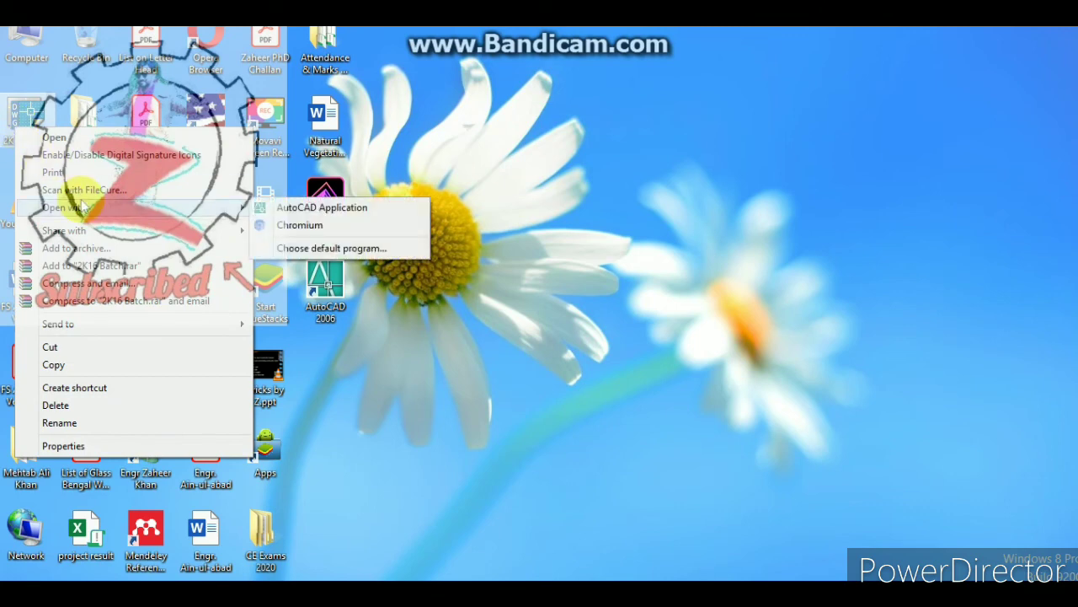
pyautogui.click(354, 213)
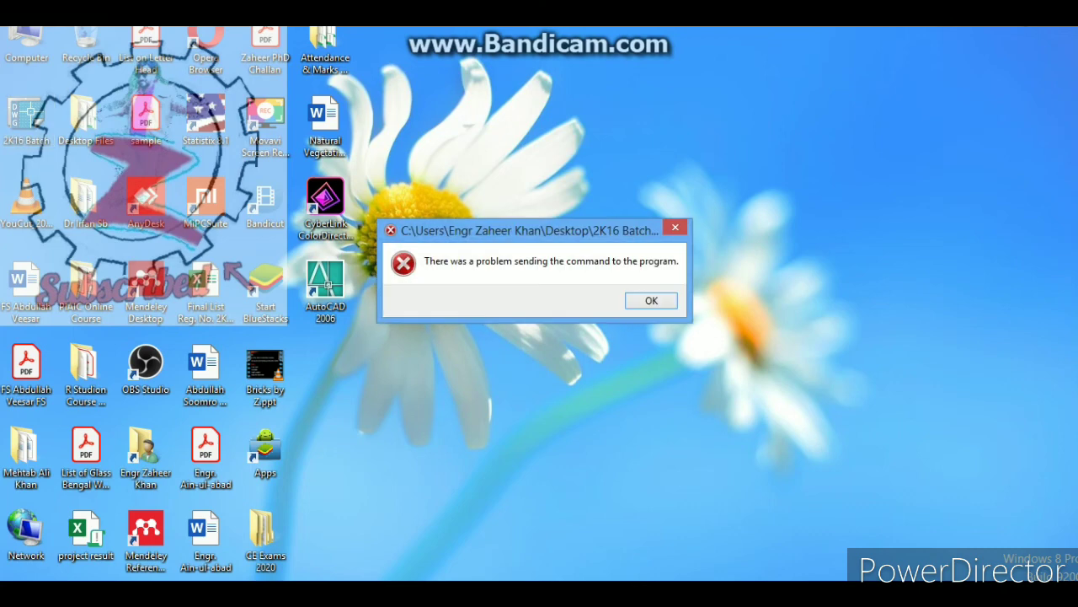
pyautogui.click(647, 301)
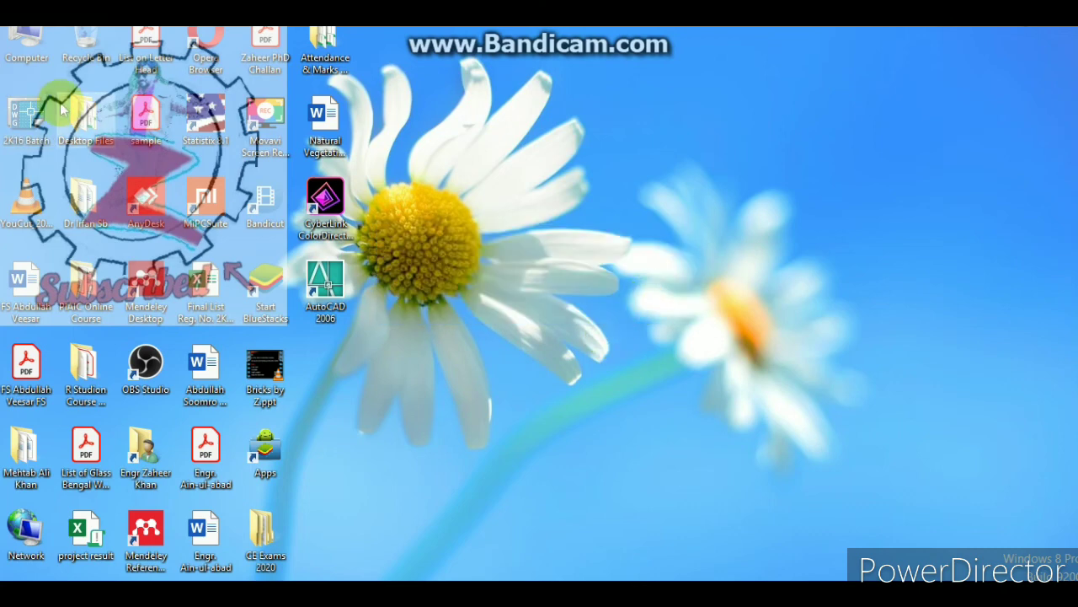
pyautogui.click(362, 191)
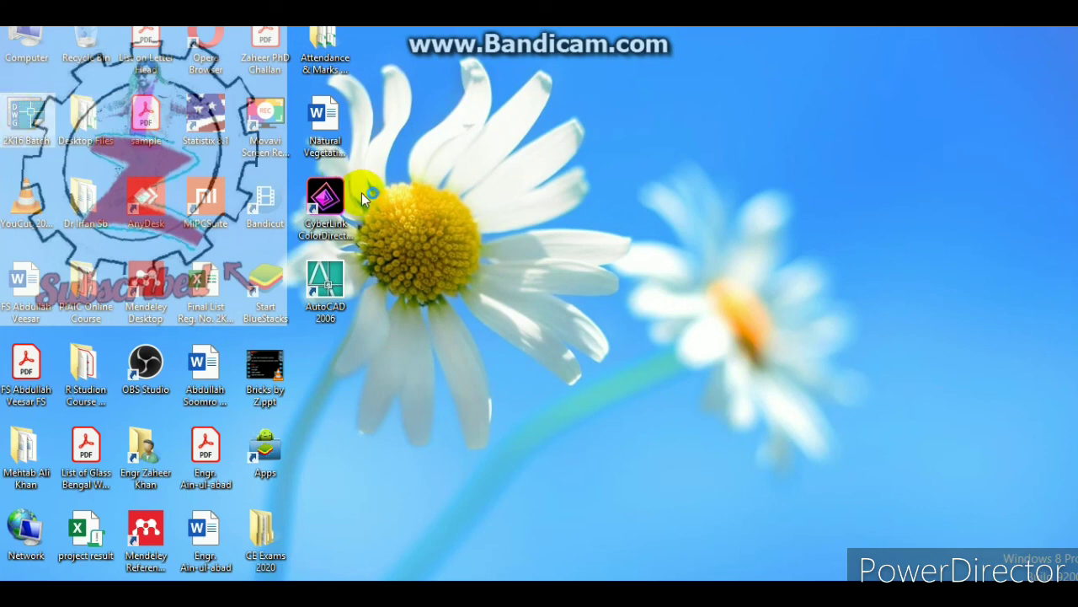
pyautogui.click(653, 302)
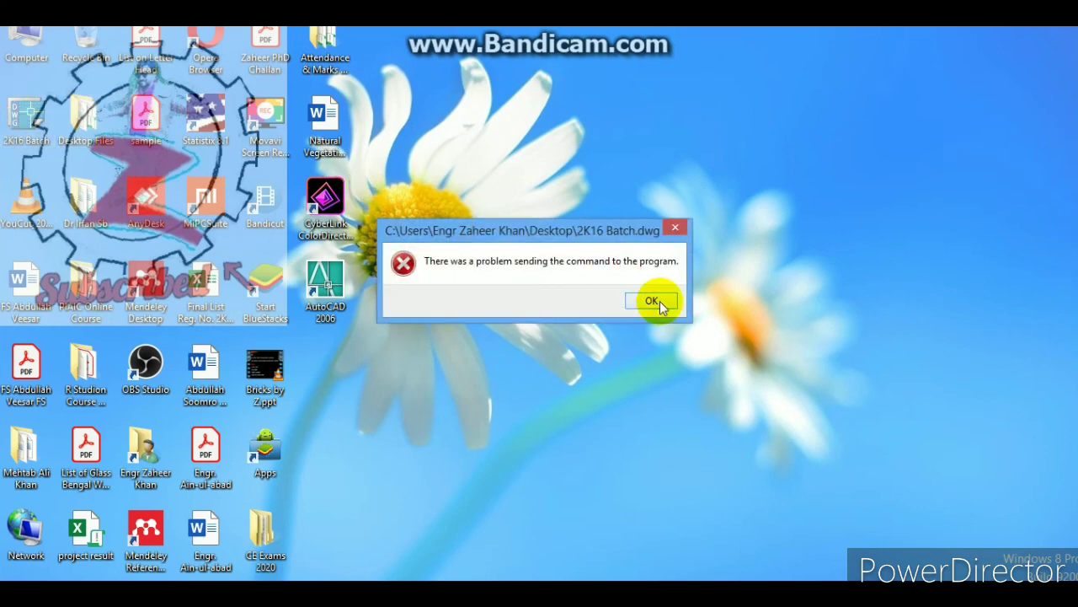
pyautogui.click(653, 302)
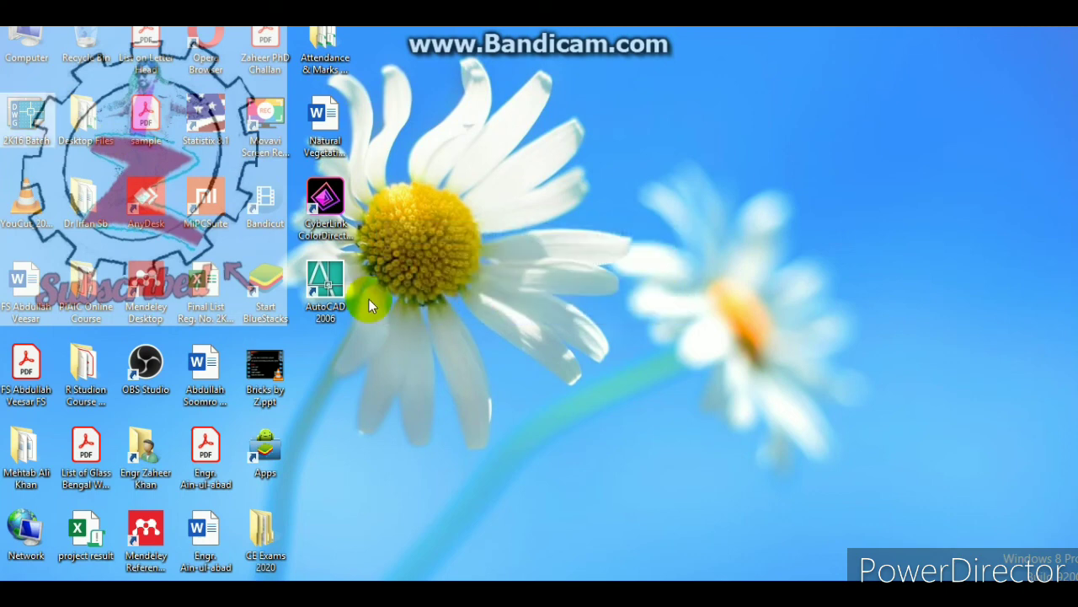
# Step: Switch to AutoCAD 2006 and open the "2K16 Batch" drawing from the Desktop folder
pyautogui.doubleClick(335, 305)
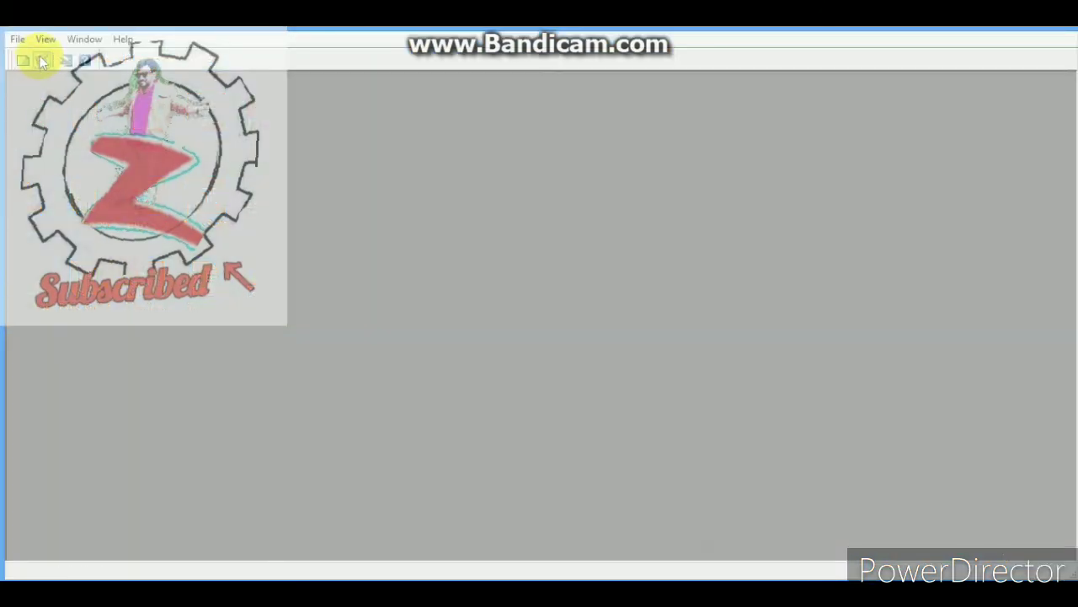
pyautogui.click(42, 61)
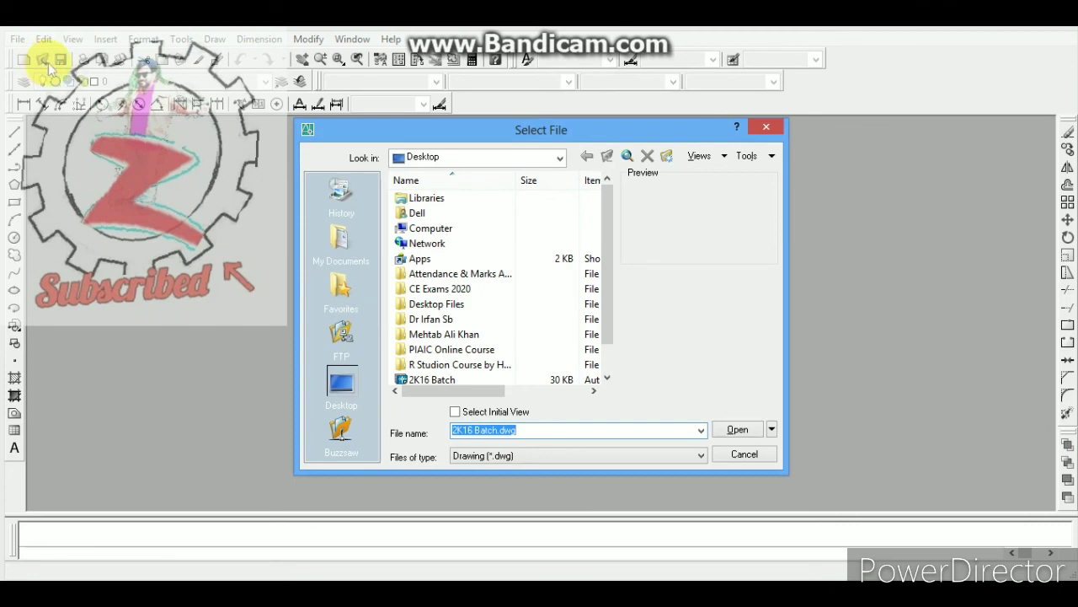
pyautogui.click(430, 383)
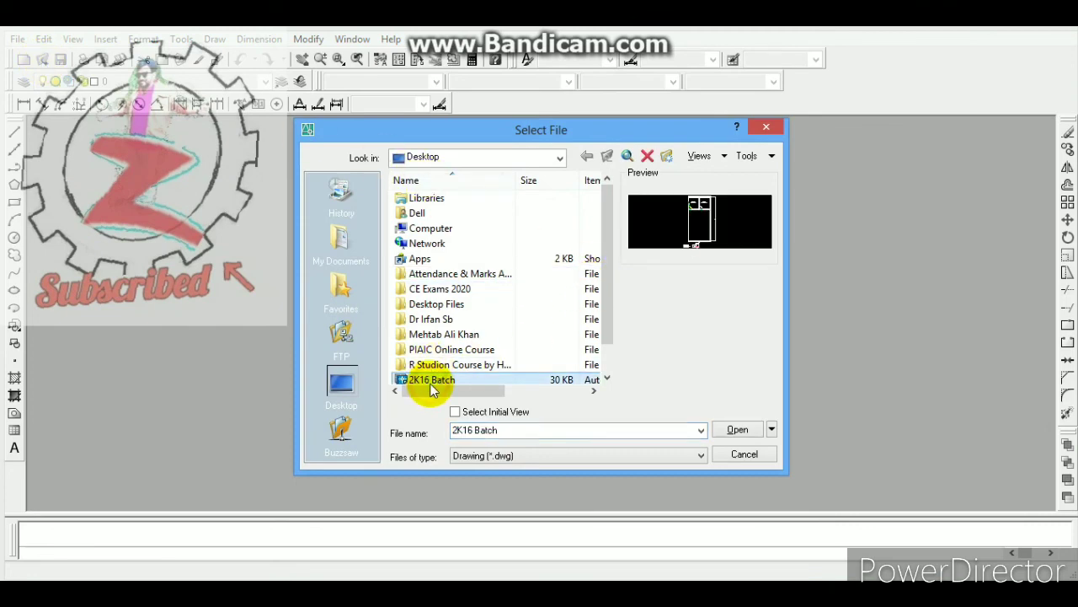
pyautogui.click(731, 431)
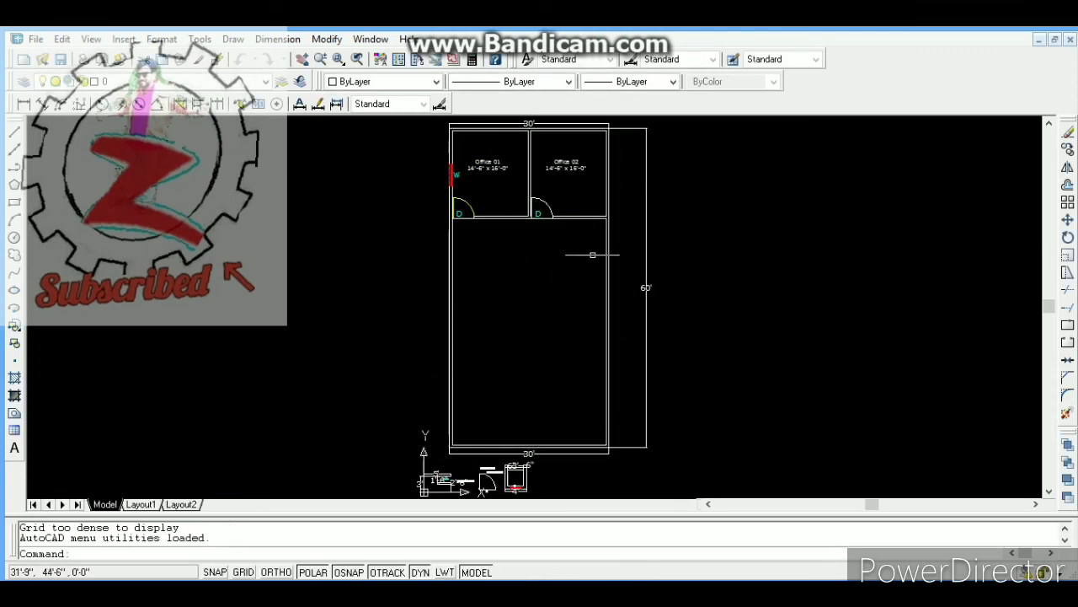
# Step: Examine Office 01 and Office 02 up close, then the lower end of the plan and the detail sketches below it
pyautogui.click(343, 64)
pyautogui.click(412, 139)
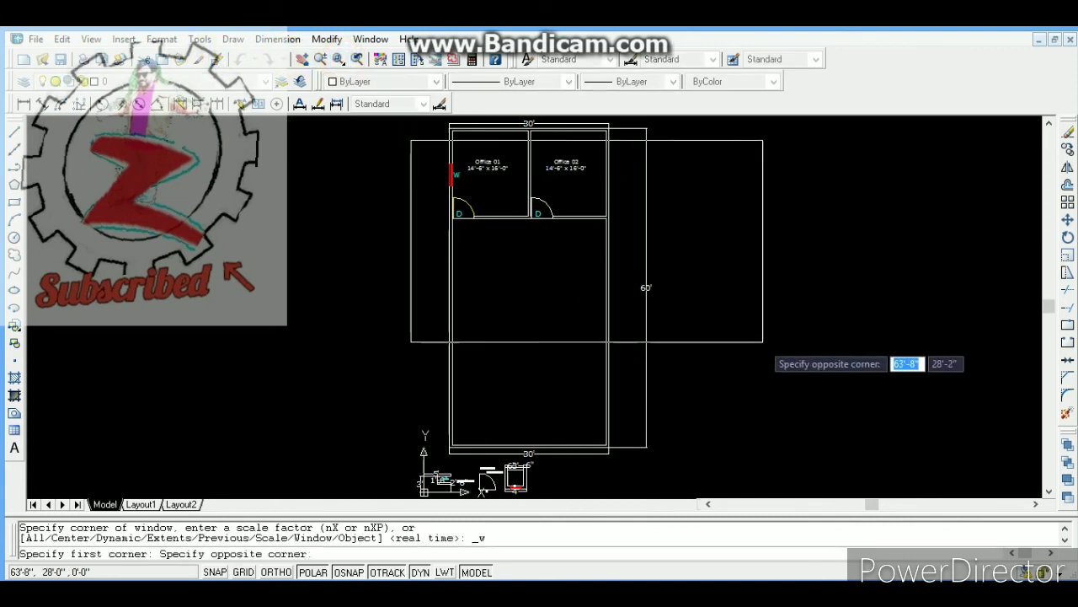
pyautogui.click(753, 331)
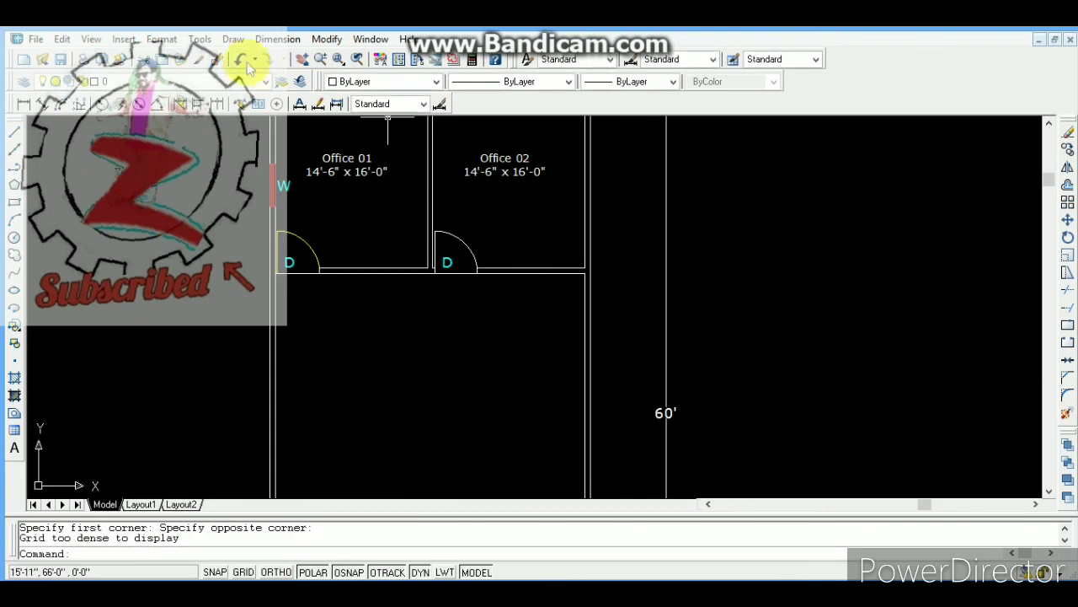
pyautogui.click(303, 66)
pyautogui.moveTo(446, 247)
pyautogui.mouseDown()
pyautogui.moveTo(449, 361)
pyautogui.moveTo(474, 200)
pyautogui.mouseUp()
pyautogui.moveTo(456, 427); pyautogui.dragTo(504, 71)
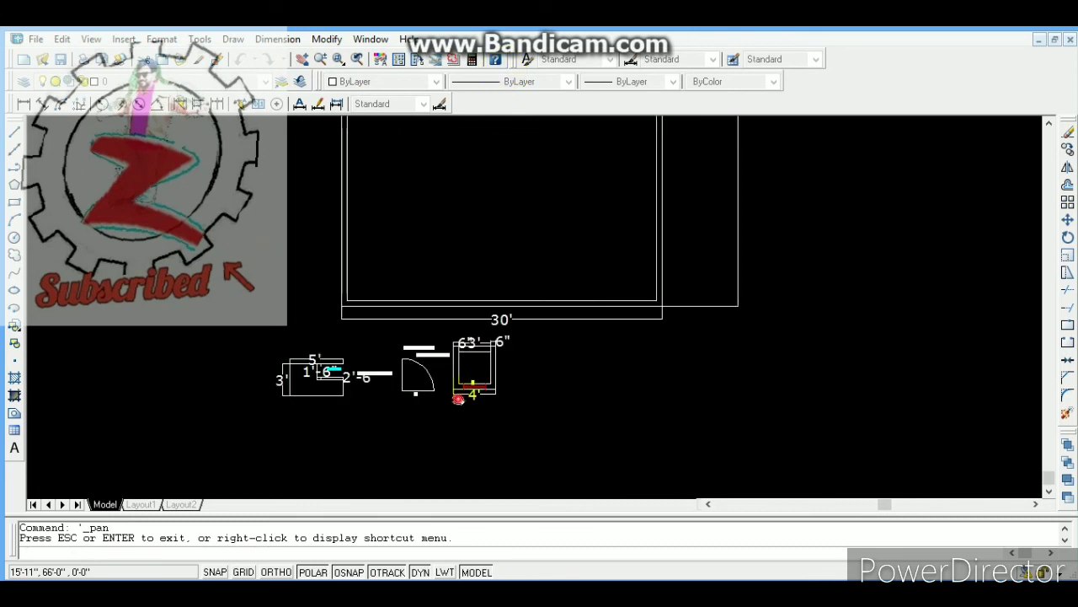
pyautogui.moveTo(457, 399); pyautogui.dragTo(482, 267)
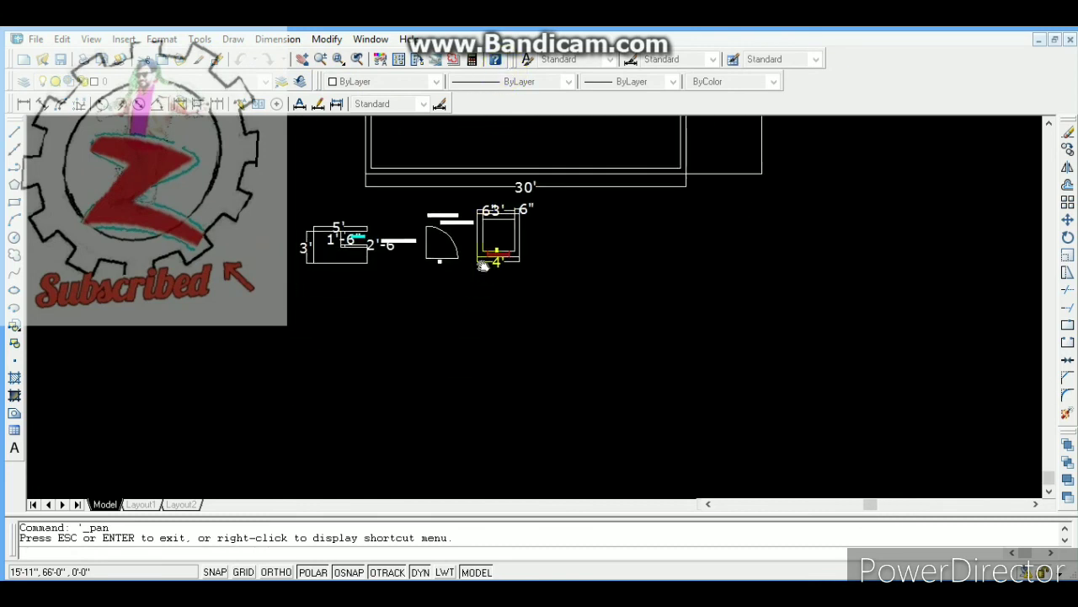
# Step: Examine the dimensioned open area, door and ventilator sketches up close, and move back up to the house plan
pyautogui.click(348, 61)
pyautogui.click(305, 201)
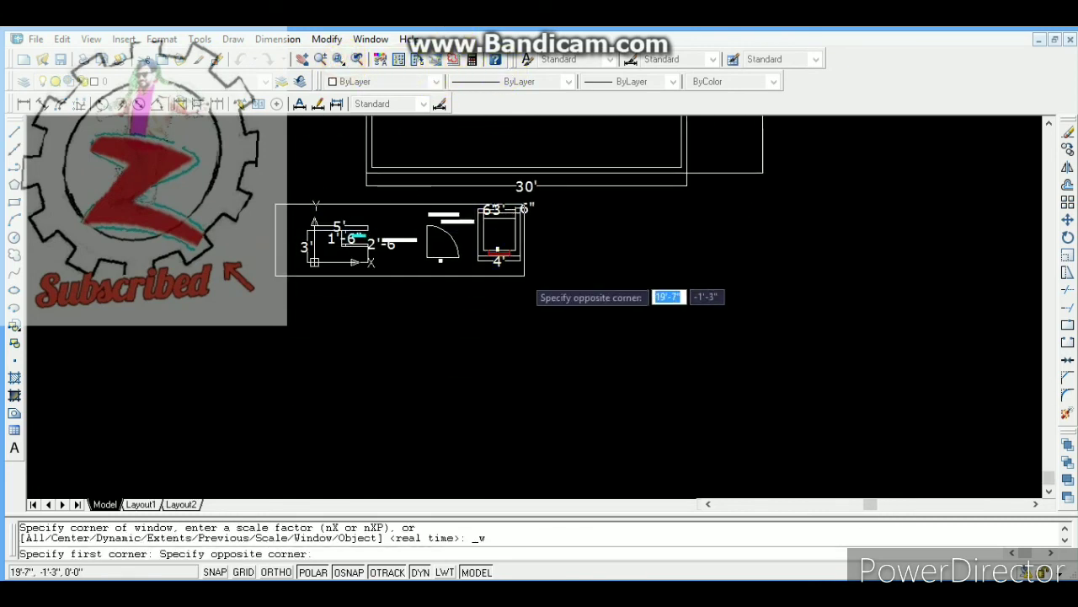
pyautogui.click(532, 289)
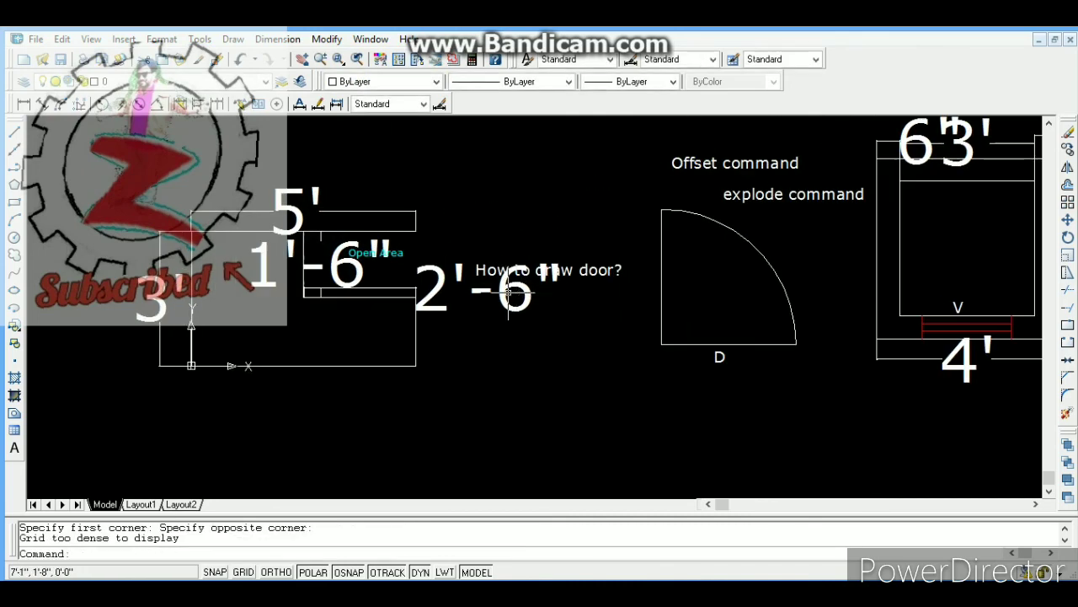
pyautogui.click(301, 59)
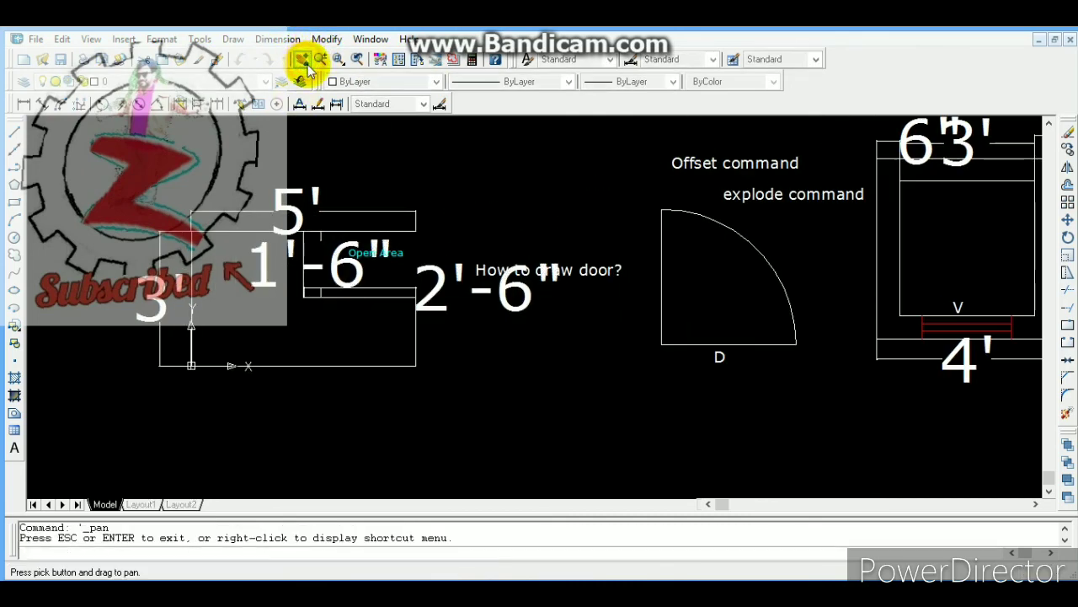
pyautogui.moveTo(415, 465); pyautogui.dragTo(353, 505)
pyautogui.moveTo(614, 337)
pyautogui.mouseDown()
pyautogui.moveTo(559, 349)
pyautogui.moveTo(416, 490)
pyautogui.mouseUp()
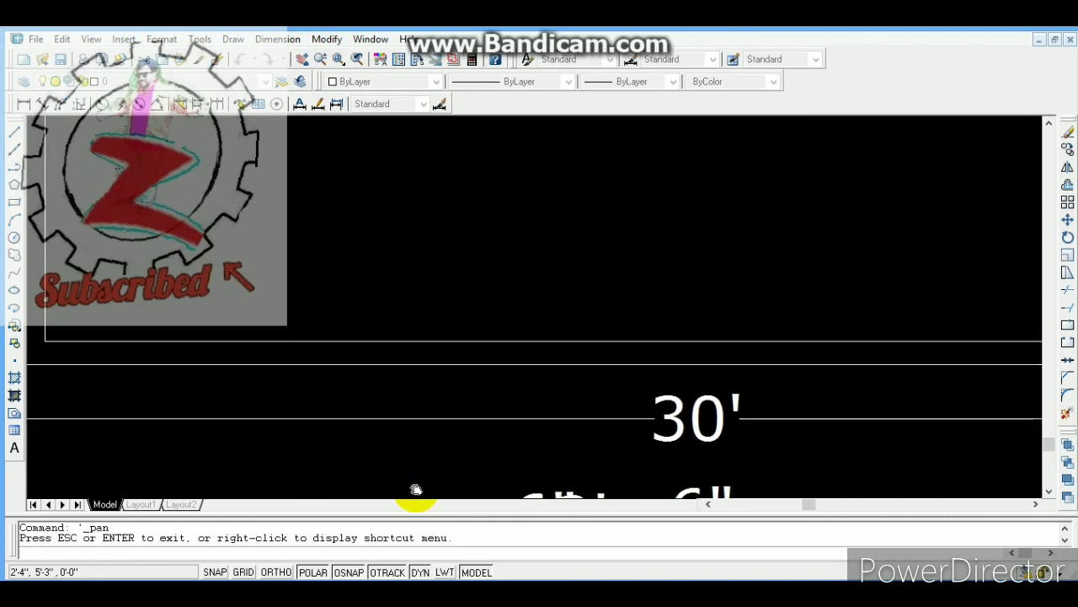
pyautogui.moveTo(640, 274); pyautogui.dragTo(612, 455)
pyautogui.moveTo(535, 292)
pyautogui.mouseDown()
pyautogui.moveTo(581, 326)
pyautogui.moveTo(623, 418)
pyautogui.mouseUp()
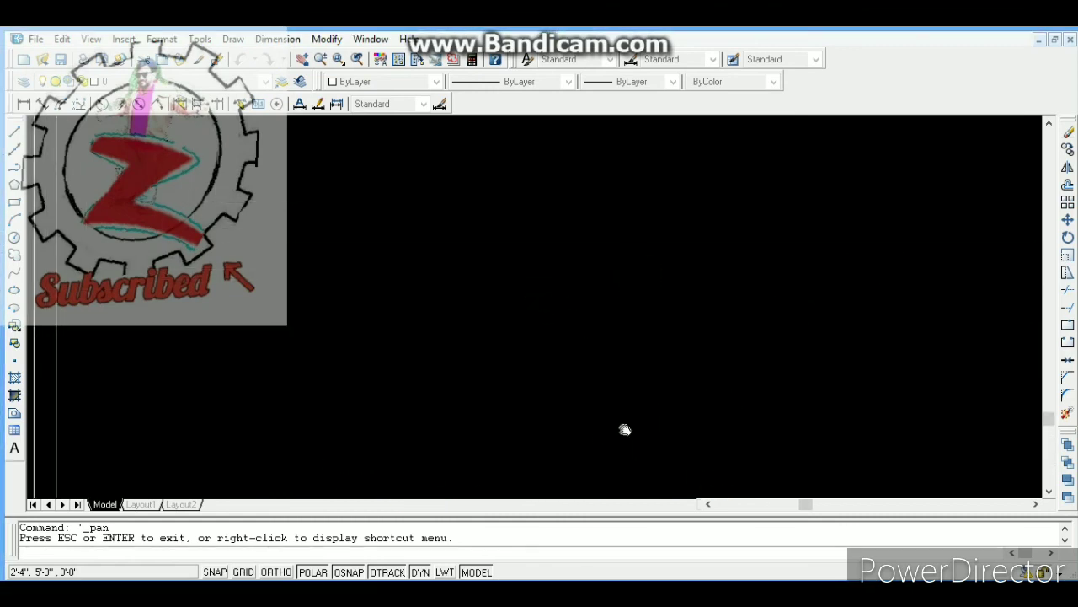
# Step: Zoom out to the whole drawing with the All option of the Zoom command
pyautogui.press('Escape')
pyautogui.write('z')
pyautogui.press('Return')
pyautogui.write('e')
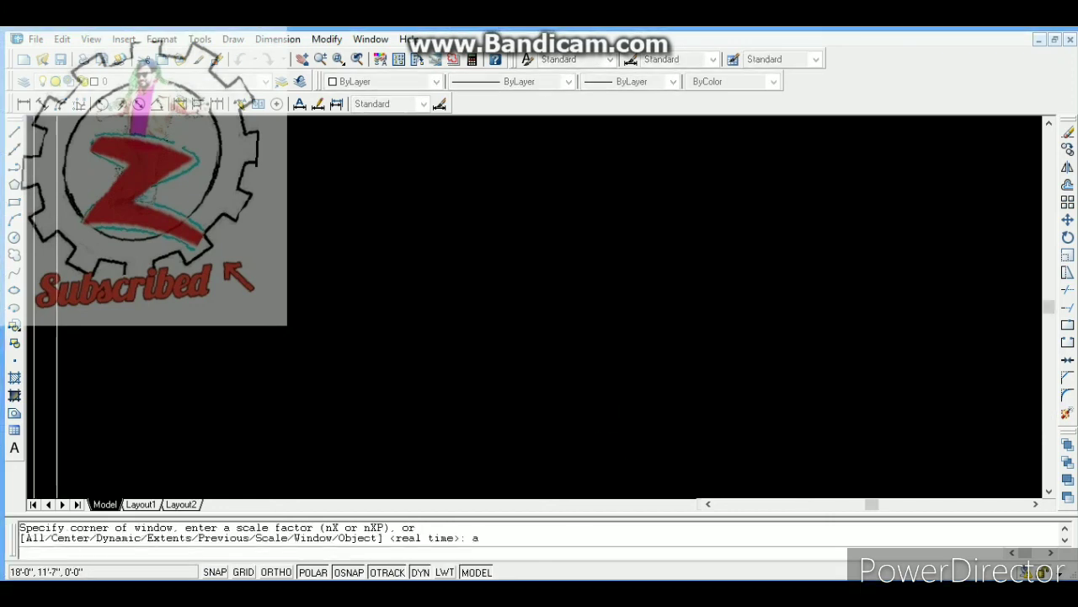
pyautogui.press('Return')
pyautogui.press('Escape')
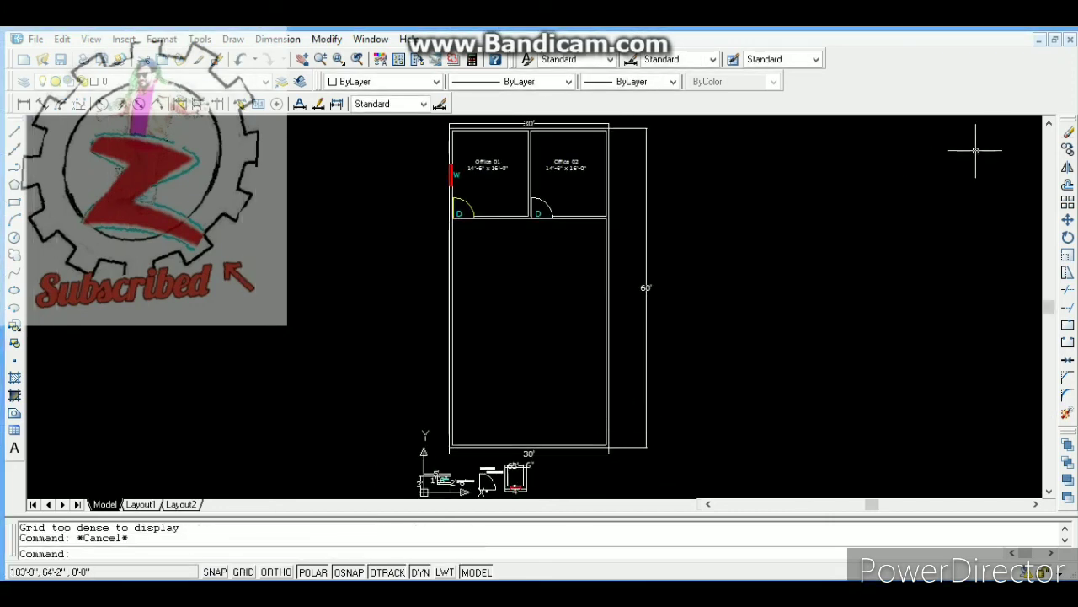